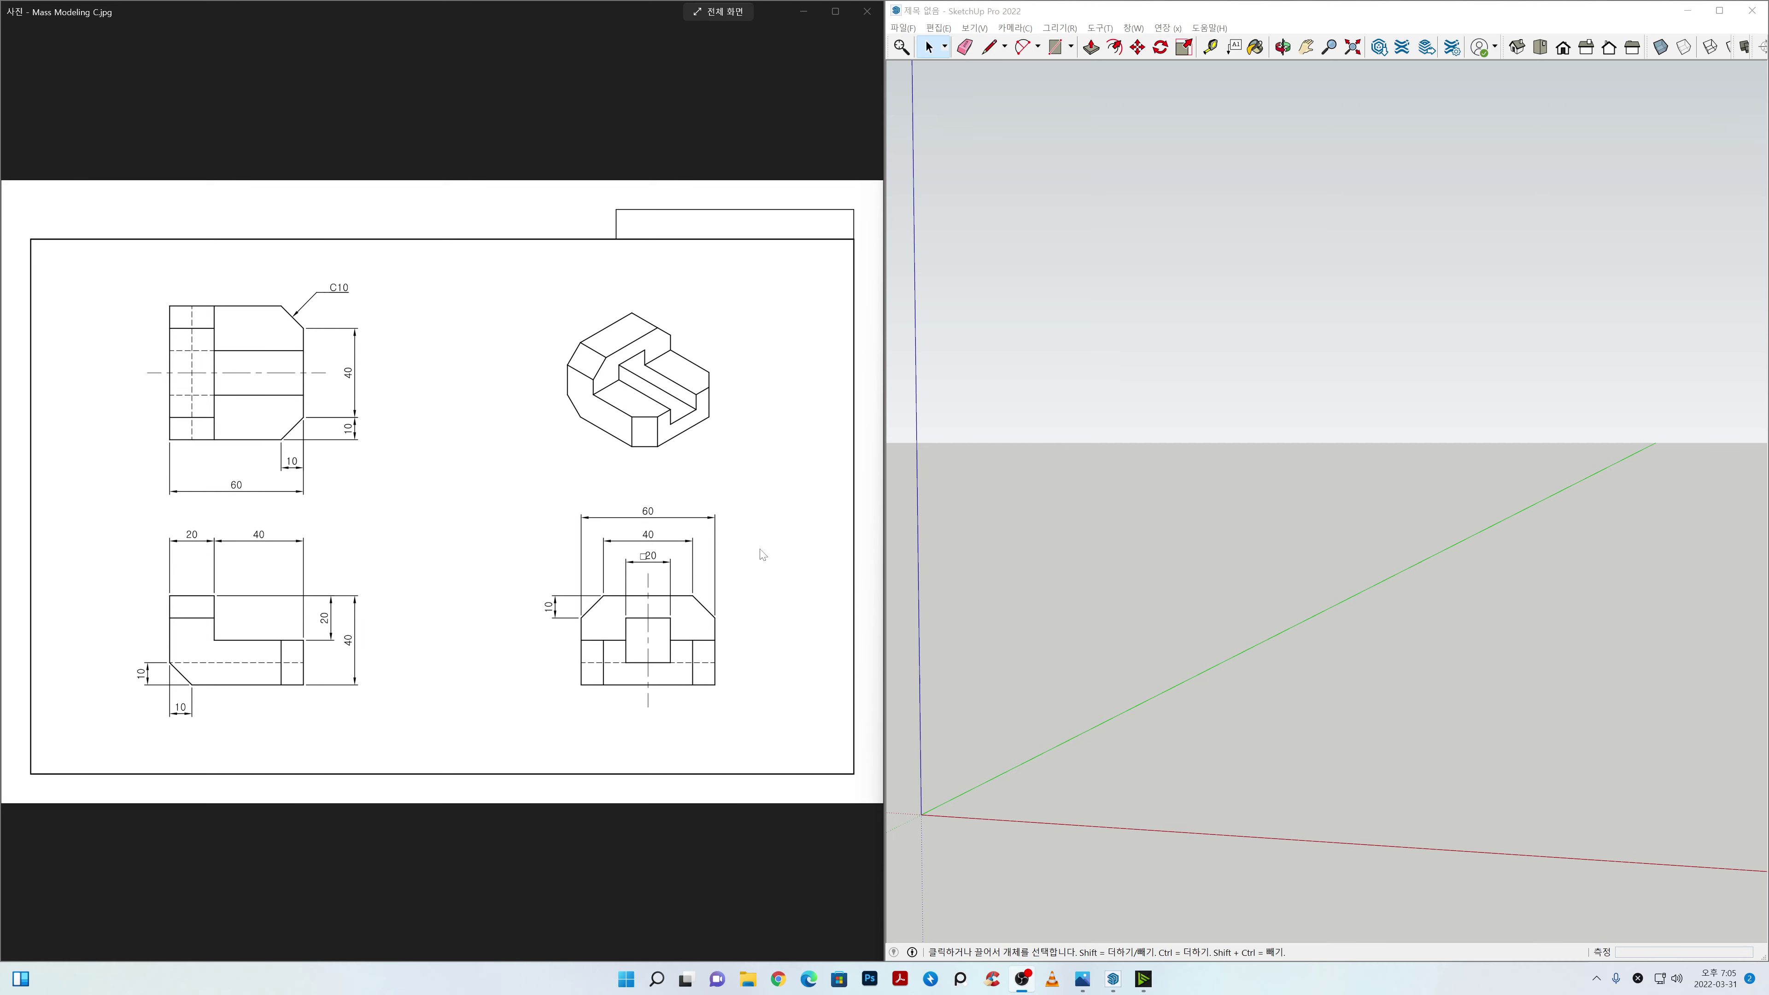
Step: Draw a 60 by 60 mm rectangle on the ground plane near the origin
click(1079, 778)
key(r)
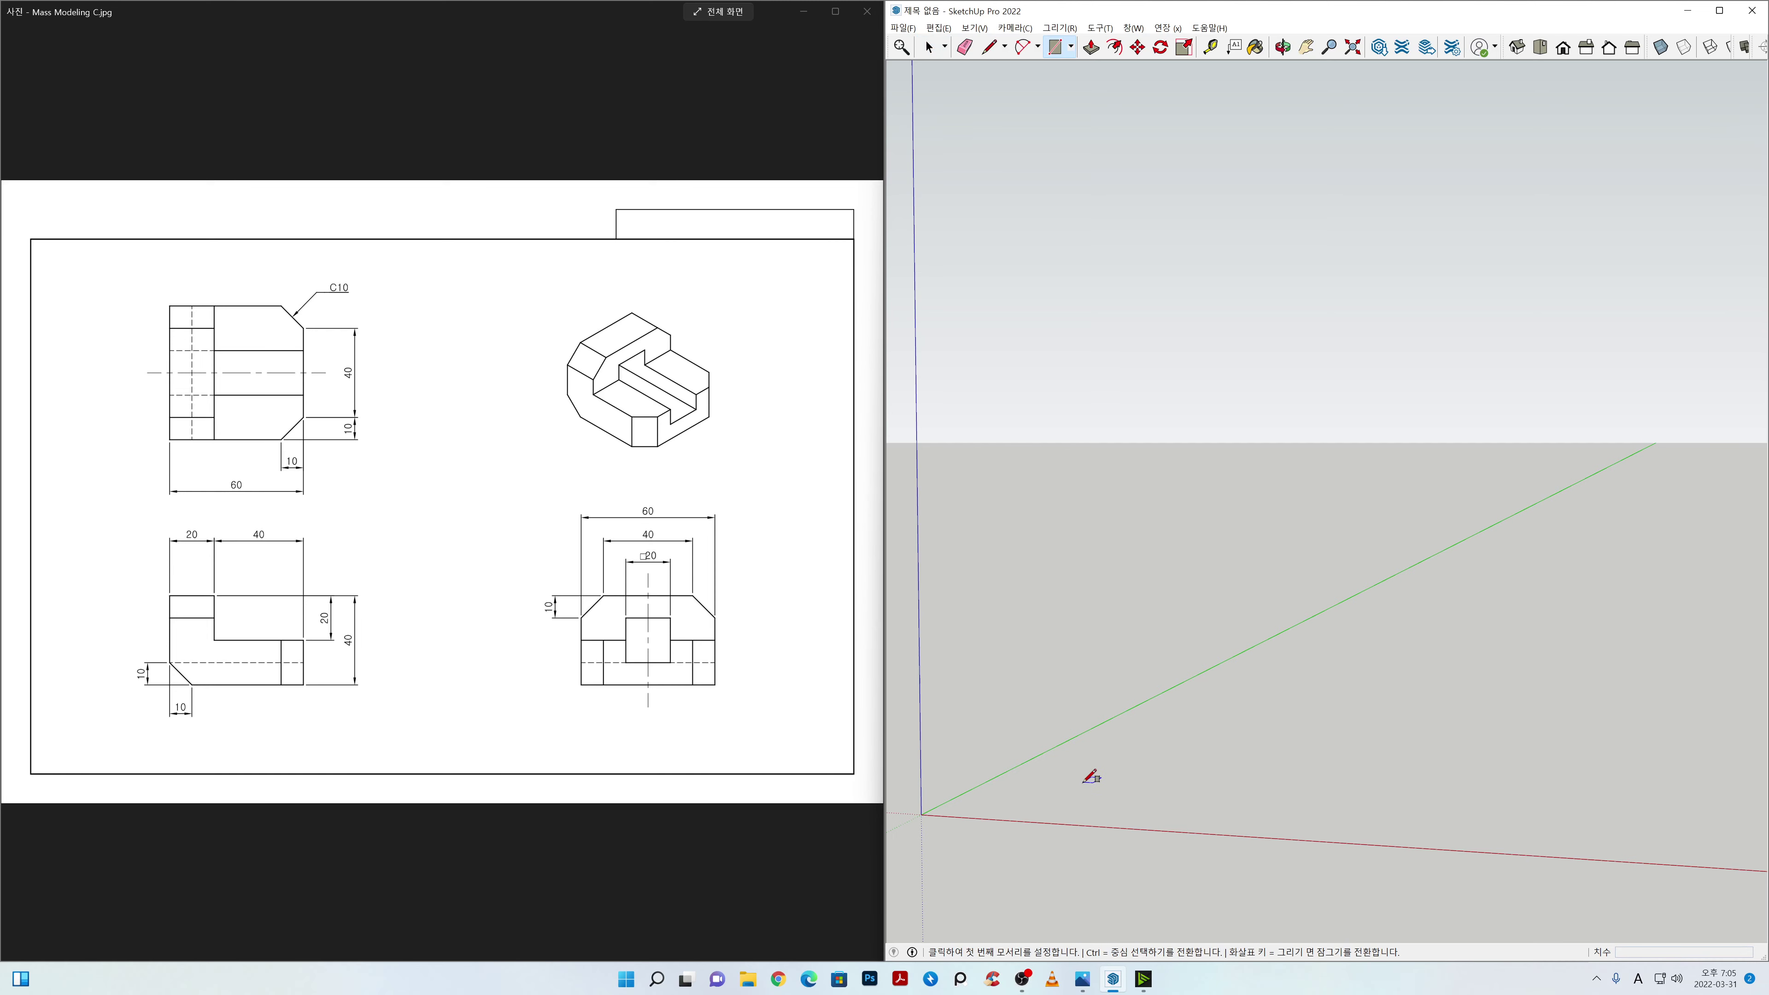
click(1085, 783)
click(1265, 759)
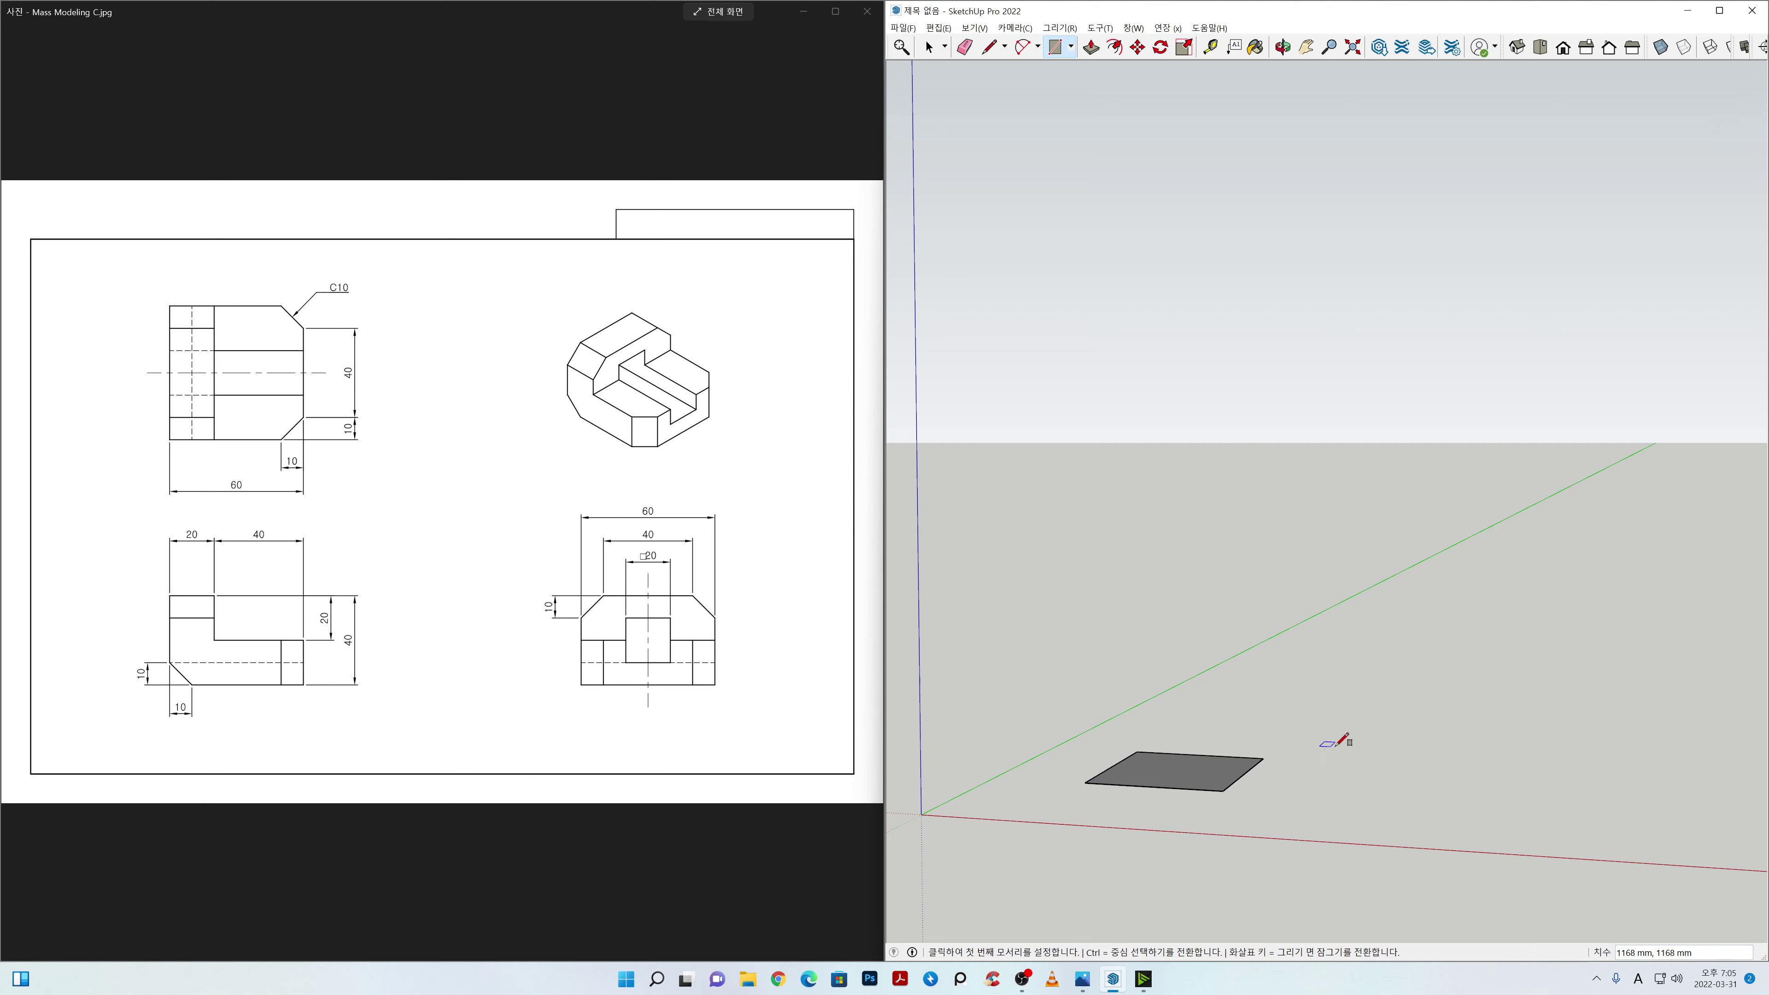
text(60,60)
key(Return)
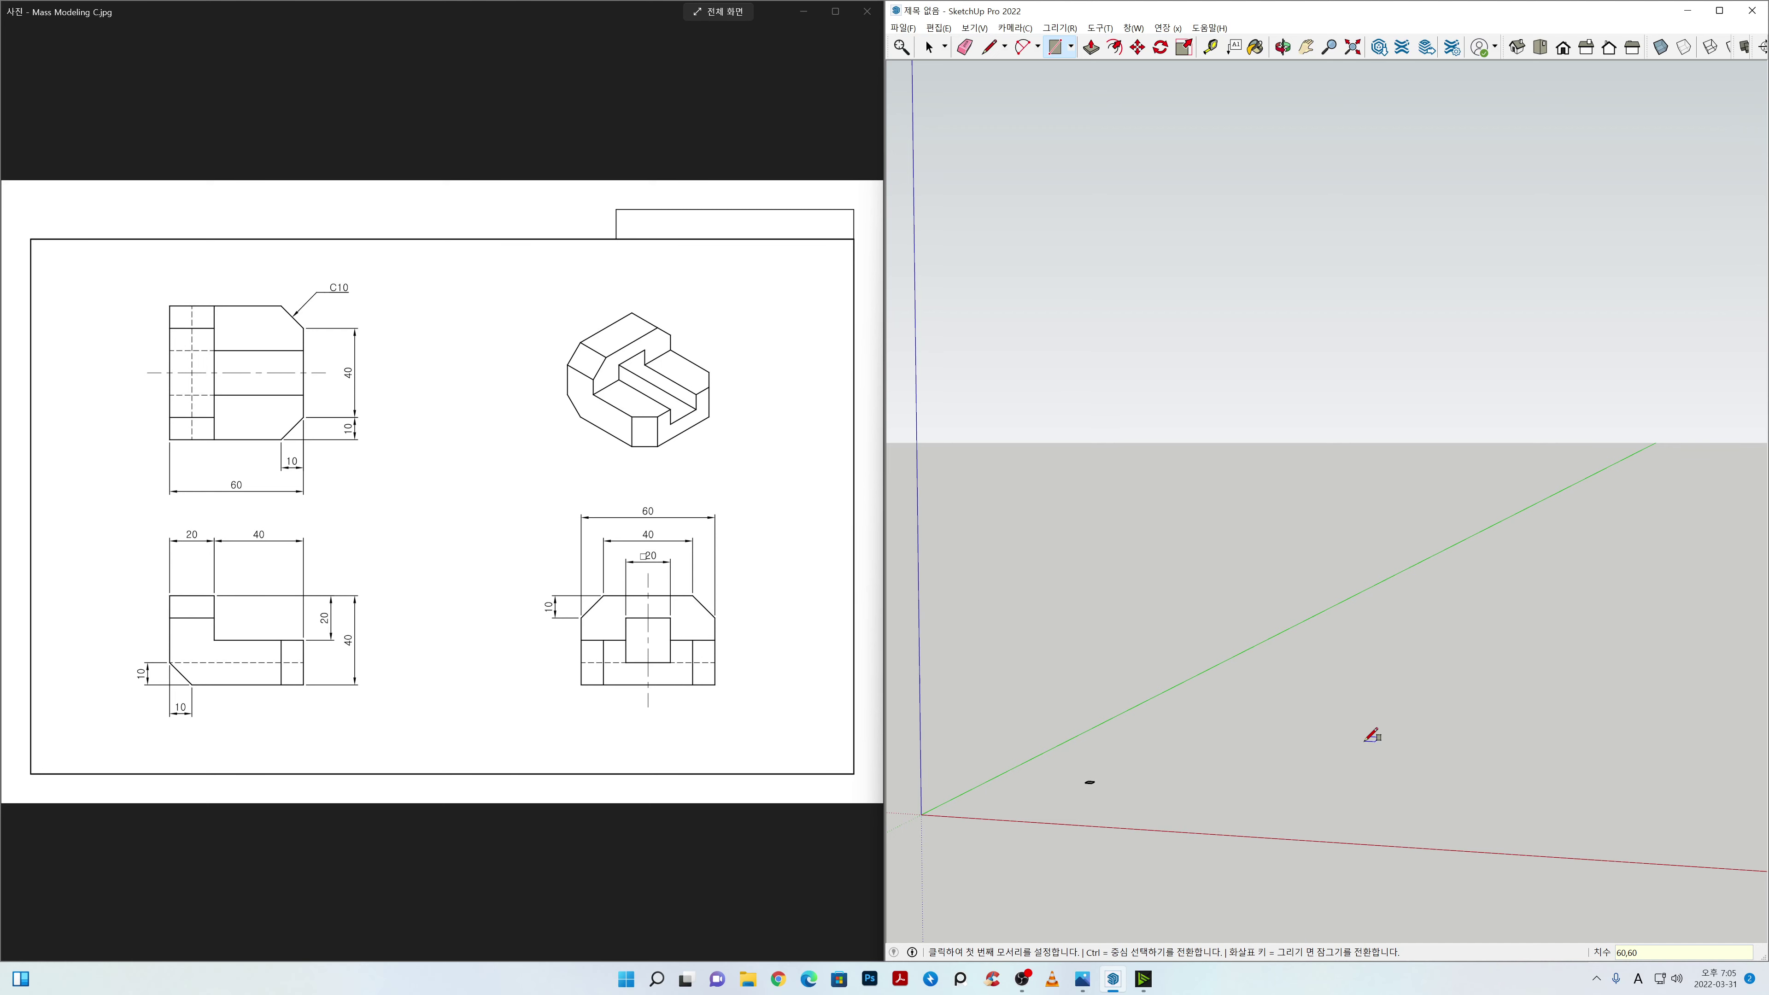
key(space)
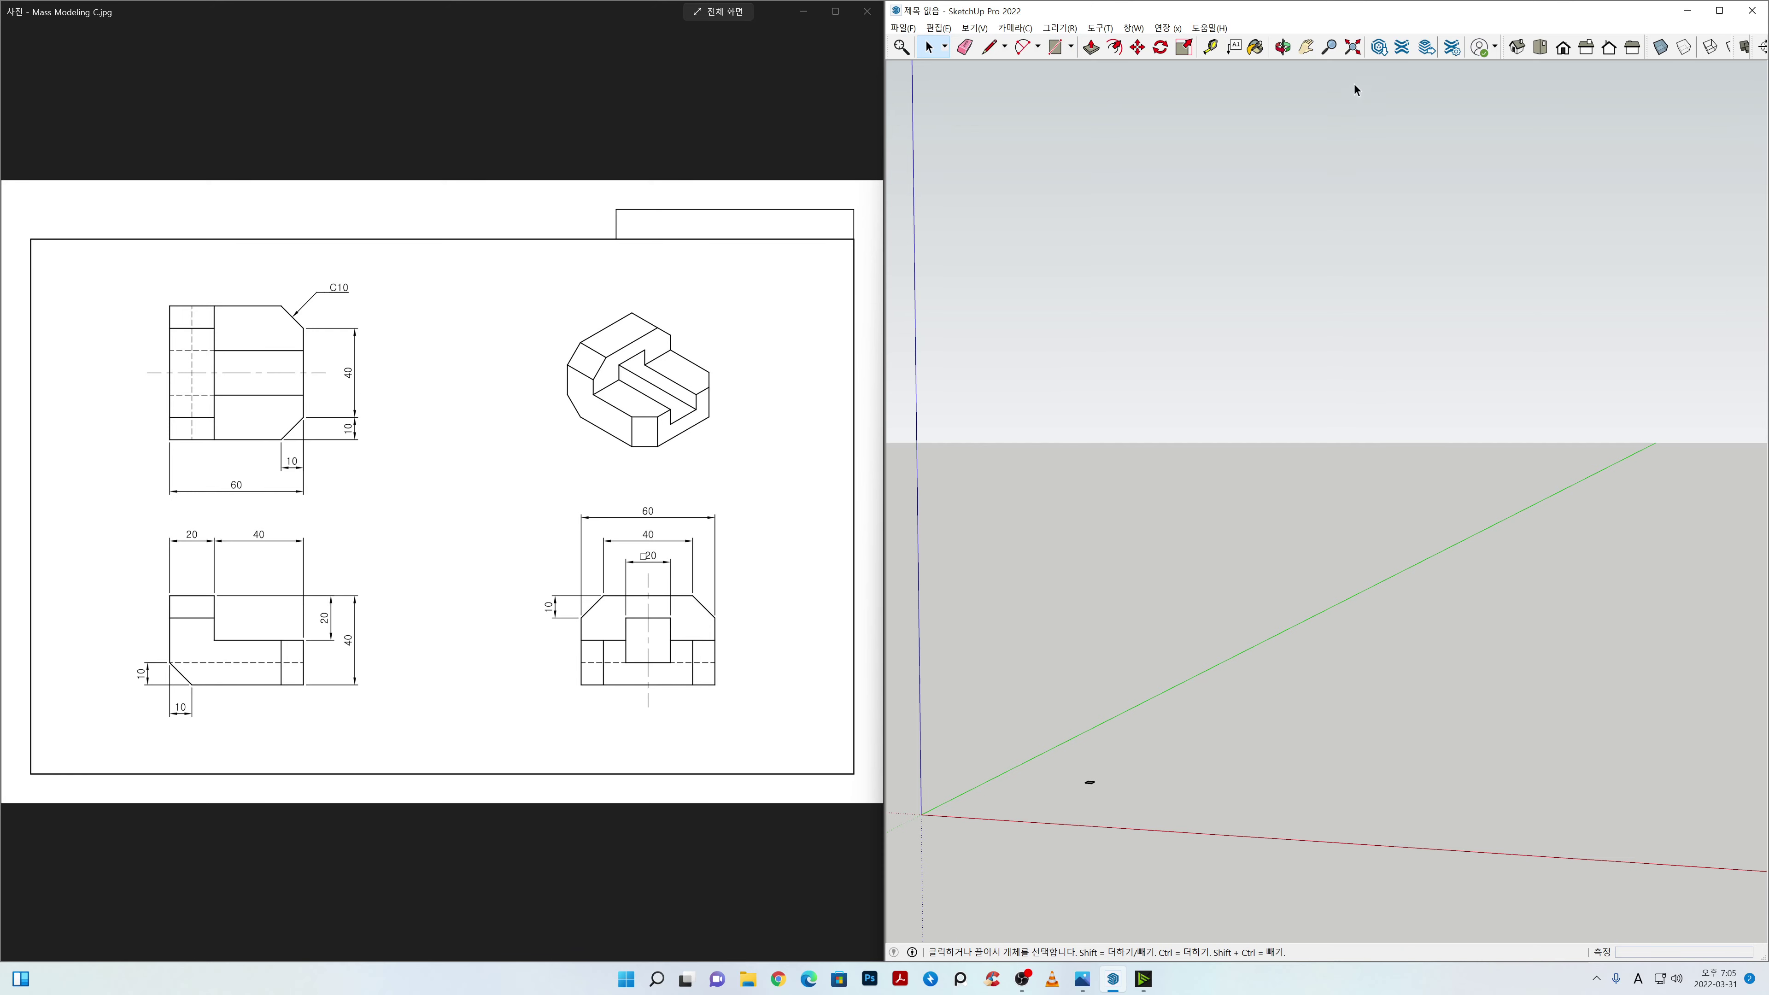
Step: Push/Pull the square face up 40 mm to form a solid block
click(1353, 47)
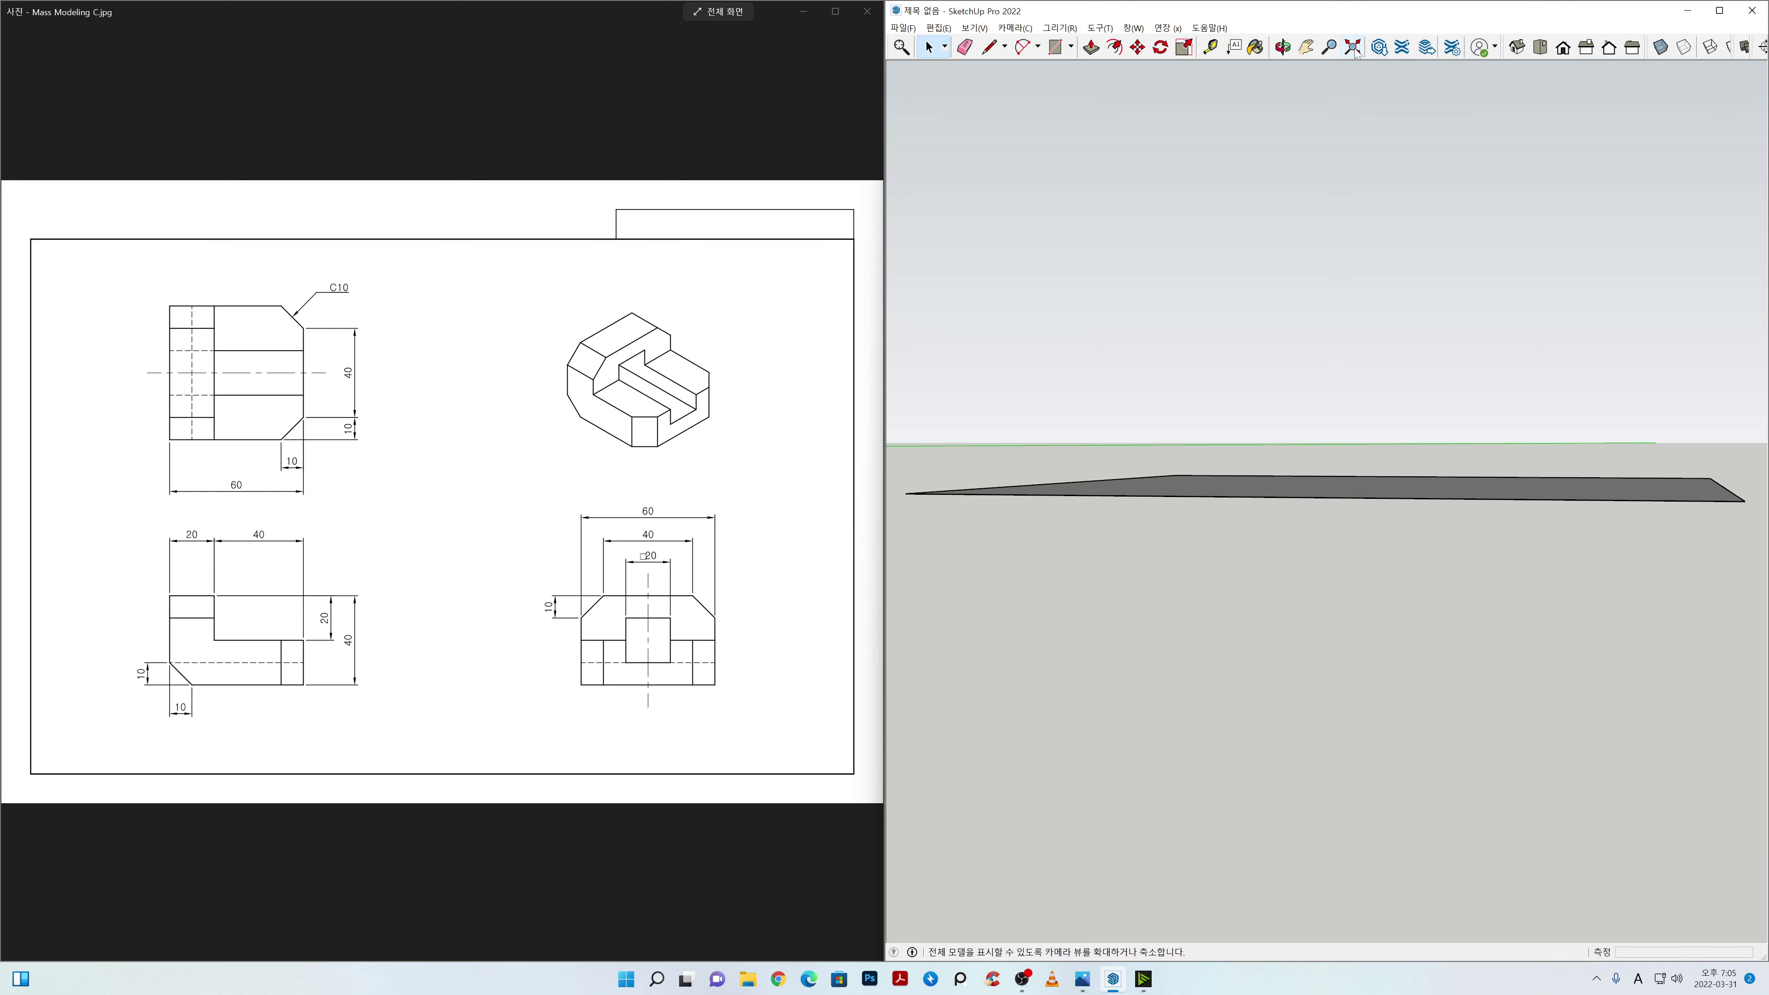
middle_drag(1398, 519, 1249, 671)
scroll(1327, 601, down, 2)
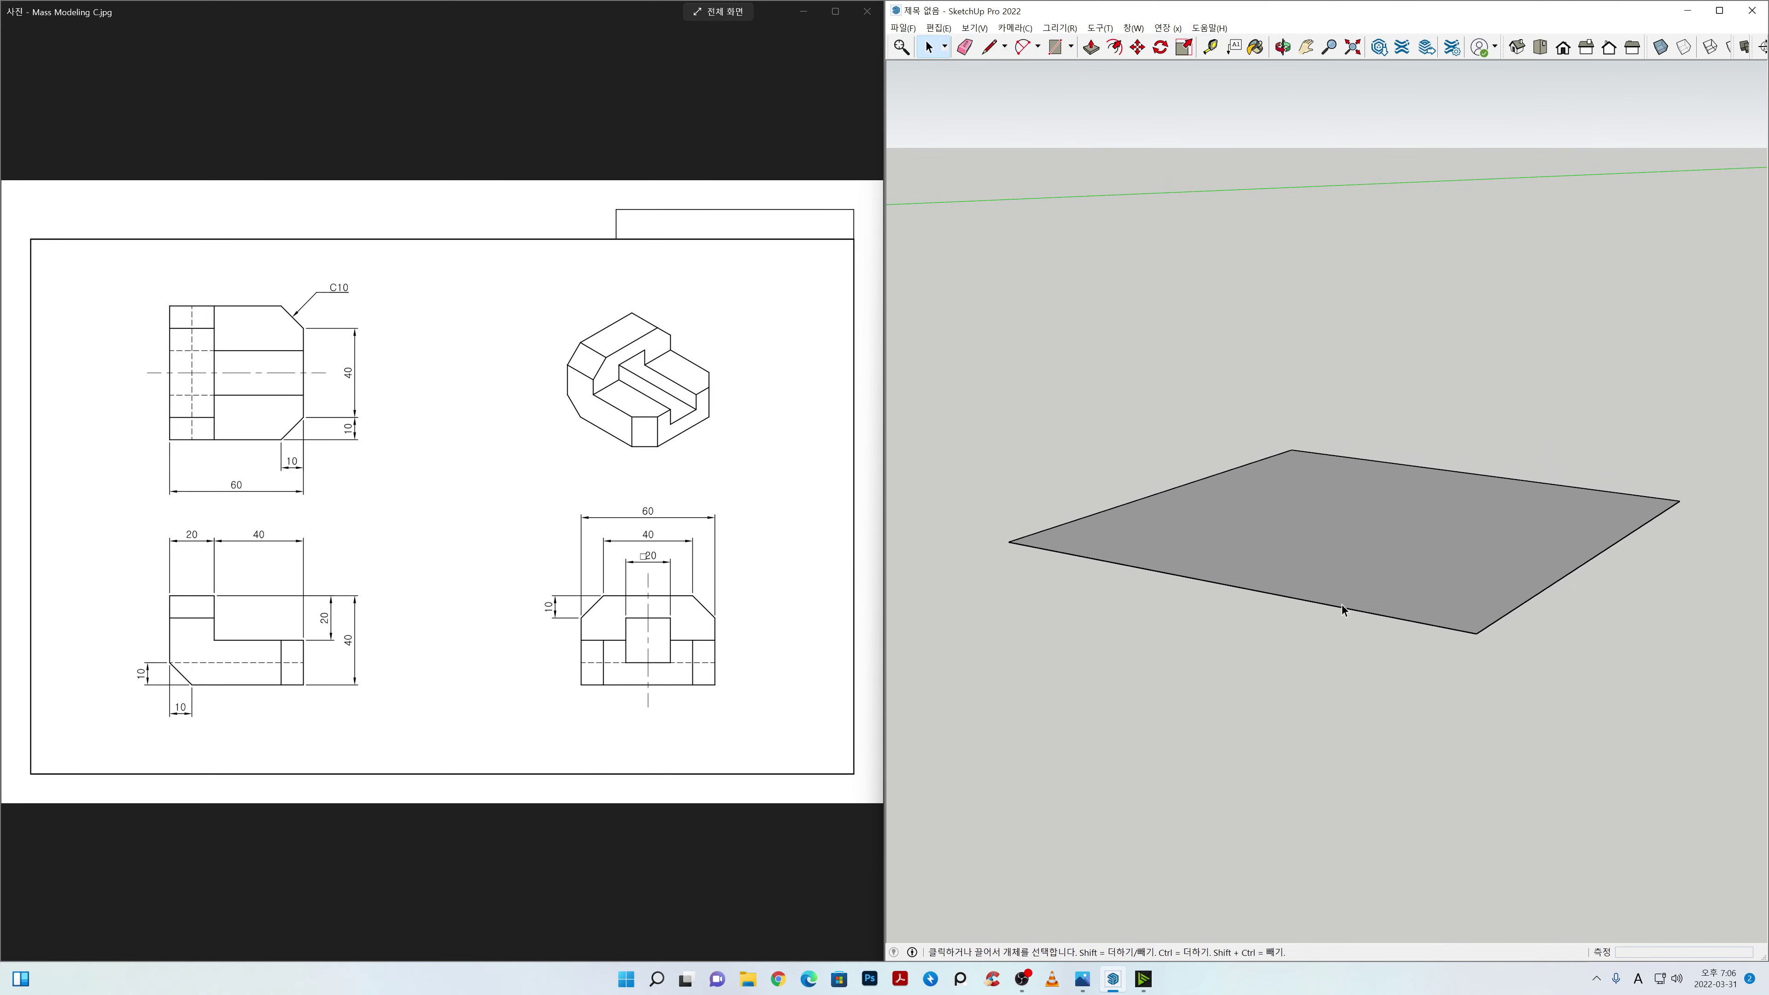
mouse_move(1428, 552)
middle_down()
mouse_move(1426, 526)
mouse_move(1414, 616)
mouse_move(1343, 644)
mouse_move(1344, 692)
mouse_move(1370, 699)
middle_up()
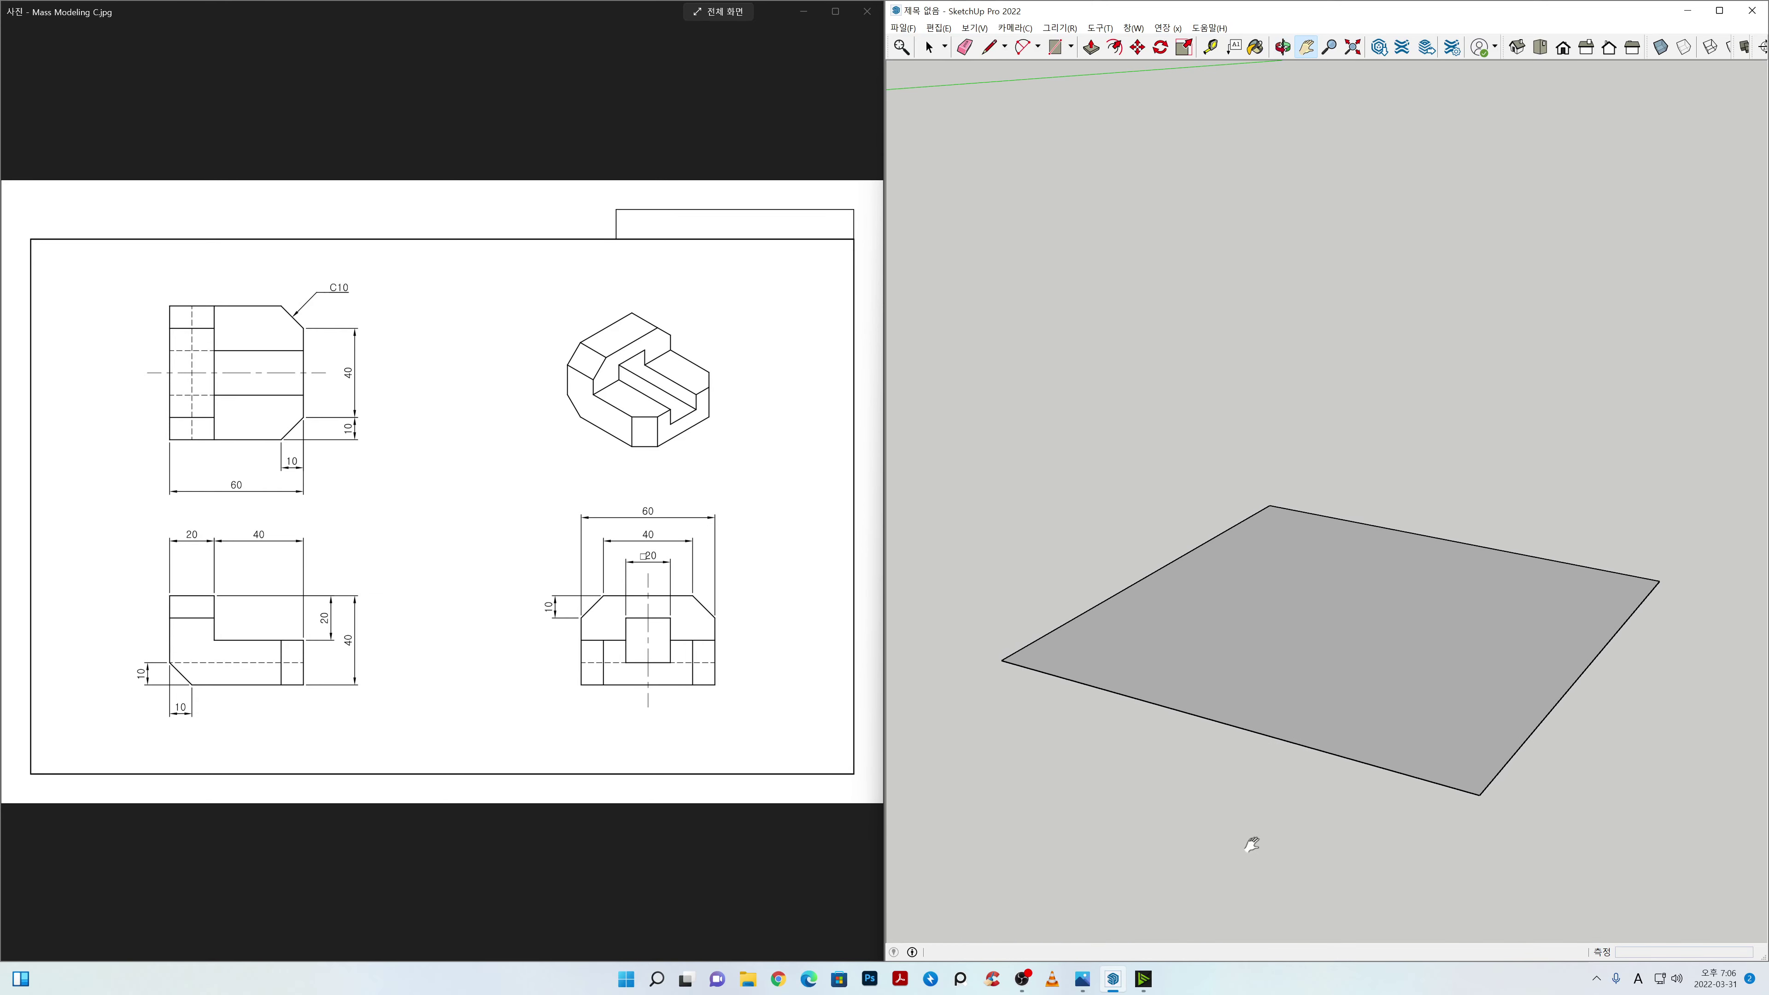
key(space)
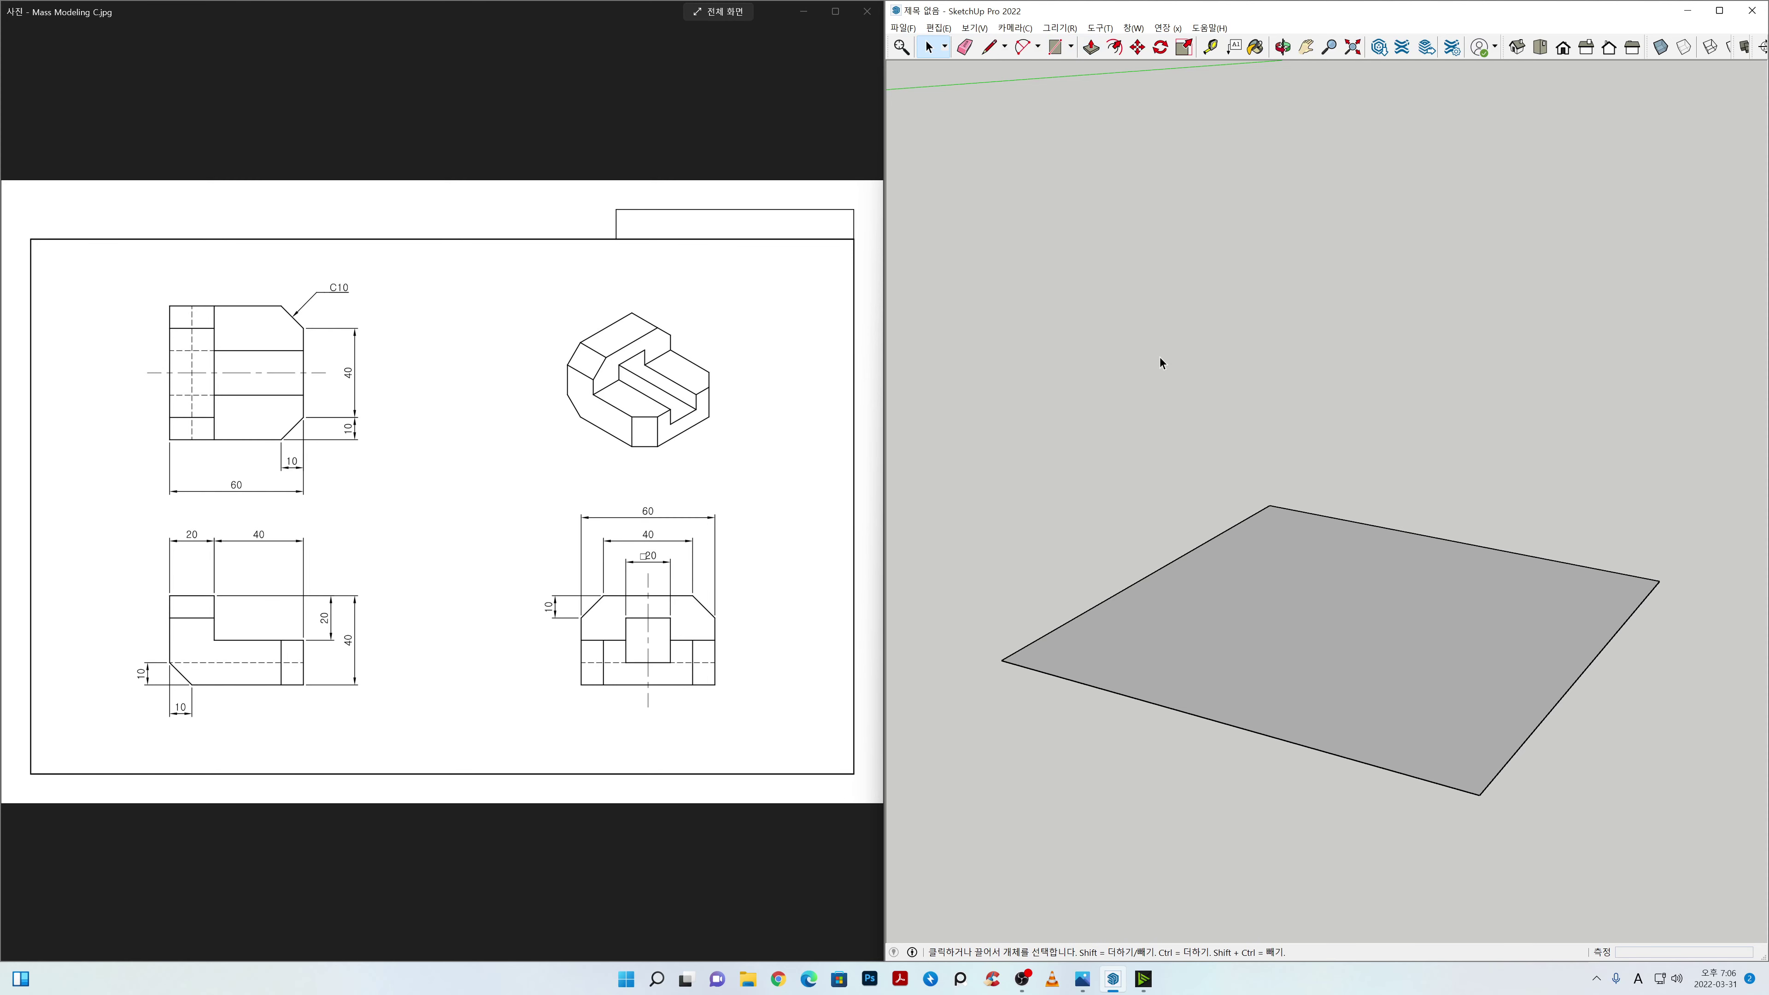
key(p)
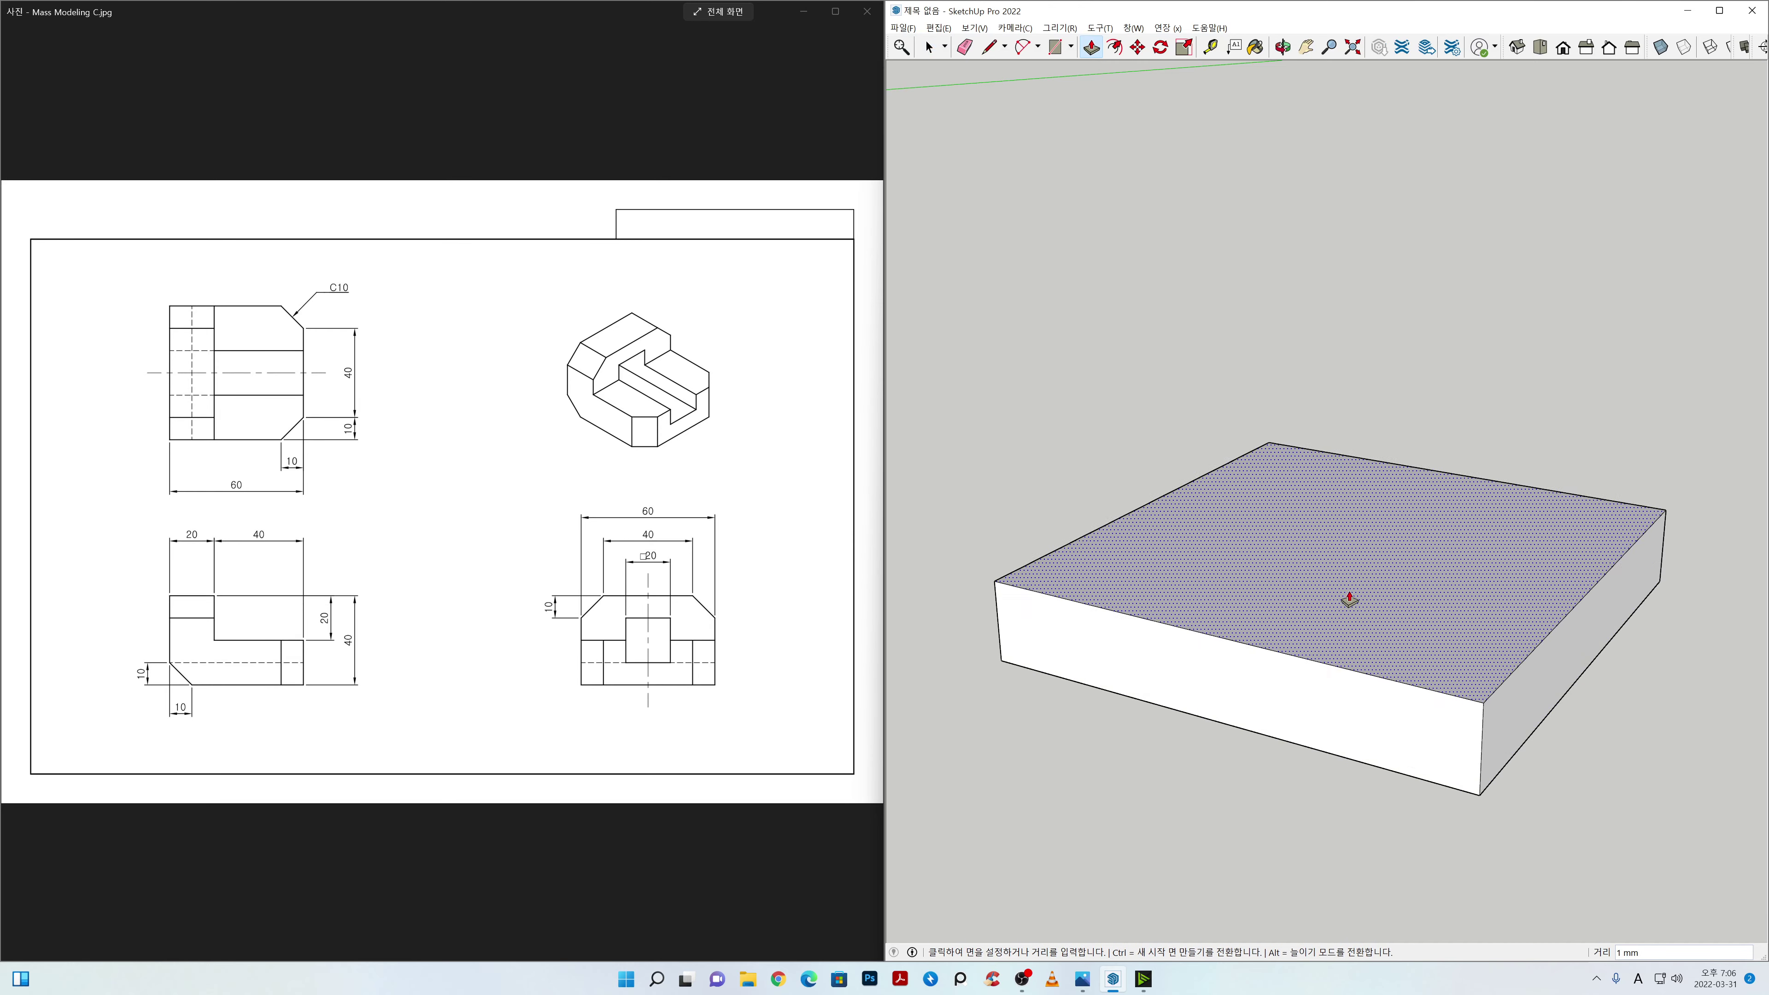
click(1350, 561)
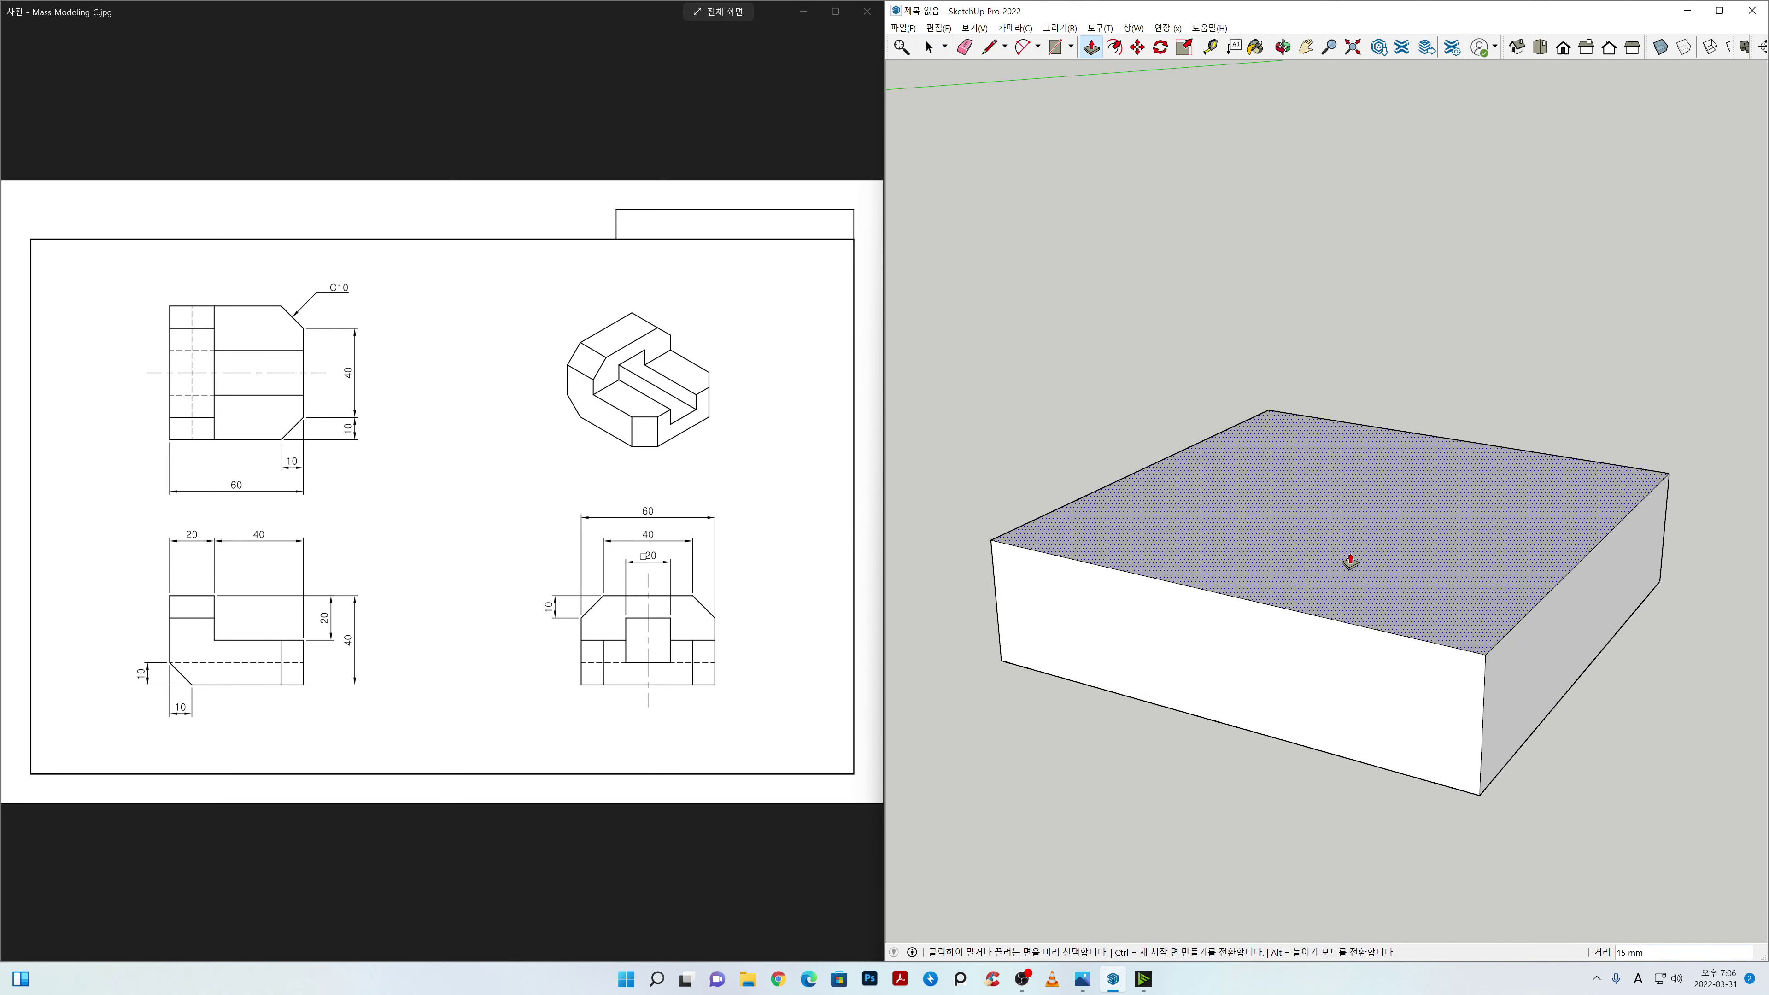
key(Return)
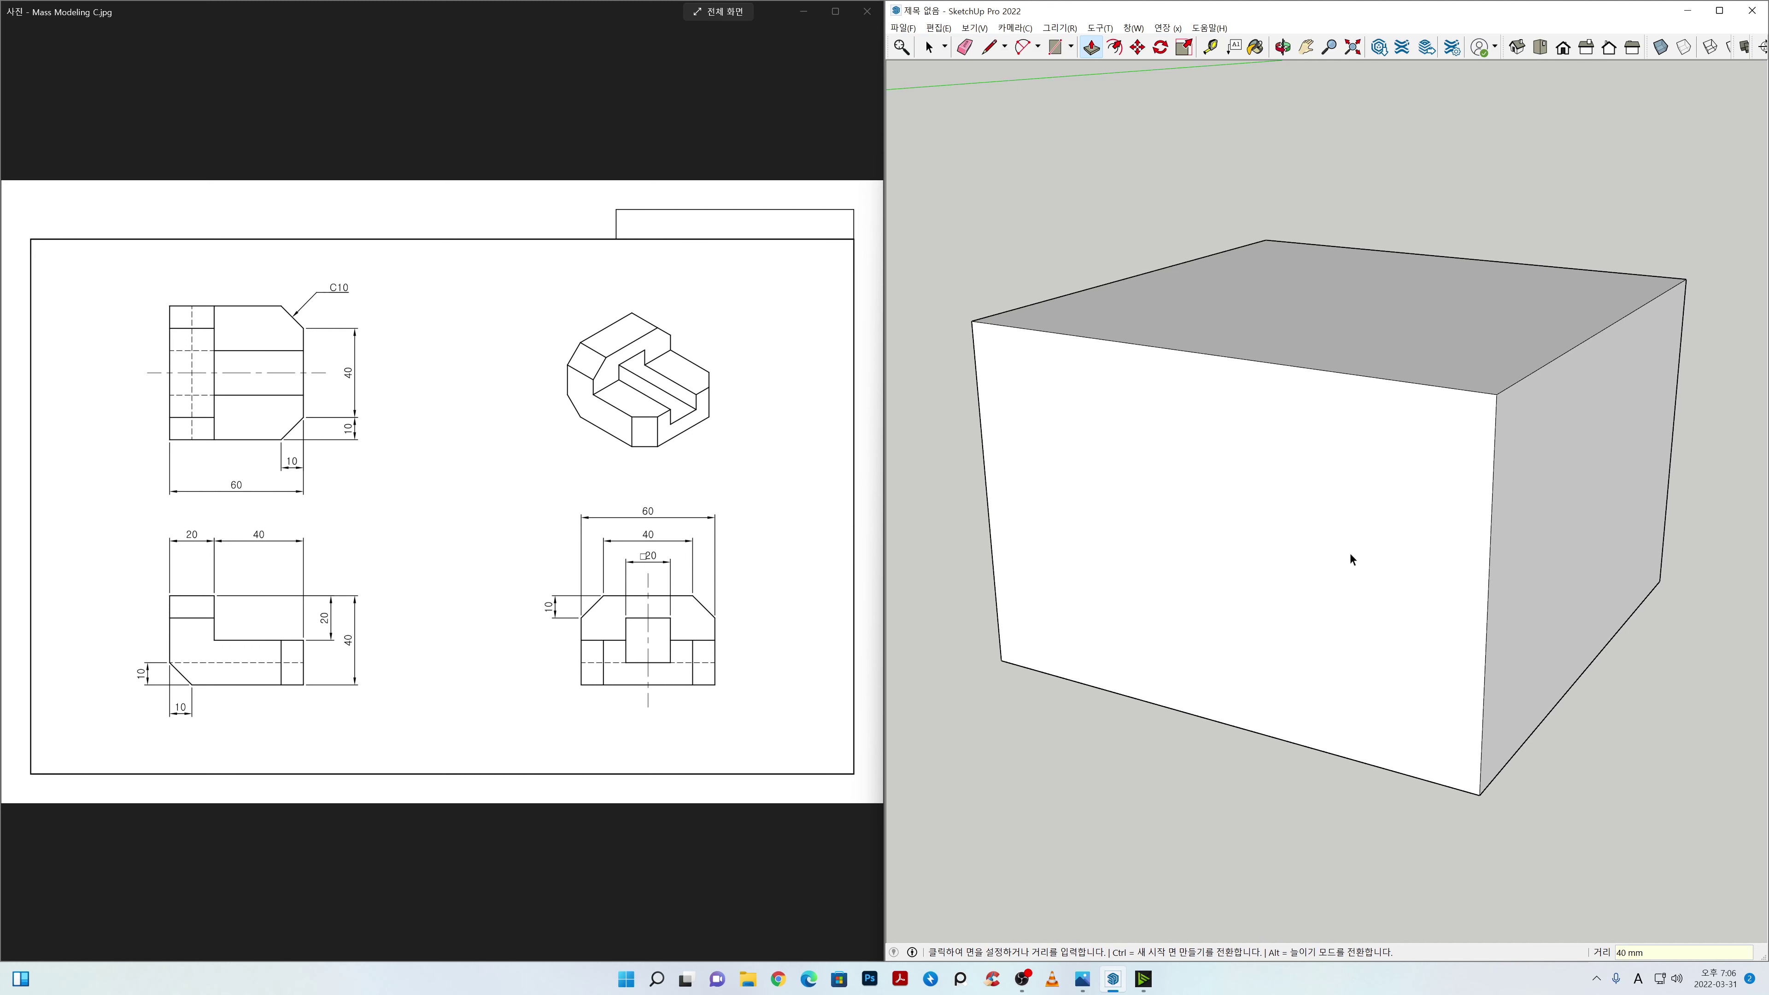
key(space)
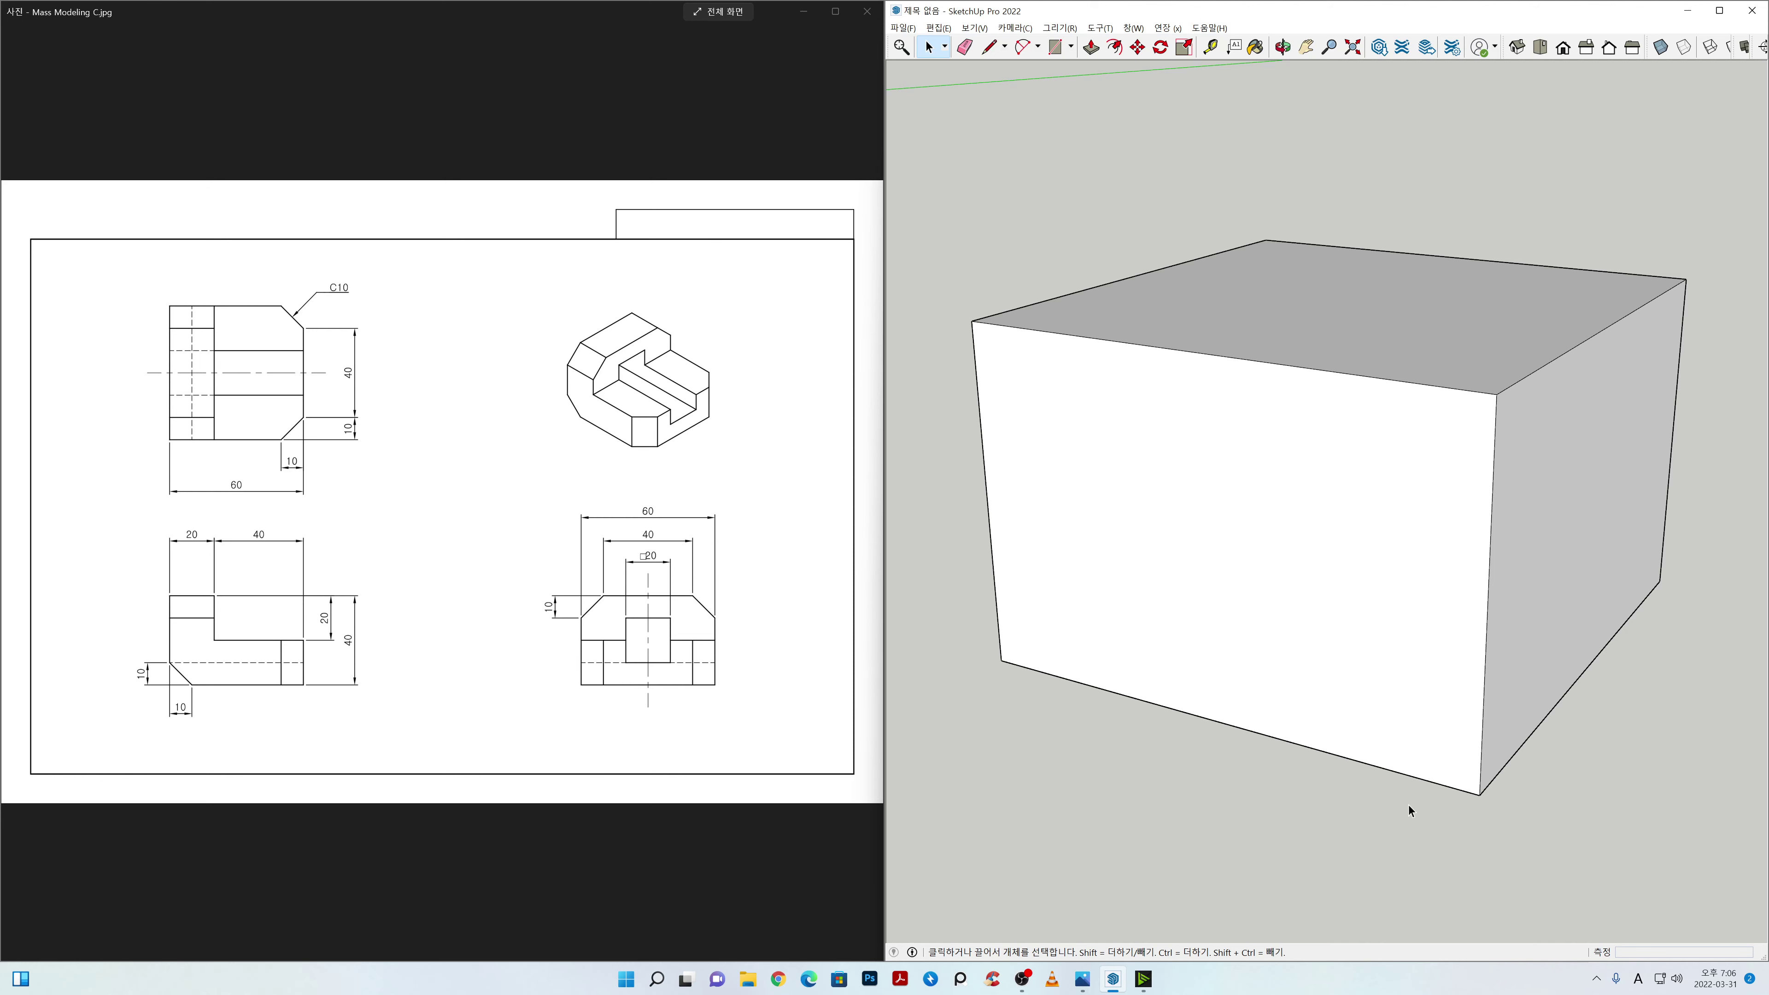
Step: Measure the block's height along its nearest vertical edge with the Tape Measure
key(t)
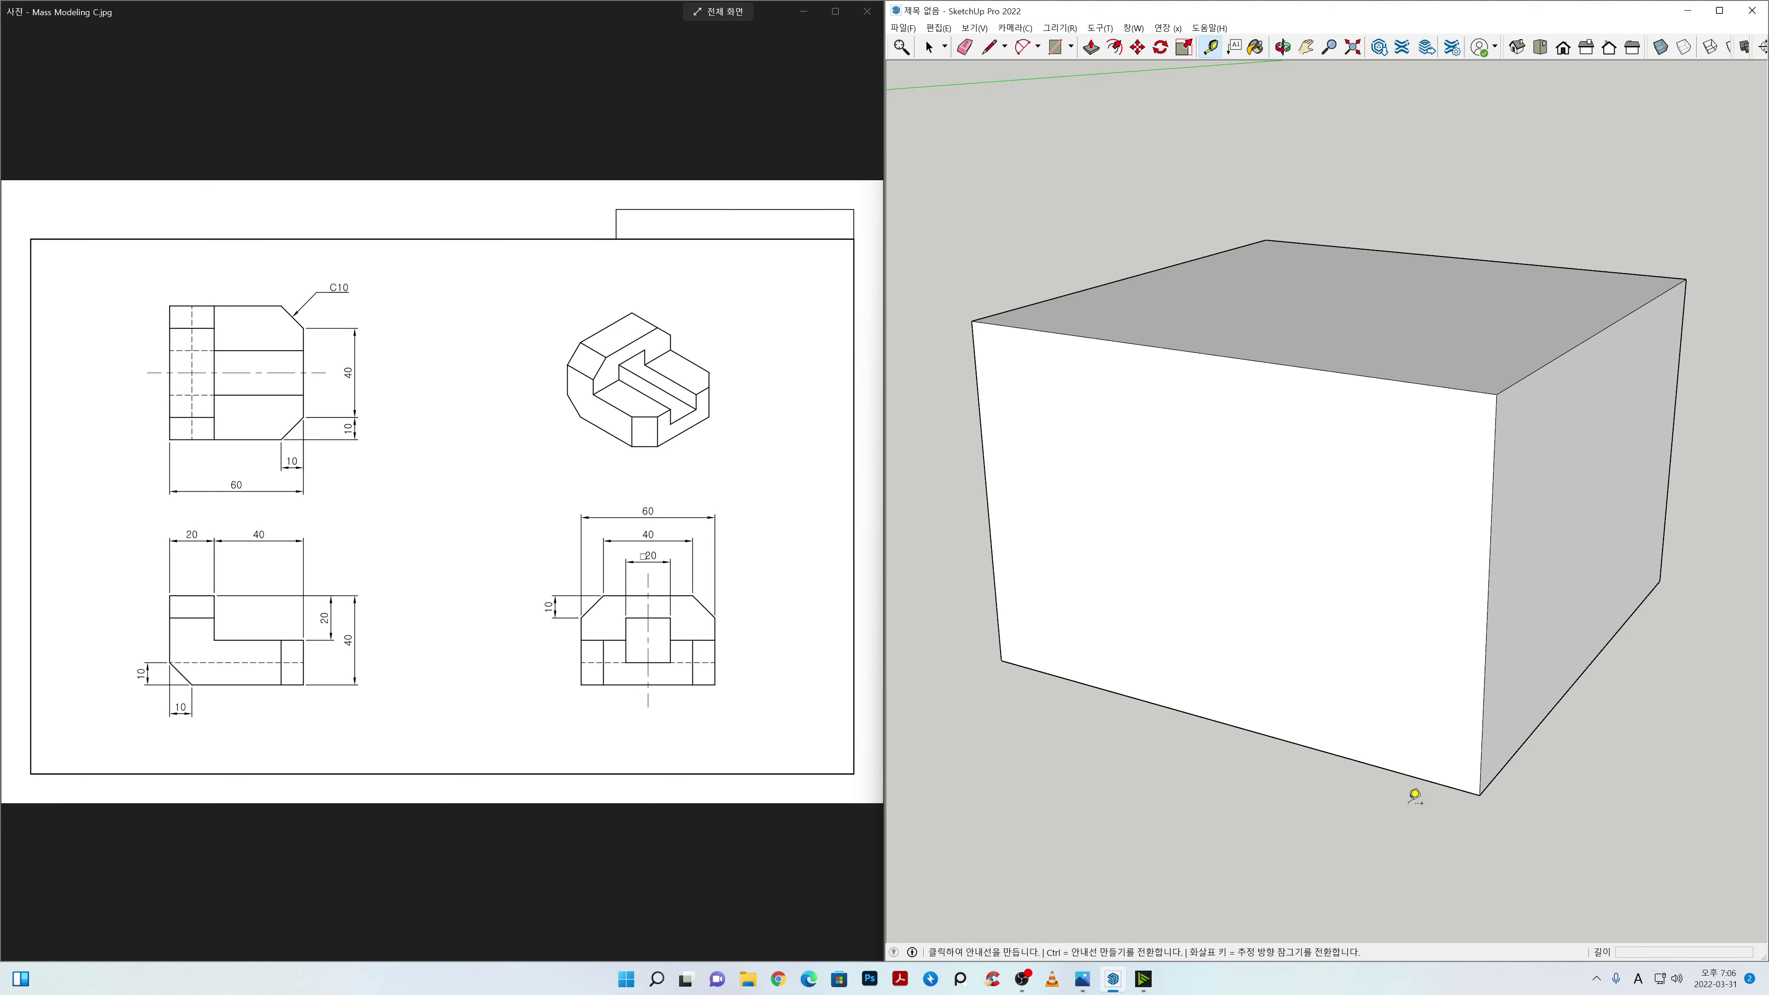
click(1484, 791)
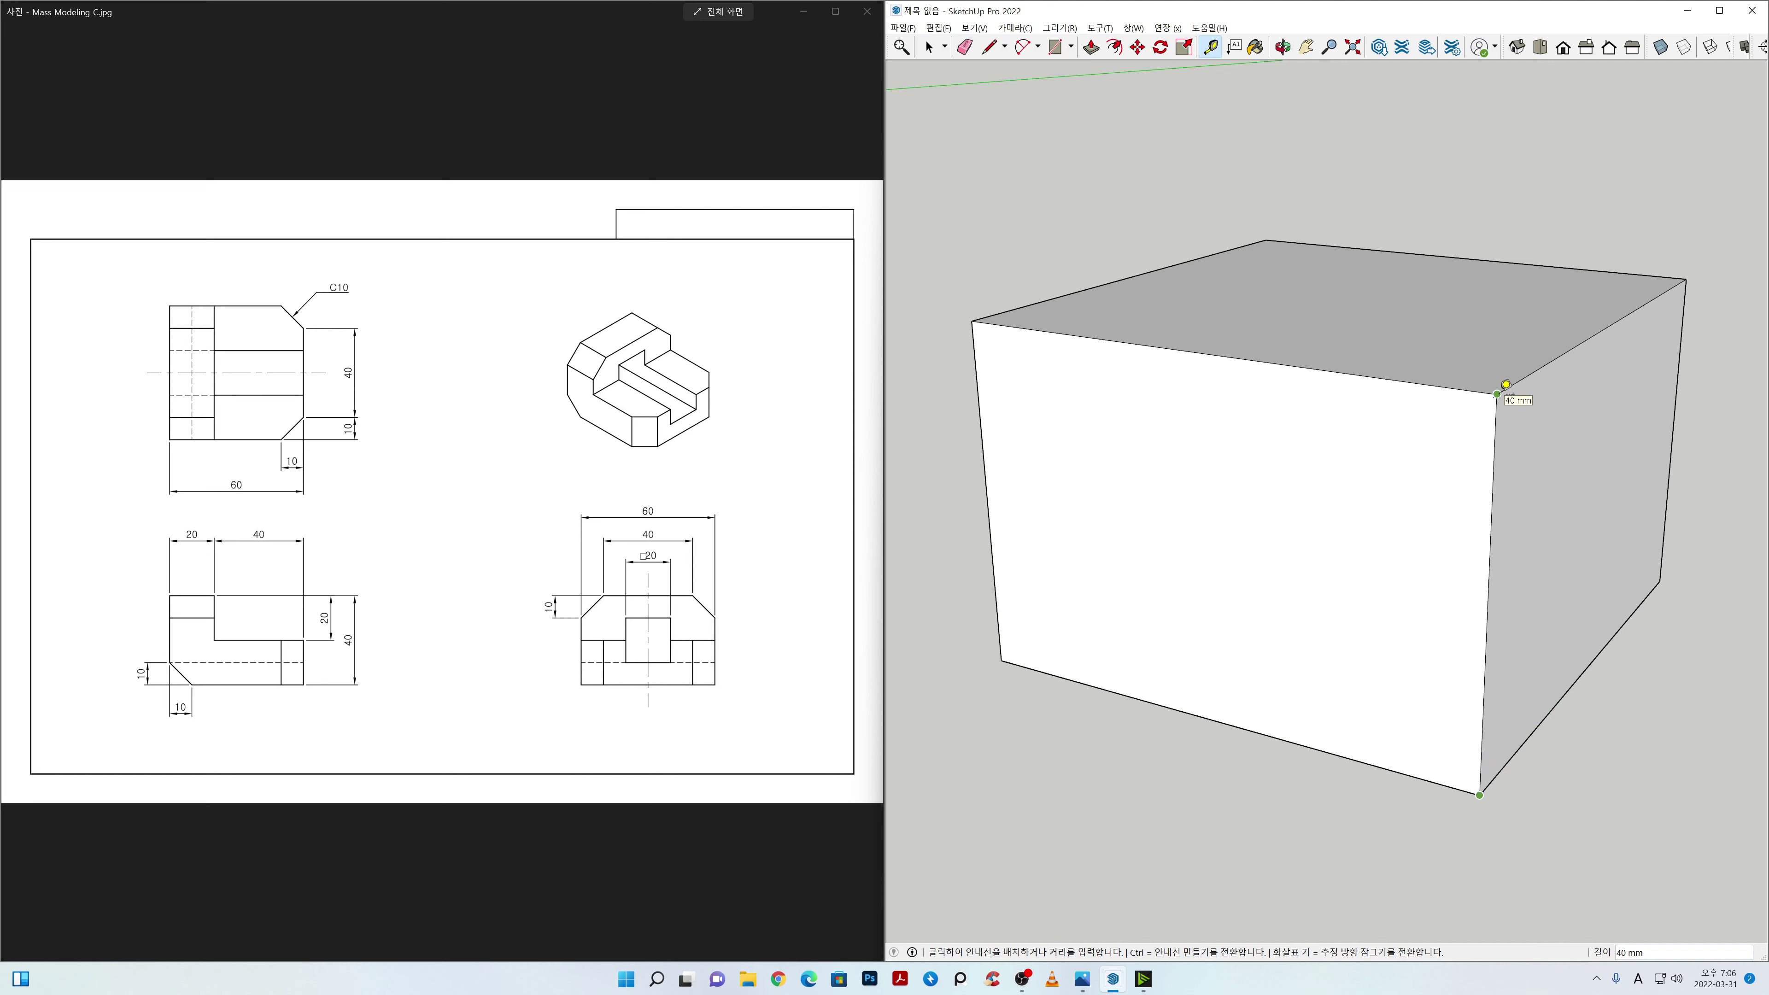
key(space)
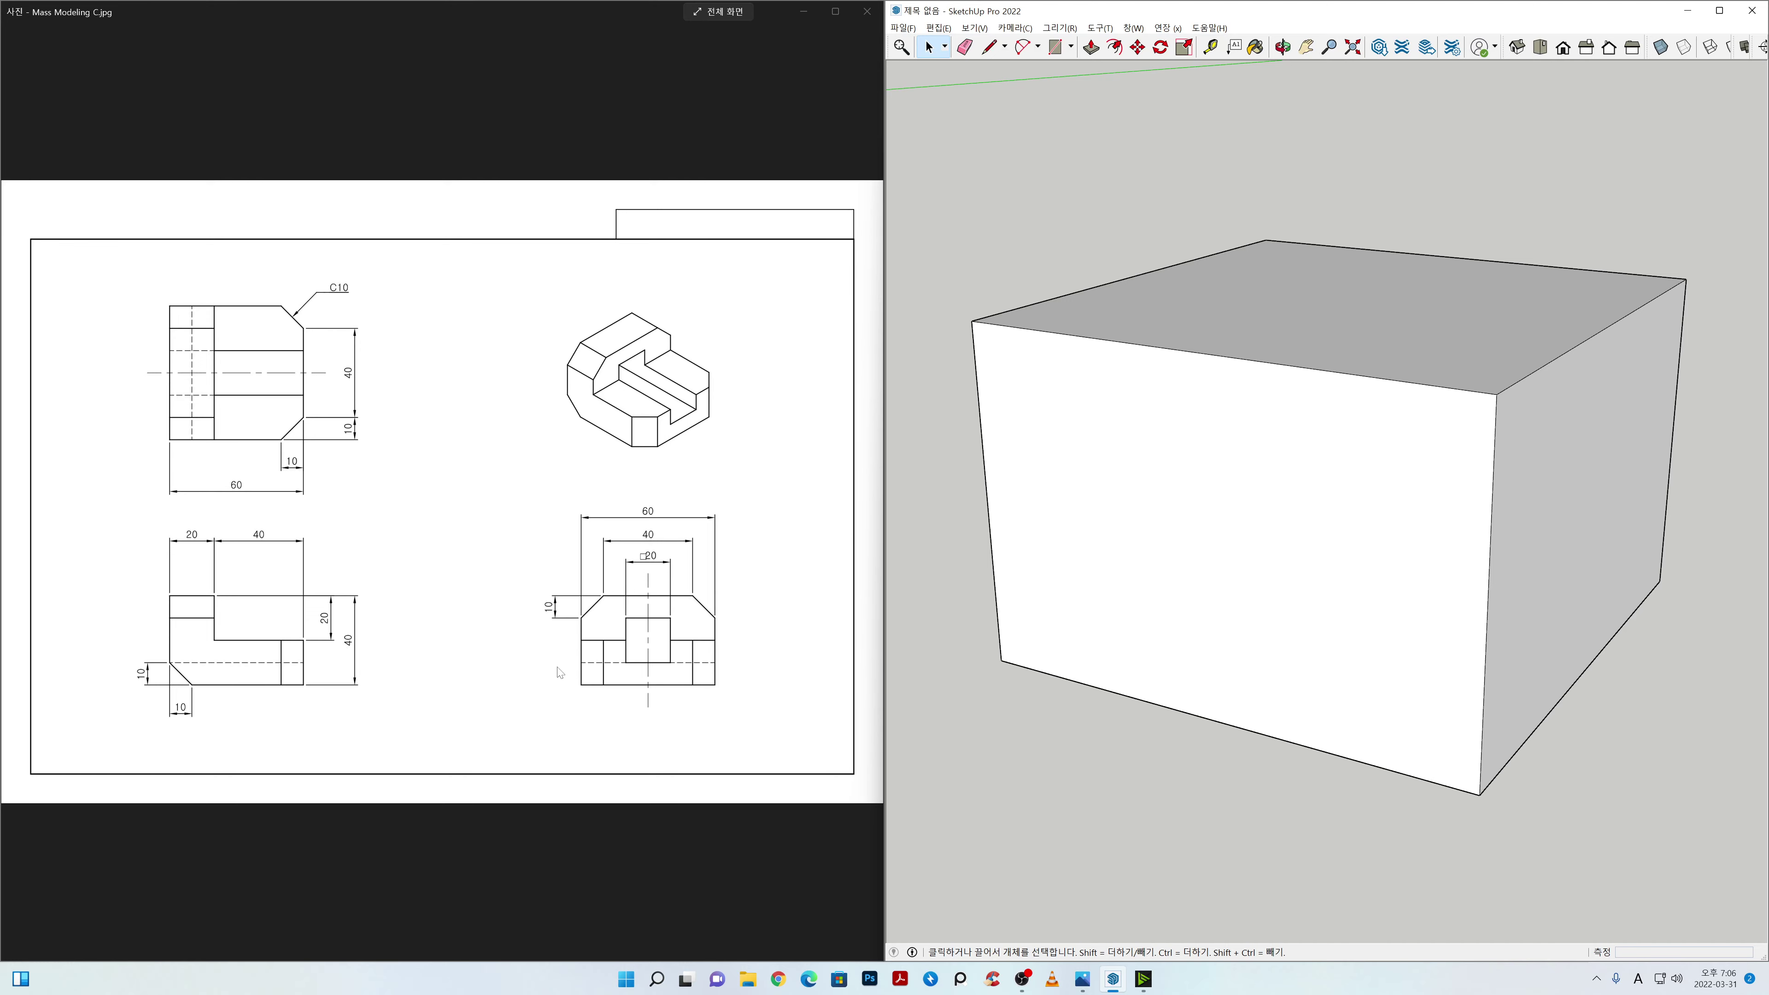
Step: Place a vertical guide on the block's front face, offset 20 mm from that face's left edge
scroll(257, 648, up, 4)
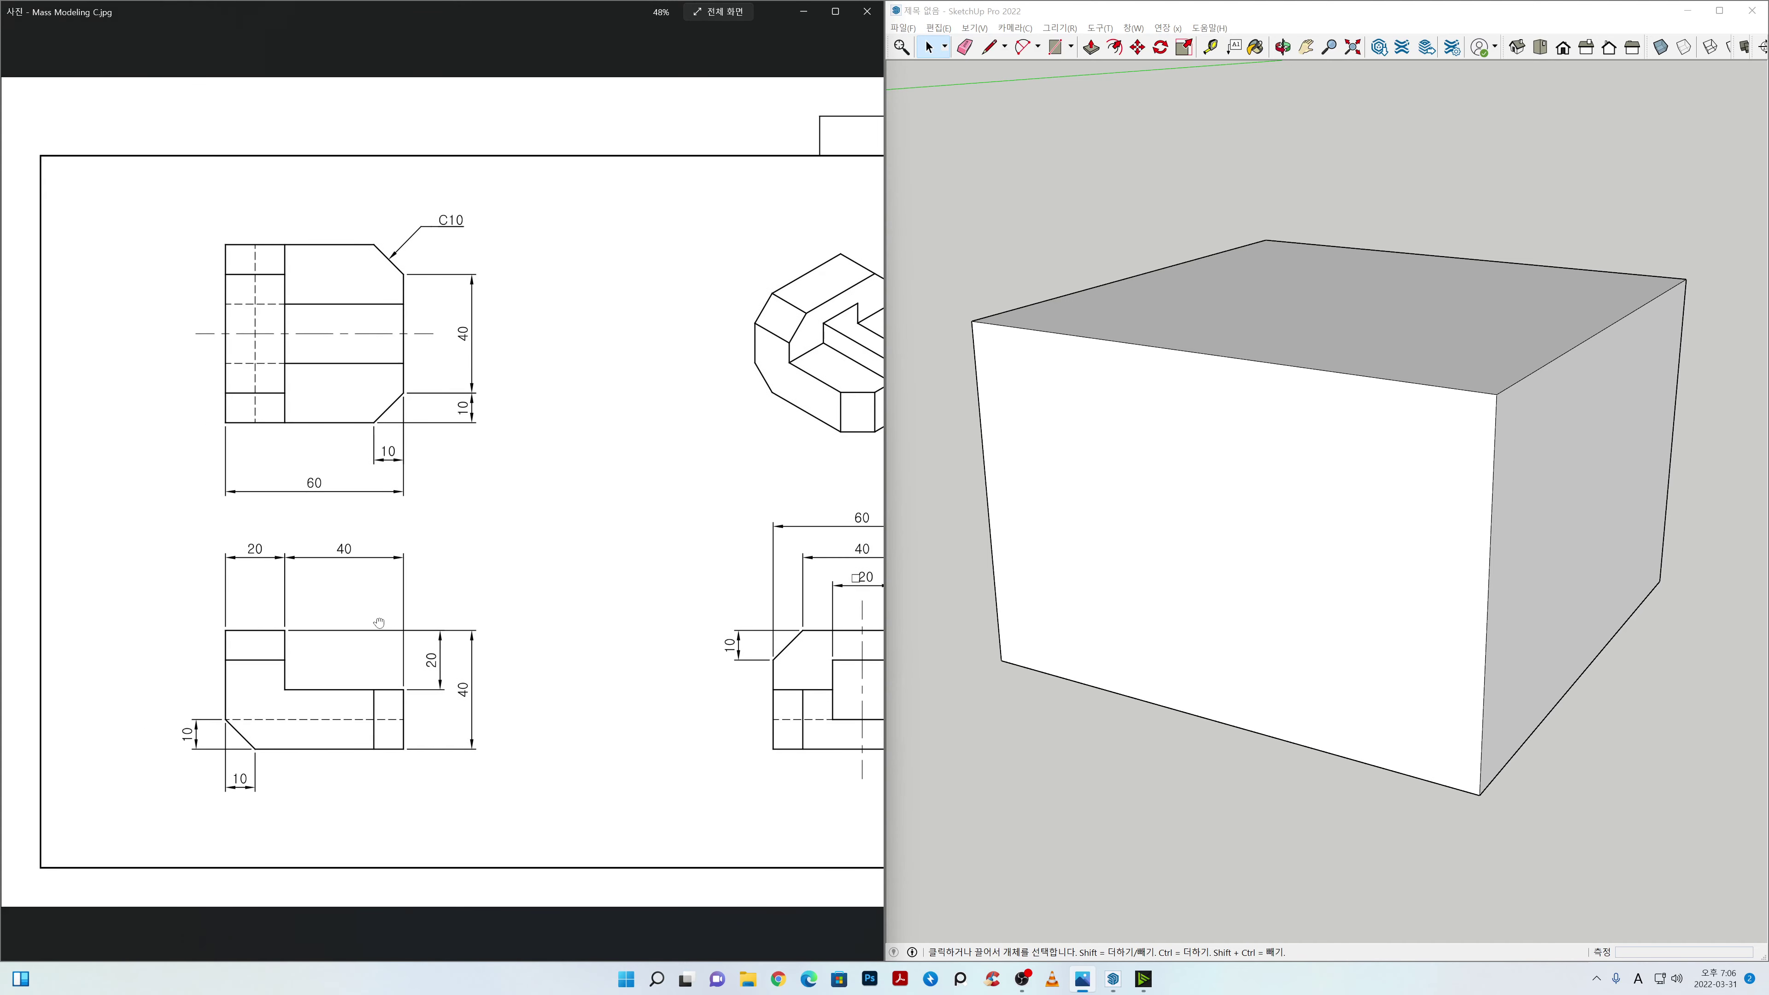
scroll(340, 719, up, 4)
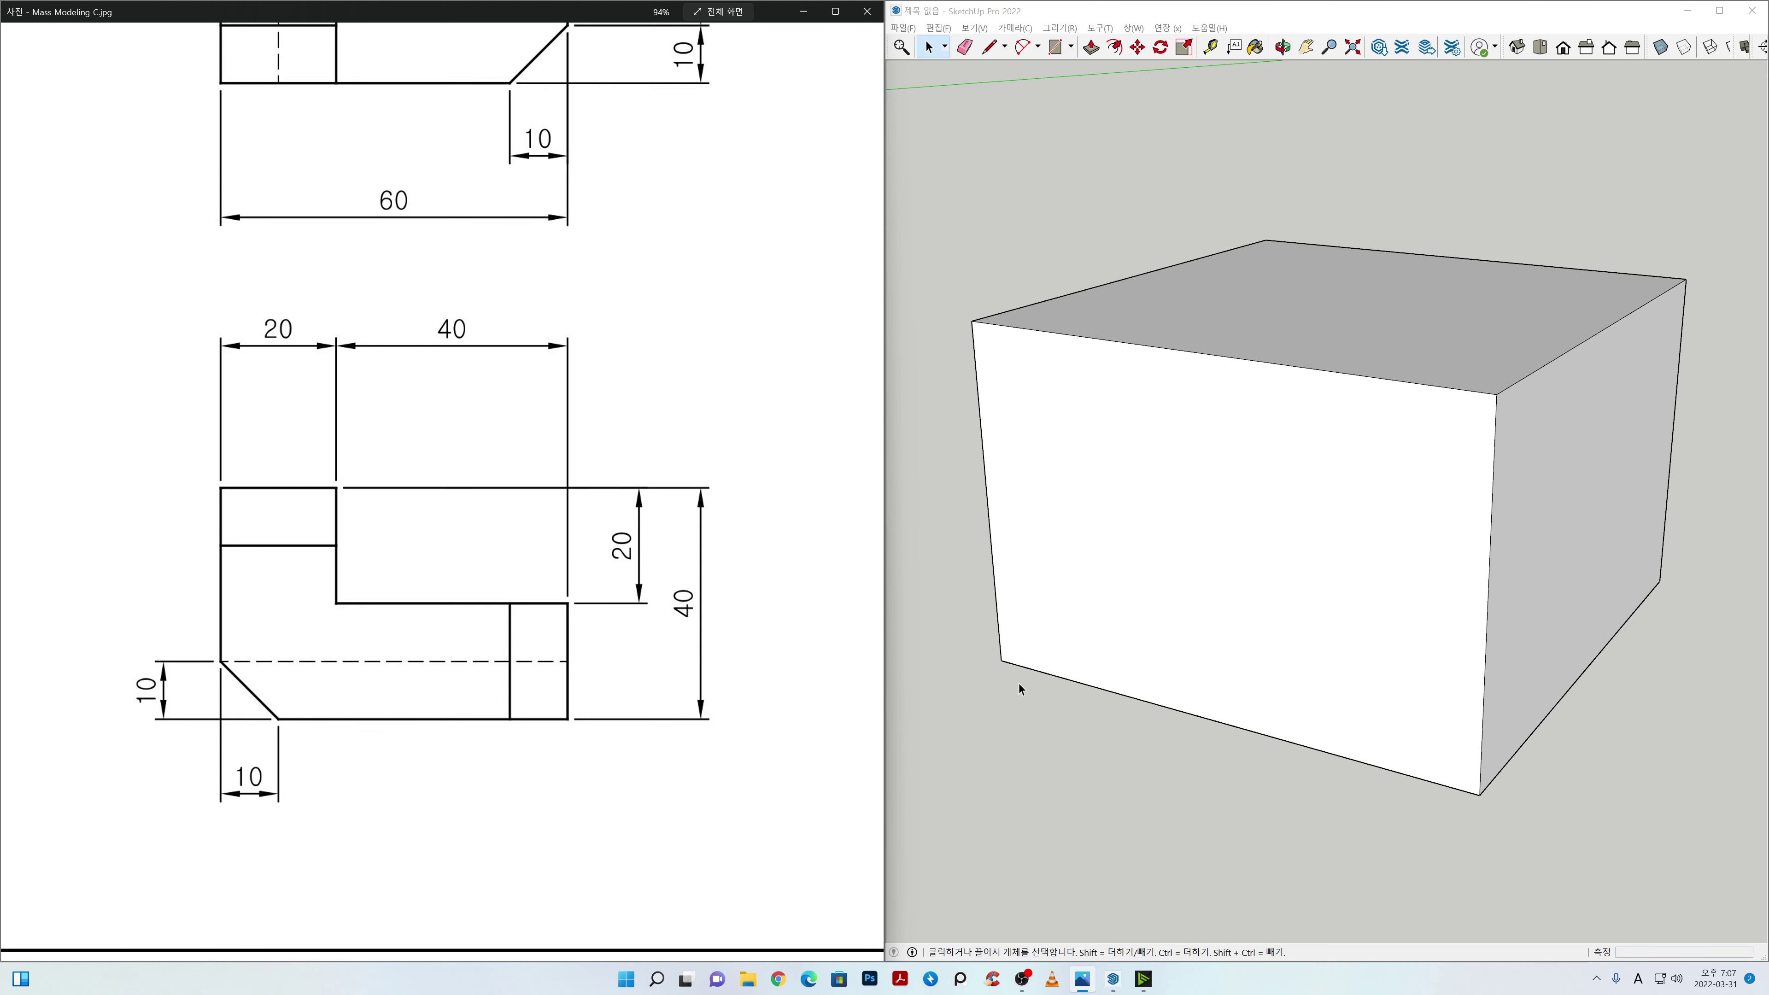
scroll(1003, 679, down, 3)
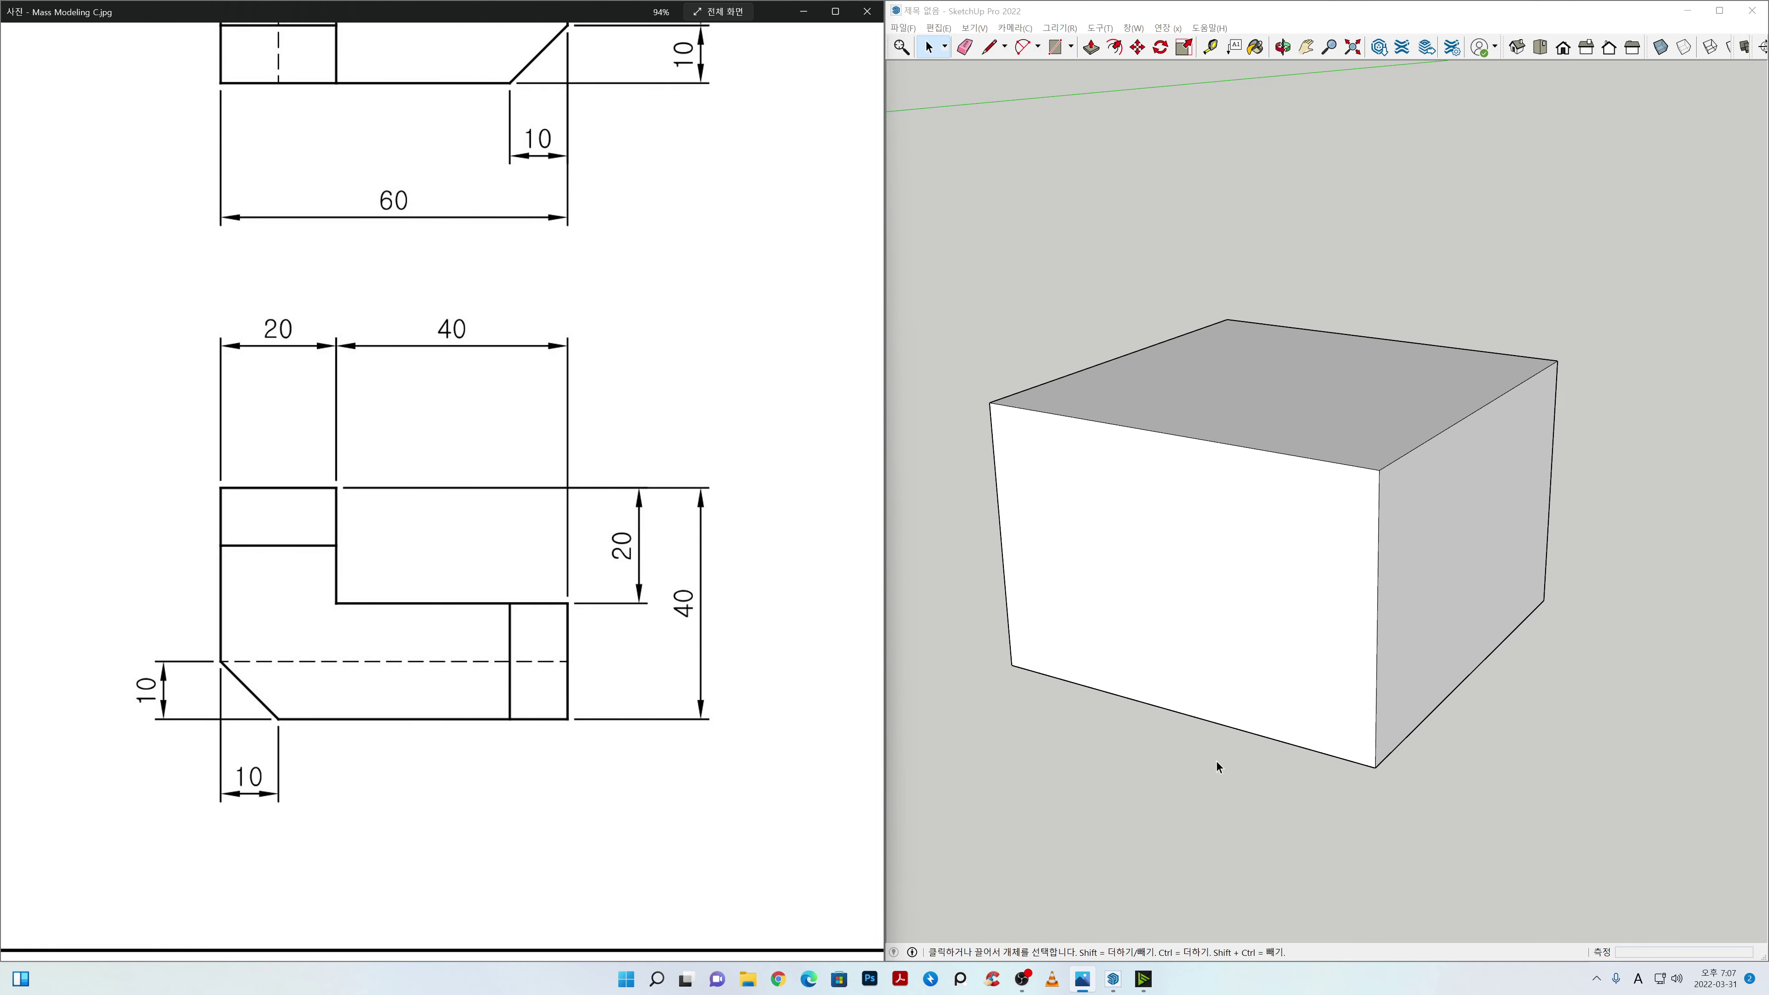
click(1197, 740)
key(h)
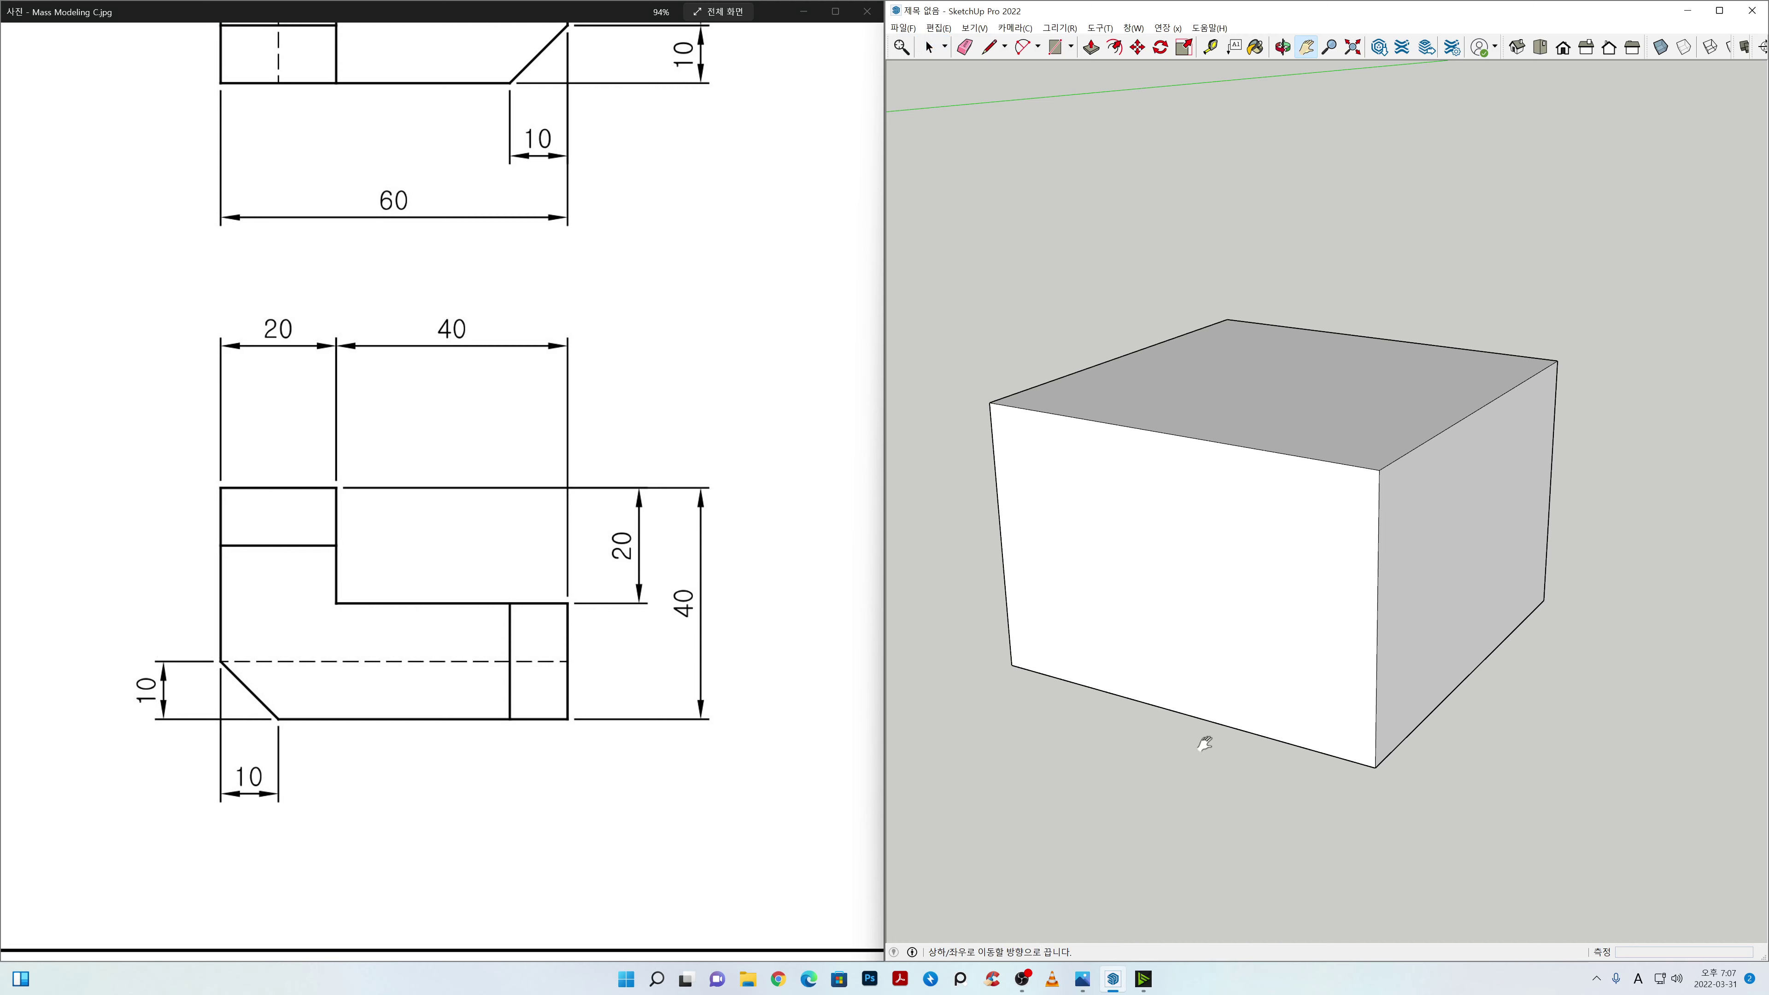
drag(1204, 744, 1291, 735)
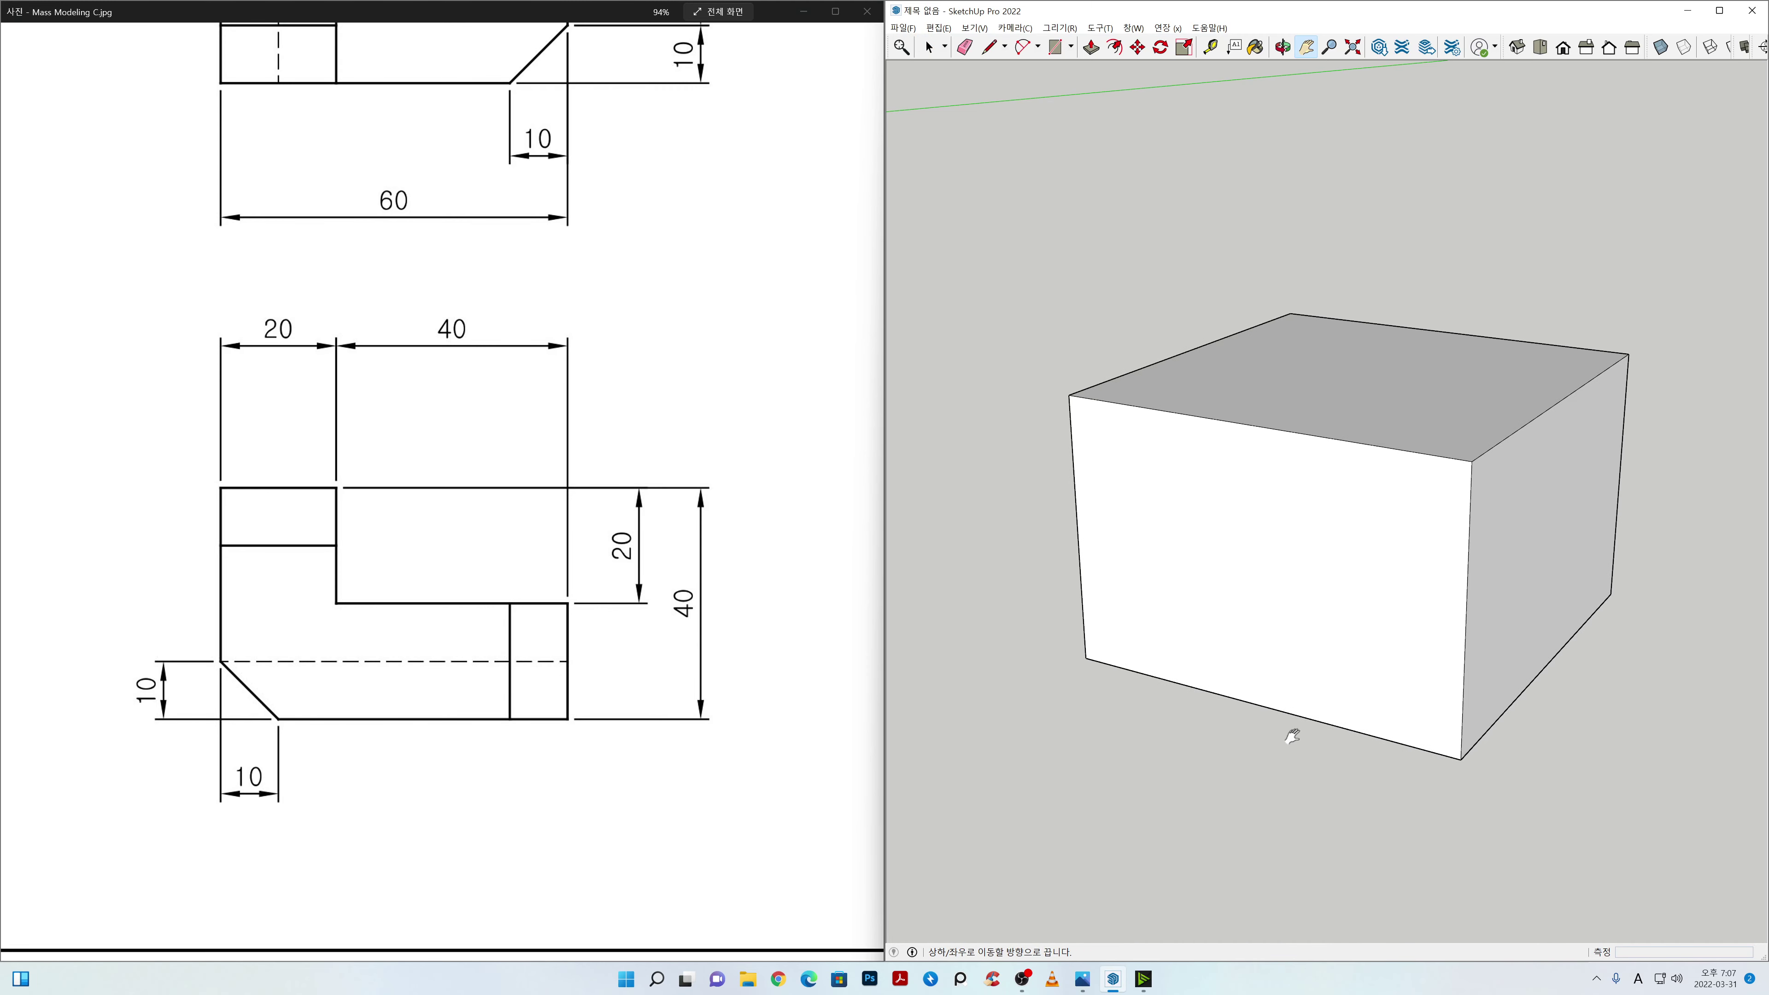
key(t)
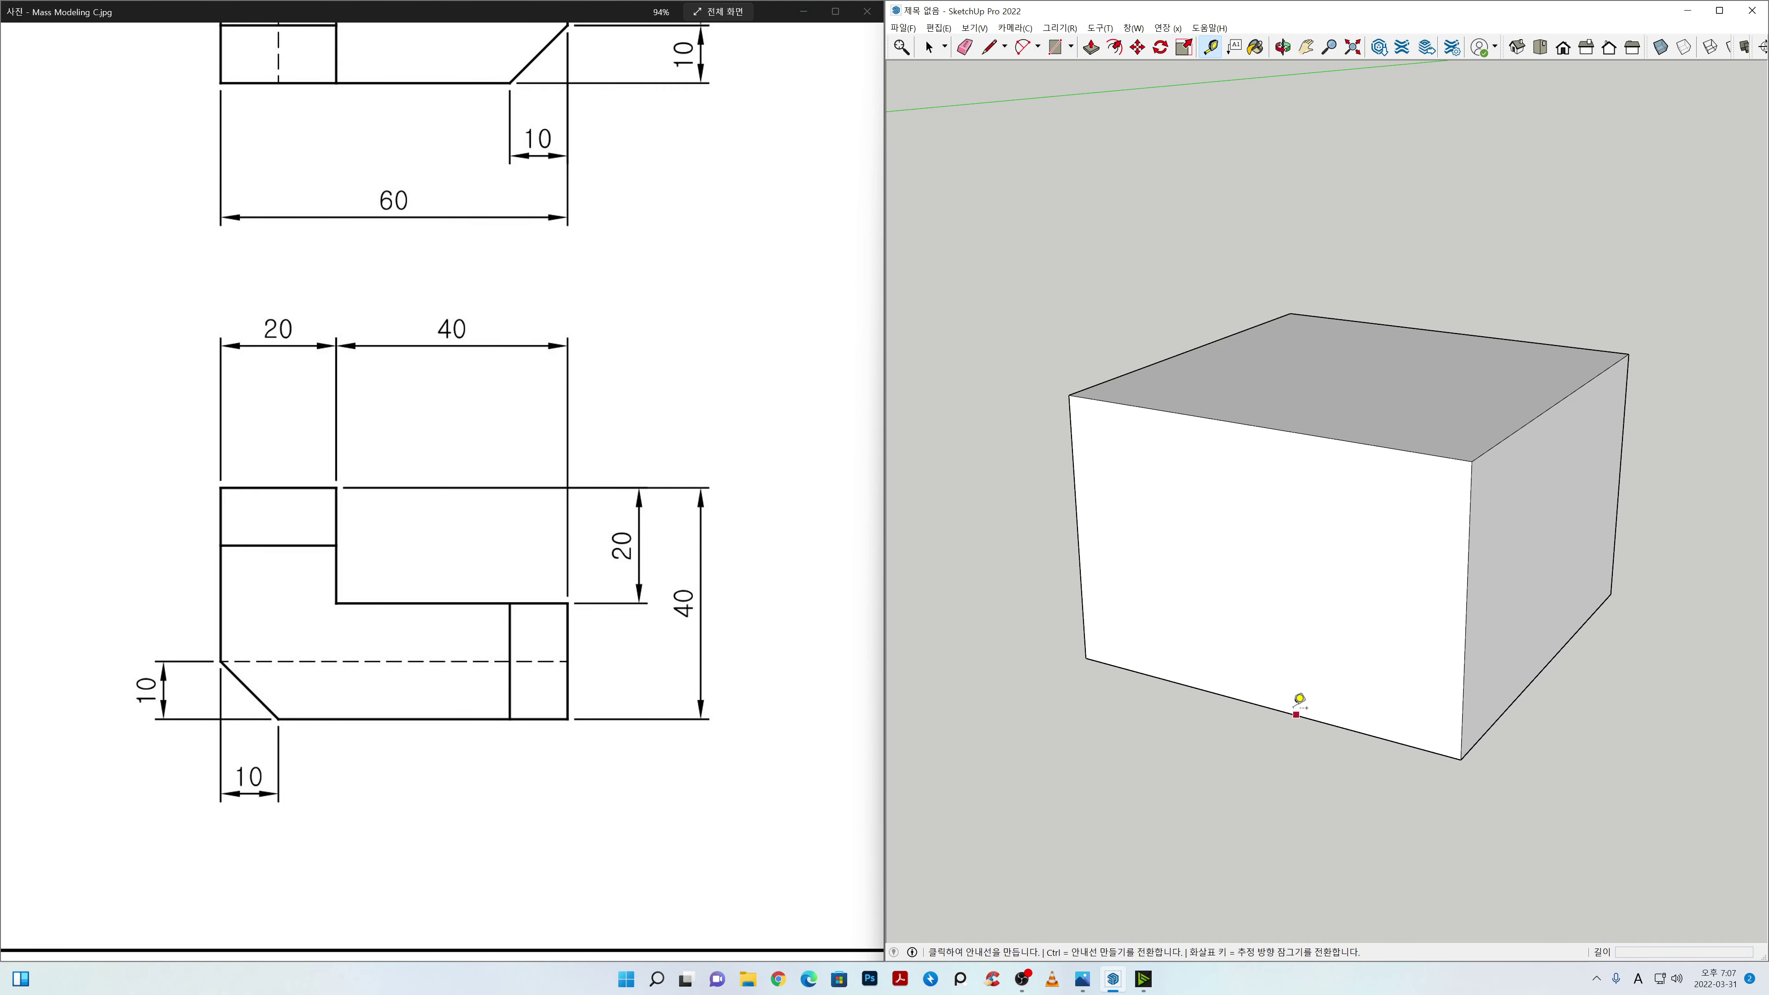
click(1072, 434)
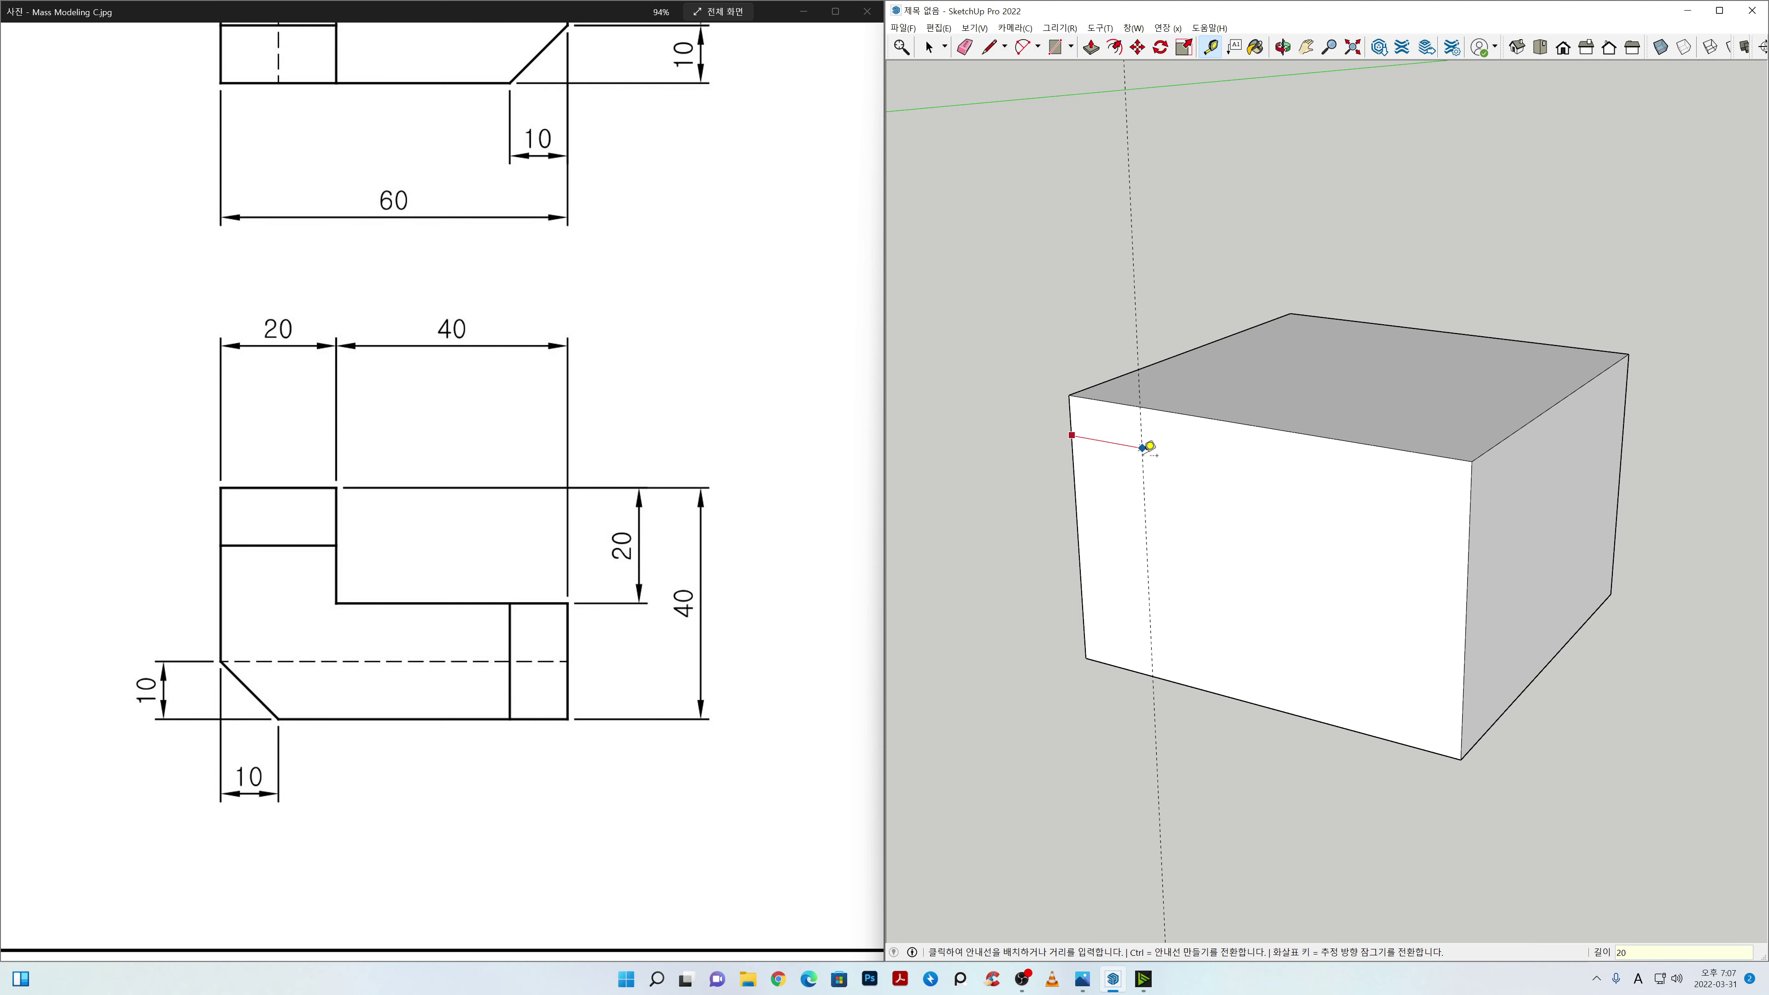
key(Return)
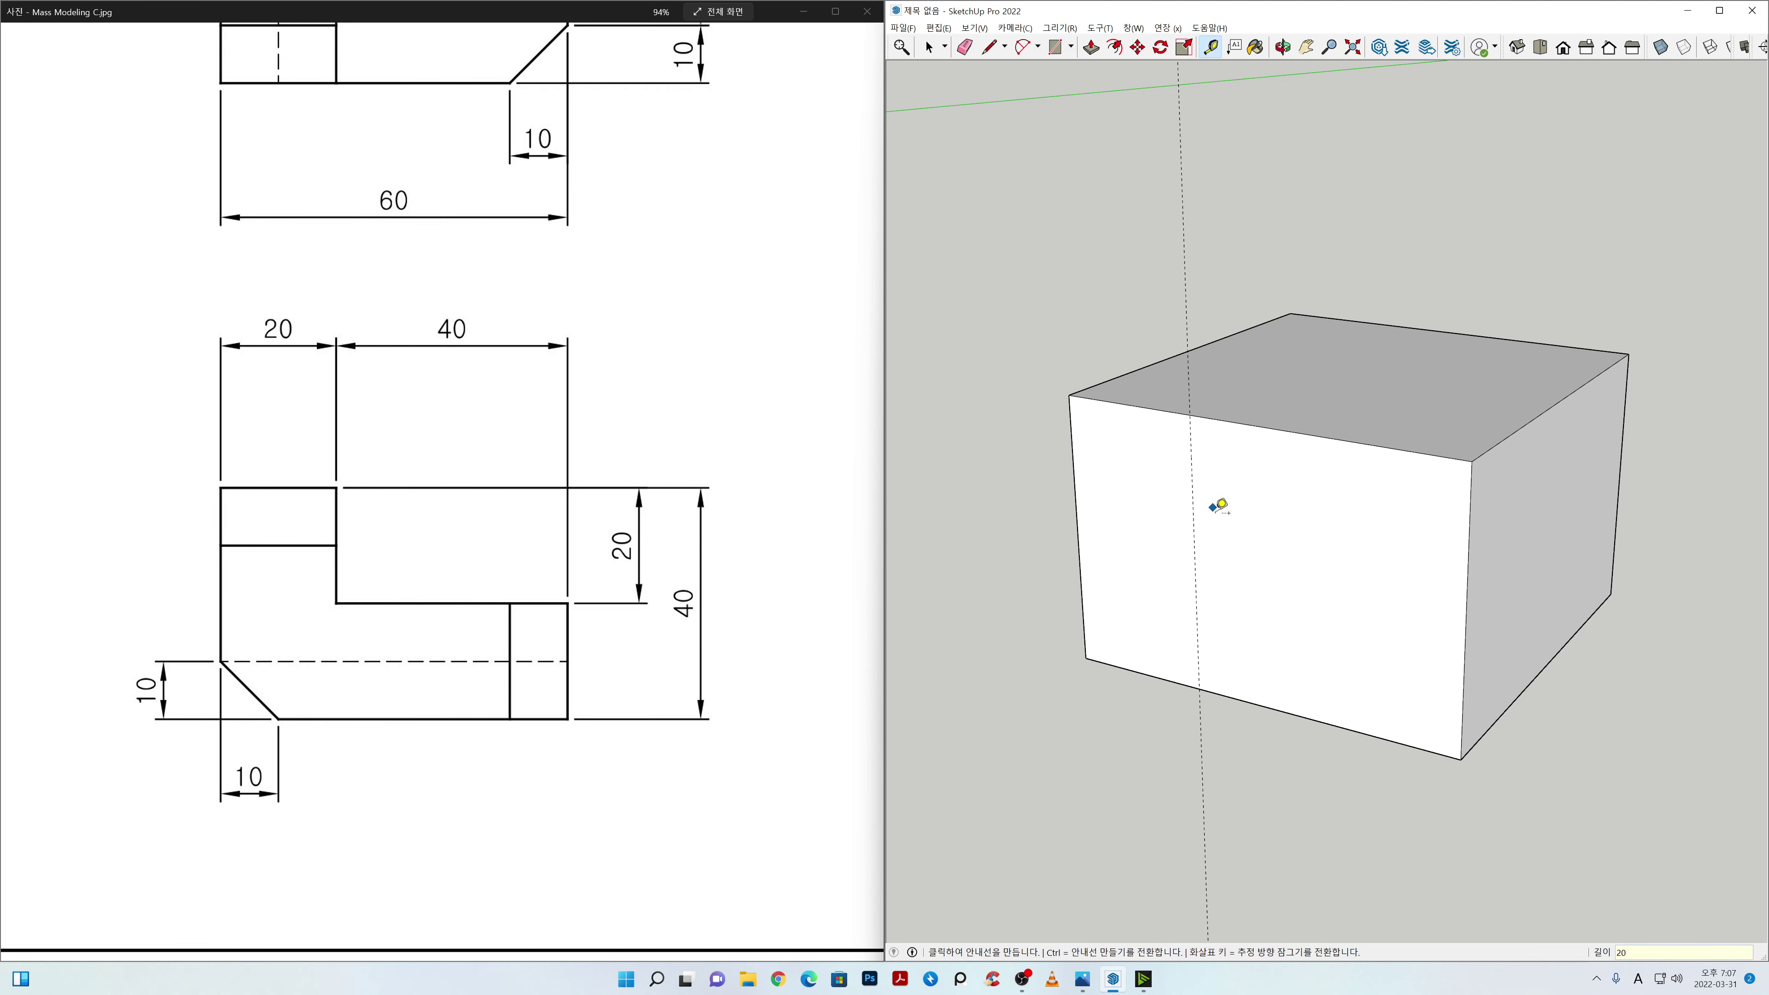
Step: Place a horizontal guide on the block's front face, 20 mm above its bottom edge
click(1309, 716)
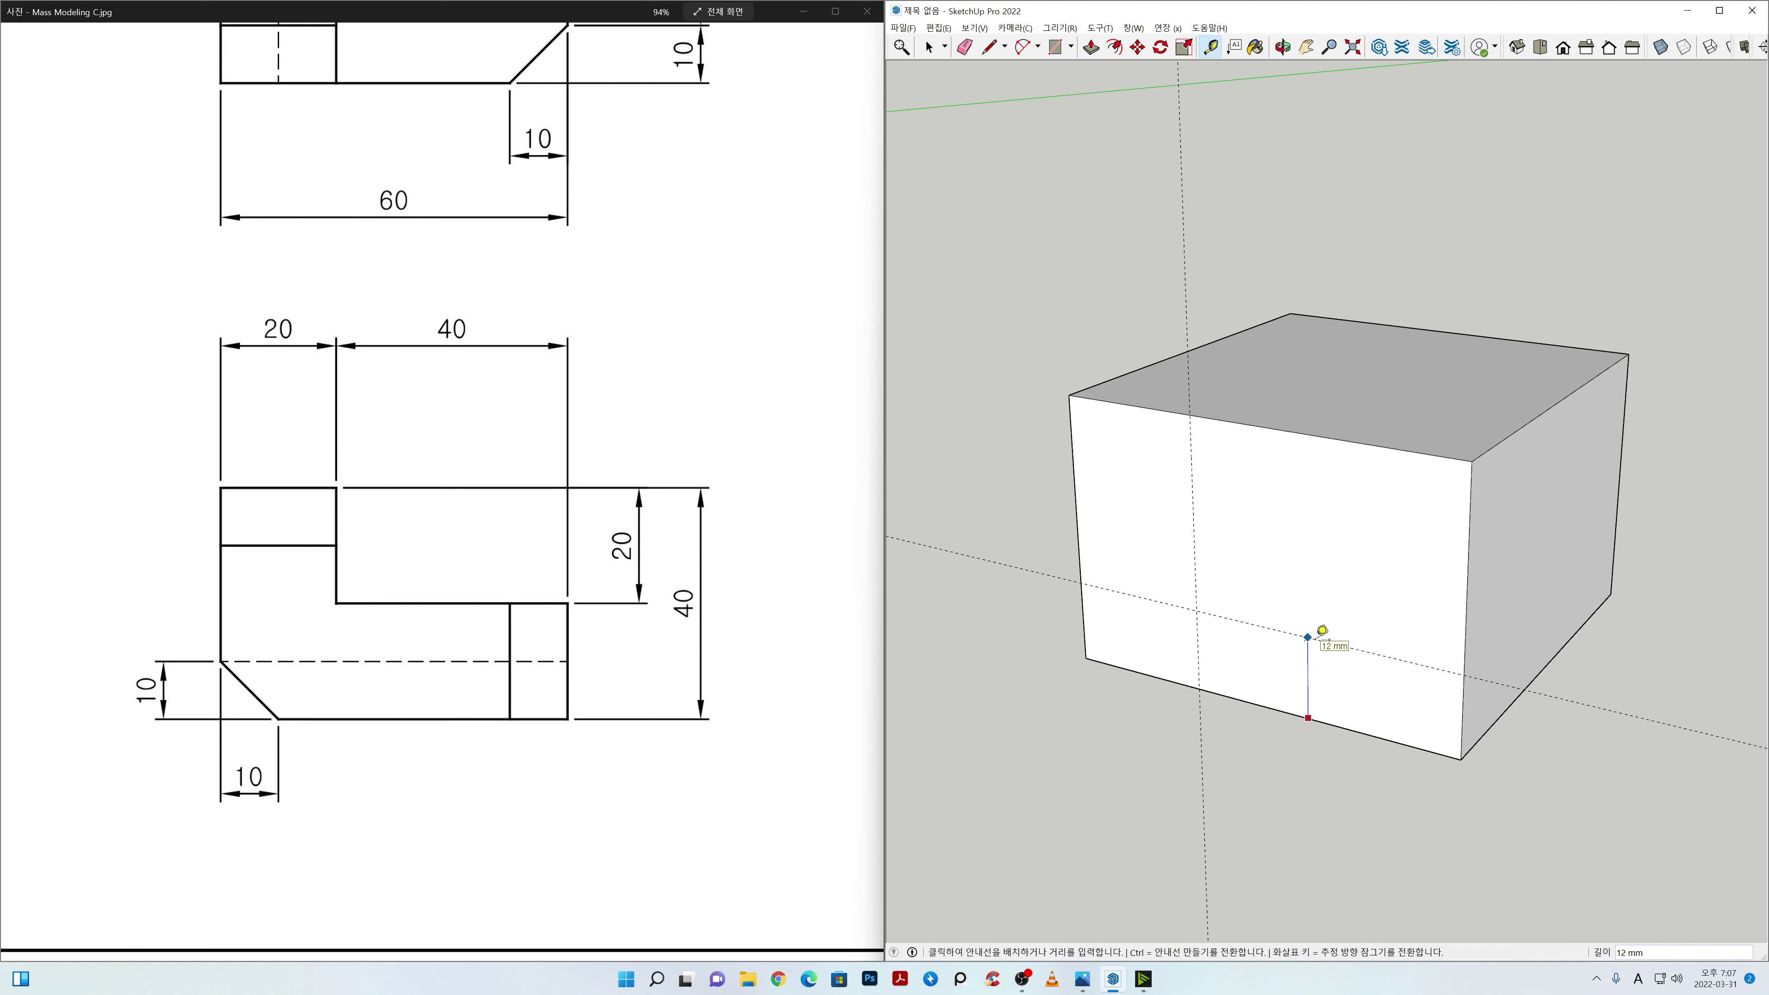
text(20)
key(Return)
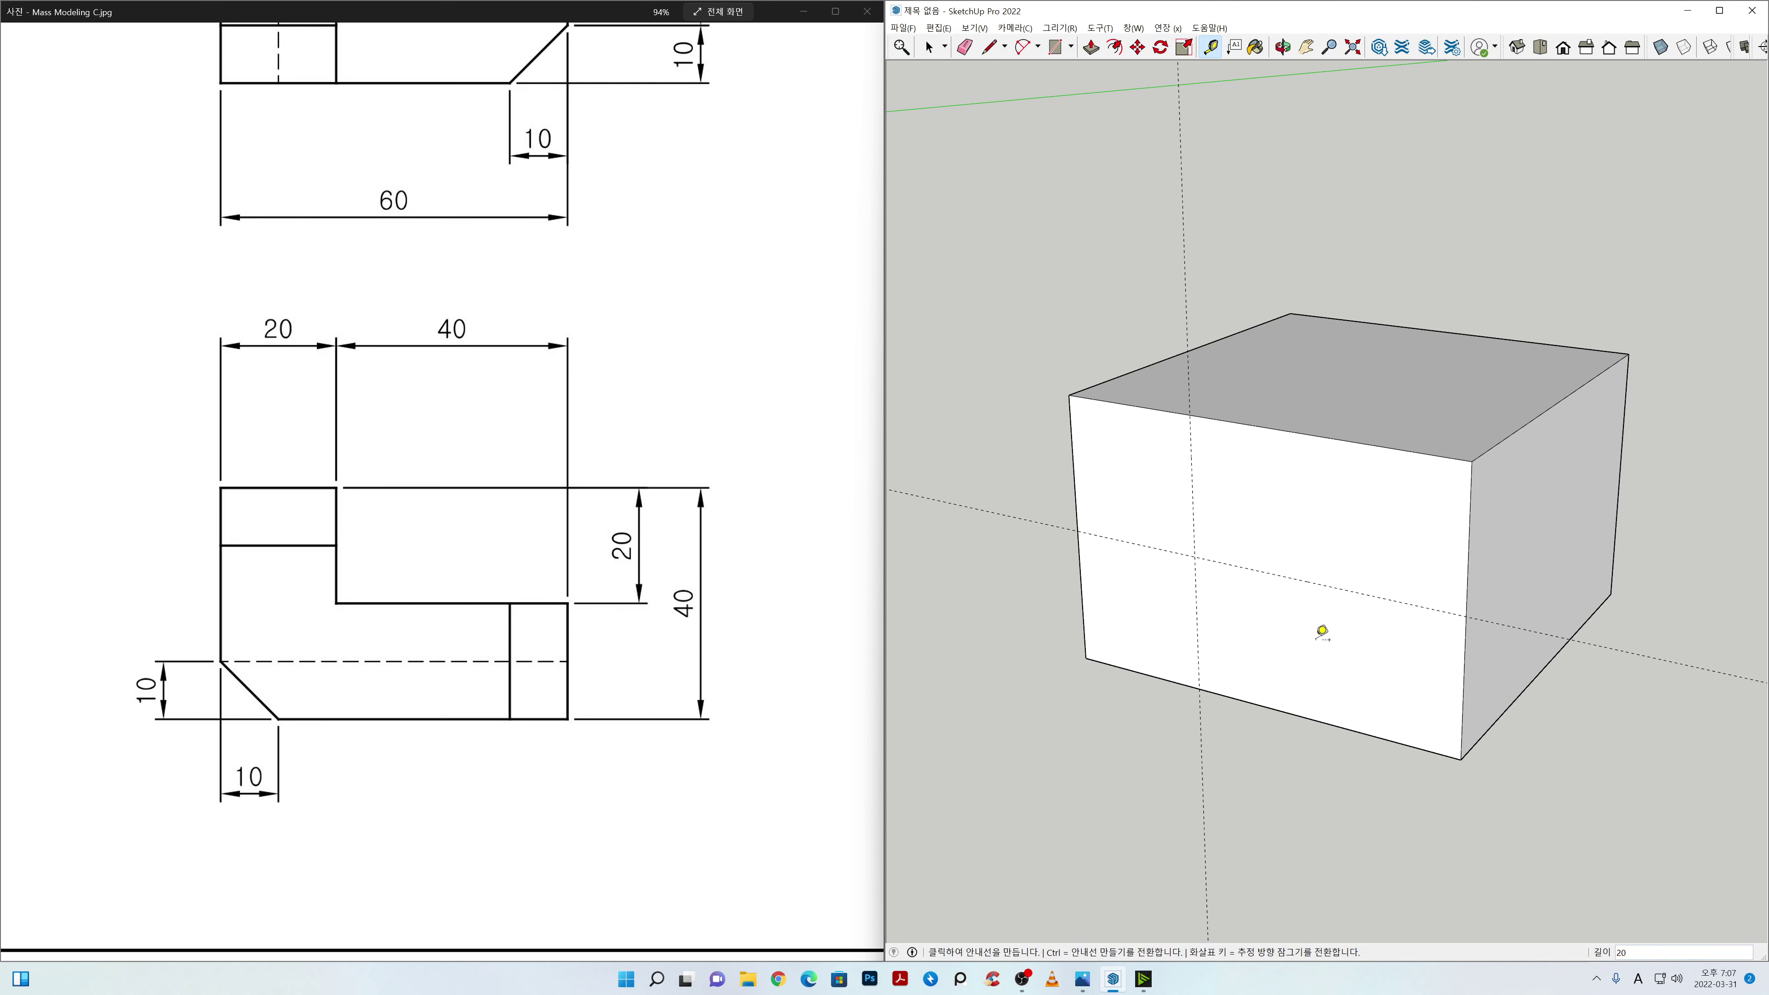
key(space)
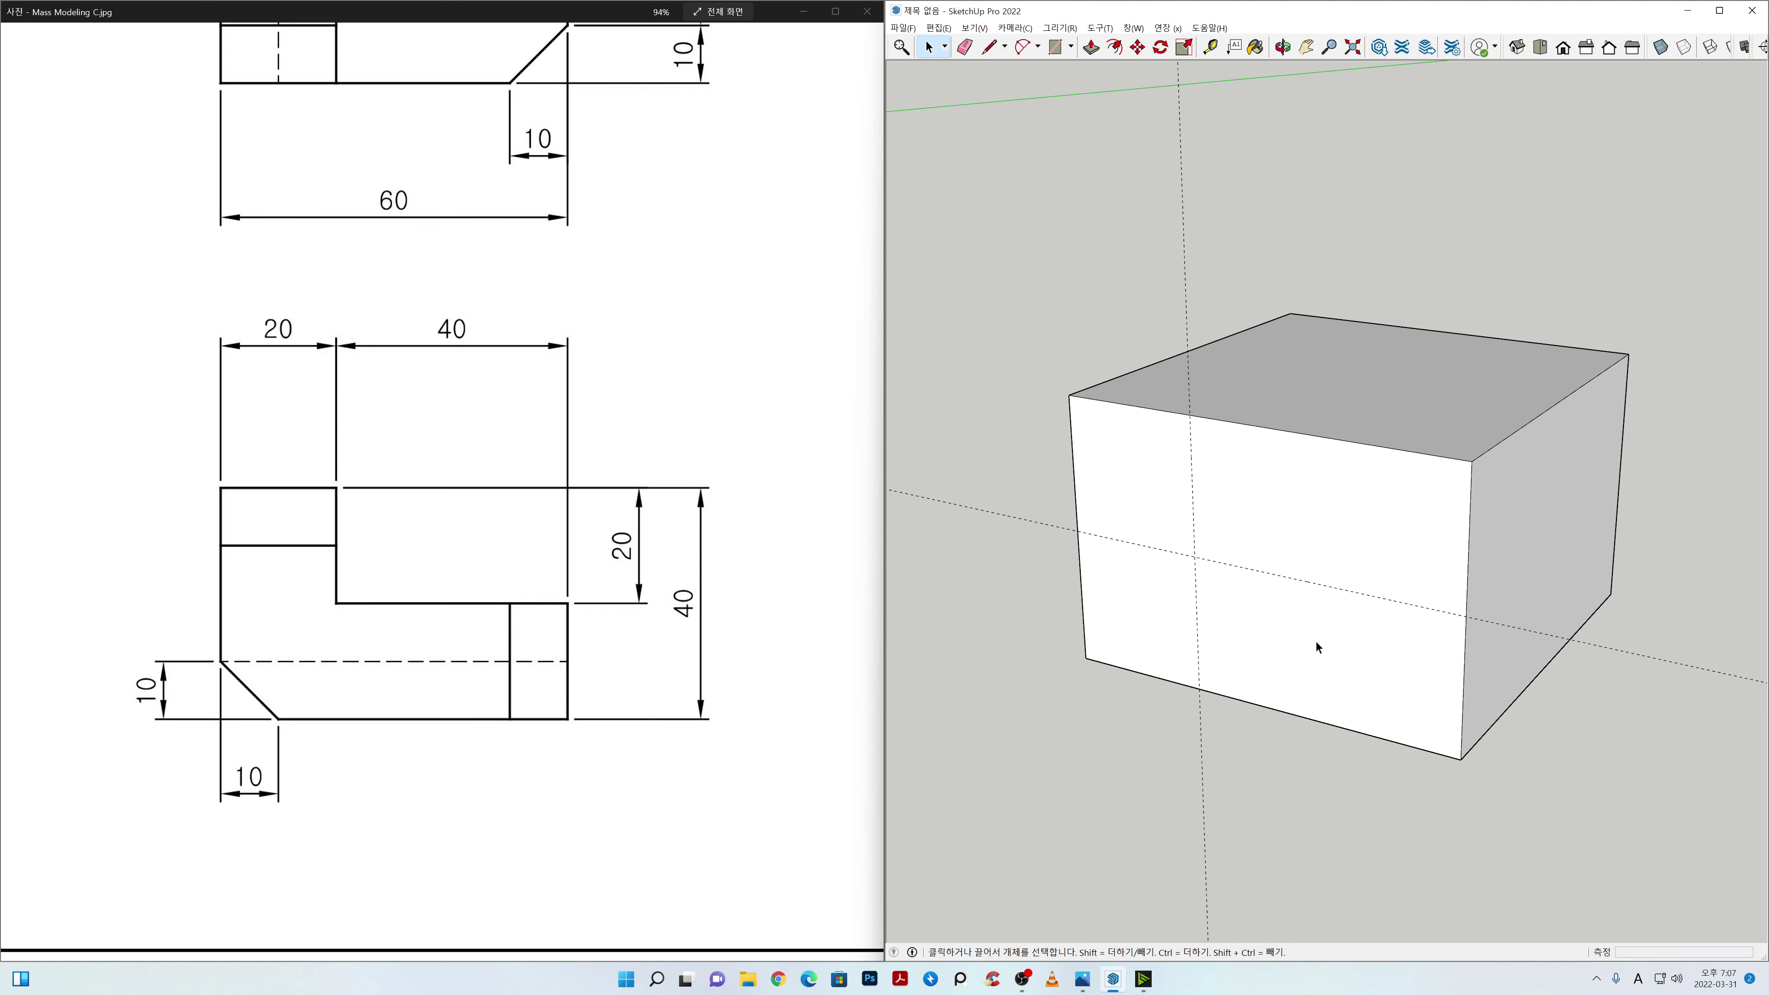
Step: Draw a 40 by 20 mm rectangle on the front face from the guide intersection to the face's upper right corner
key(r)
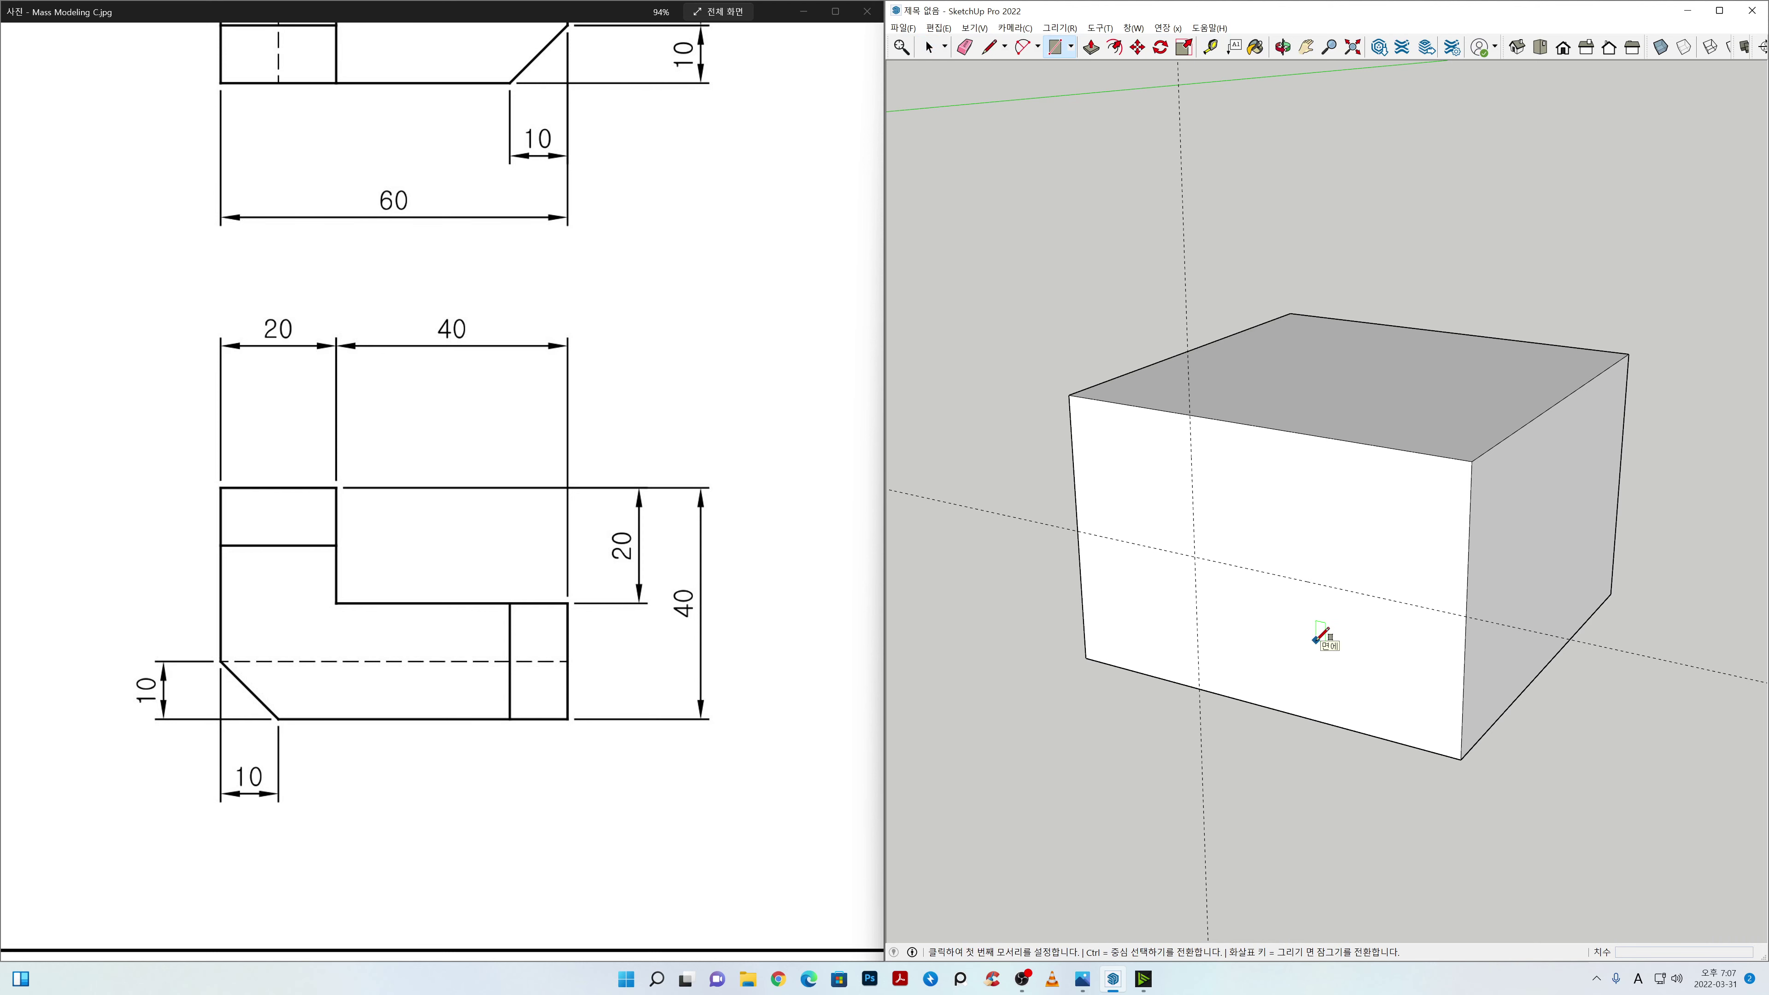
click(1194, 556)
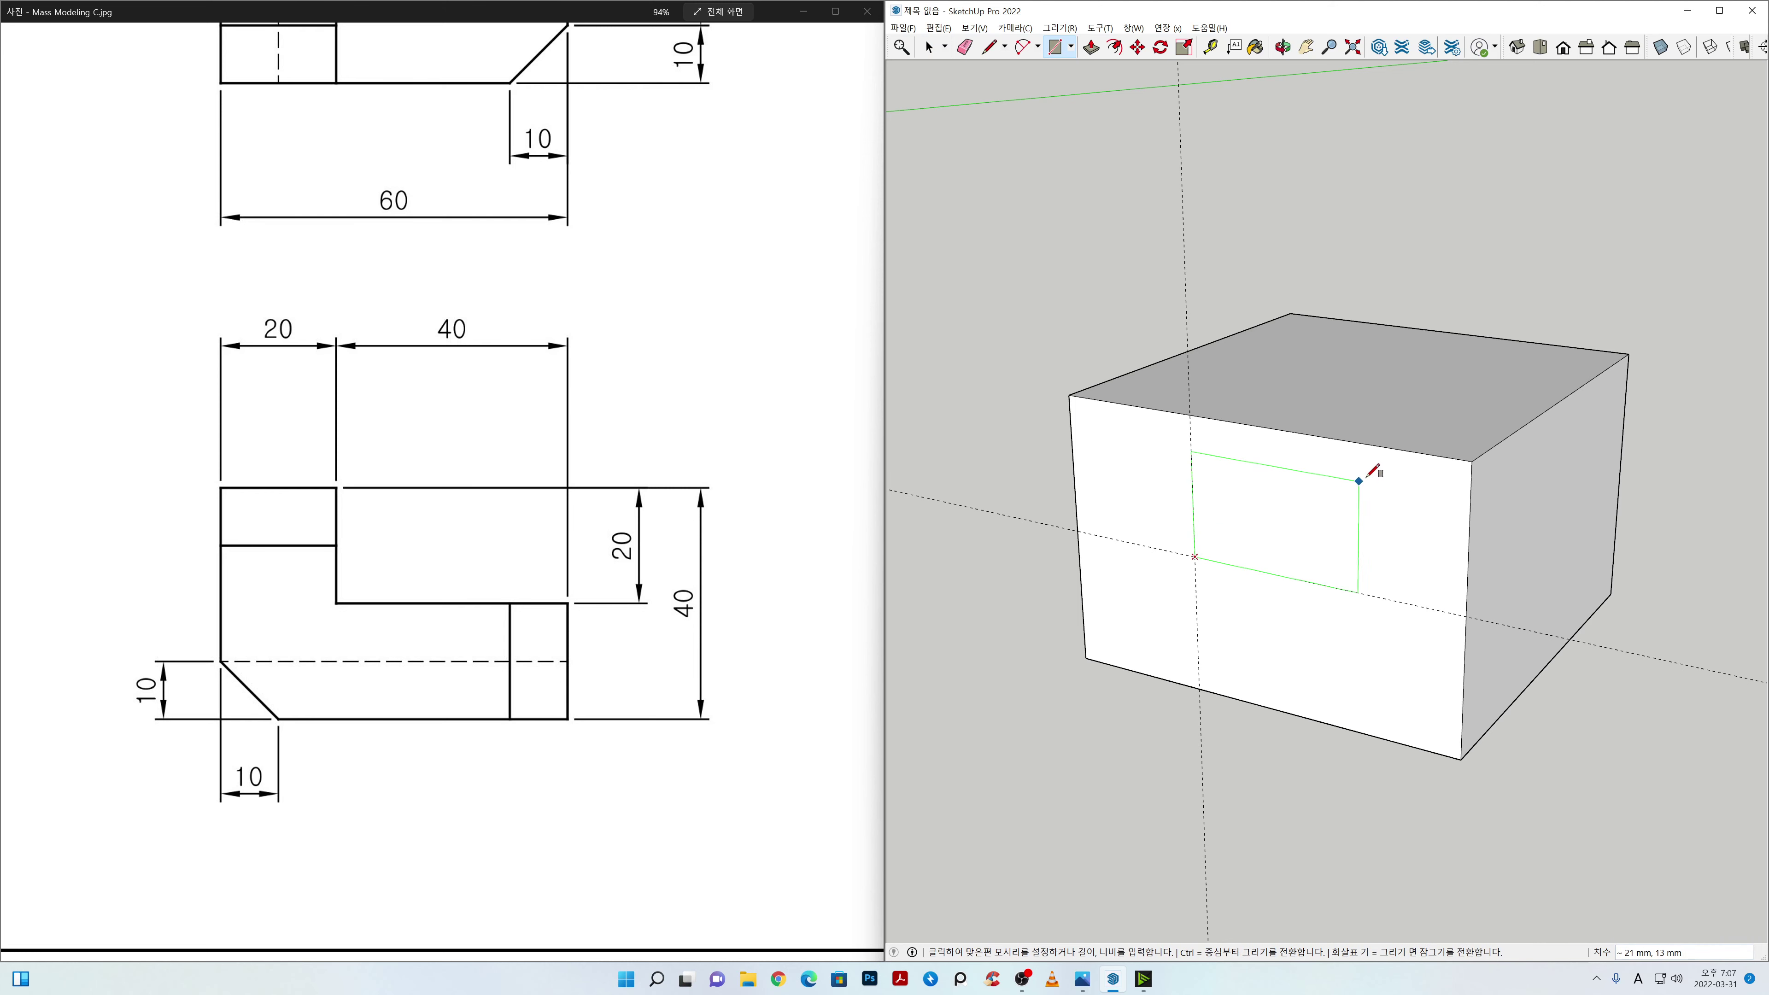
click(1471, 460)
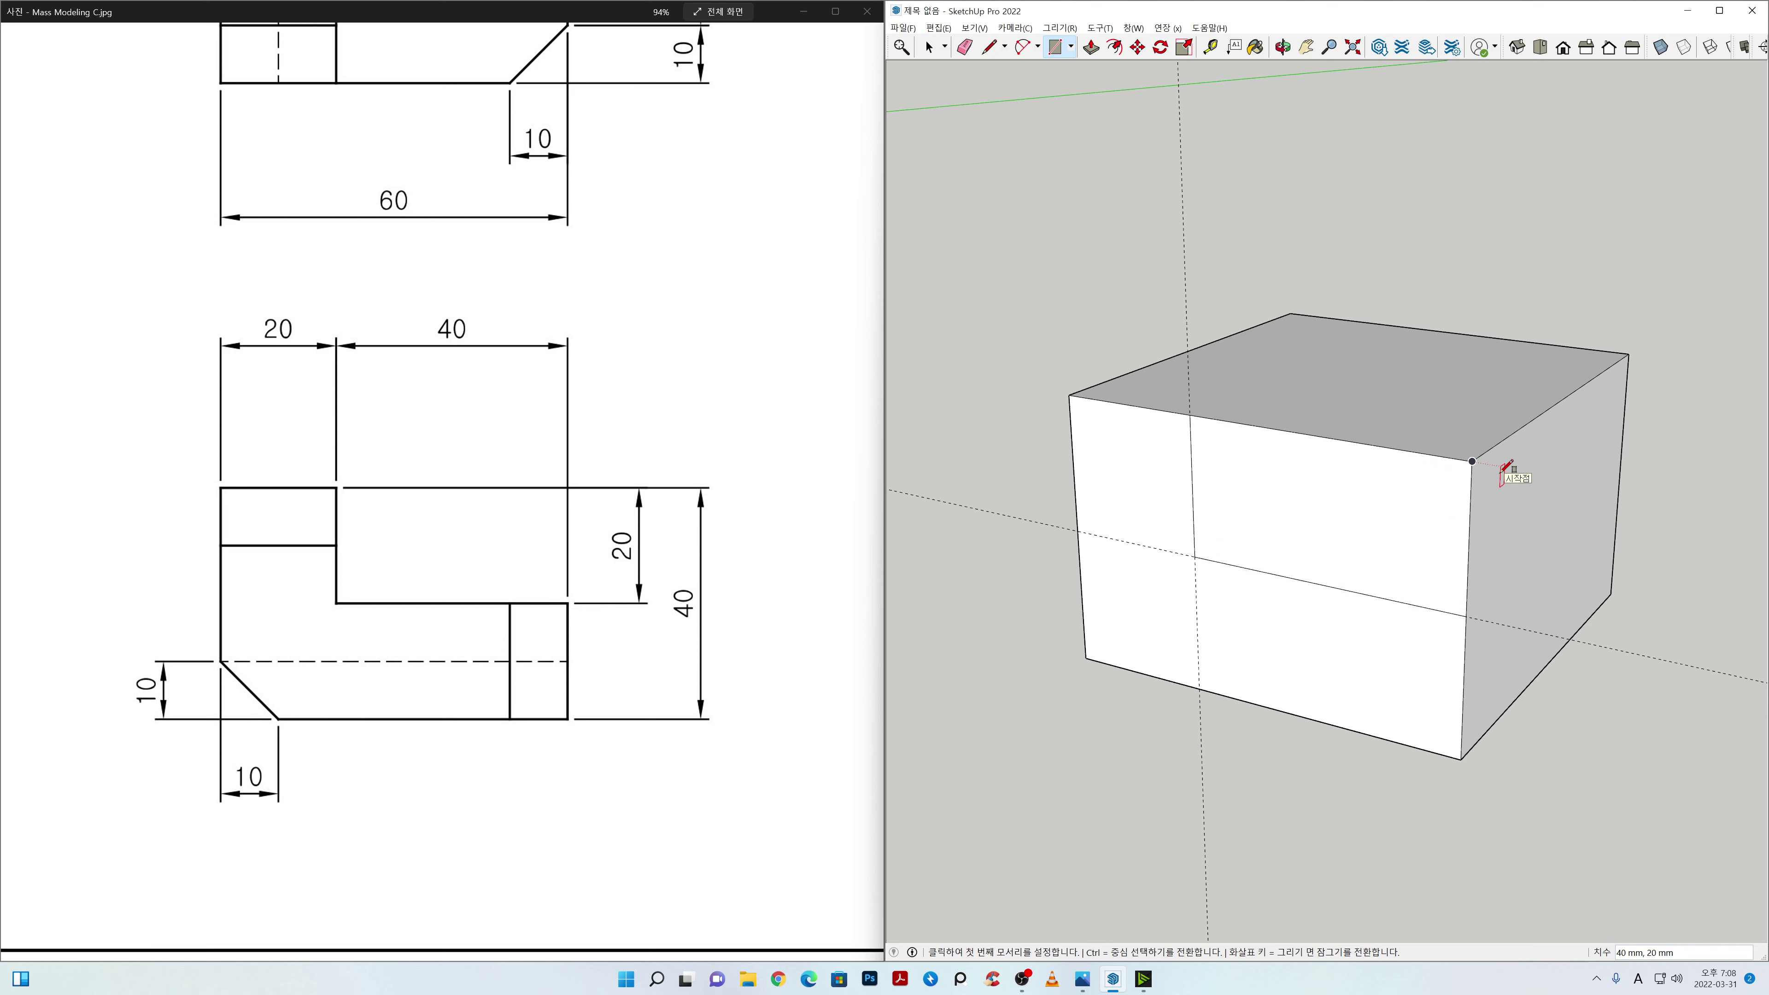
key(space)
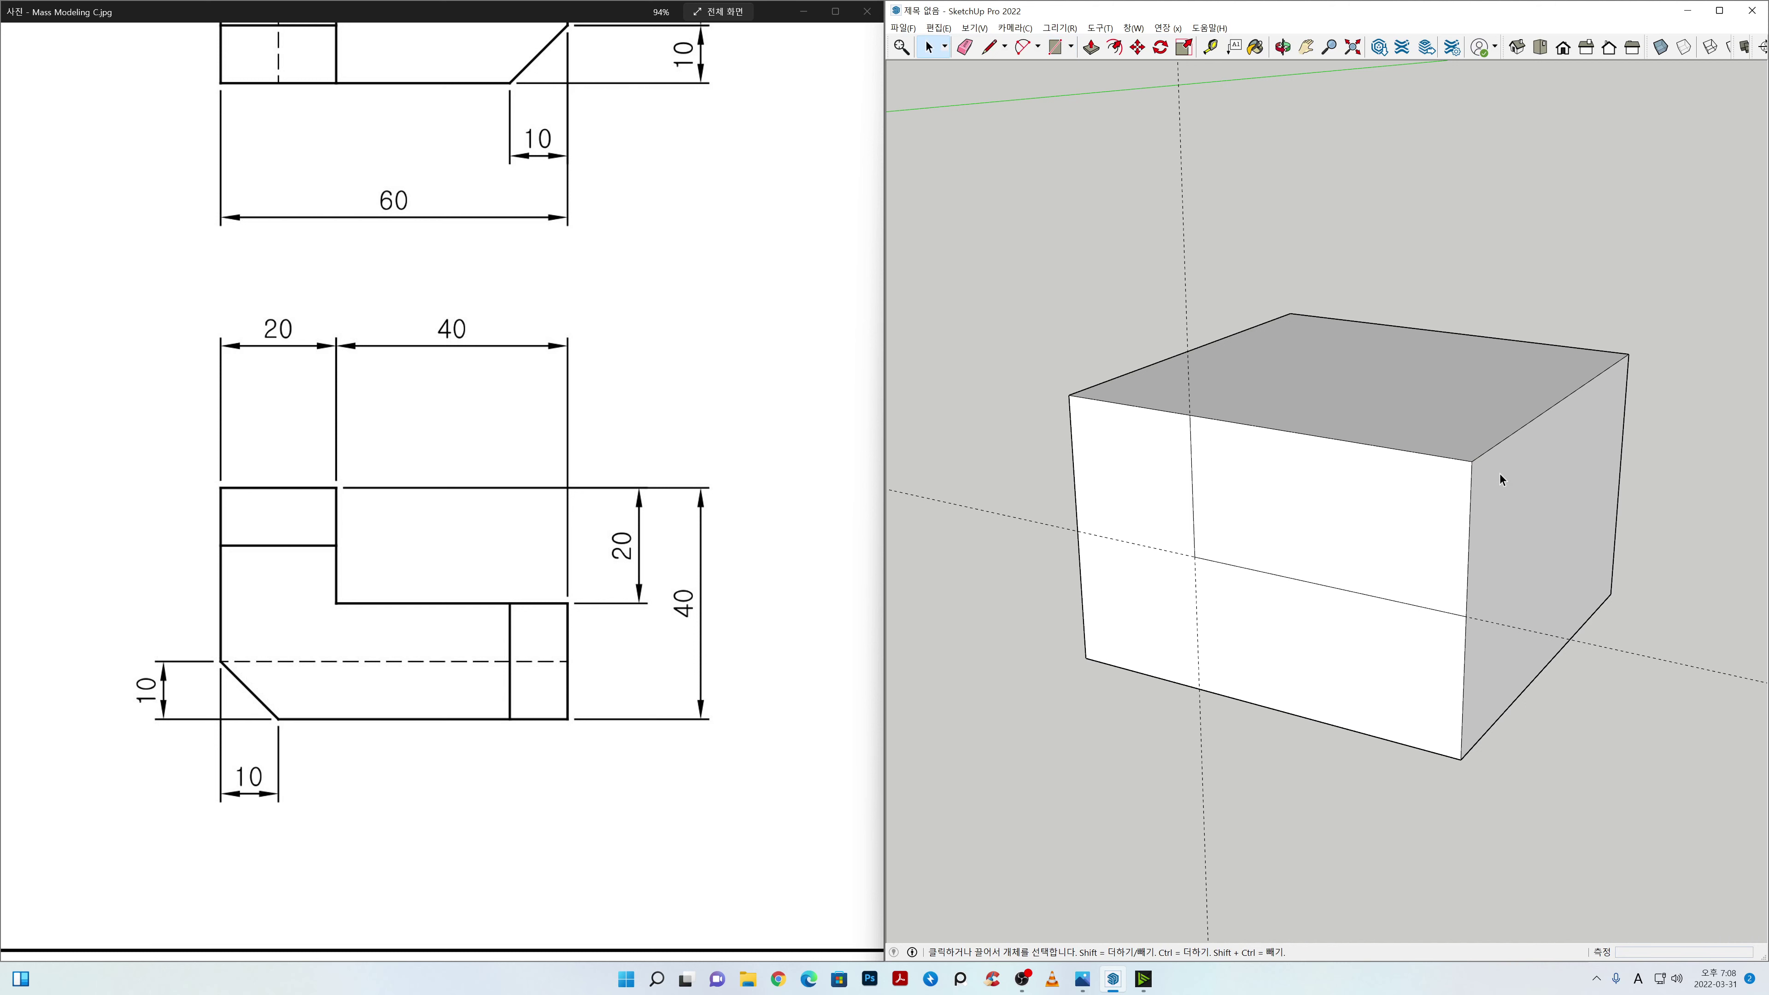
Step: Erase the vertical and horizontal guides, keeping the rectangle's edges on the front face
key(e)
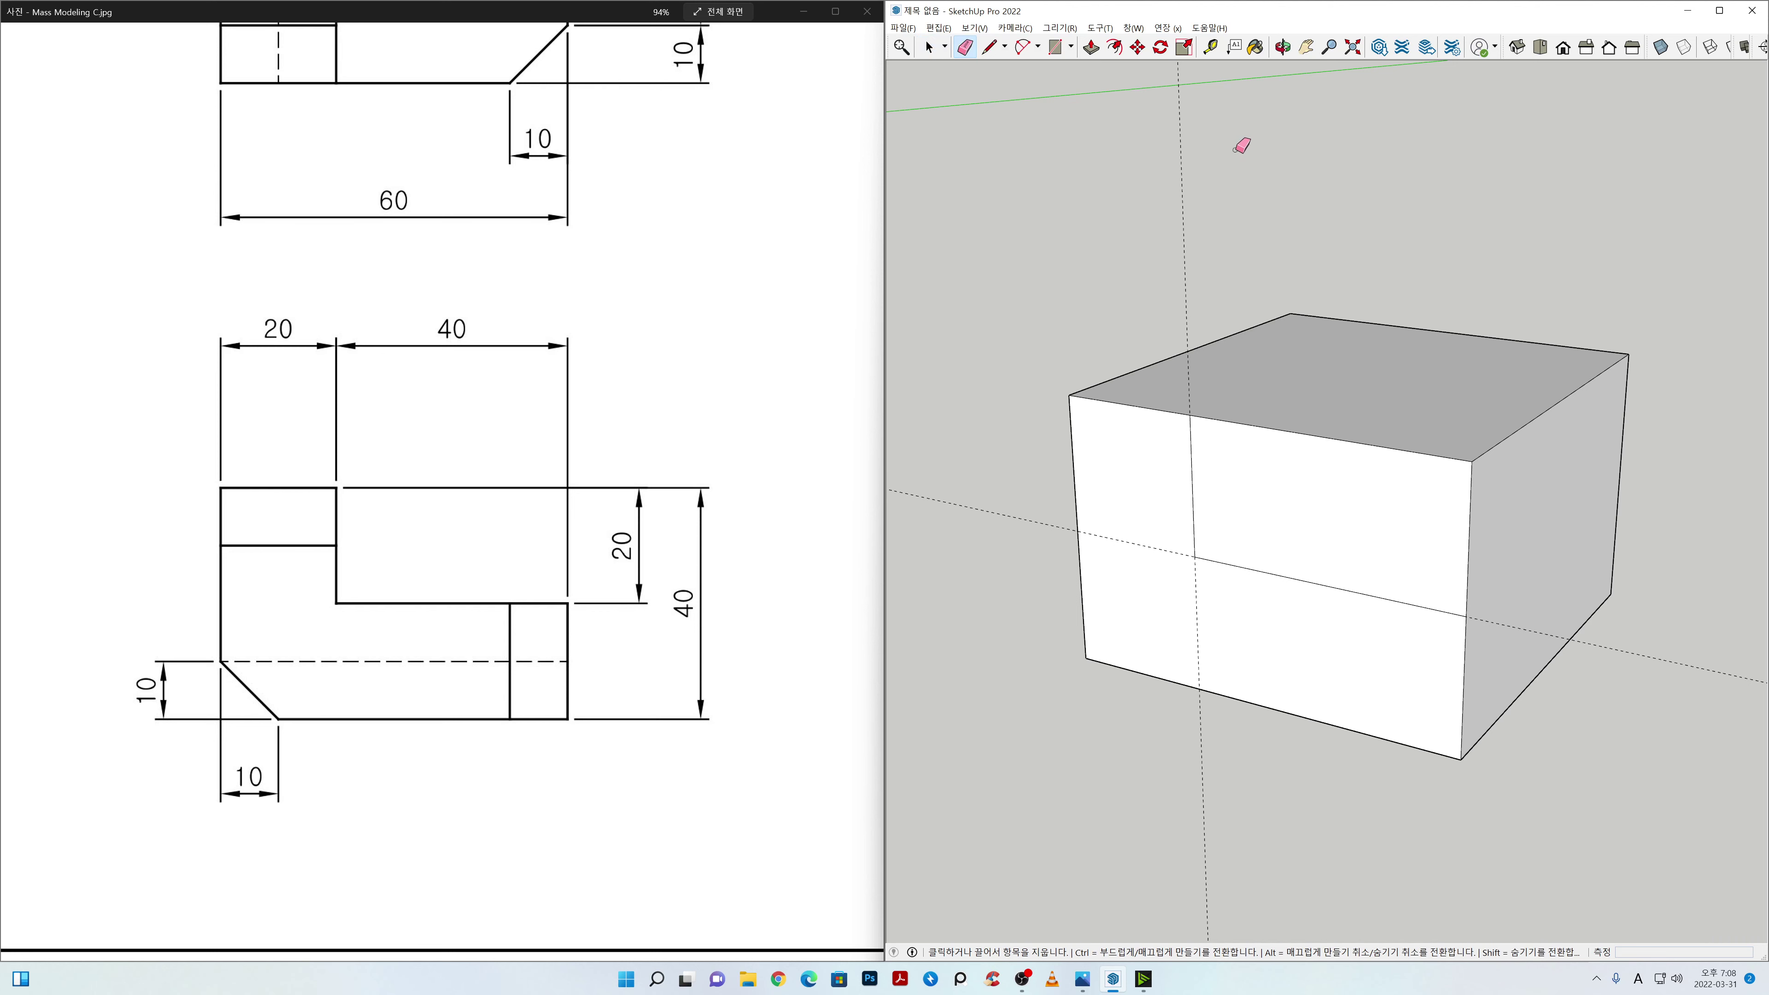
click(1179, 180)
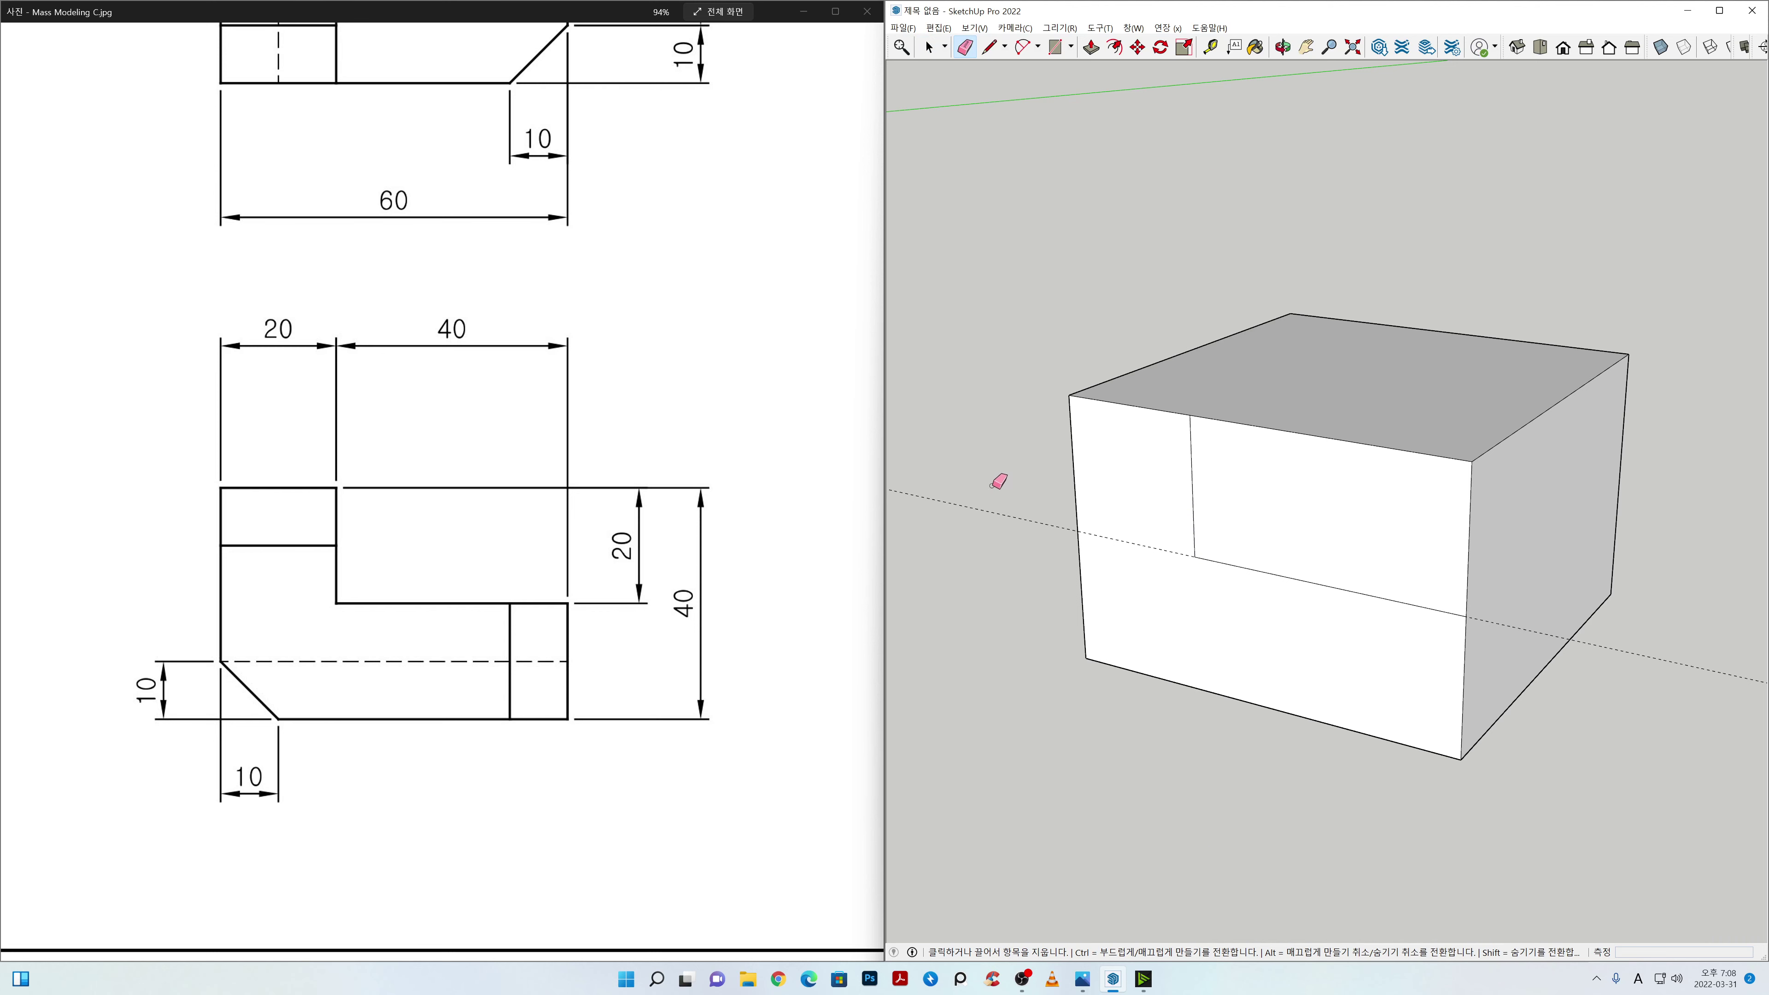
click(996, 515)
key(space)
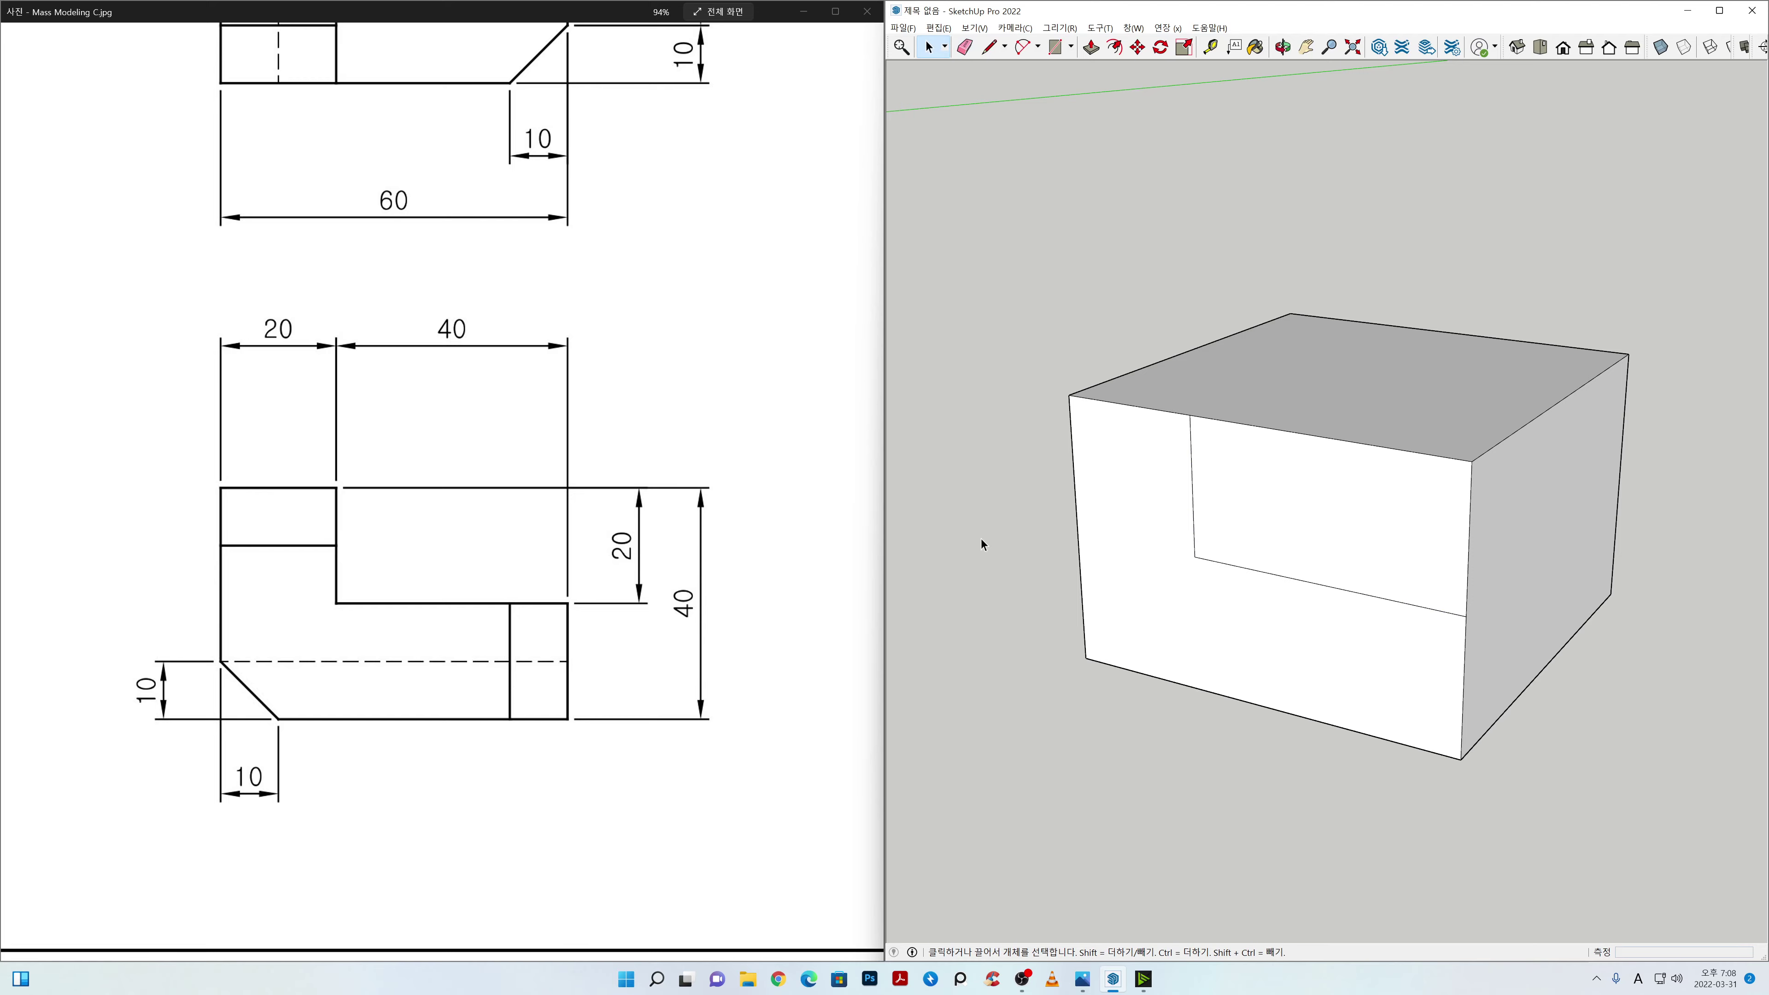
Step: Push the 40 by 20 mm rectangle 60 mm through the block to its back edge, cutting away the upper step
scroll(553, 581, down, 3)
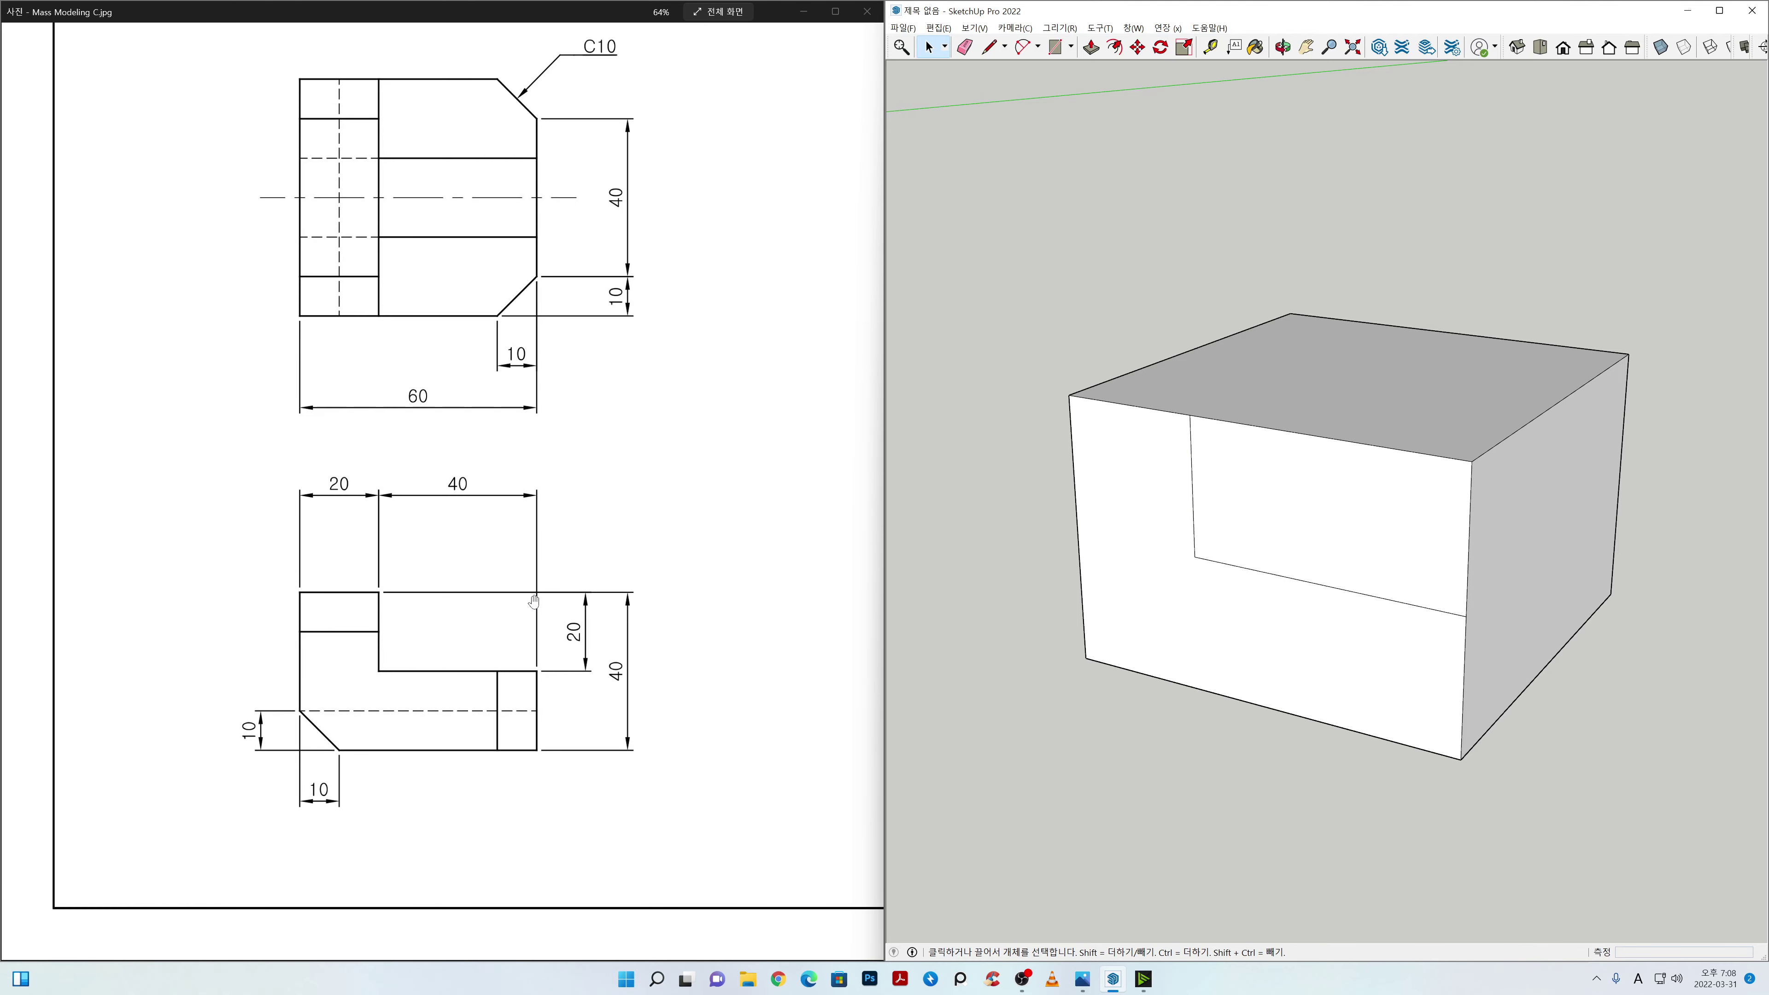
scroll(533, 601, down, 3)
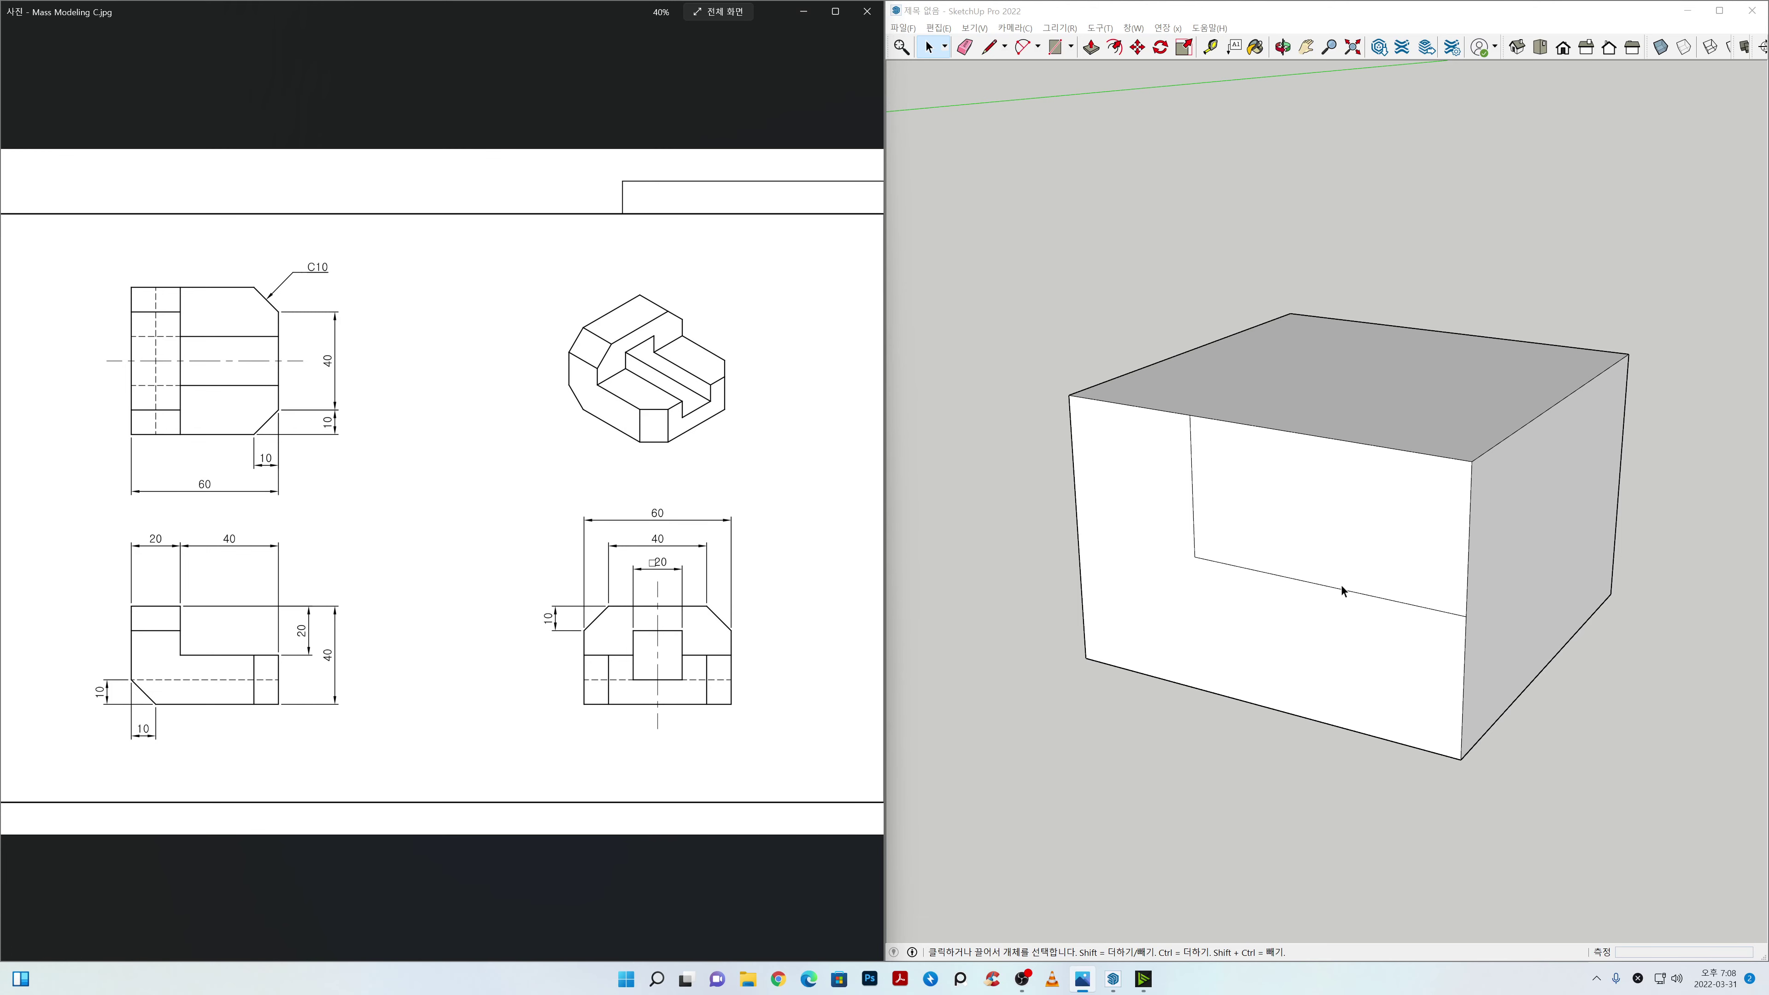
click(1333, 547)
click(1263, 618)
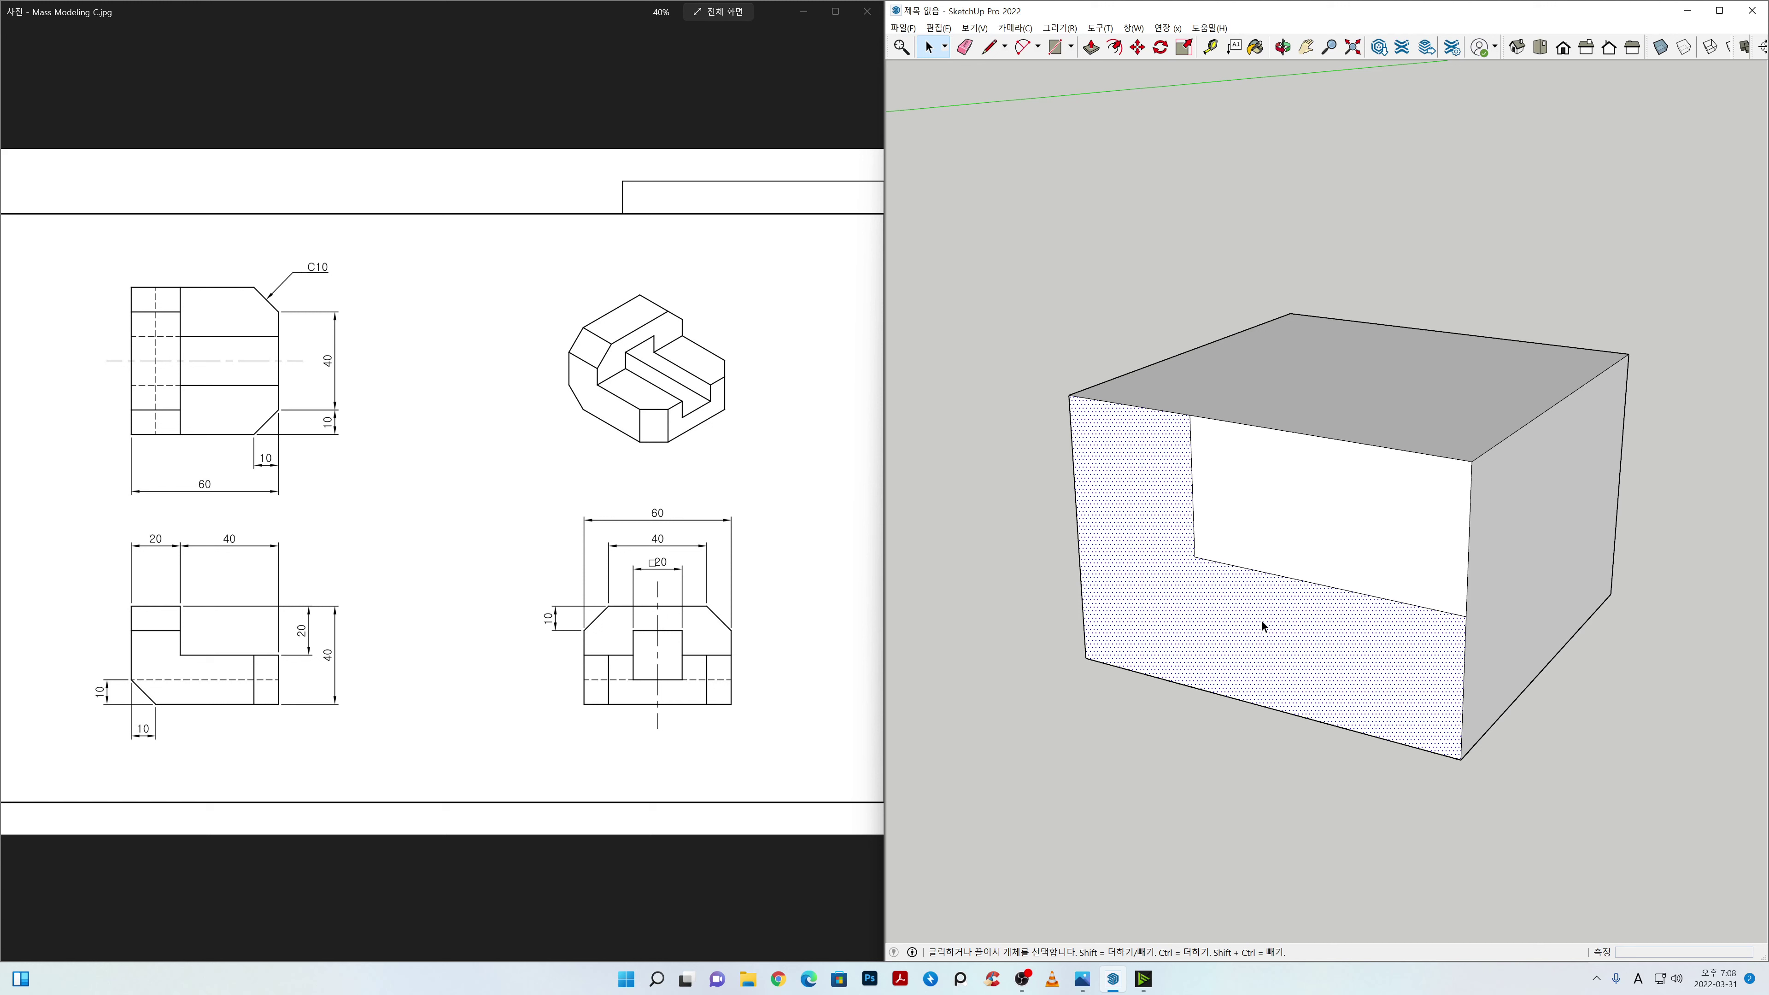
click(1342, 547)
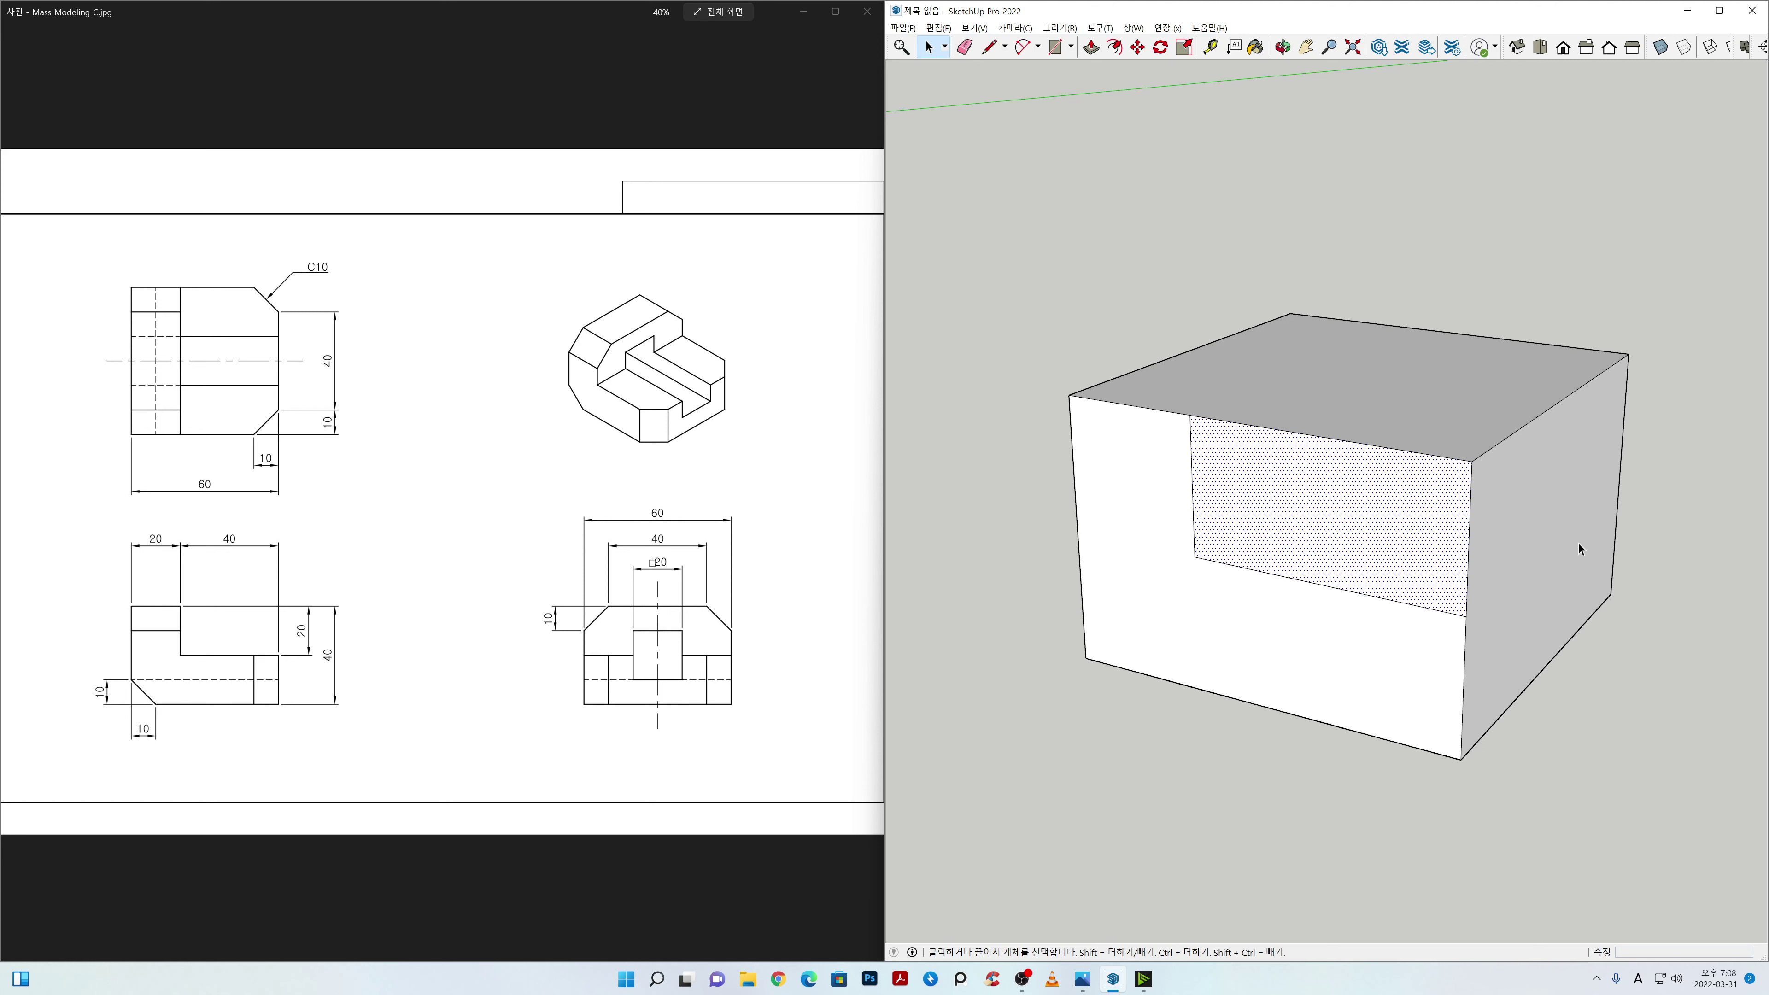
key(p)
click(1429, 519)
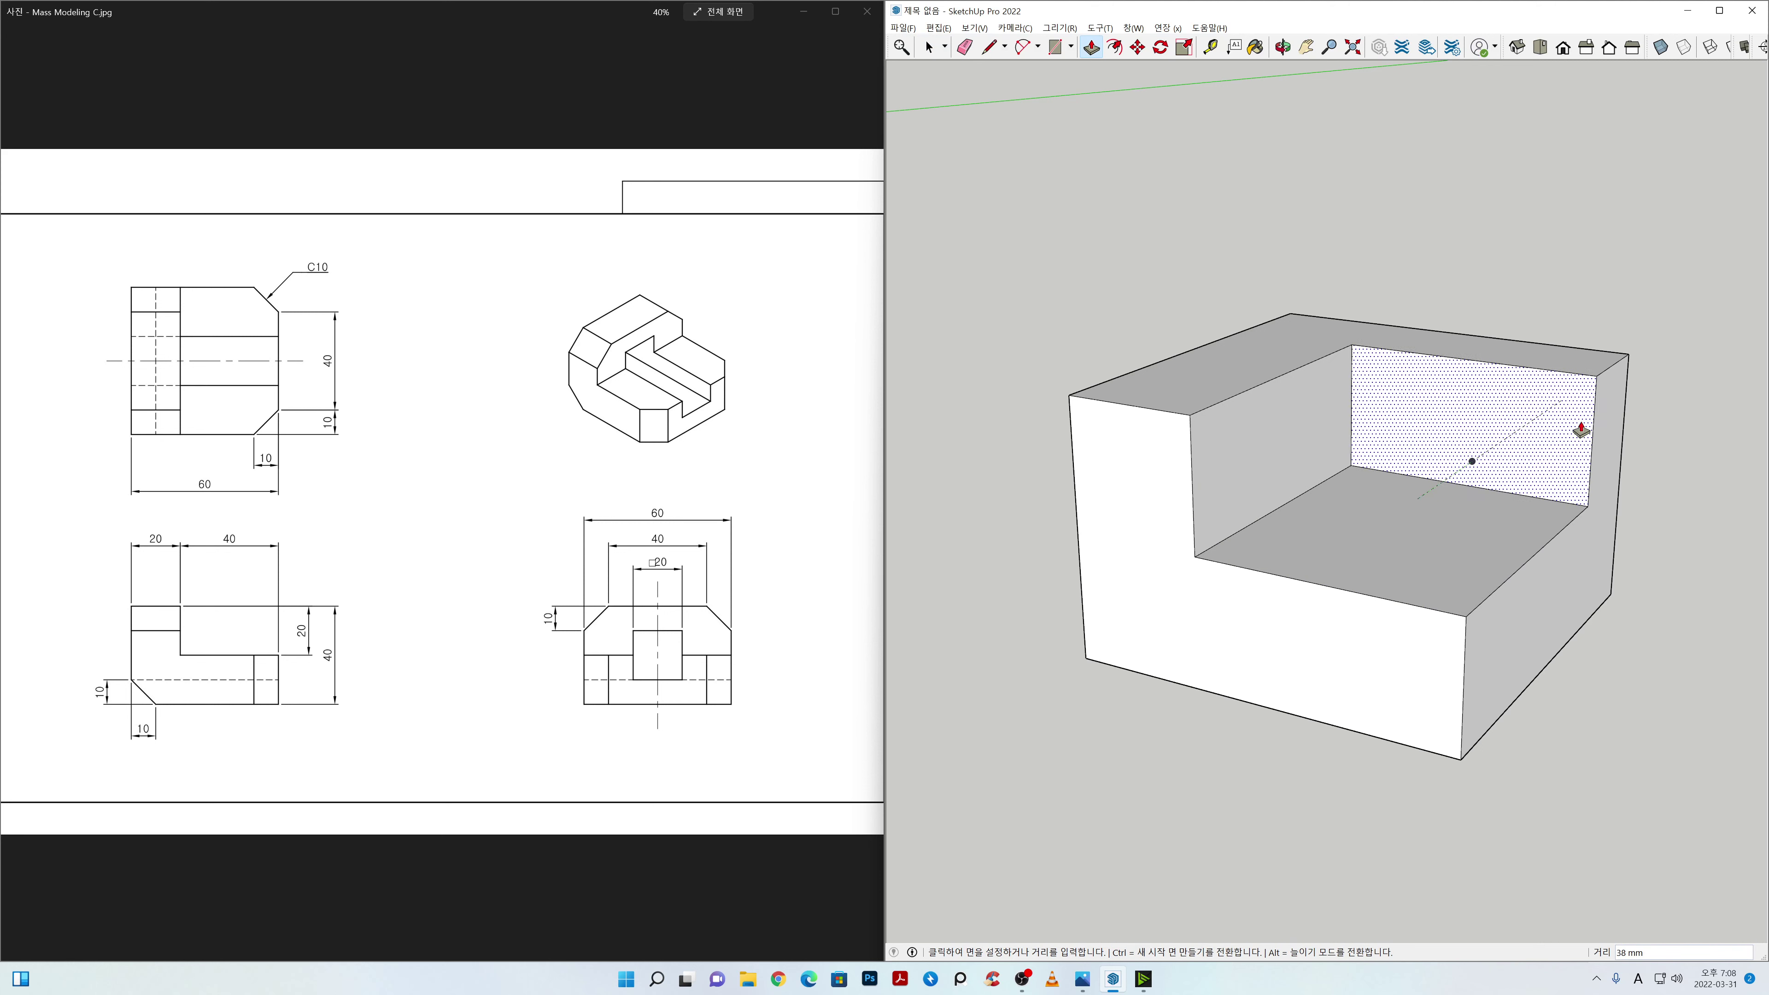
click(1620, 411)
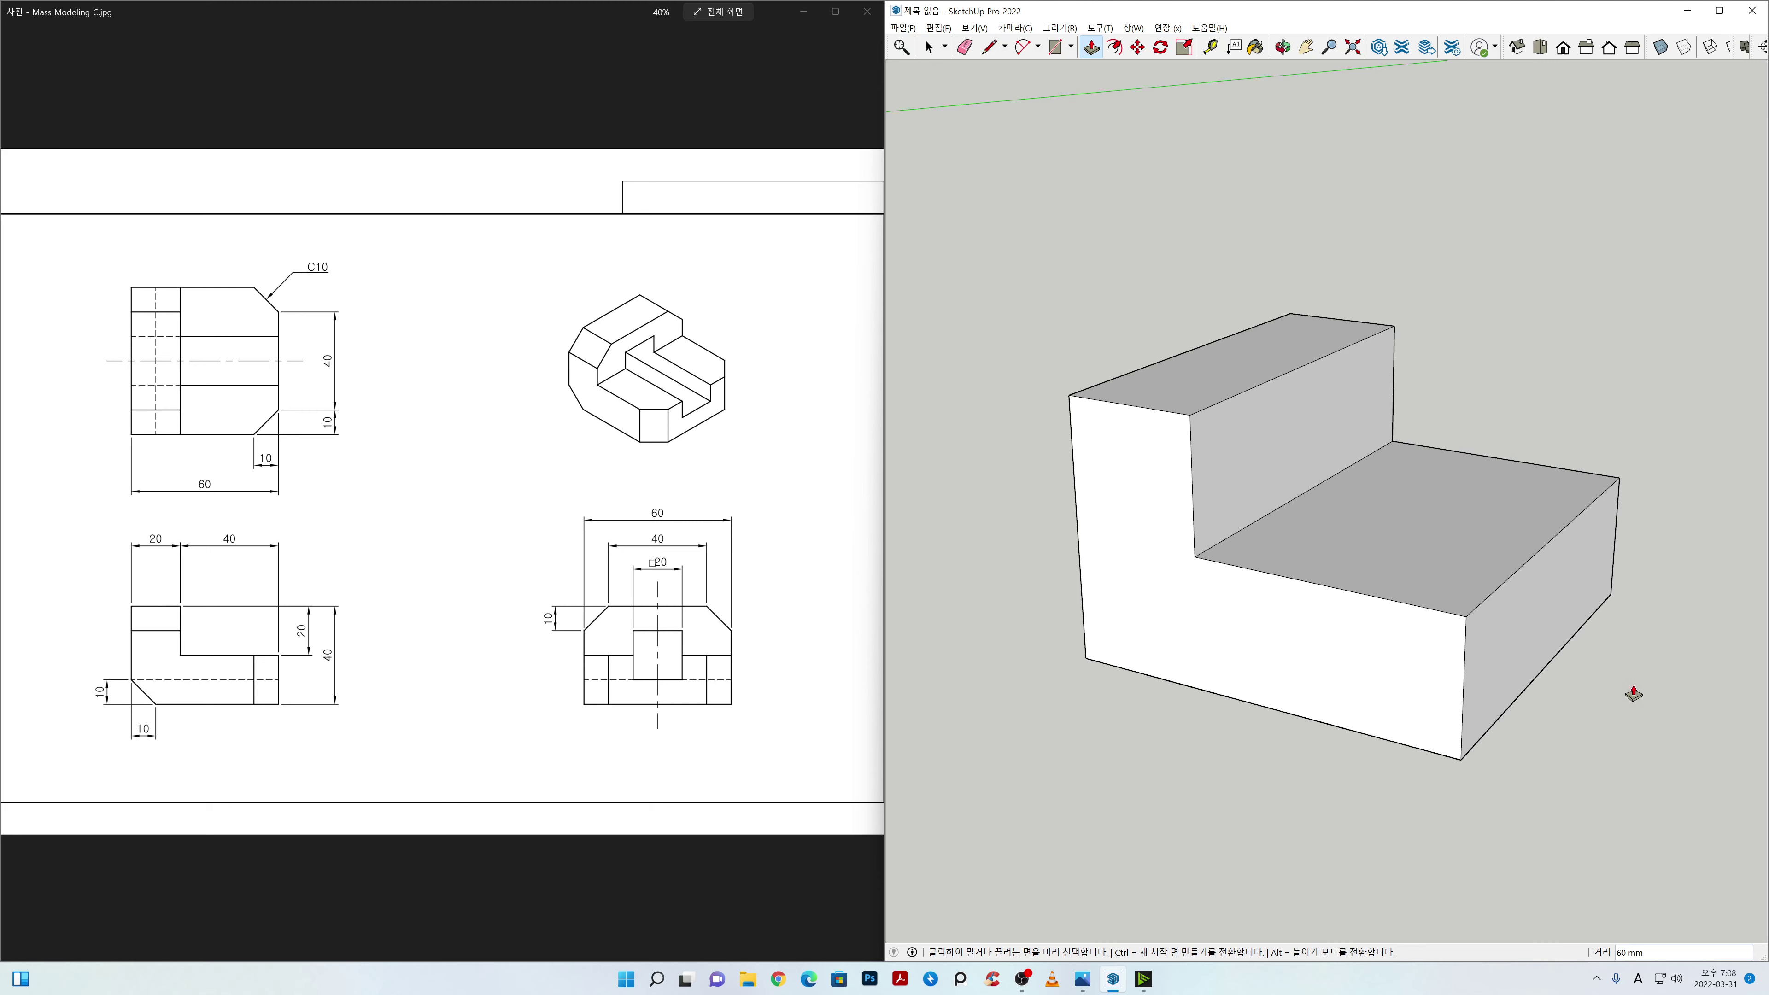
key(space)
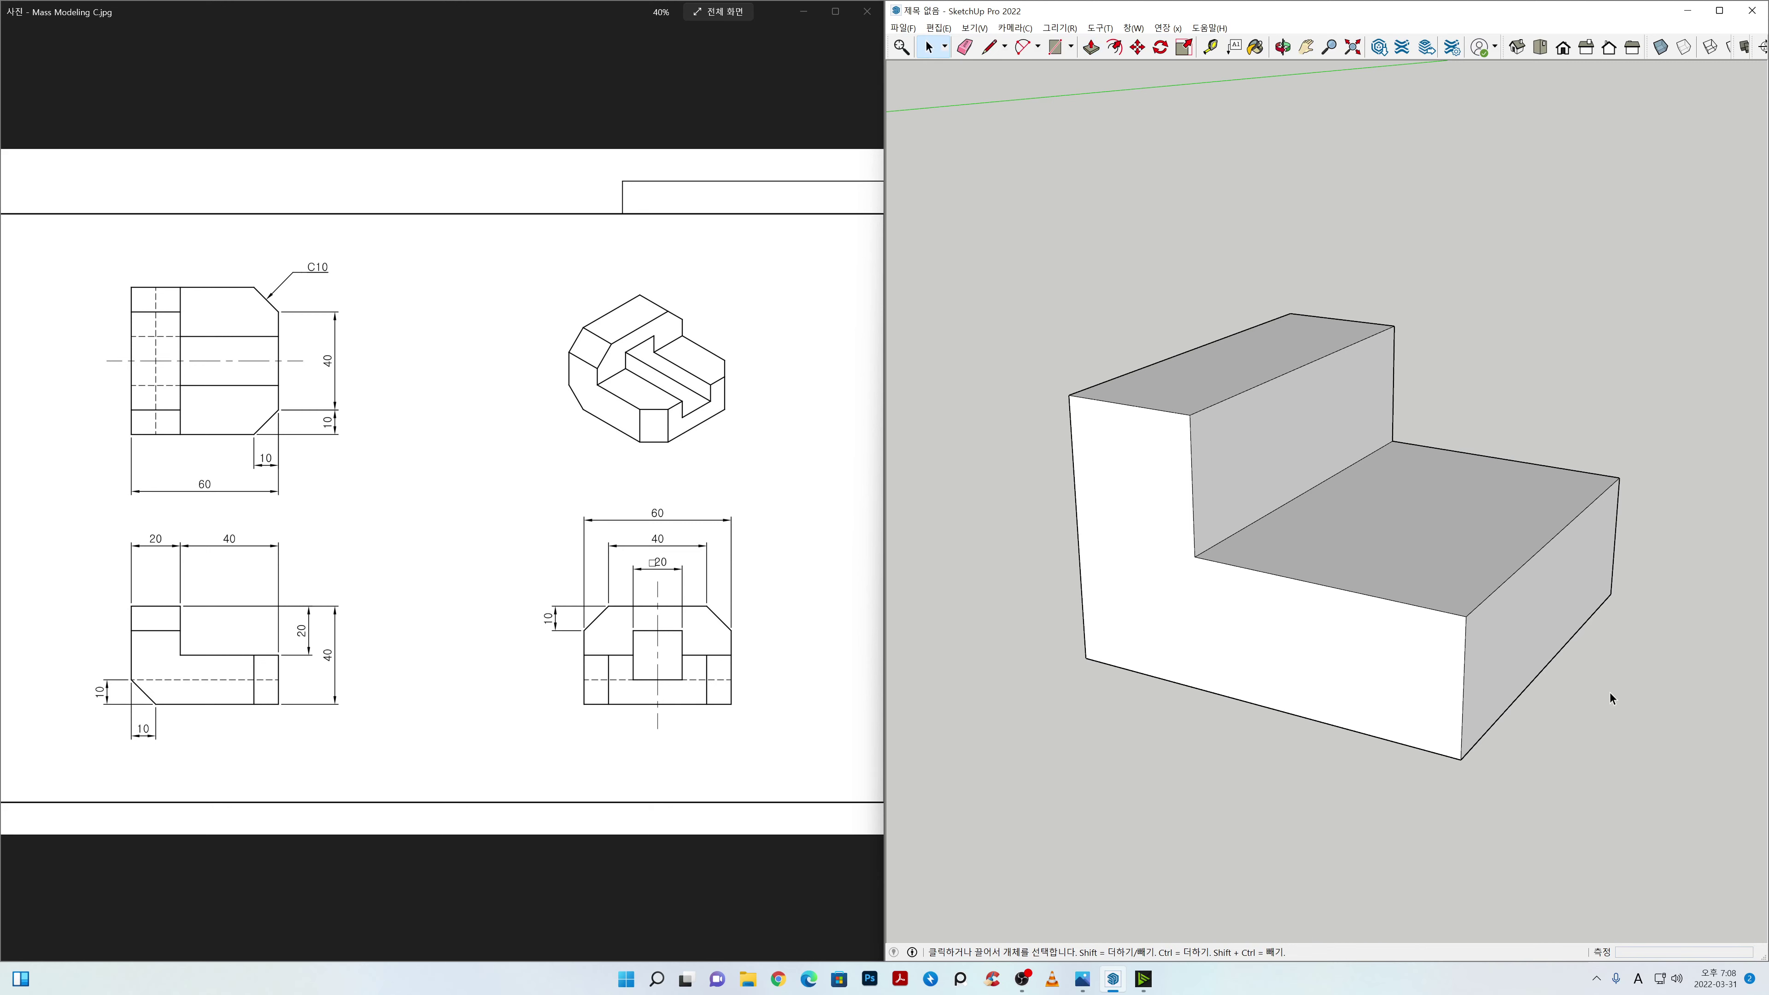
Step: Examine the side view of the reference drawing for the size and position of the central square opening
middle_drag(1589, 711, 1422, 564)
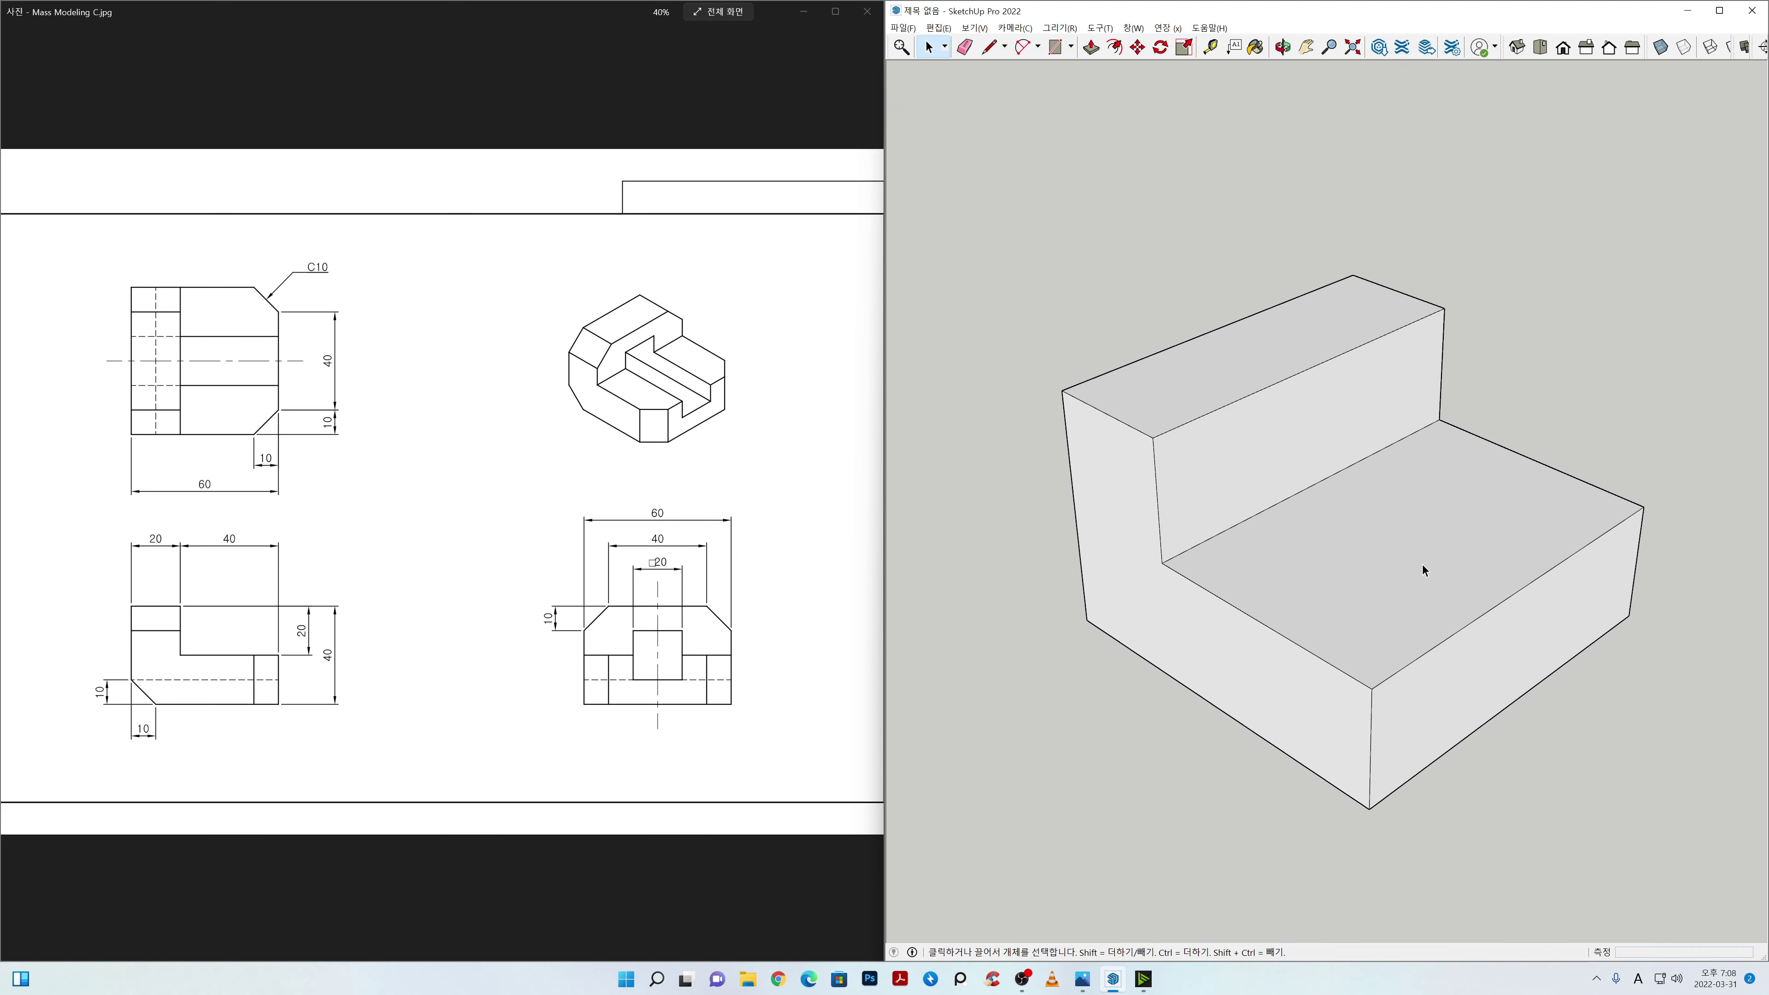
scroll(1421, 567, down, 1)
drag(1414, 568, 1379, 562)
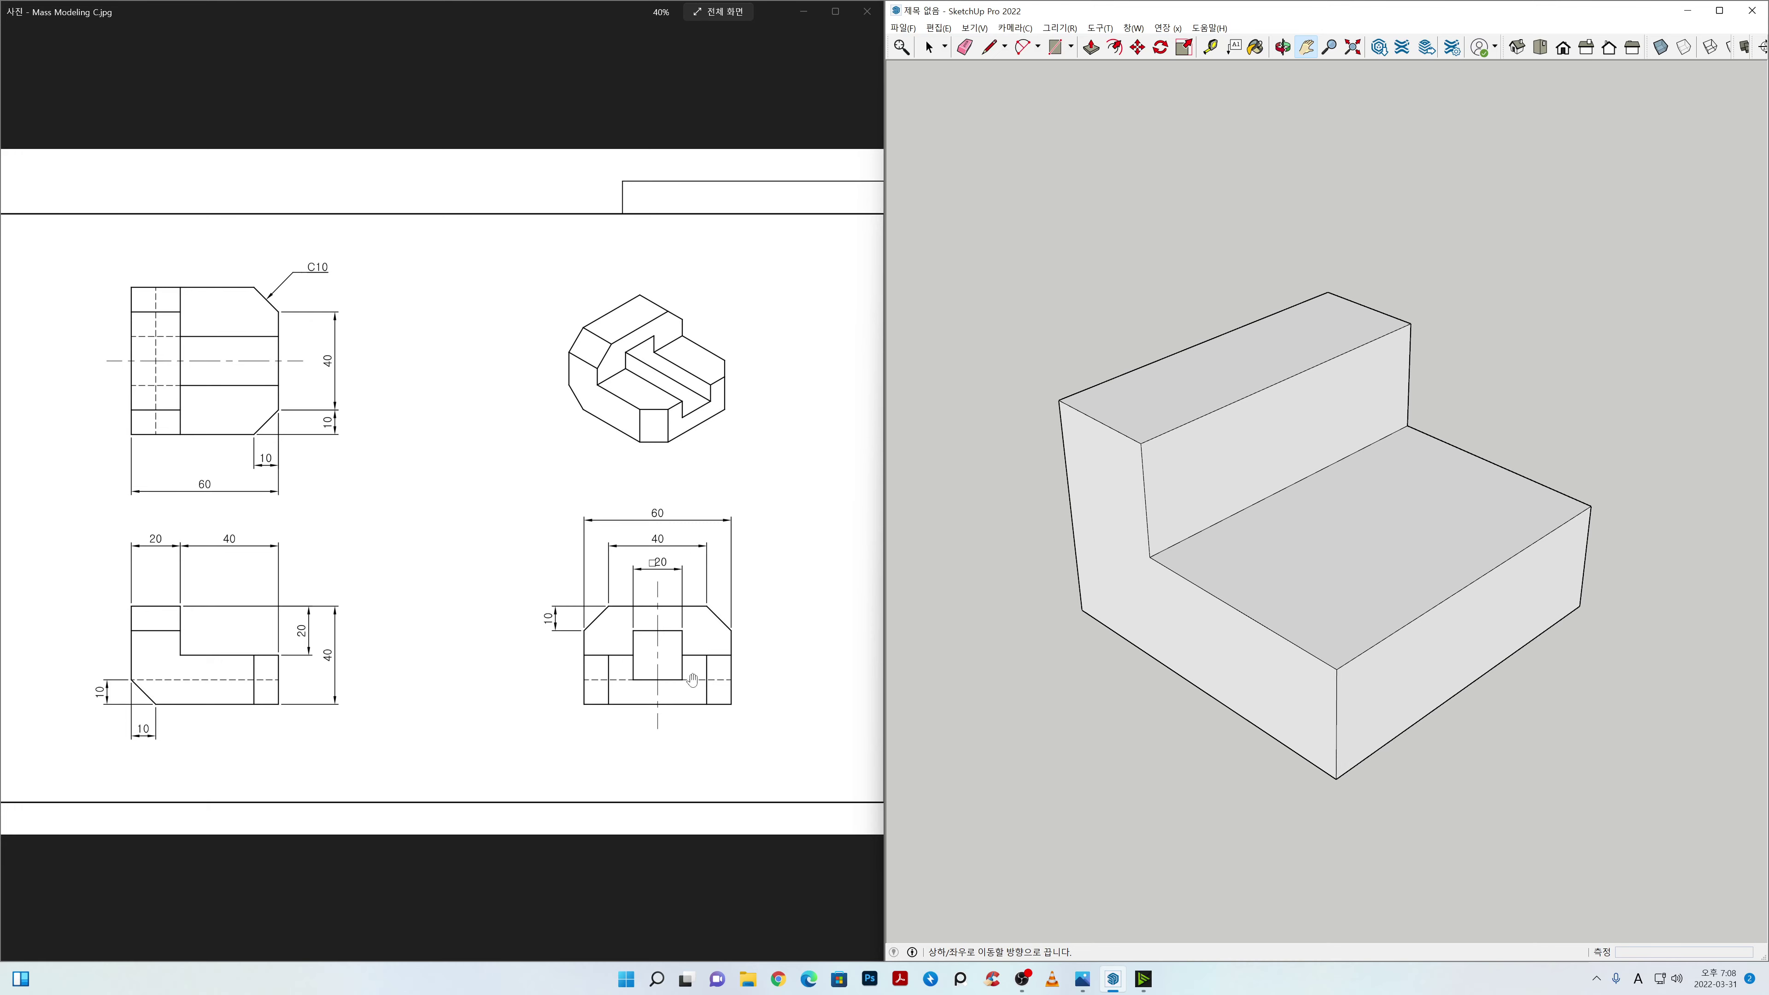
scroll(696, 655, up, 3)
scroll(603, 625, up, 3)
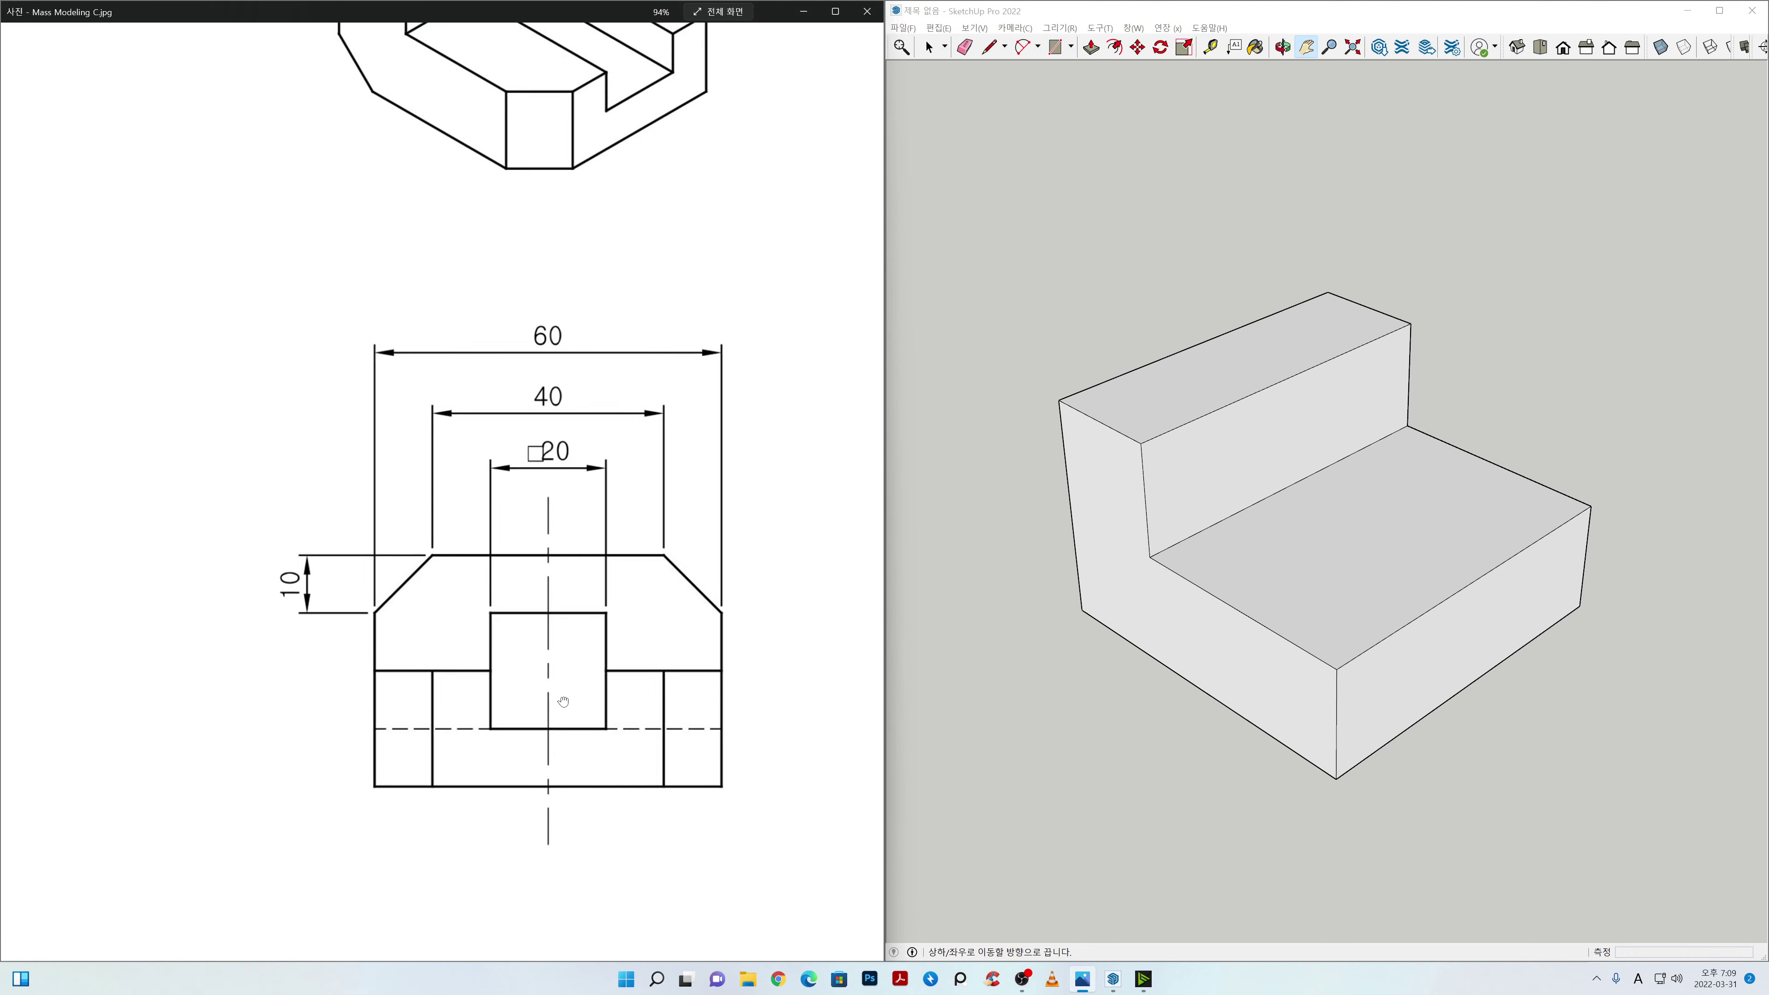
scroll(514, 570, up, 1)
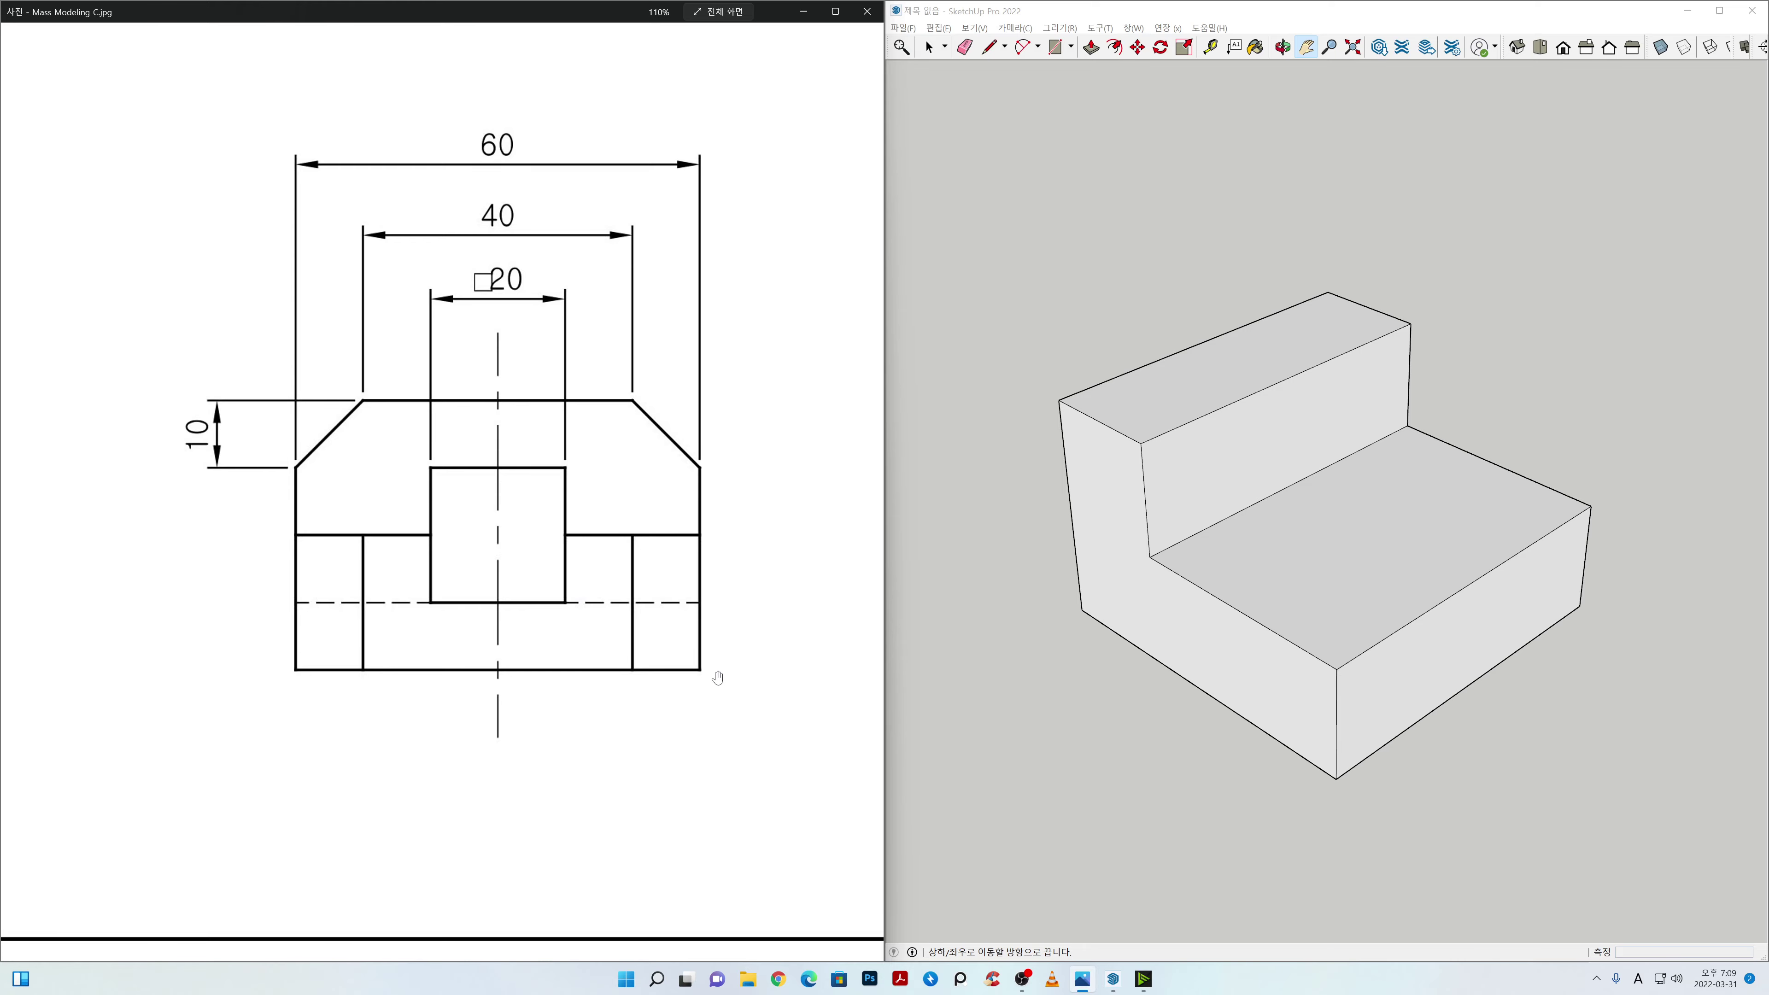
scroll(559, 671, down, 5)
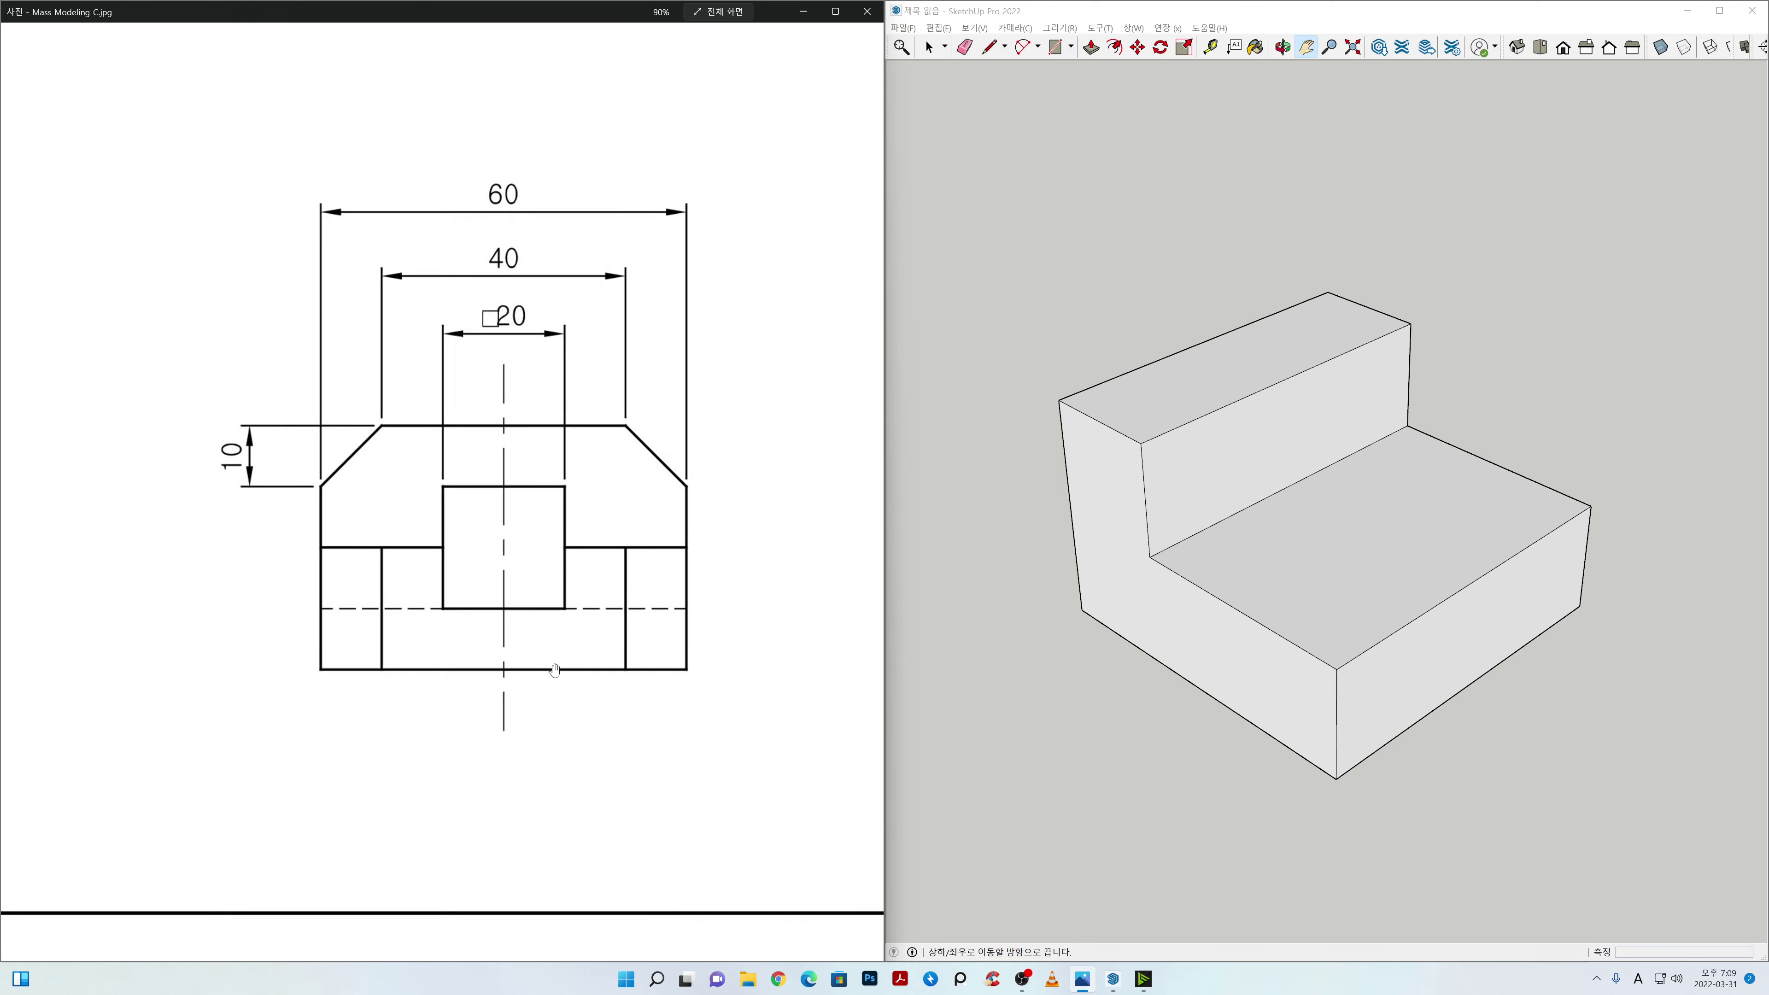
scroll(522, 593, down, 4)
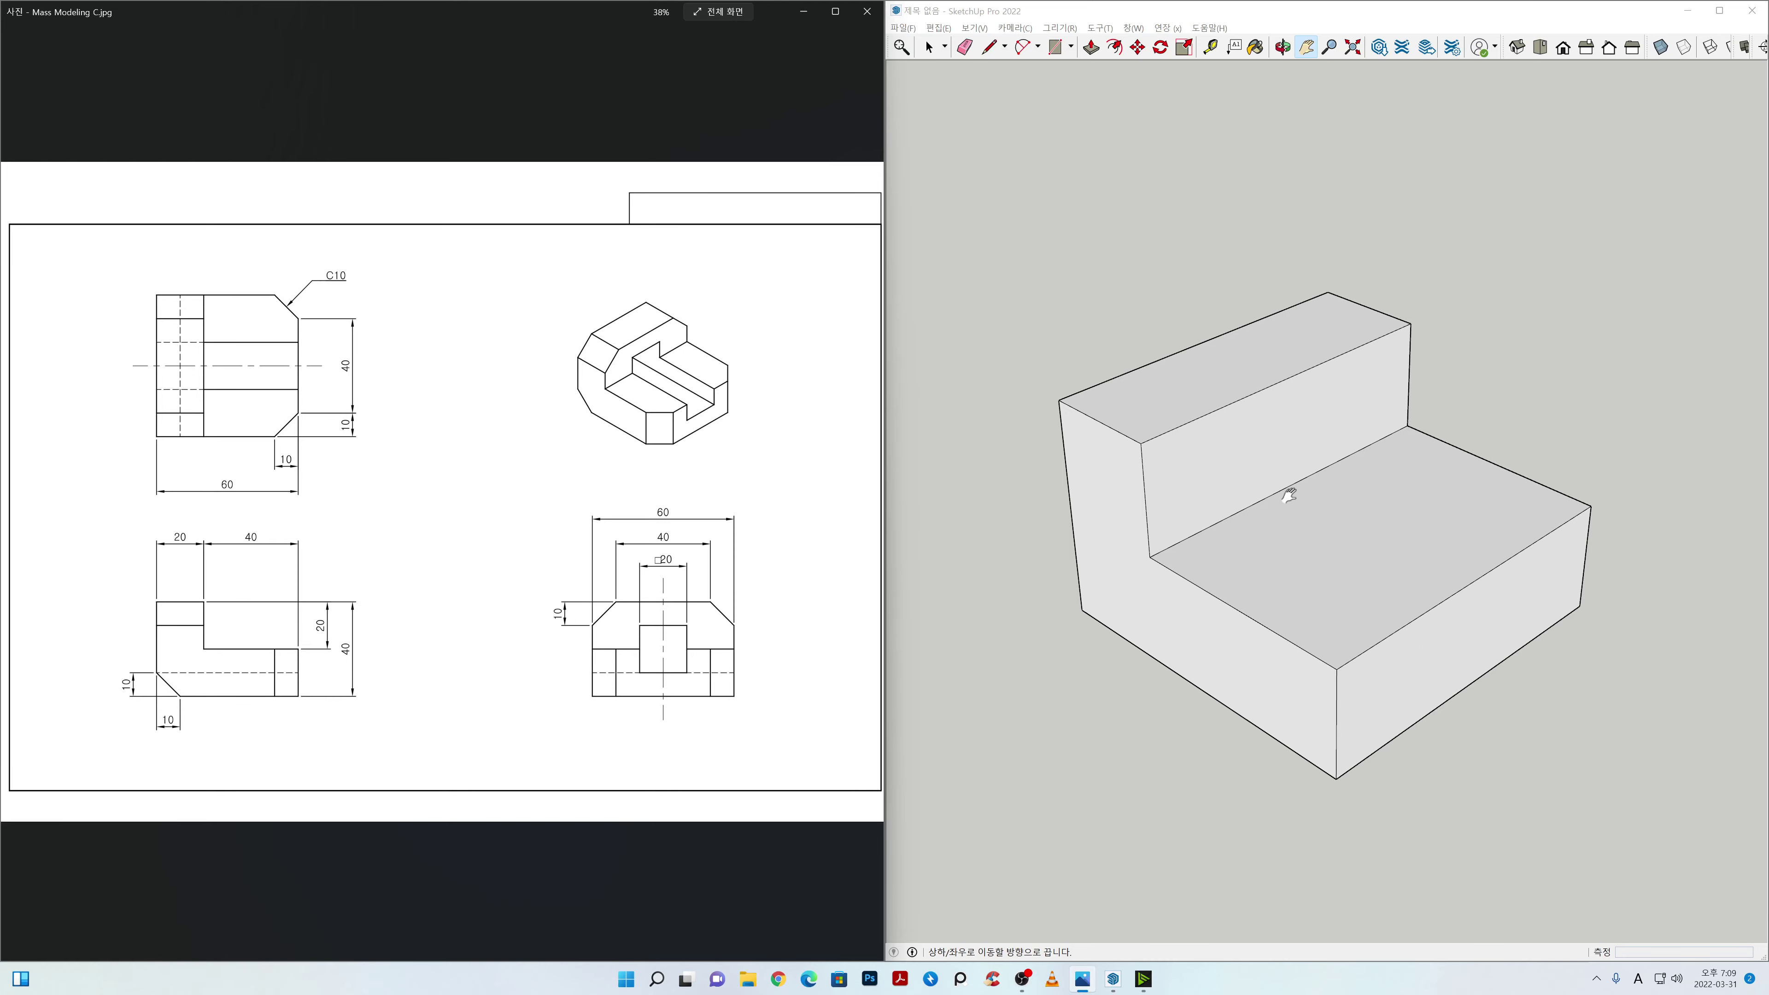
Step: Place two horizontal guides on the block's tall rear face, 10 mm above its bottom edge and 20 mm above that first guide
middle_drag(1132, 630, 1577, 631)
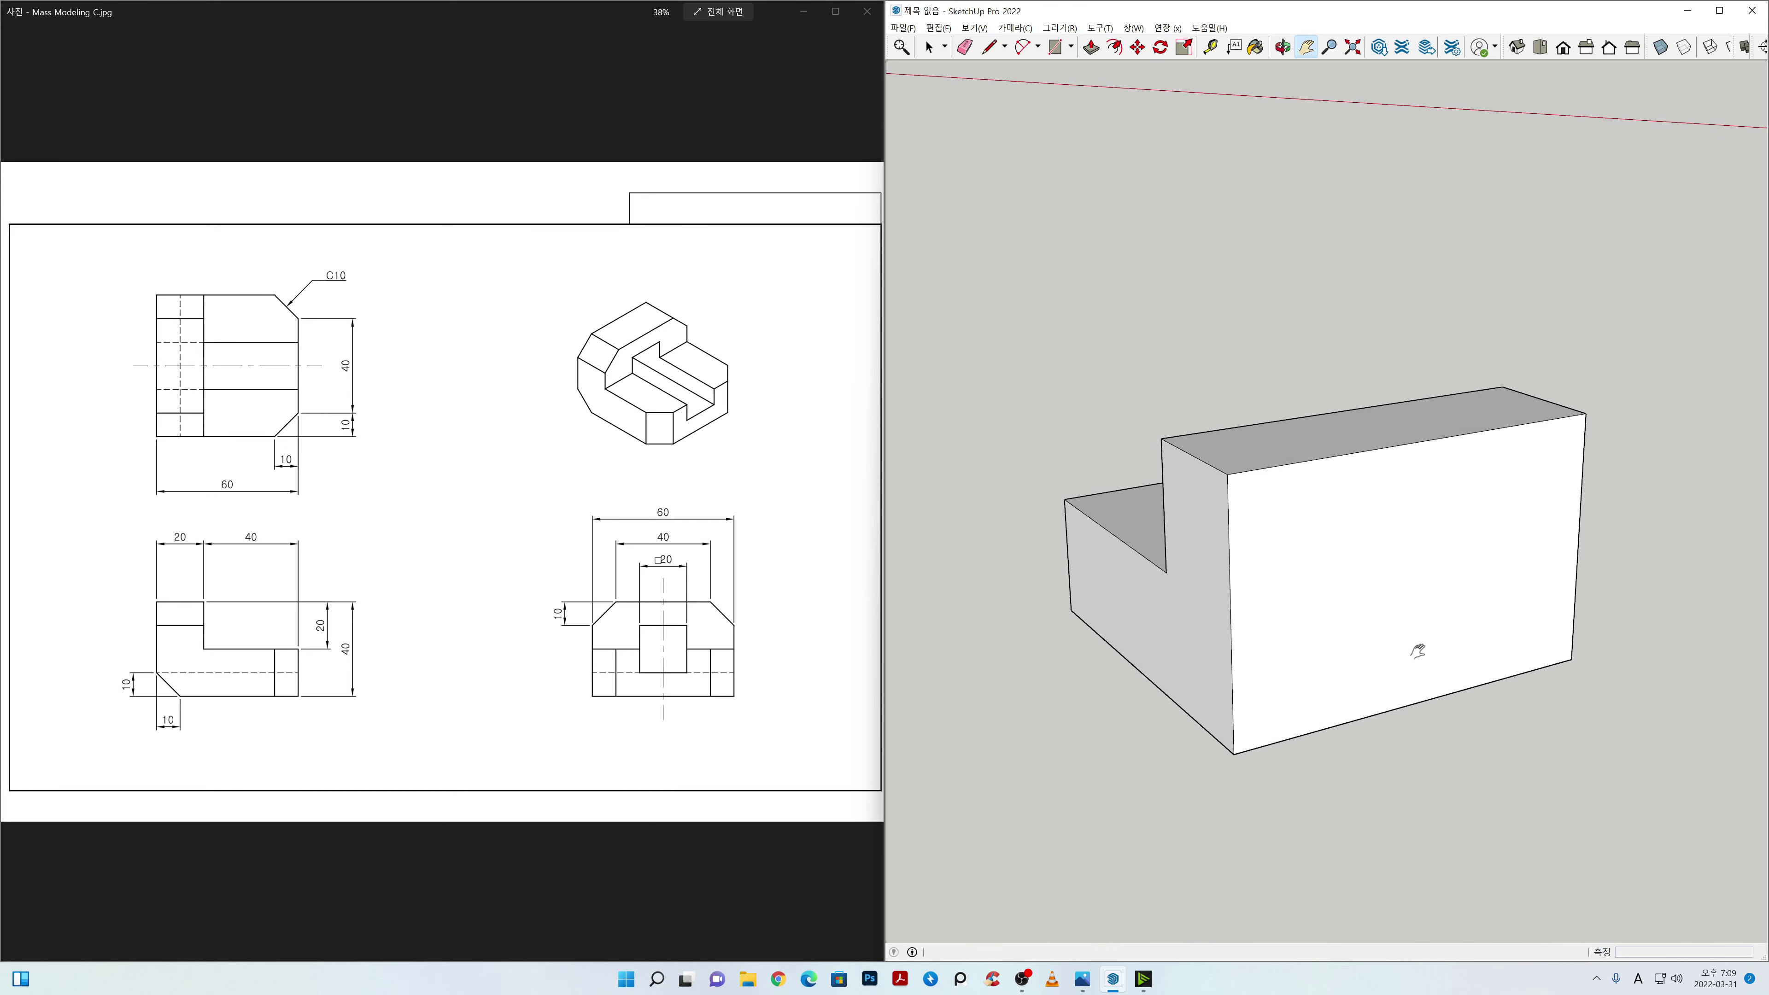
shift+middle_drag(1418, 651, 1349, 605)
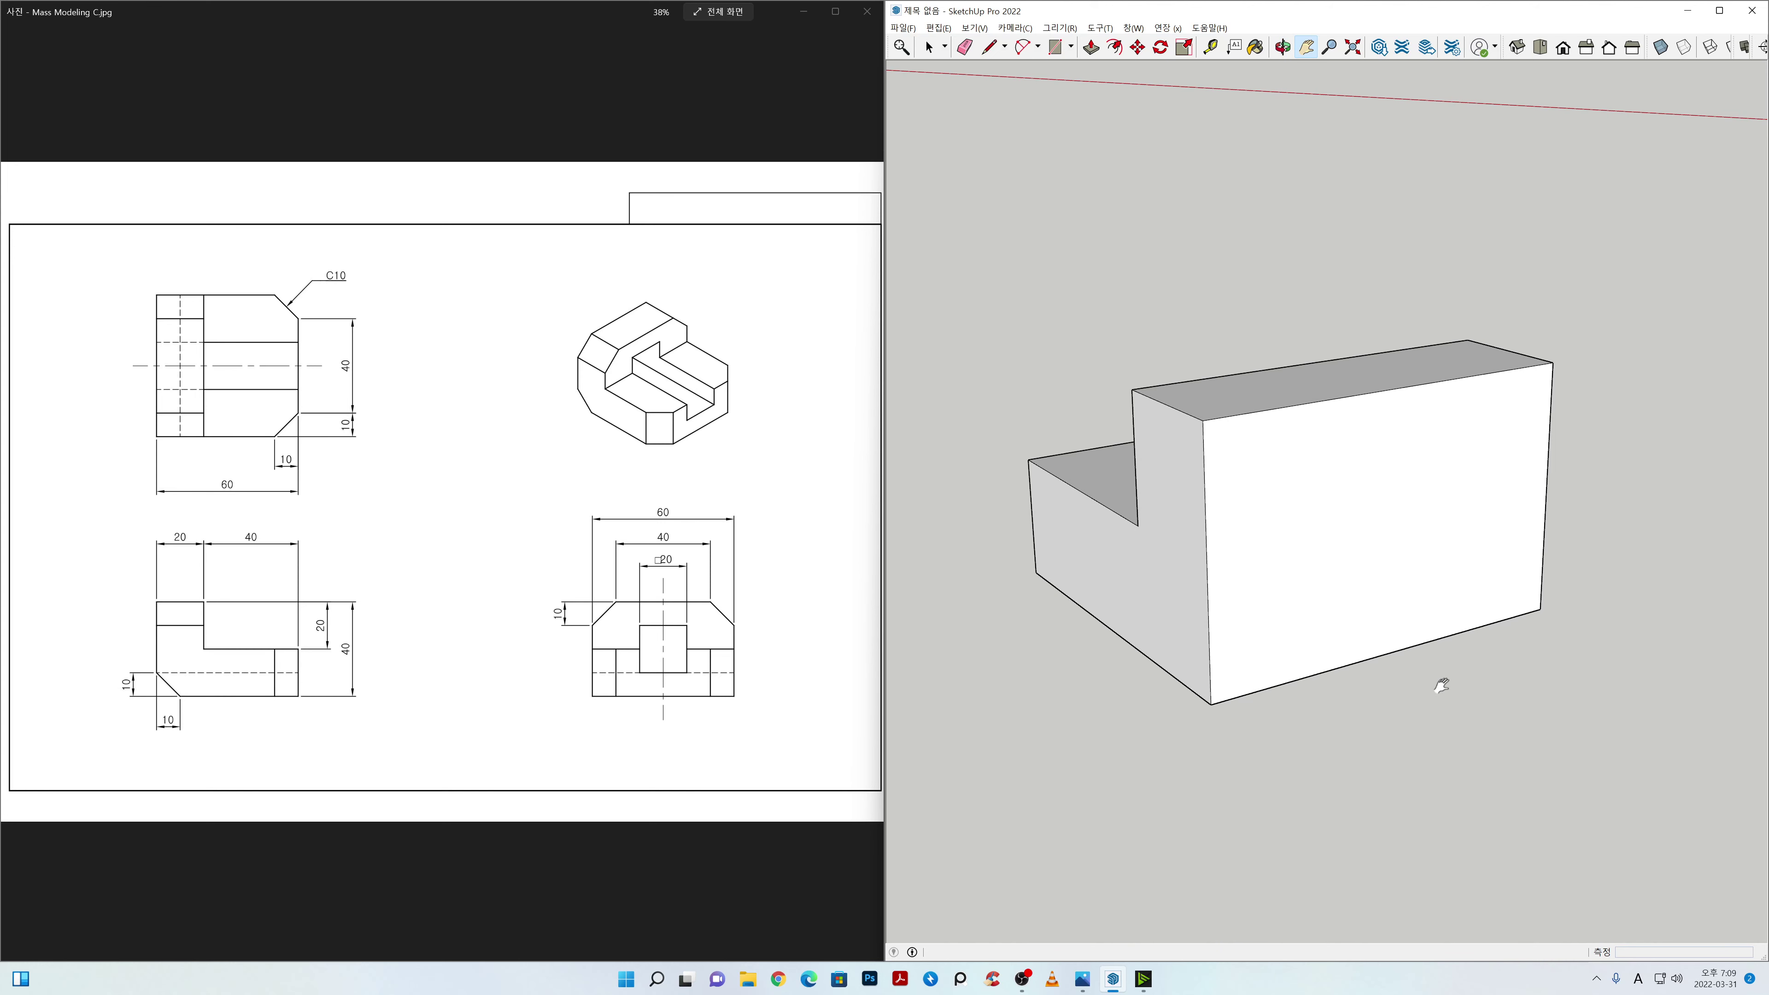
key(t)
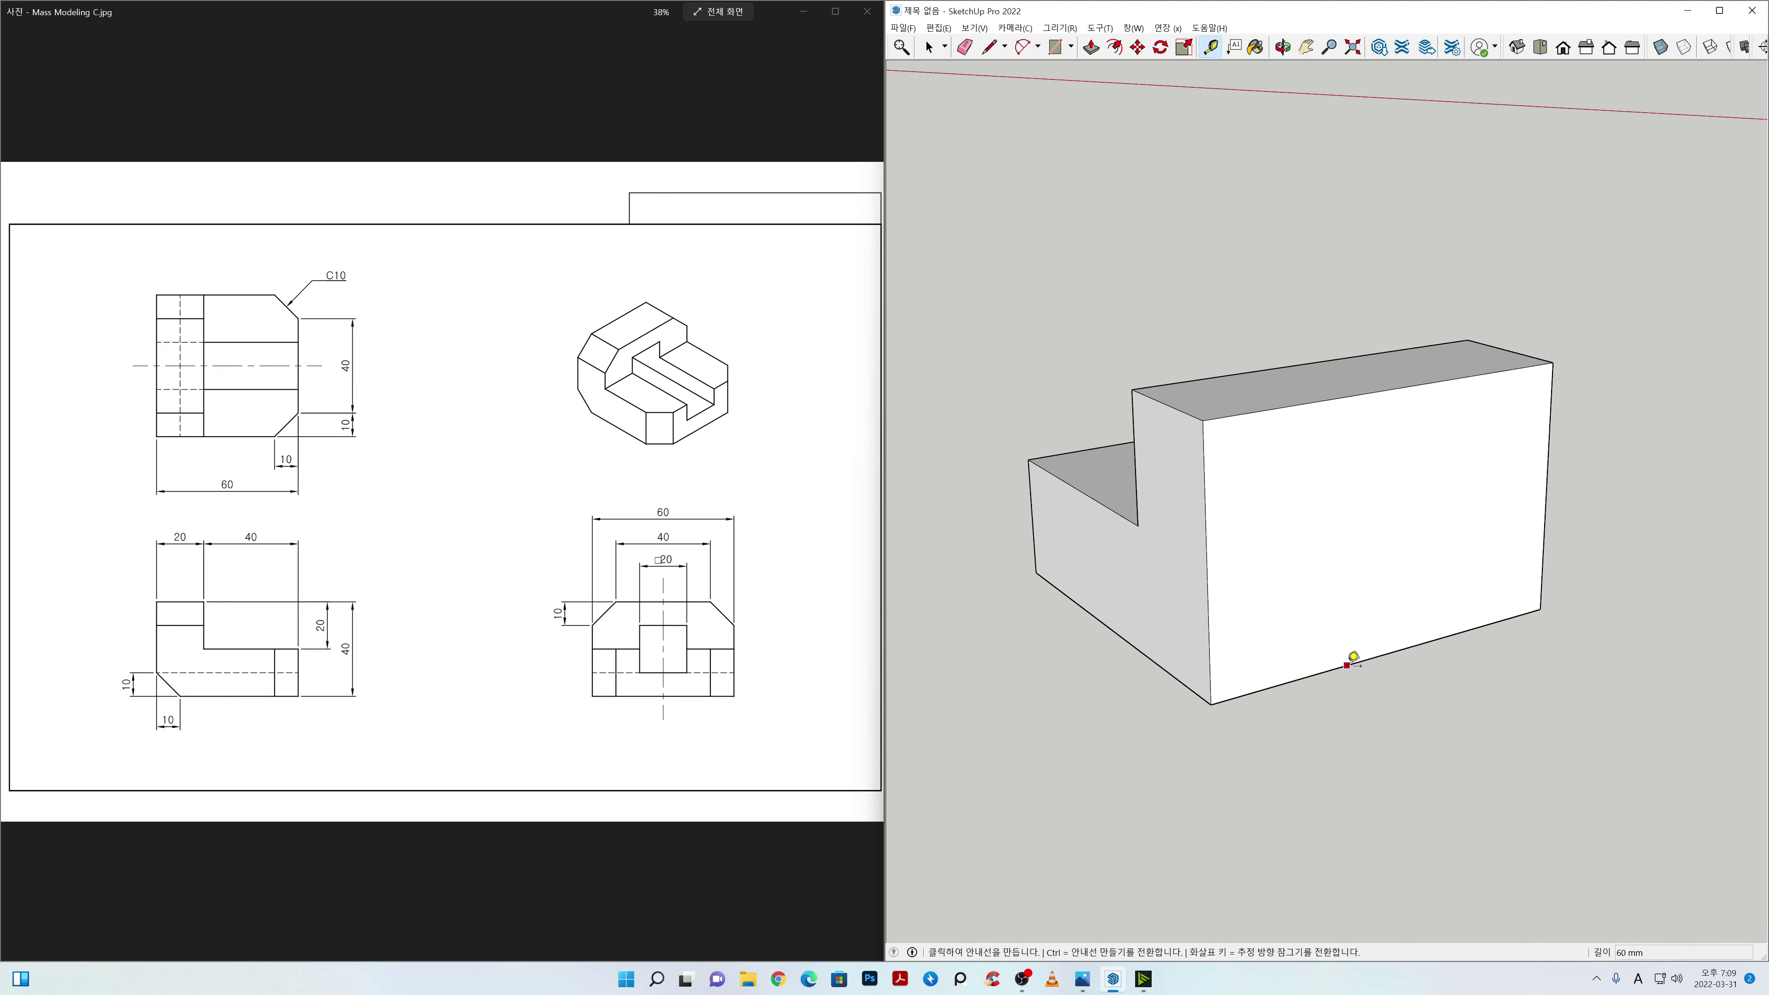
click(1348, 664)
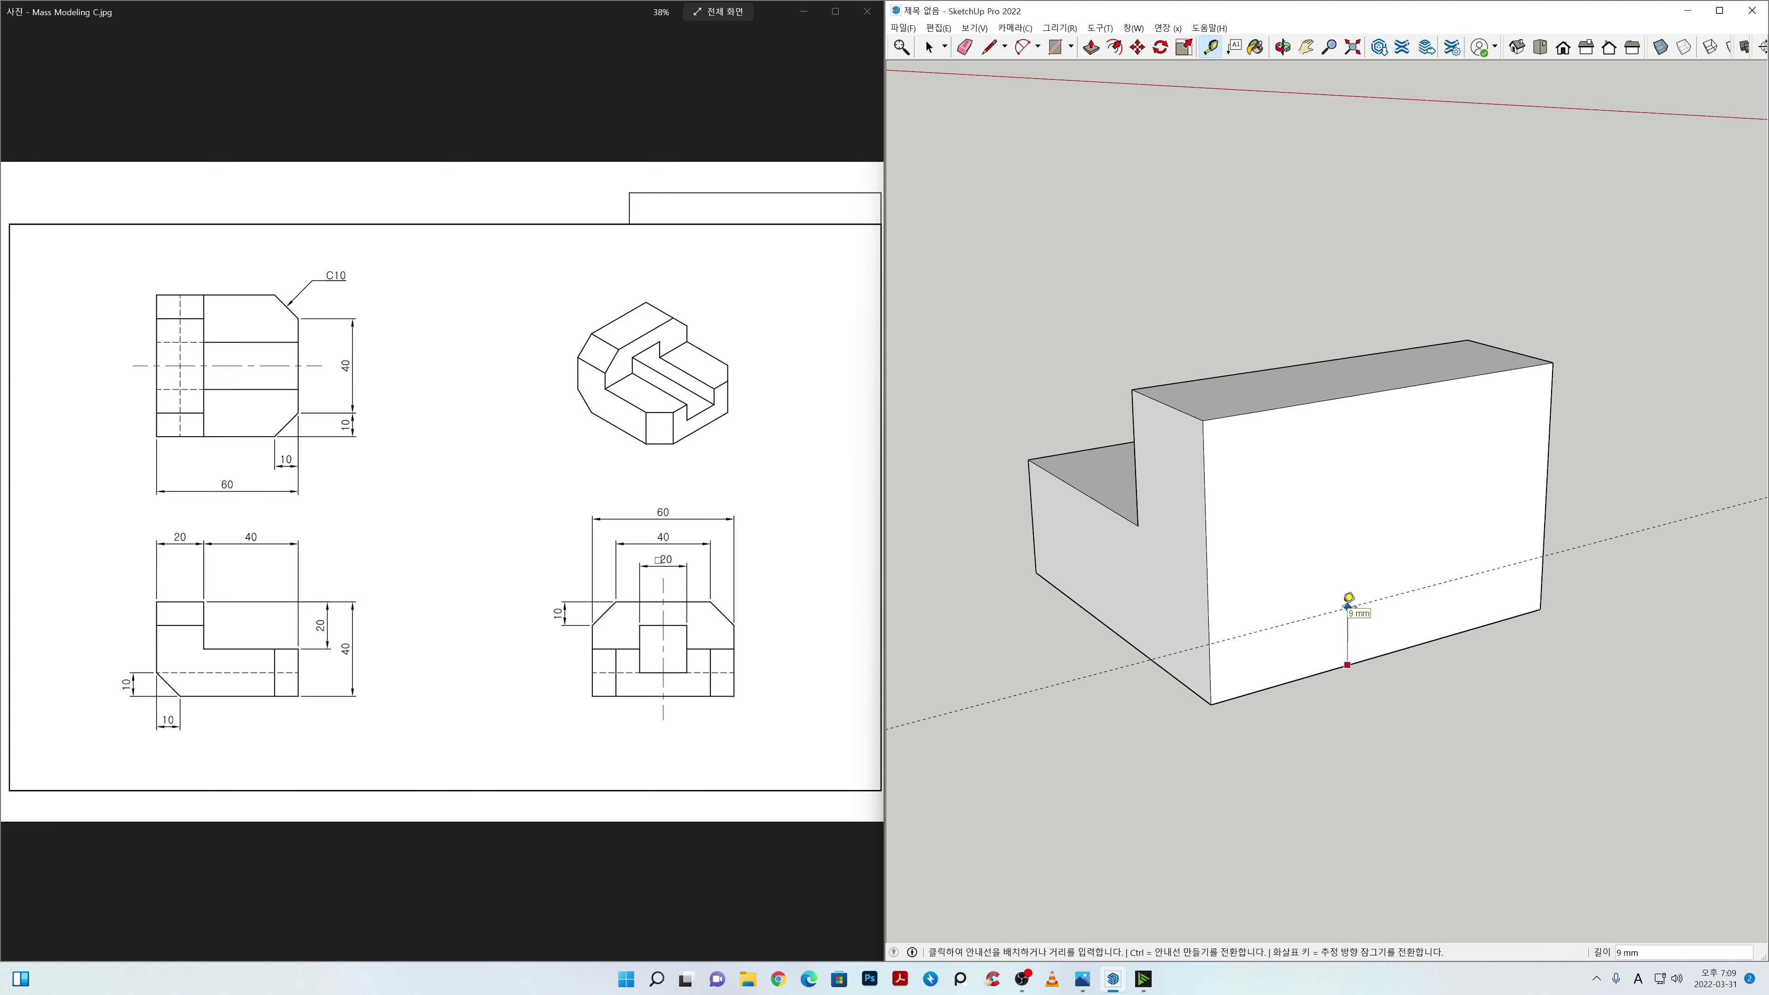
text(10)
key(Return)
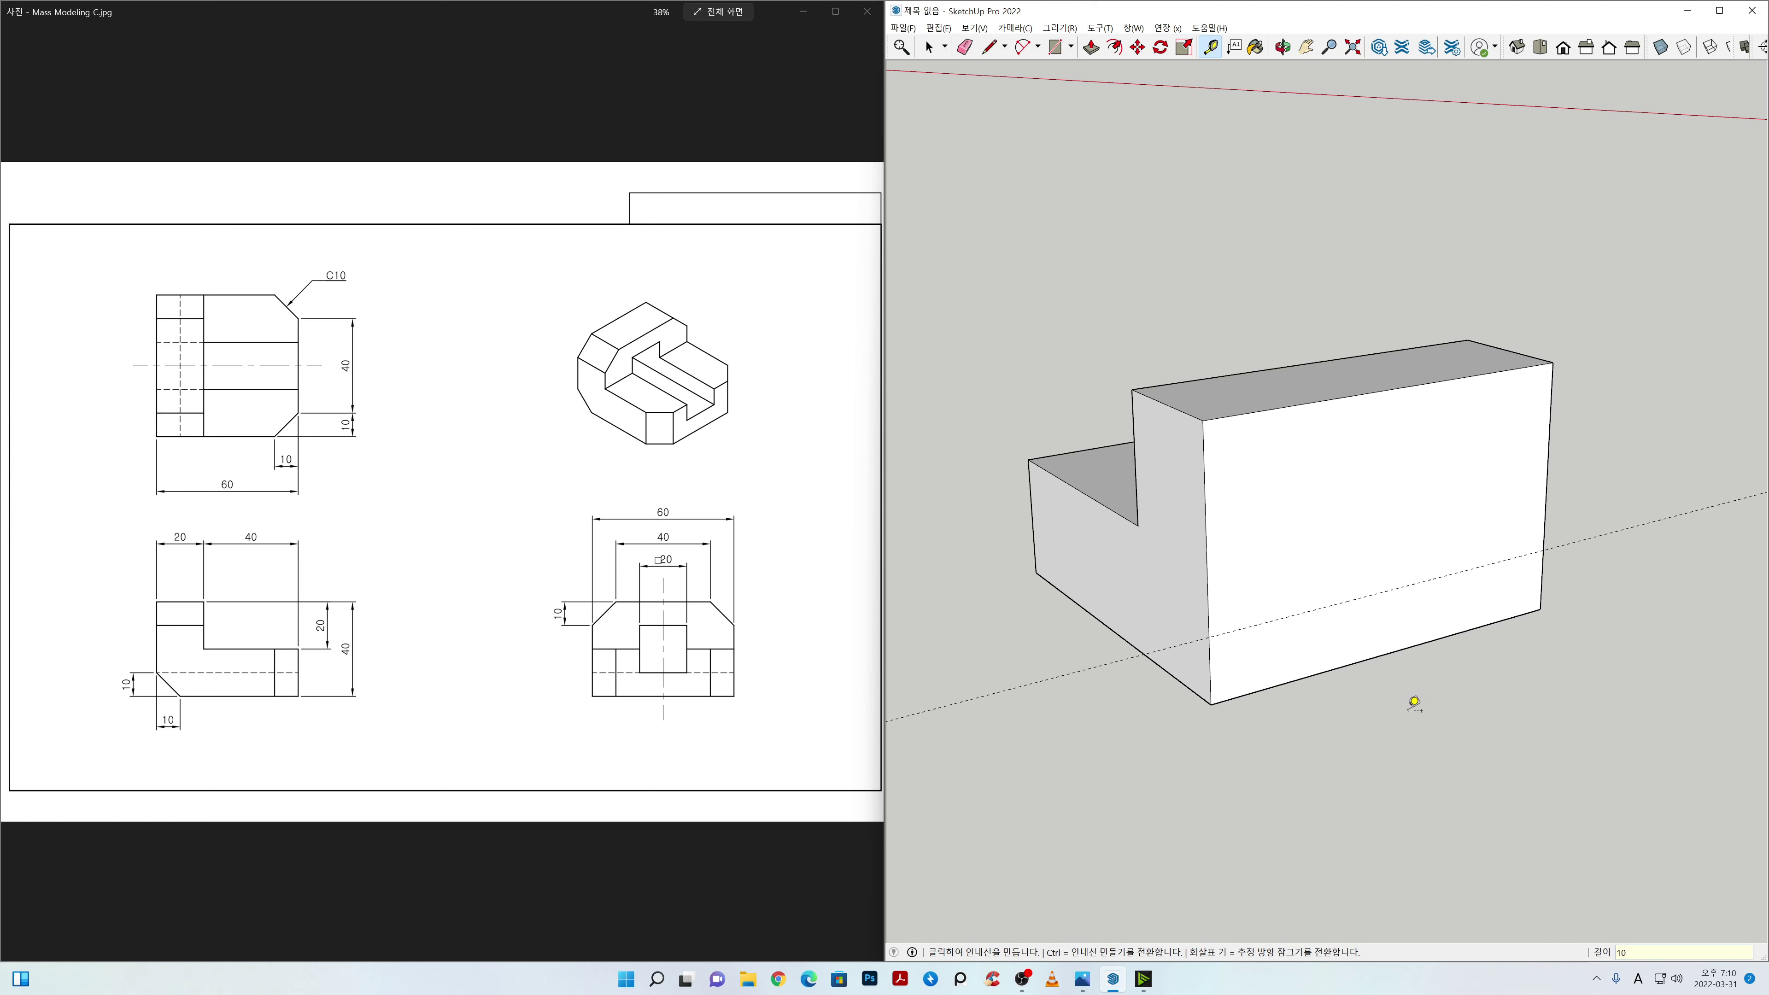
click(1417, 581)
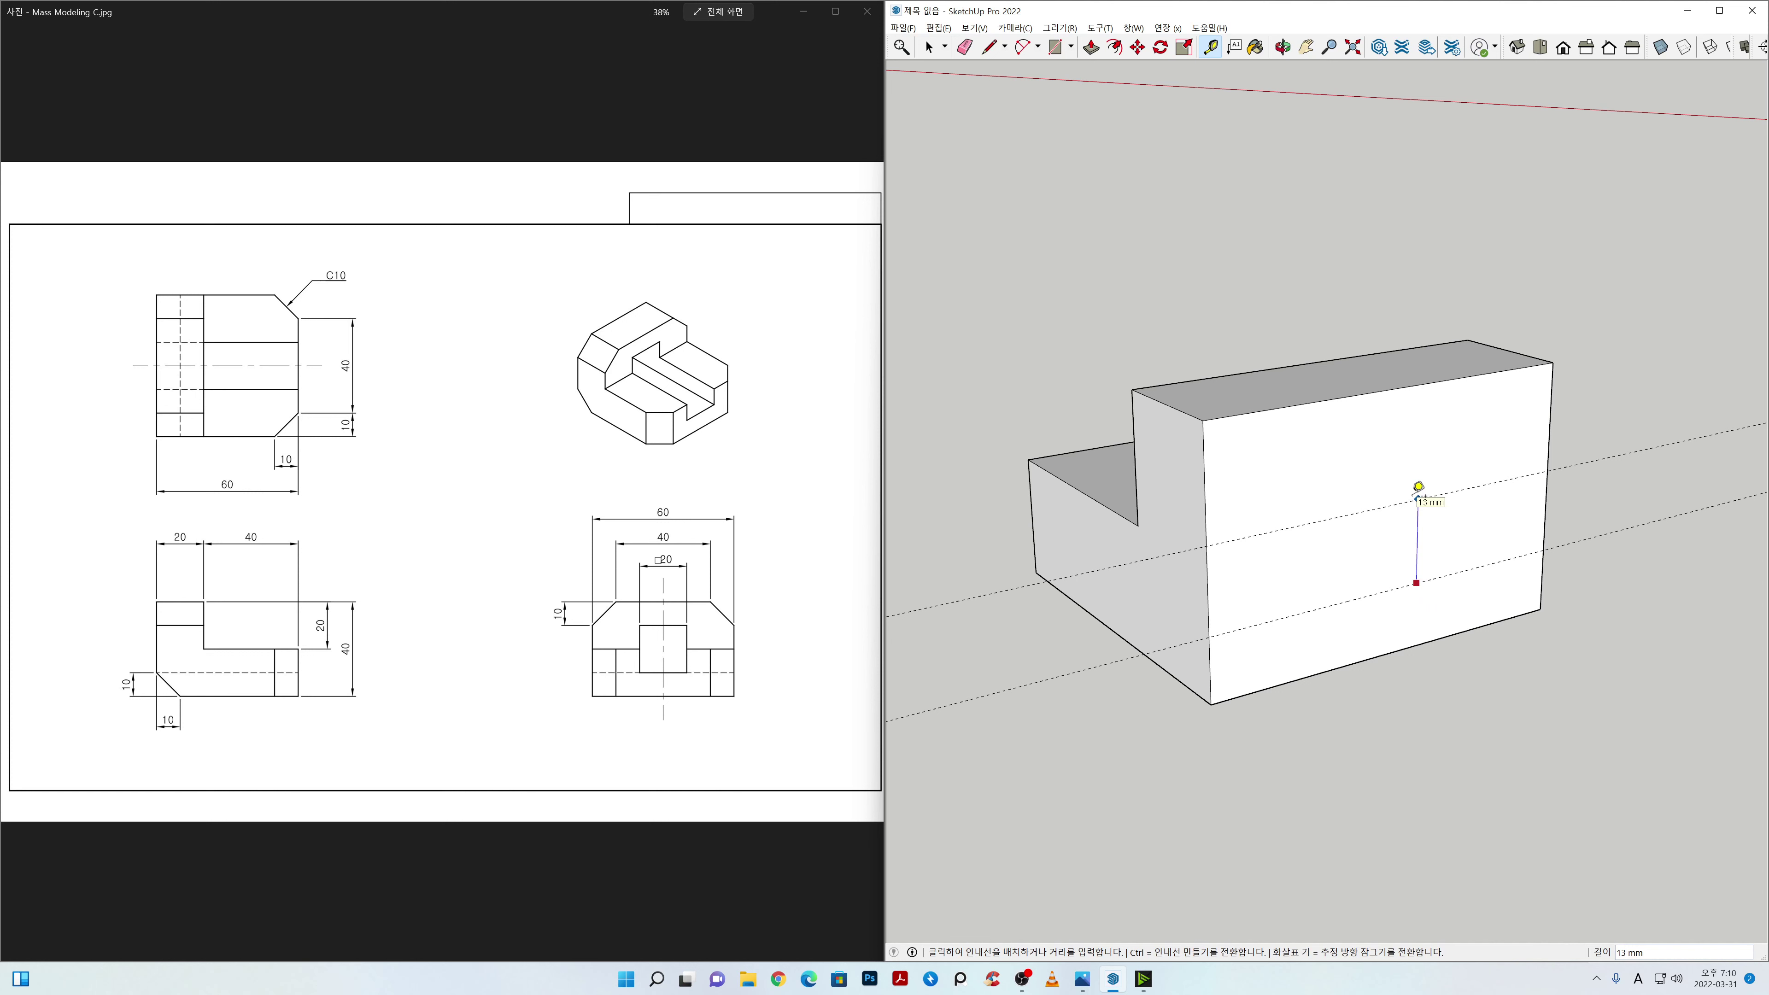
text(20)
key(Return)
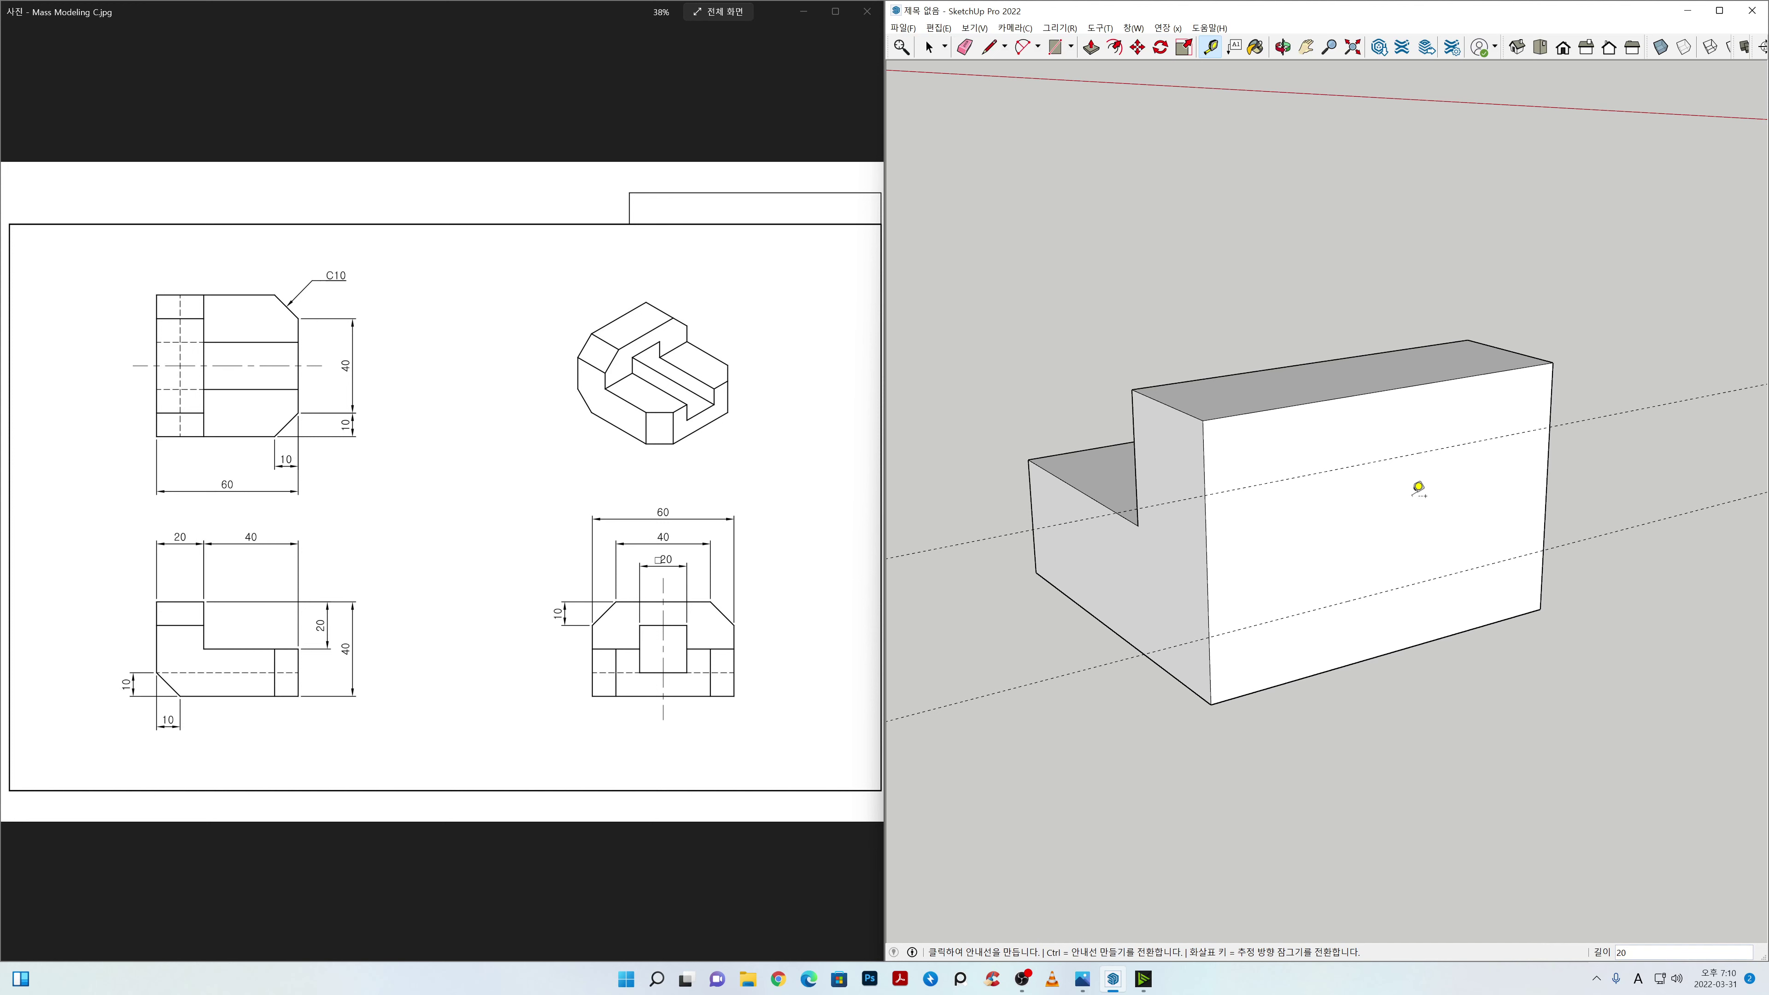
Step: Place two vertical guides on the tall rear face, each offset 20 mm inward from one of its side edges
click(1207, 567)
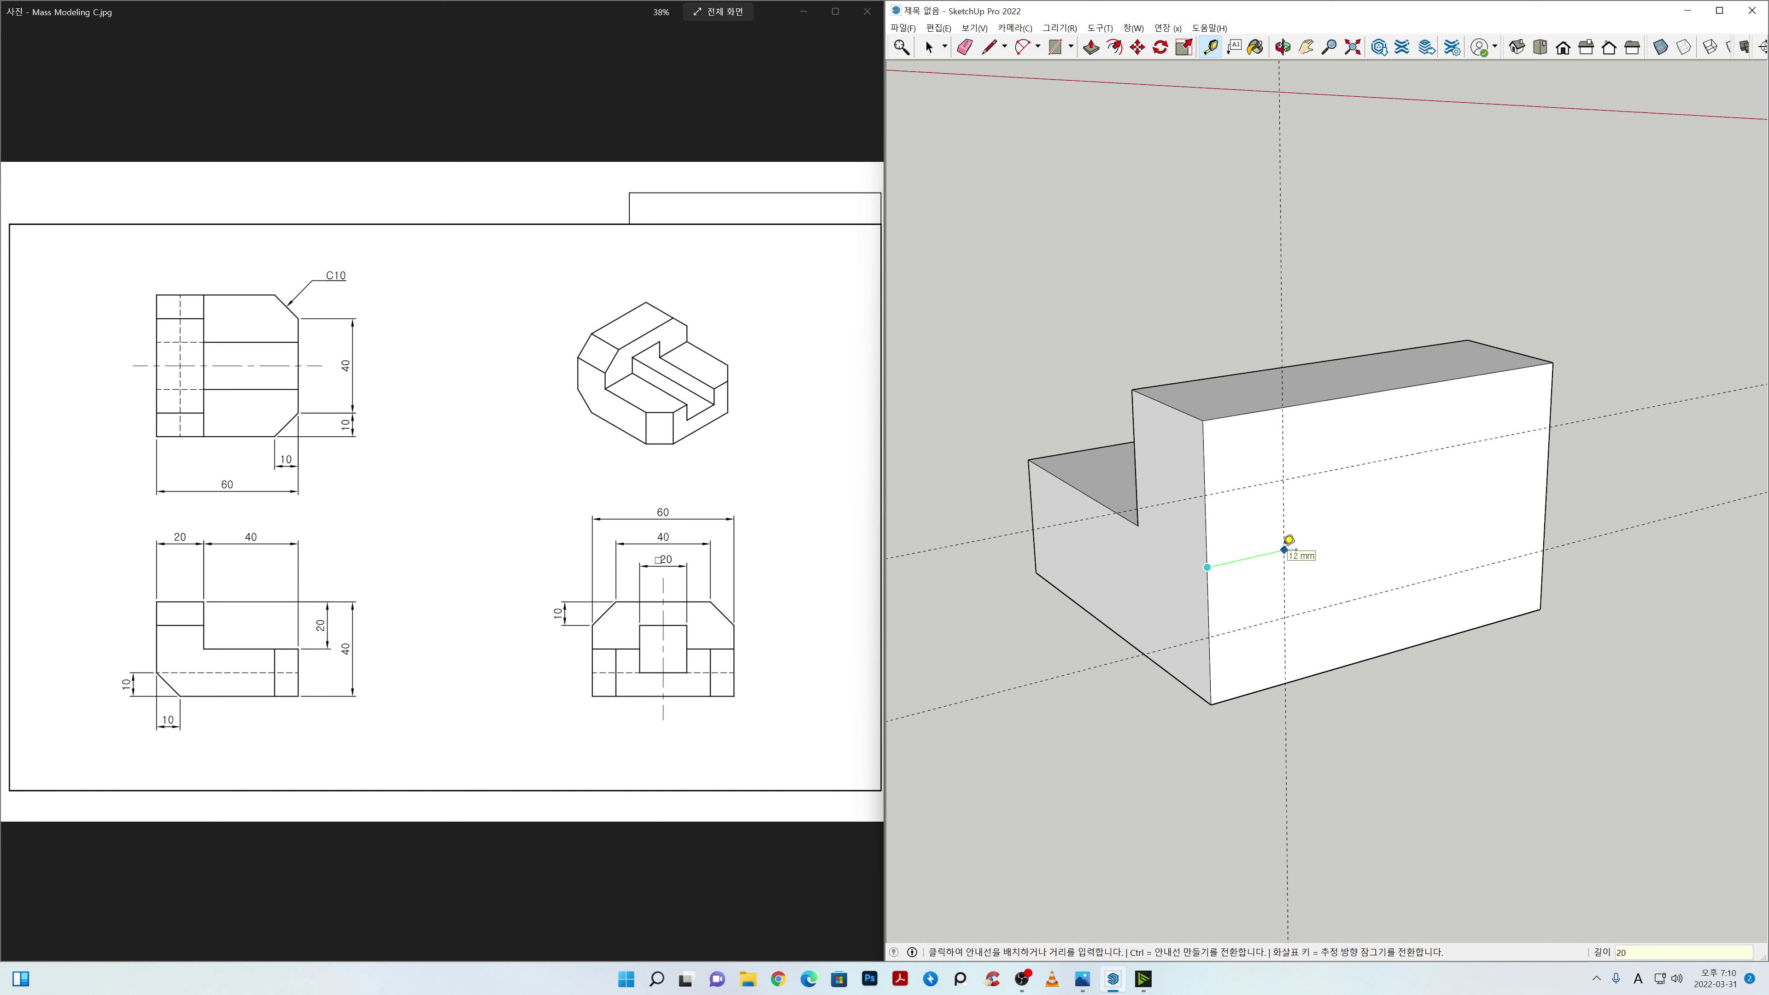
key(Return)
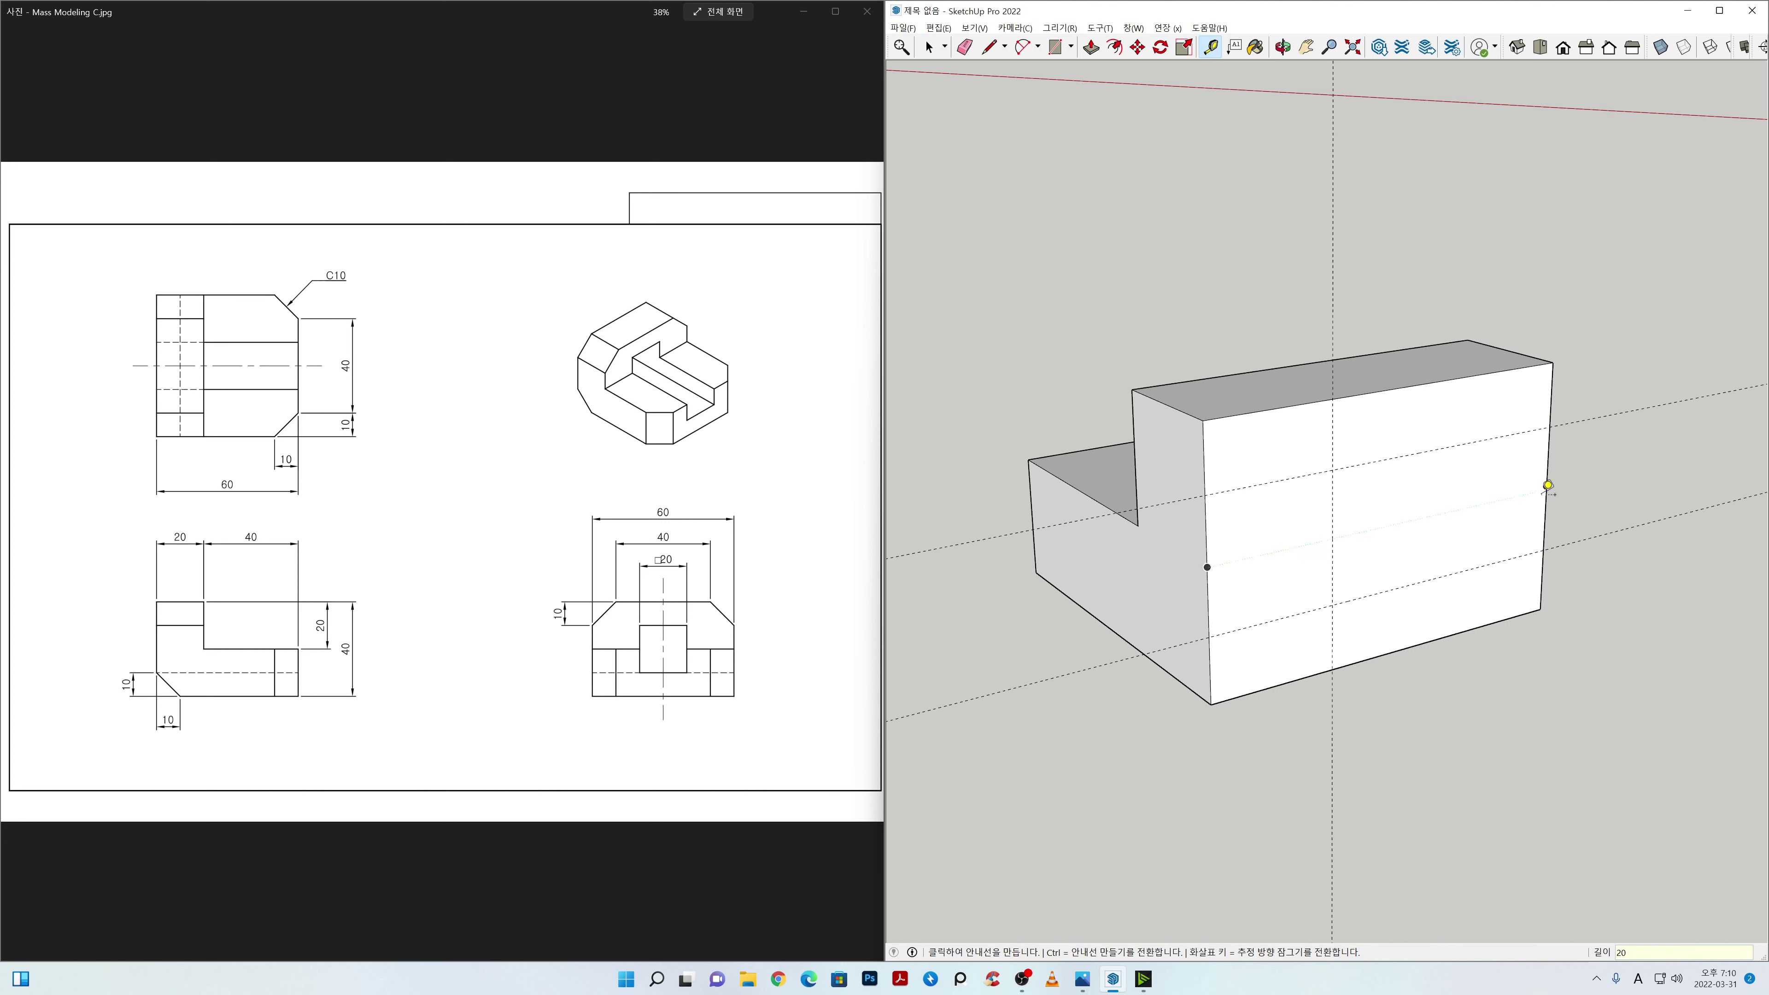
click(1546, 488)
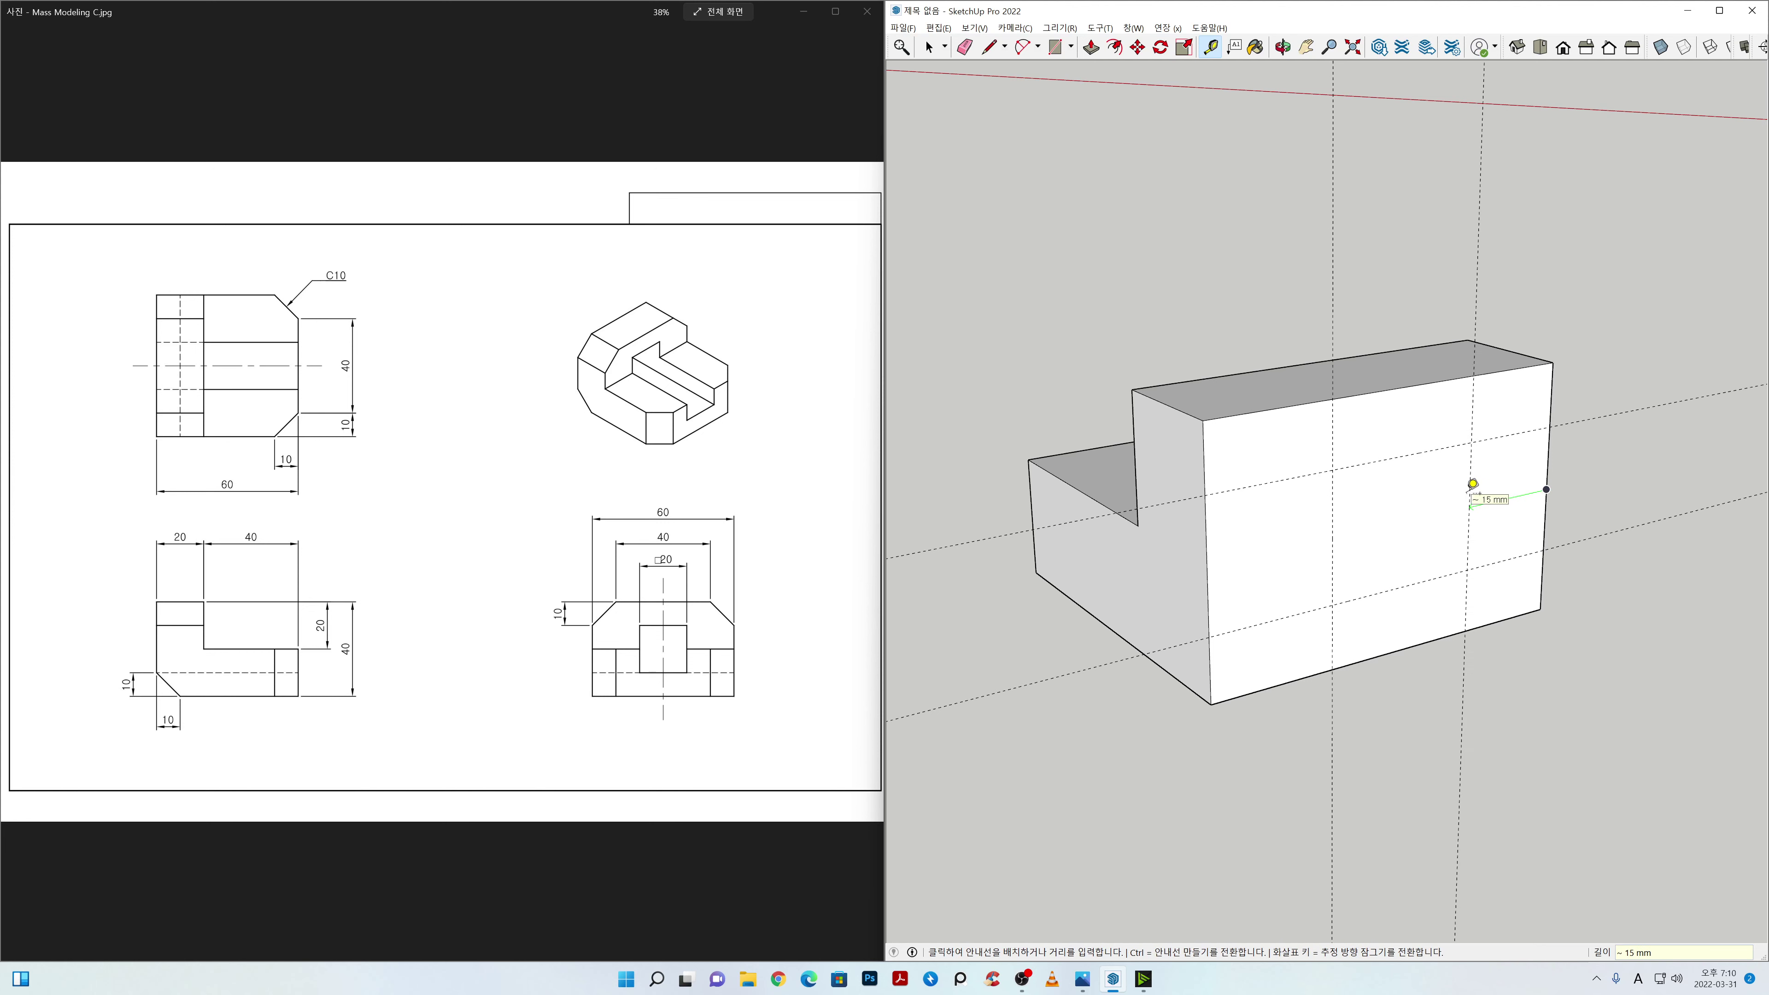
key(Return)
key(space)
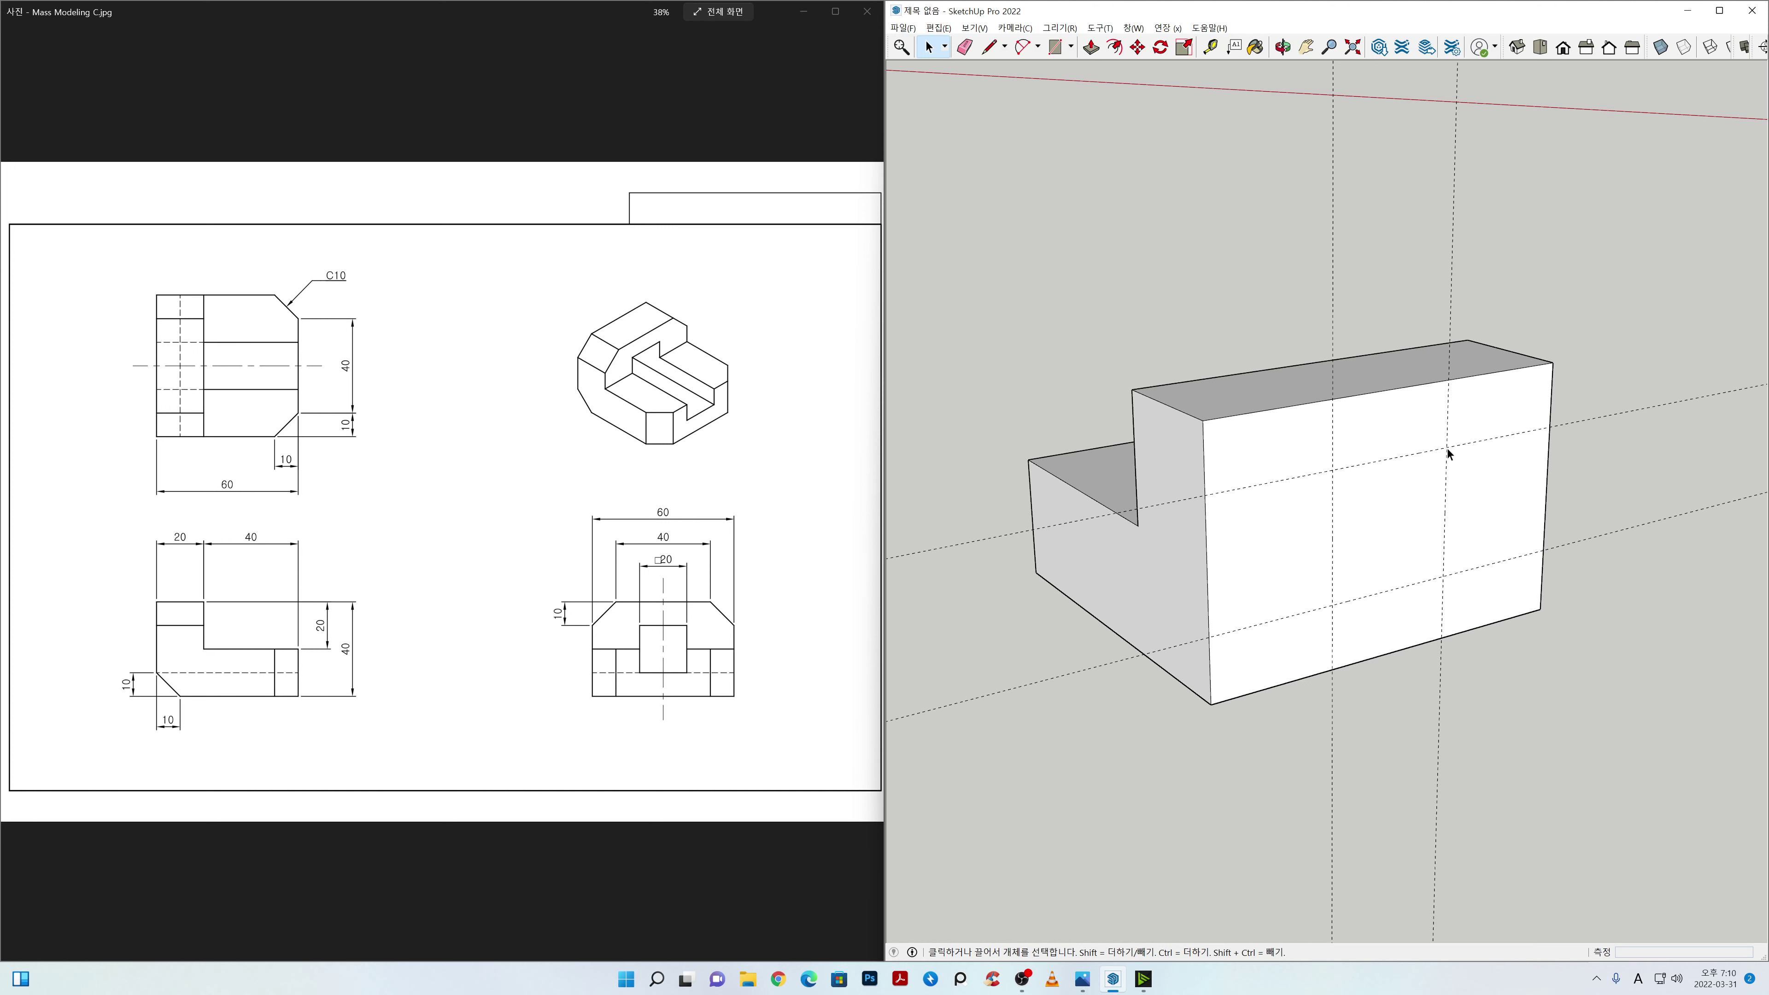
Step: Draw a 20 by 20 mm square on the tall rear face between the intersections of the four guides
key(r)
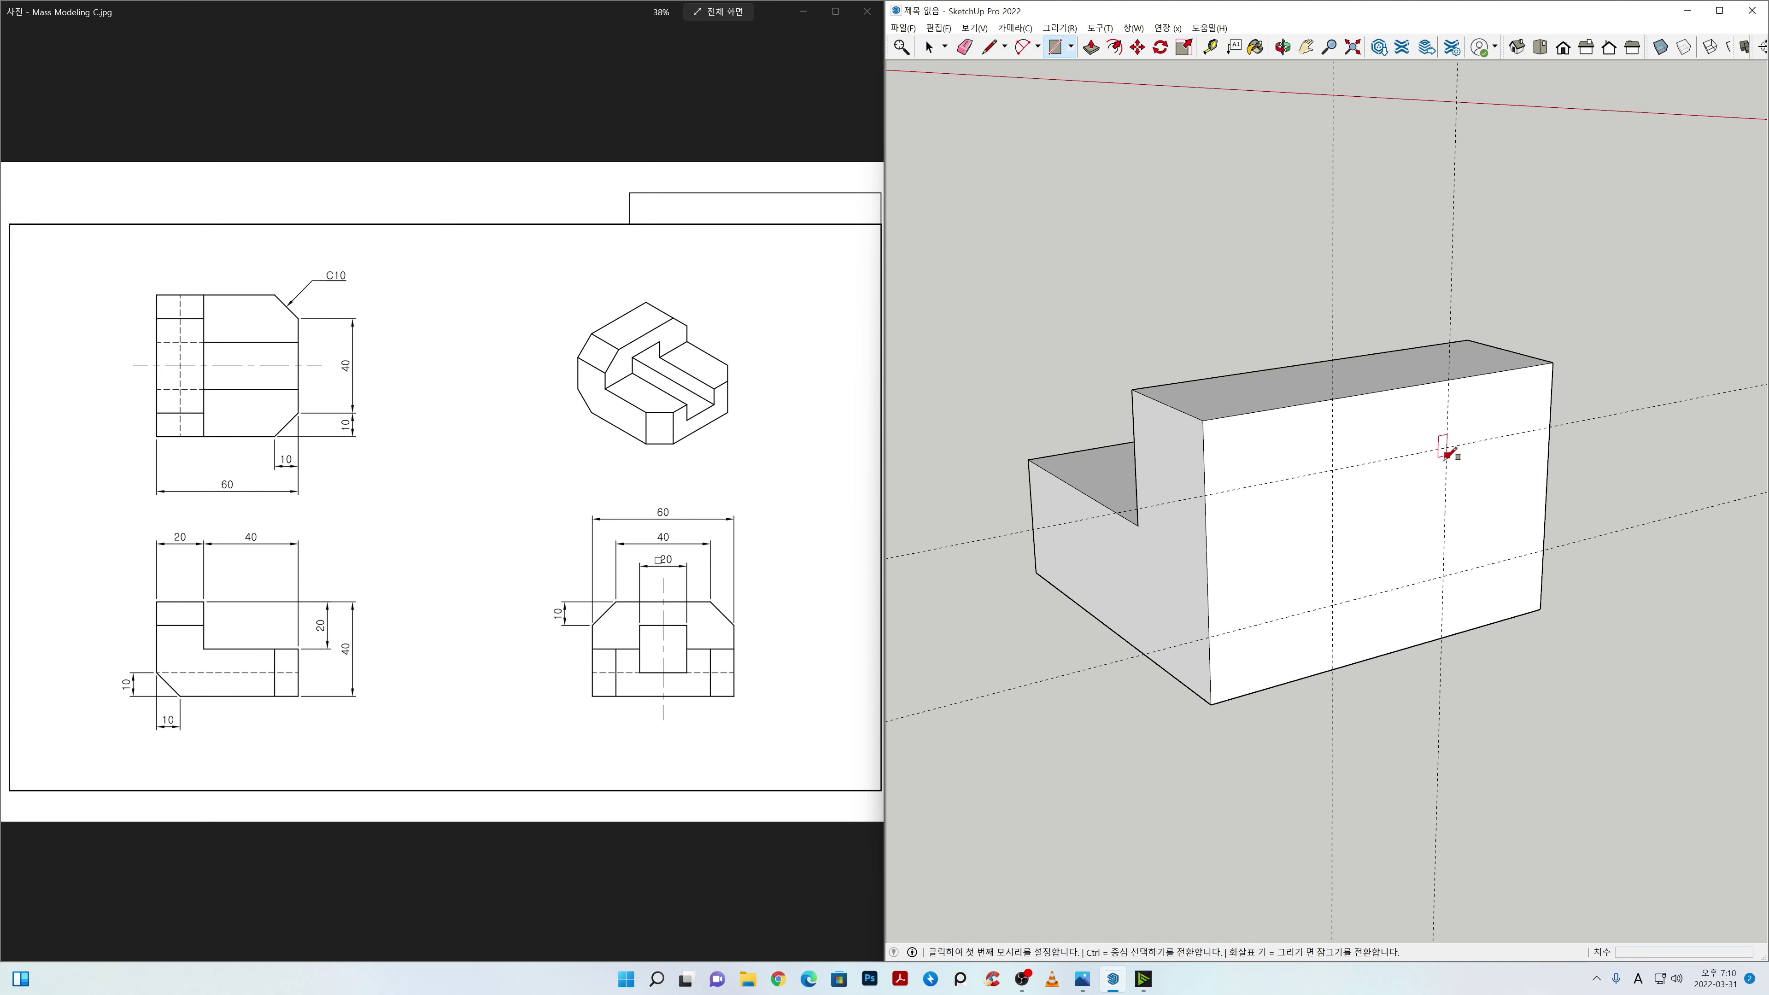
click(1331, 604)
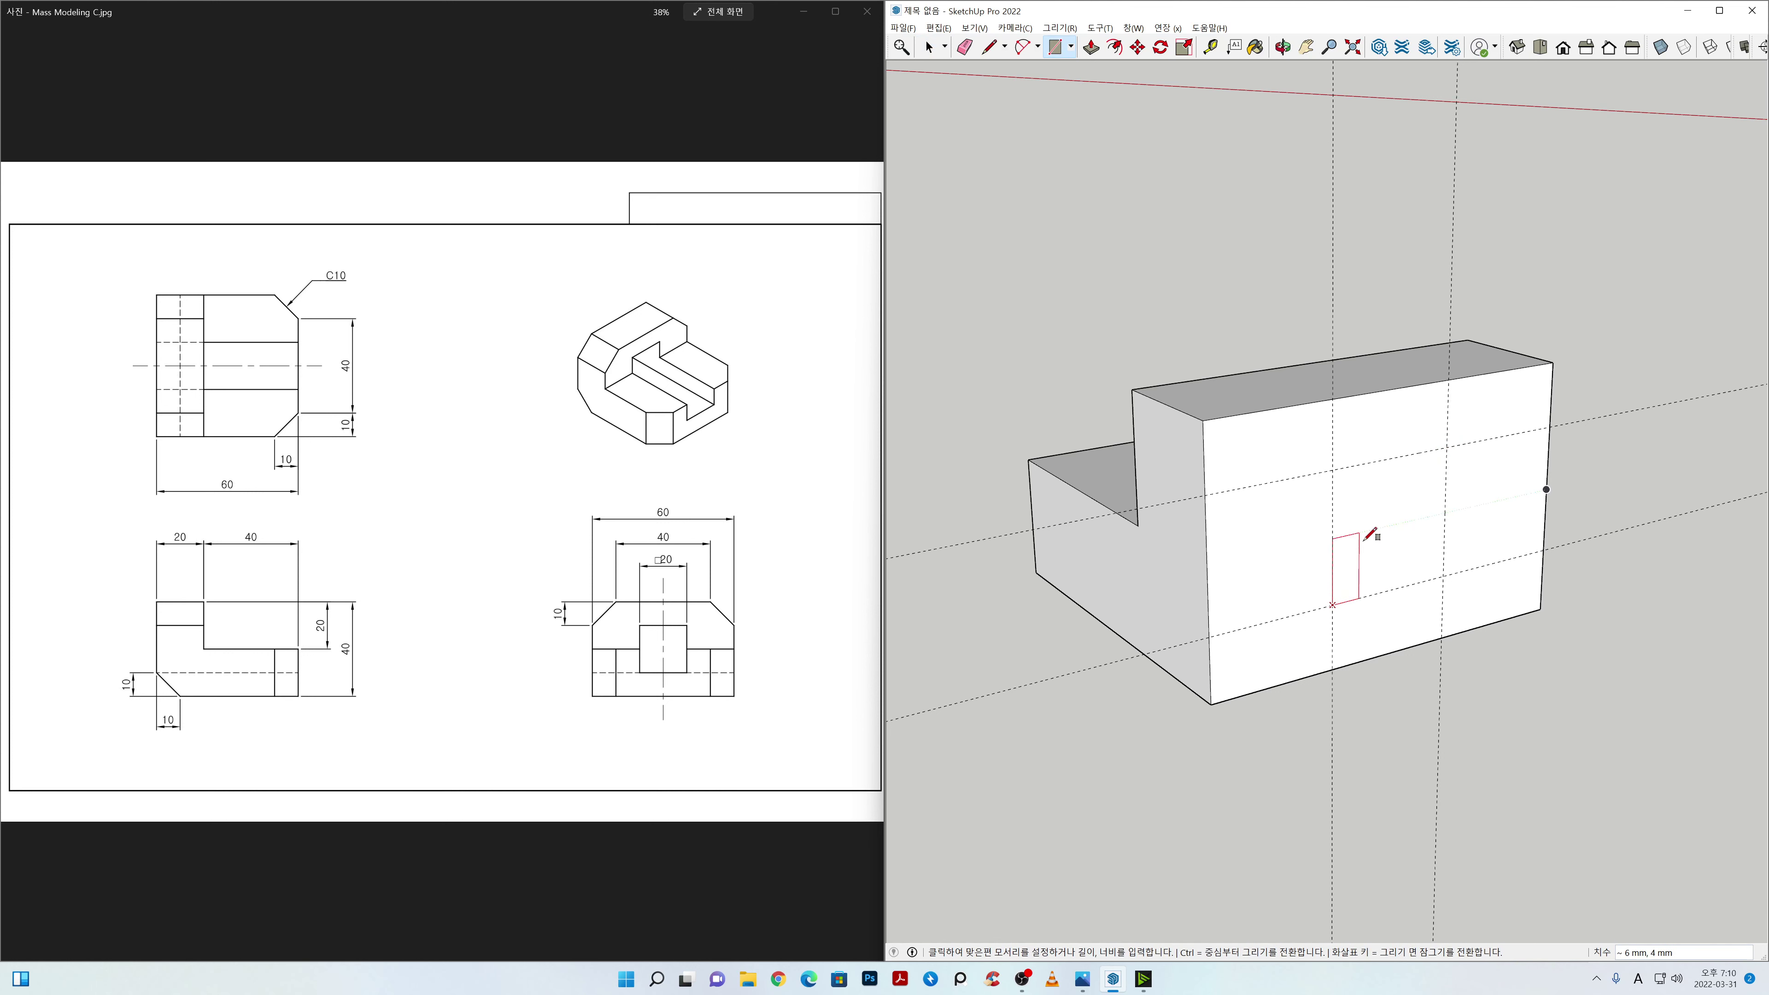
click(1448, 447)
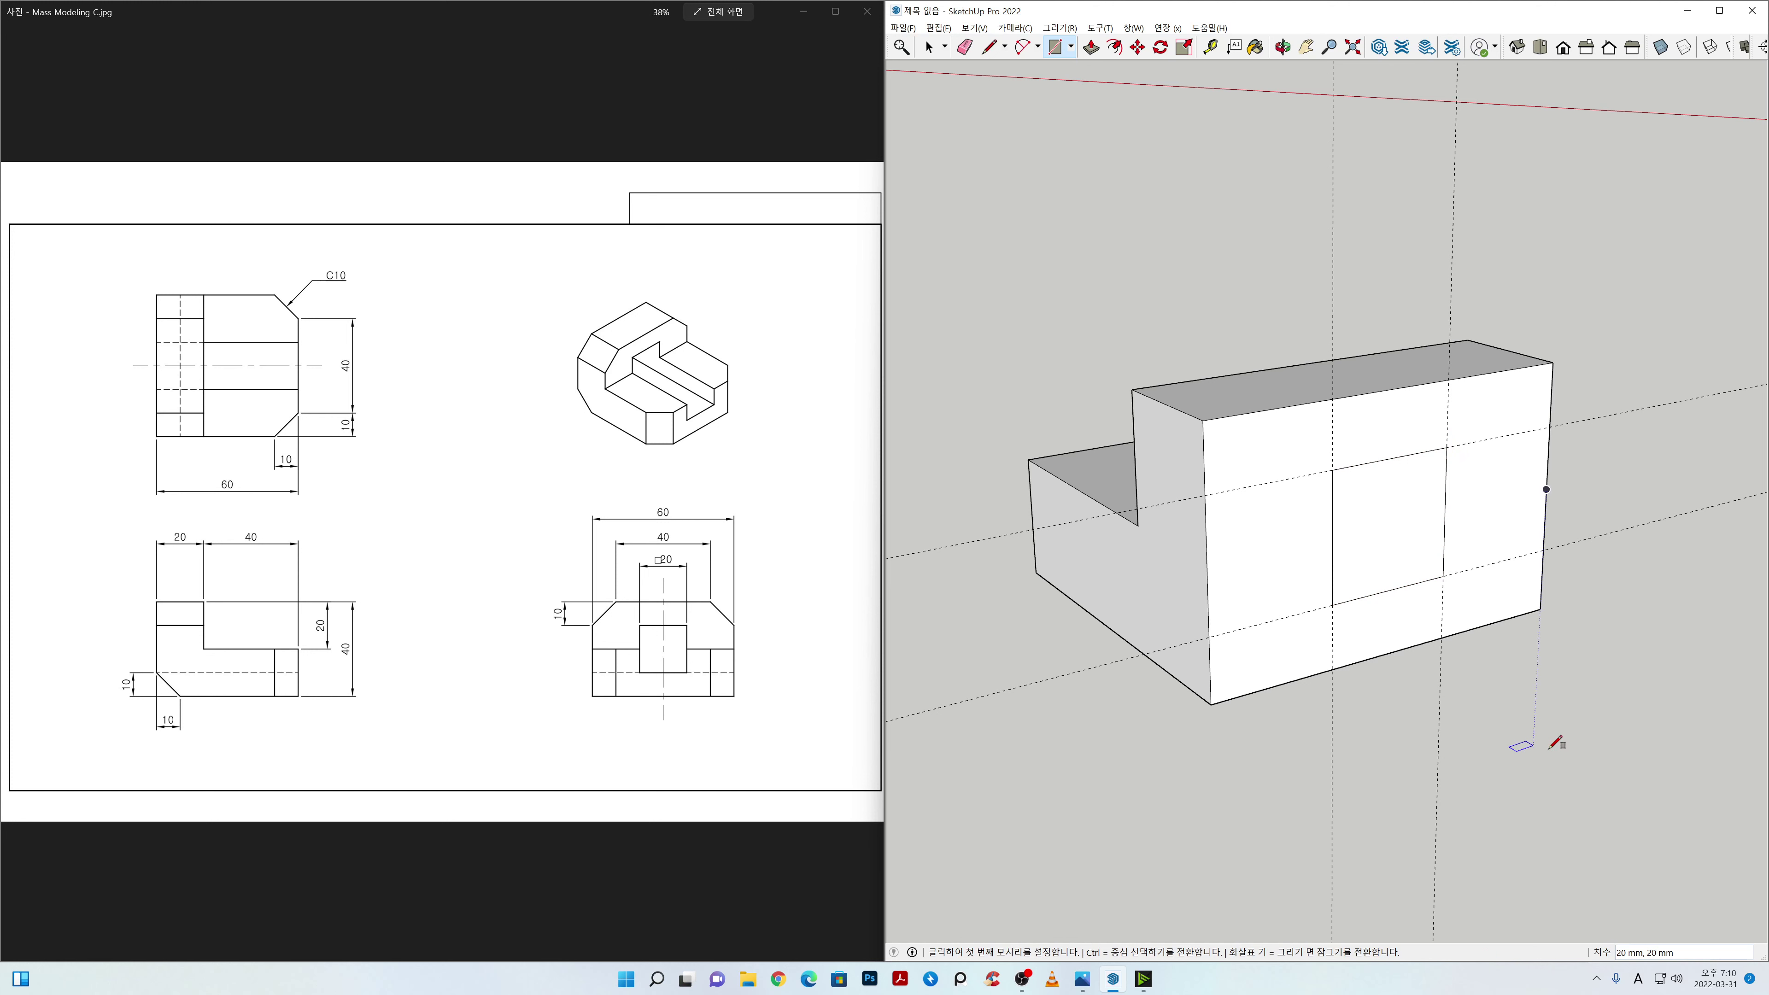
key(space)
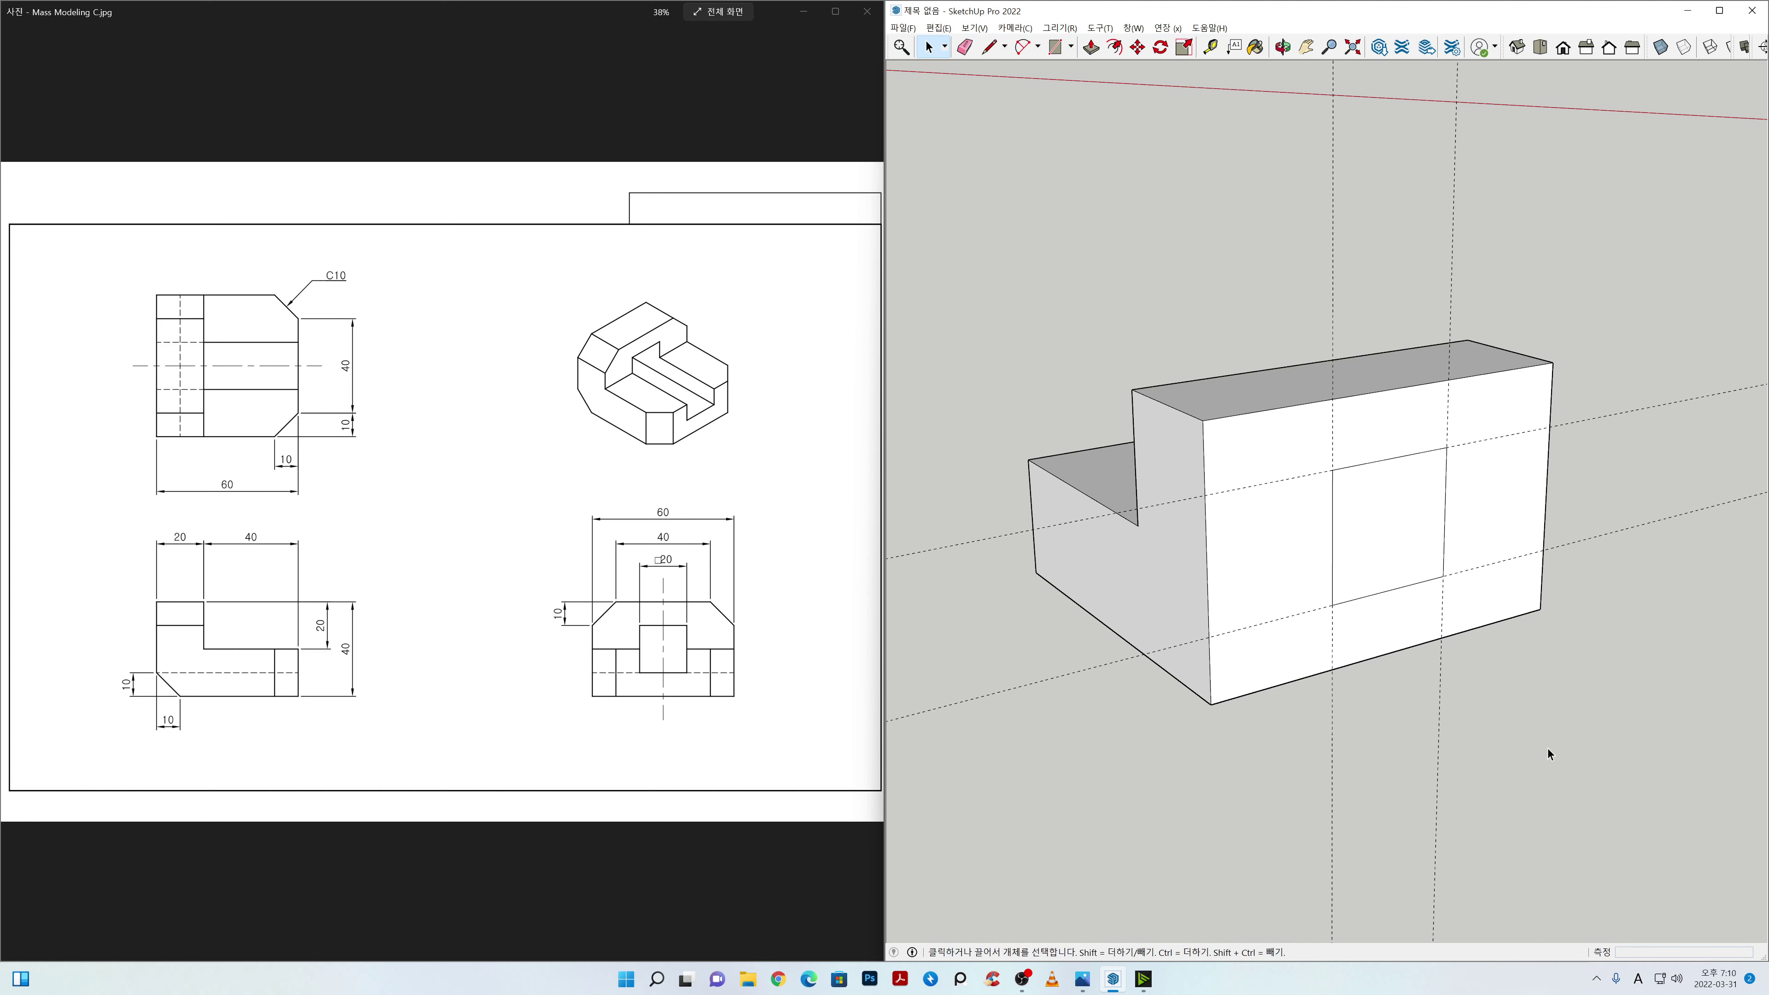
Step: Erase all four guides around the square on the tall rear face
key(e)
mouse_move(1469, 728)
mouse_down()
mouse_move(1370, 762)
mouse_move(1181, 770)
mouse_move(1019, 727)
mouse_move(931, 537)
mouse_up()
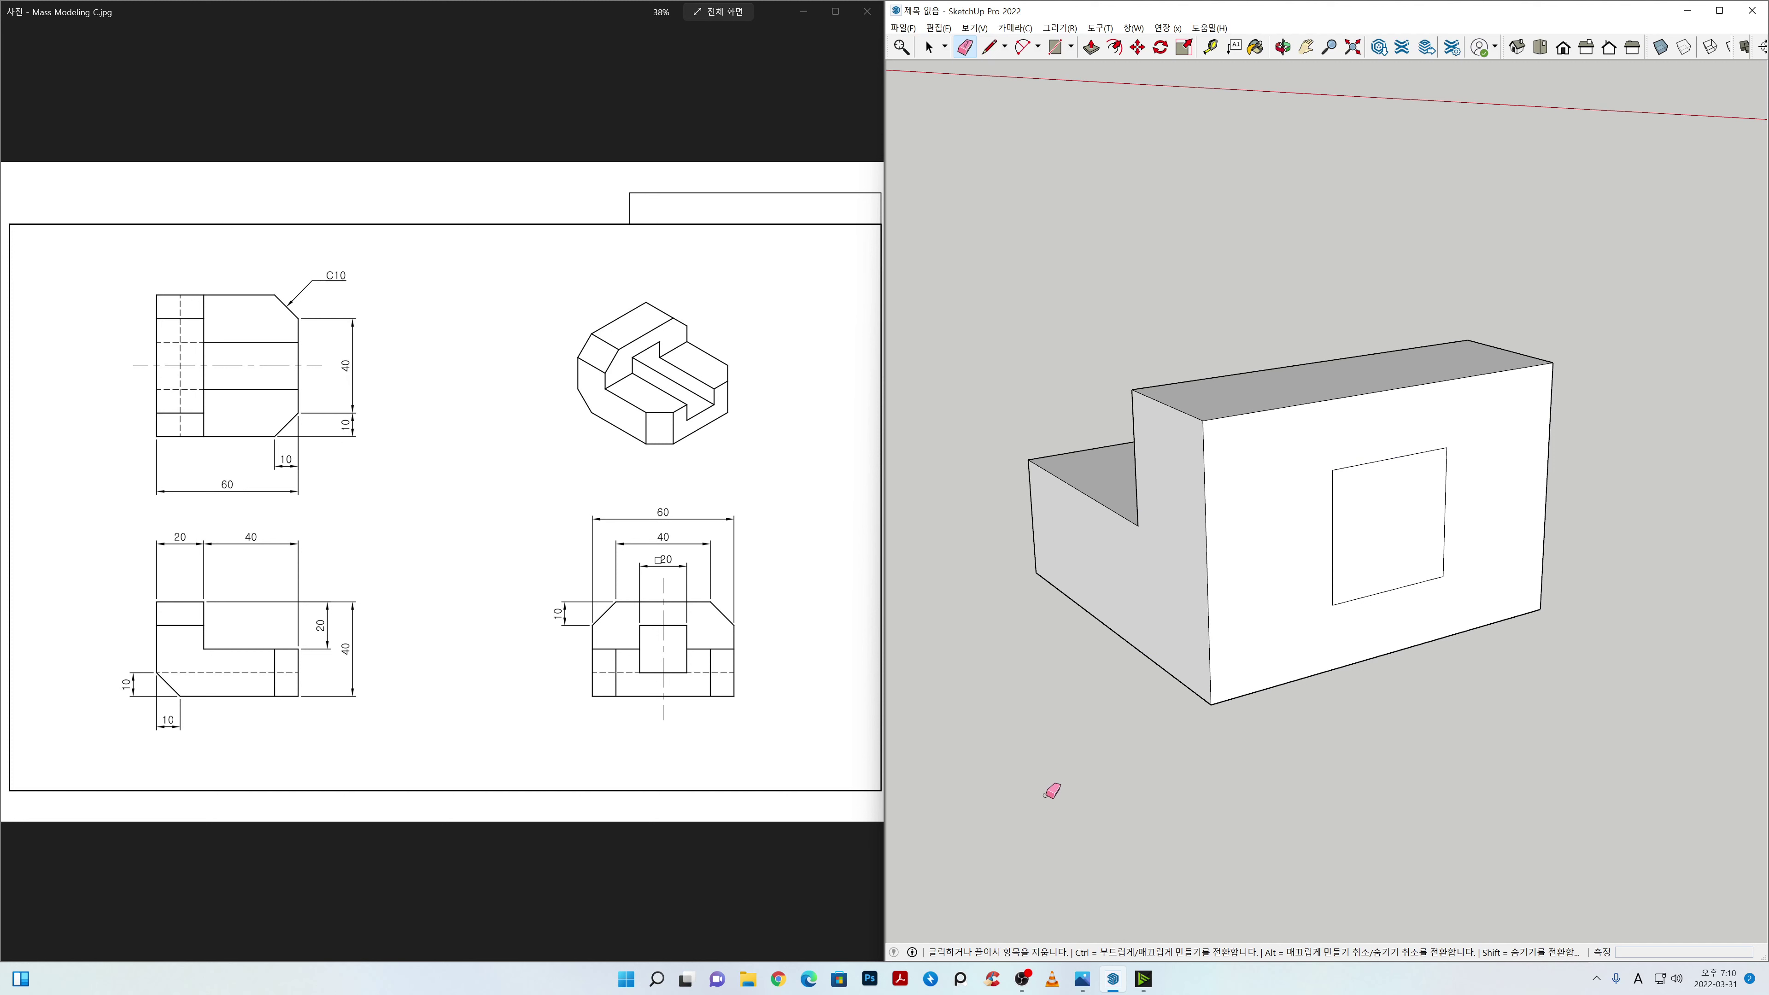
key(space)
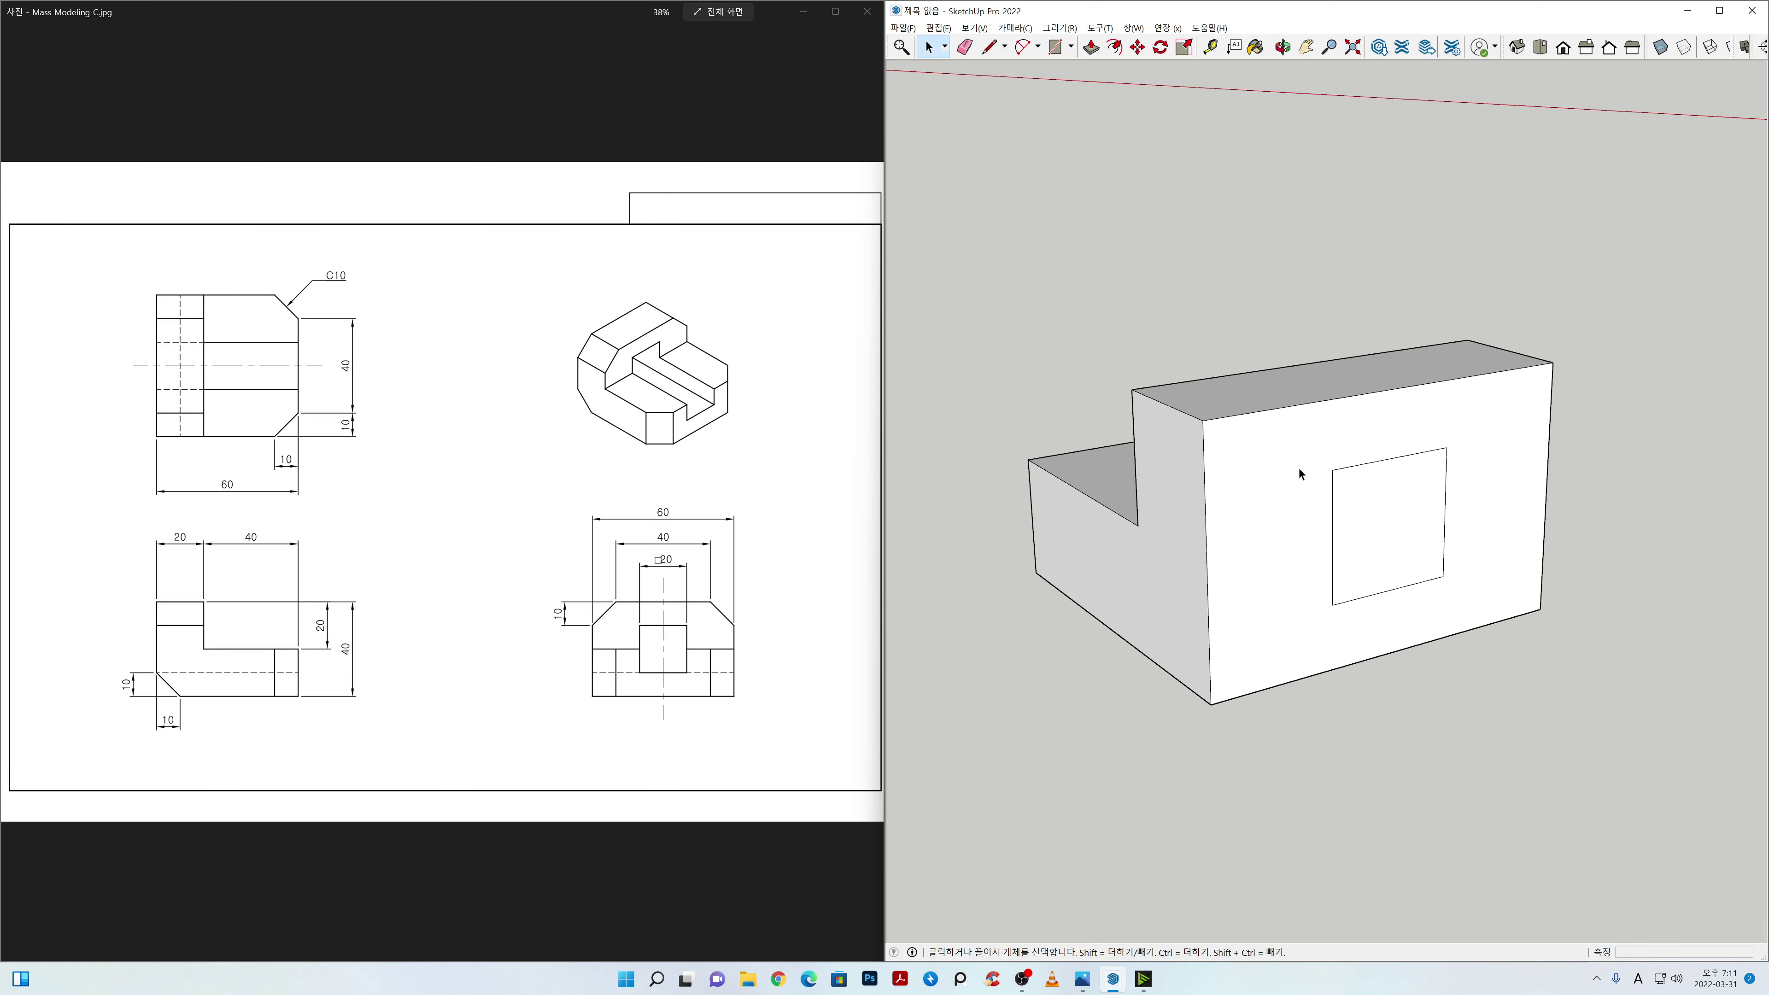
Step: Push the 20 mm square on the tall rear face 20 mm into the block
mouse_move(1185, 713)
middle_down()
mouse_move(1204, 680)
mouse_move(1252, 694)
middle_up()
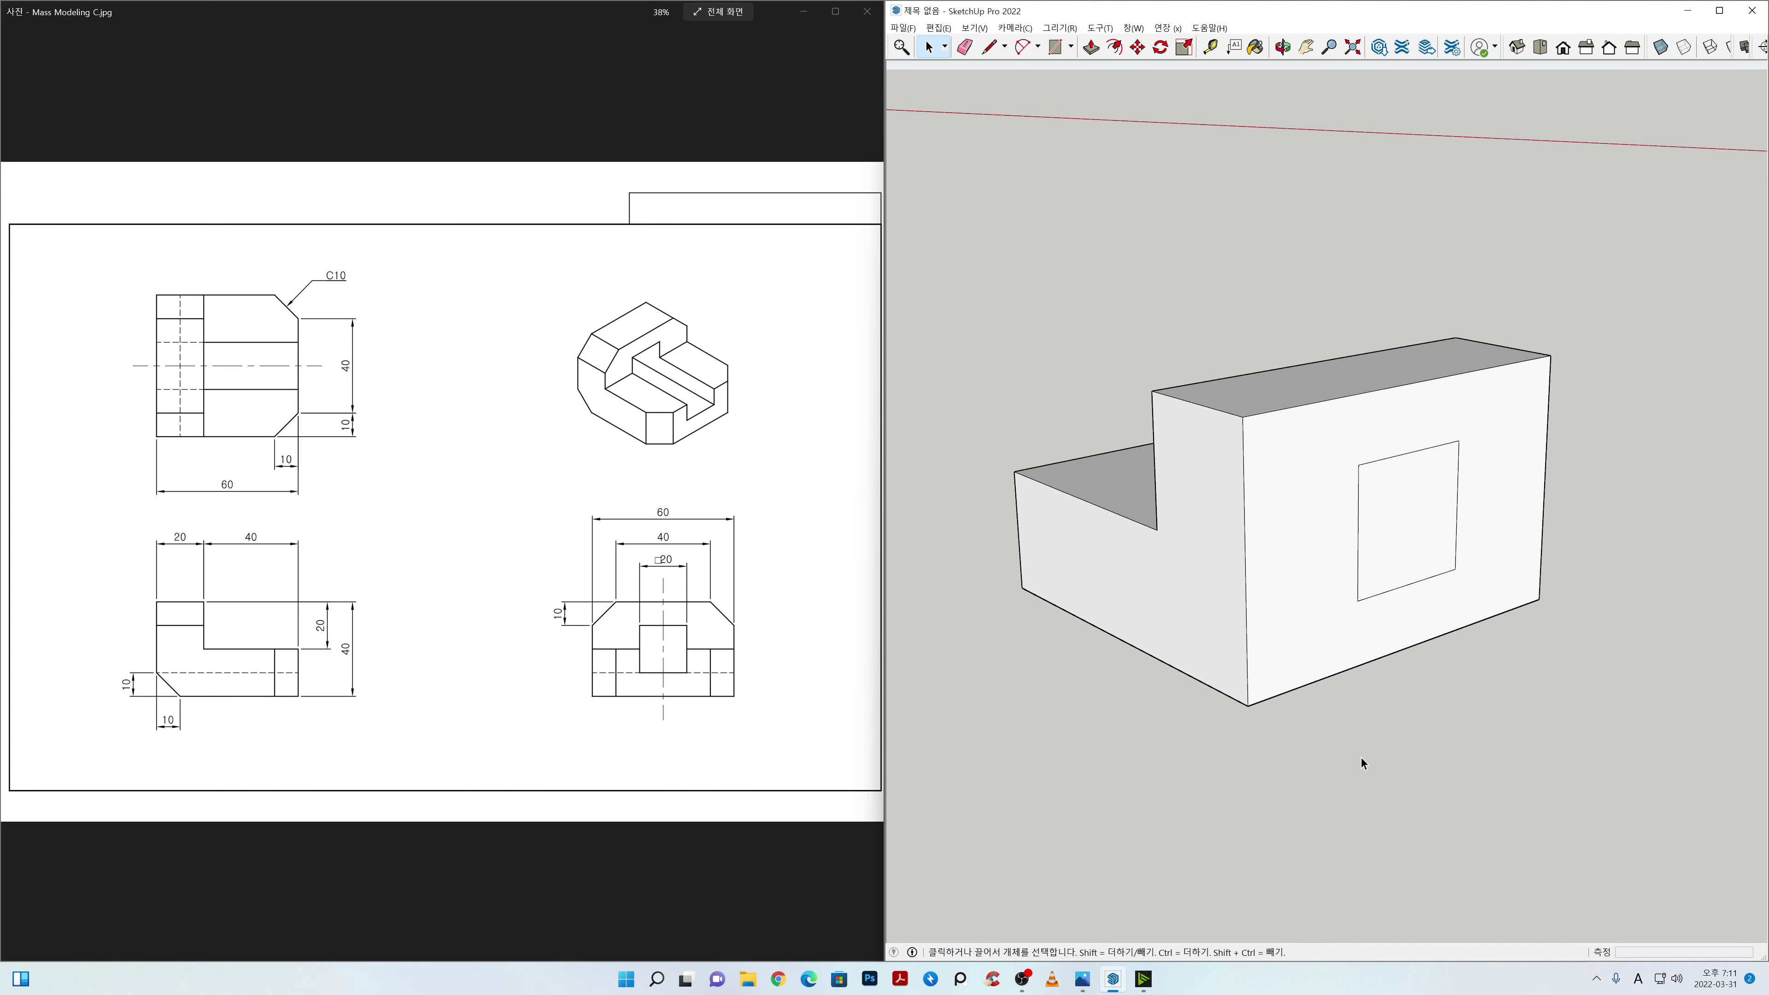
mouse_move(1362, 757)
middle_down()
mouse_move(1231, 743)
mouse_move(1212, 774)
mouse_move(1259, 780)
middle_up()
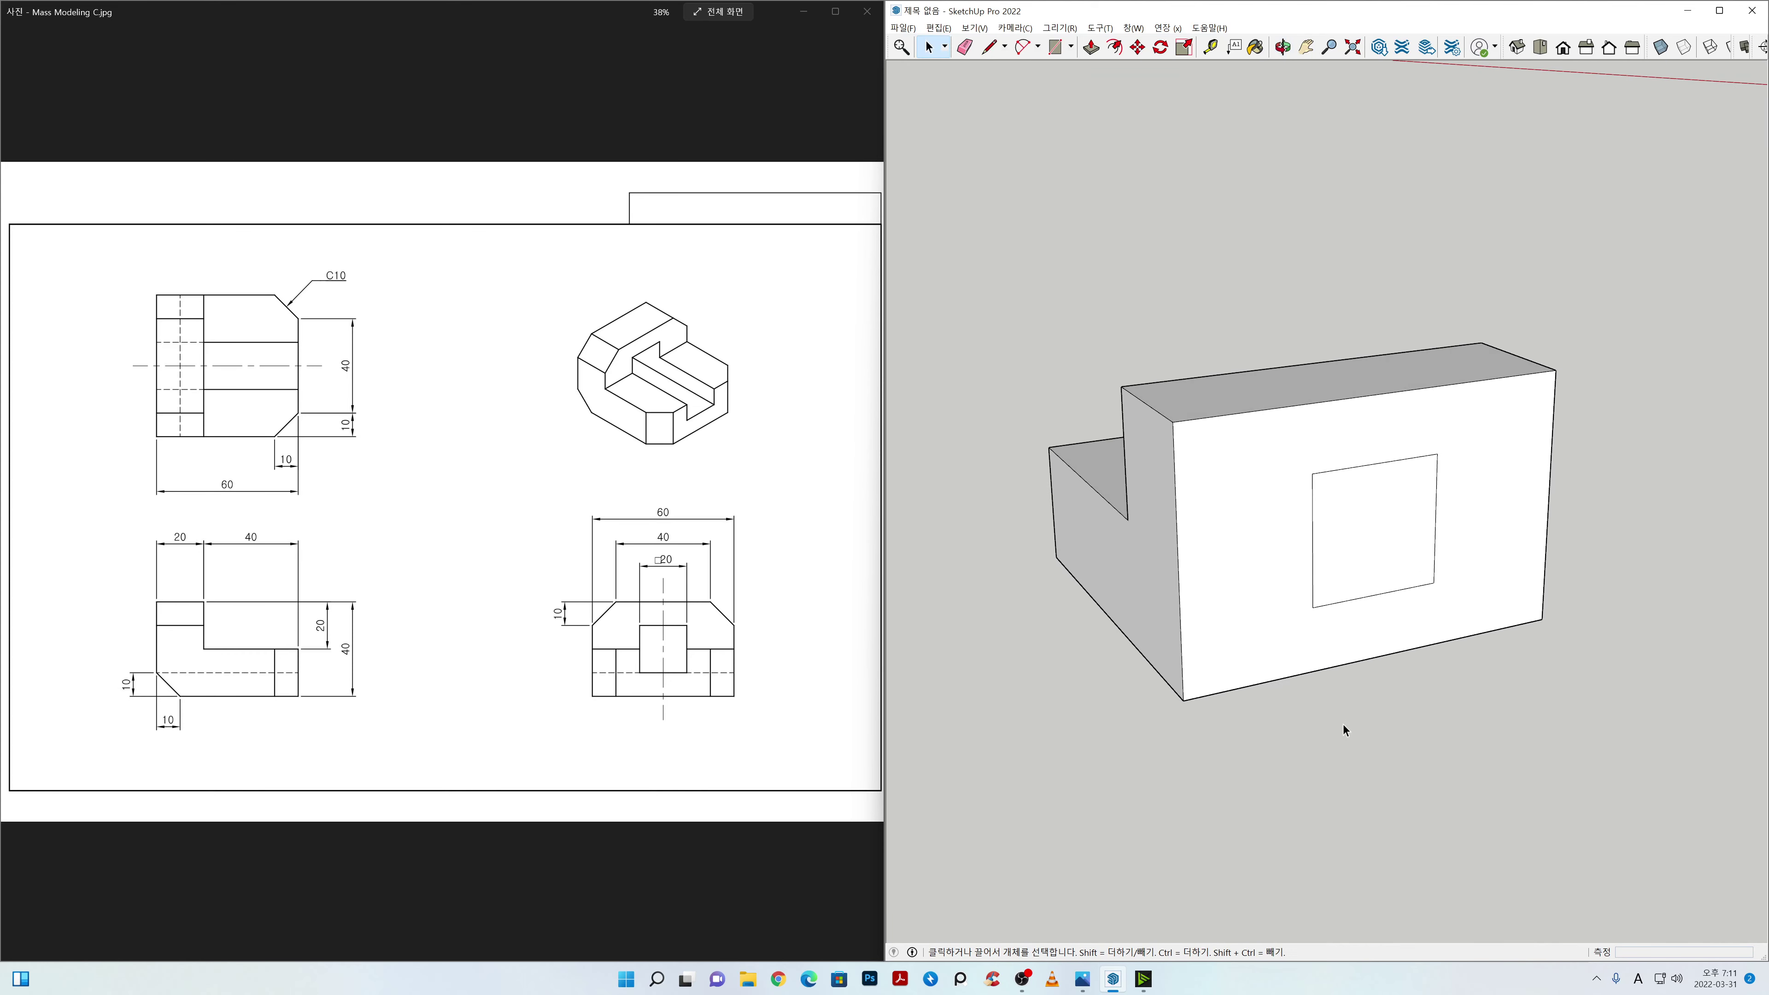
key(p)
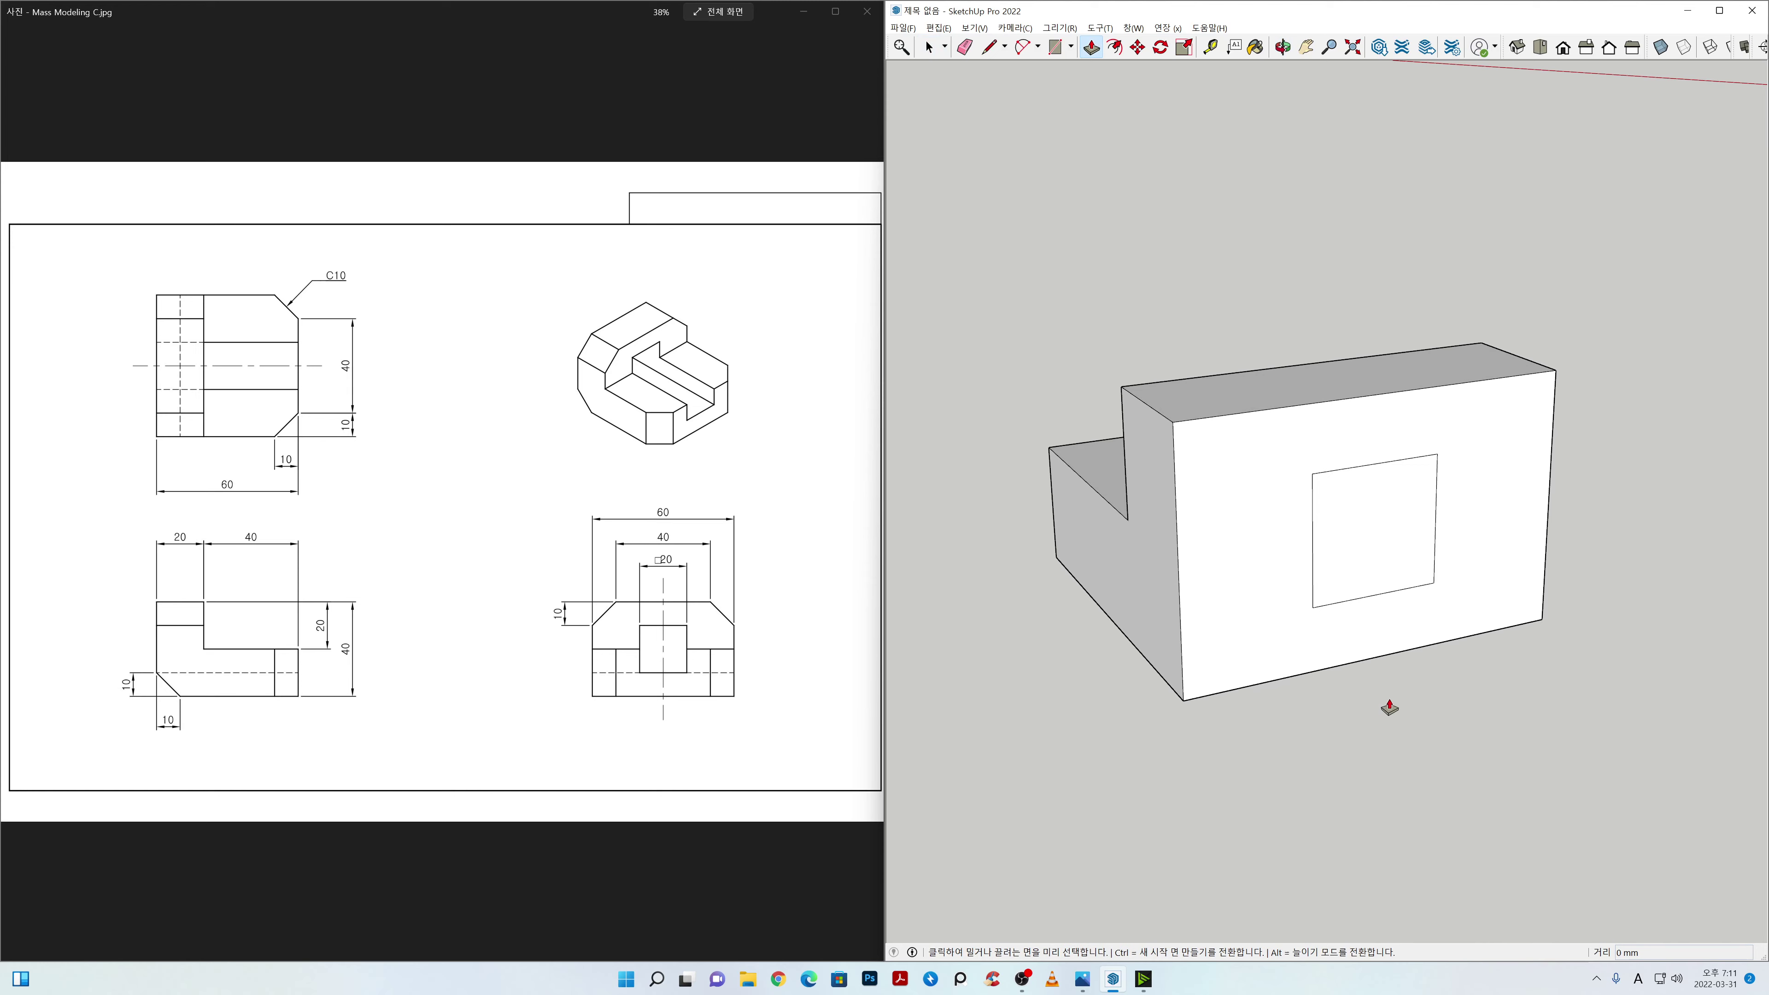
click(1388, 540)
click(1365, 516)
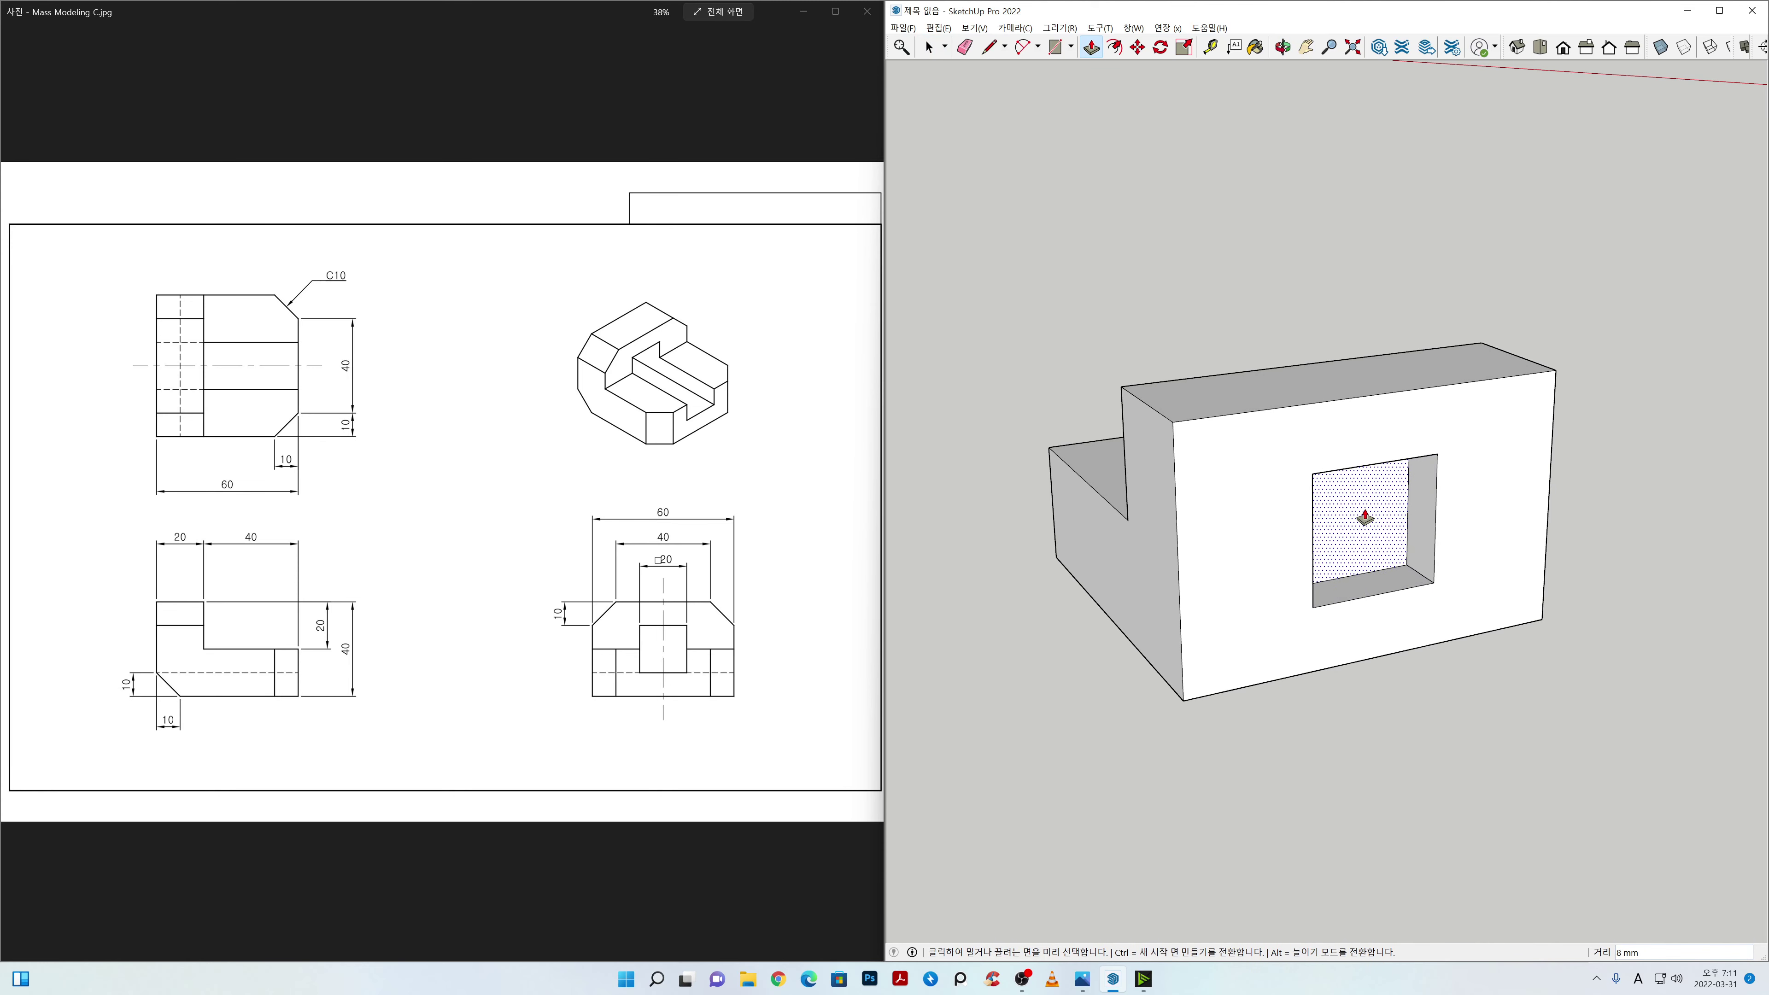
text(20)
key(Return)
key(space)
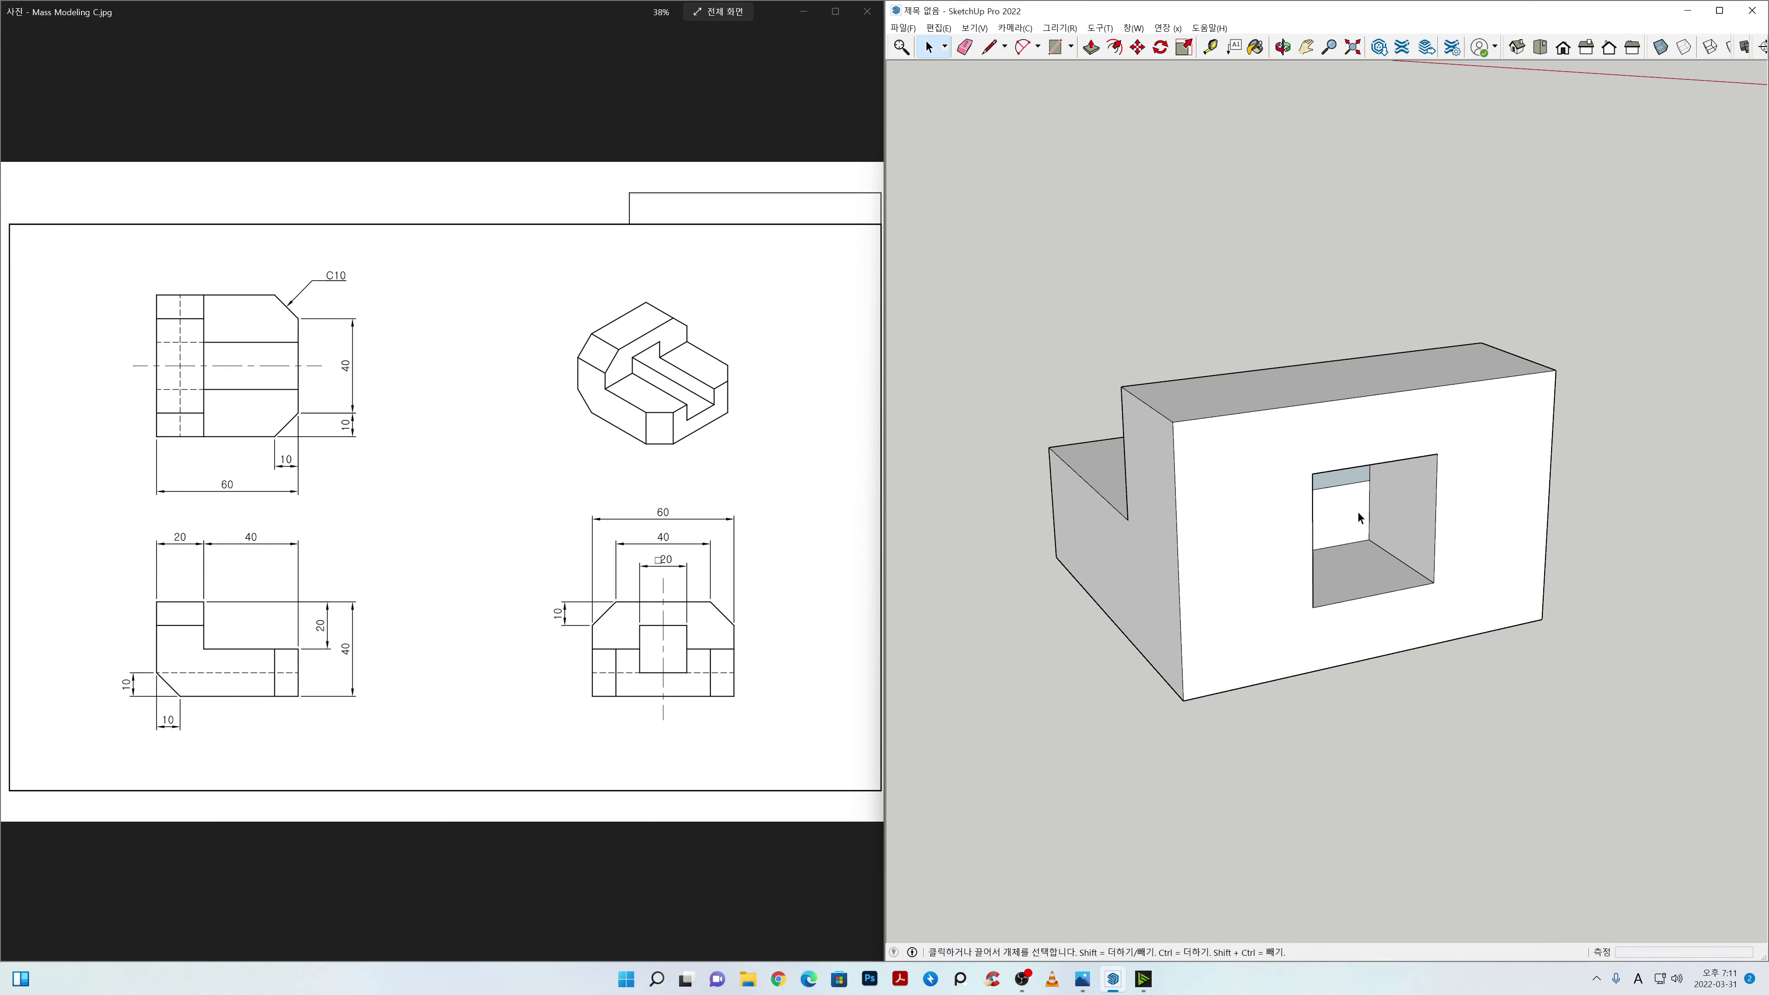
Step: Push the inner square face of the recess 40 mm further through the low front section to form the open channel
middle_drag(1370, 775, 1385, 708)
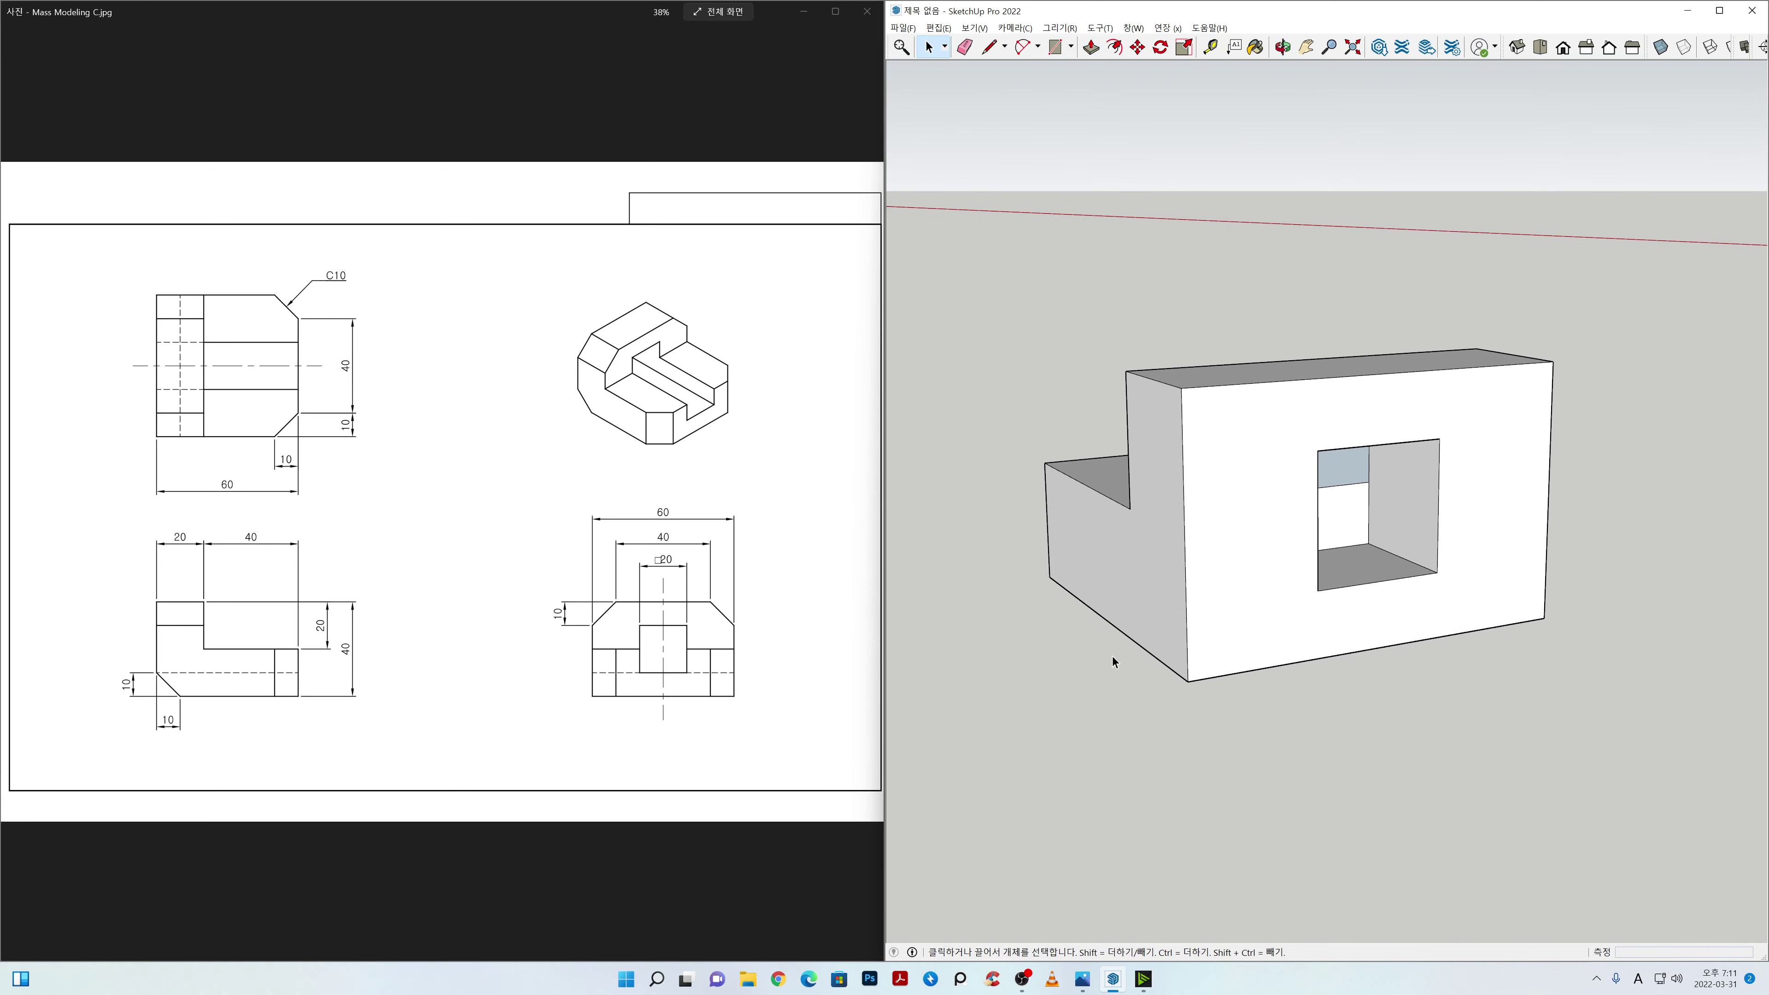
mouse_move(1112, 661)
middle_down()
mouse_move(1376, 644)
mouse_move(1564, 659)
mouse_move(1145, 715)
mouse_move(1481, 721)
mouse_move(1469, 742)
mouse_move(1336, 501)
middle_up()
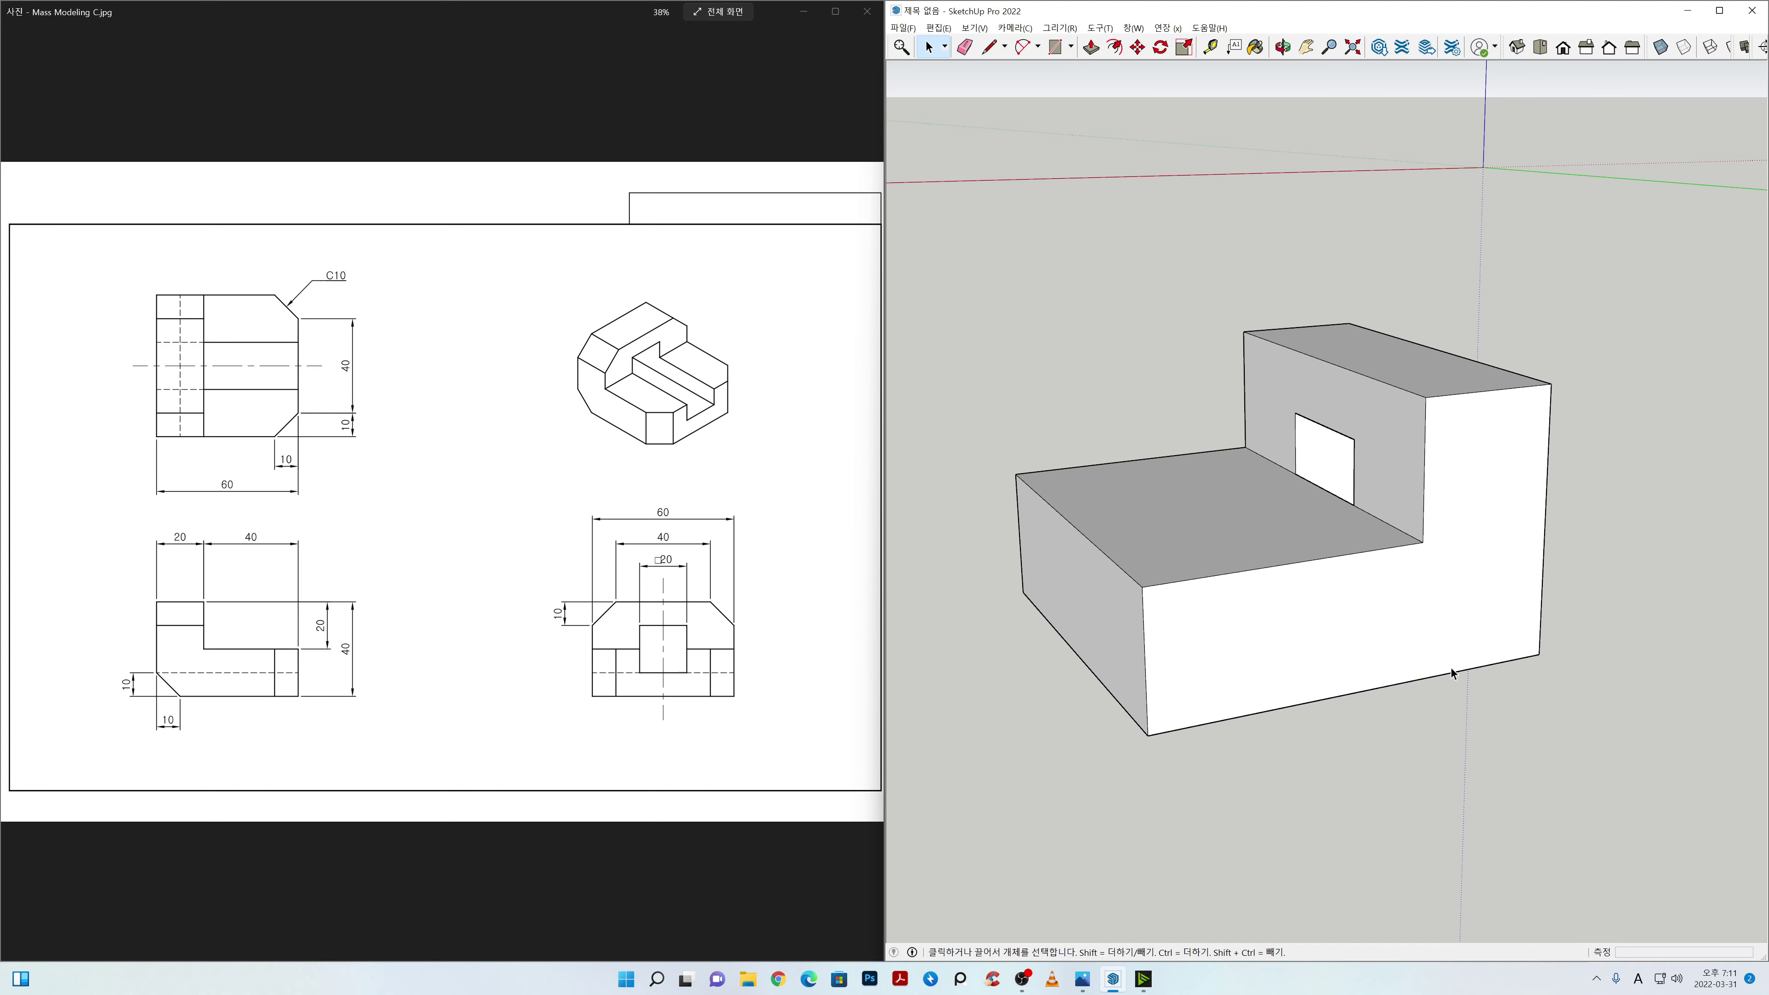
mouse_move(1645, 744)
middle_down()
mouse_move(1125, 750)
mouse_move(1486, 724)
mouse_move(1138, 727)
middle_up()
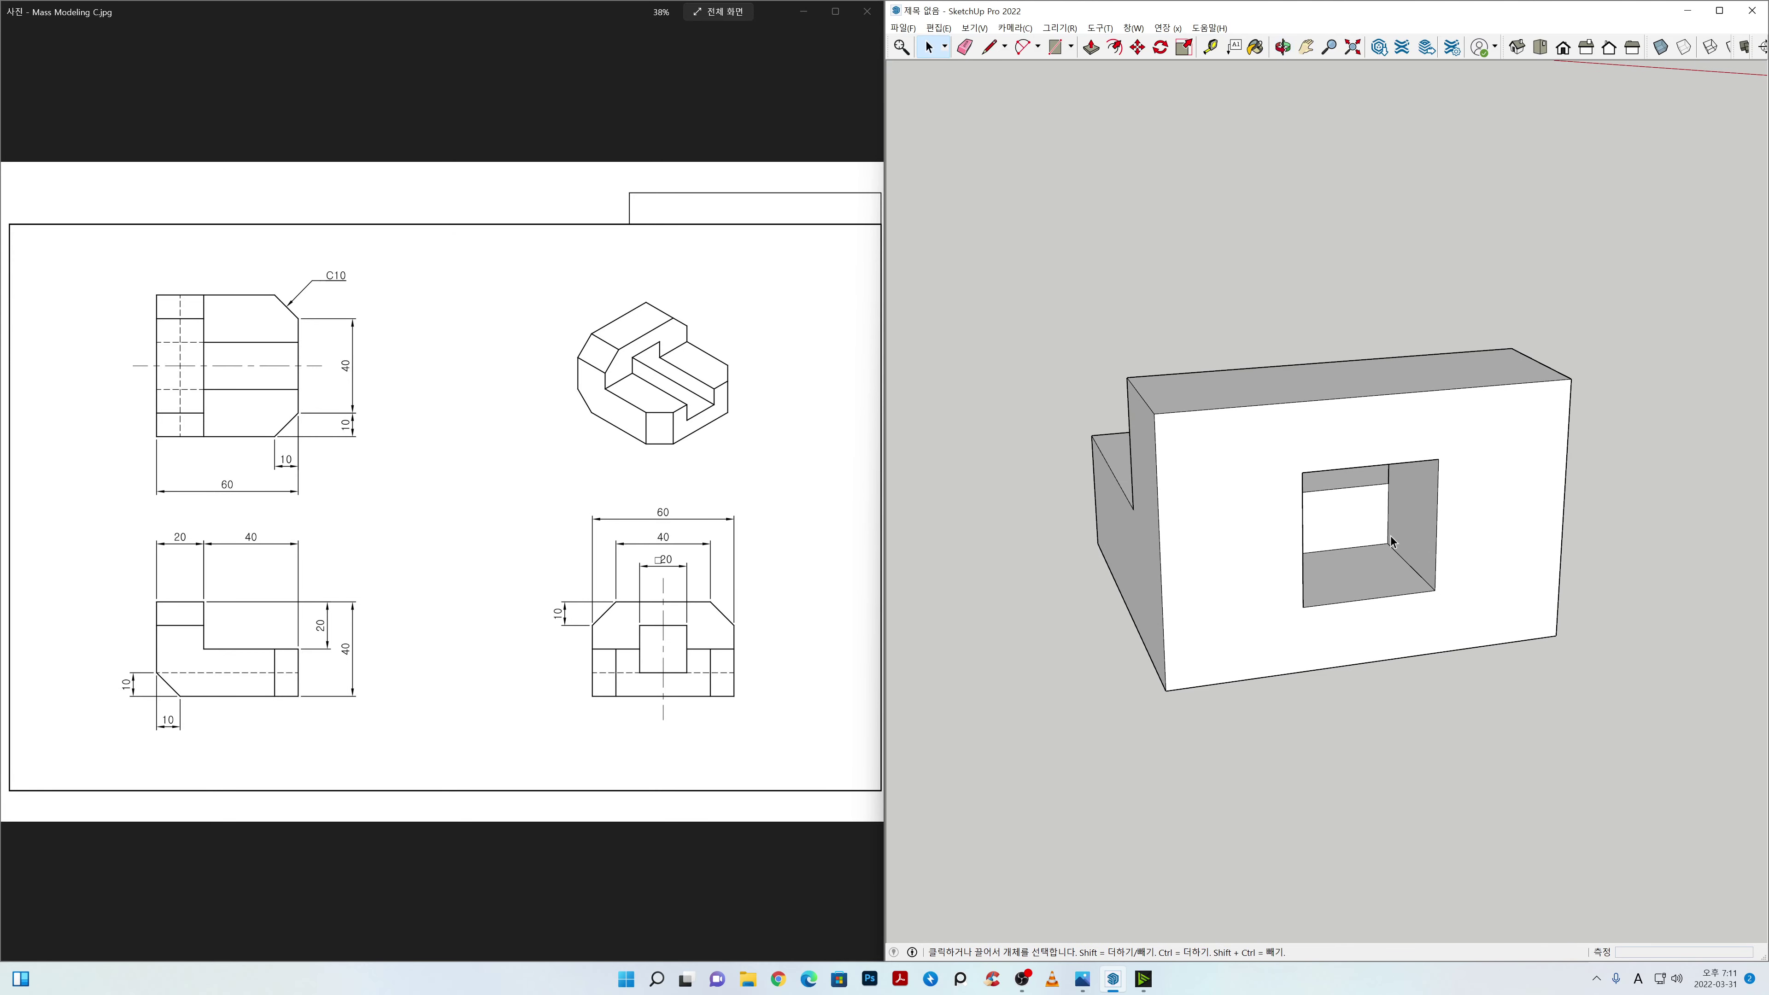
mouse_move(1432, 659)
middle_down()
mouse_move(1505, 759)
mouse_move(1490, 737)
middle_up()
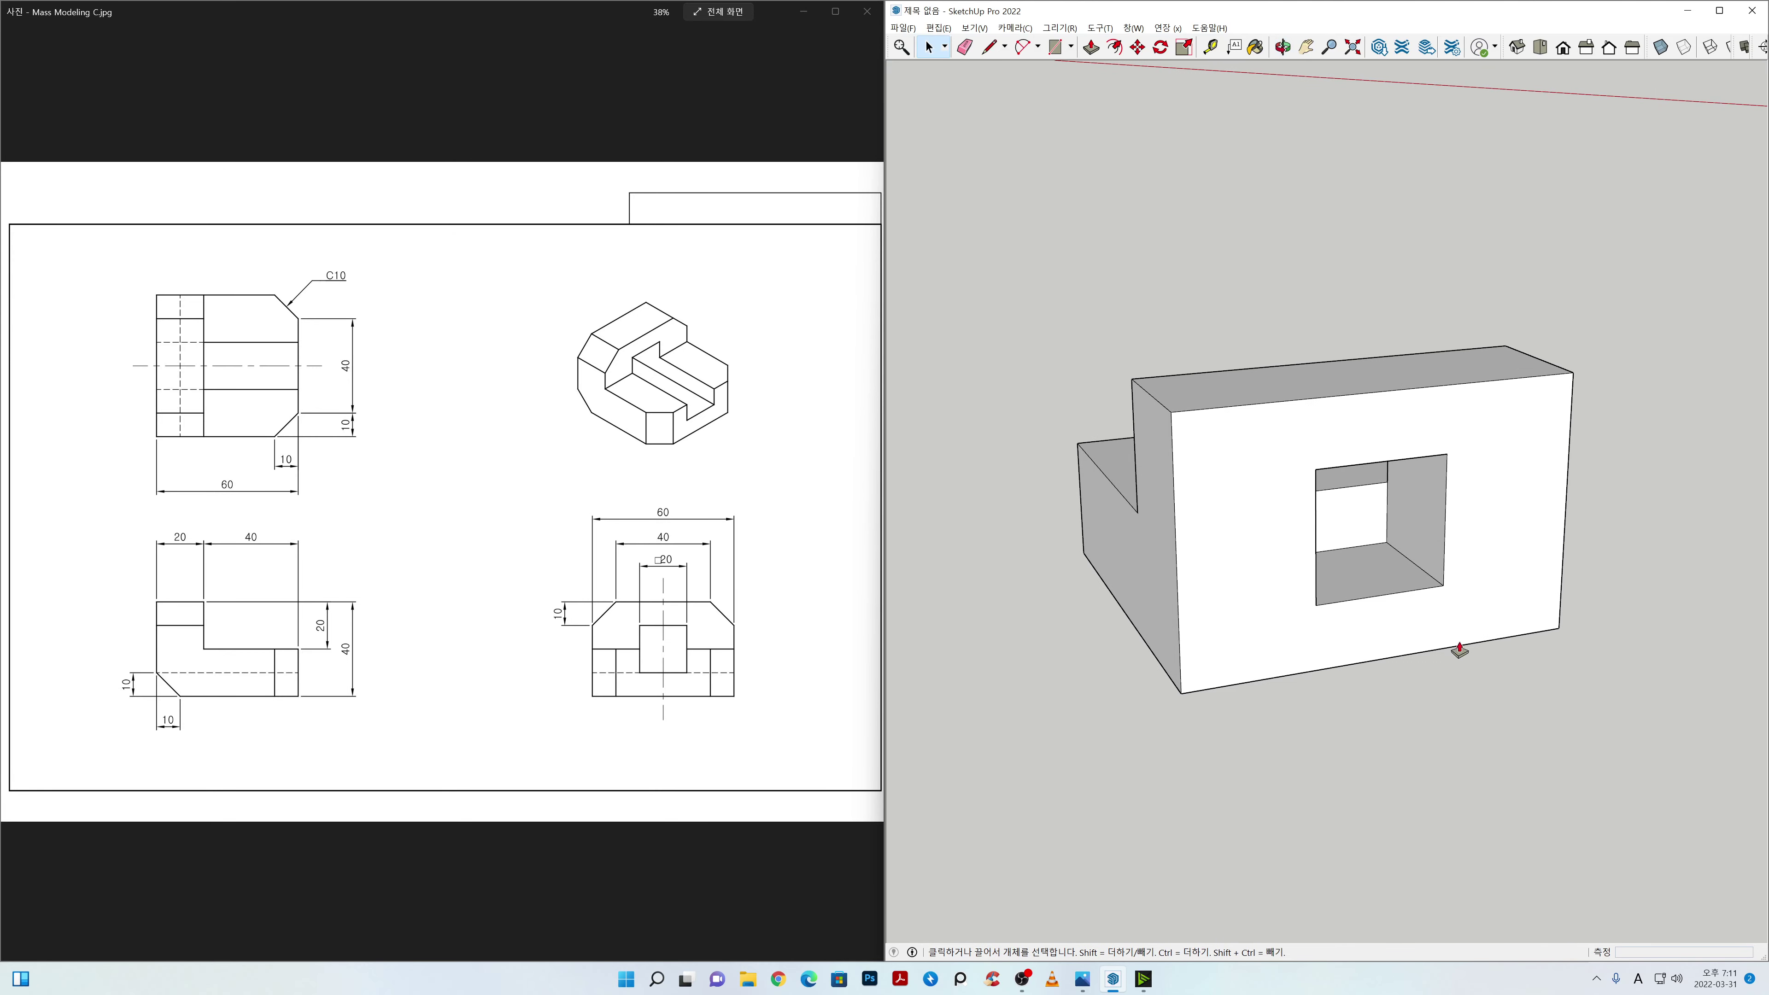
key(p)
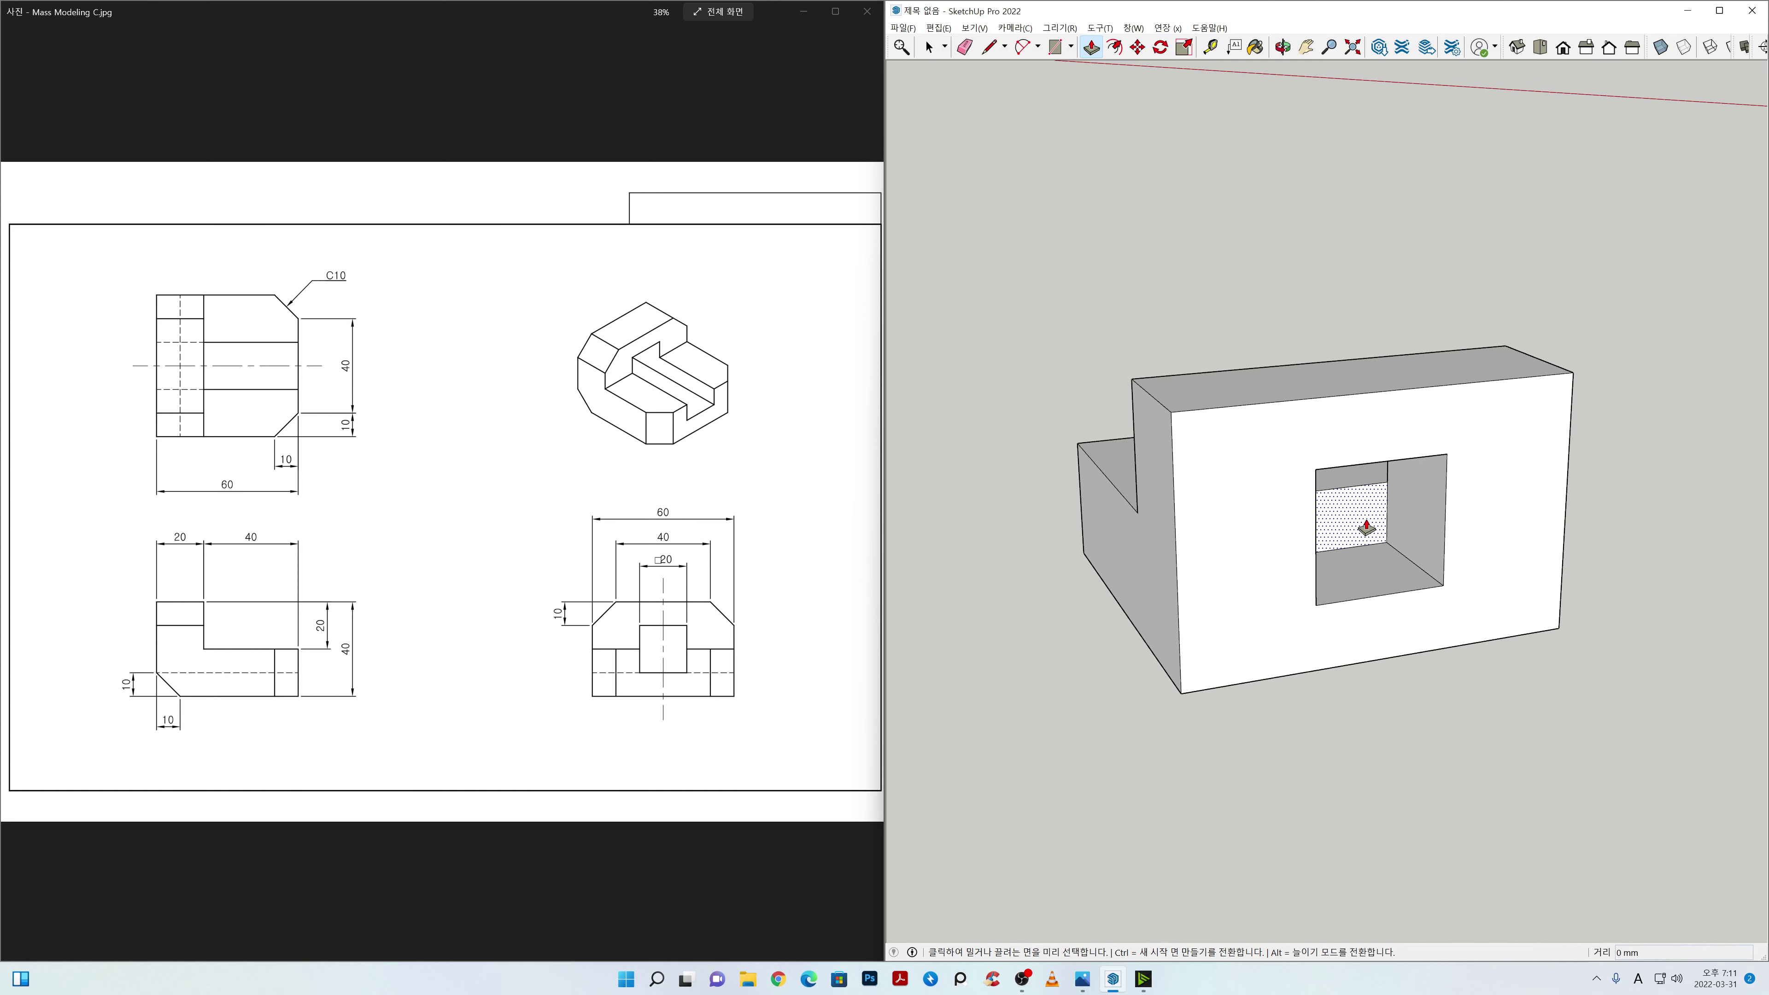
drag(1366, 527, 1354, 503)
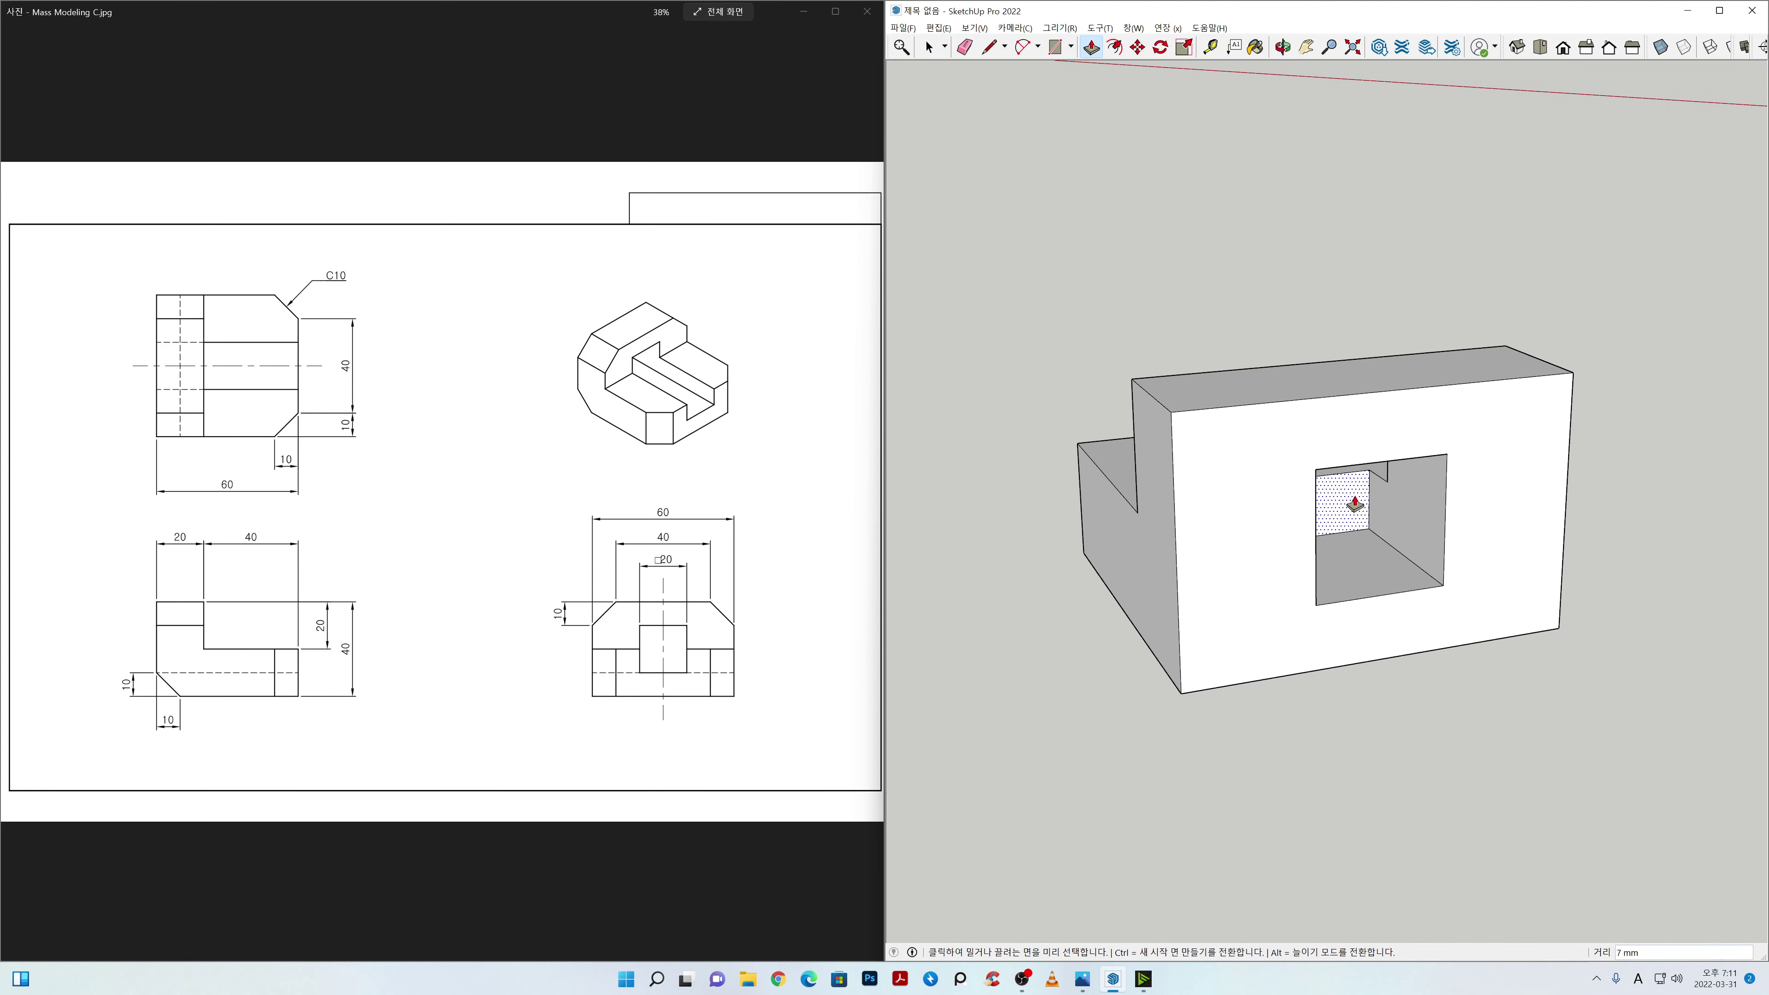
text(40)
key(Return)
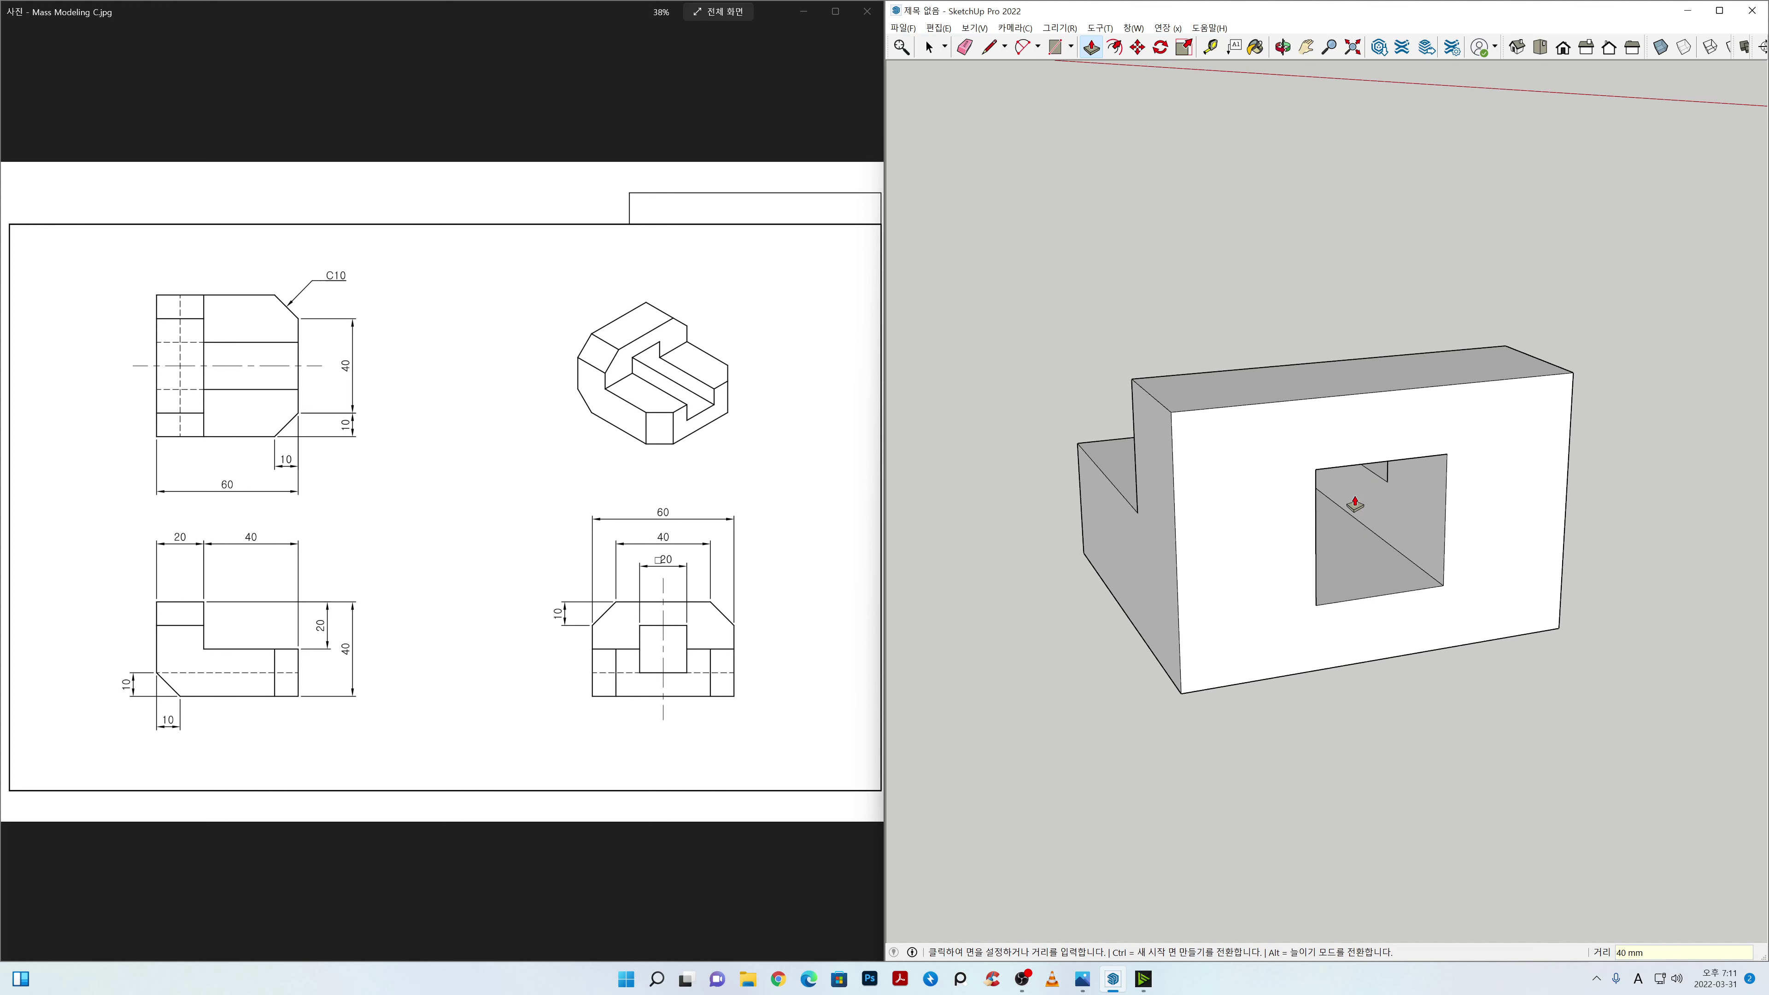
key(space)
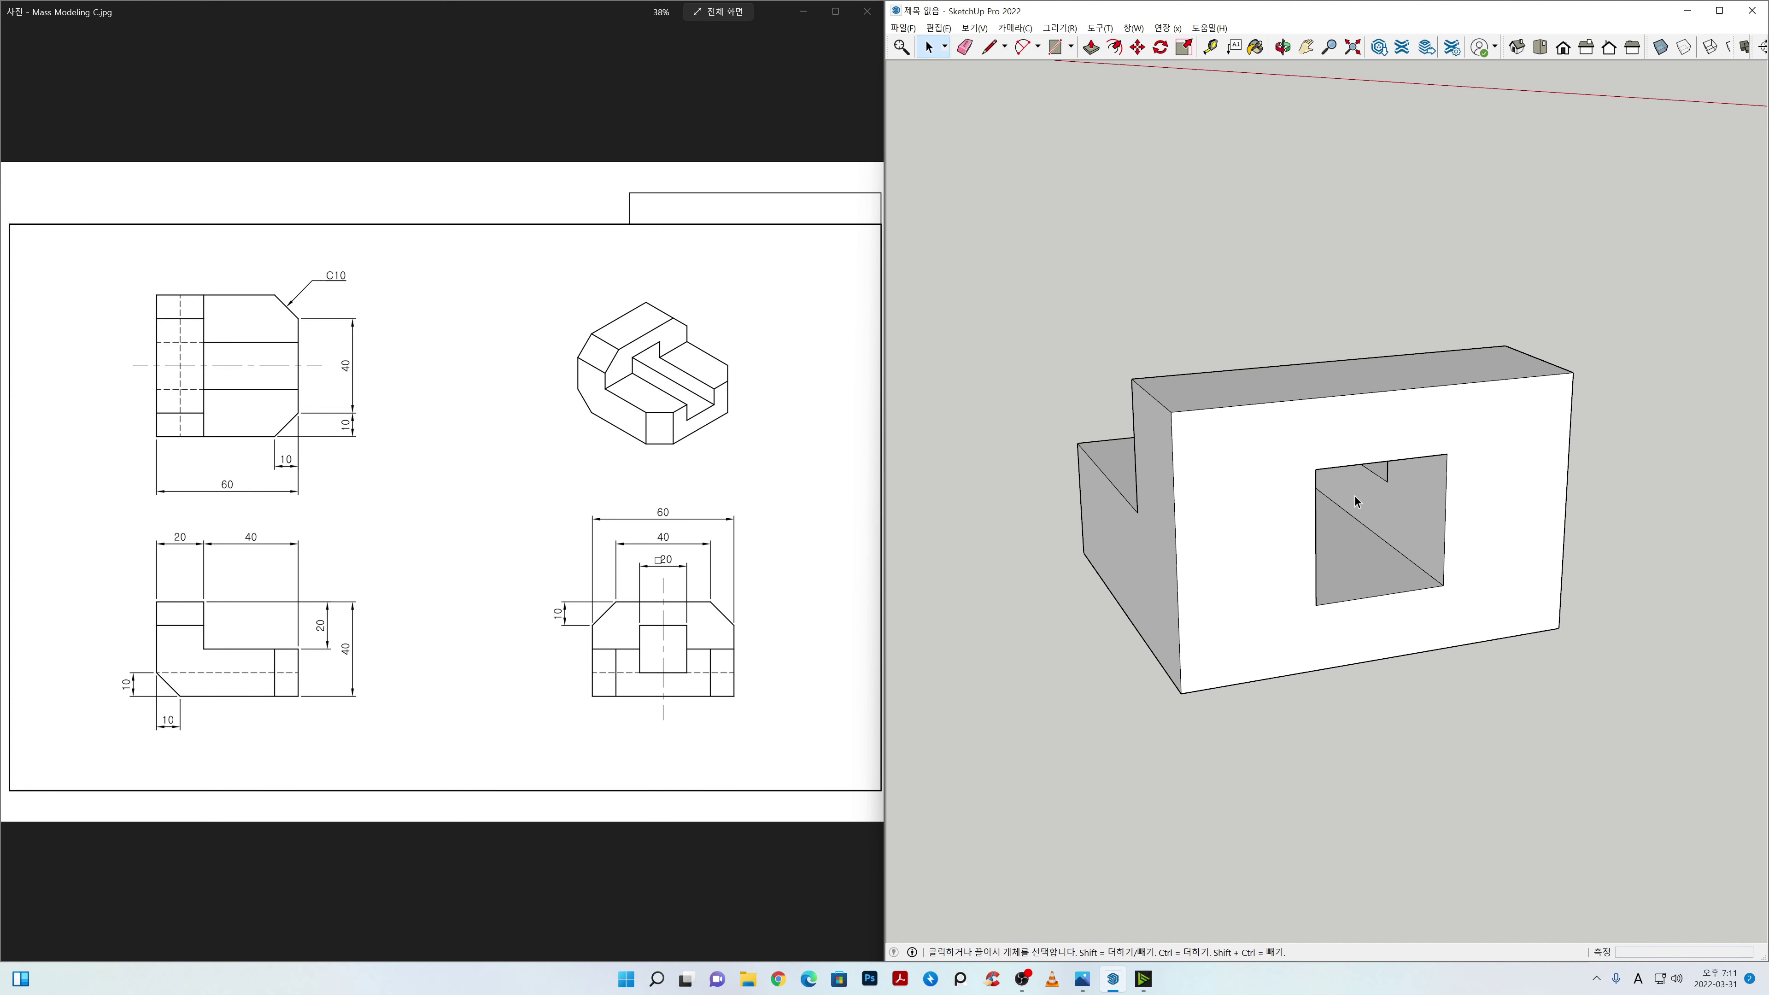
Step: Place two guides on the L-shaped side face, 10 mm above its bottom edge and 10 mm in from its rear vertical edge
mouse_move(1615, 734)
middle_down()
mouse_move(1615, 785)
mouse_move(1507, 671)
mouse_move(1335, 672)
mouse_move(1363, 648)
middle_up()
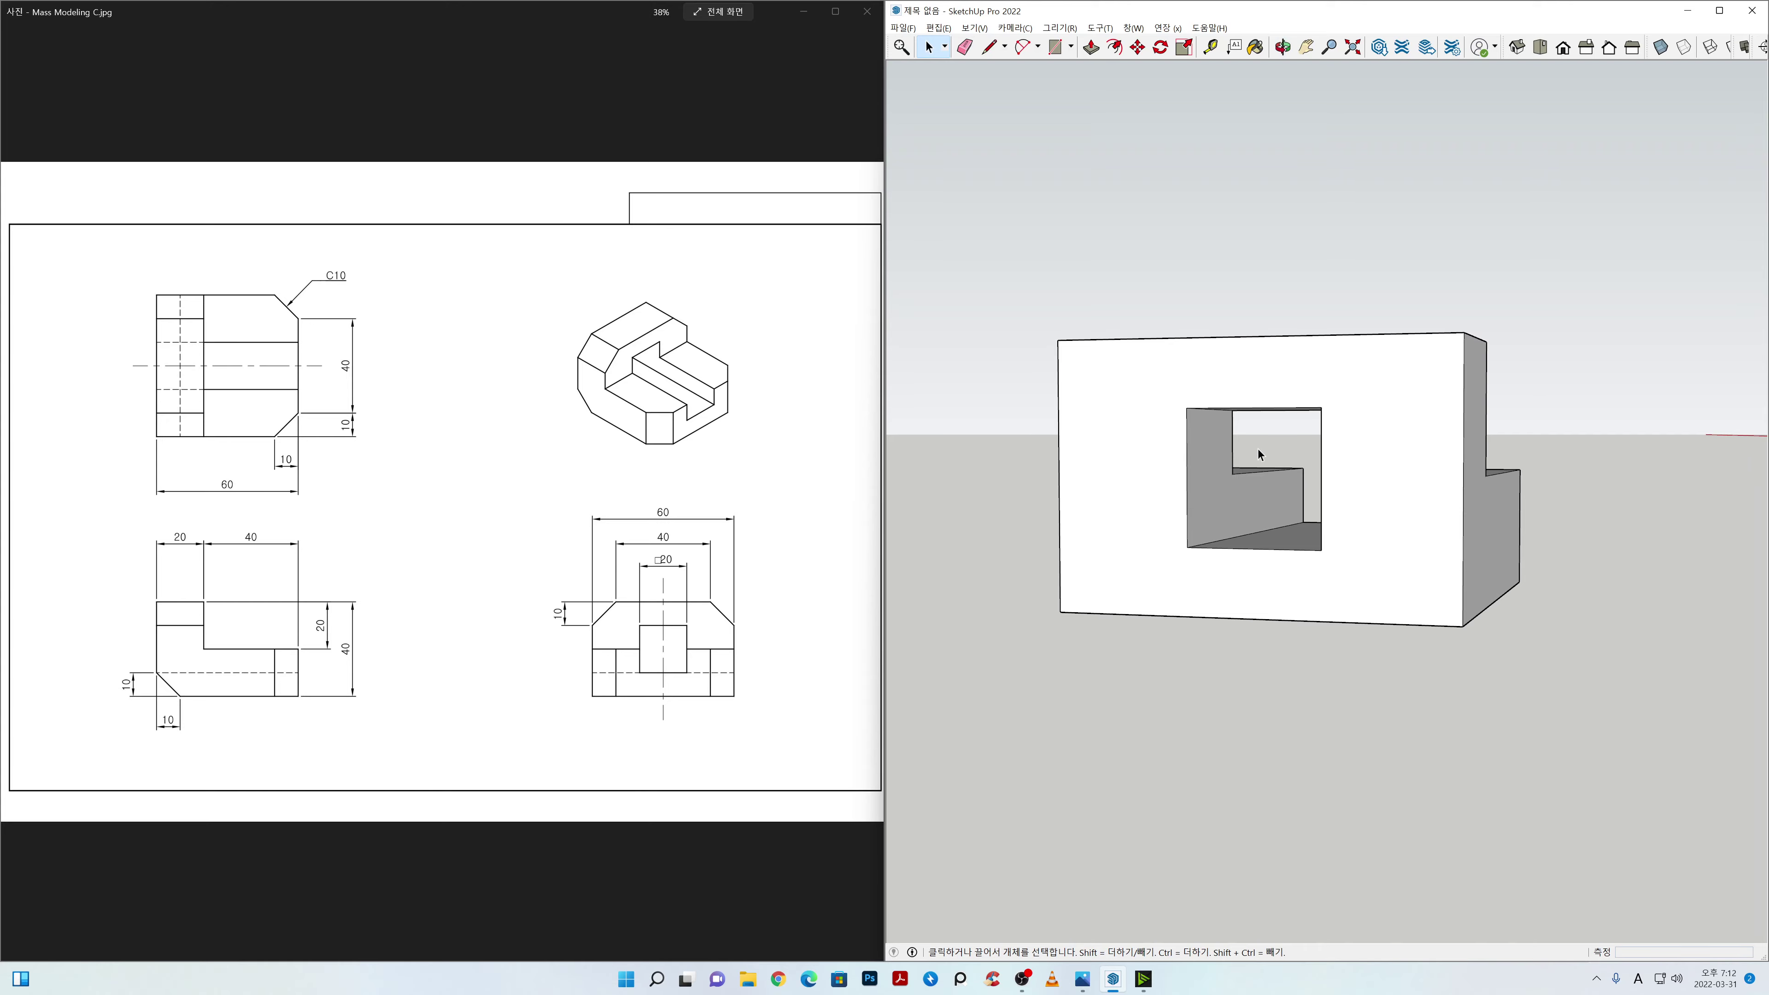
mouse_move(1563, 524)
middle_down()
mouse_move(1580, 605)
mouse_move(1559, 644)
mouse_move(1256, 644)
mouse_move(1372, 655)
mouse_move(1350, 696)
mouse_move(1426, 868)
middle_up()
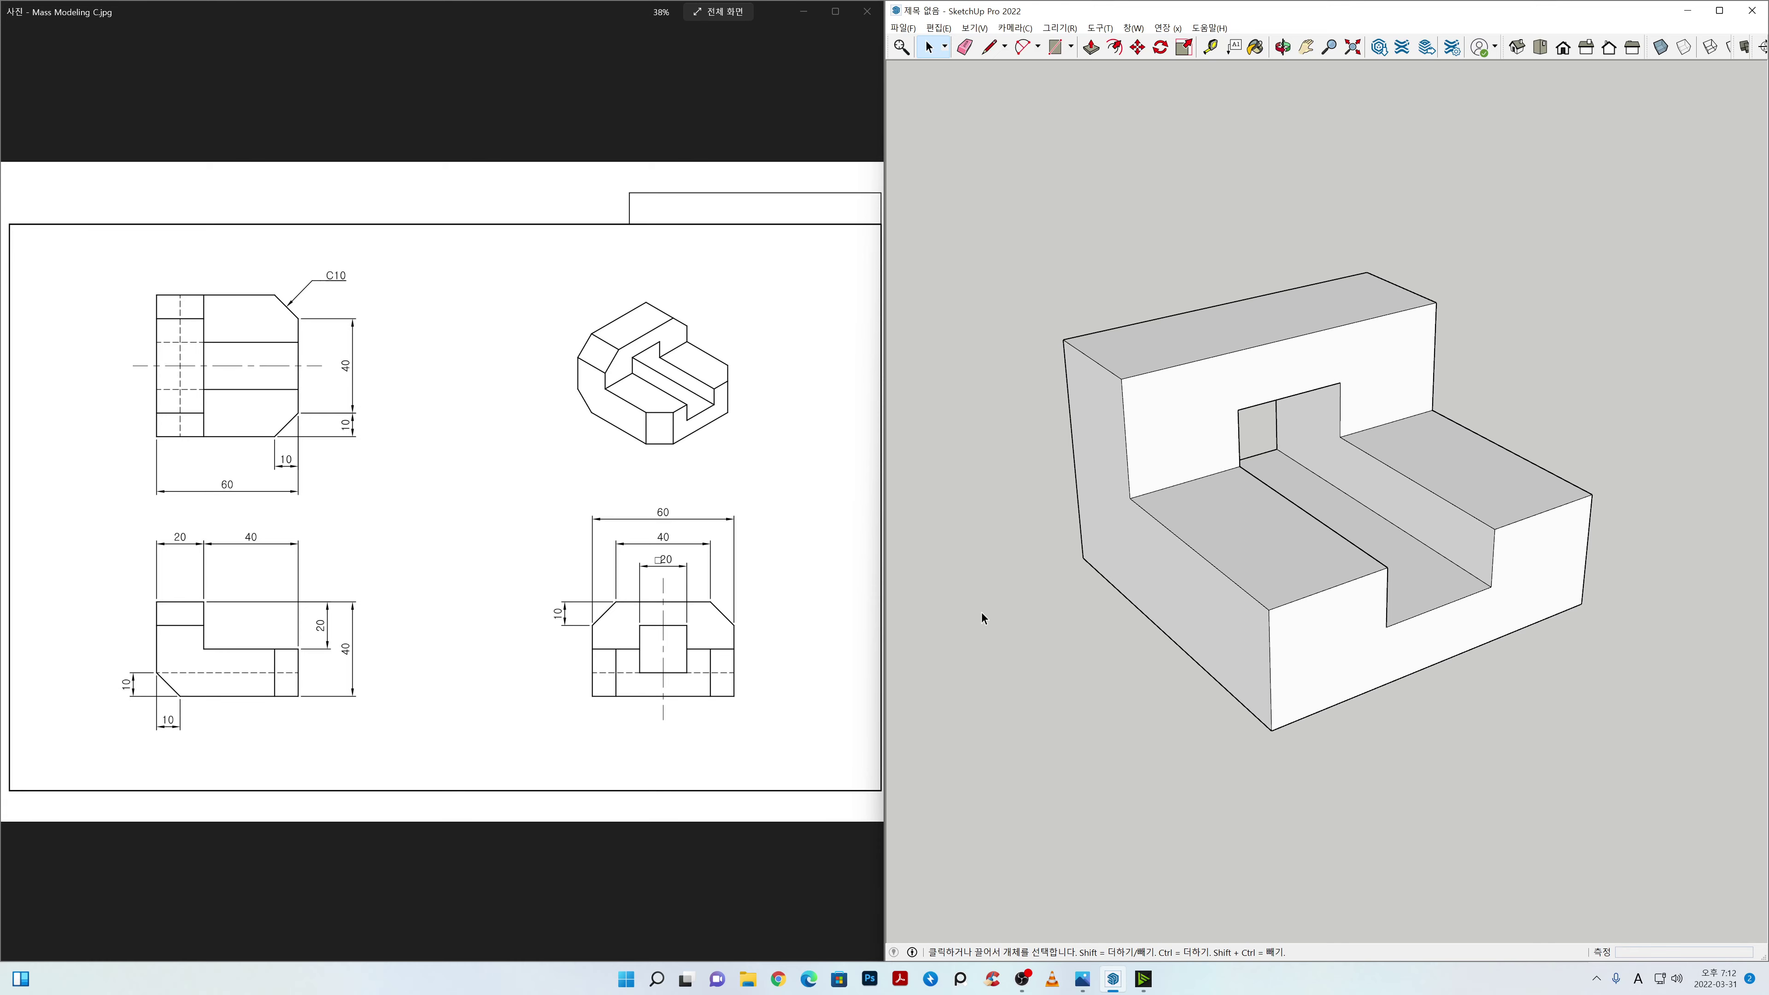
scroll(148, 719, up, 2)
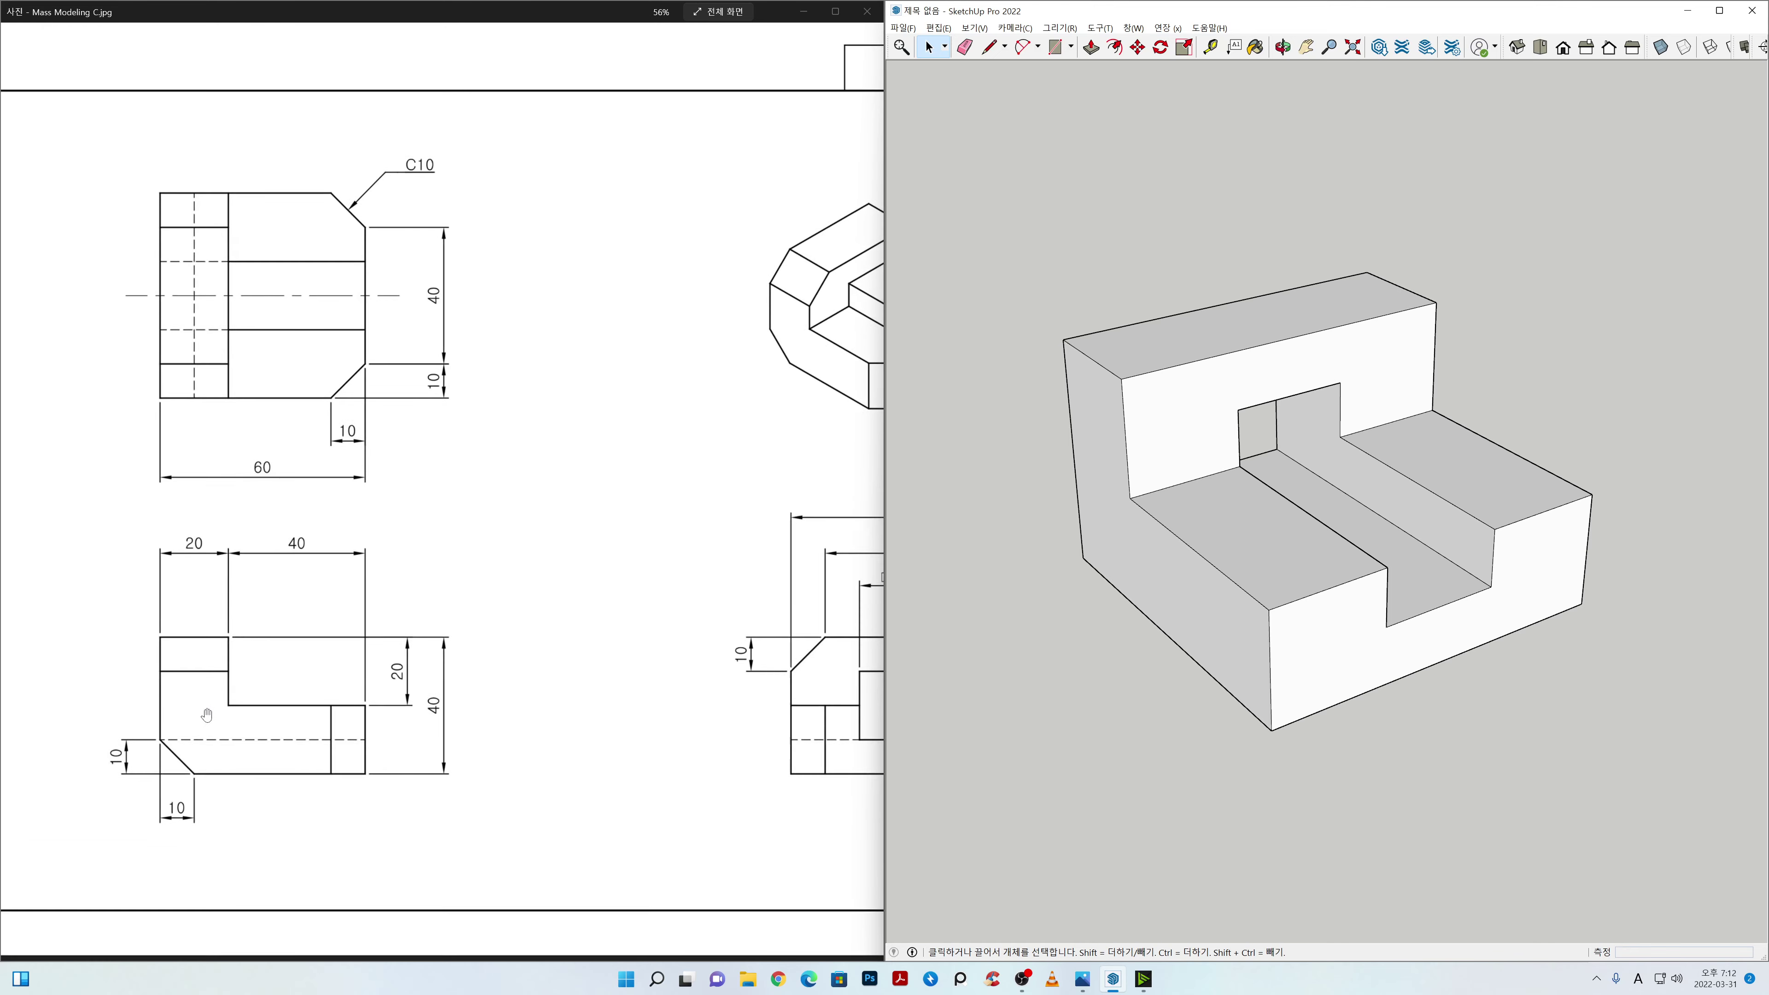
scroll(406, 629, up, 2)
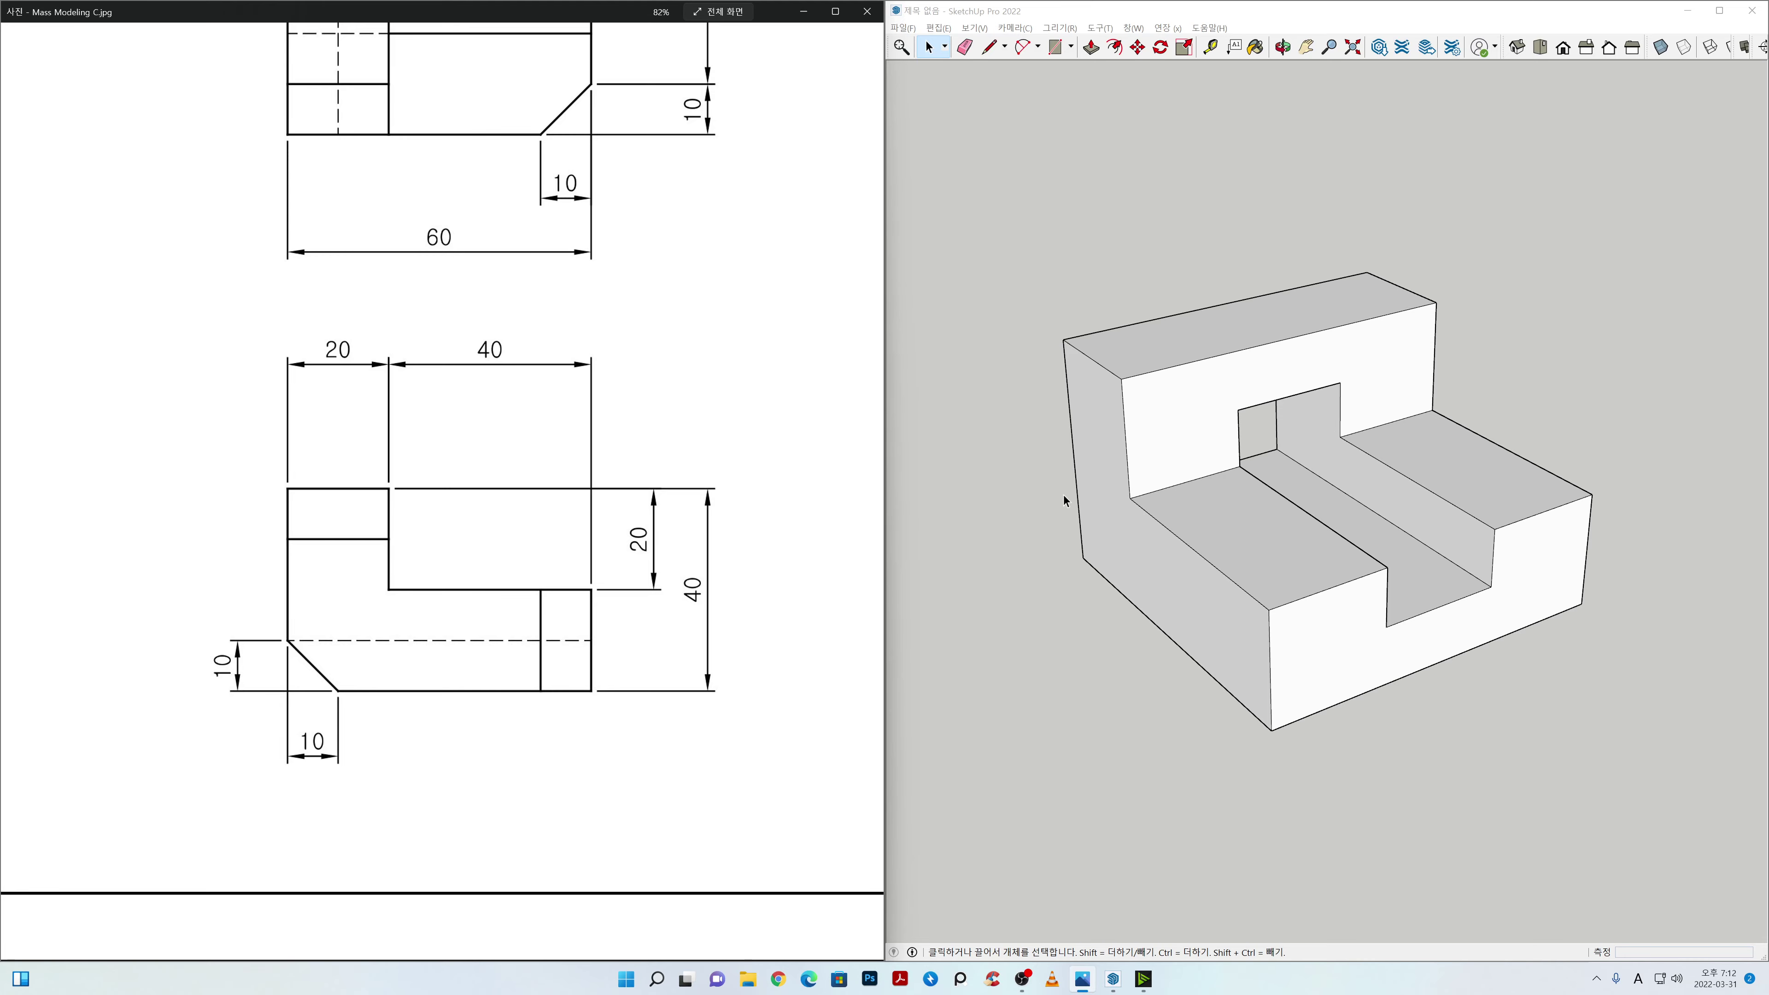
mouse_move(1158, 579)
middle_down()
mouse_move(1177, 506)
mouse_move(1256, 435)
mouse_move(1259, 471)
mouse_move(1237, 489)
mouse_move(1270, 516)
mouse_move(1221, 552)
mouse_move(1263, 509)
mouse_move(1236, 577)
middle_up()
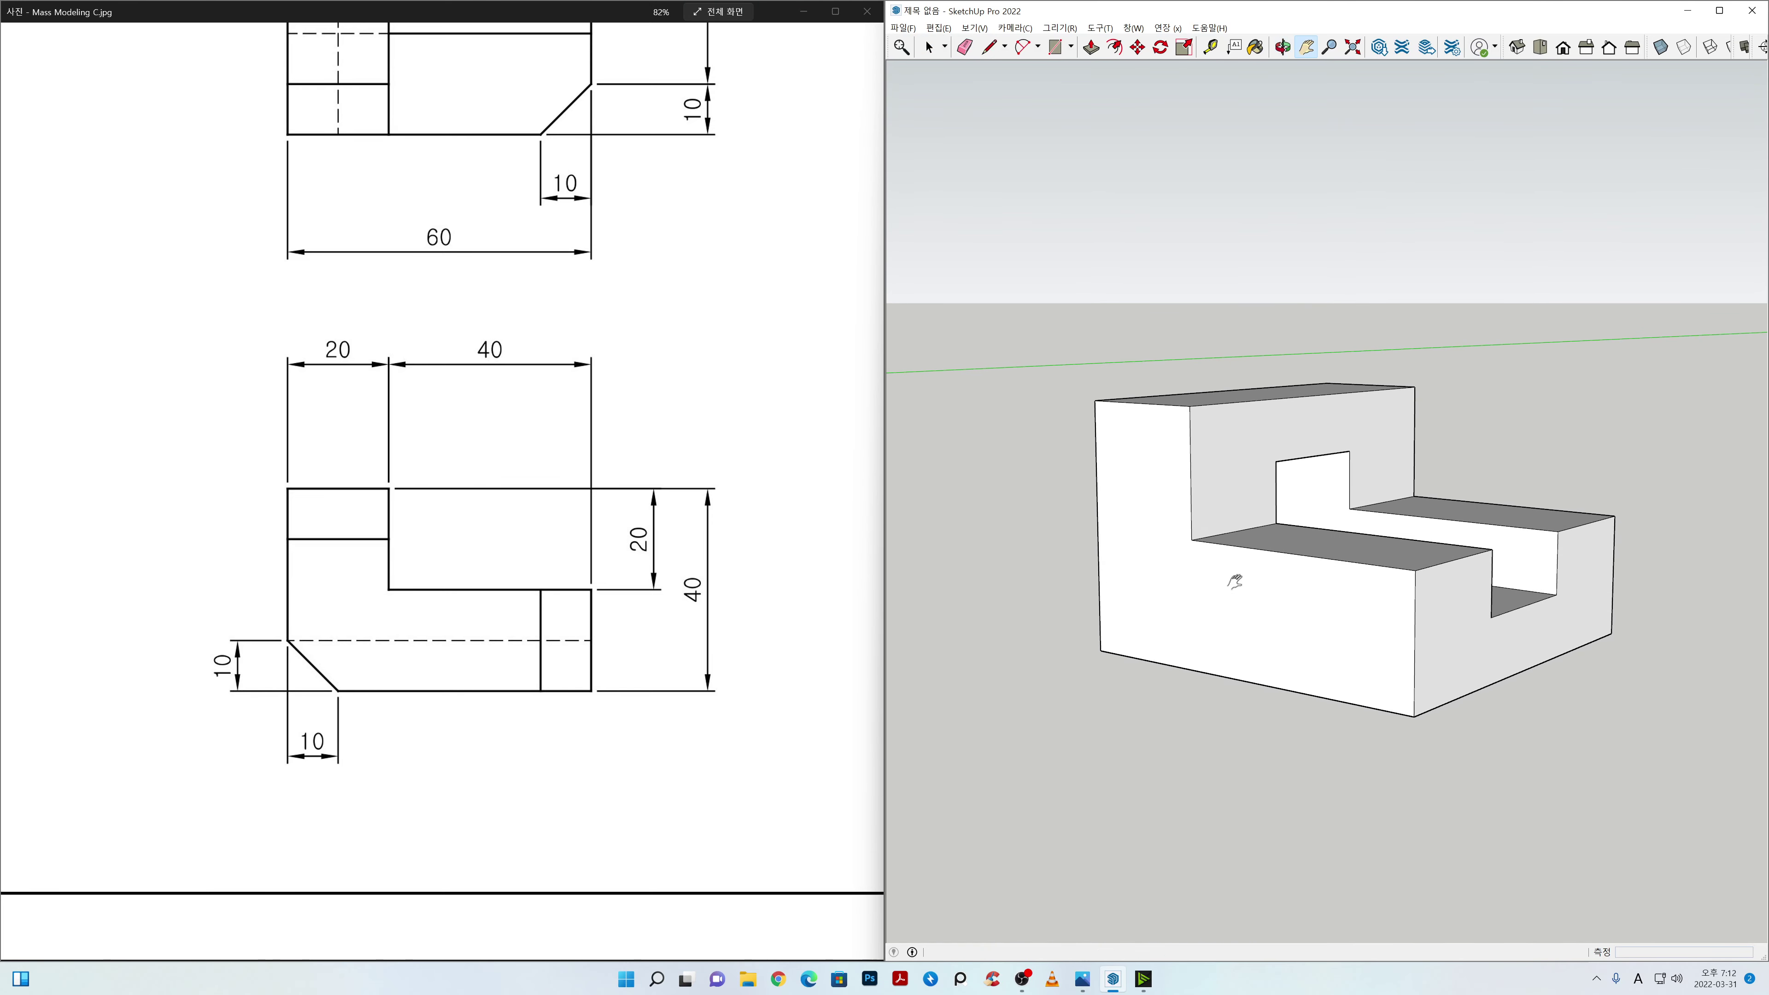
key(h)
key(t)
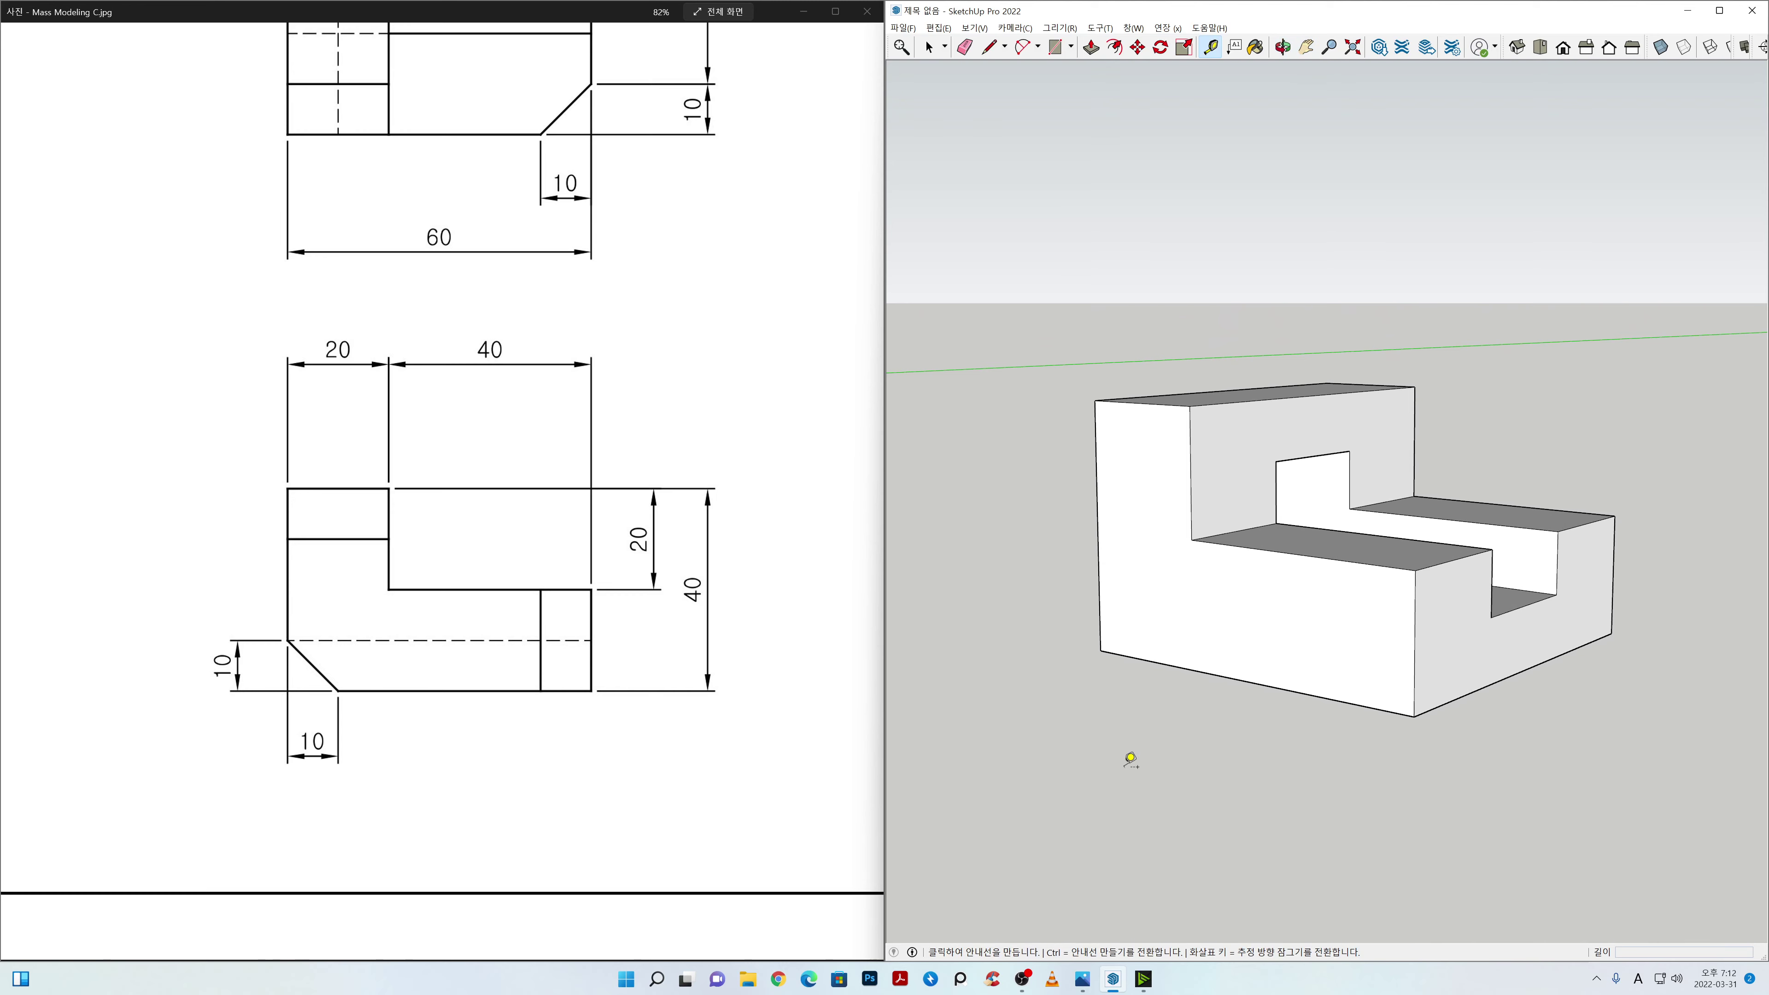
click(1151, 659)
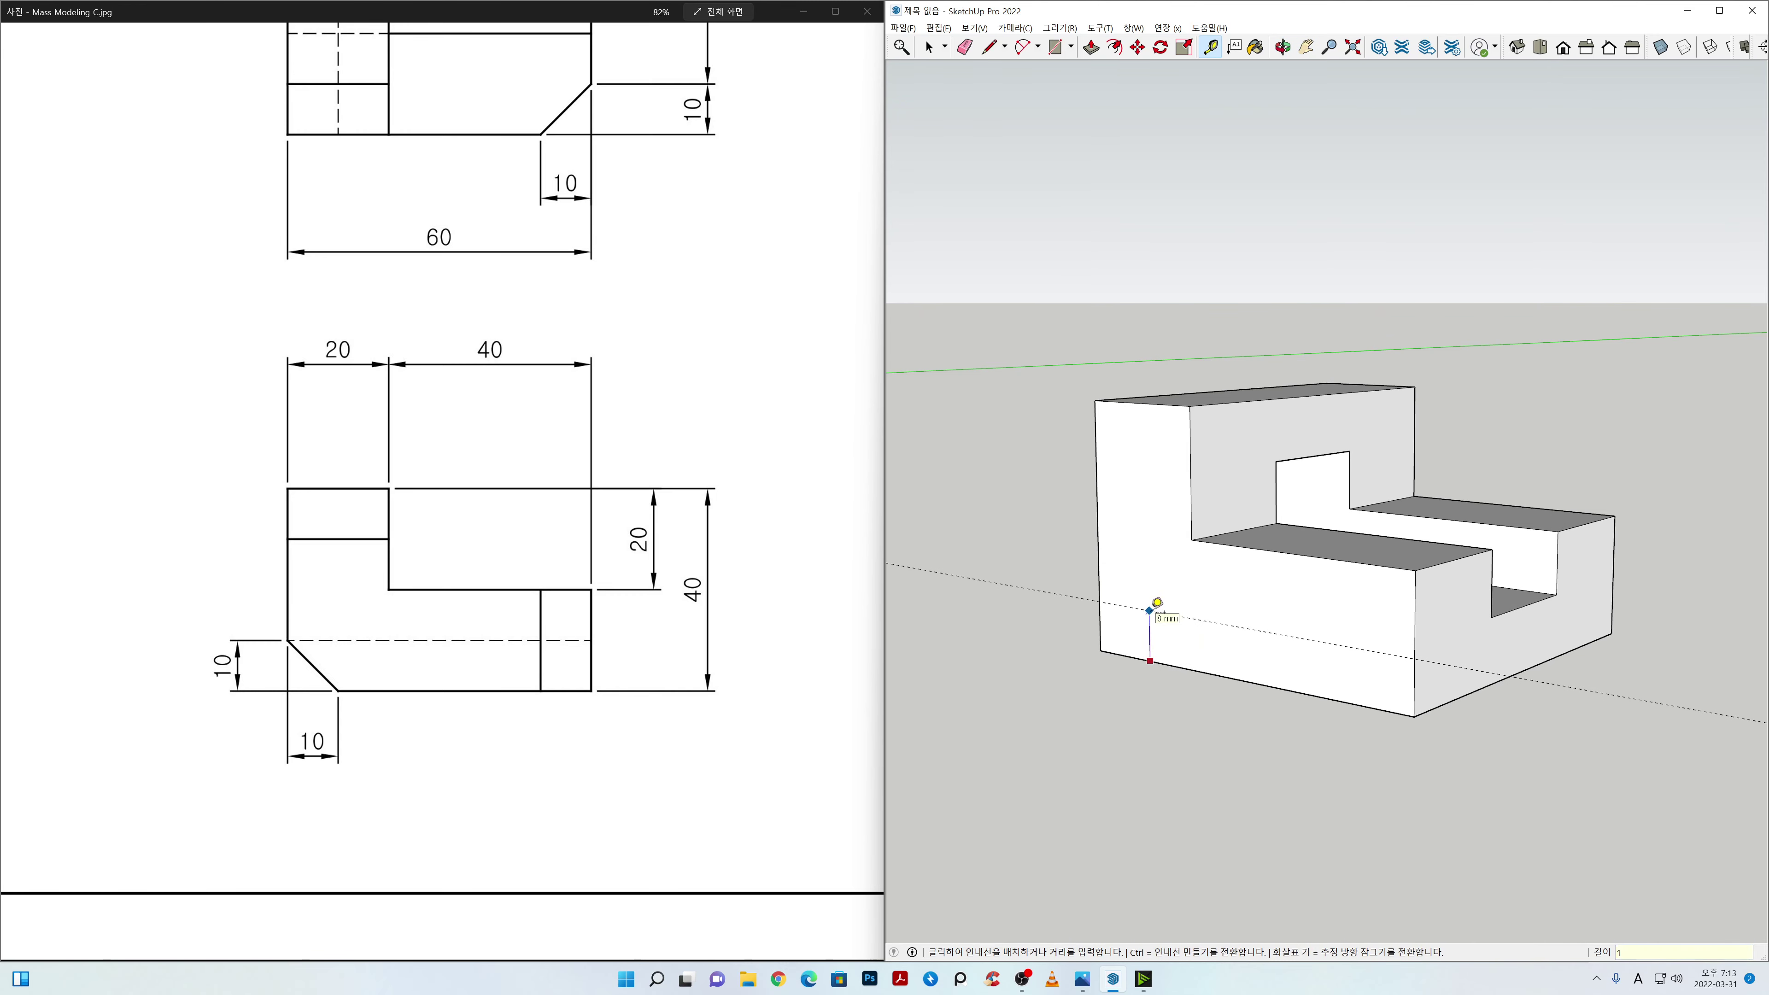
text(10)
key(Return)
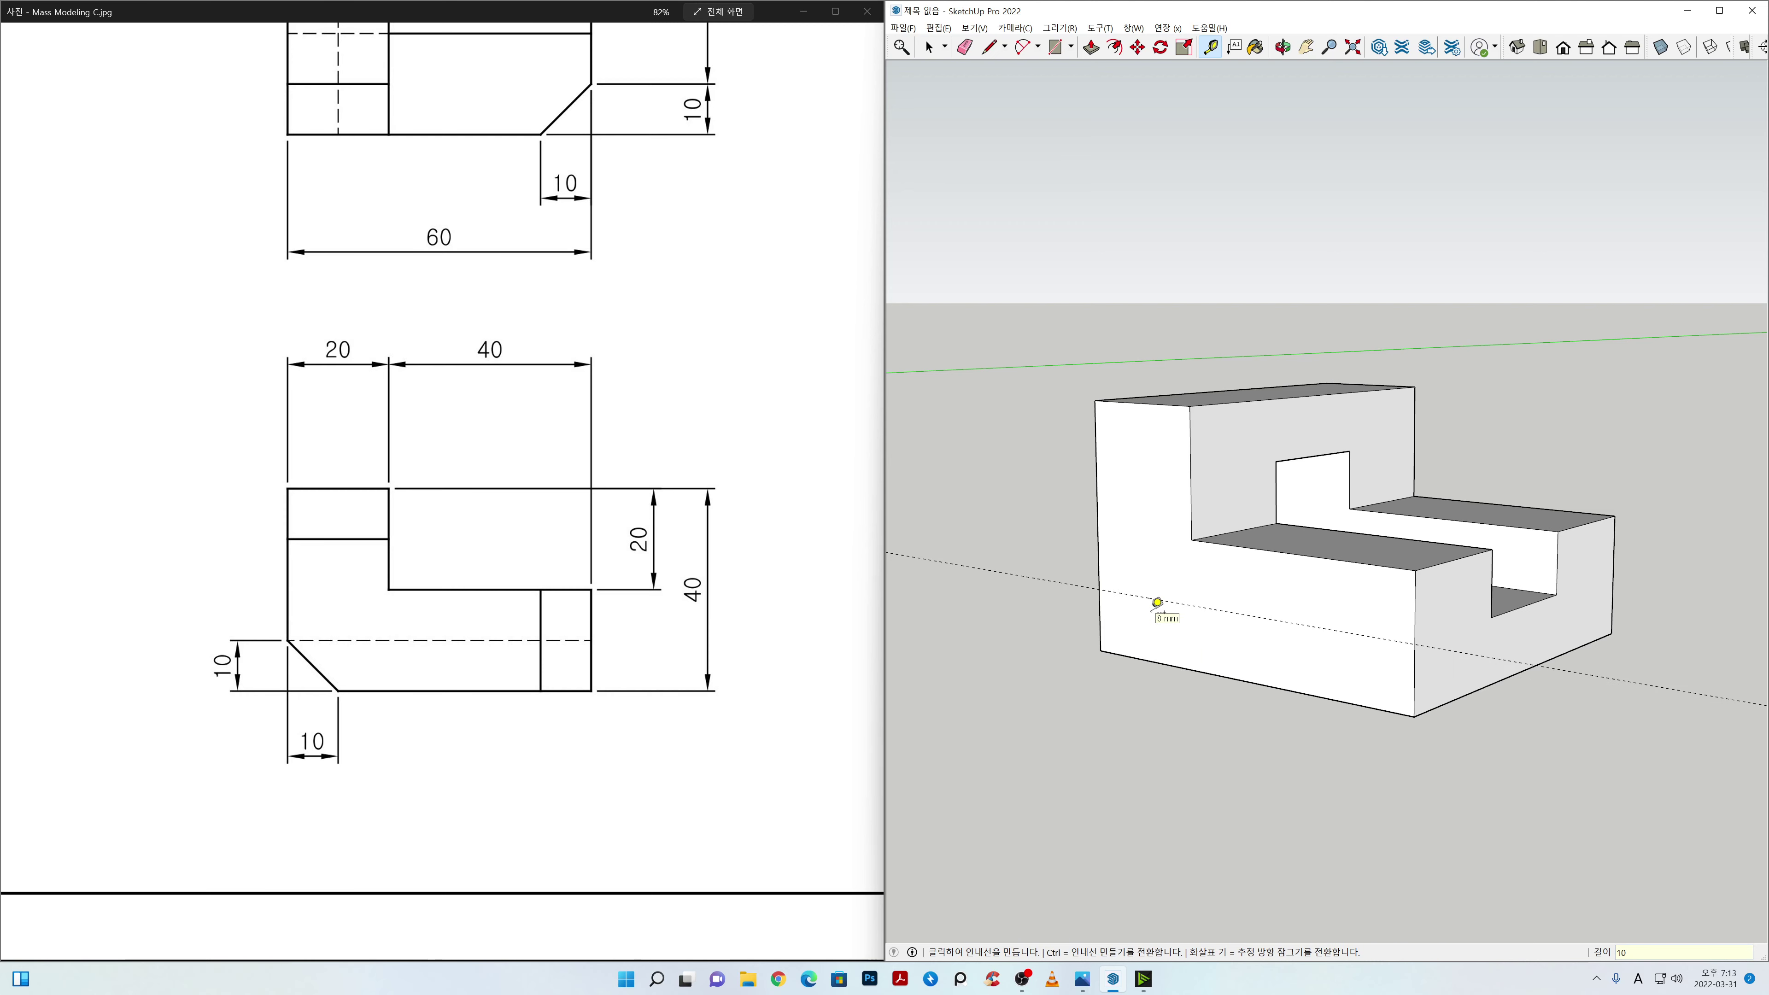
click(1098, 553)
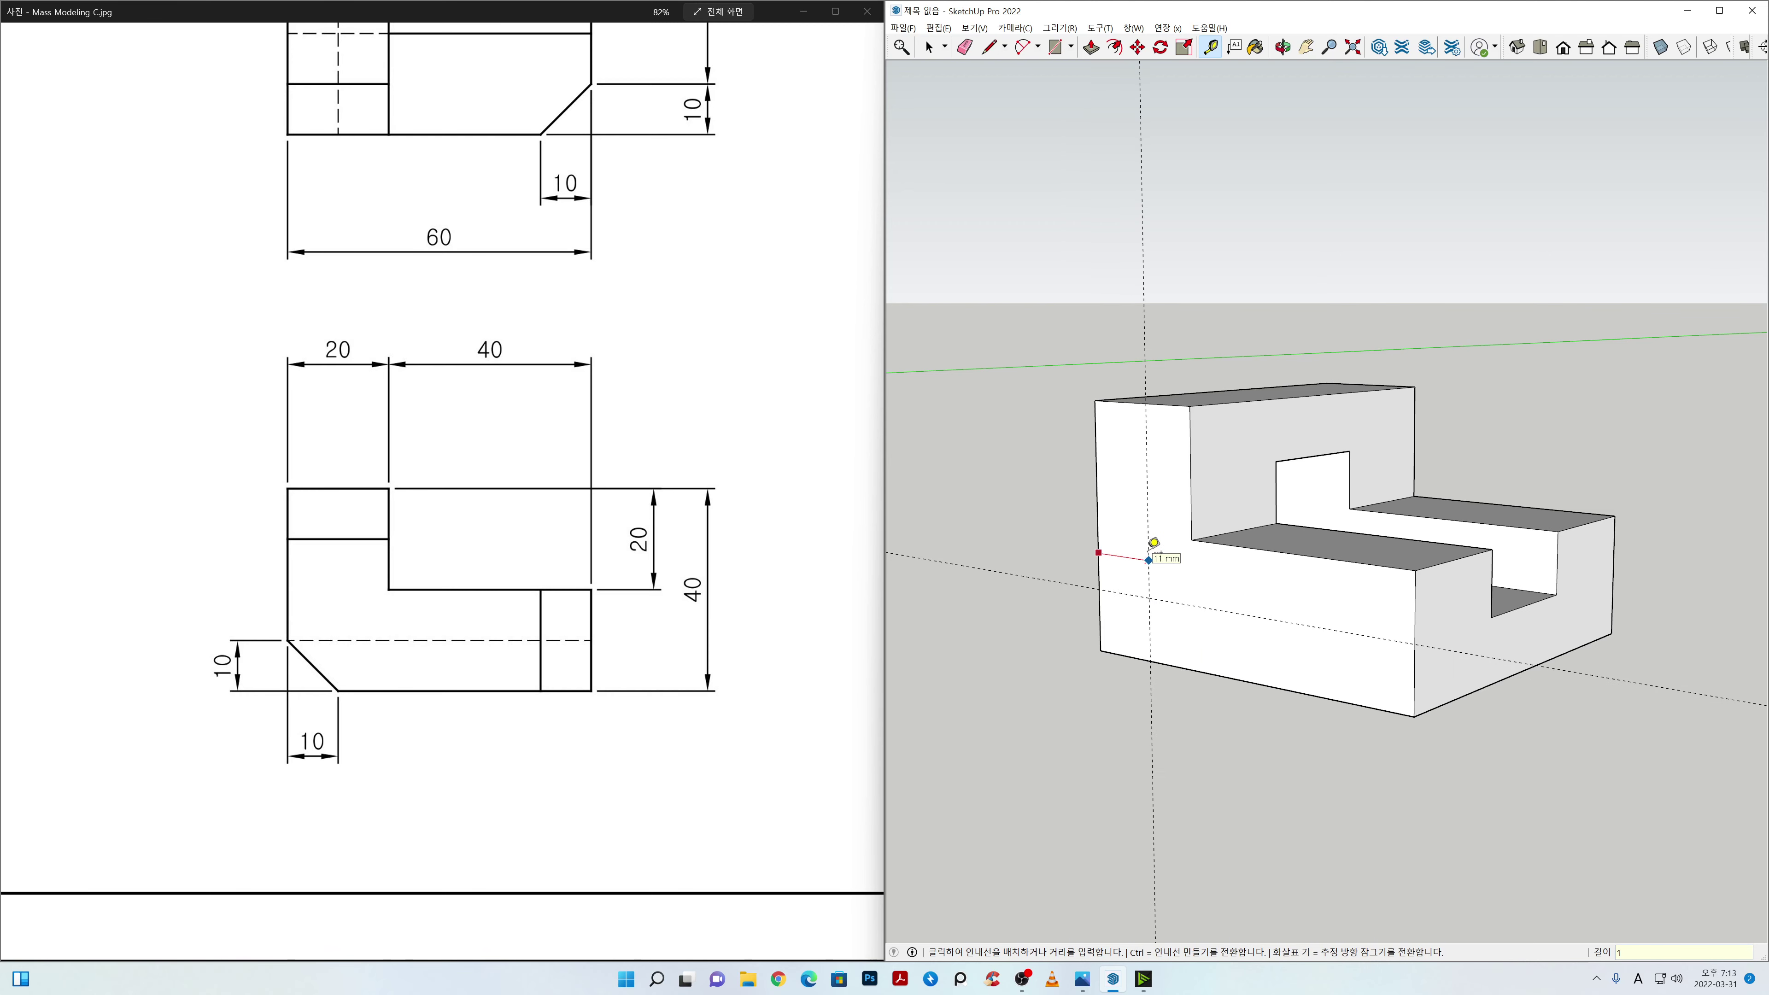
text(10)
key(Return)
key(space)
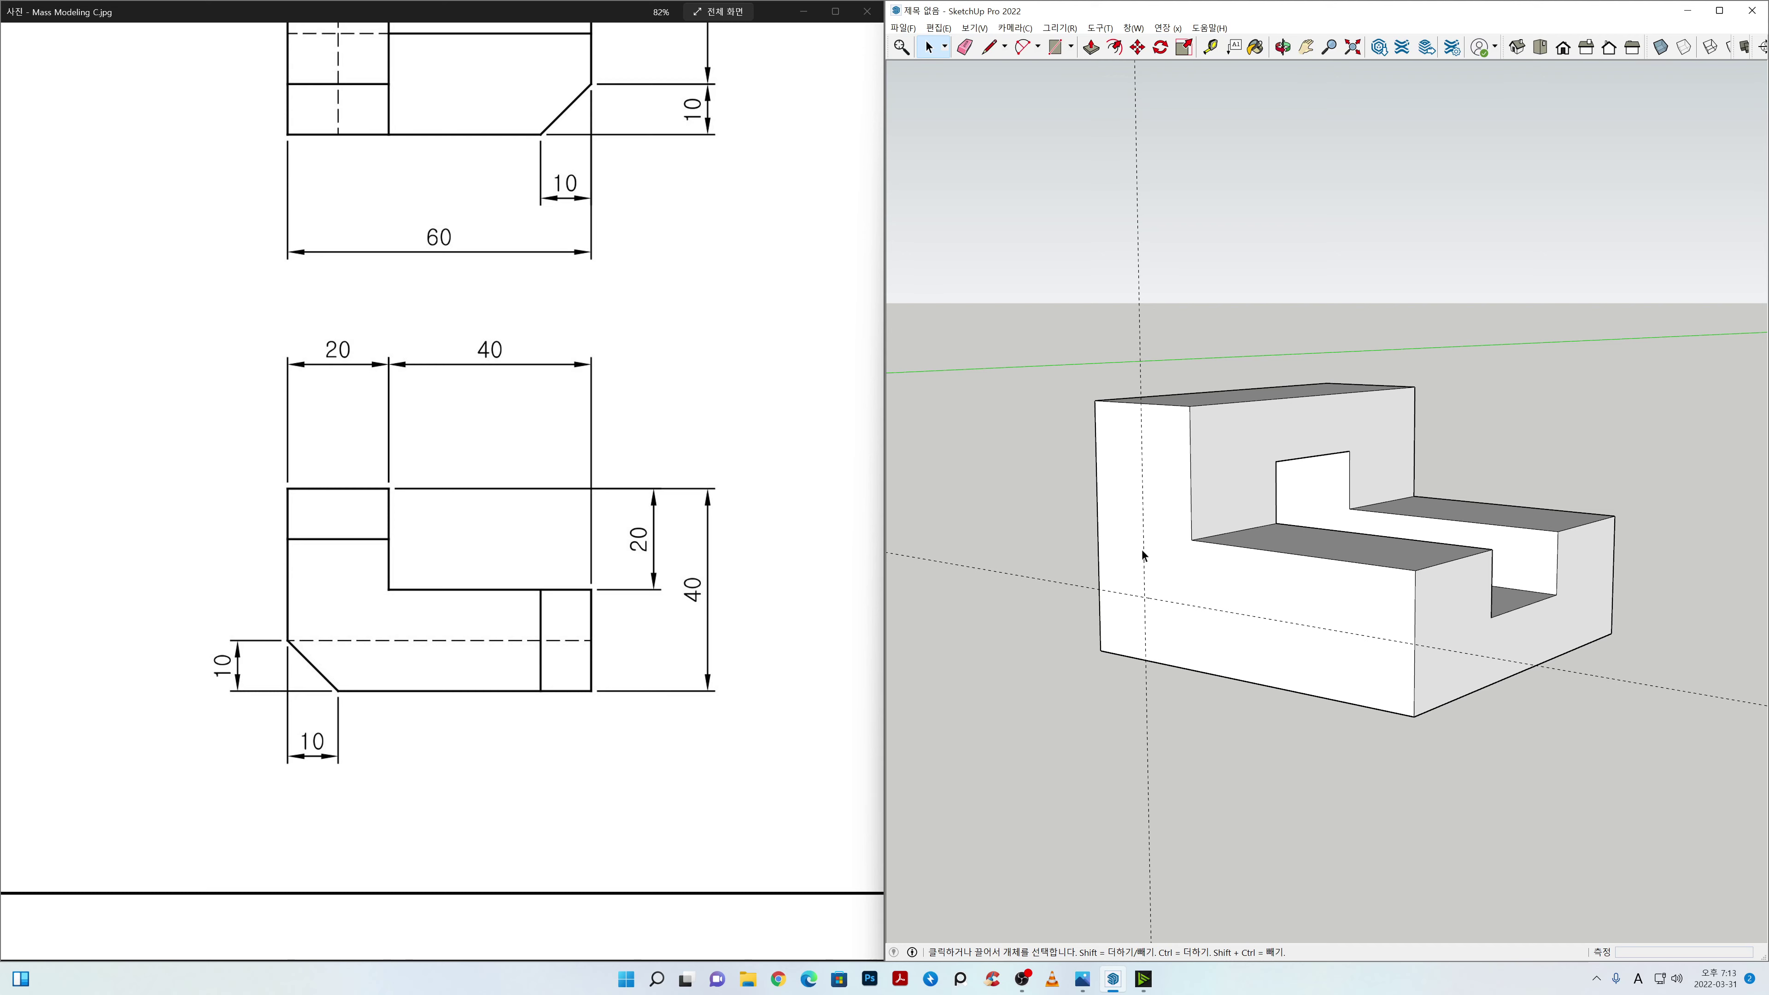
Step: Draw a diagonal line across the lower rear corner of the side face between the guides' edge intersections, and erase both guides
key(l)
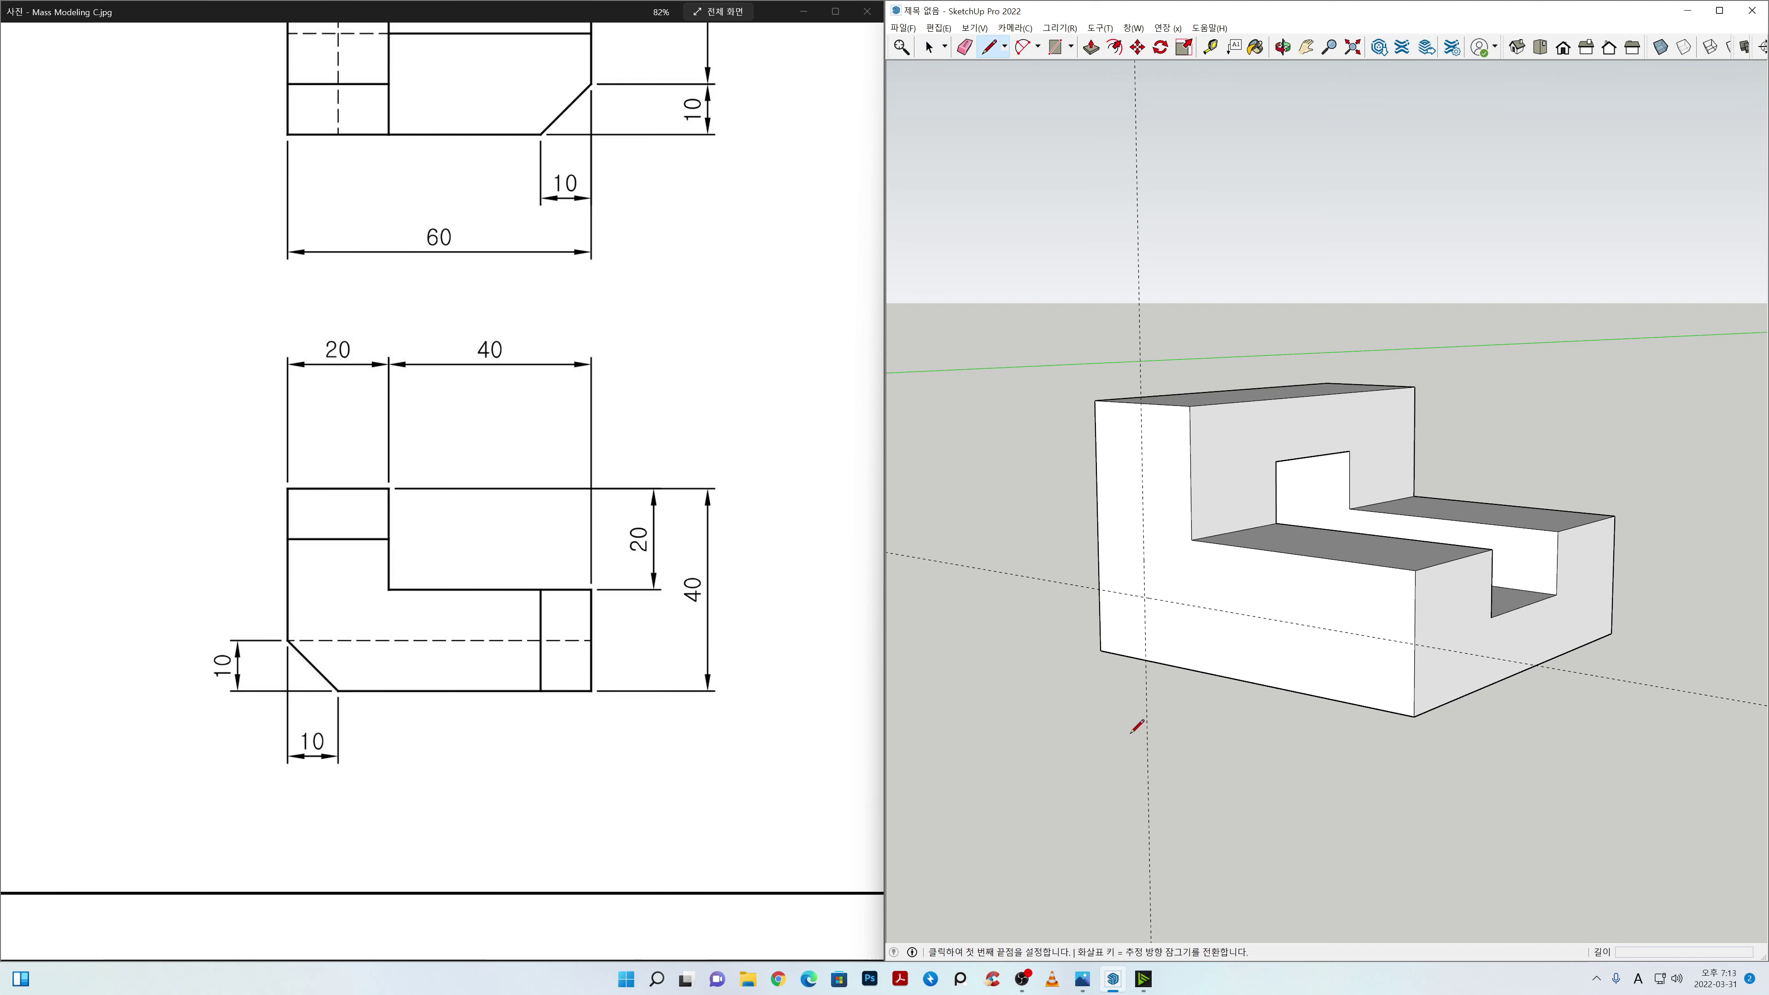
click(1099, 589)
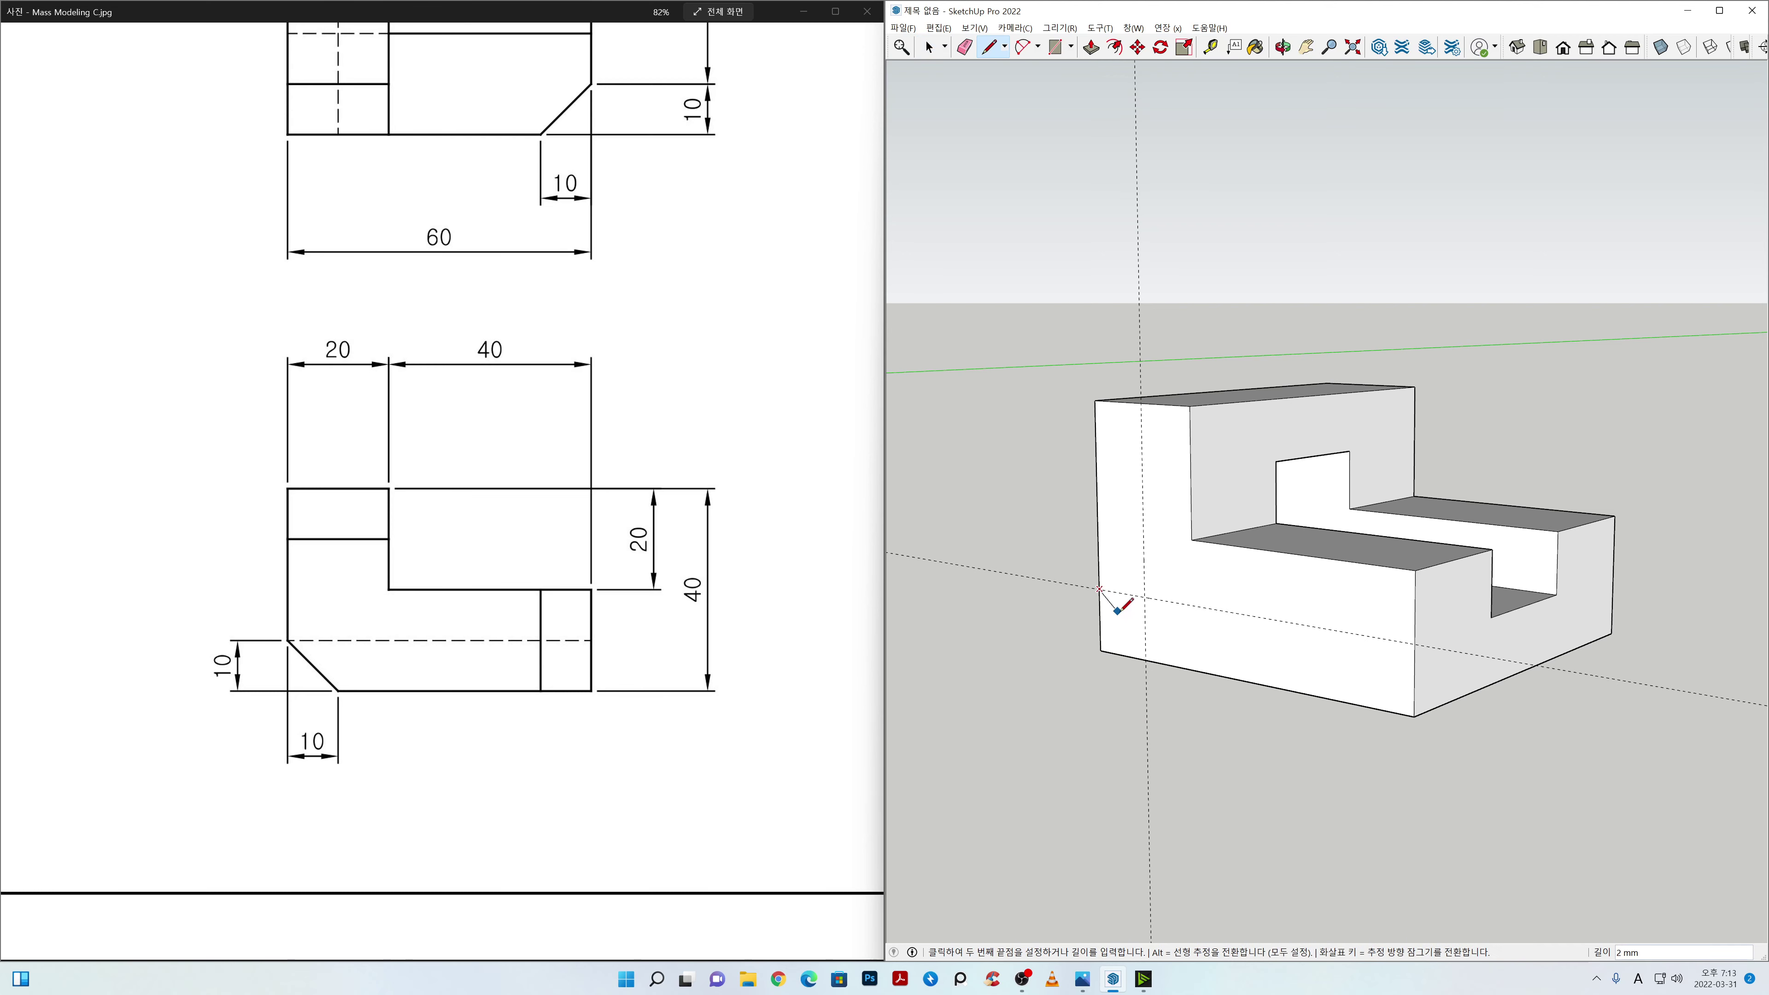
click(1146, 658)
key(space)
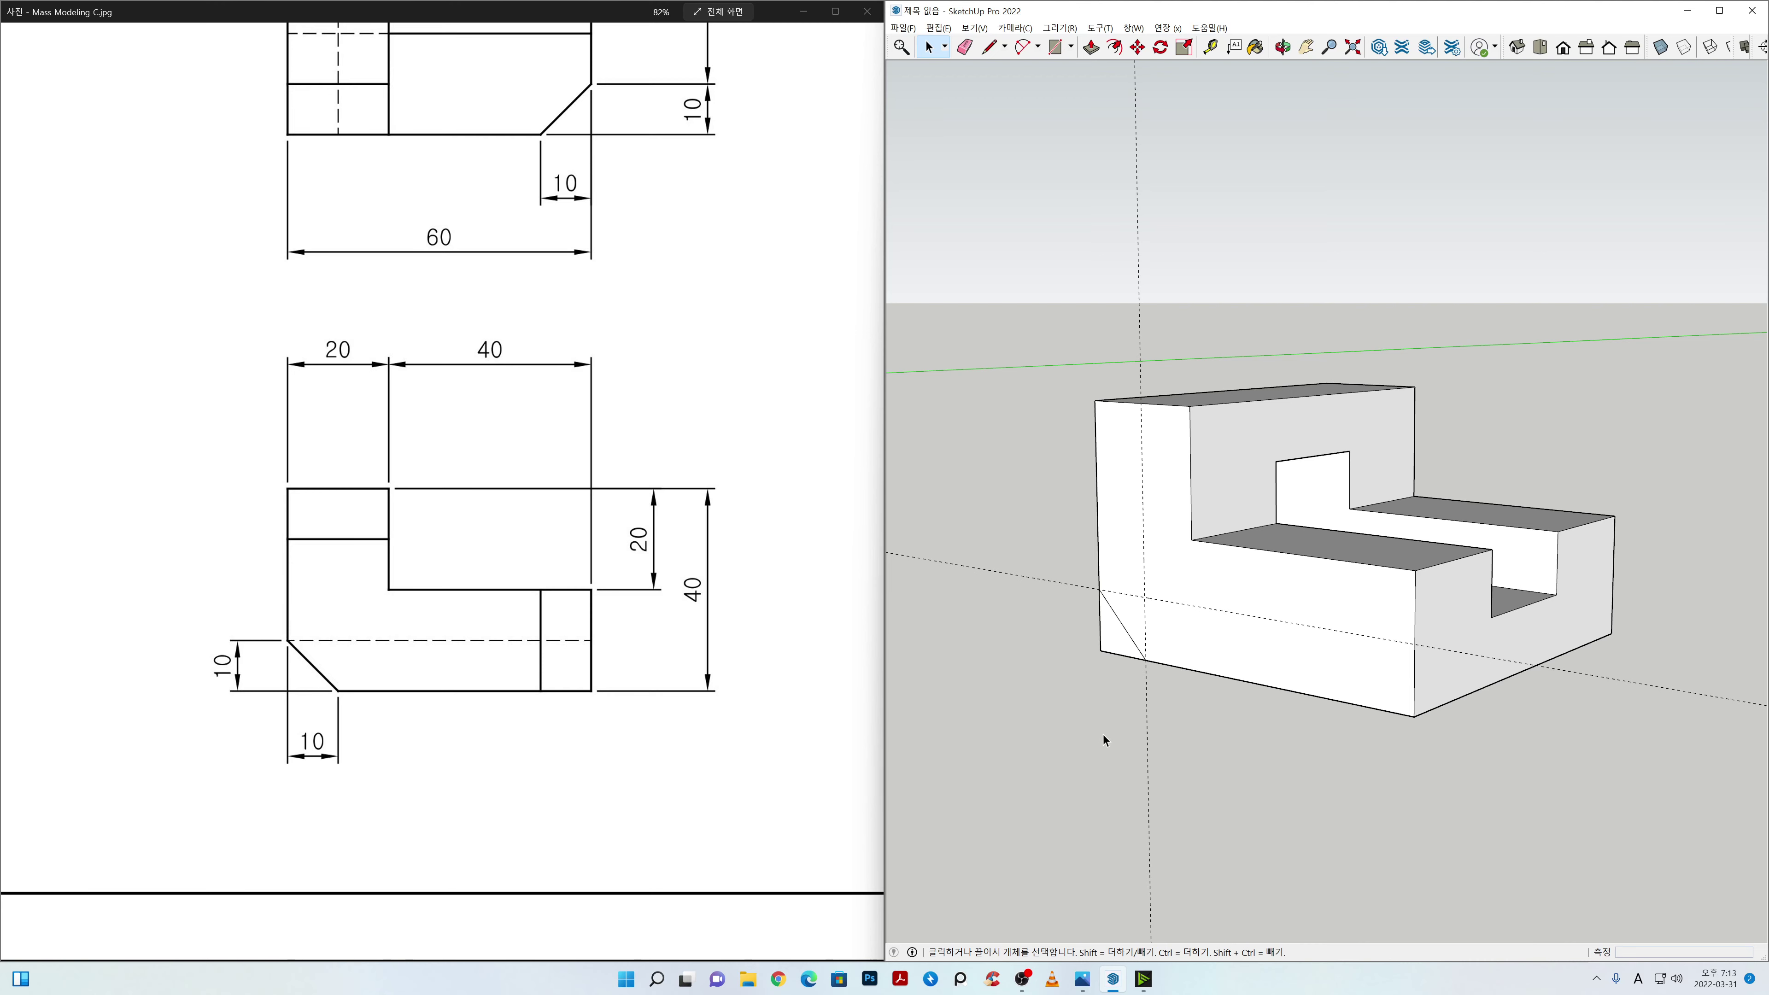
key(e)
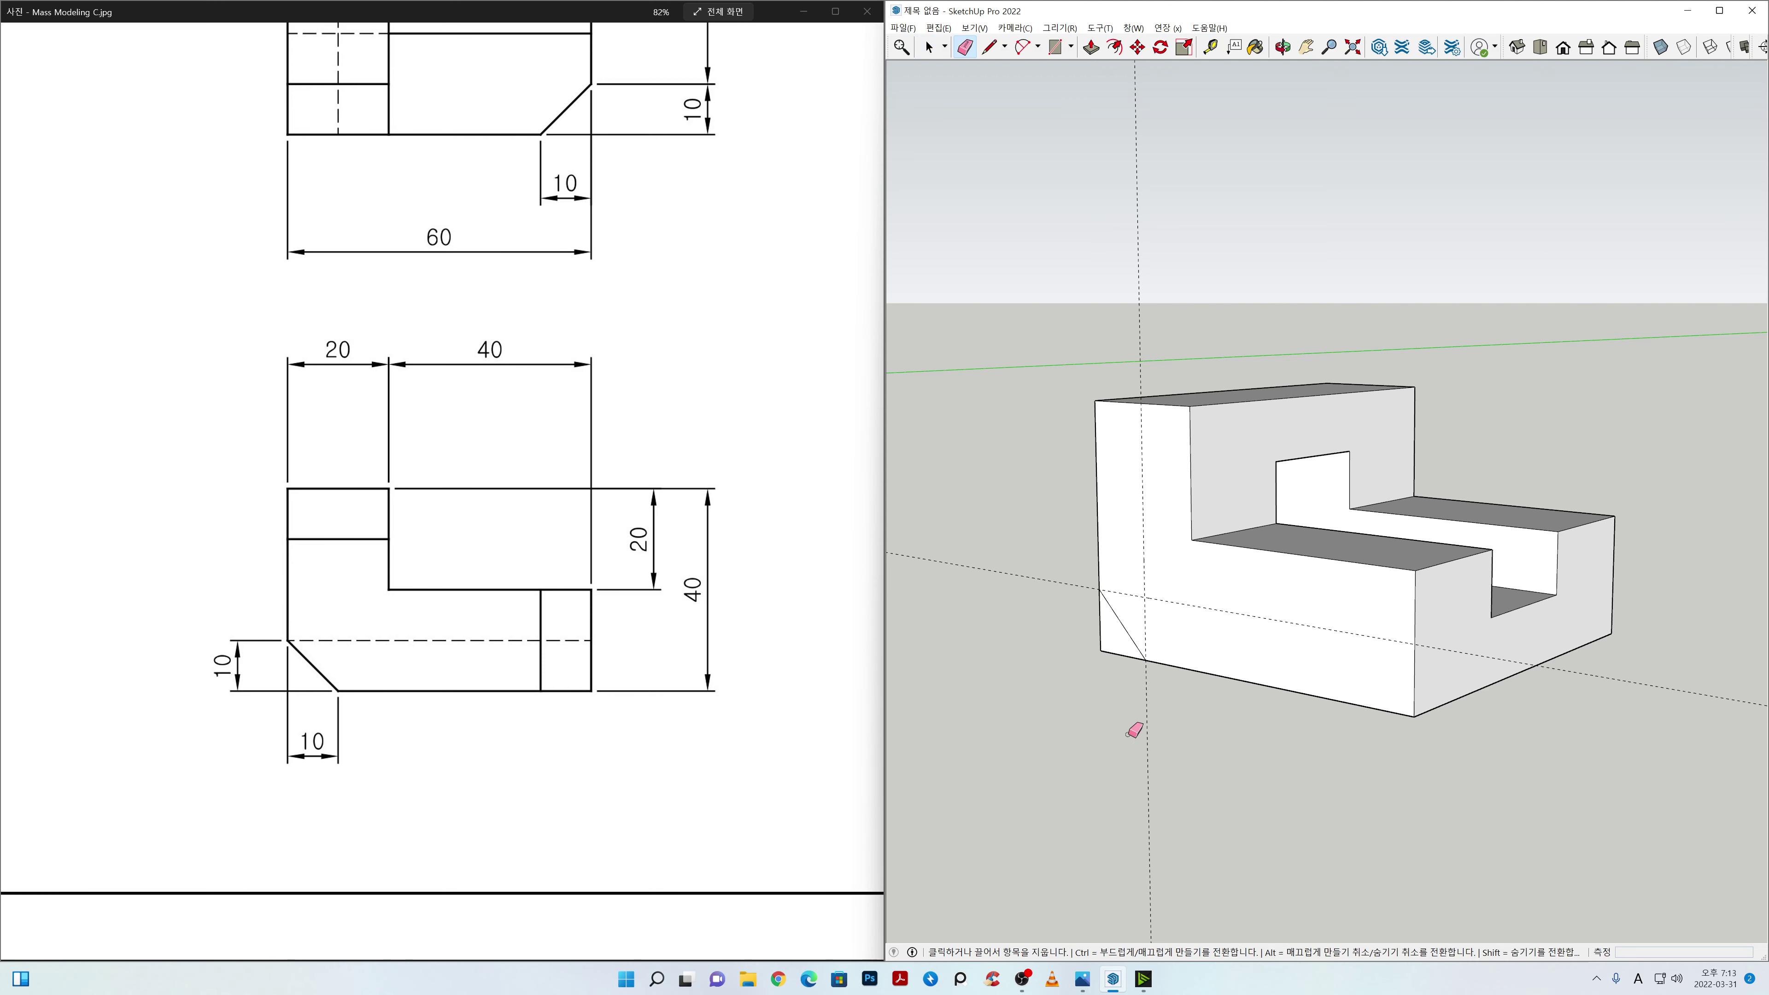
click(987, 563)
Step: Push the triangular corner face through the block's full width to chamfer the bottom rear edge
key(o)
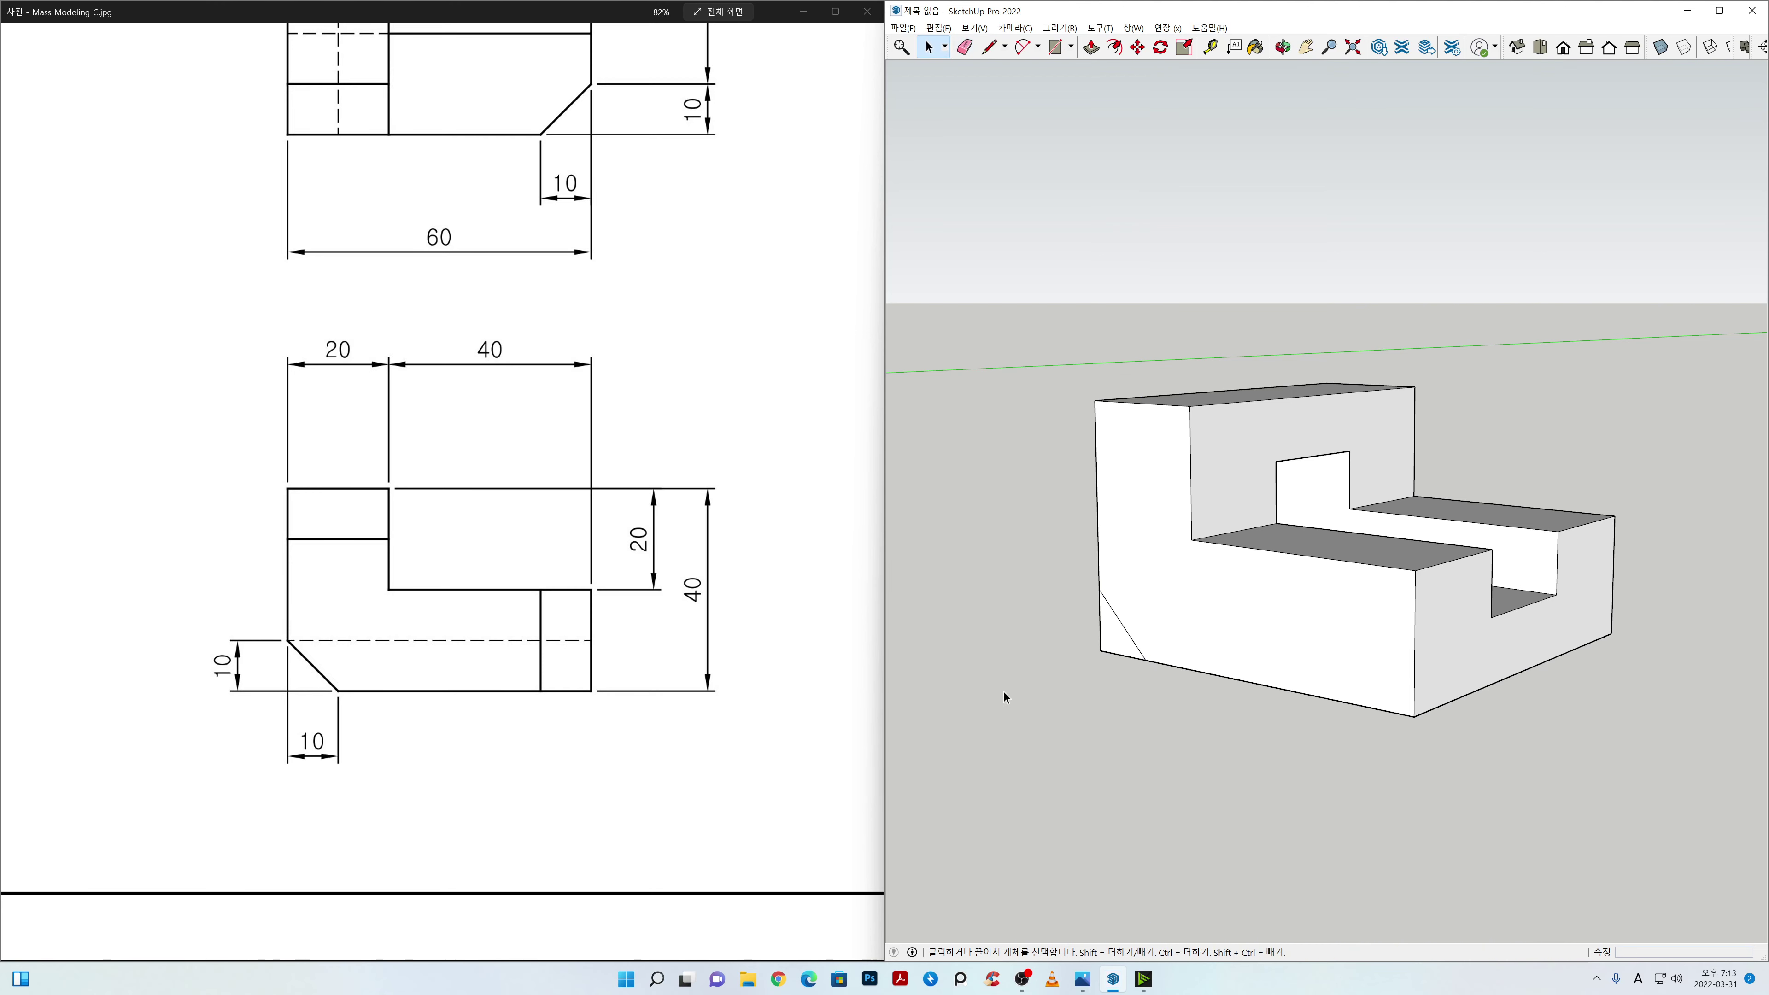
drag(1003, 703, 1603, 641)
key(space)
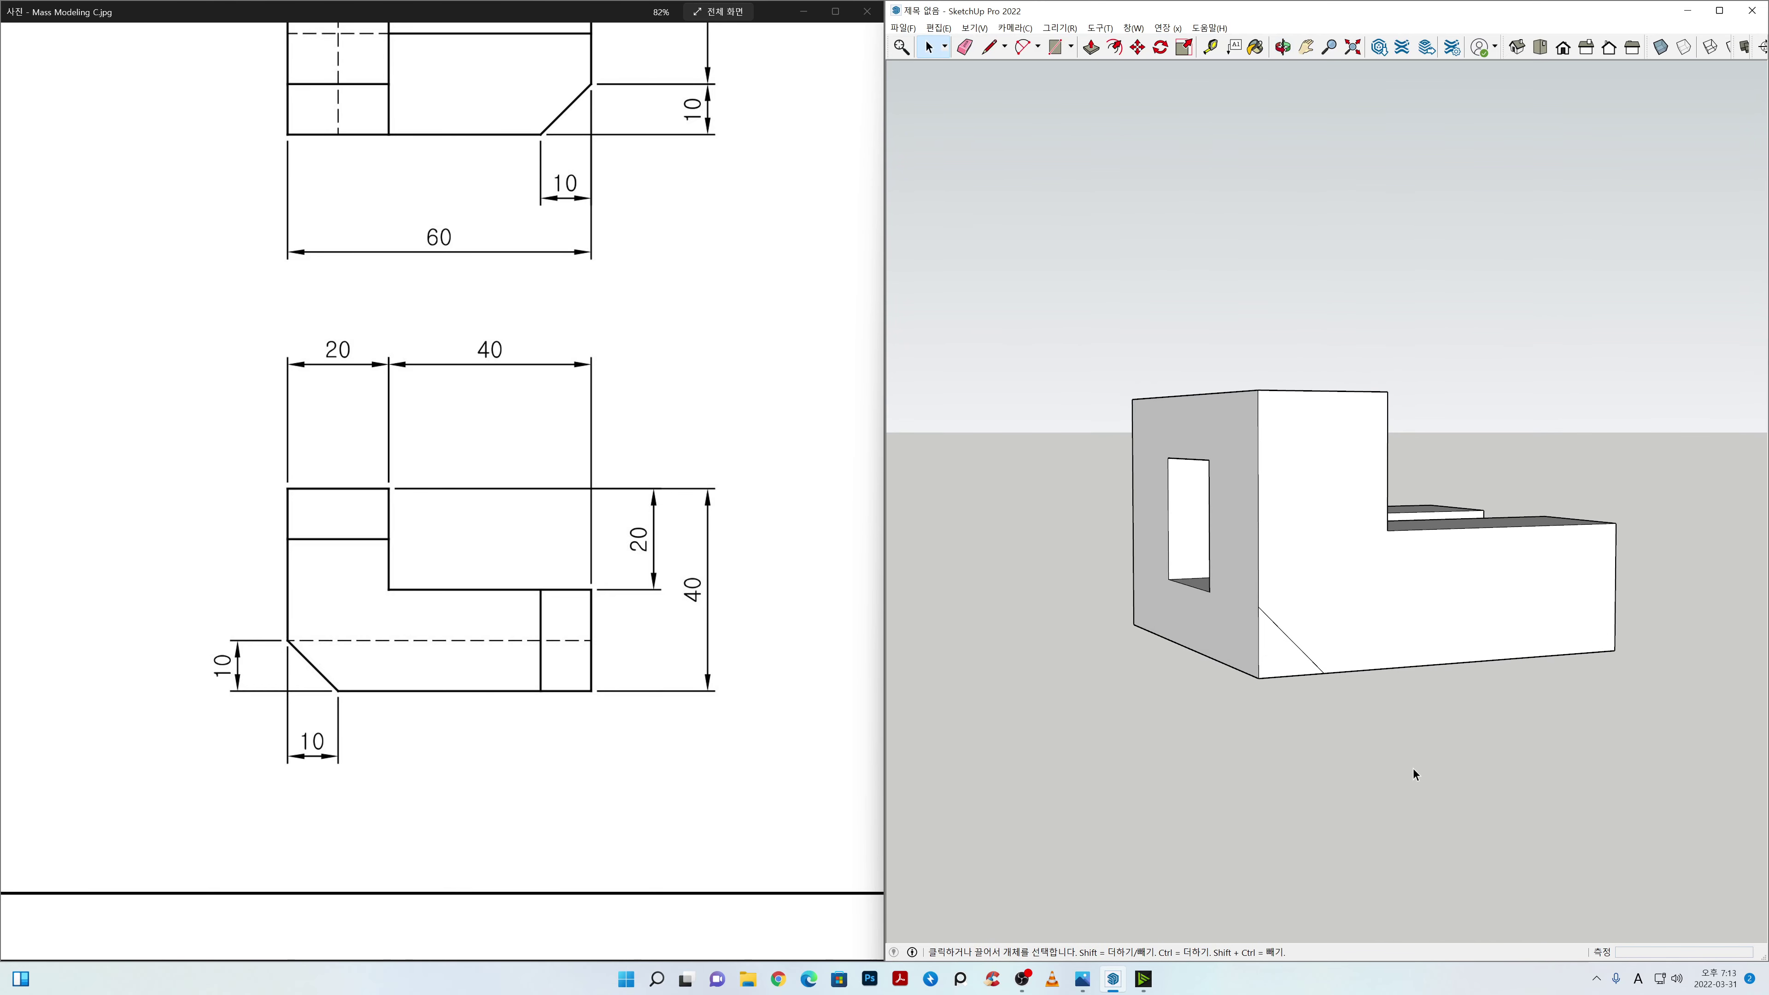
click(1327, 626)
click(1283, 659)
mouse_move(1328, 810)
middle_down()
mouse_move(1291, 817)
mouse_move(1300, 841)
middle_up()
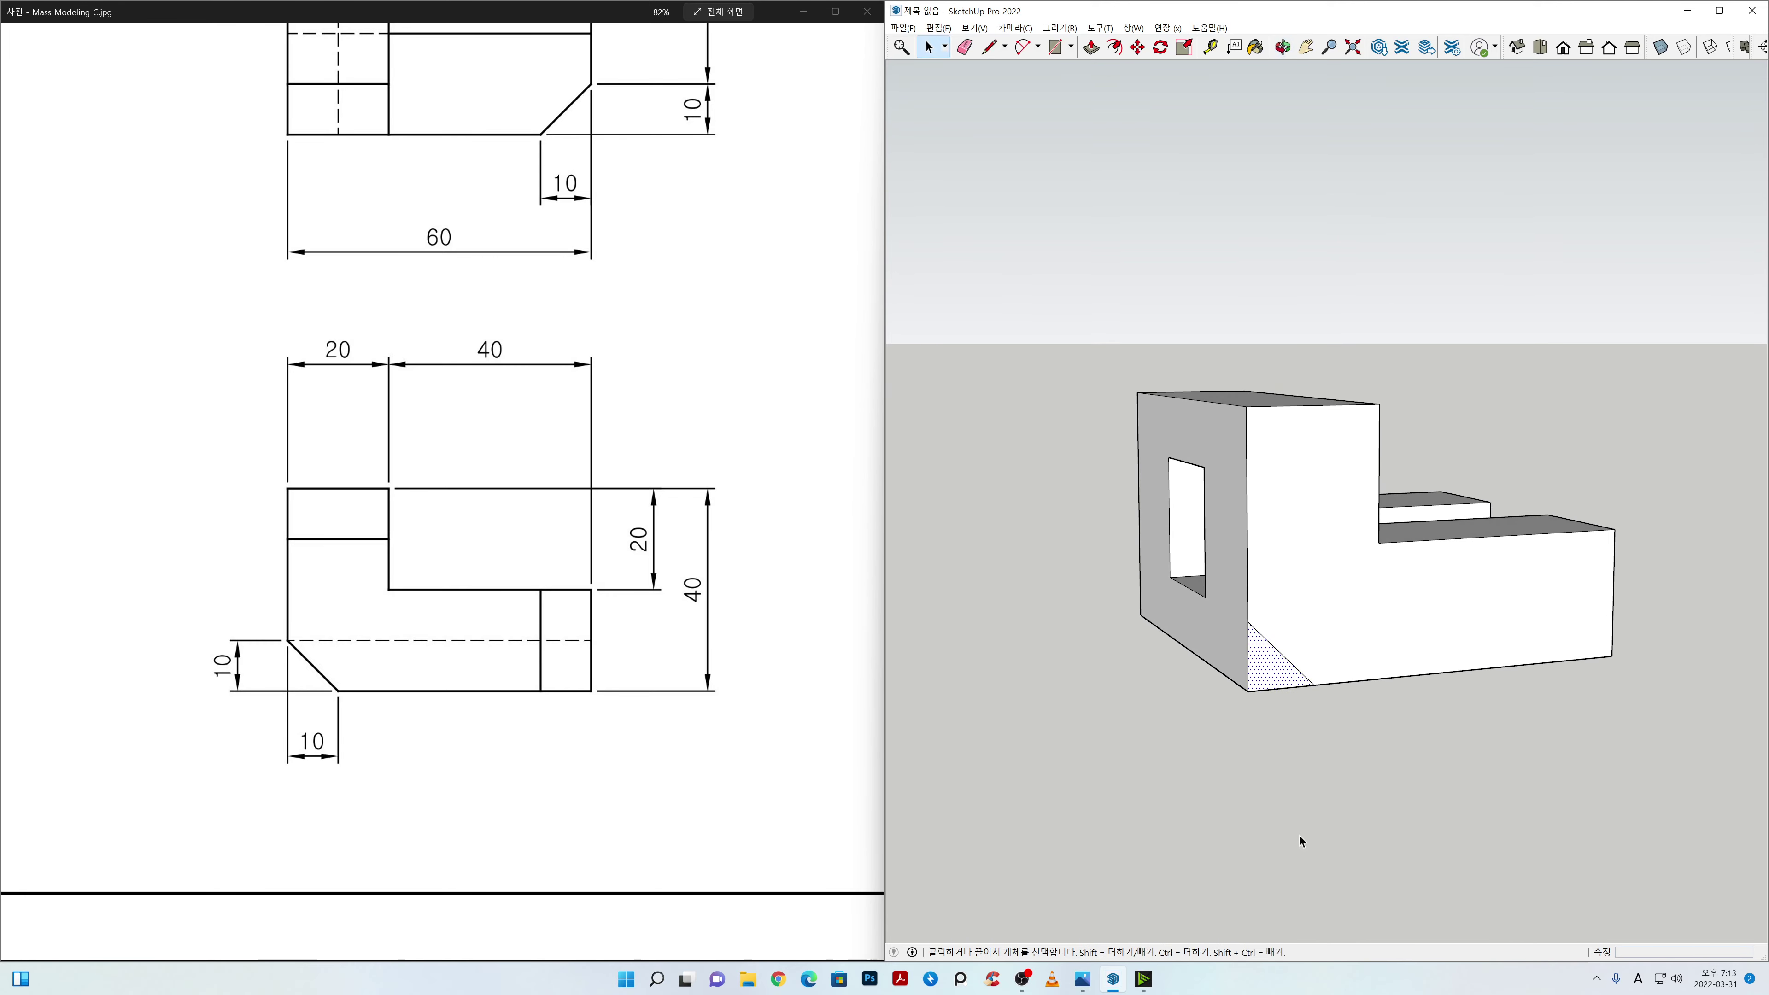
key(p)
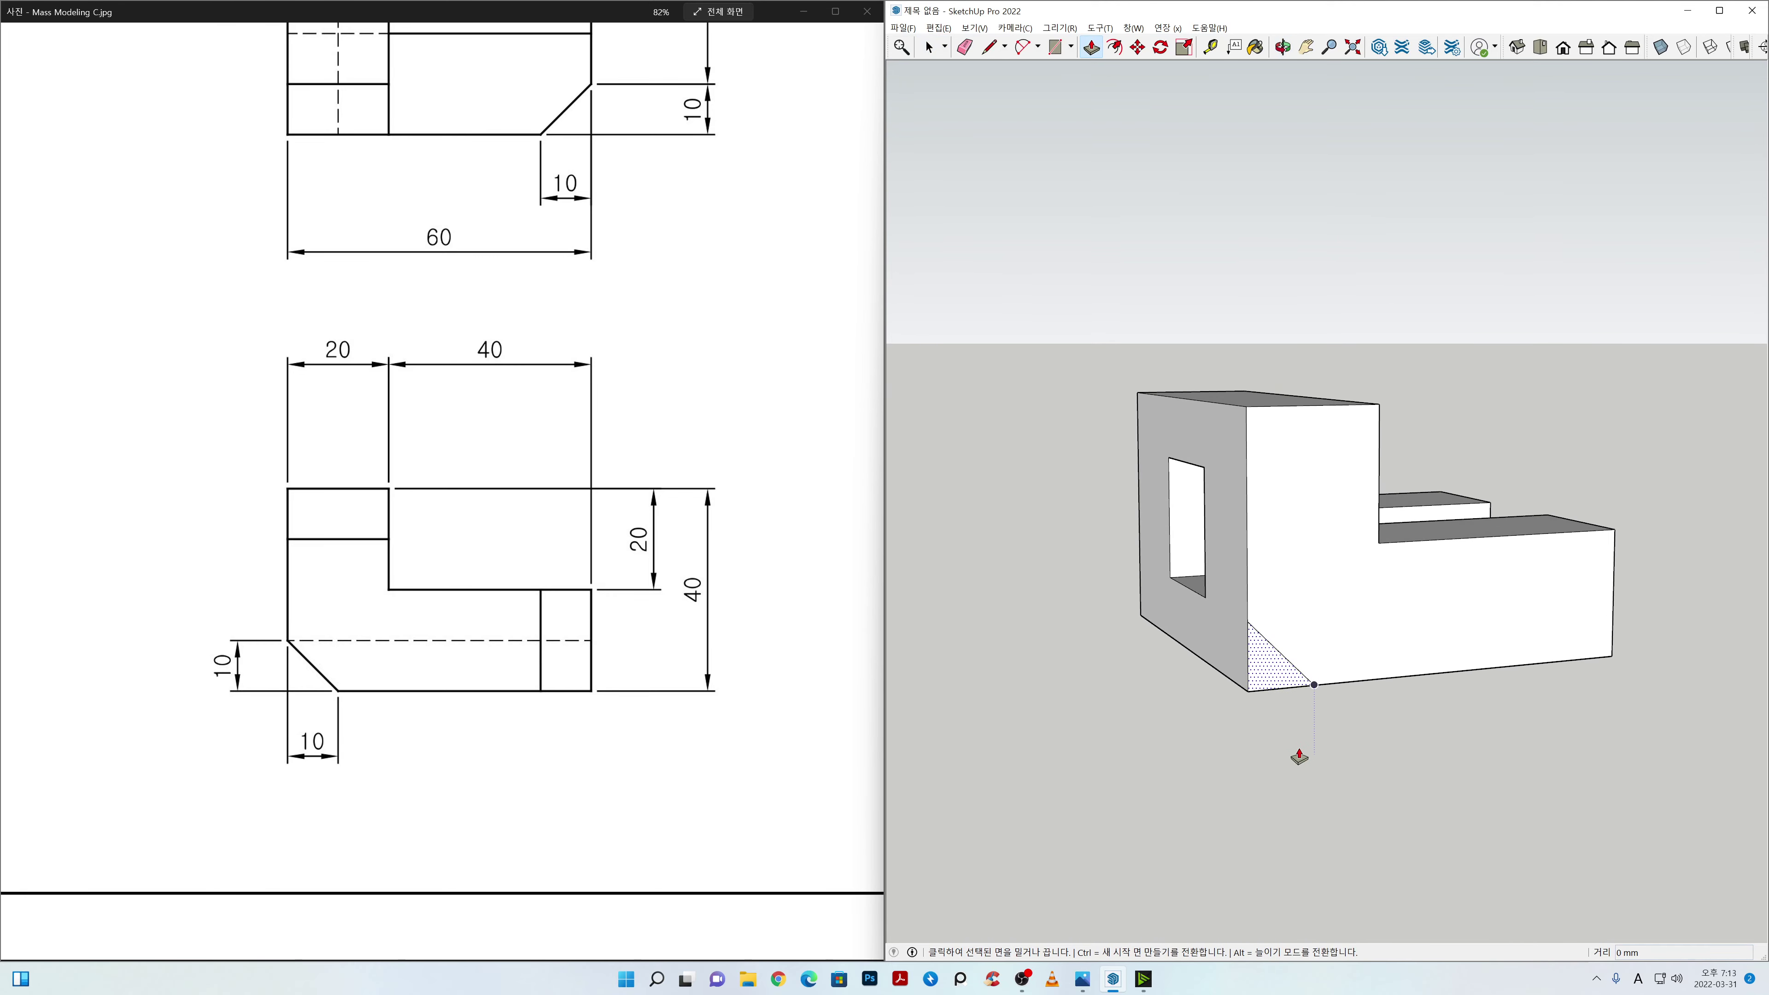
click(1269, 675)
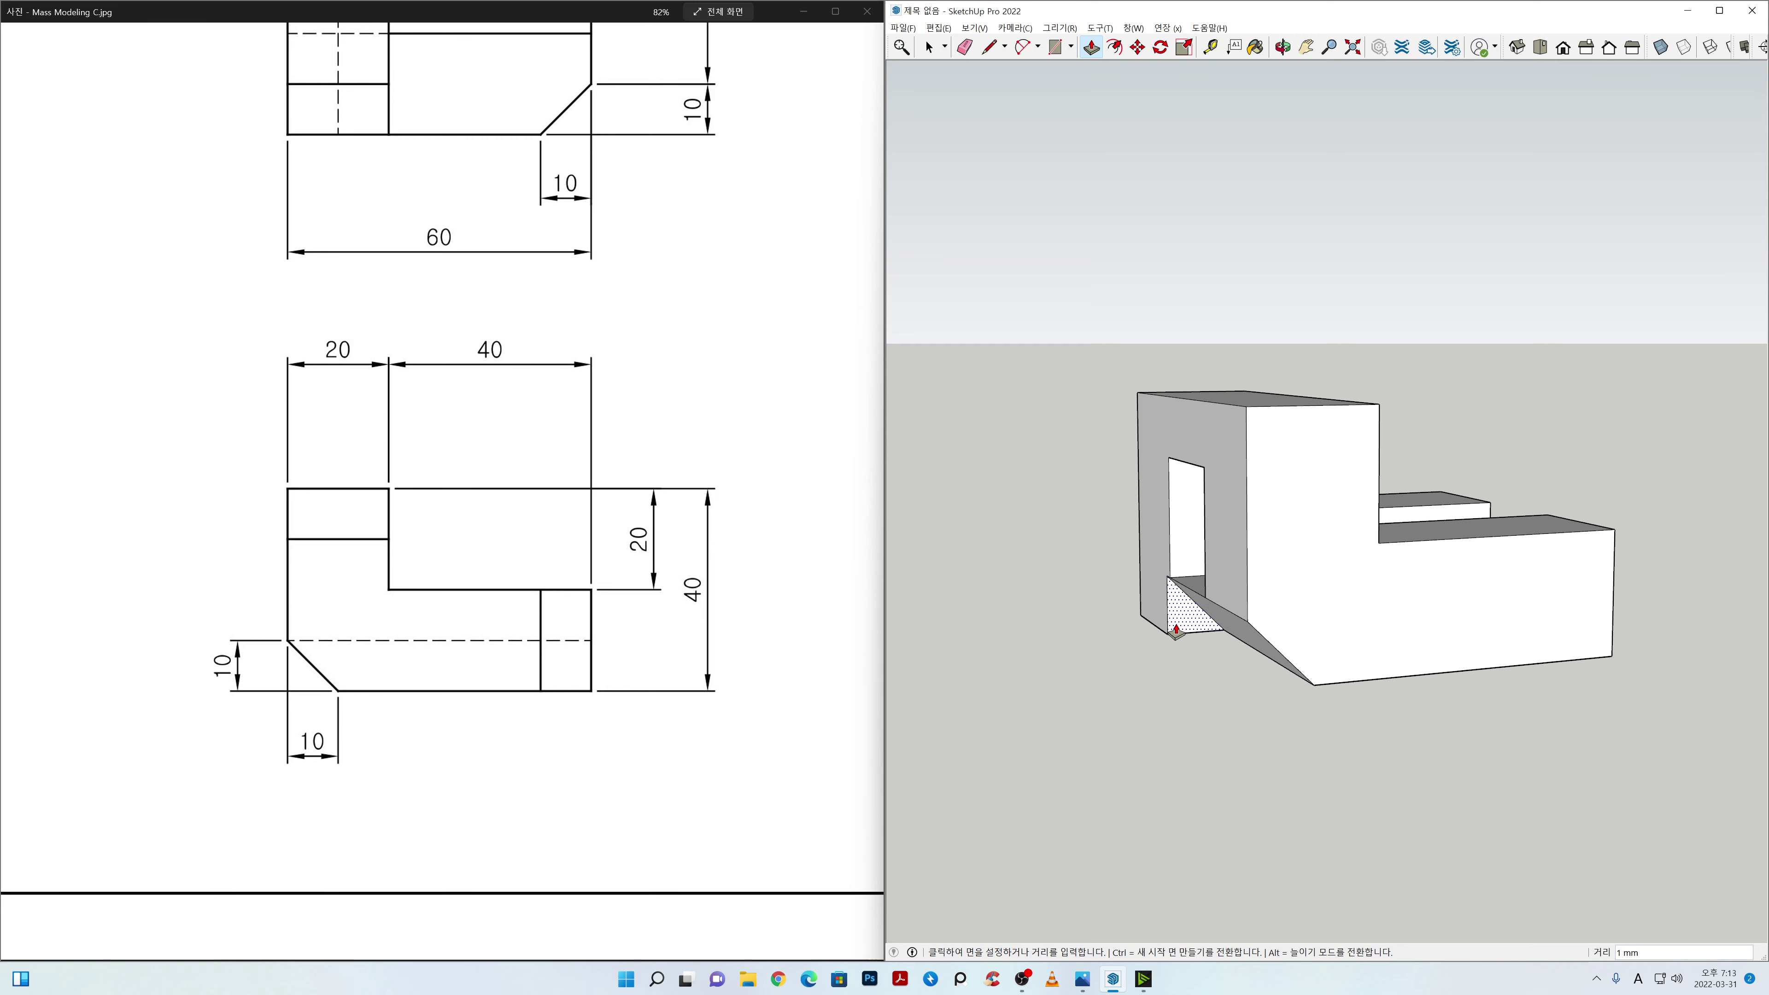
click(1147, 610)
key(space)
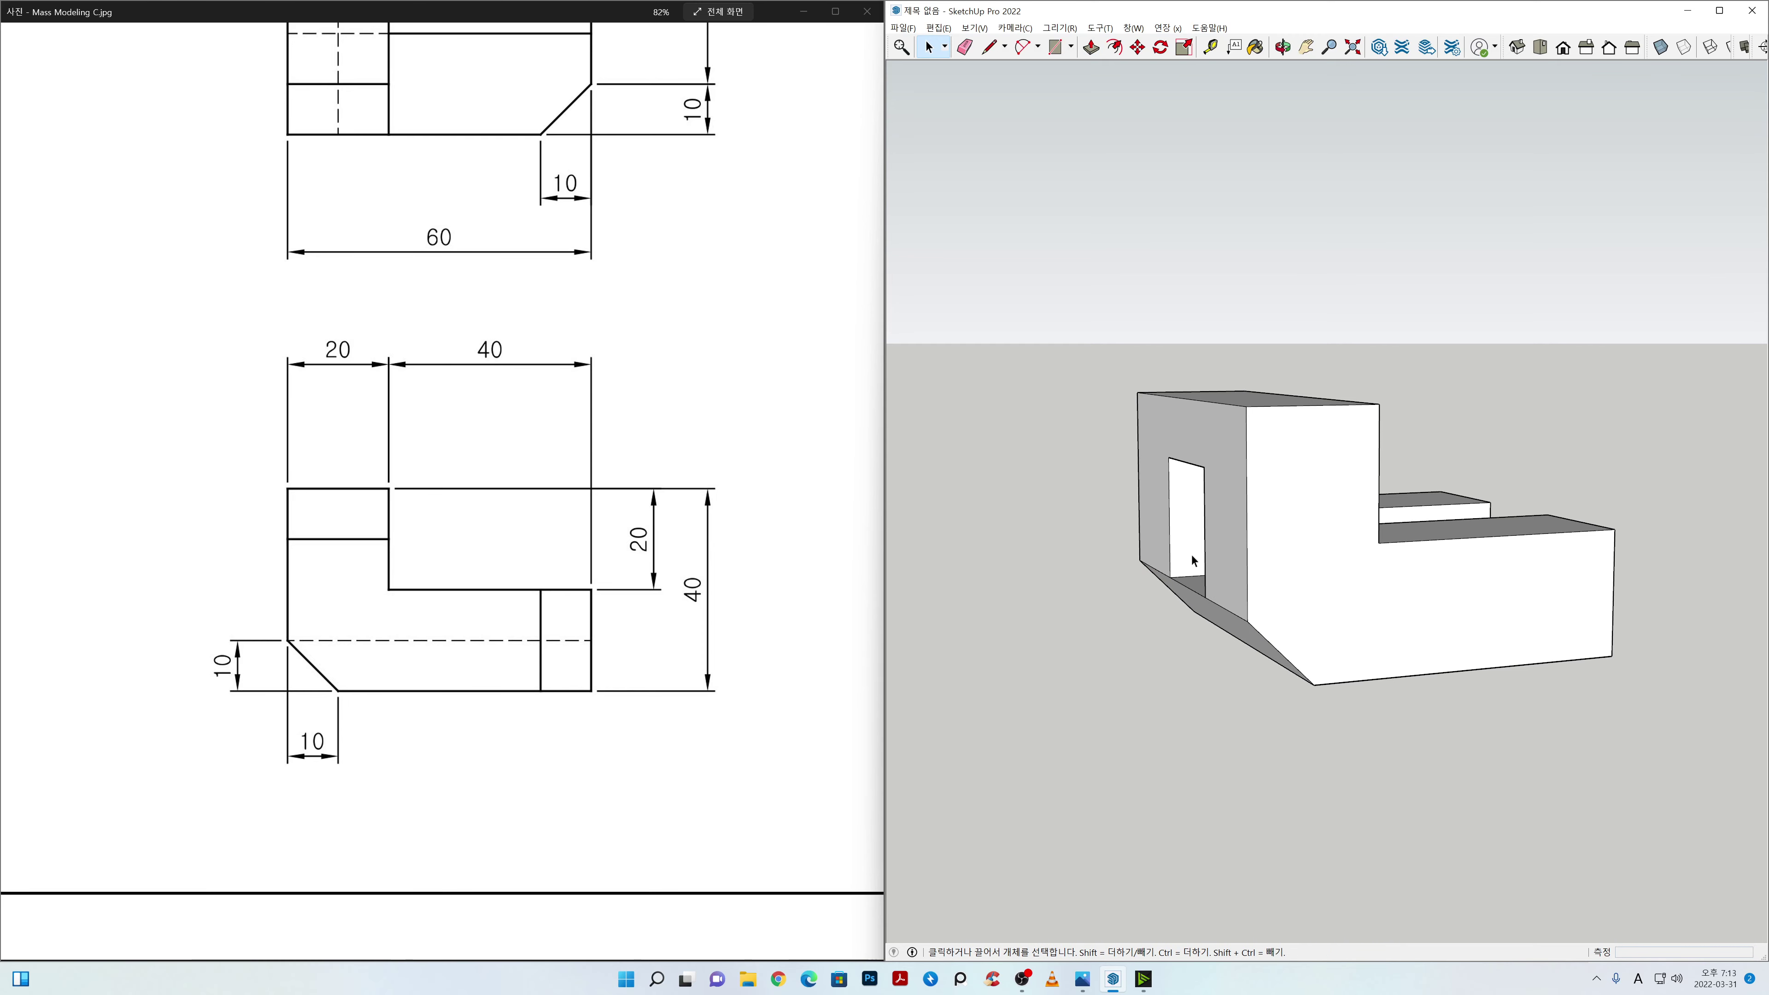
Step: Inspect the chamfered rear of the model and examine the drawing's front view for the upper corner chamfer dimensions
mouse_move(1229, 723)
middle_down()
mouse_move(1343, 711)
mouse_move(1345, 666)
middle_up()
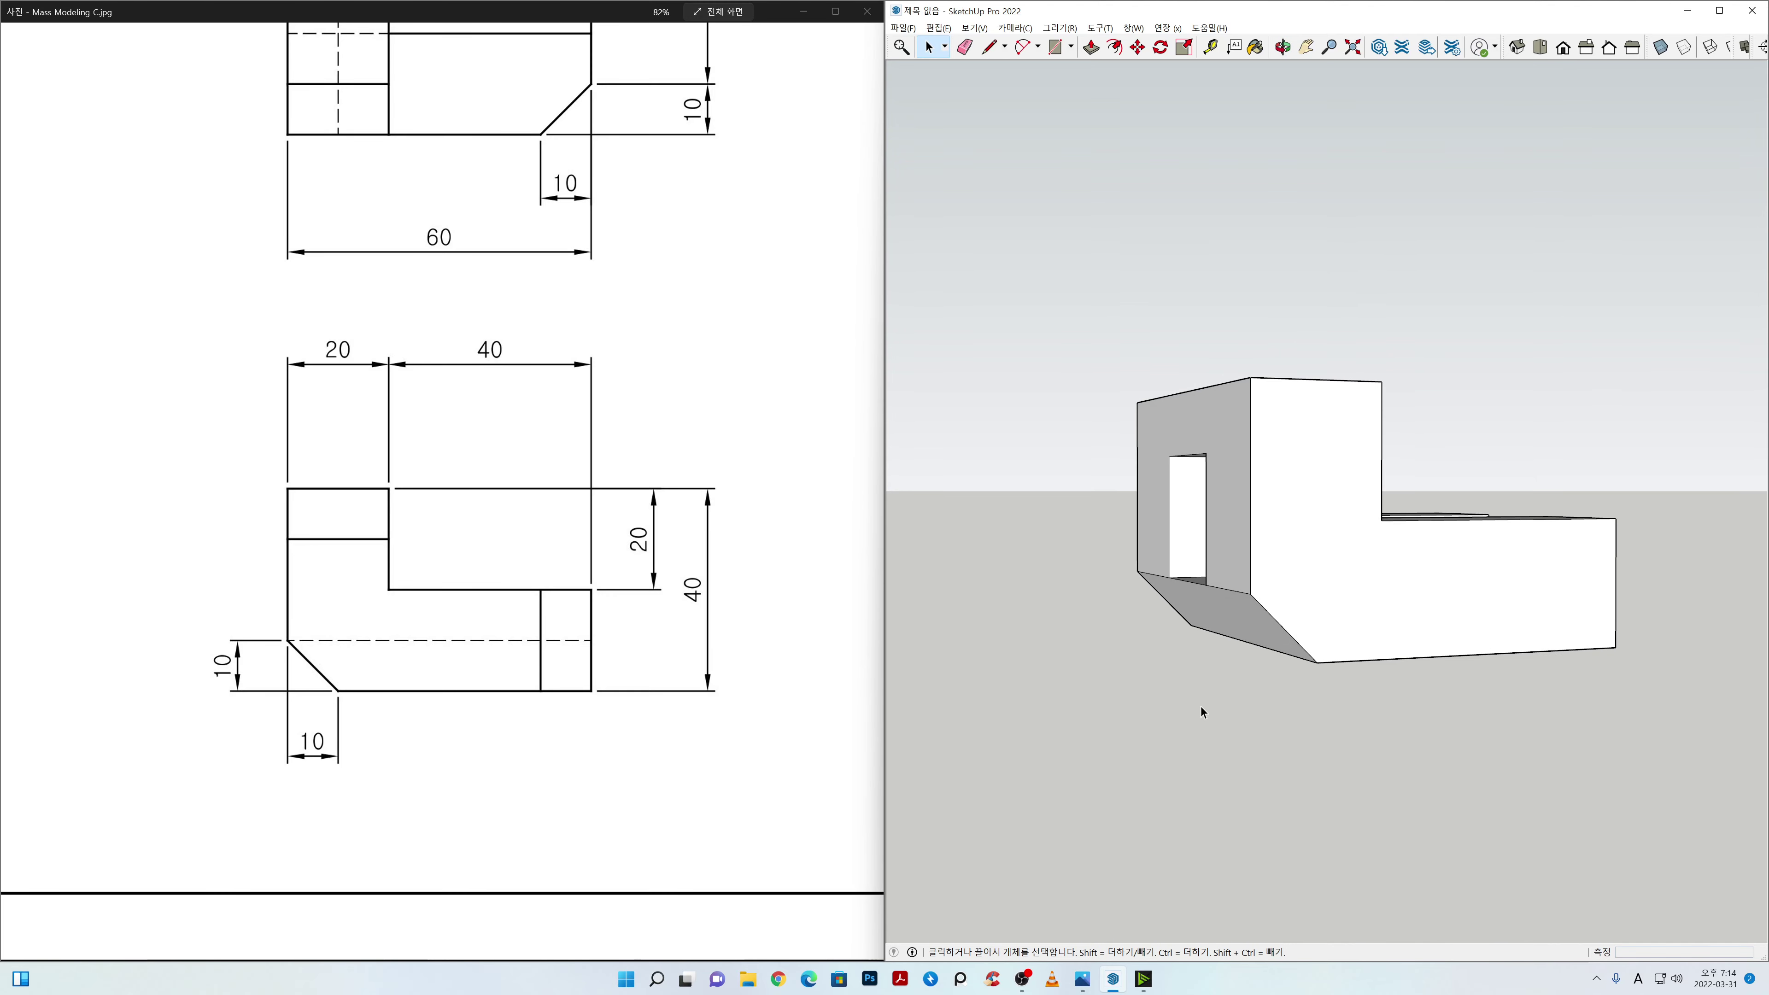
mouse_move(1537, 702)
middle_down()
mouse_move(1041, 761)
mouse_move(1536, 703)
mouse_move(1299, 798)
mouse_move(1248, 866)
mouse_move(1306, 871)
middle_up()
mouse_move(1541, 787)
shift+middle_down()
mouse_move(1504, 731)
mouse_move(1390, 747)
mouse_move(1445, 751)
shift+middle_up()
scroll(534, 528, down, 5)
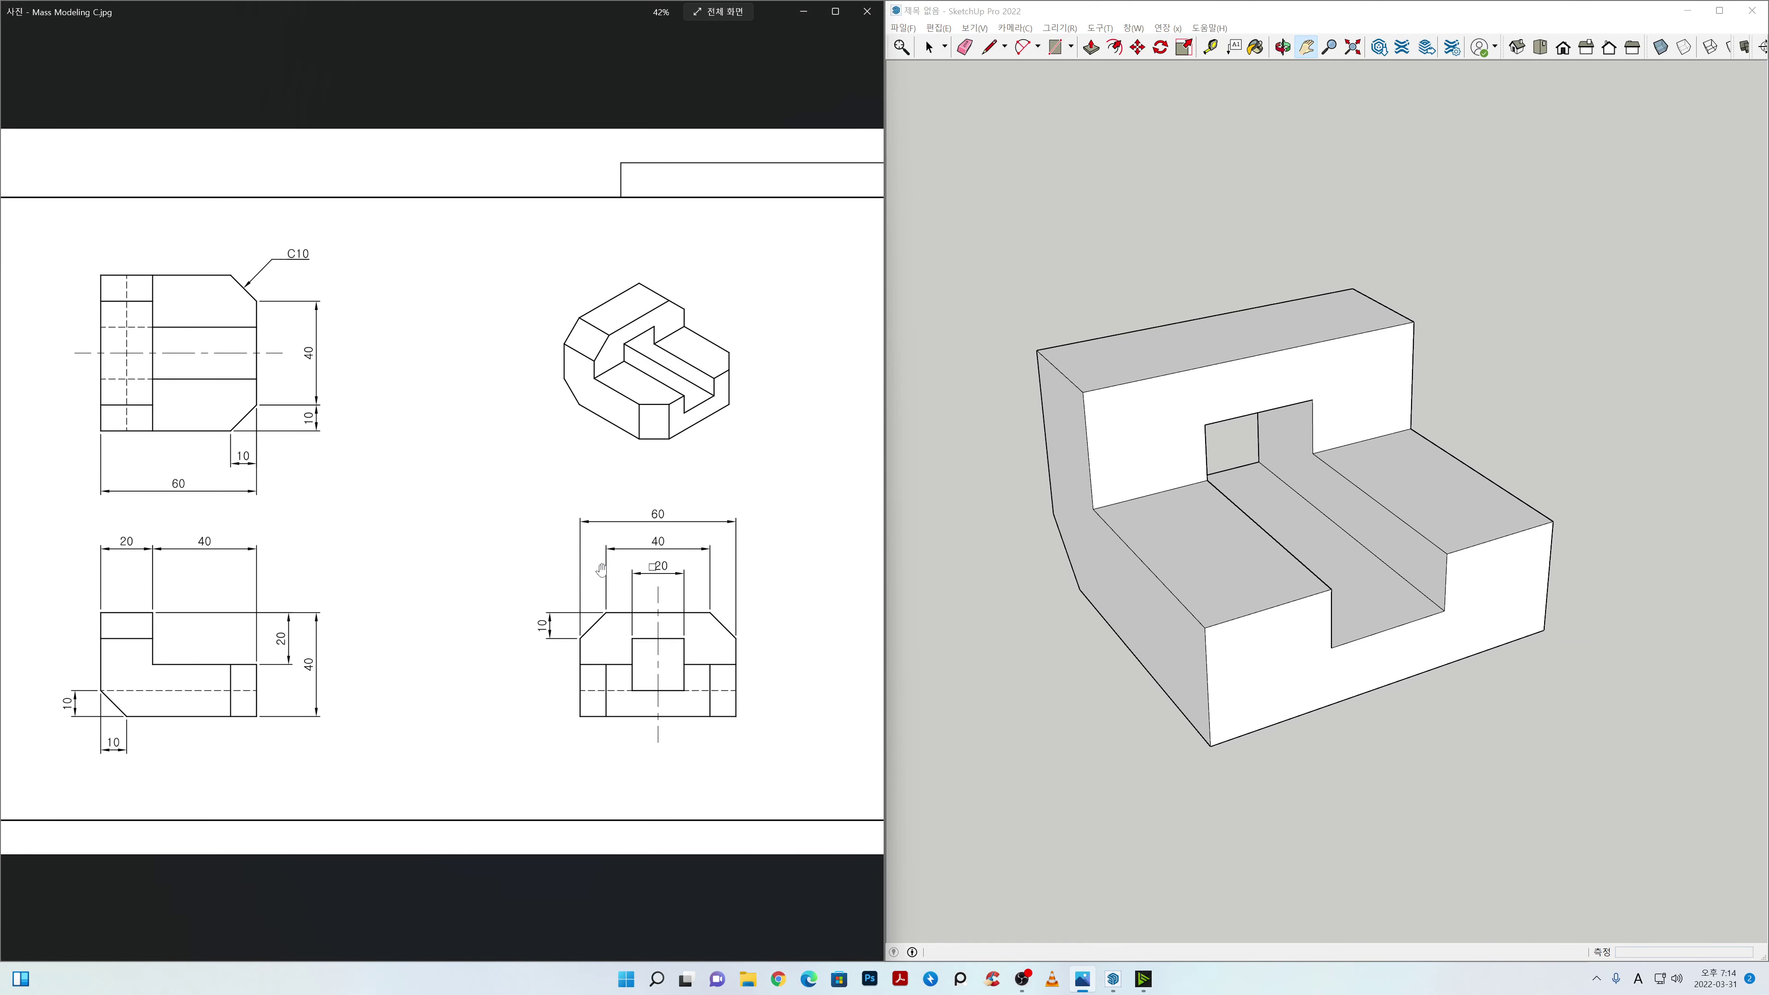
scroll(612, 610, up, 3)
scroll(604, 625, up, 3)
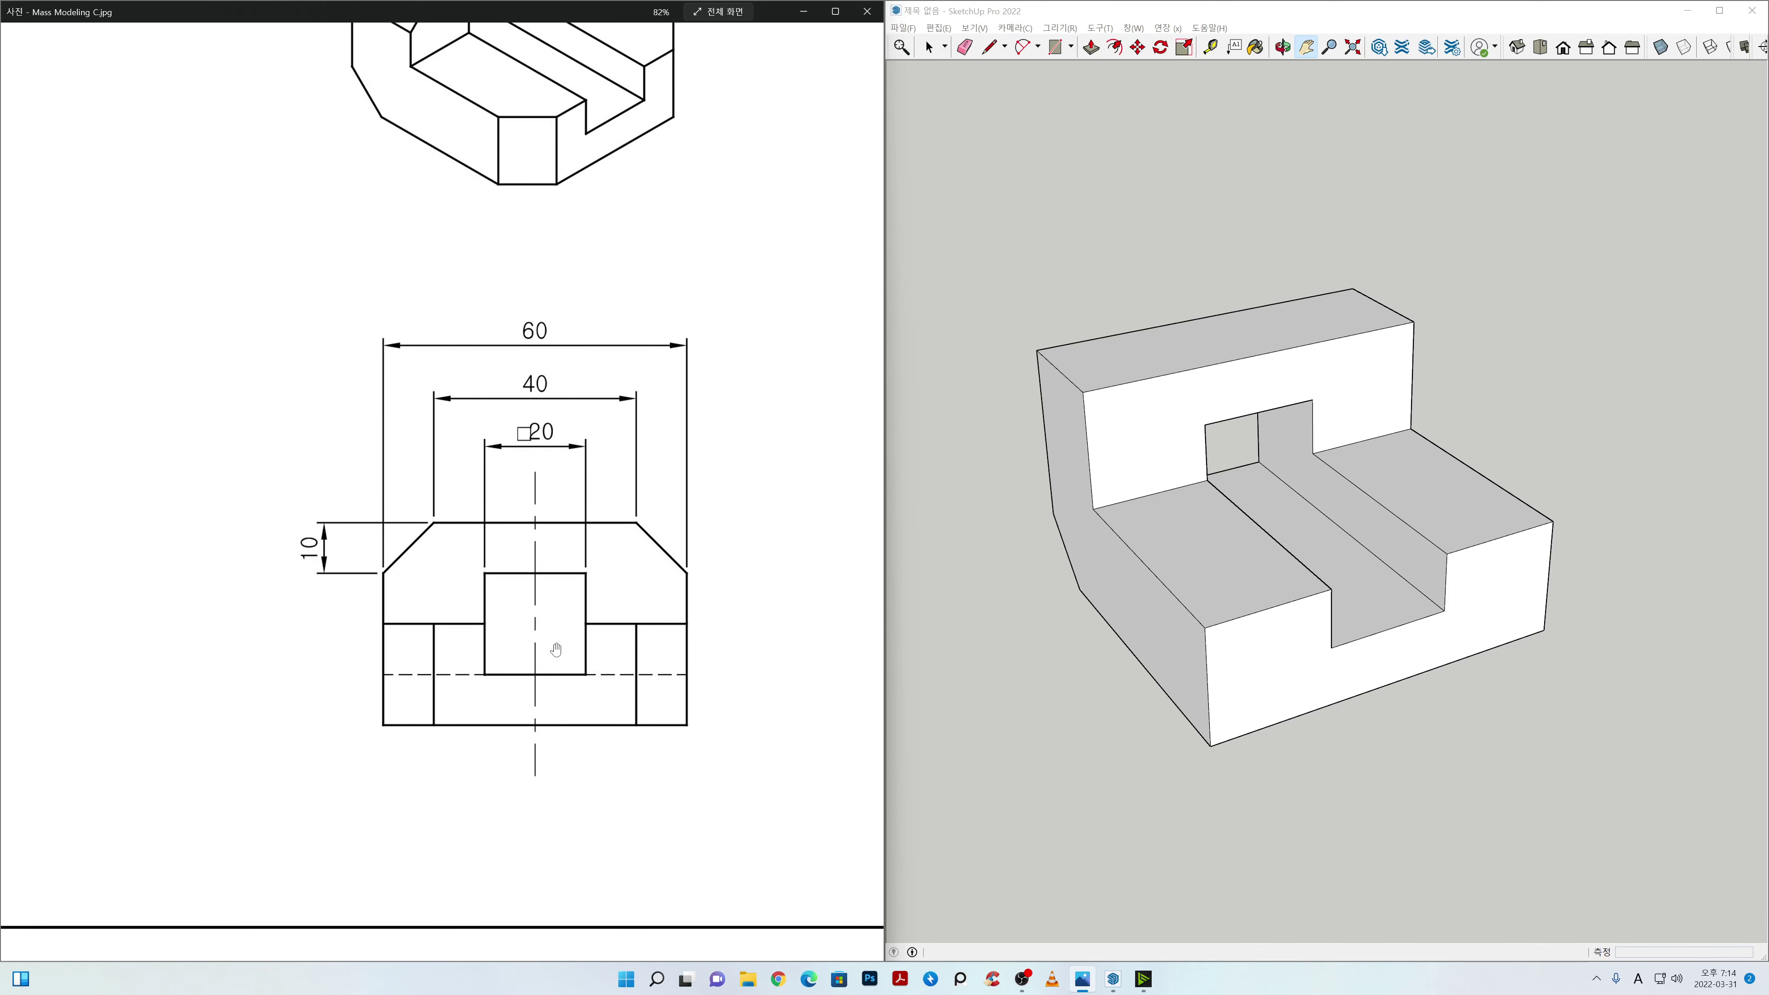
scroll(553, 648, down, 2)
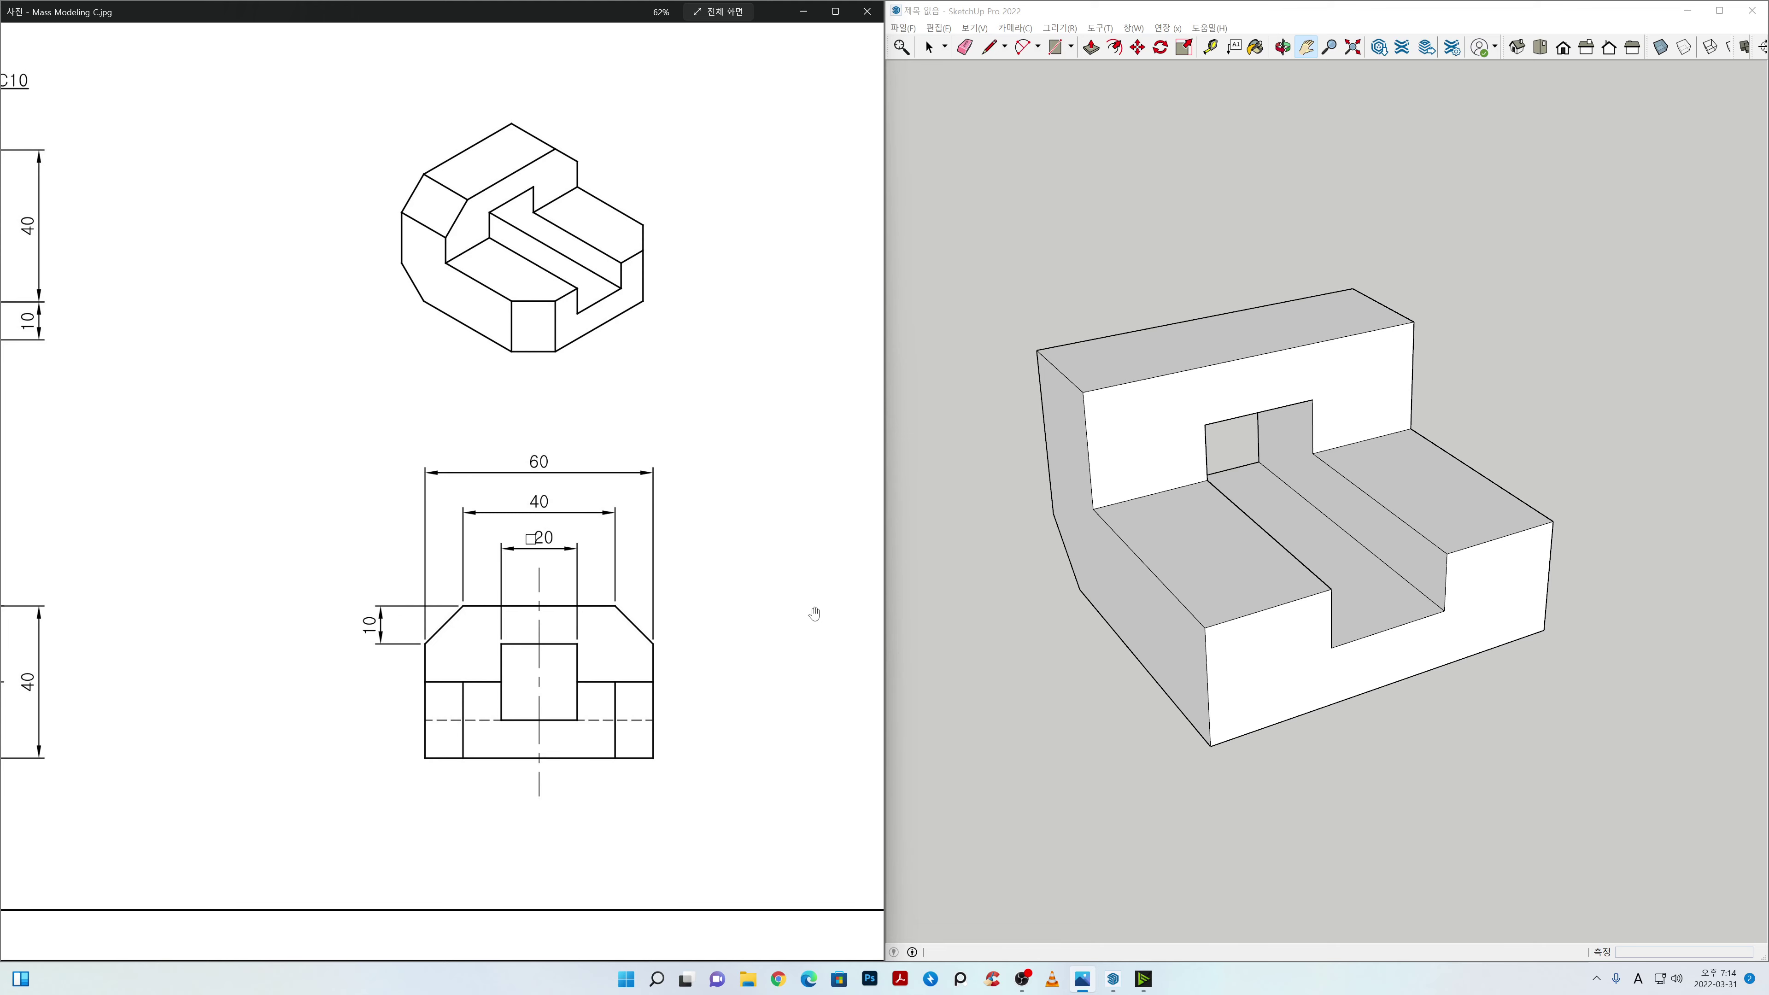
middle_drag(1108, 564, 1144, 564)
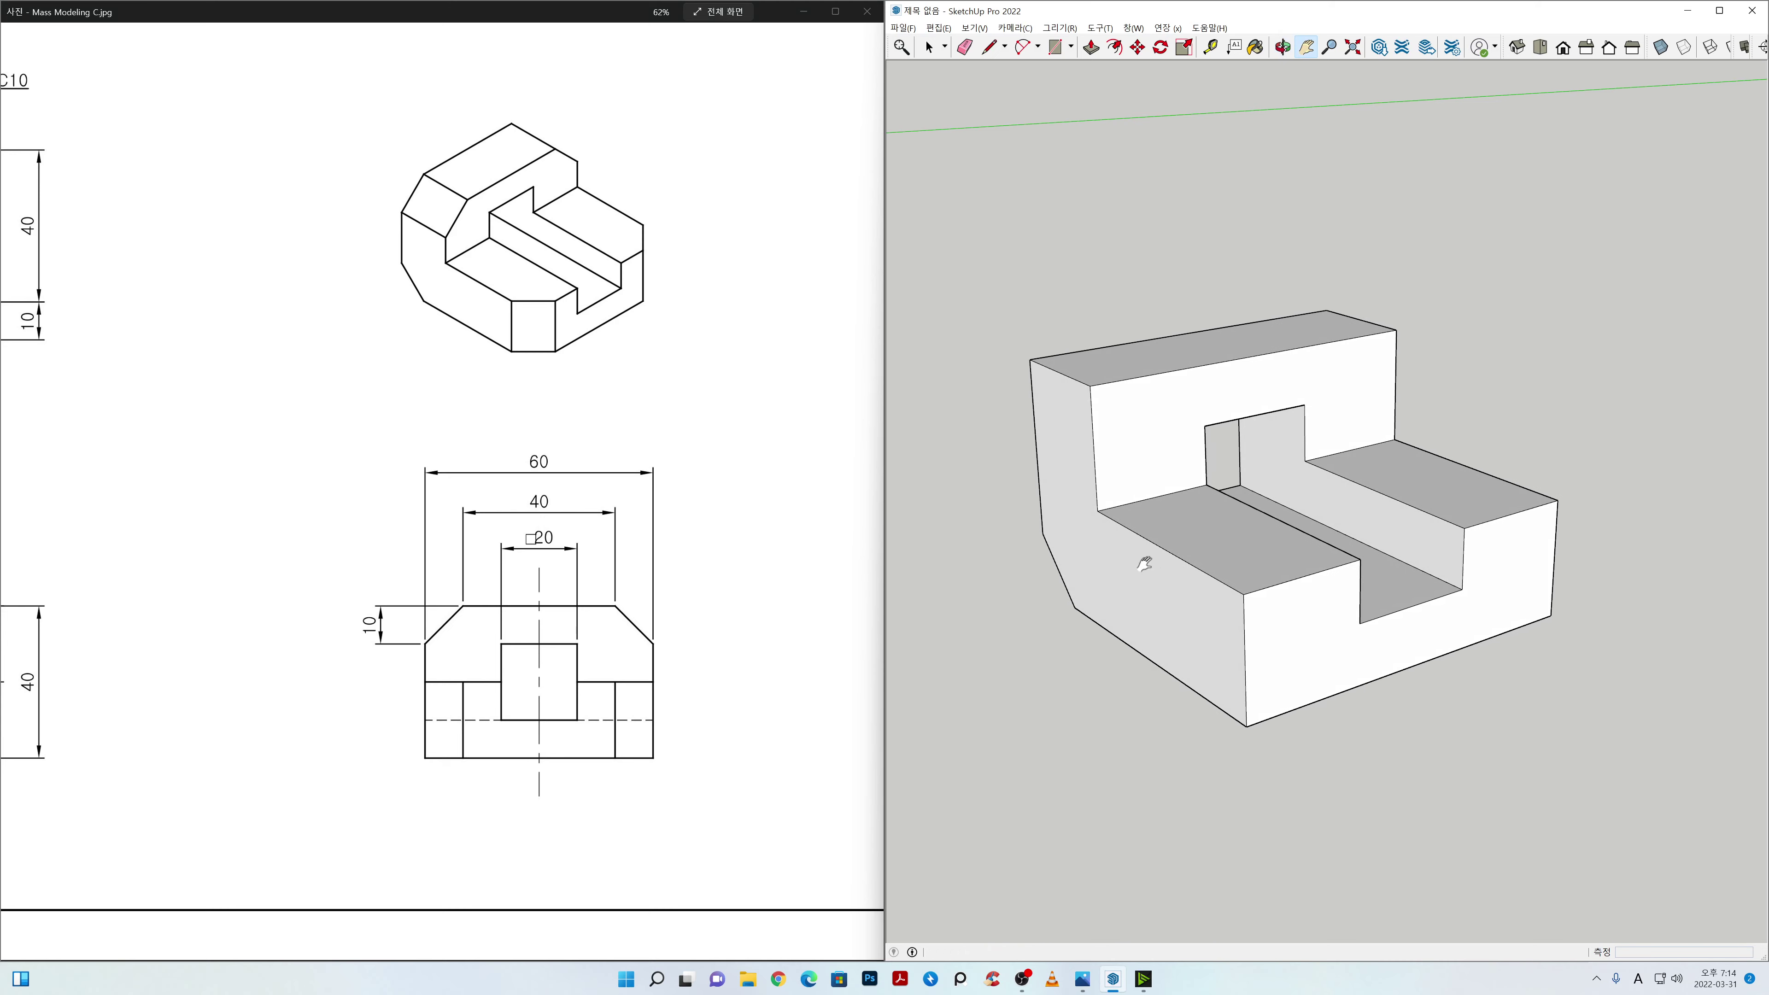
mouse_move(1146, 654)
middle_down()
mouse_move(1137, 708)
mouse_move(1106, 700)
mouse_move(1118, 723)
middle_up()
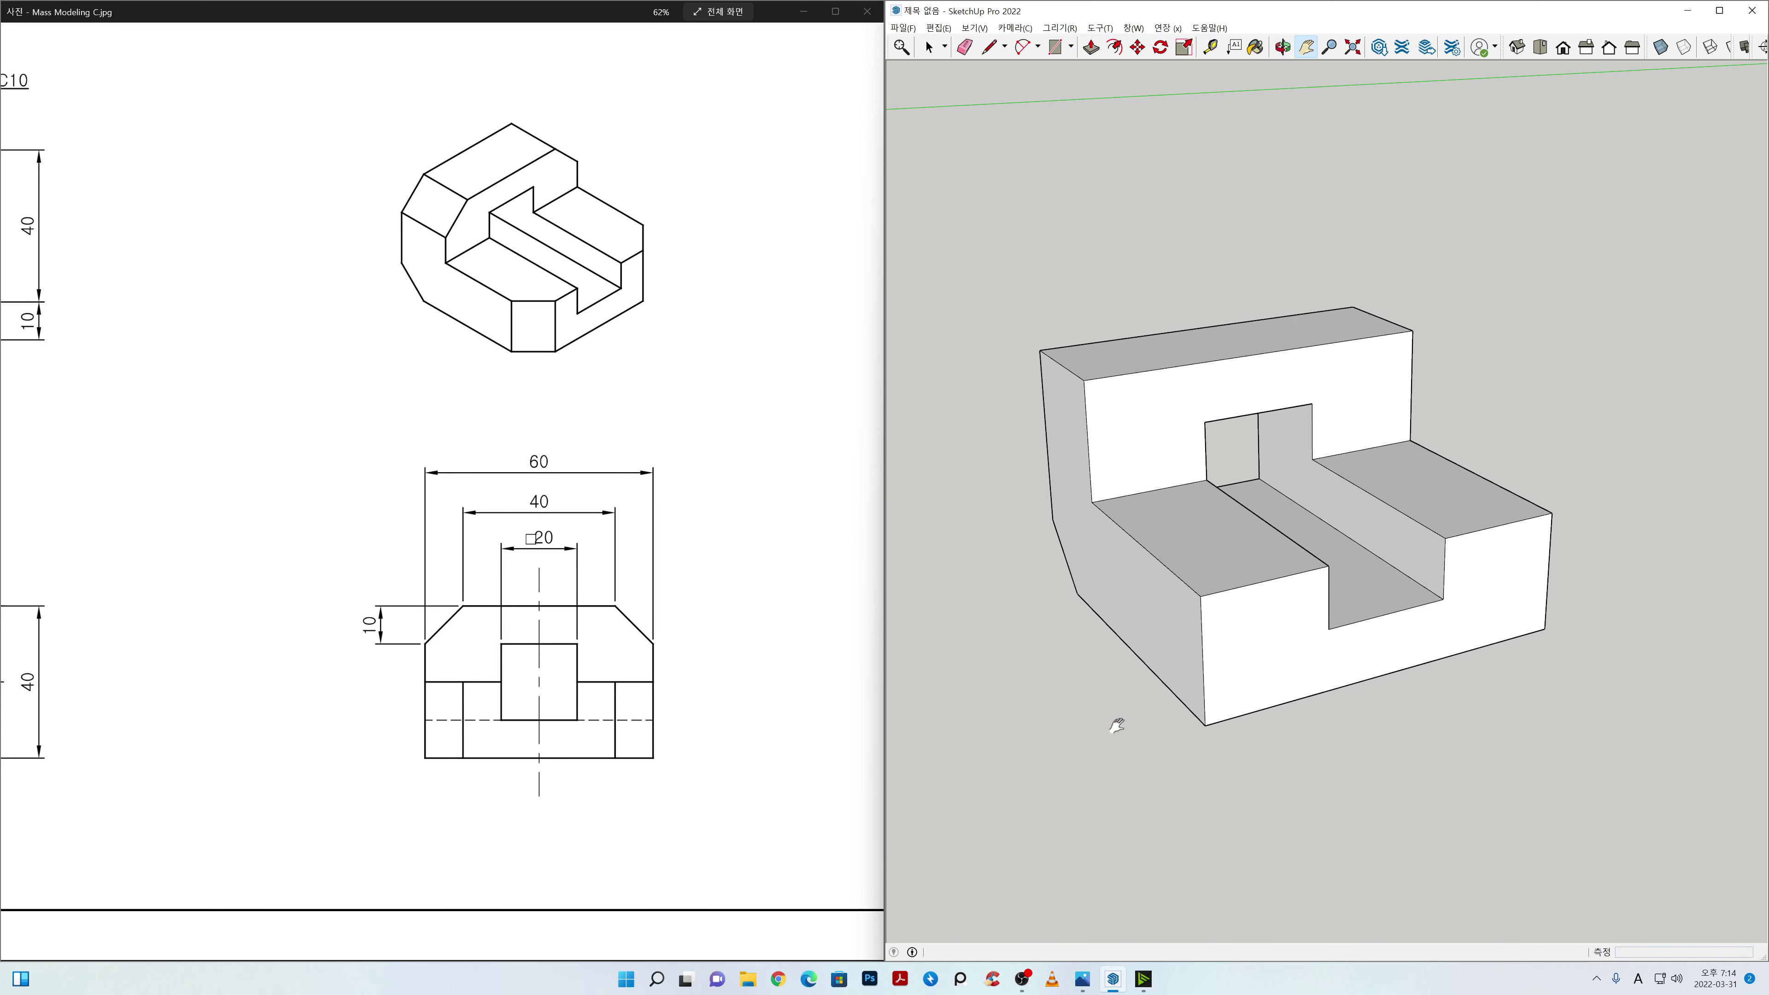
Step: Place three guides on the raised section's front face, 10 mm below its top edge and 10 mm in from each vertical side edge
key(t)
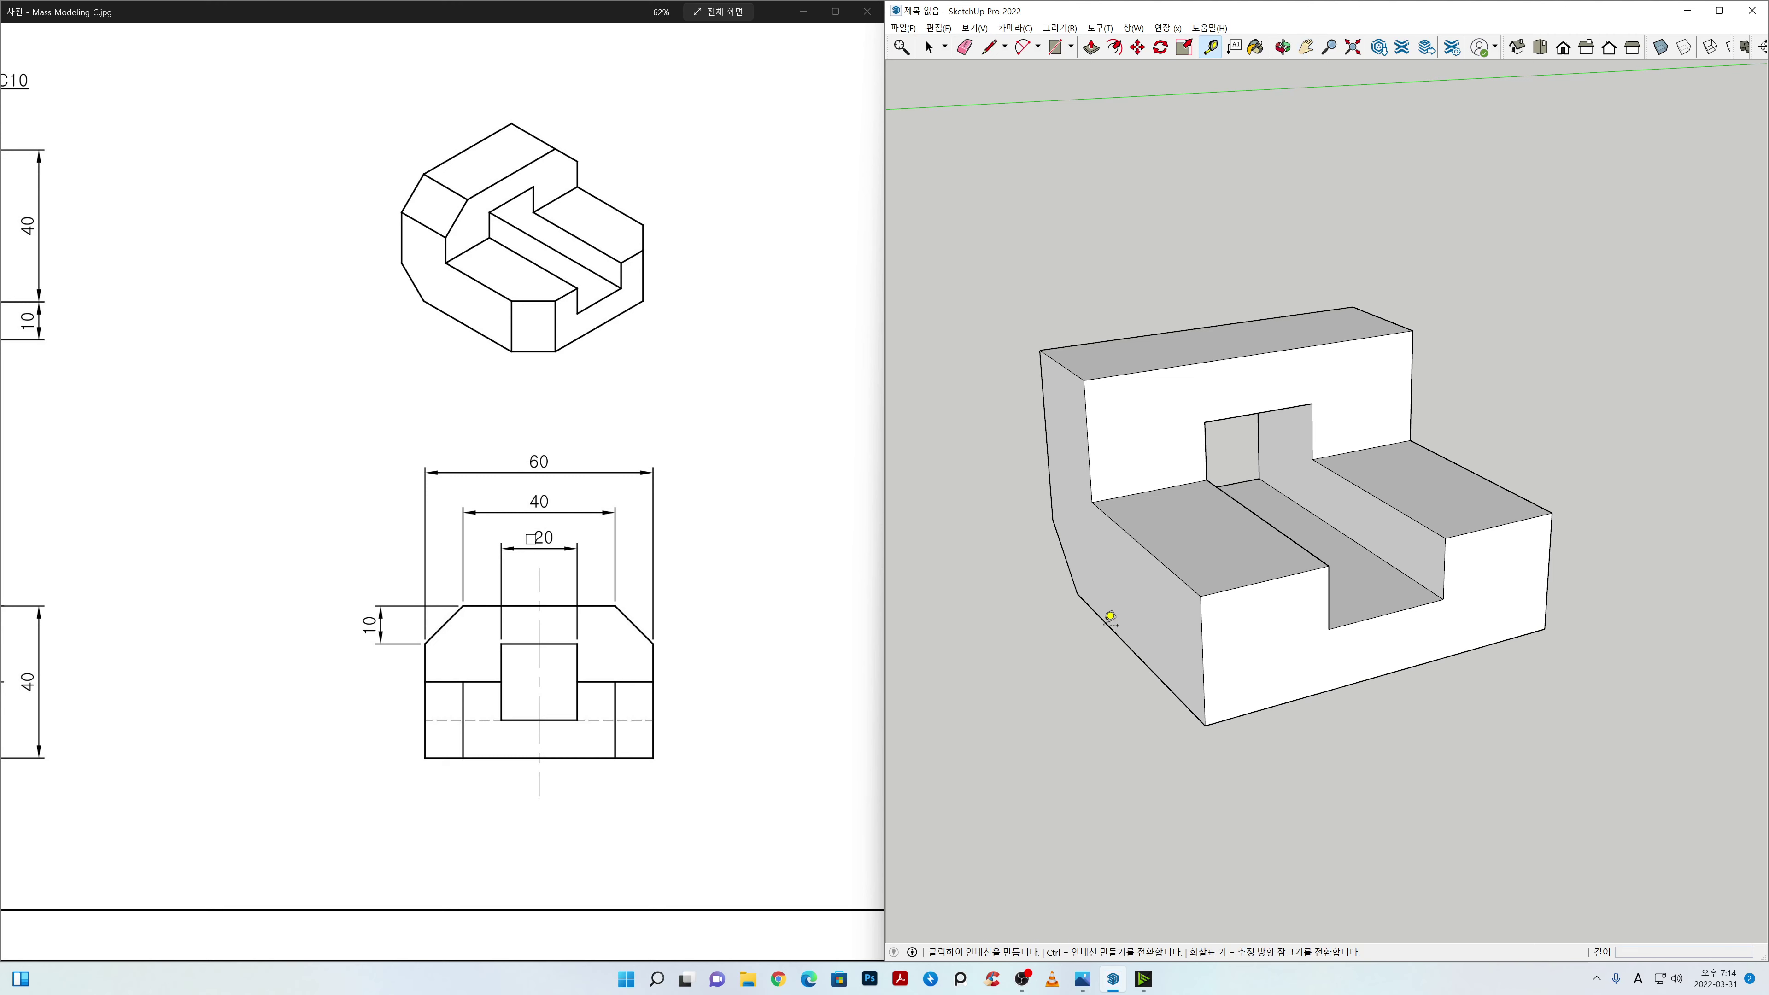
click(1161, 370)
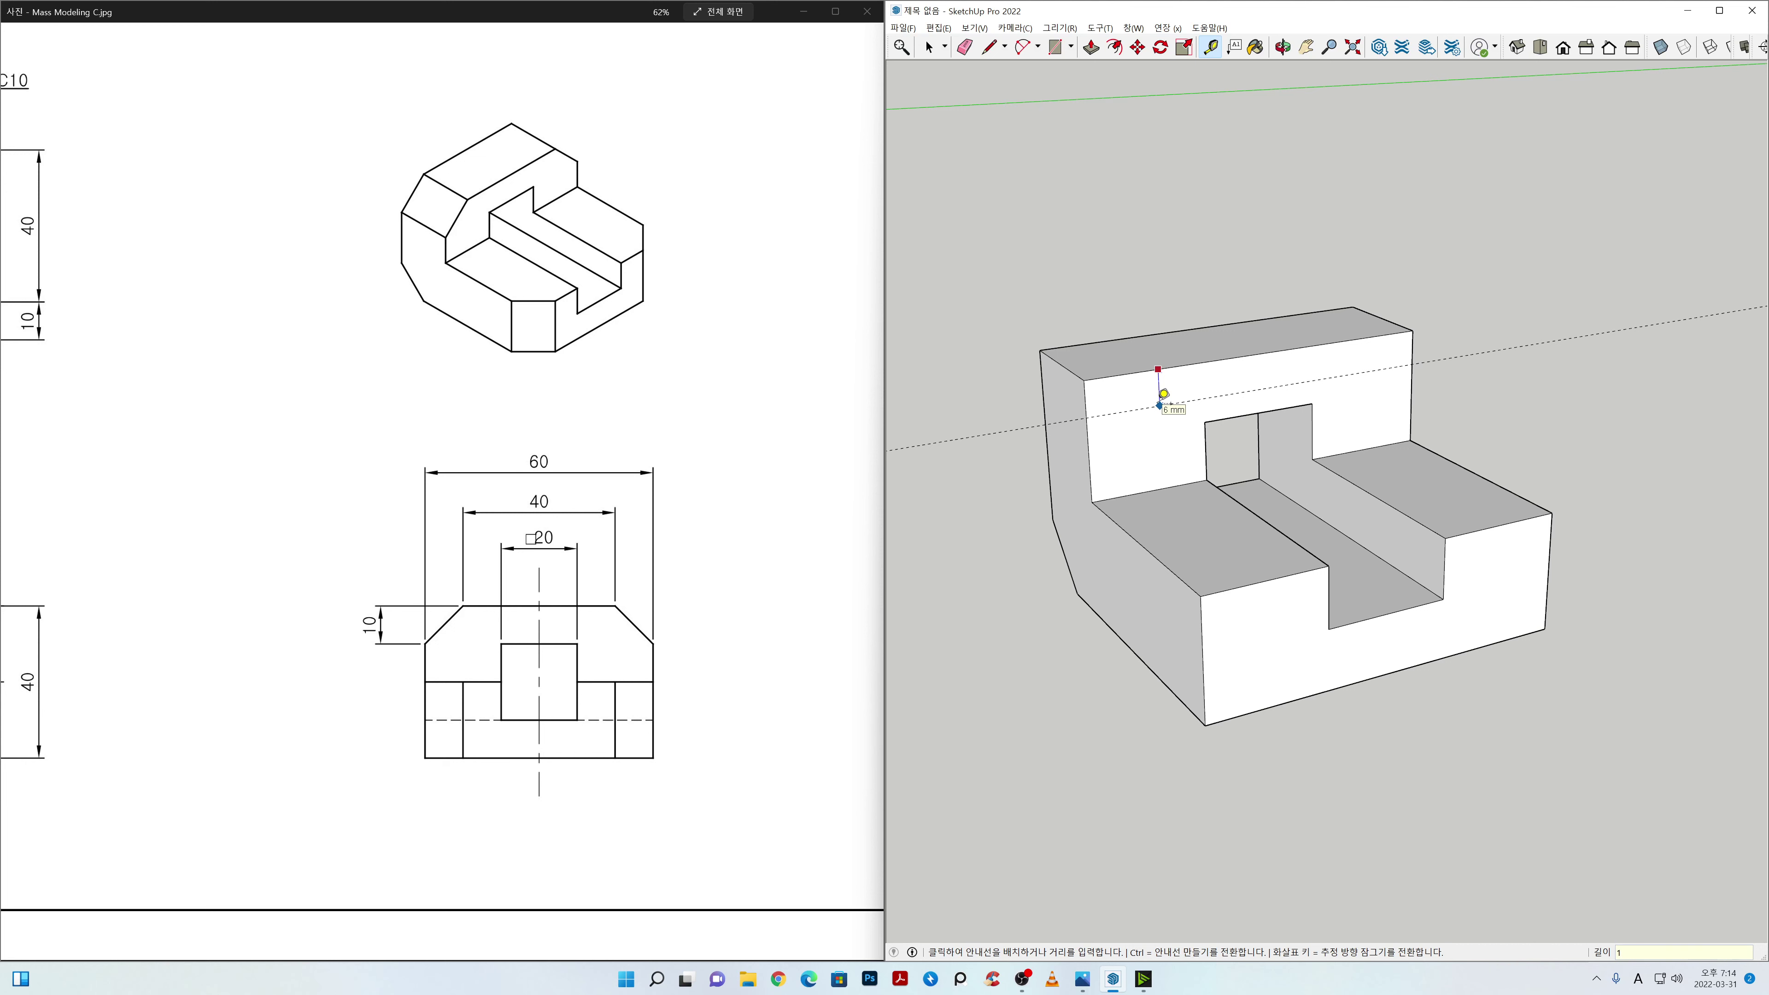
key(Return)
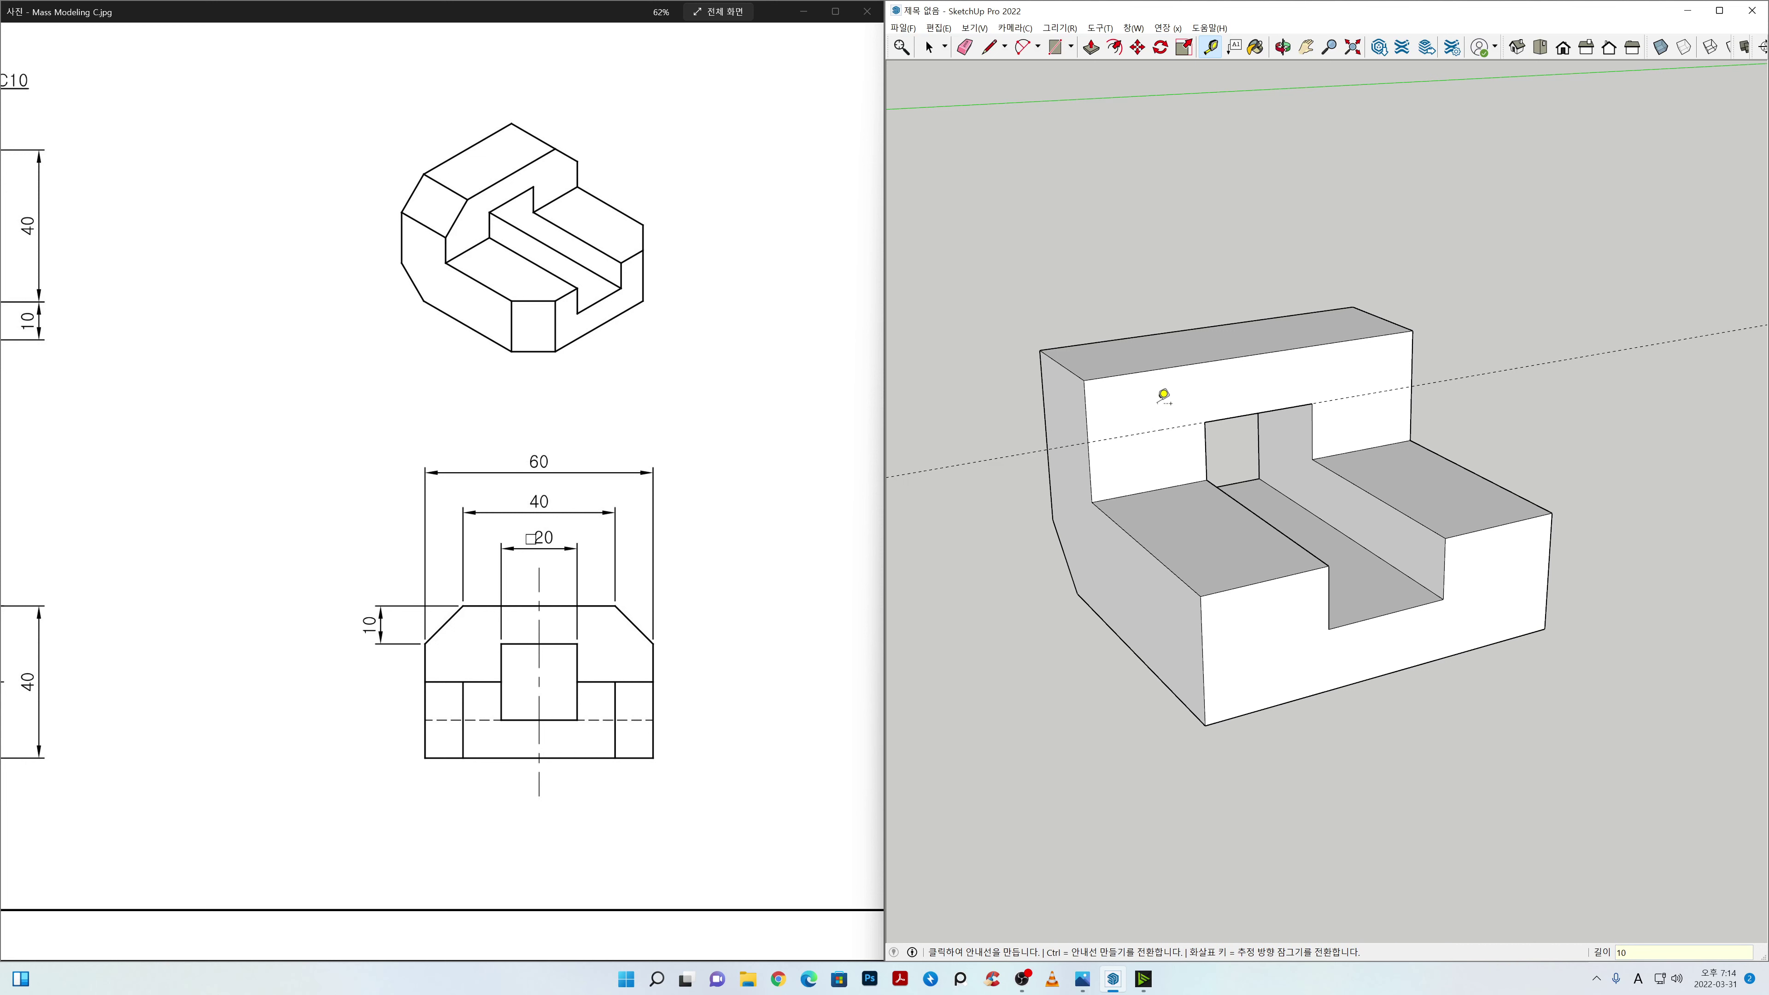
click(1093, 411)
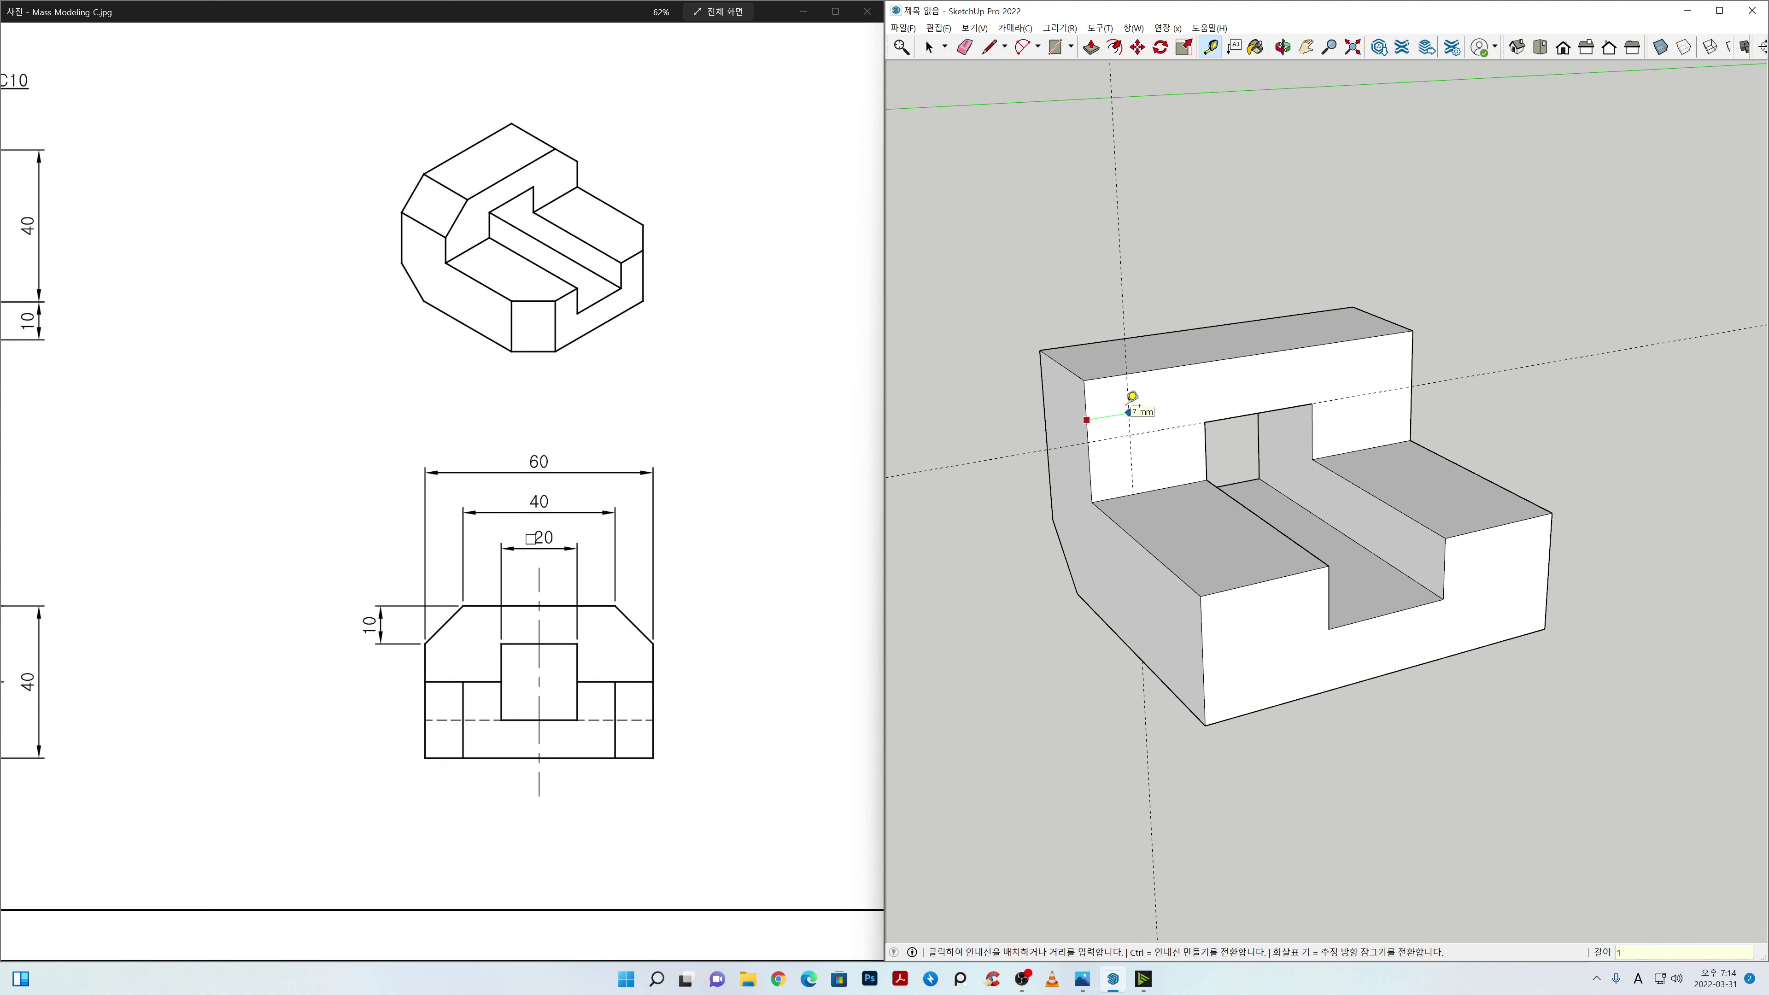
text(10)
key(Return)
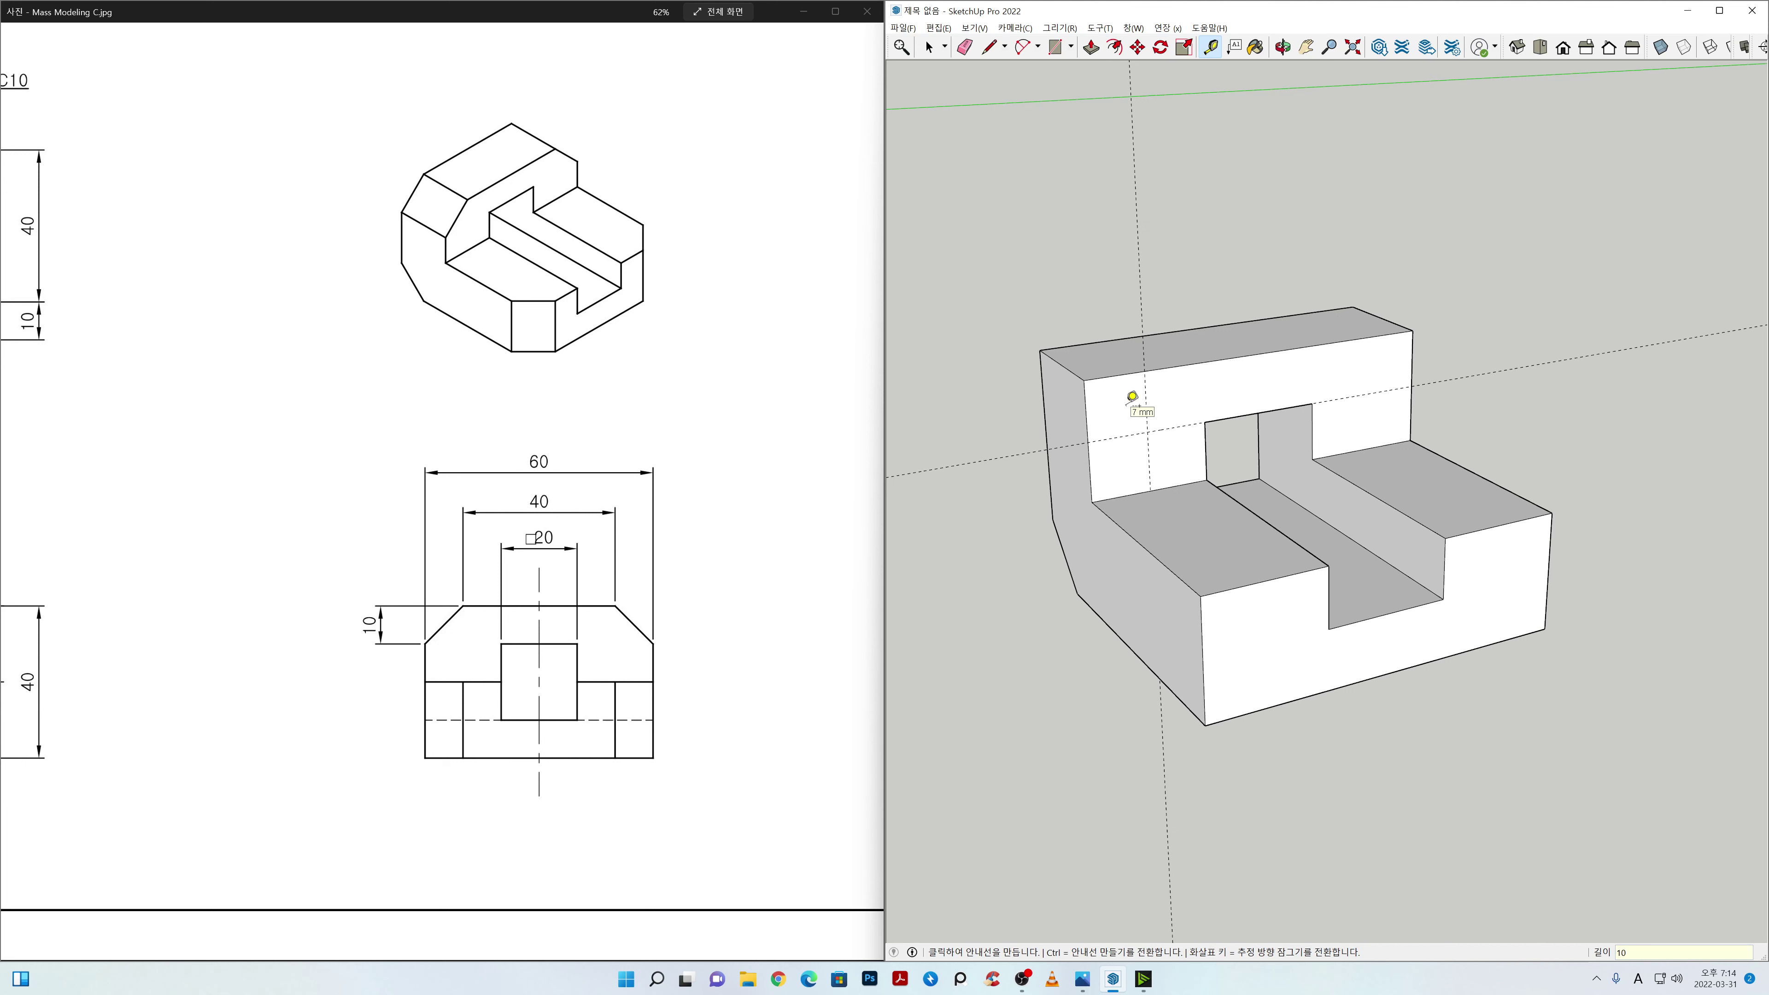
click(1414, 353)
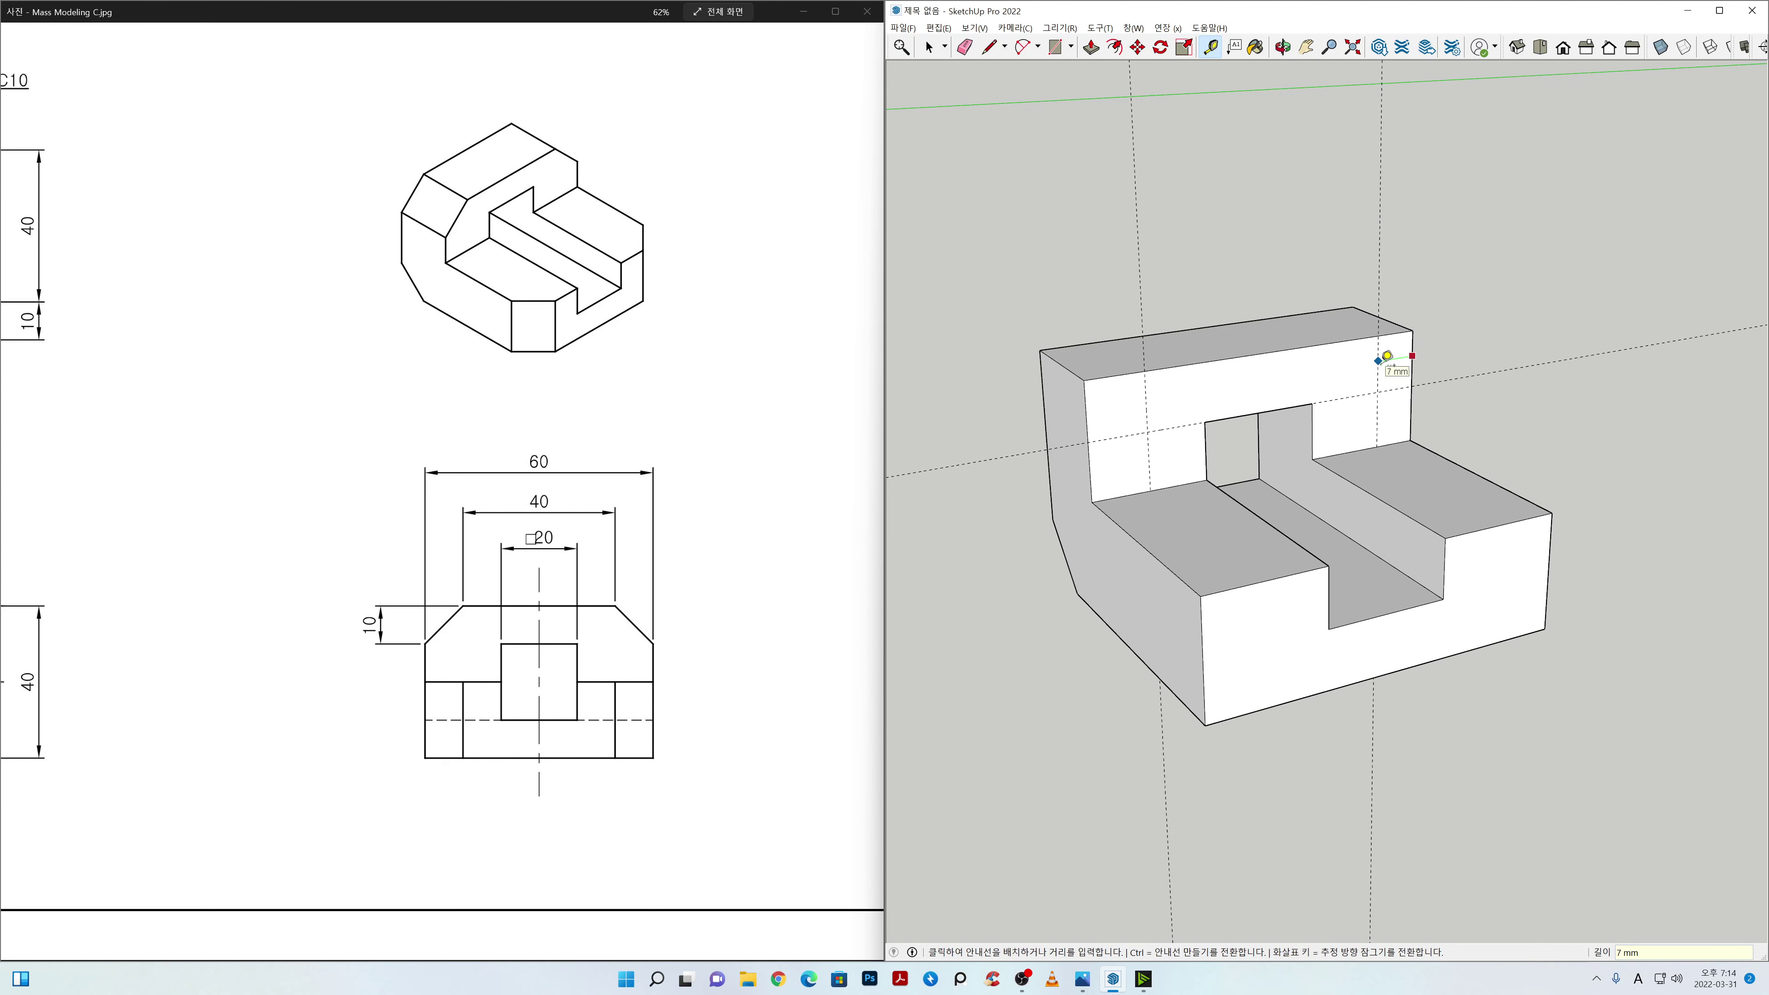
text(10)
key(Return)
key(space)
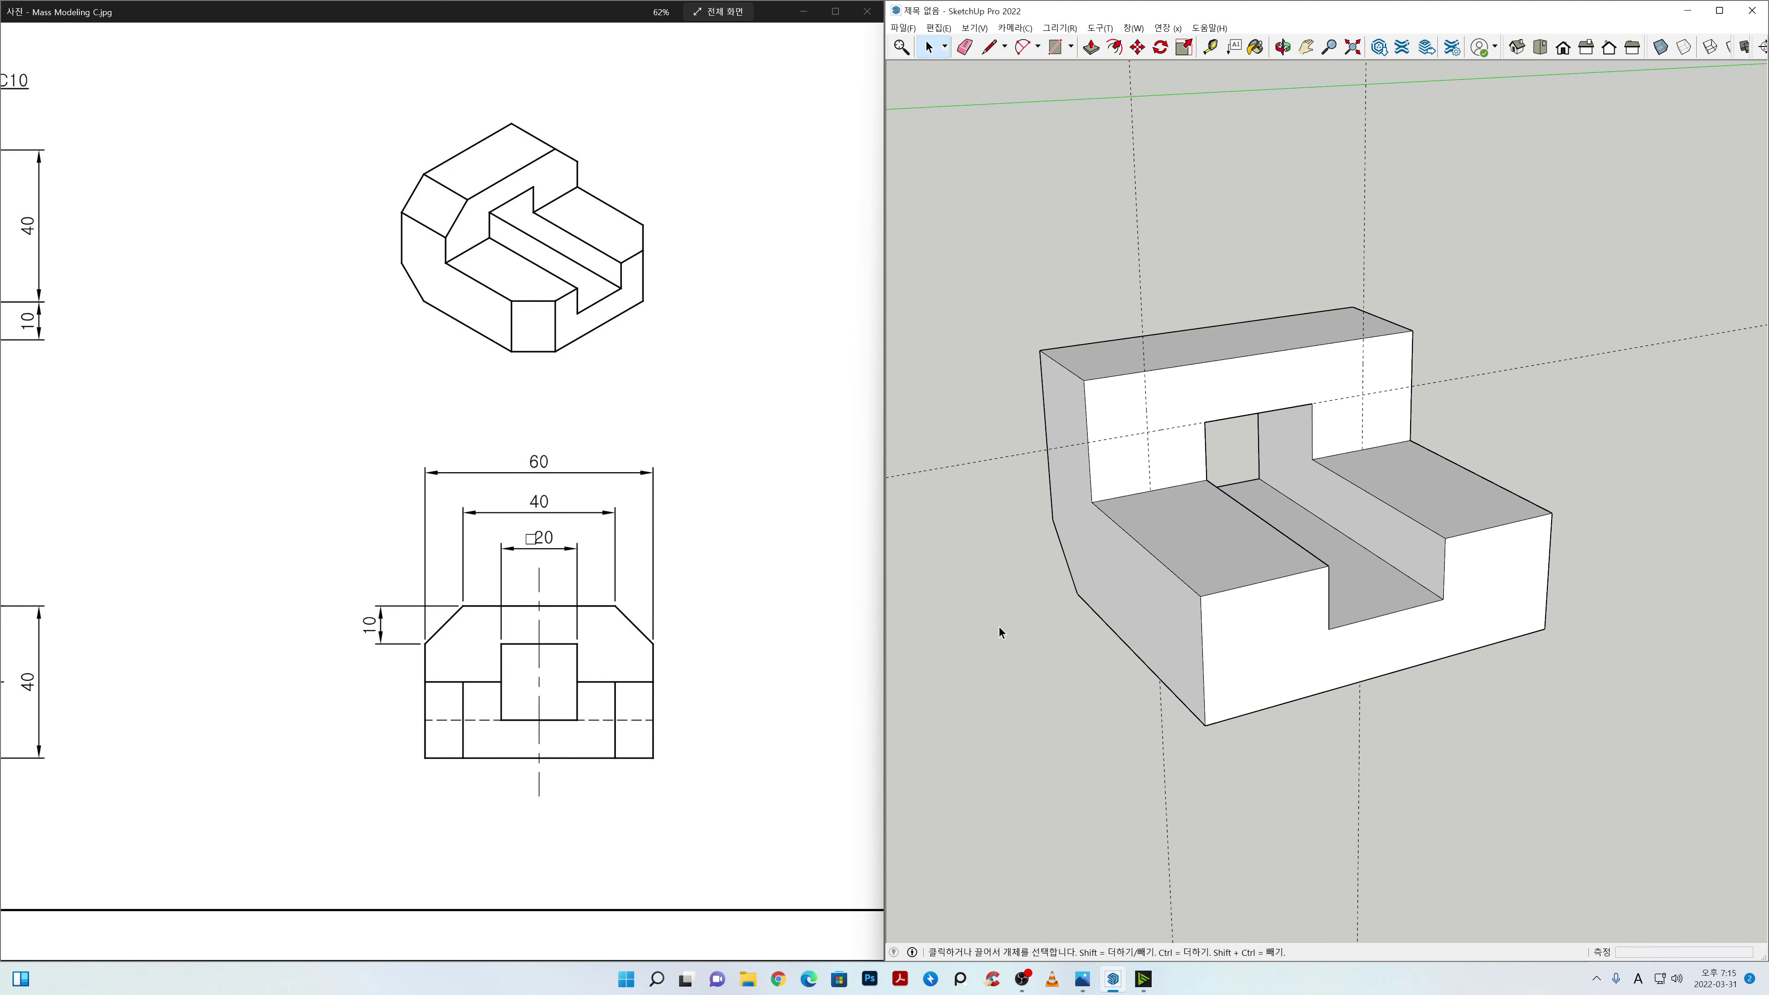
Step: Draw diagonal lines across both upper corners of the raised section's front face, joining the guides' intersections with the edges
key(l)
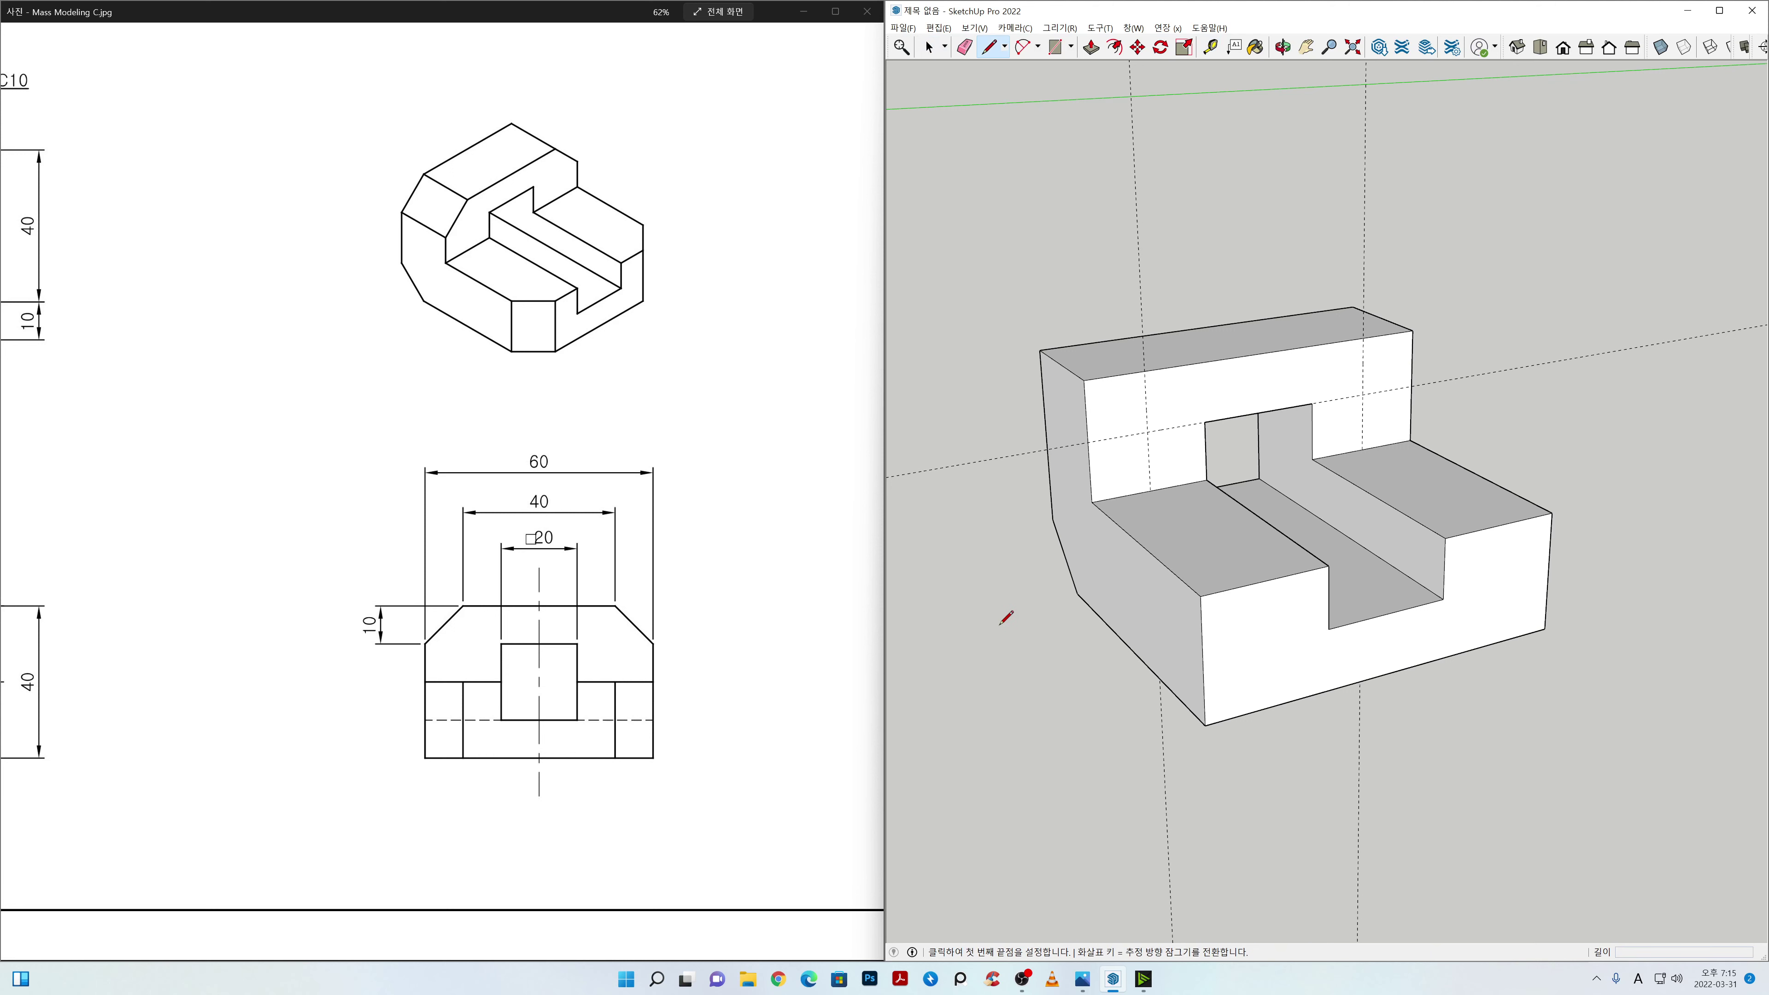
click(1087, 441)
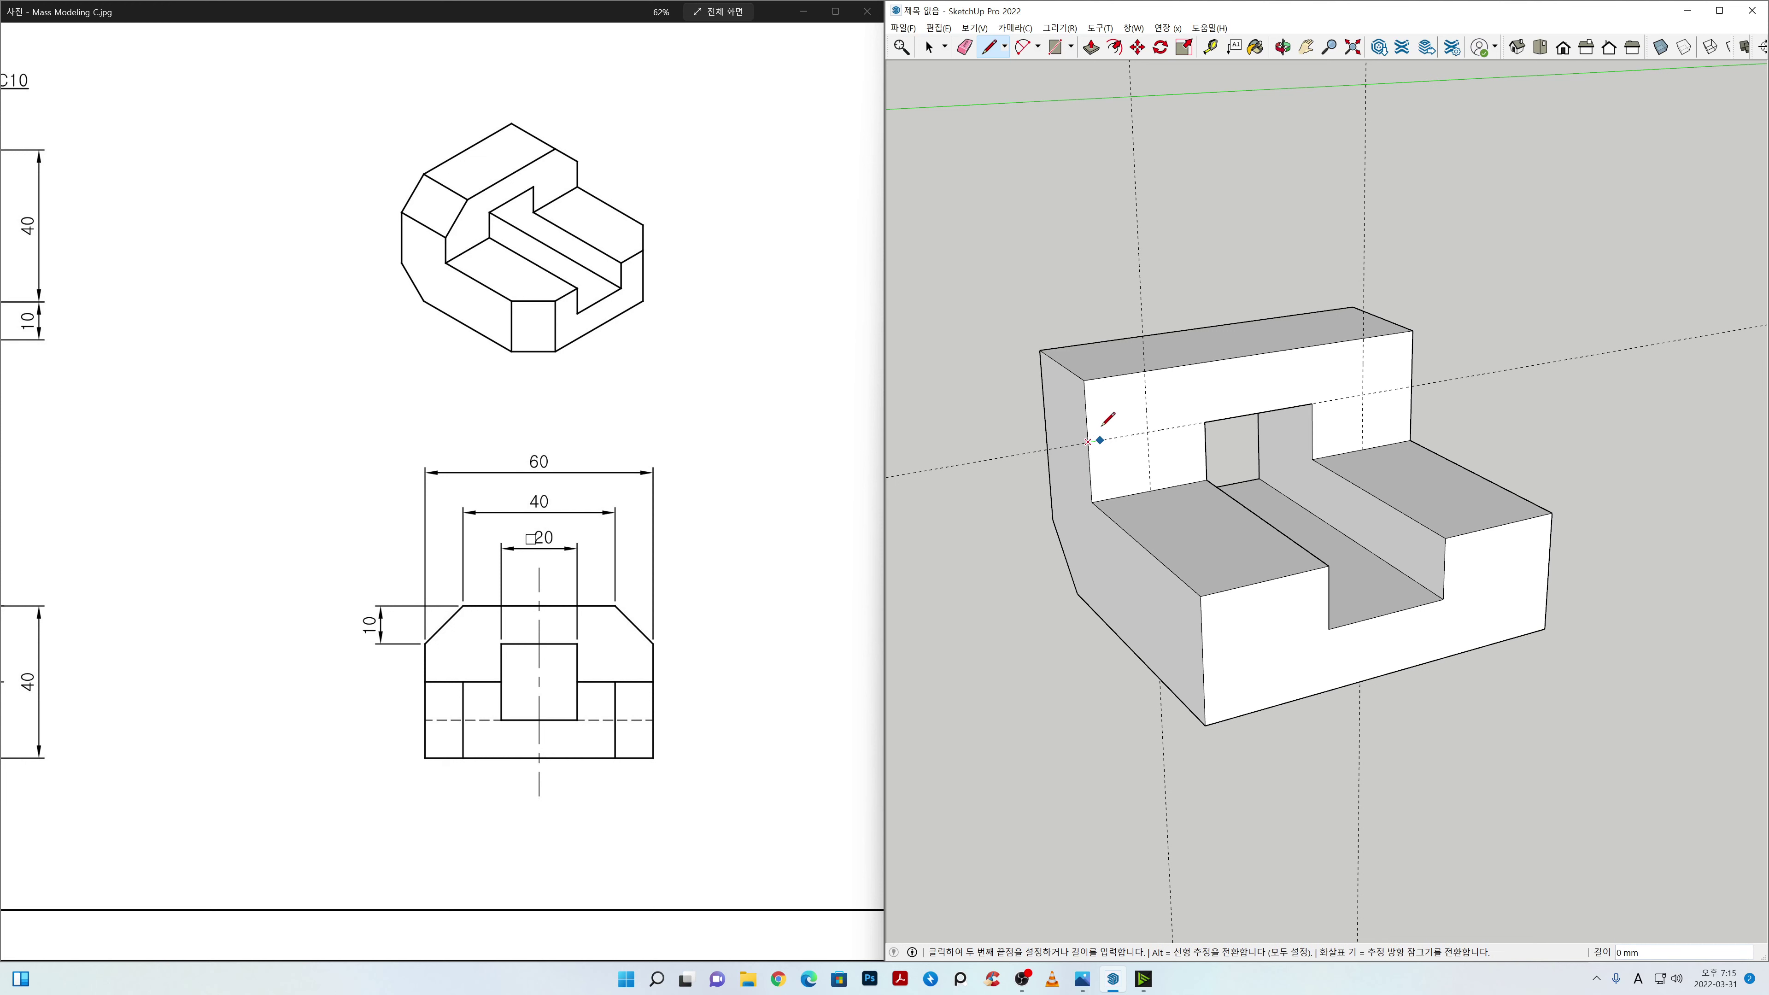
click(1145, 370)
key(space)
key(l)
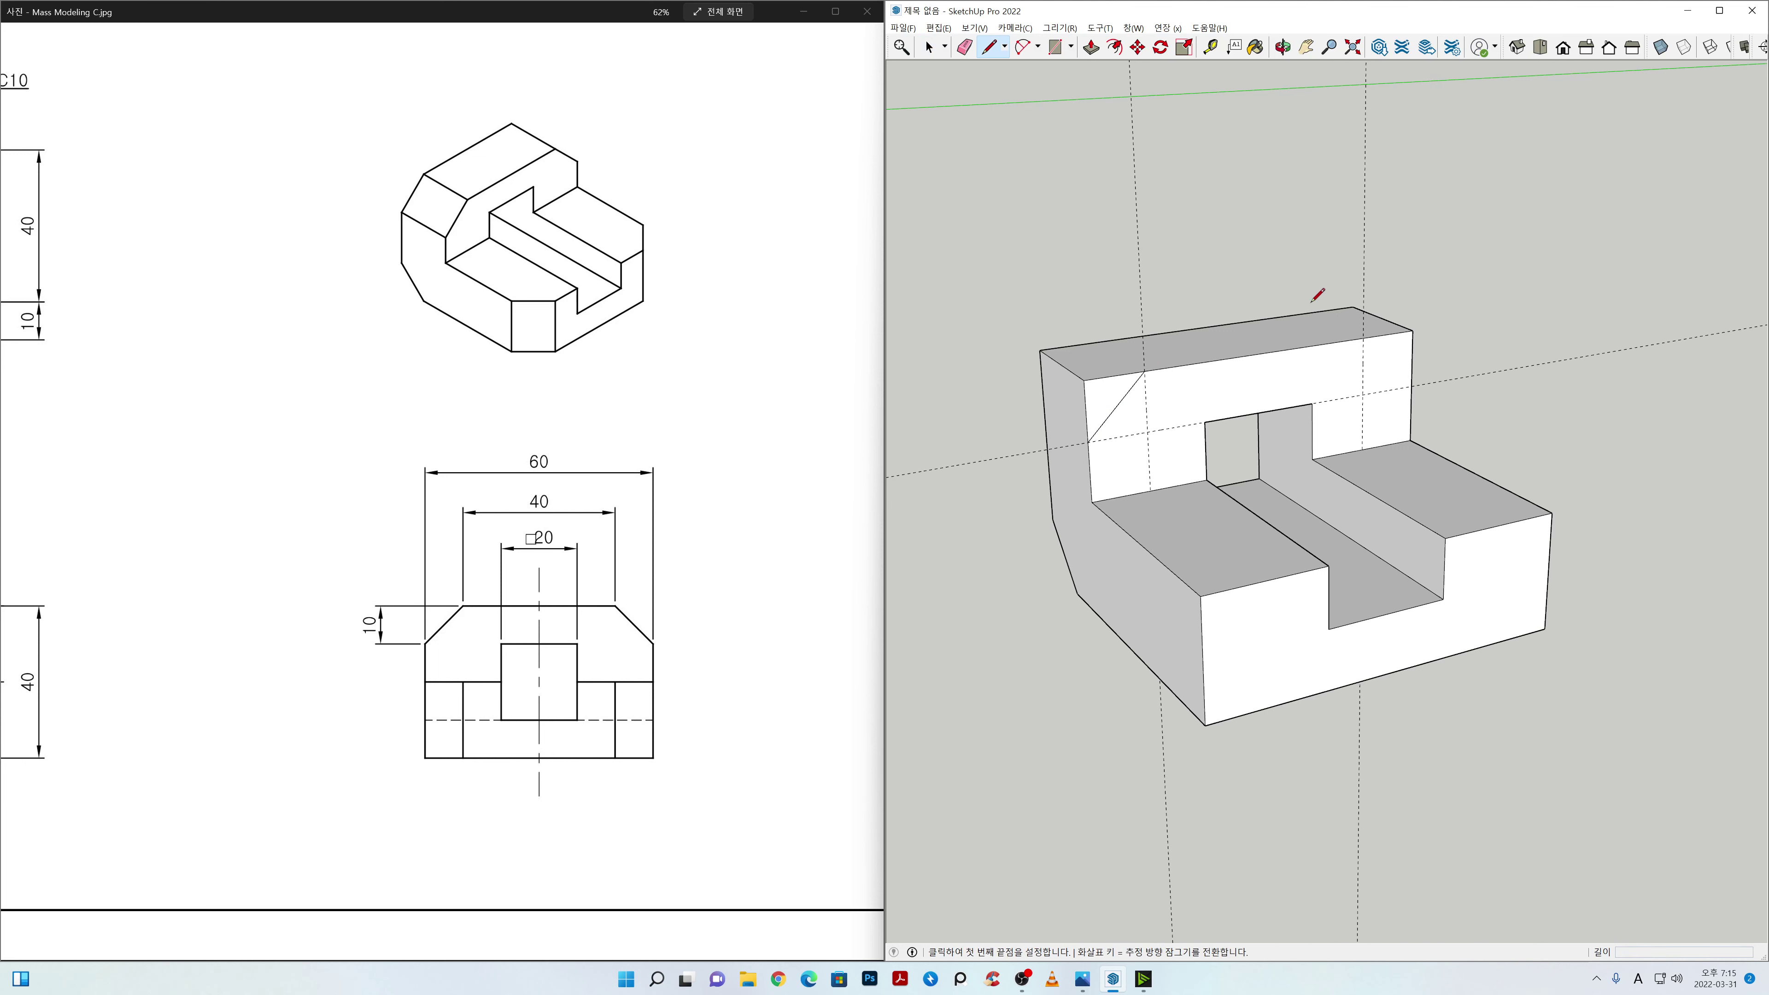
click(1364, 338)
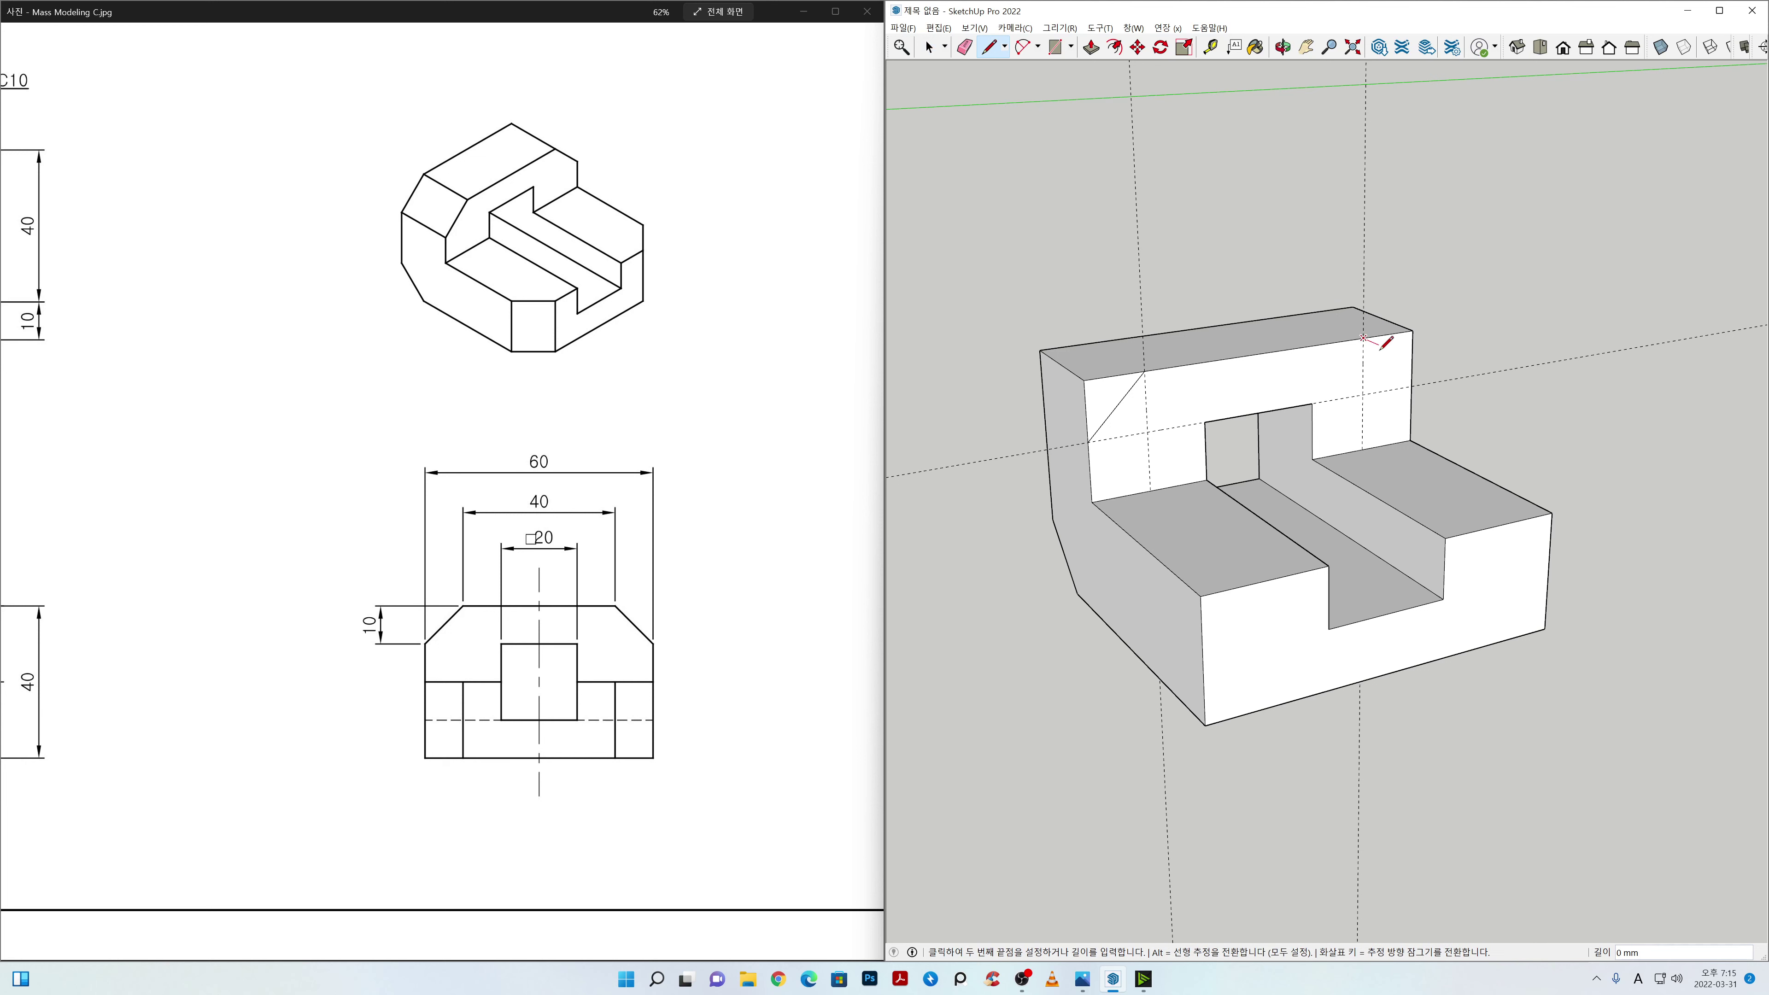
click(1411, 383)
key(space)
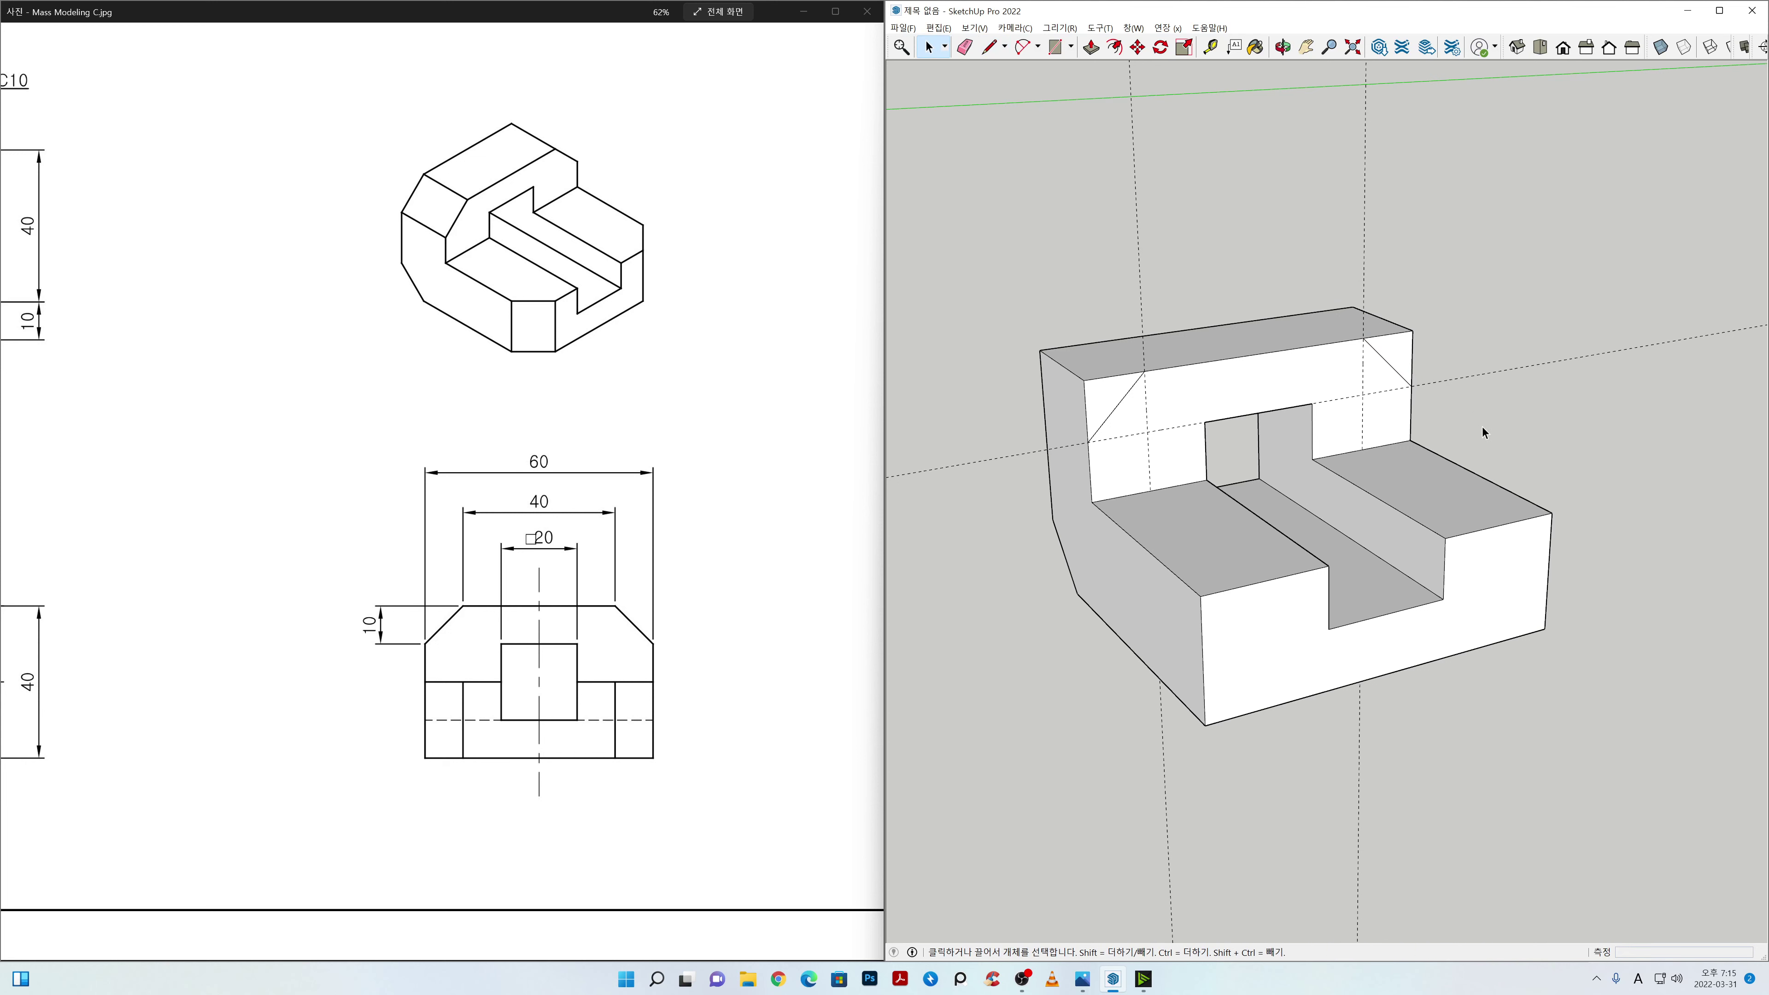
Step: Erase the three guides around the raised section's front face
key(e)
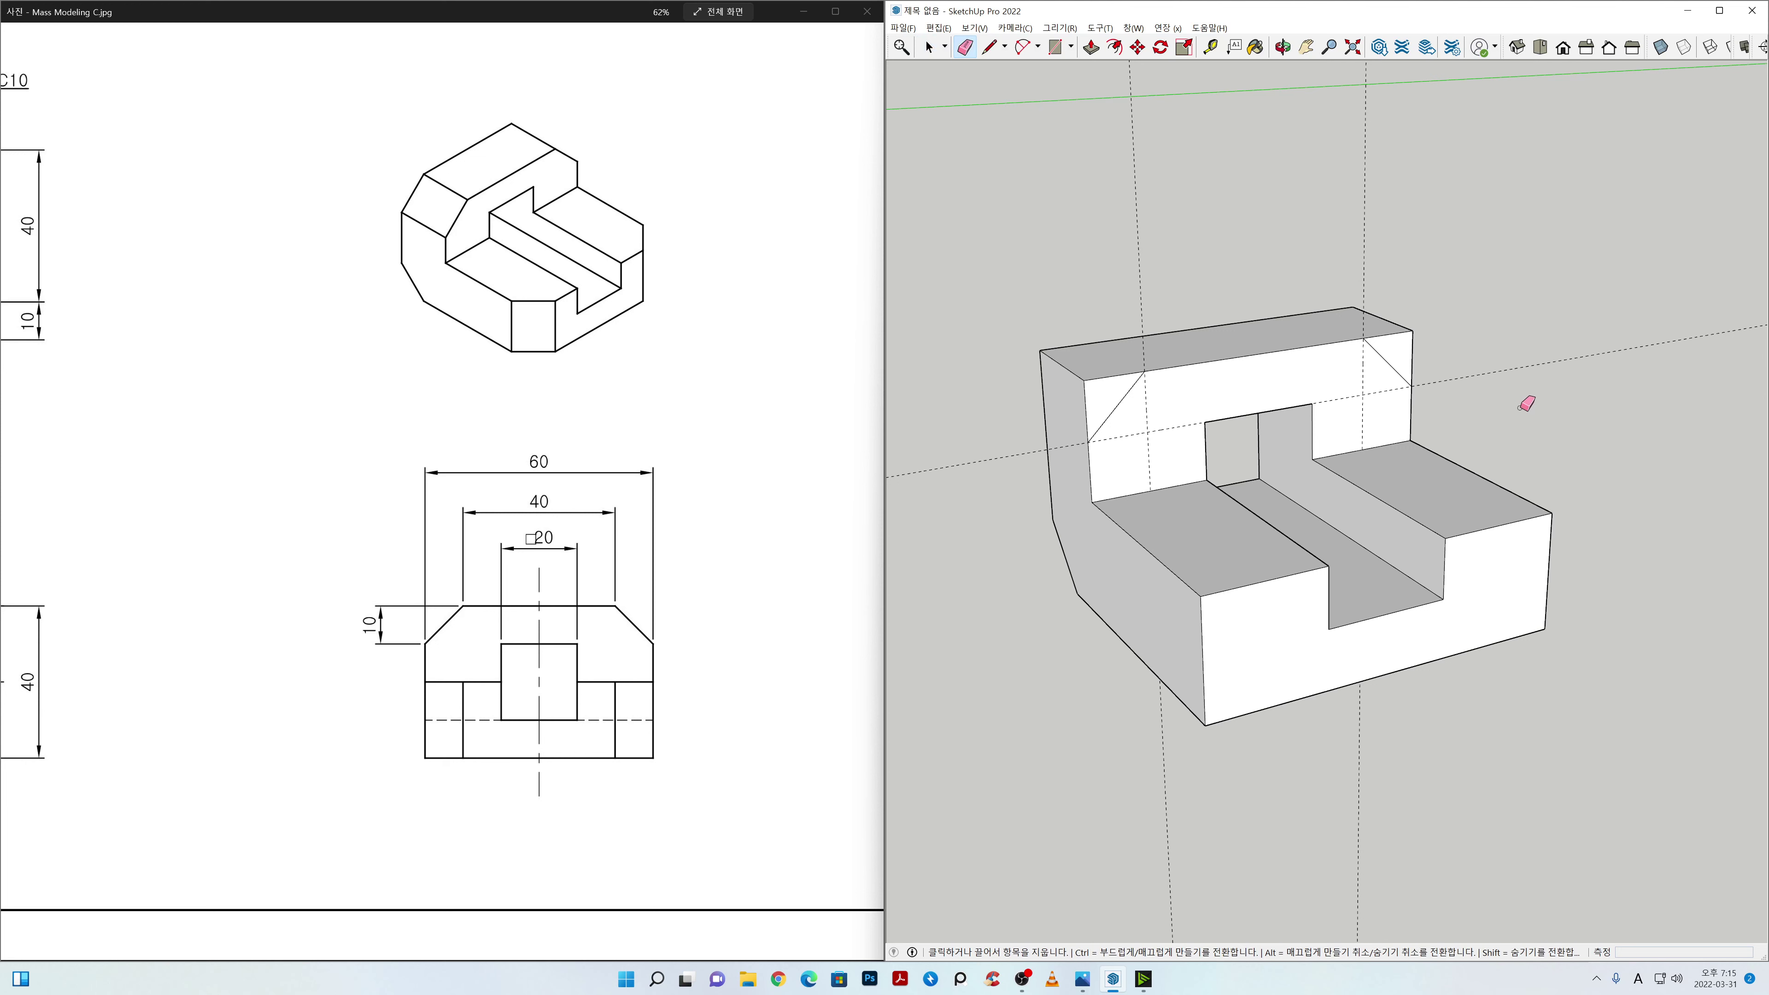
click(1534, 364)
mouse_move(1367, 224)
mouse_down()
mouse_move(1255, 209)
mouse_move(1114, 238)
mouse_up()
key(space)
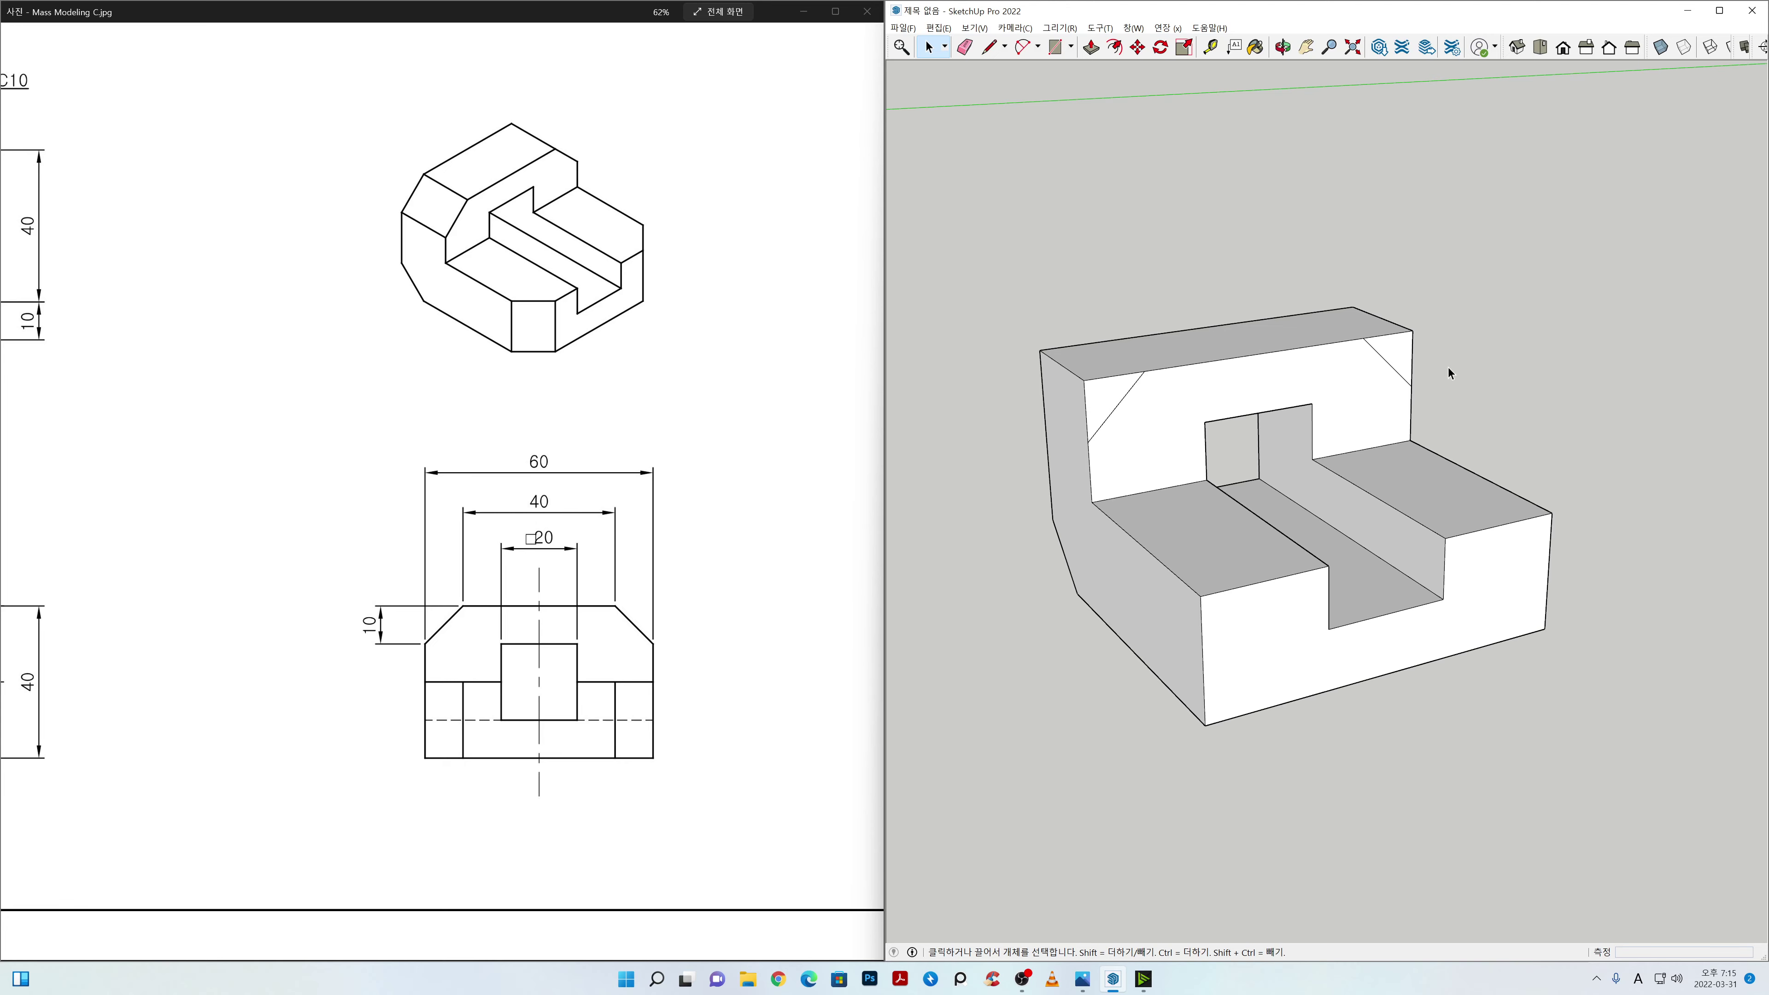
Step: Push both triangular corner faces 20 mm through the raised section's full depth to chamfer its two upper corners
middle_drag(1575, 400, 1587, 474)
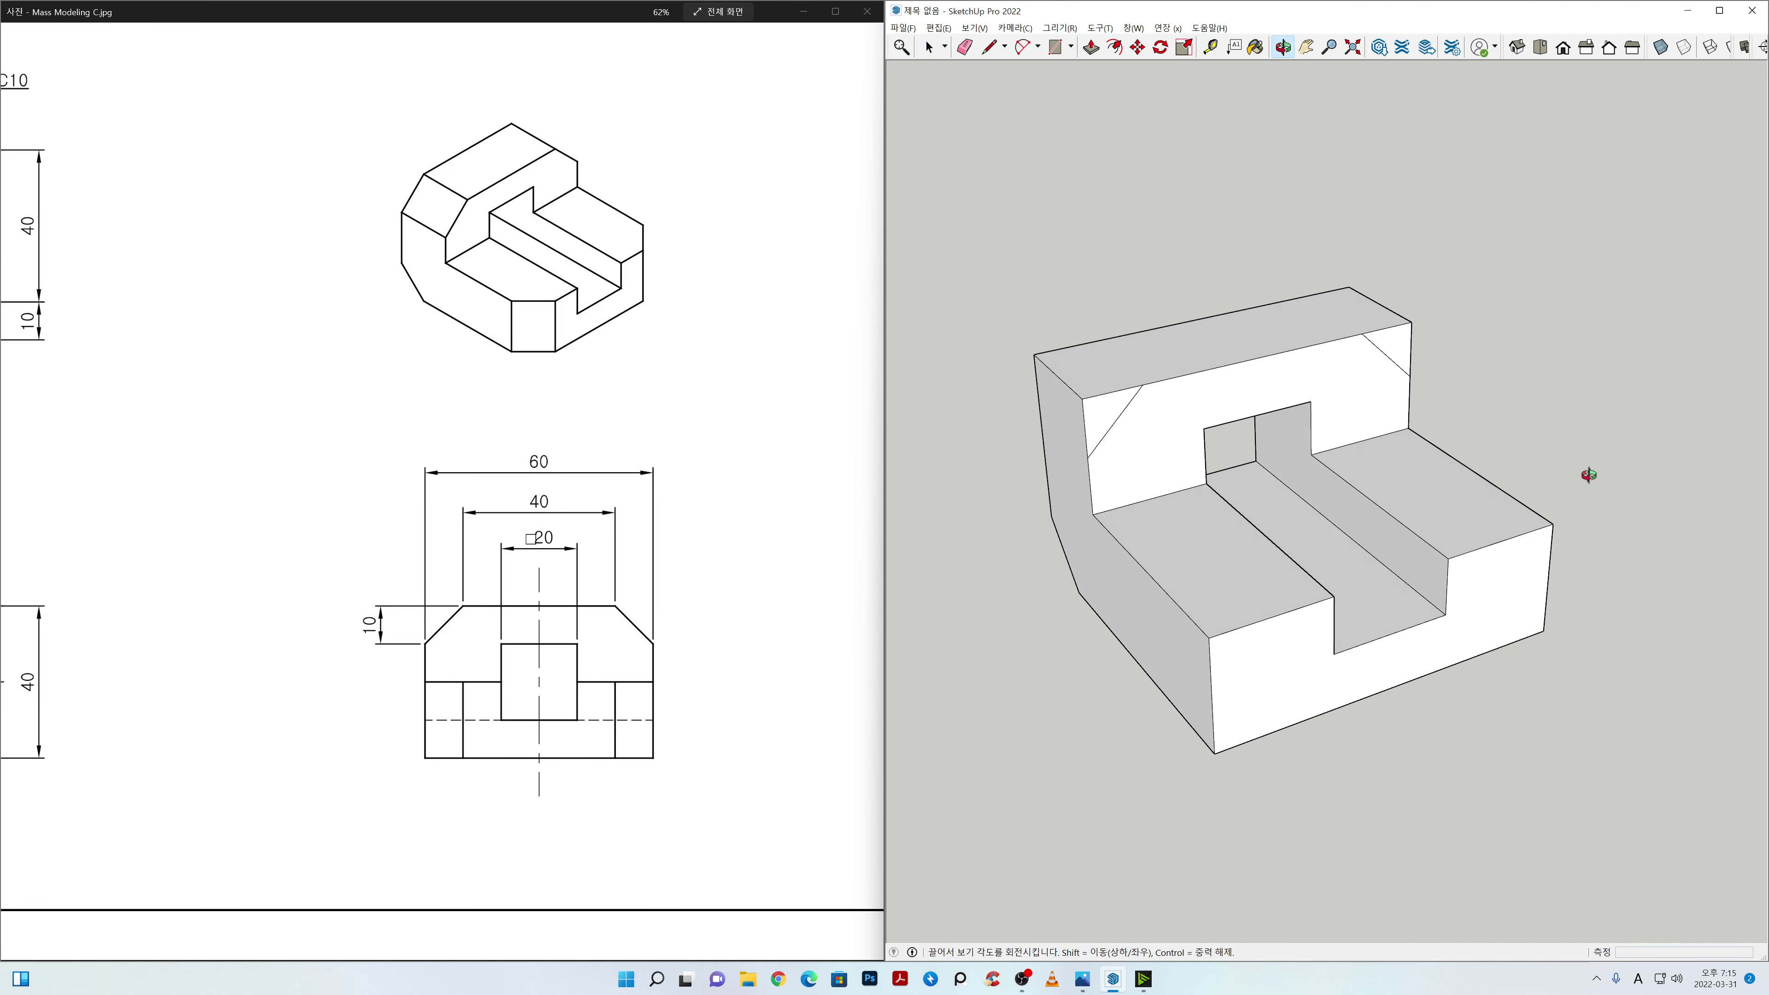
key(p)
click(1102, 415)
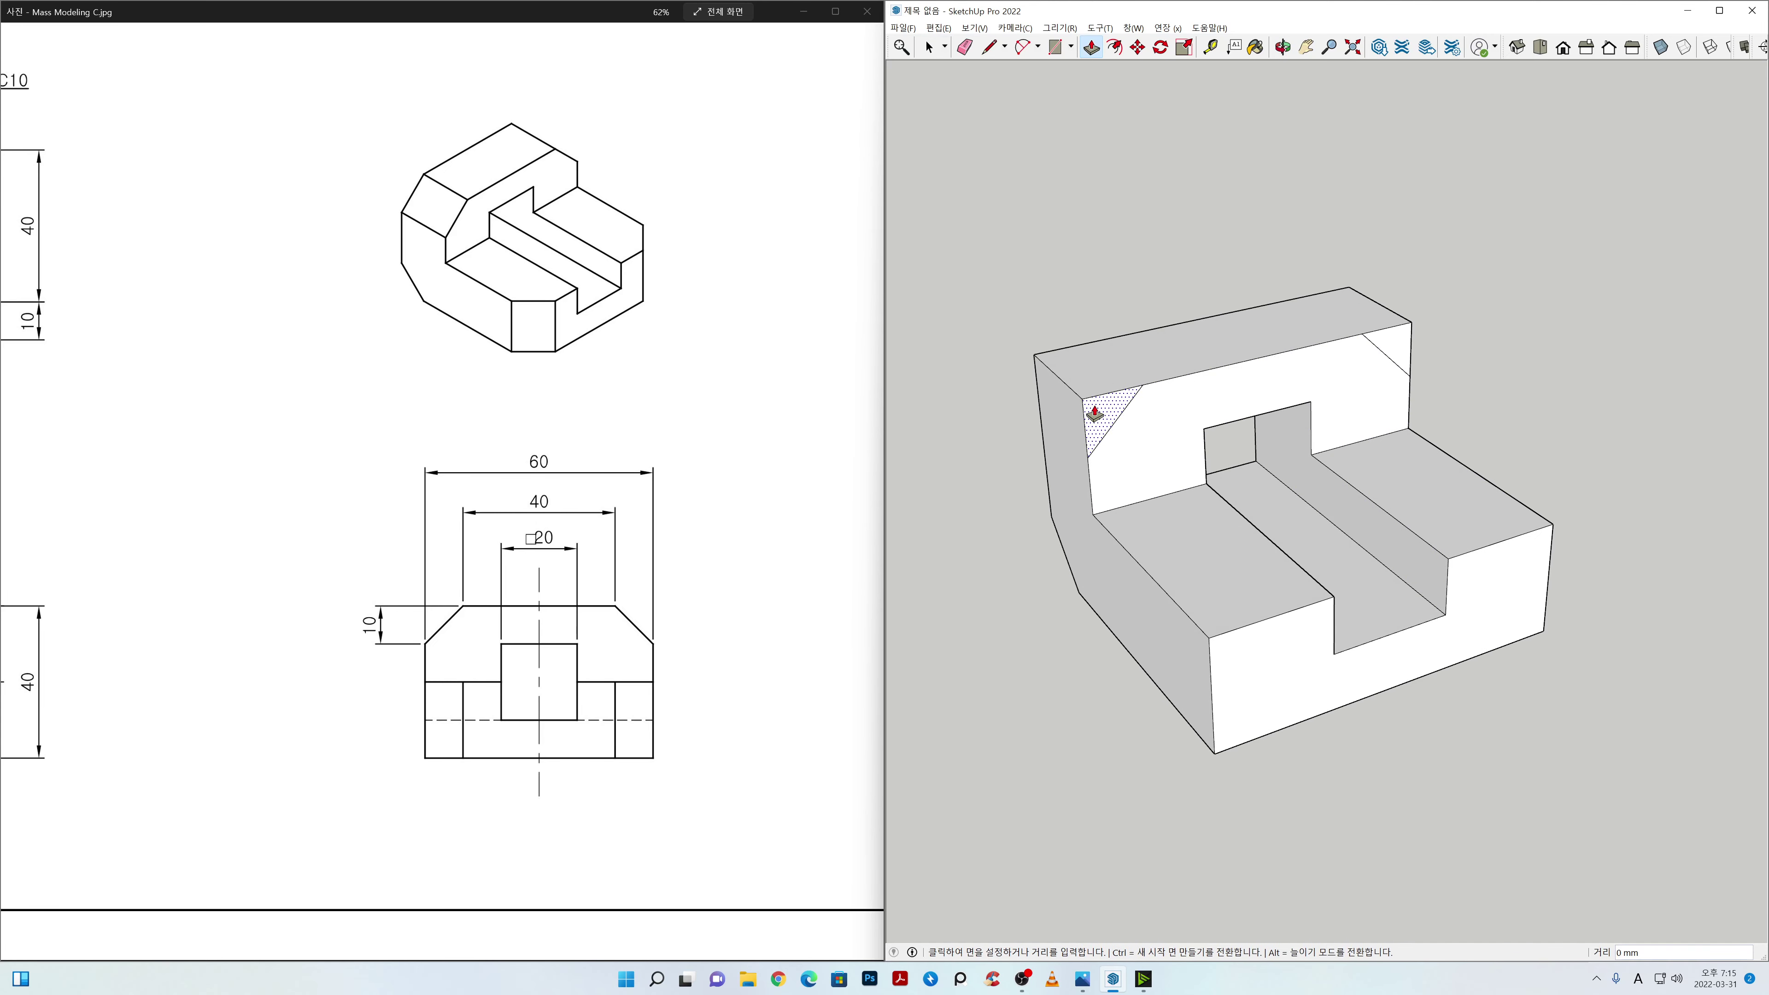
click(1038, 363)
click(1400, 348)
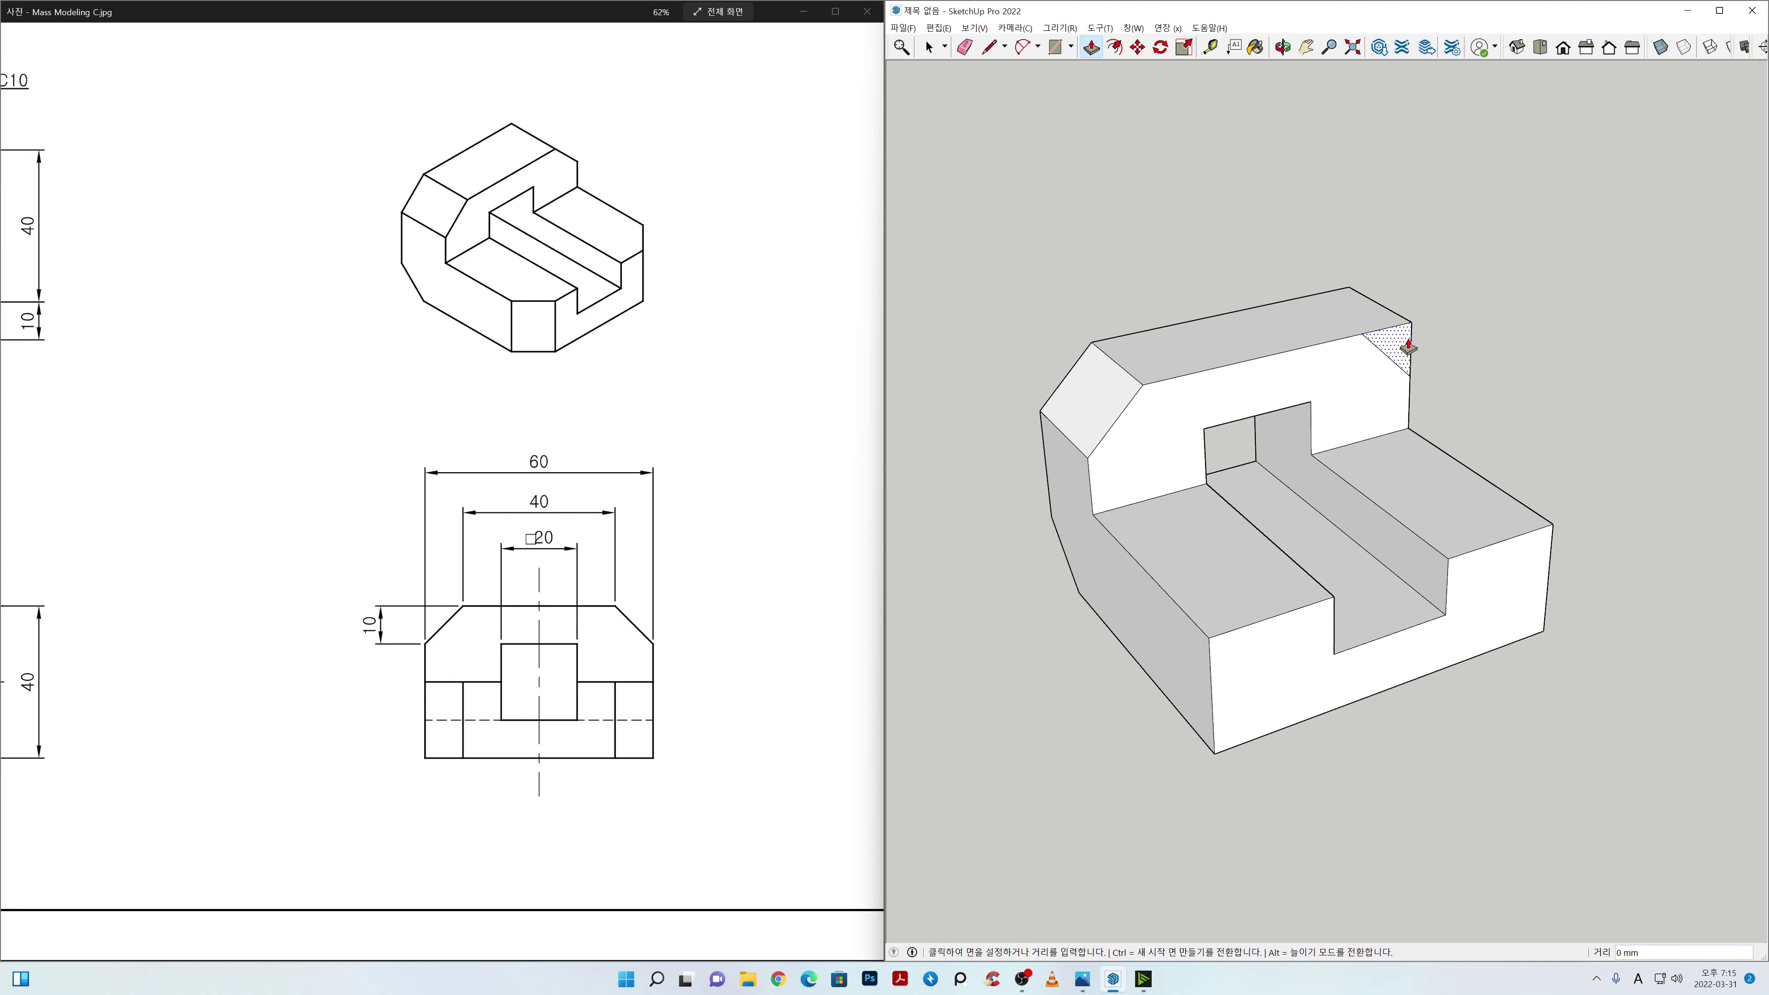
click(1368, 290)
key(space)
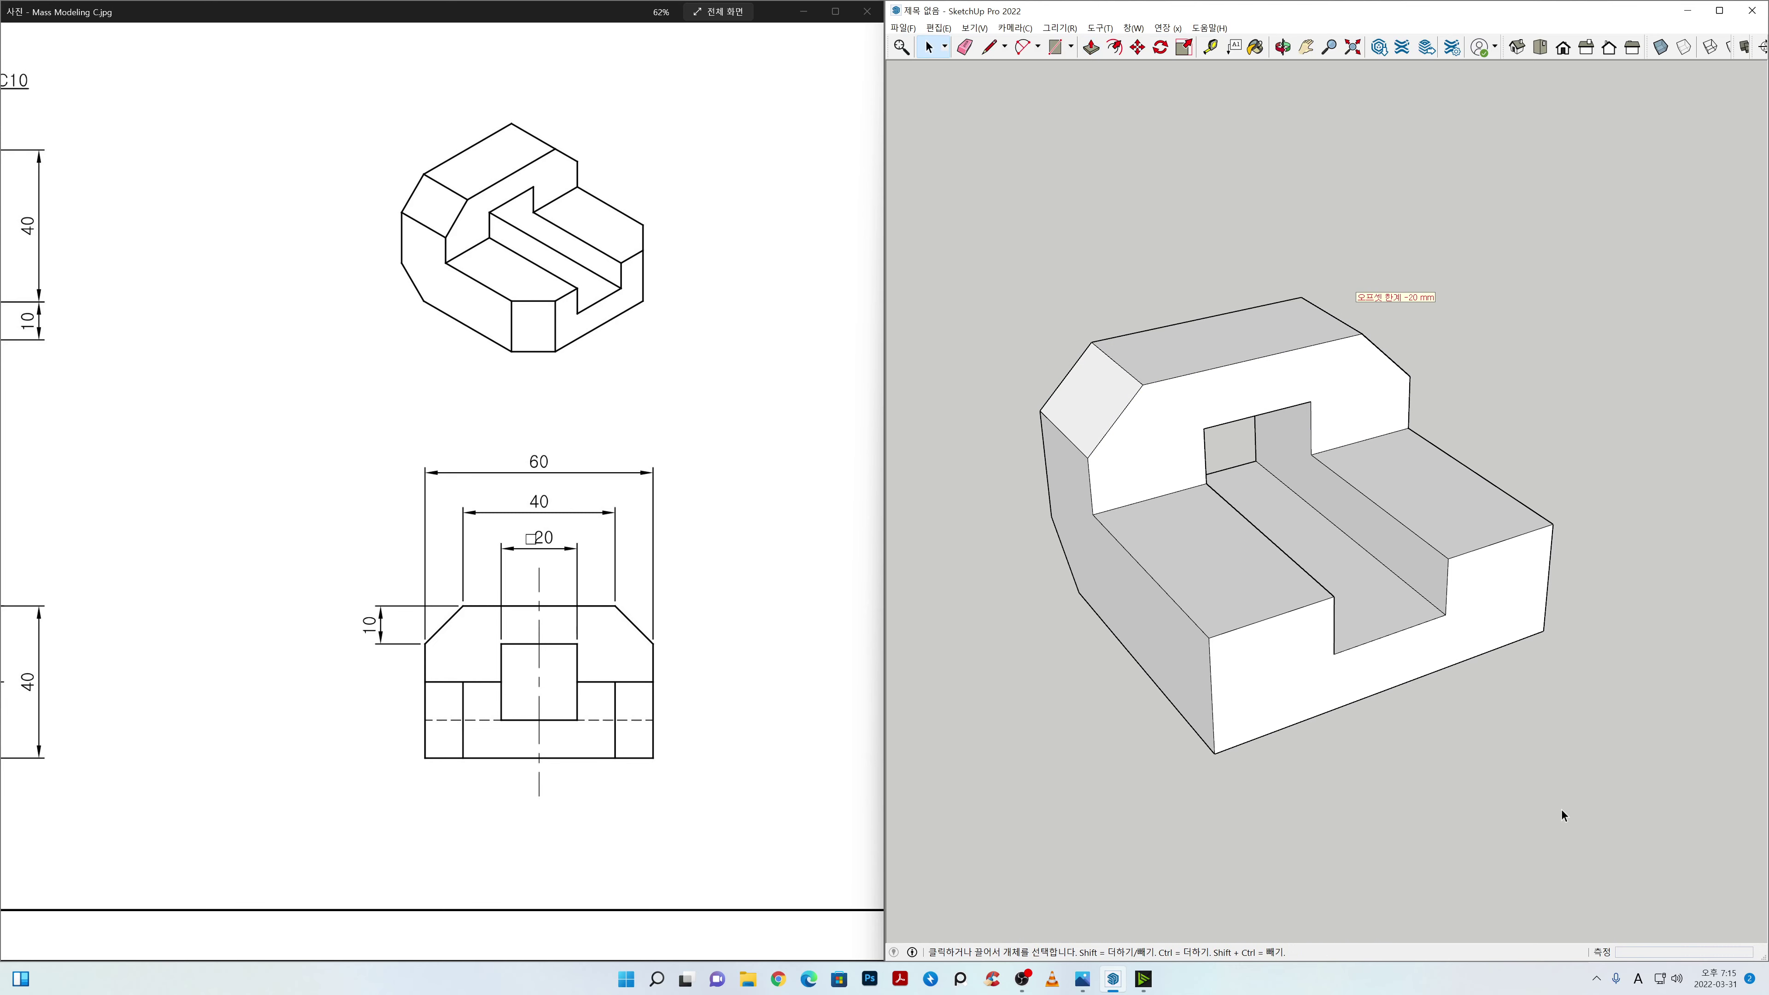
Step: Inspect the chamfered model from several sides and examine the drawing's plan view for the front corner chamfer dimensions
middle_drag(1563, 817, 1558, 778)
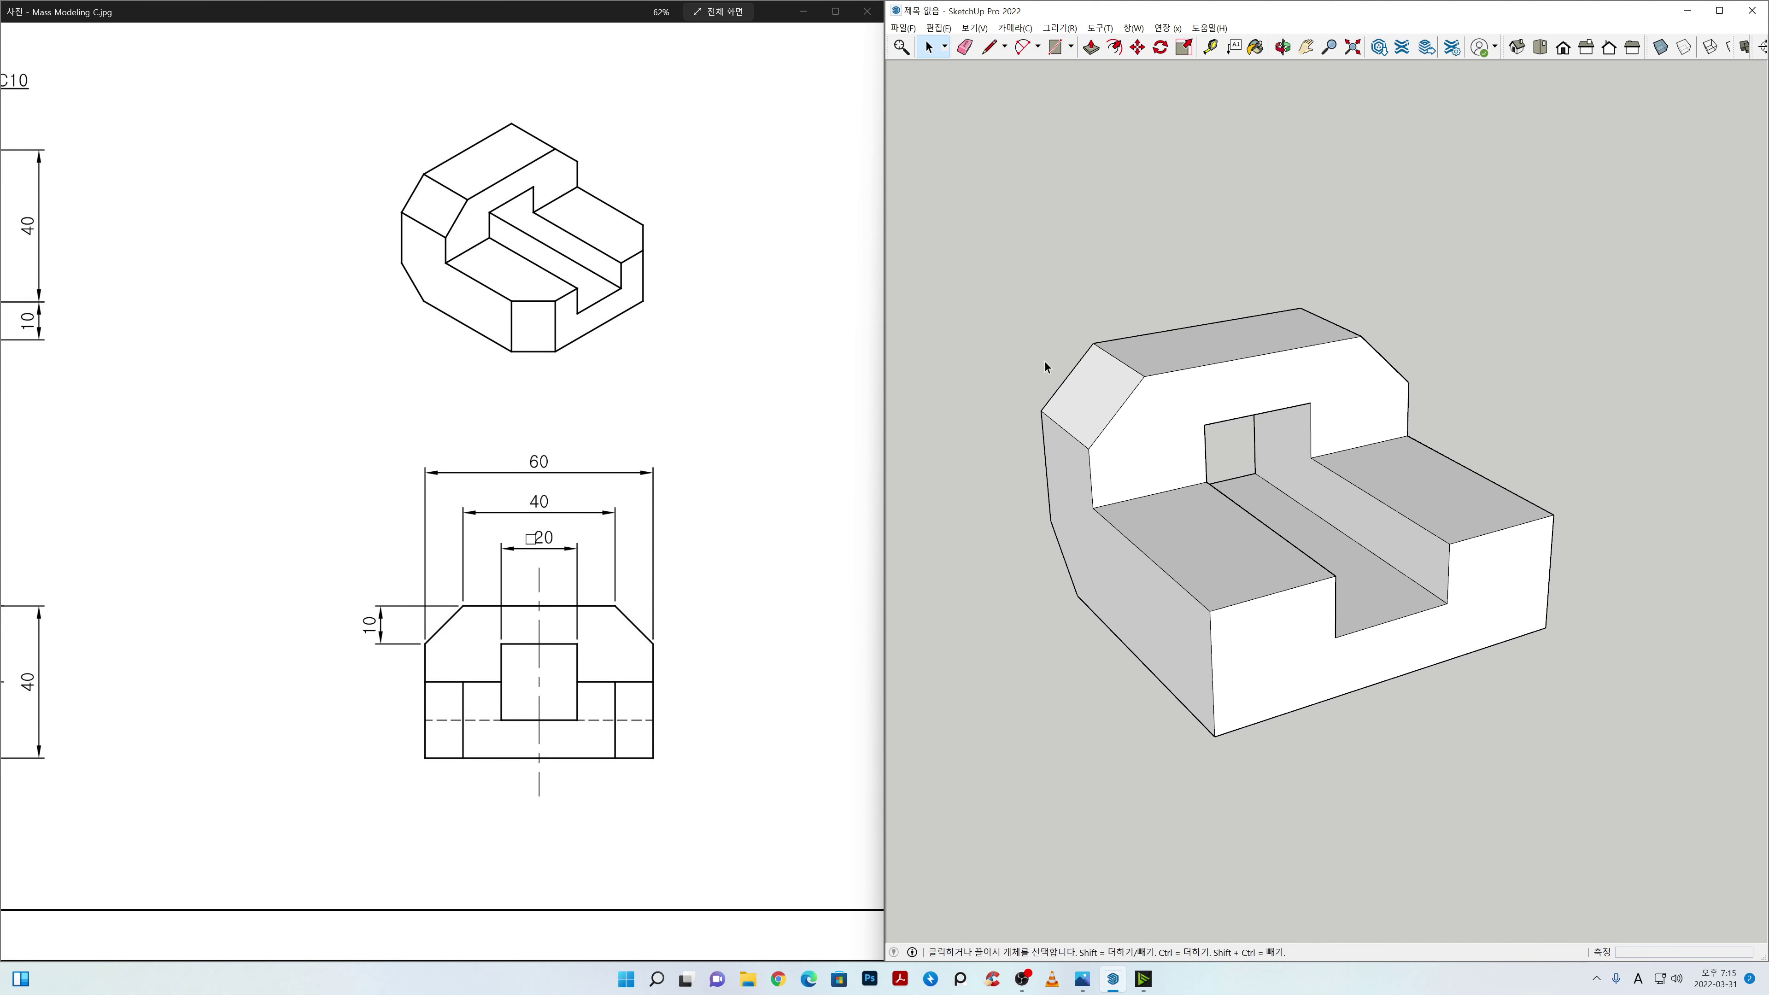
mouse_move(1493, 374)
middle_down()
mouse_move(1323, 375)
mouse_move(1046, 331)
mouse_move(1421, 457)
middle_up()
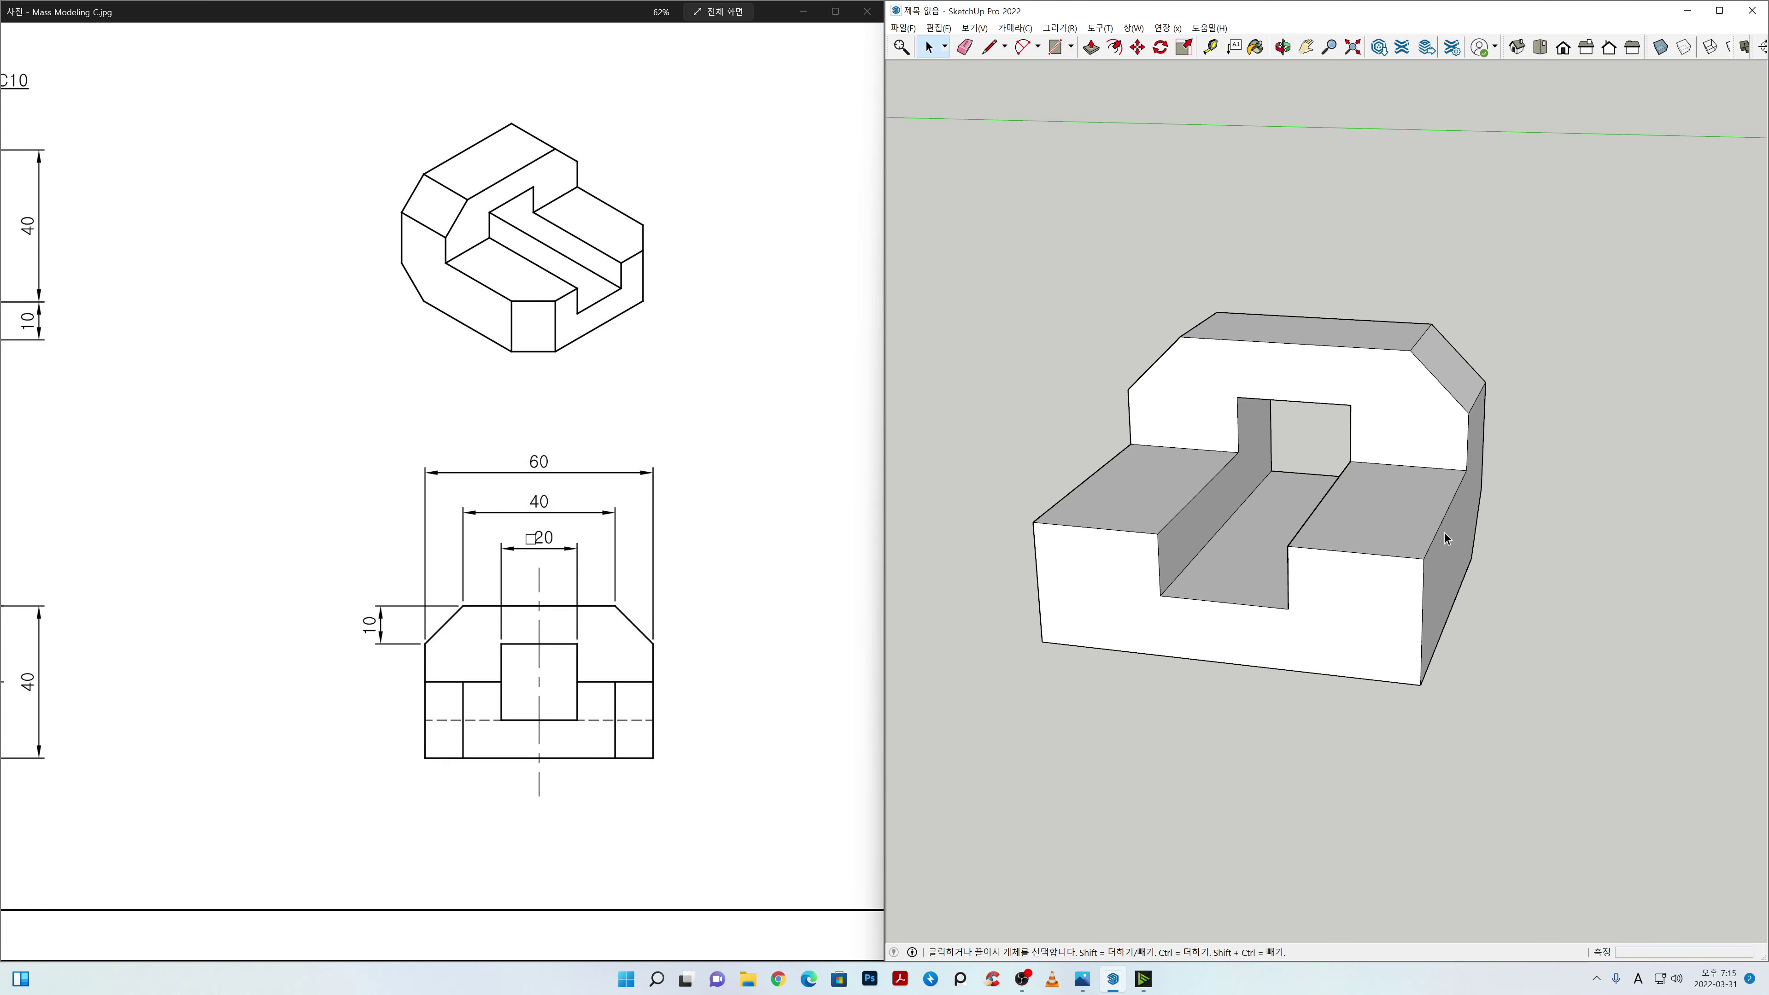
mouse_move(1201, 714)
middle_down()
mouse_move(1314, 723)
mouse_move(1505, 786)
mouse_move(1519, 836)
middle_up()
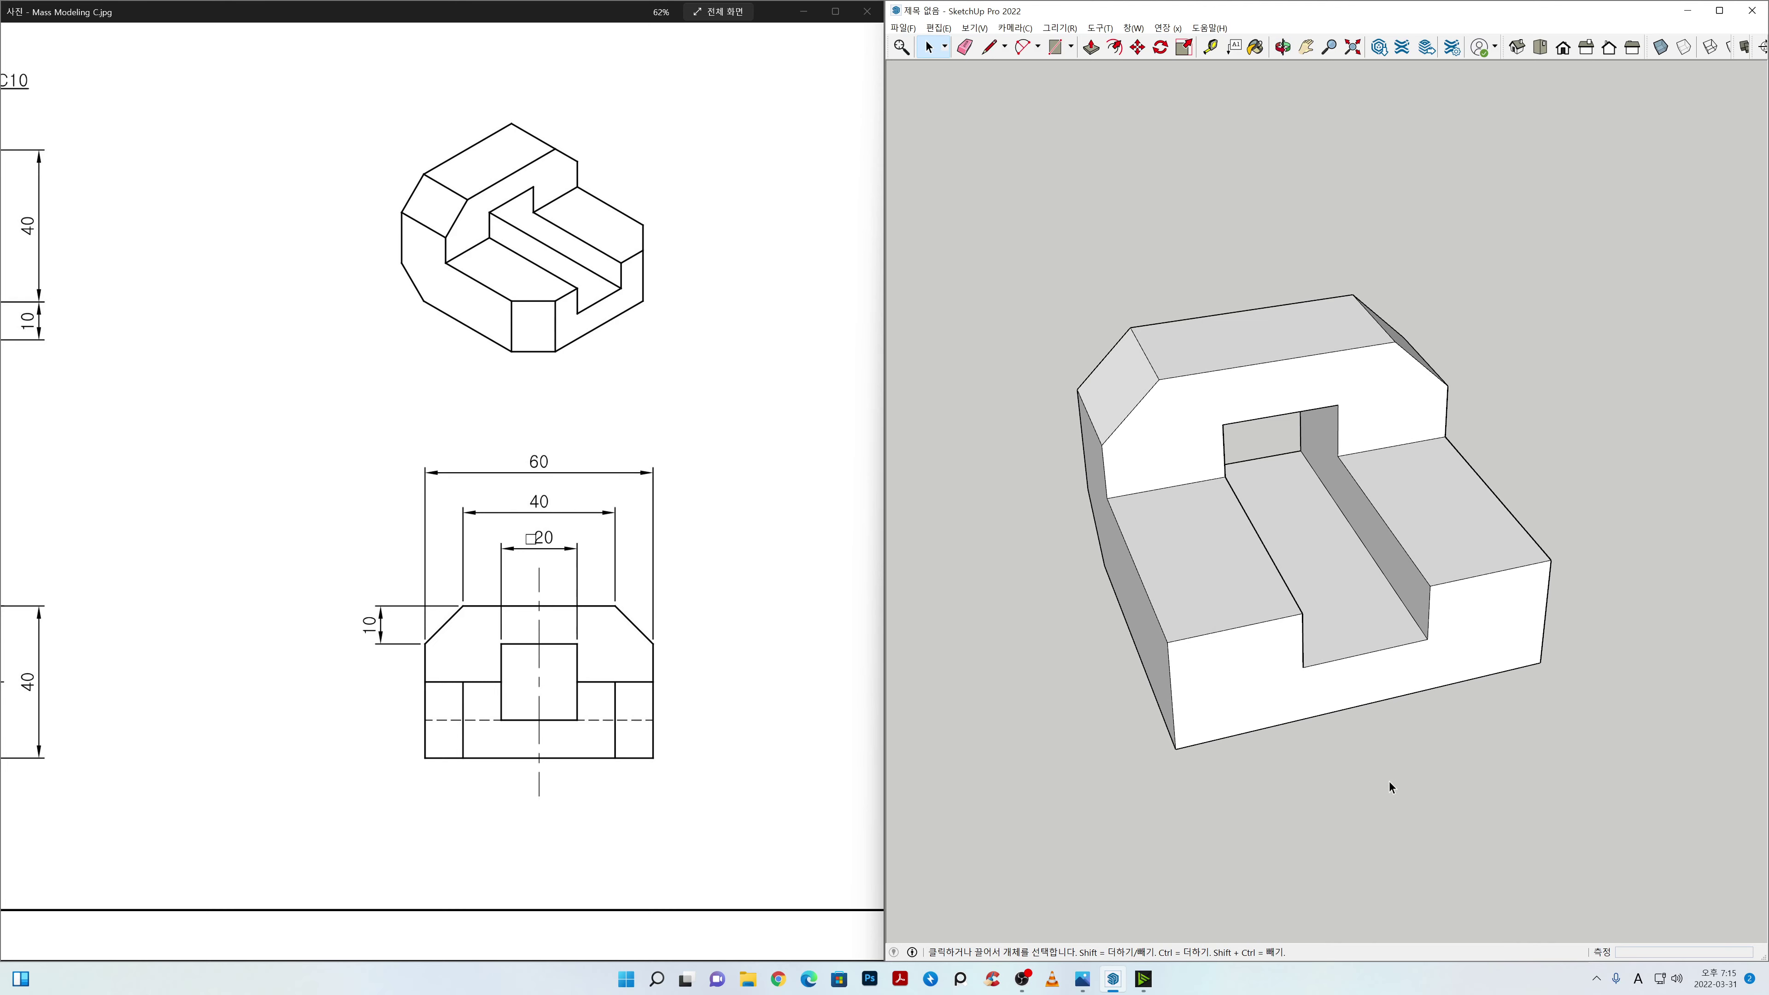
scroll(352, 611, down, 2)
drag(348, 642, 520, 646)
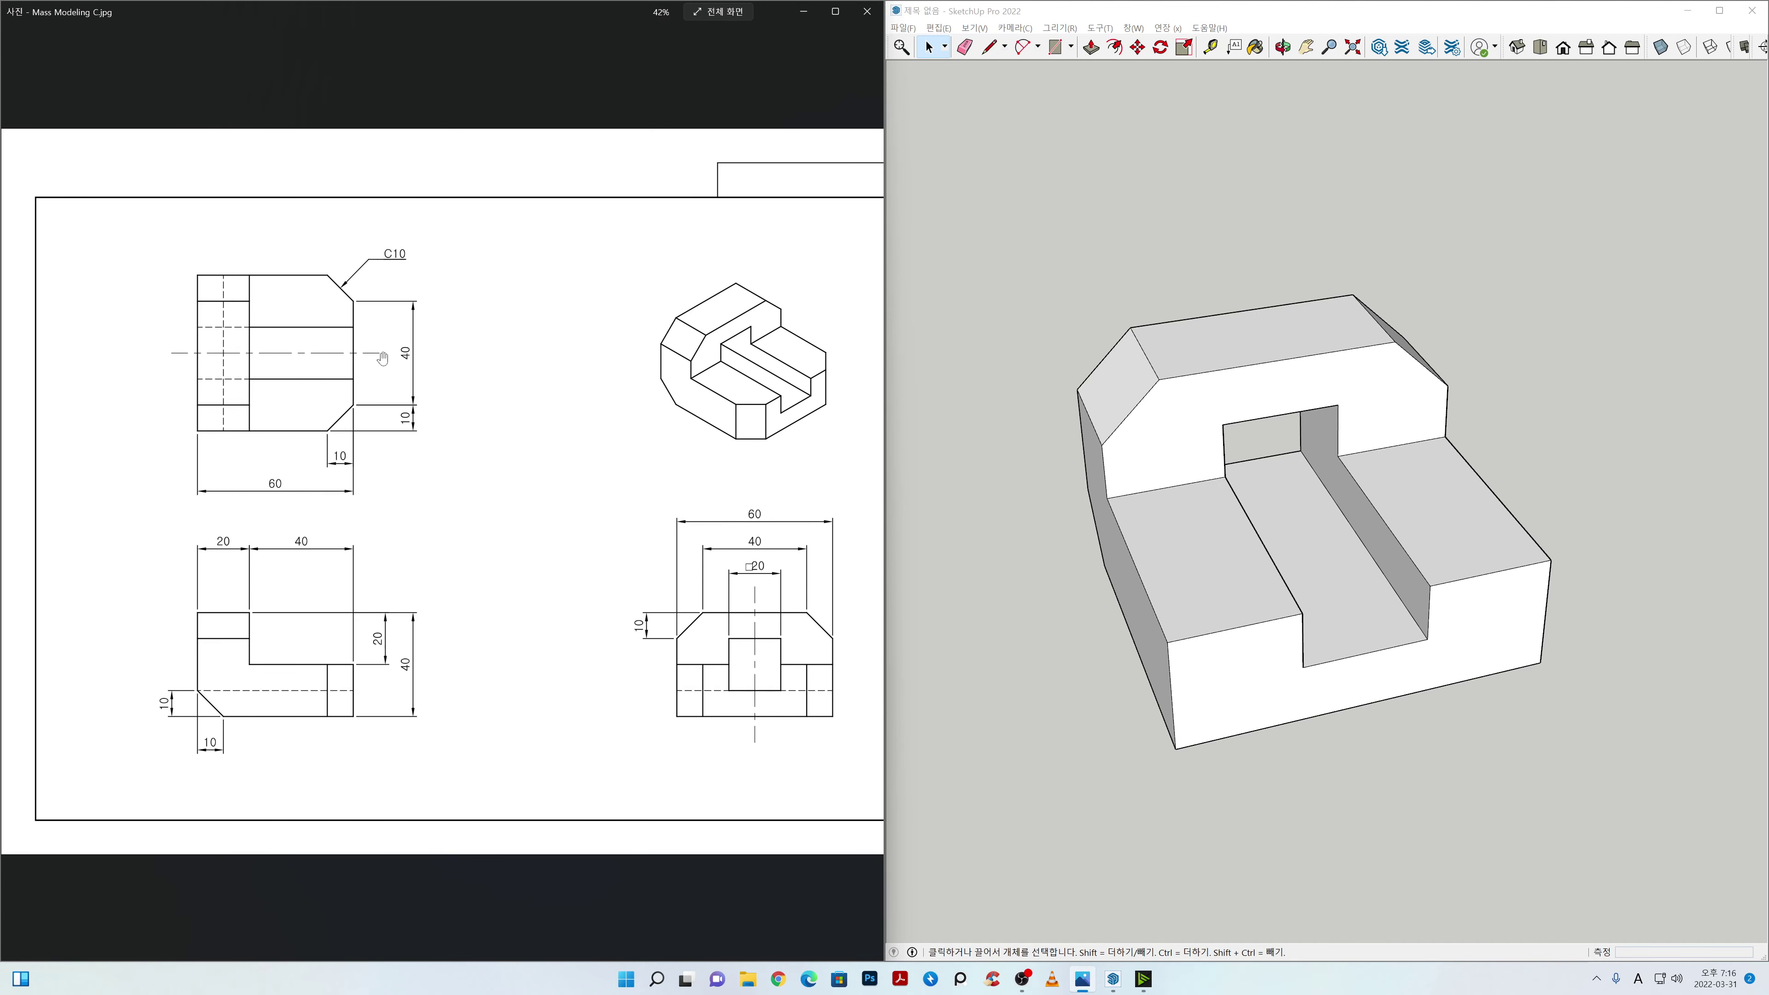
scroll(368, 321, up, 1)
drag(566, 510, 473, 508)
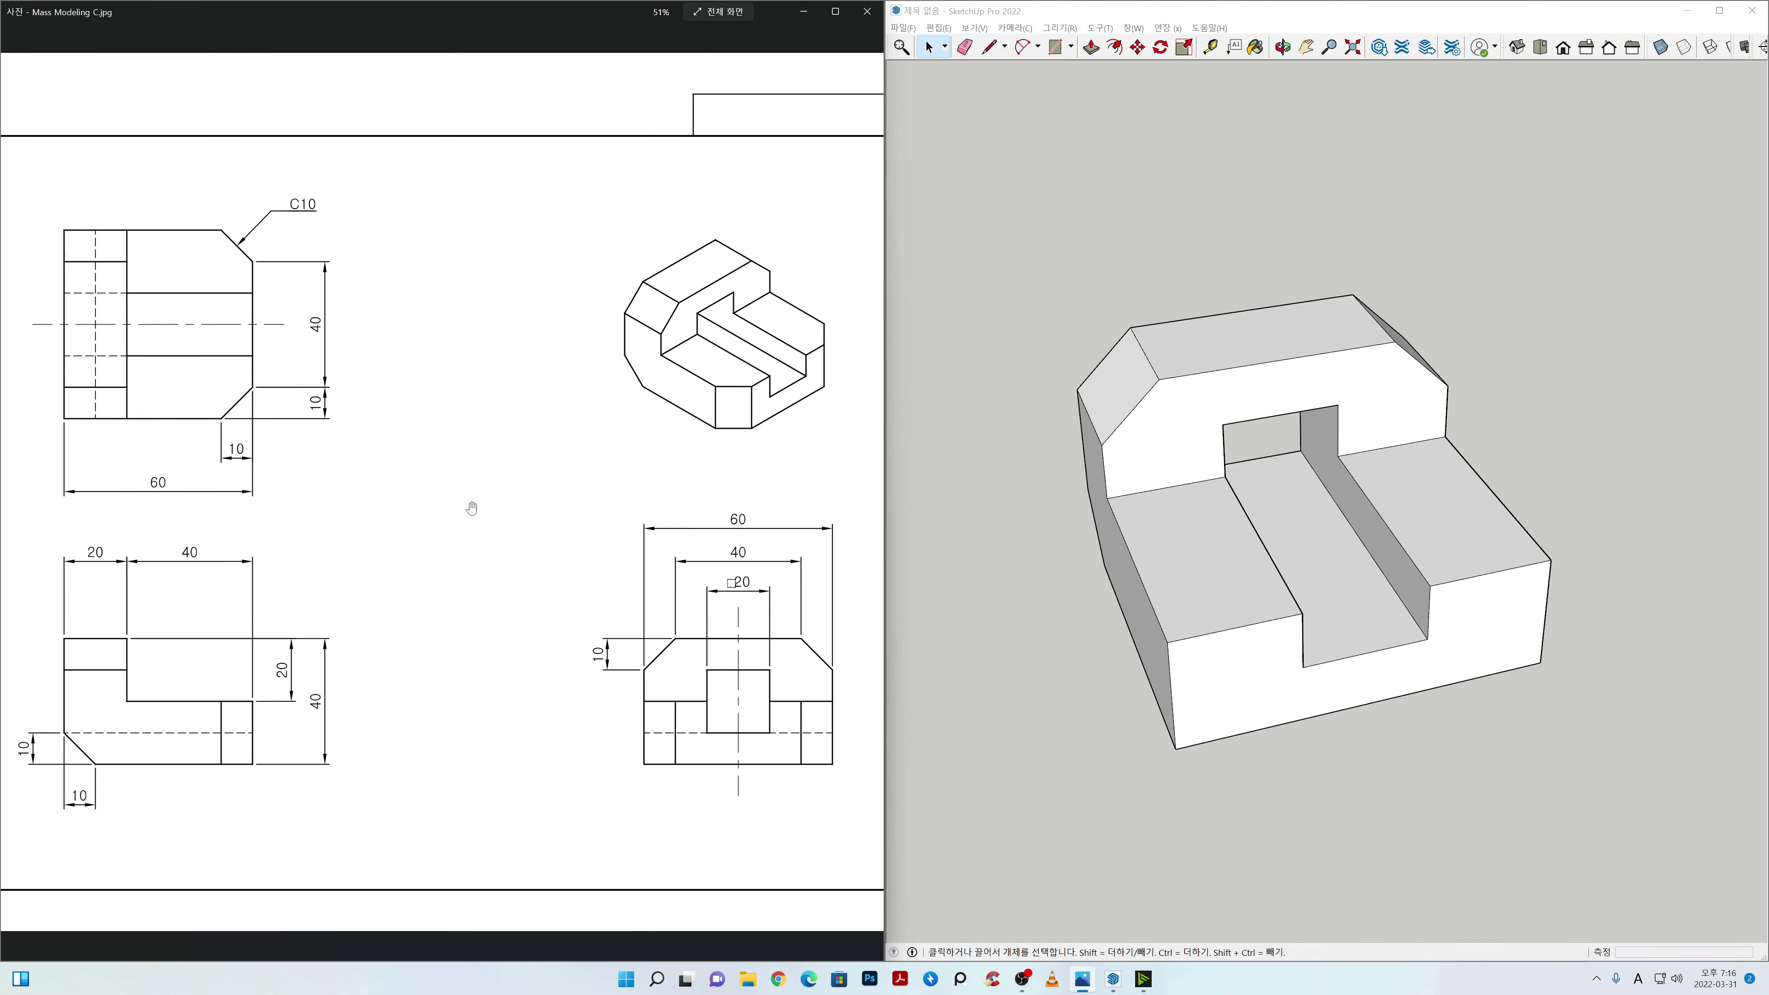
scroll(317, 377, down, 1)
drag(244, 348, 349, 345)
scroll(348, 345, up, 2)
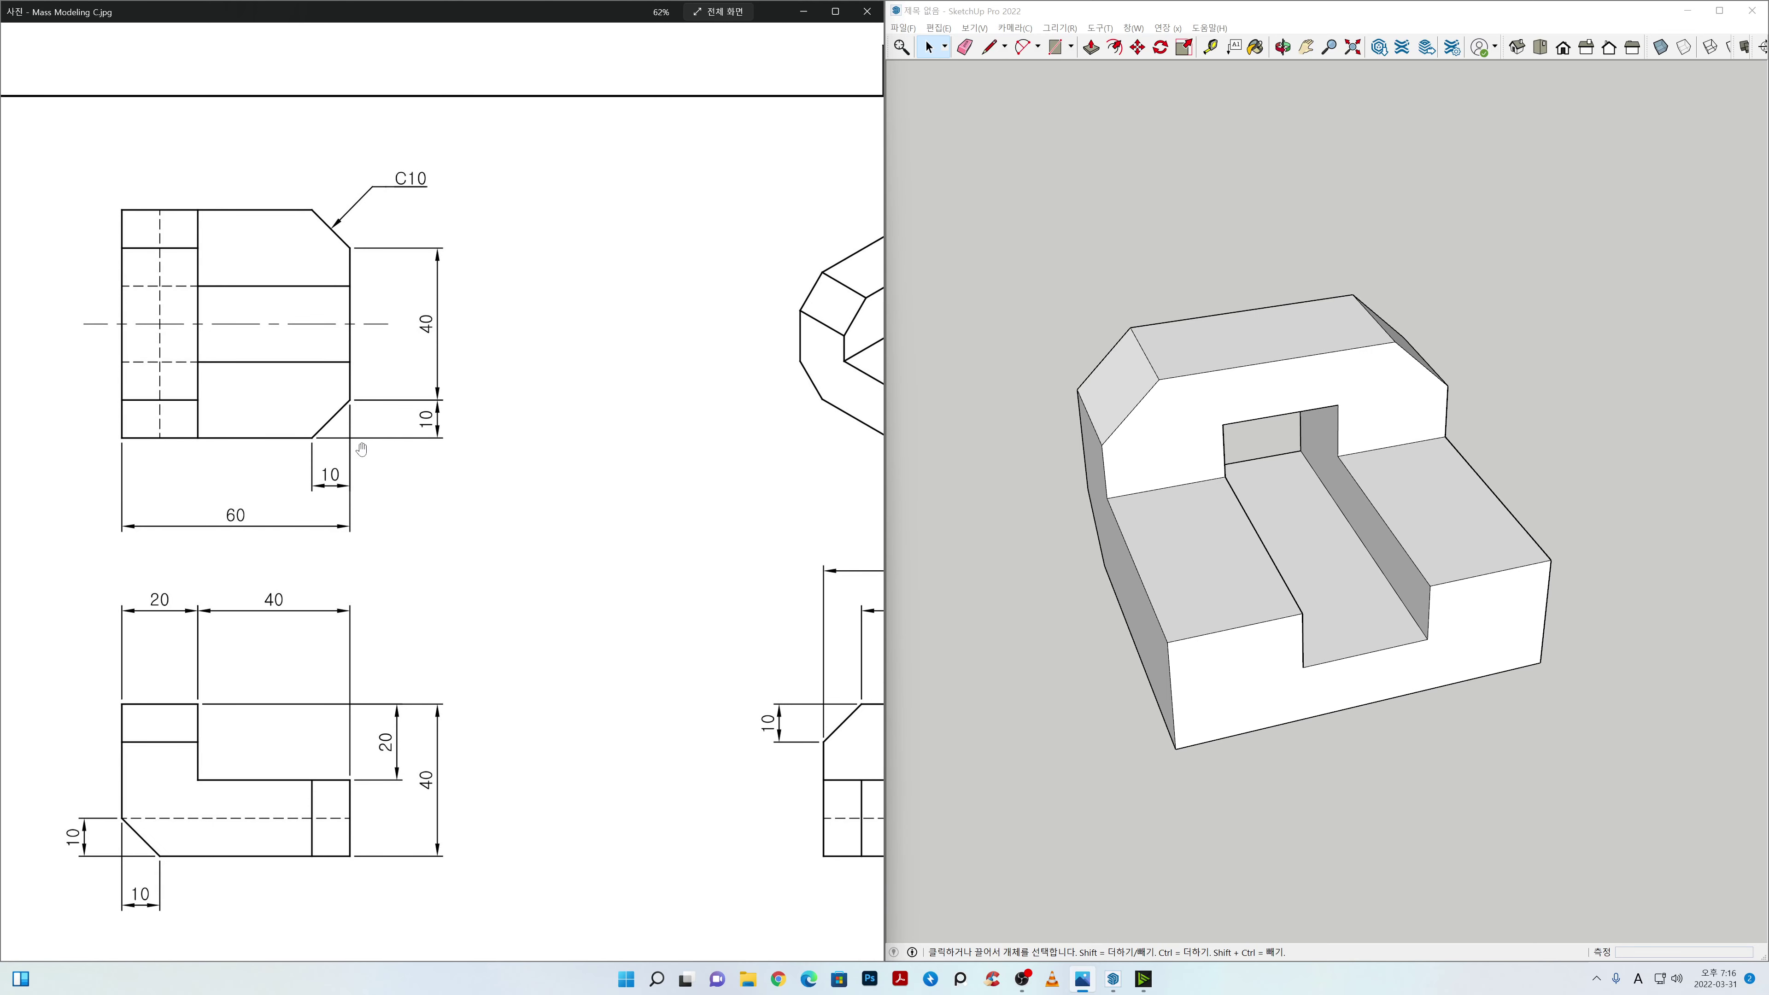
drag(392, 345, 491, 374)
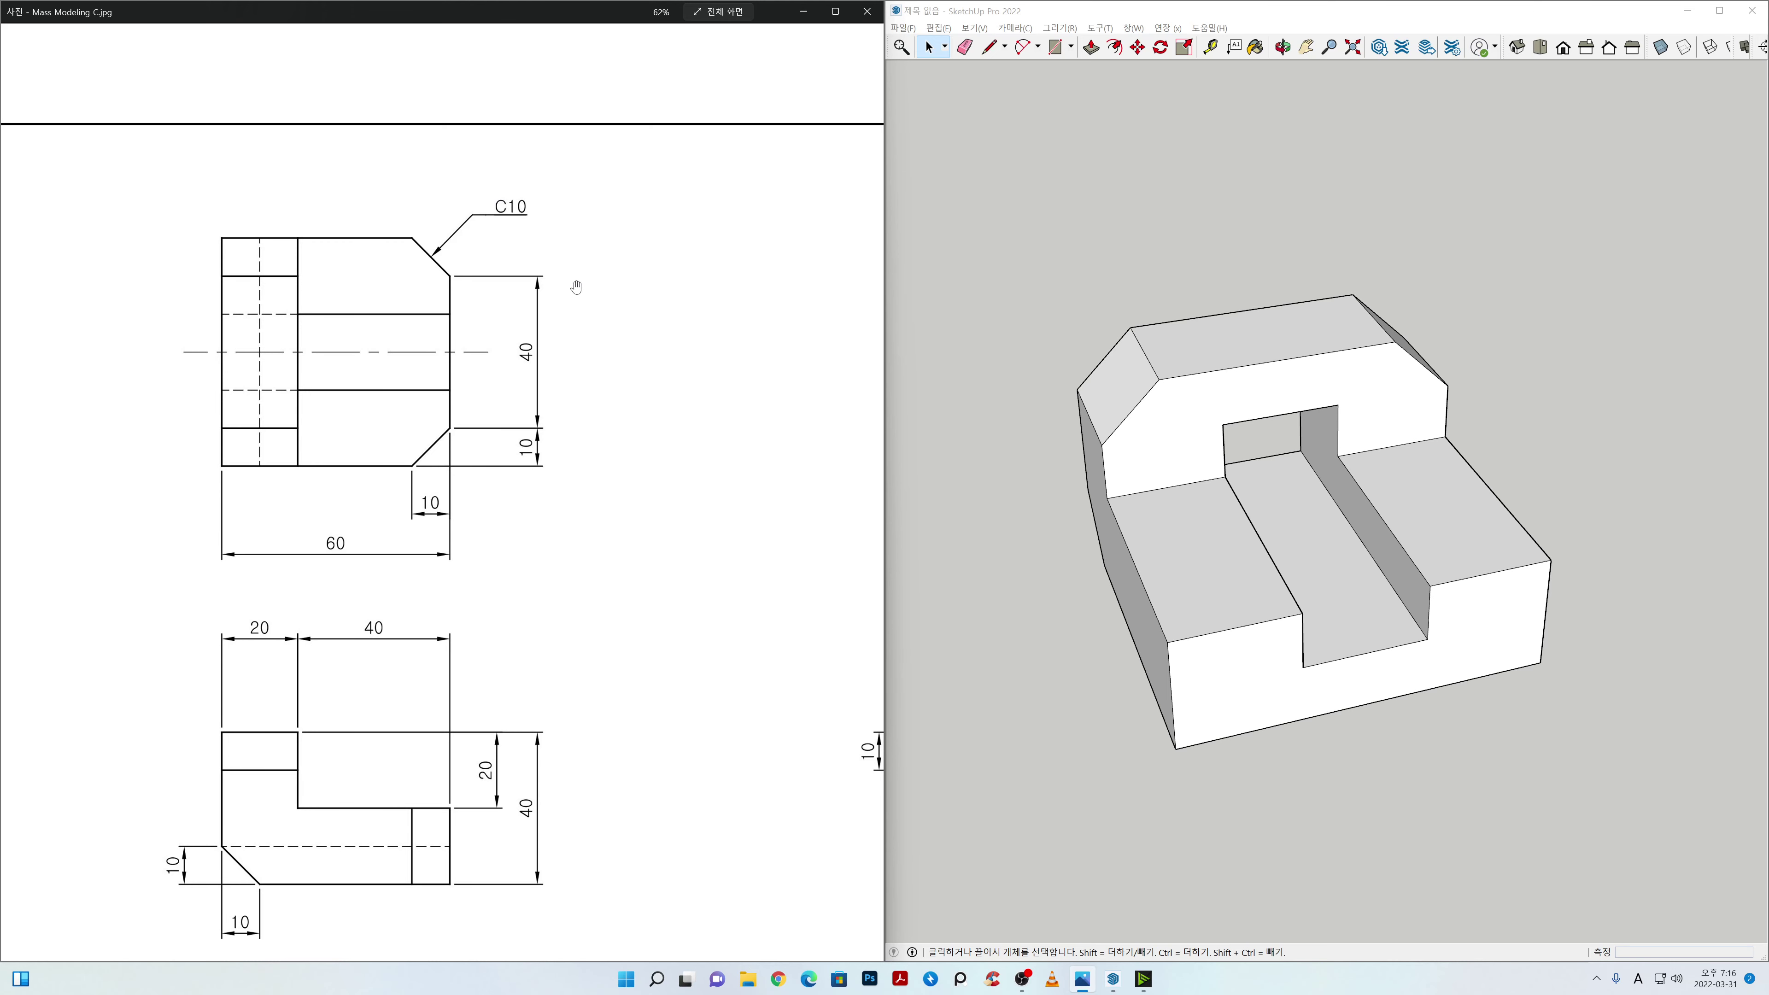
Step: Place guides on the lower section's top face, 10 mm in from the front edge and from both outer side edges
mouse_move(1194, 662)
middle_down()
mouse_move(1177, 644)
mouse_move(1315, 696)
mouse_move(1367, 767)
middle_up()
key(t)
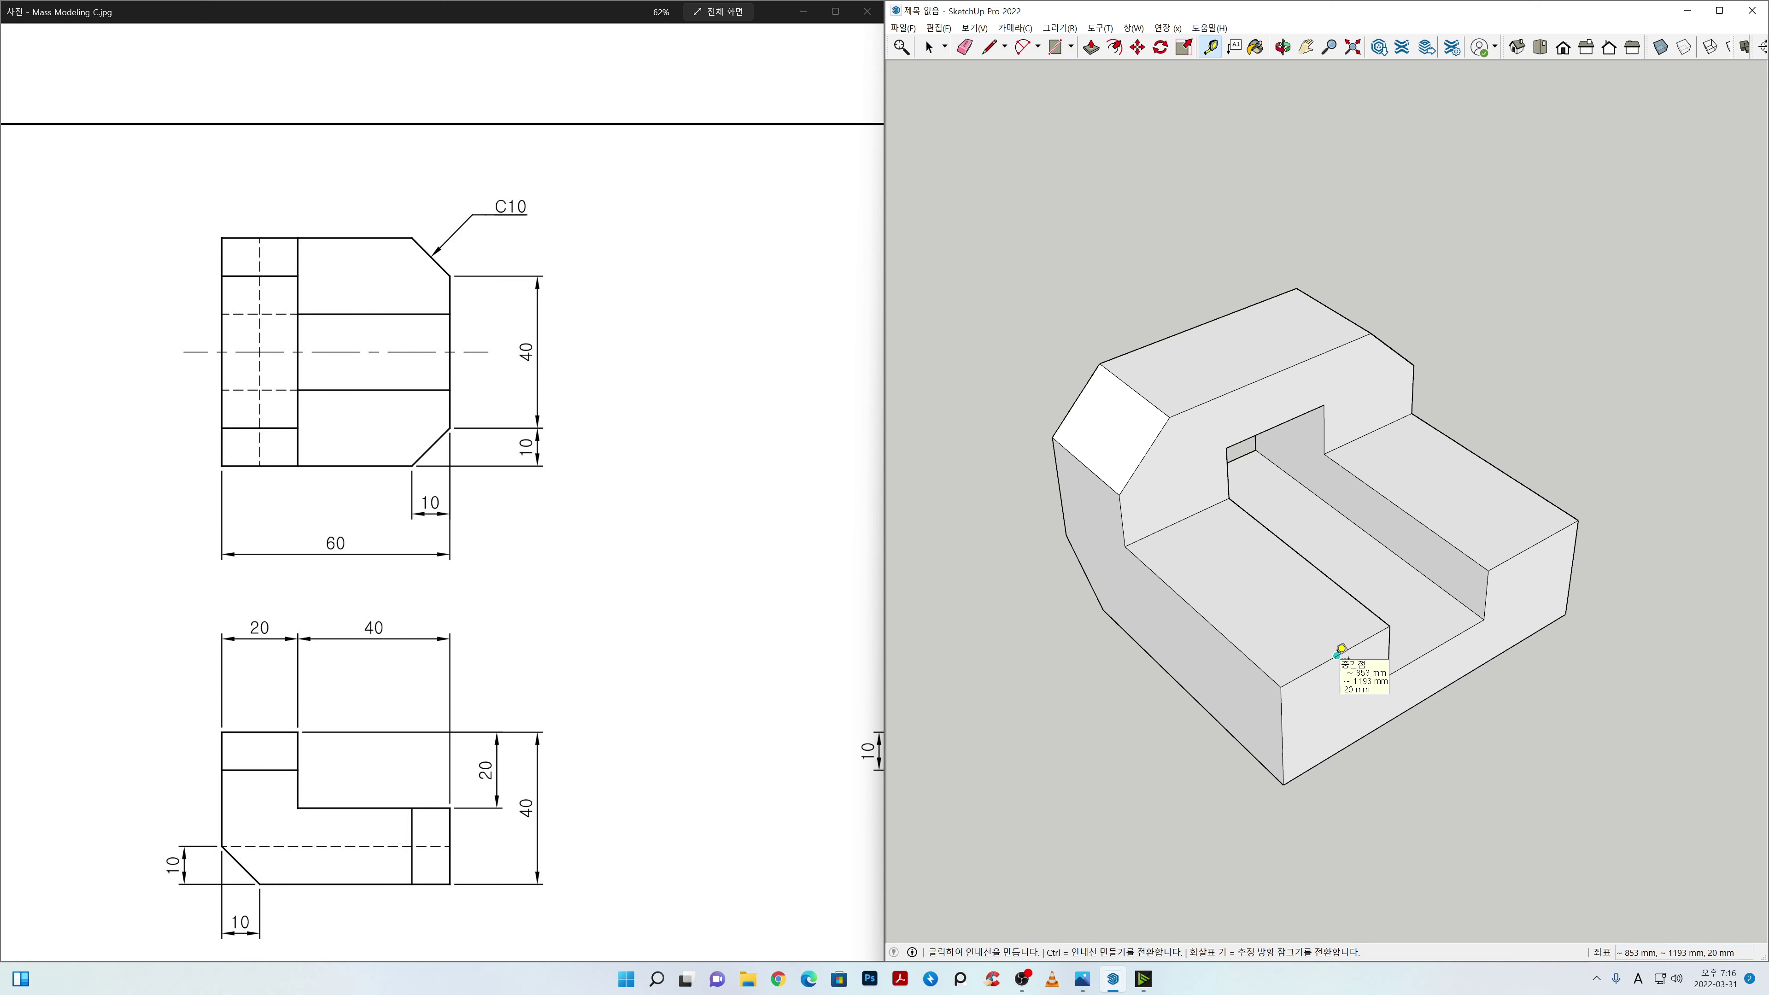
click(1336, 655)
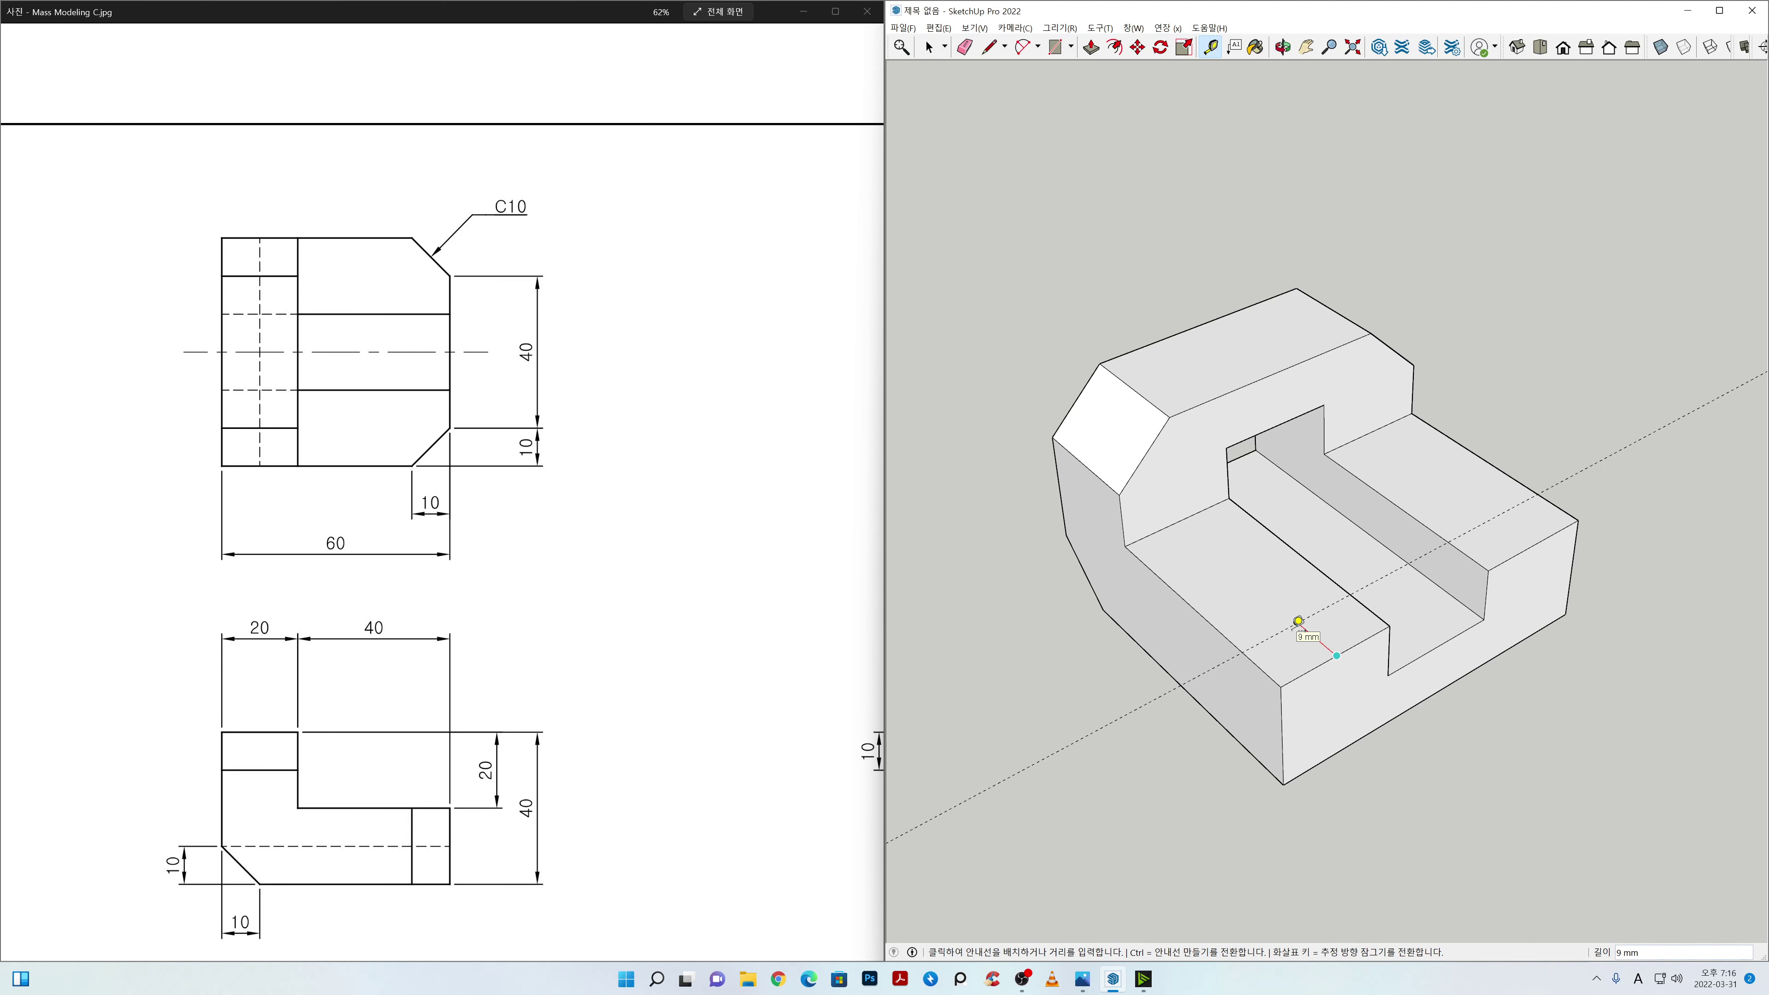
text(10)
key(Return)
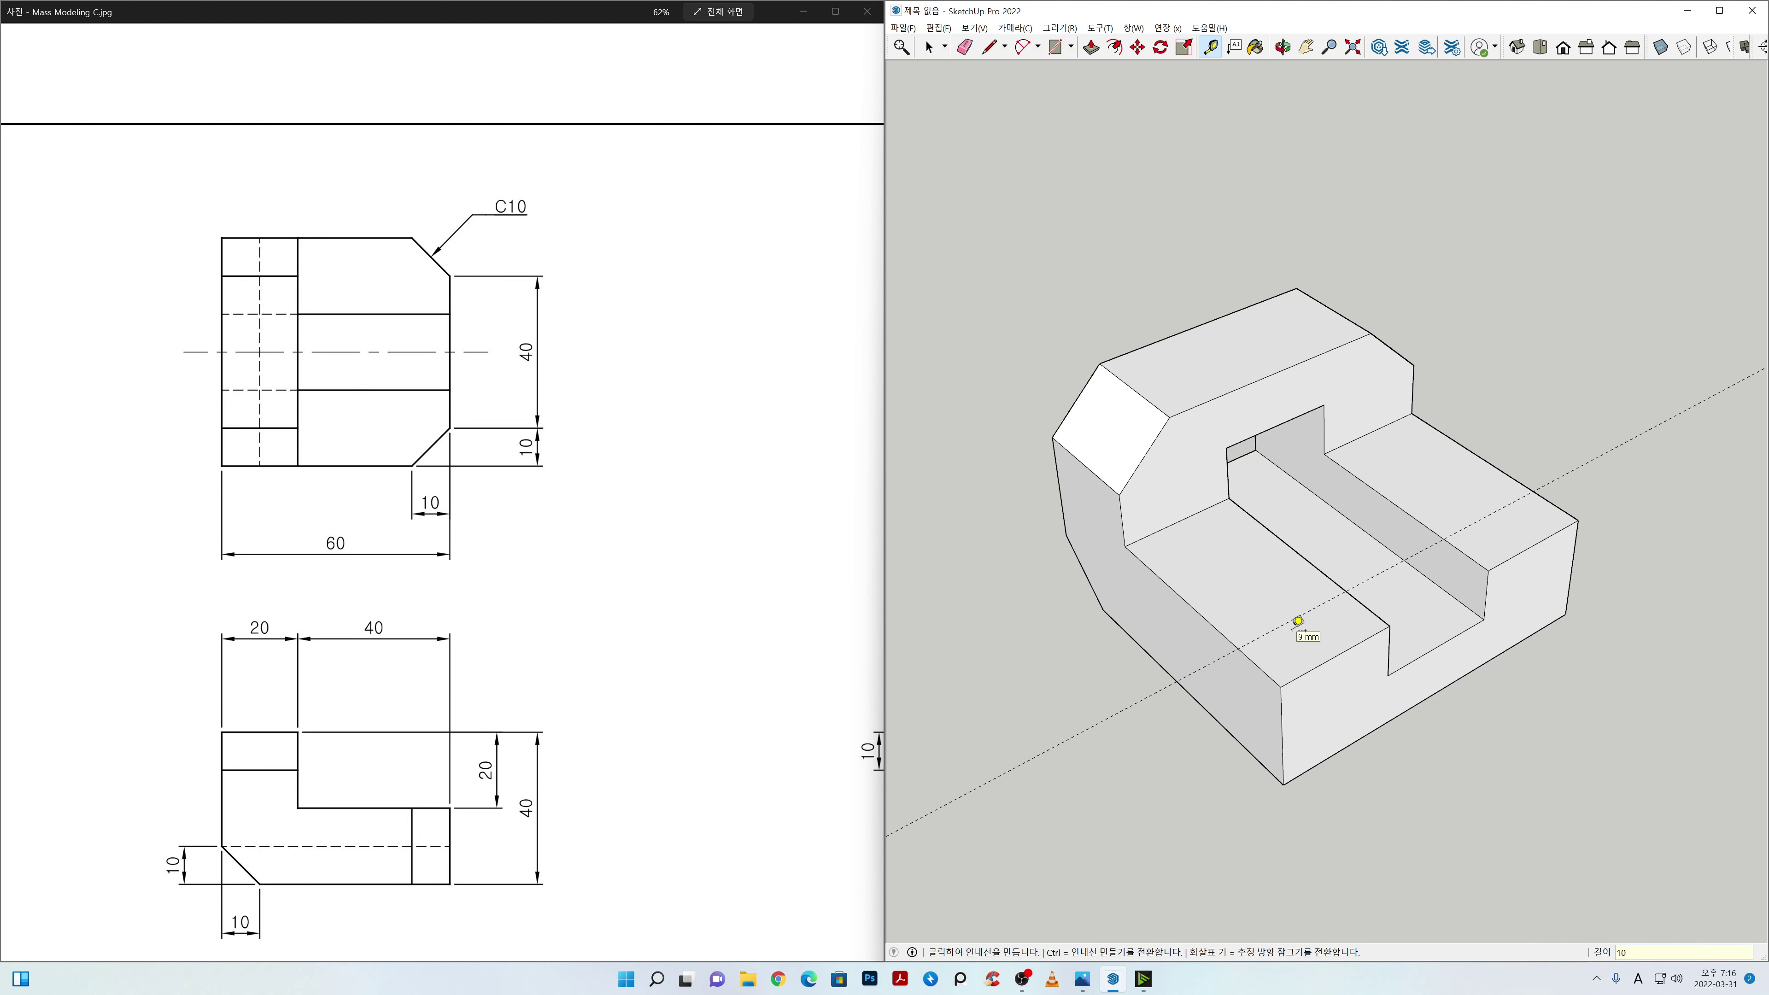
click(1211, 622)
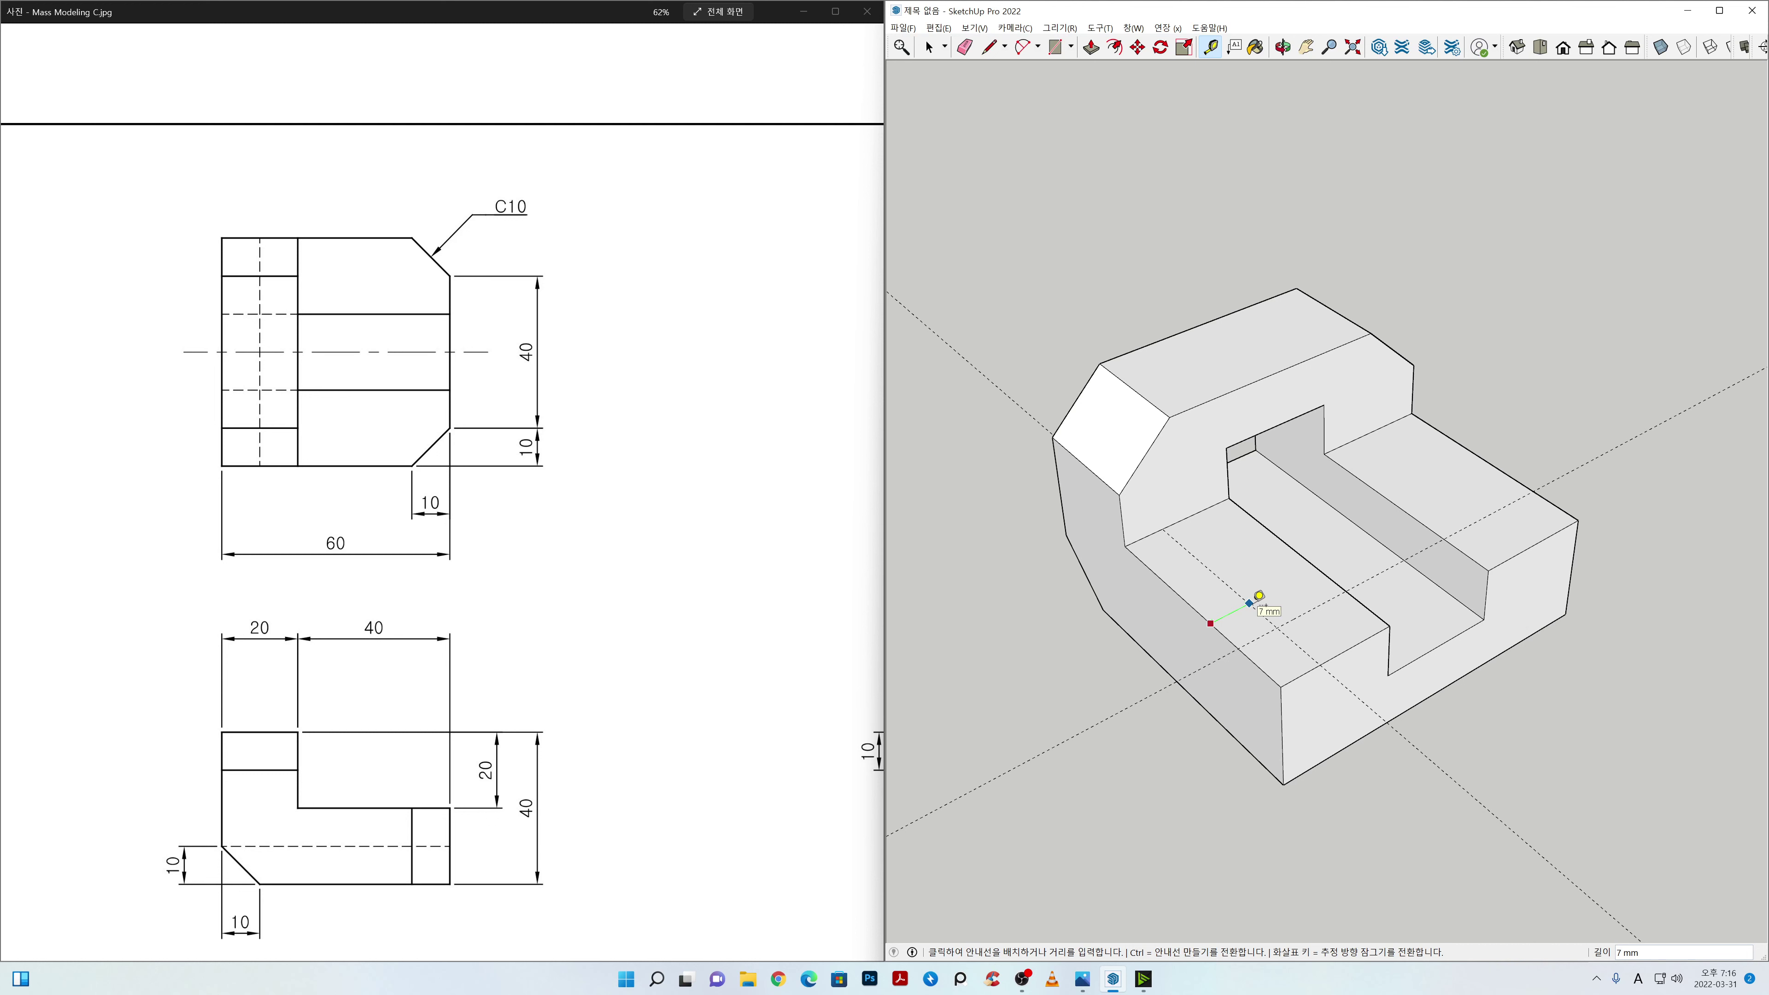
text(10)
key(Return)
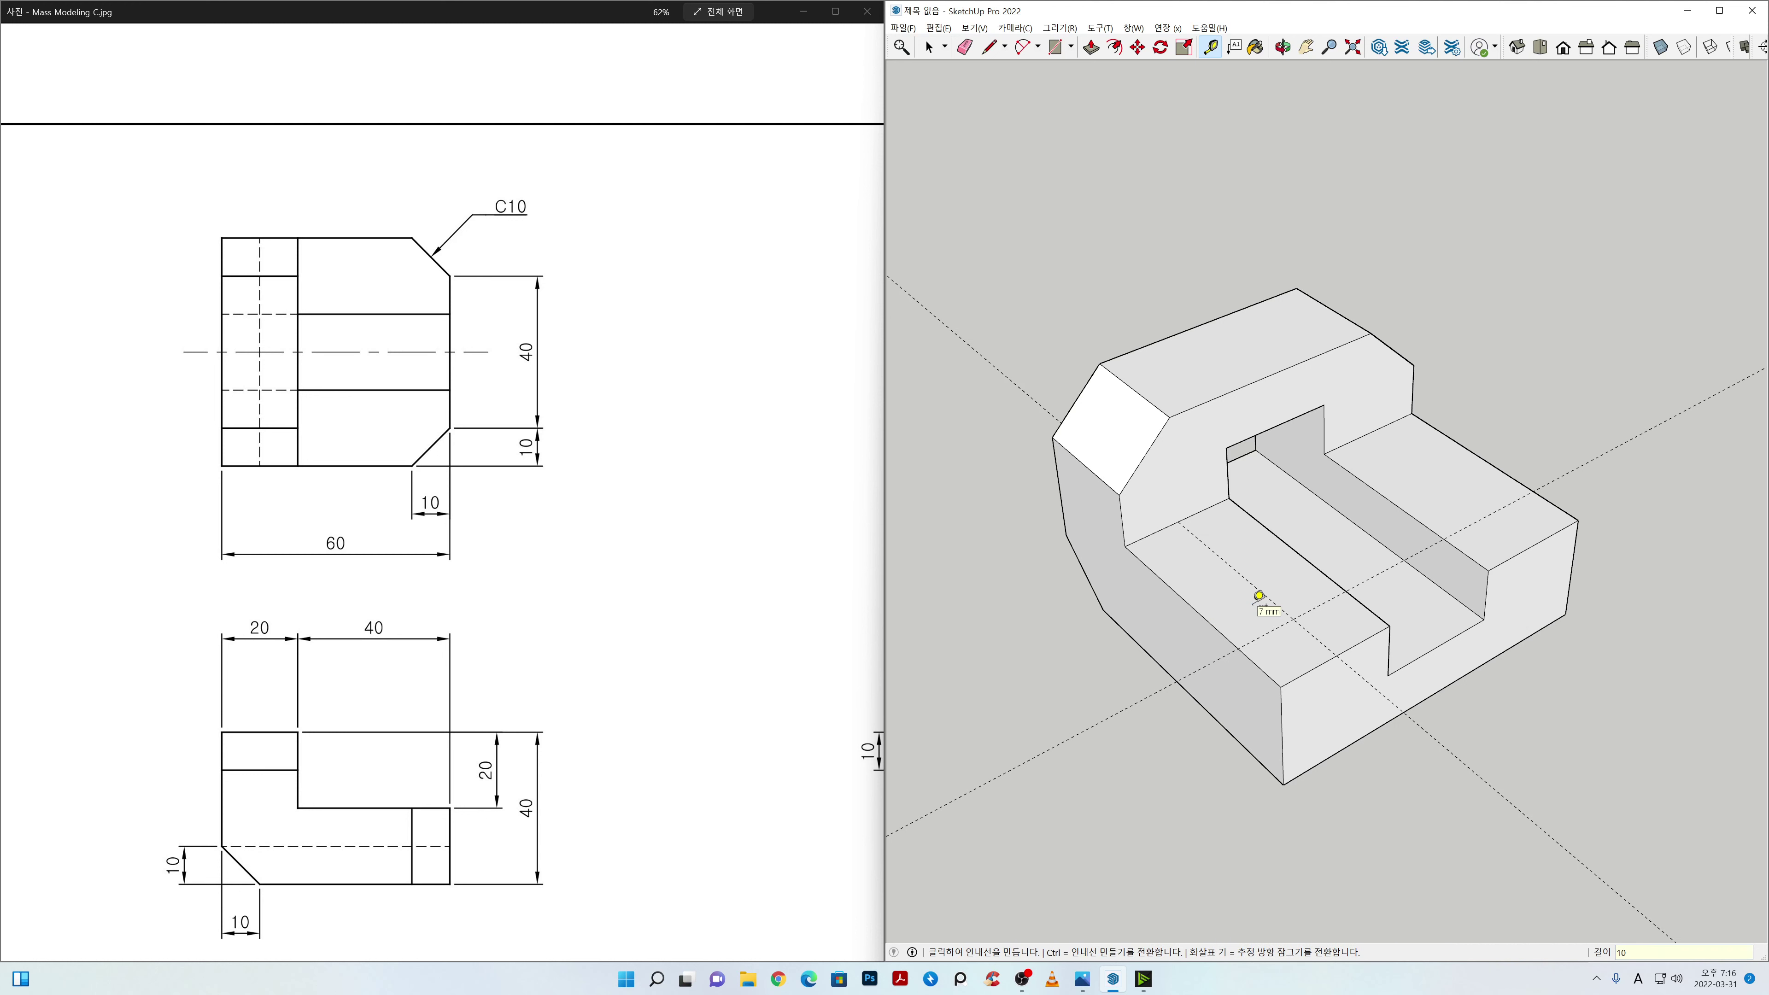
click(1504, 473)
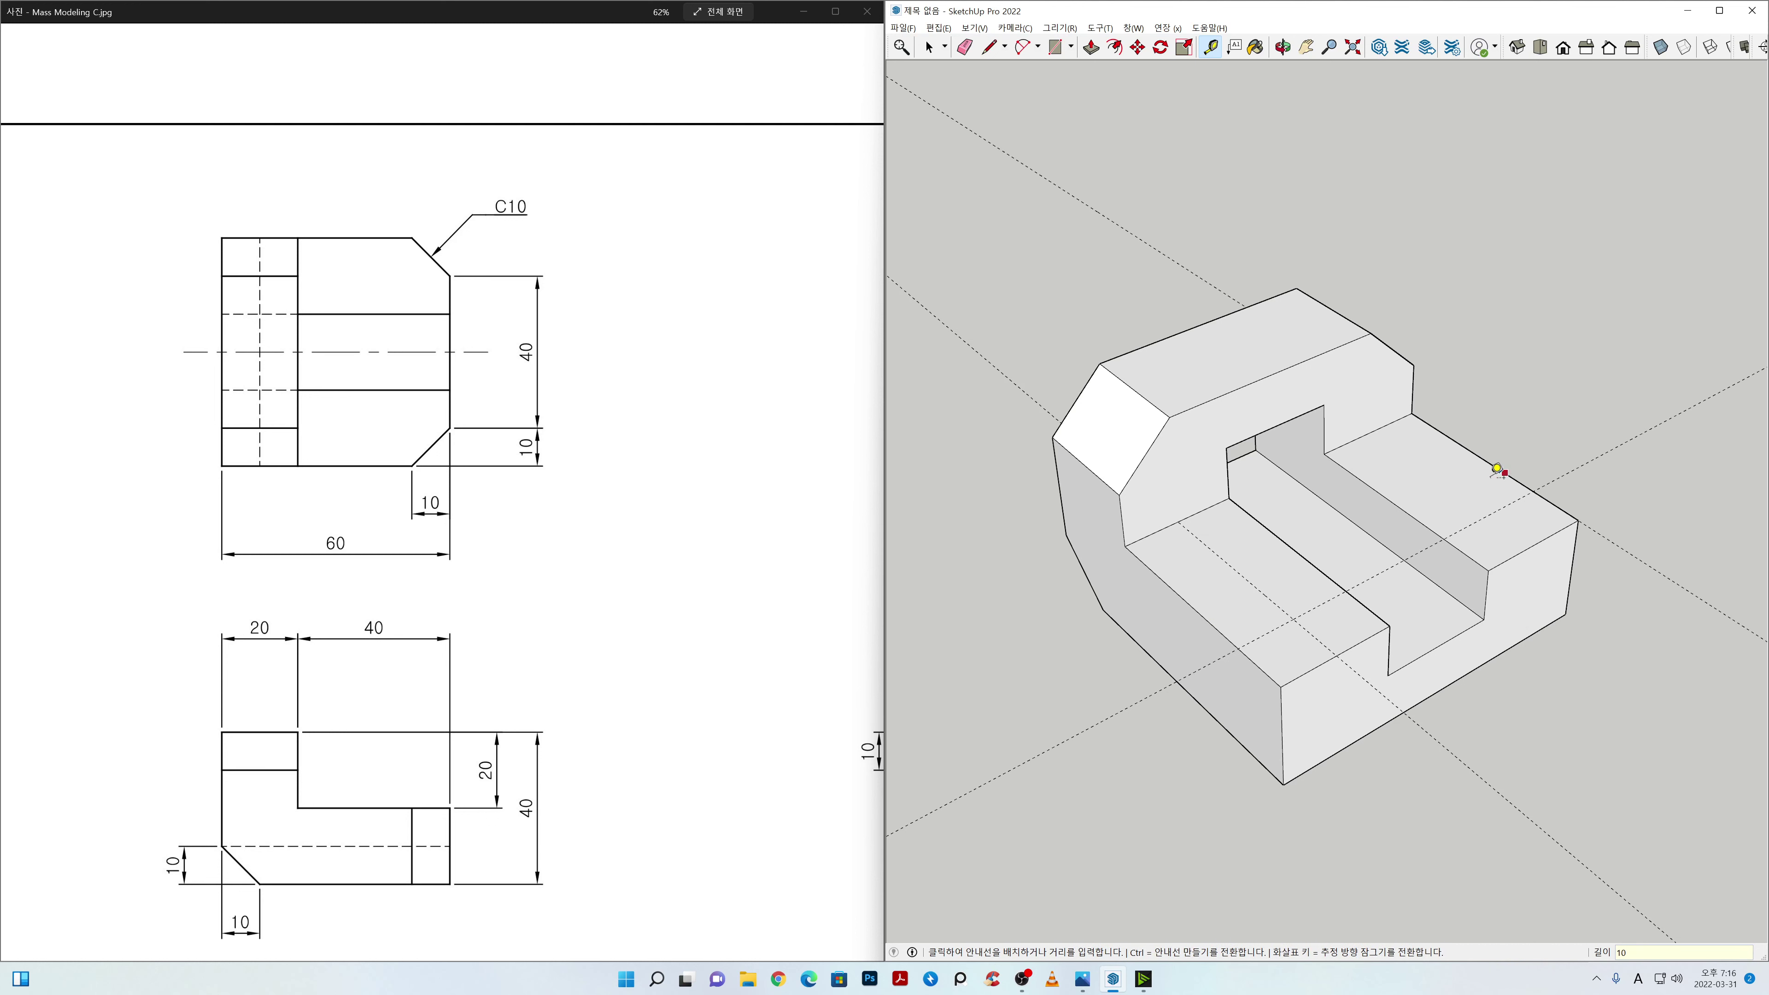
text(10)
key(Return)
key(space)
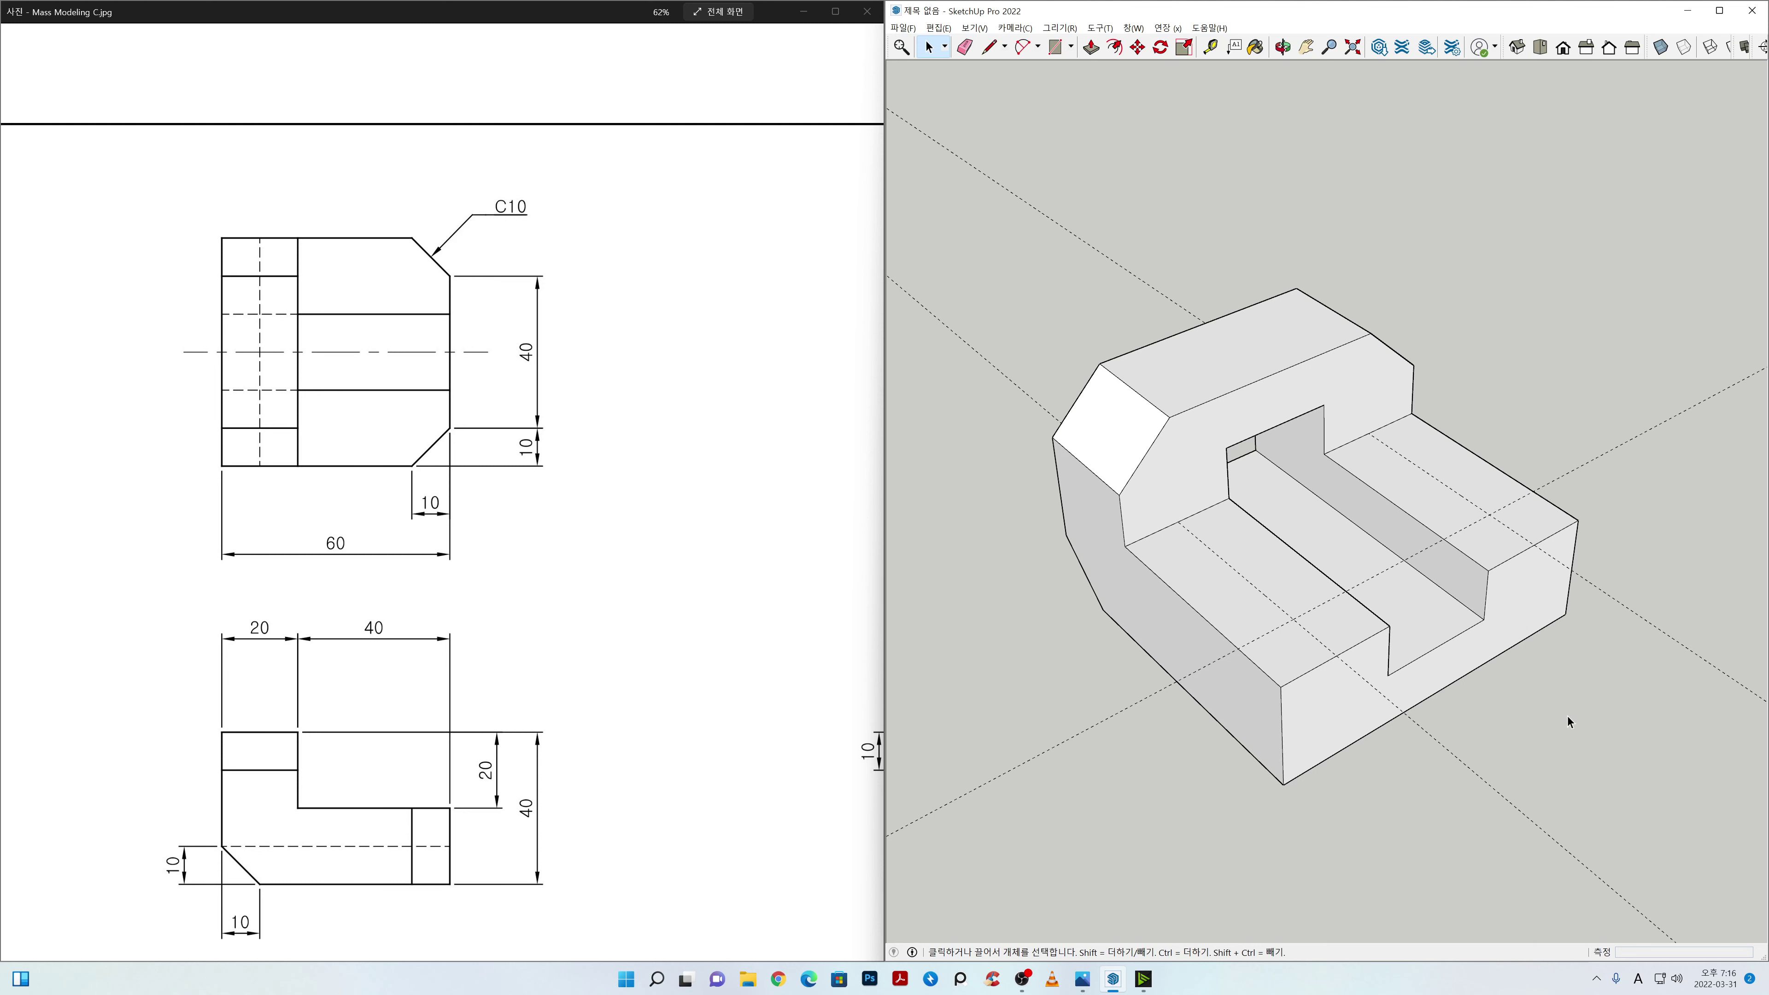
Step: Draw diagonal lines across both front corners of the lower section's top face, joining the guides' intersections with the edges
key(l)
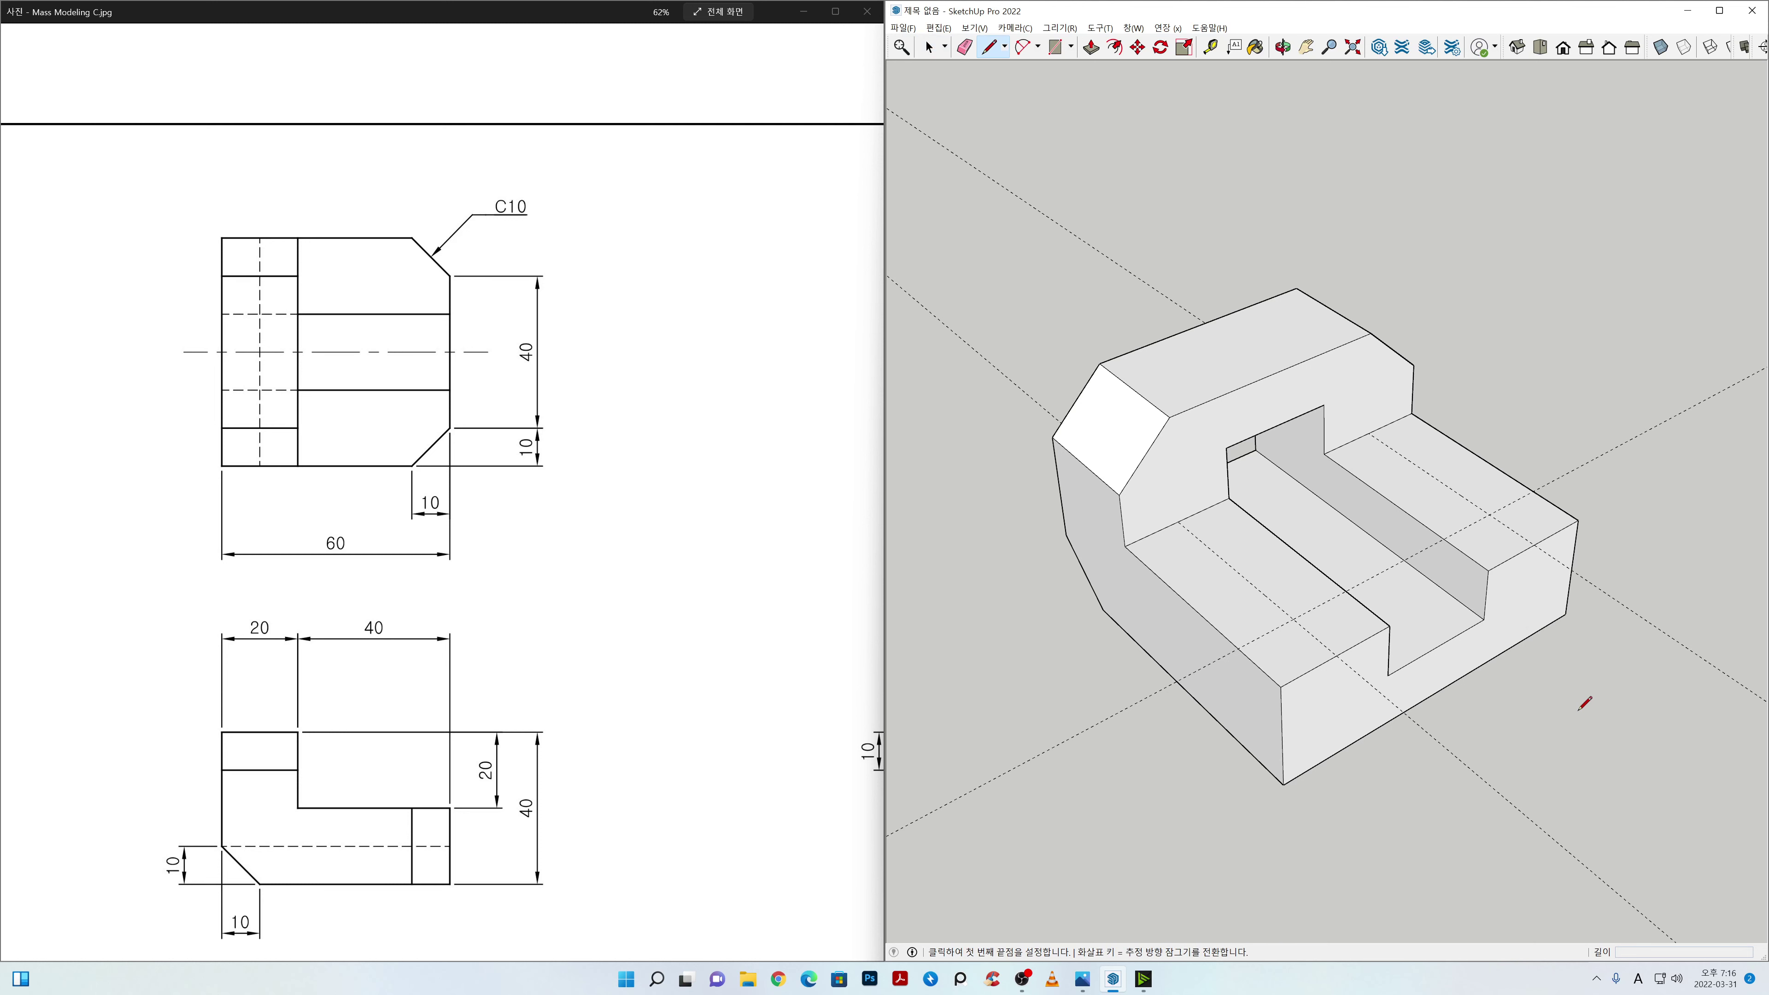
click(1533, 491)
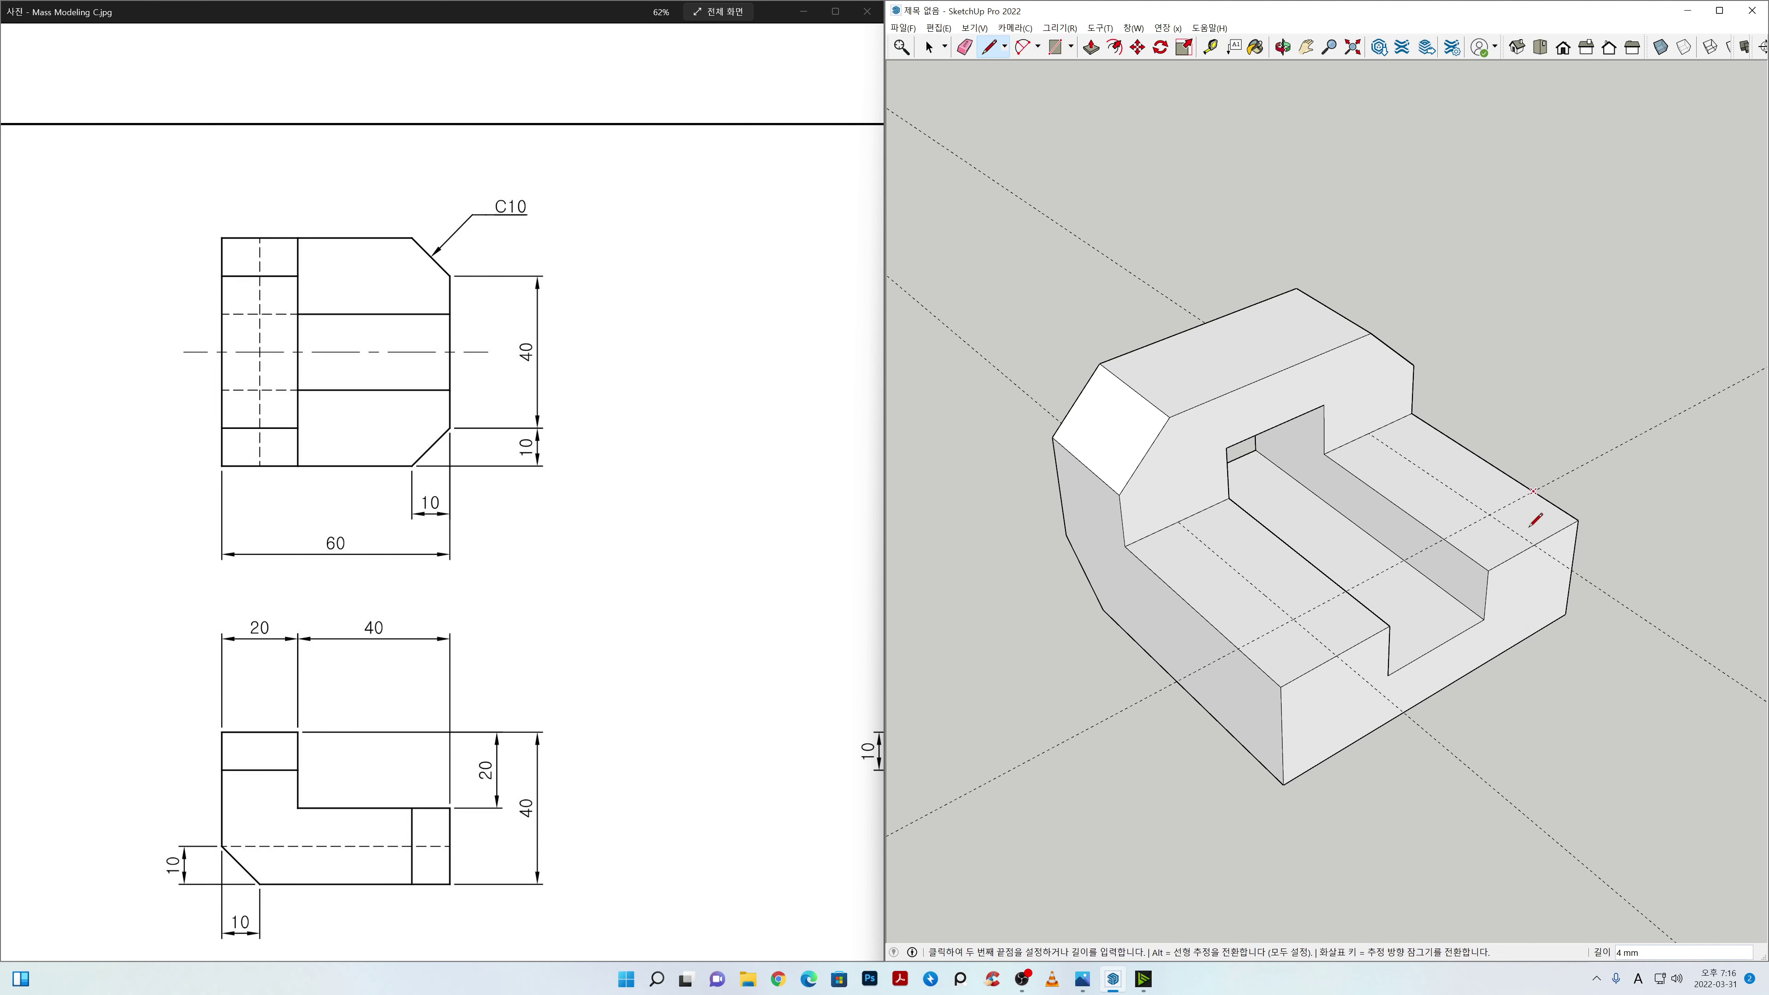
click(1533, 544)
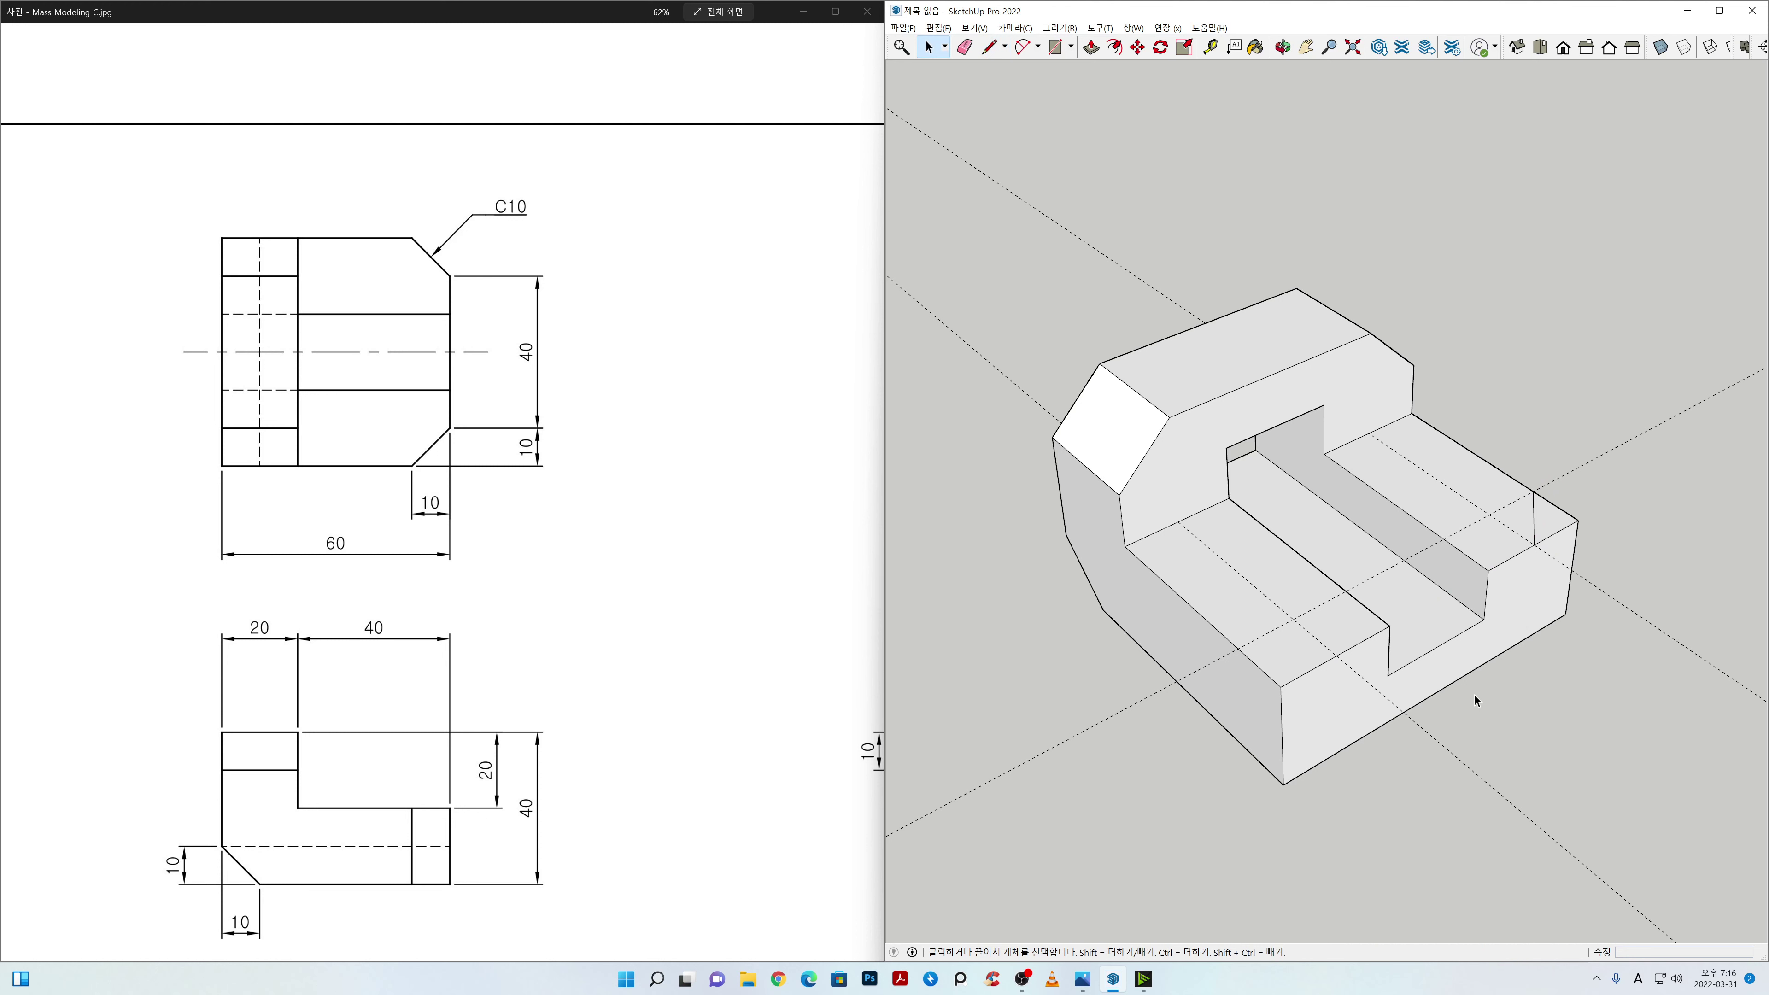
click(1336, 657)
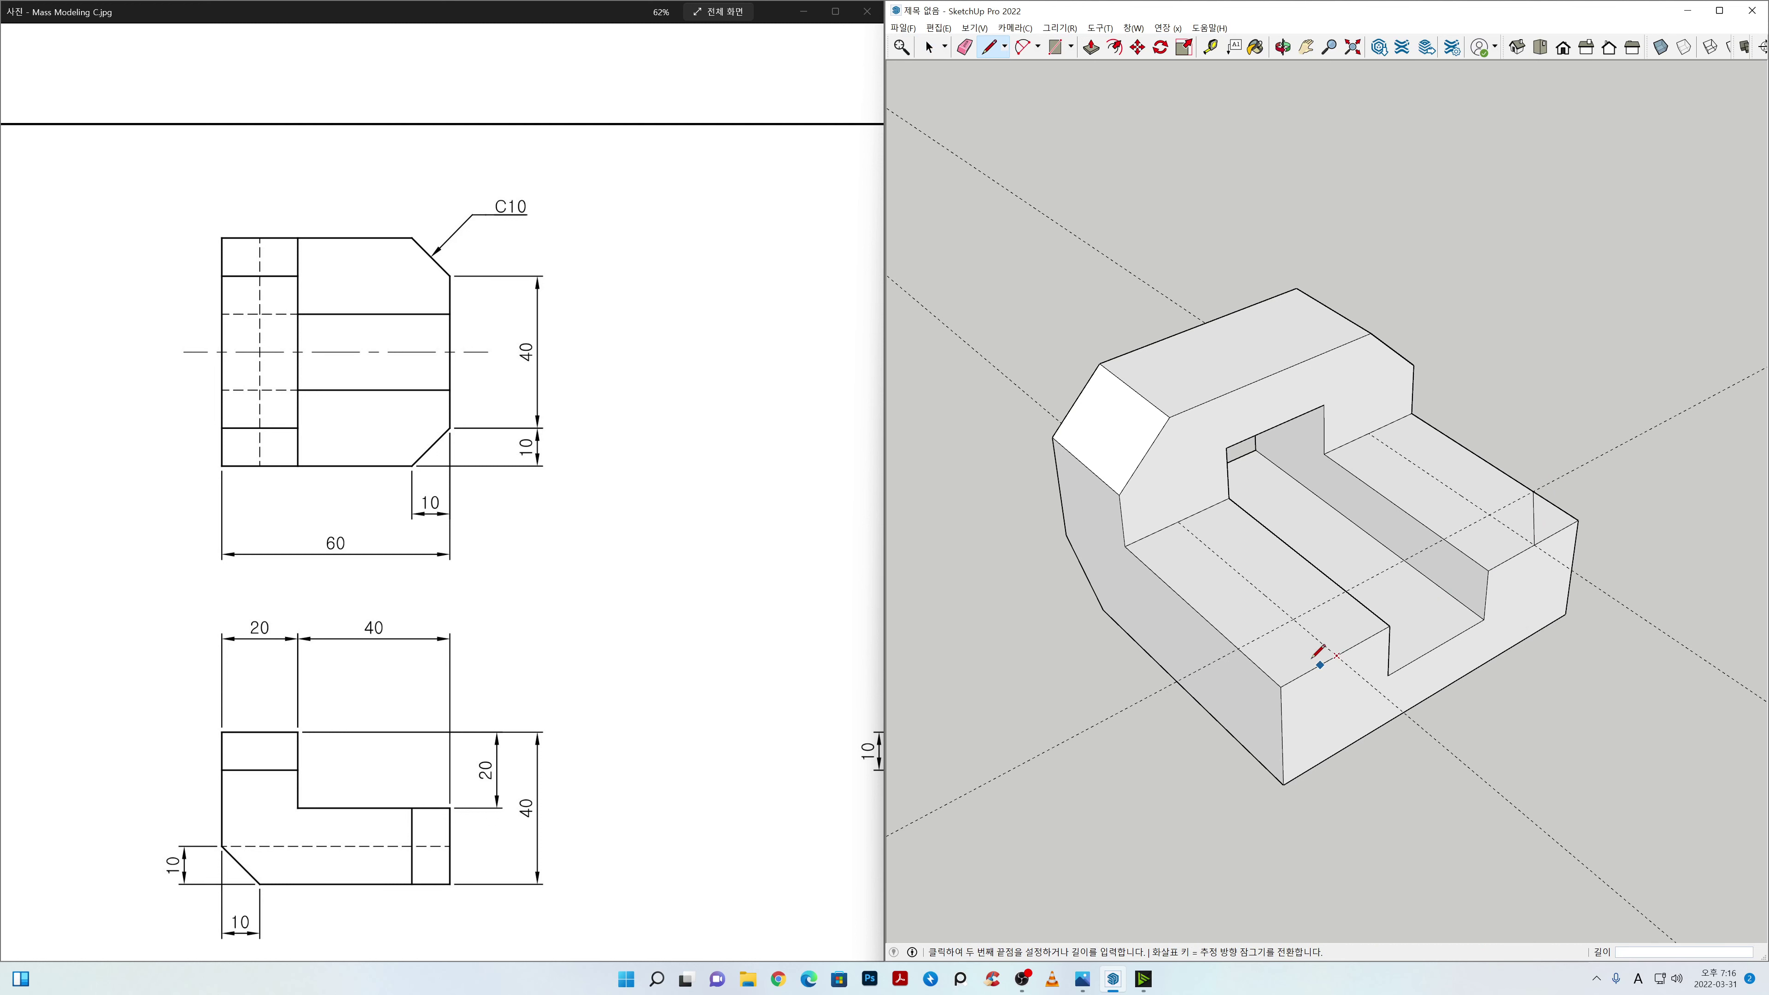
click(1239, 649)
key(space)
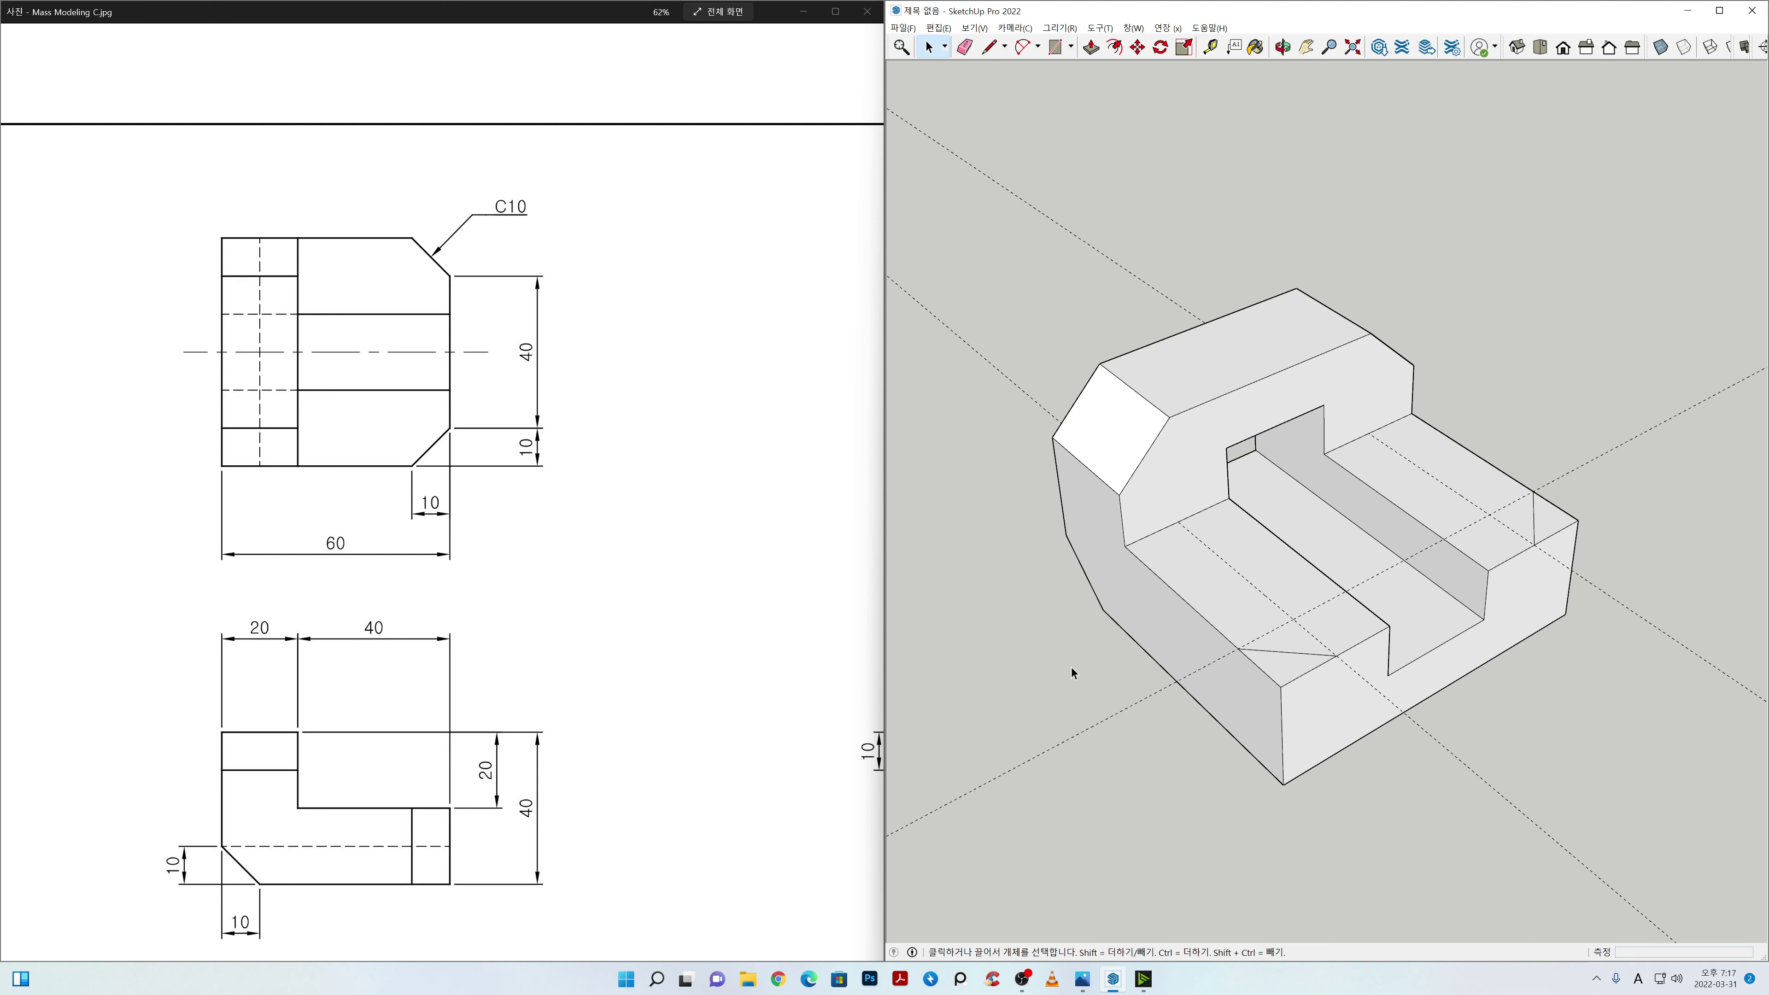
Step: Erase the three guides around the lower section's top face
key(e)
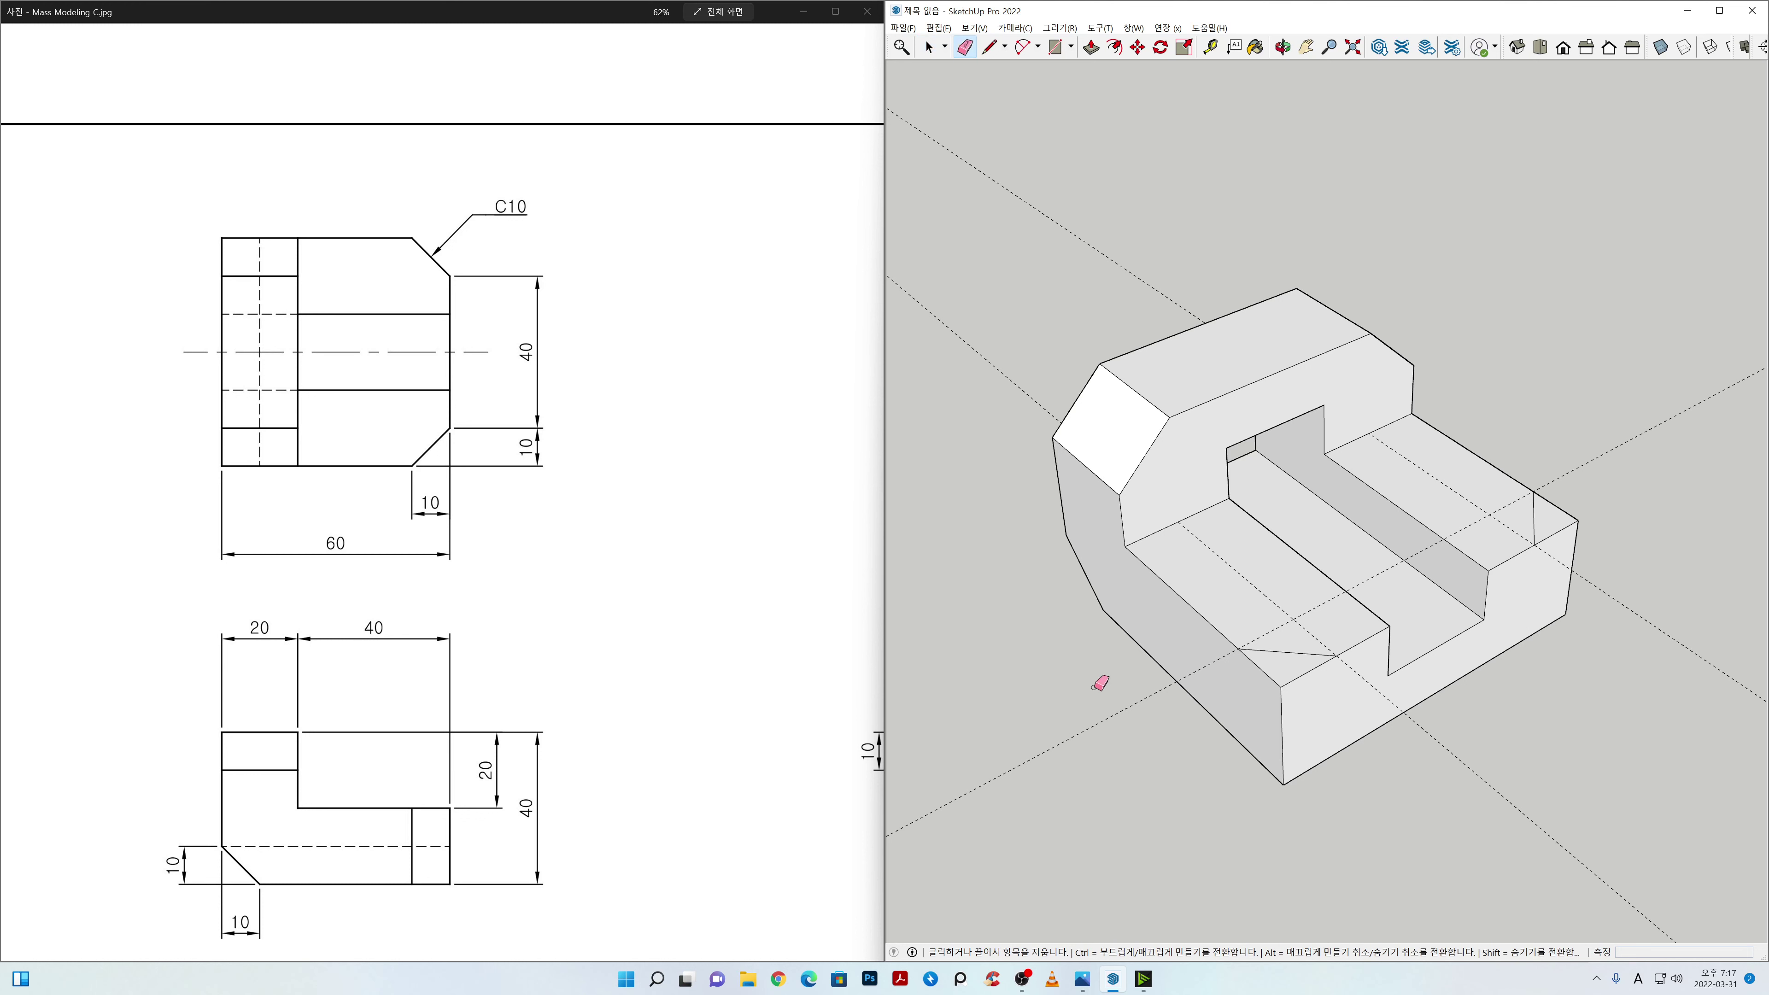
drag(1072, 714, 1097, 748)
mouse_move(1448, 827)
mouse_down()
mouse_move(1555, 772)
mouse_move(1679, 617)
mouse_up()
key(space)
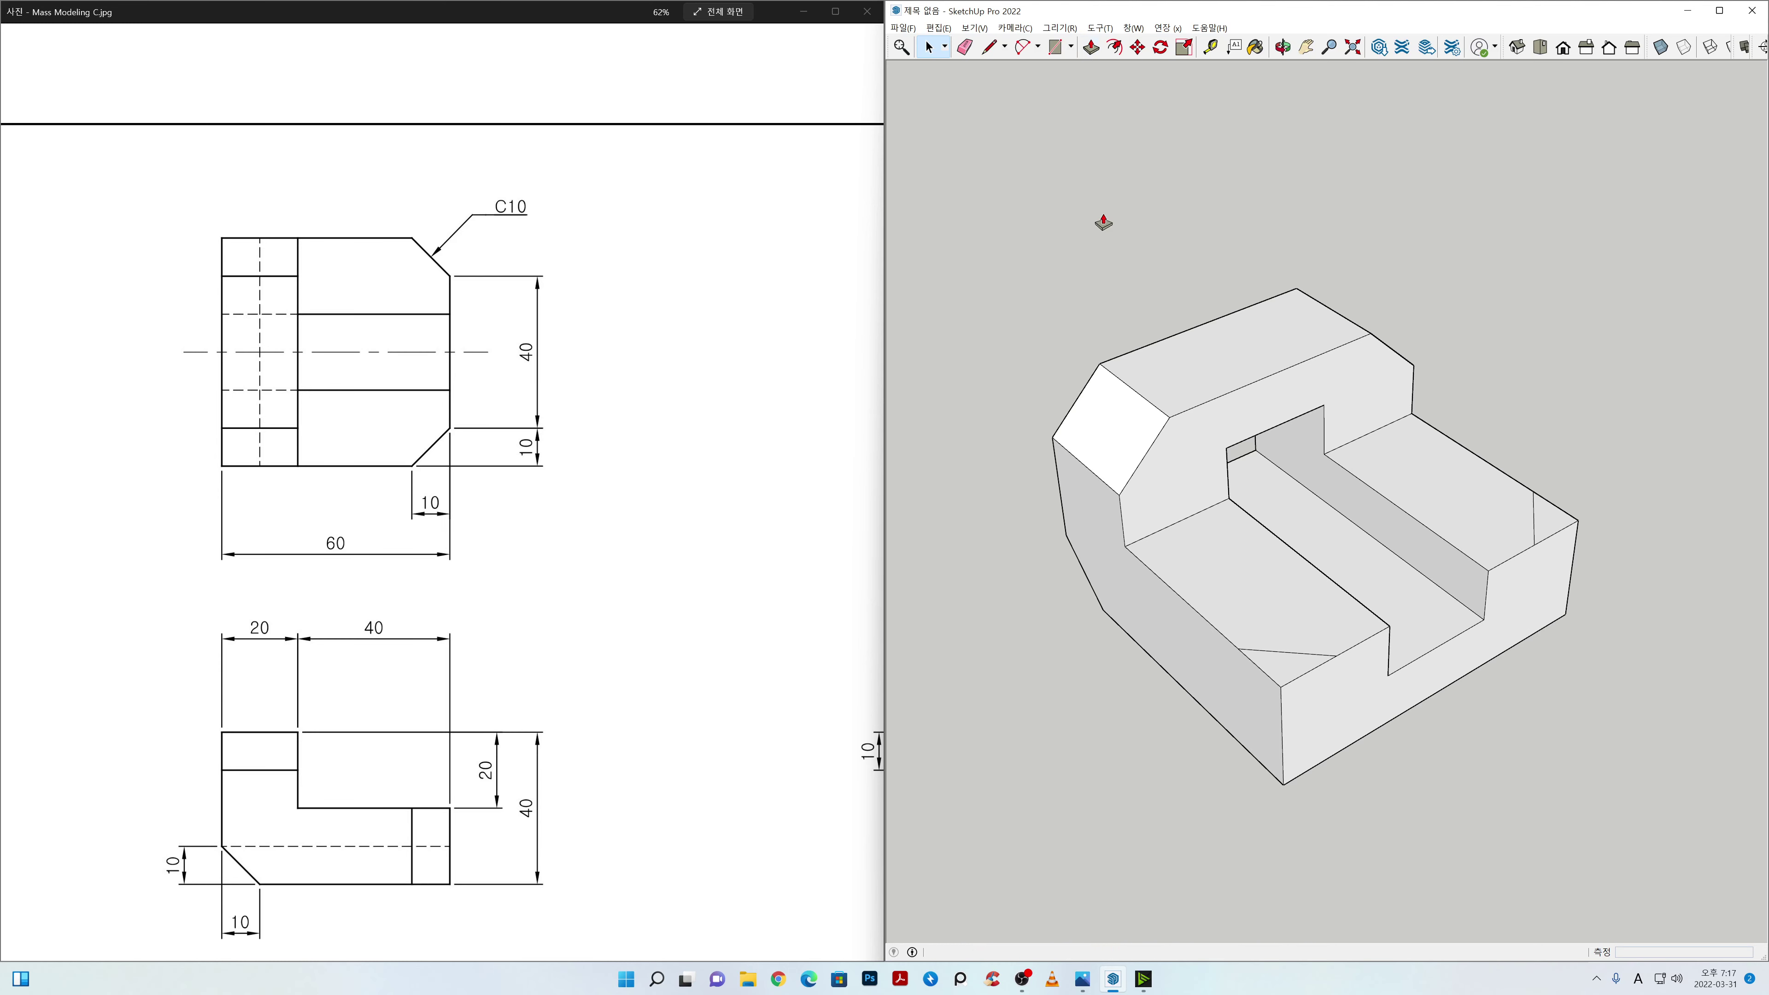
Step: Push both triangular corner faces down 20 mm through the lower section's full height to chamfer its two front corners
key(p)
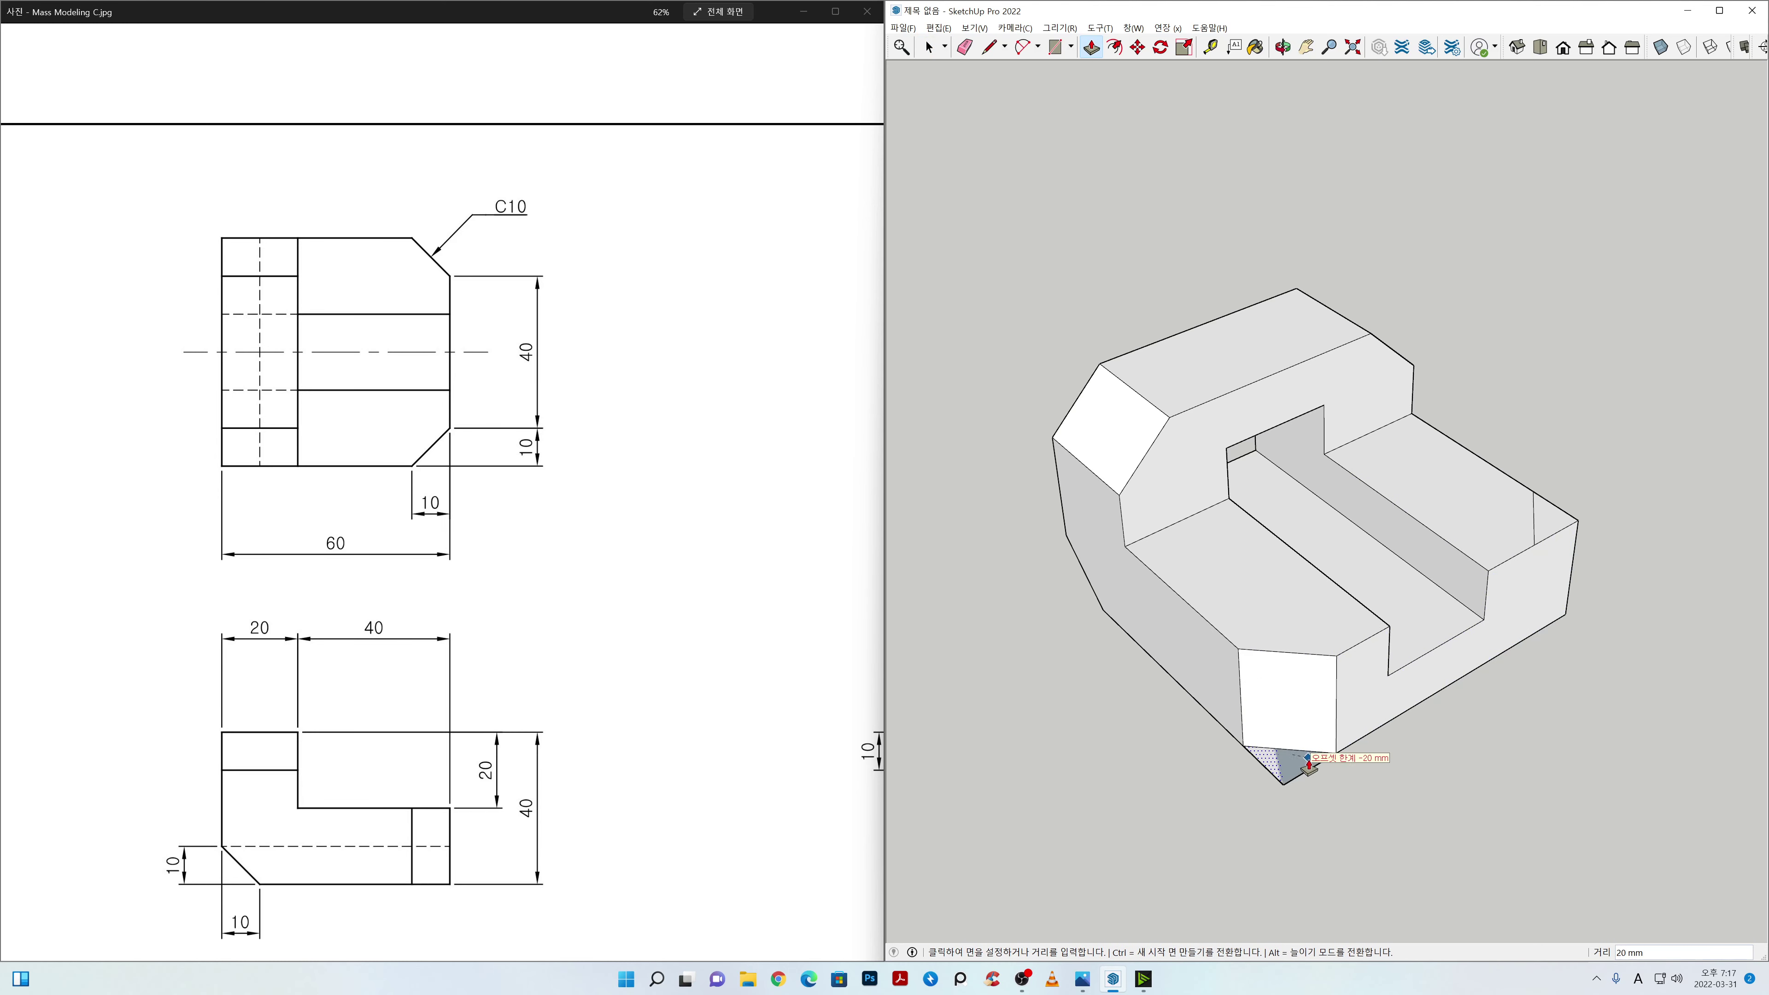
click(1295, 753)
double_click(1557, 517)
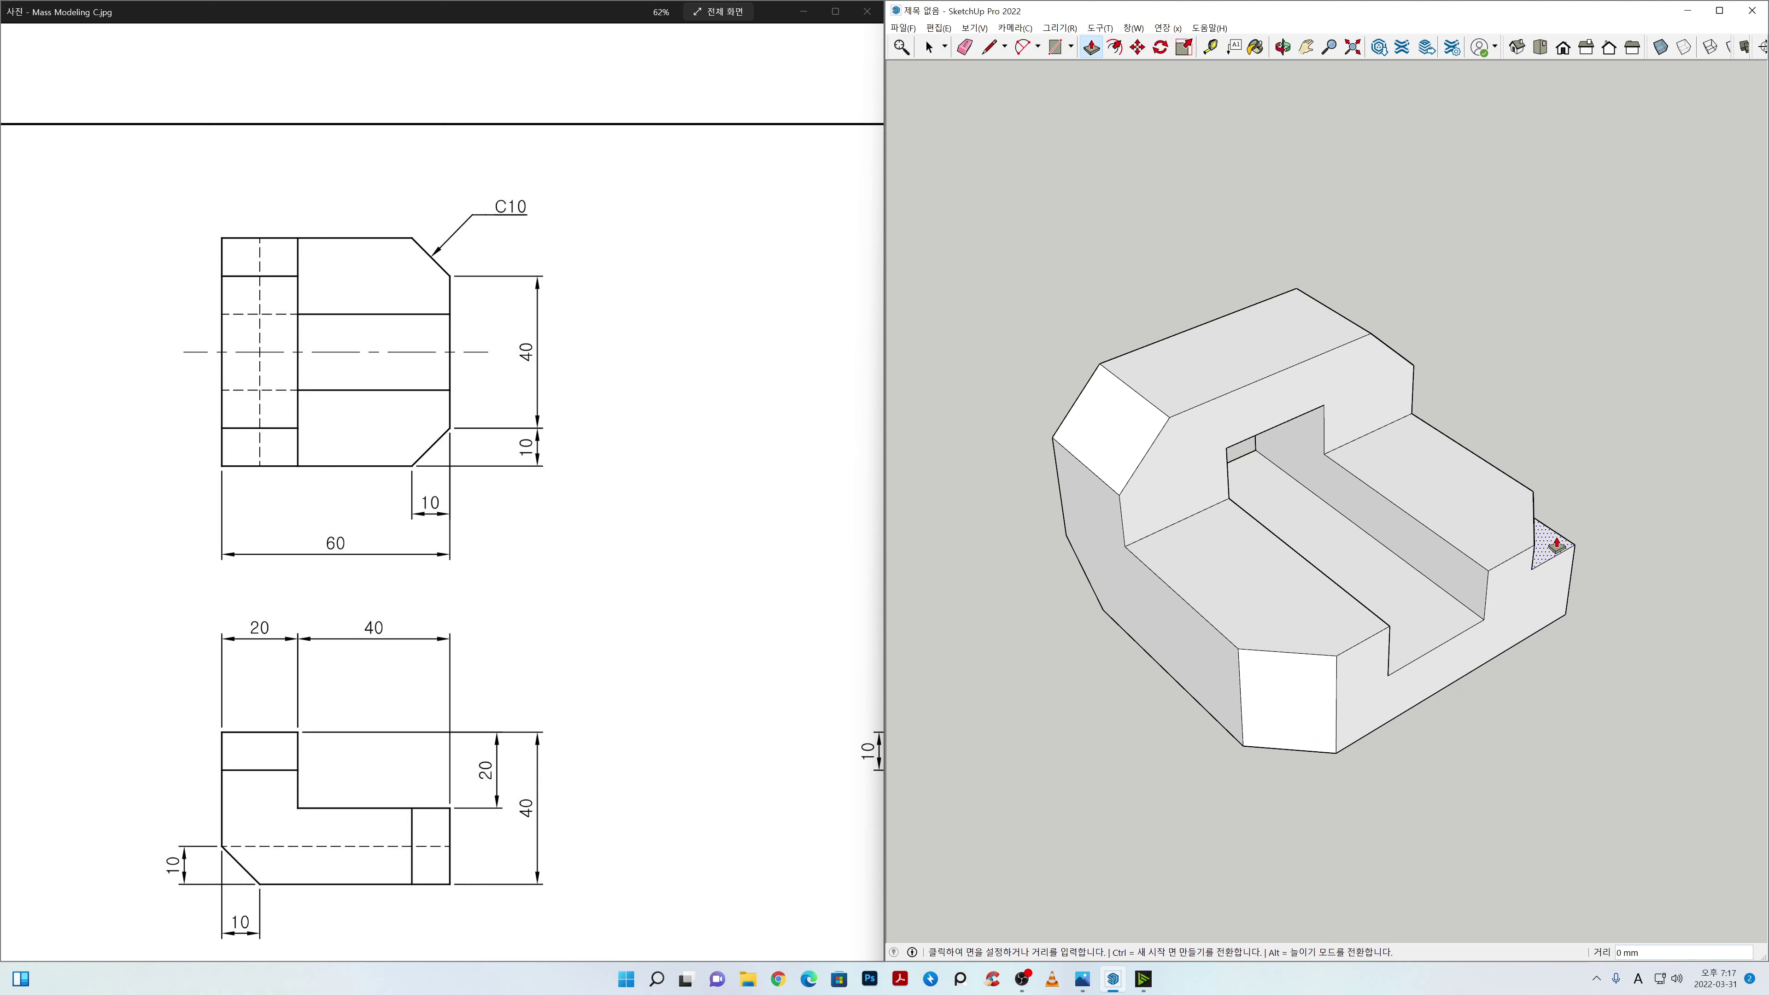
key(space)
Step: Compare the chamfered model with the isometric and orthographic views on the full drawing sheet
middle_drag(1506, 761, 1531, 736)
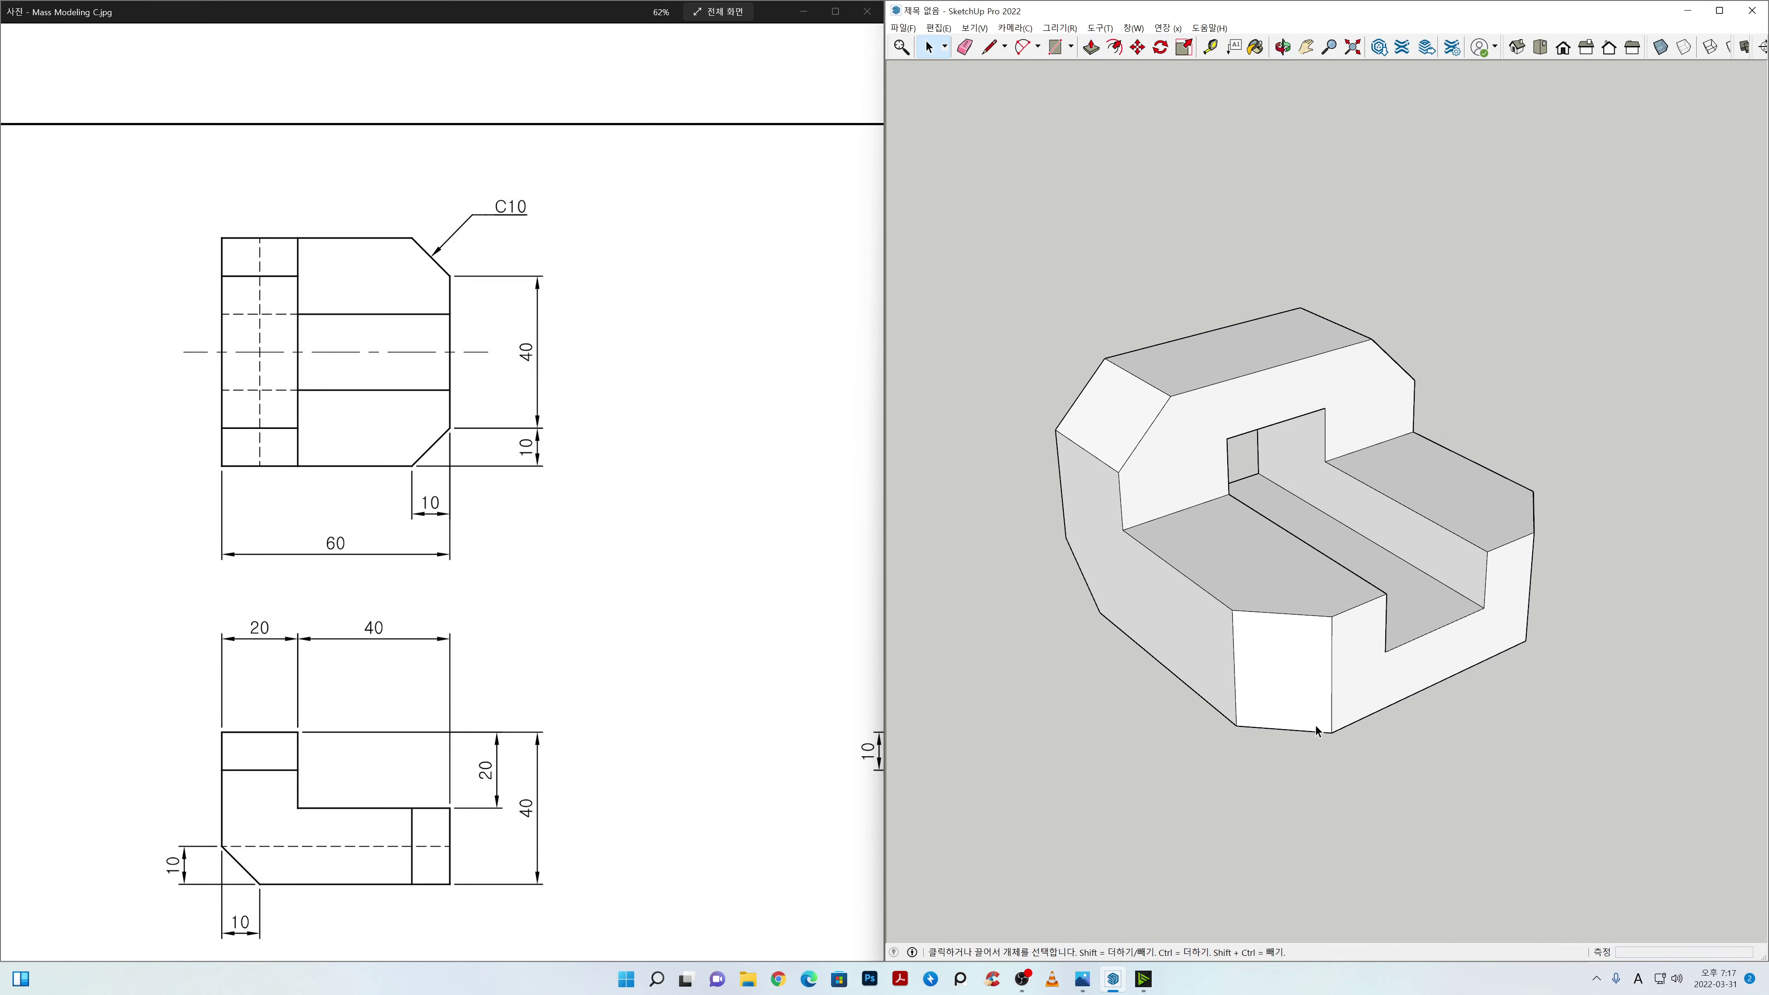
scroll(487, 547, down, 3)
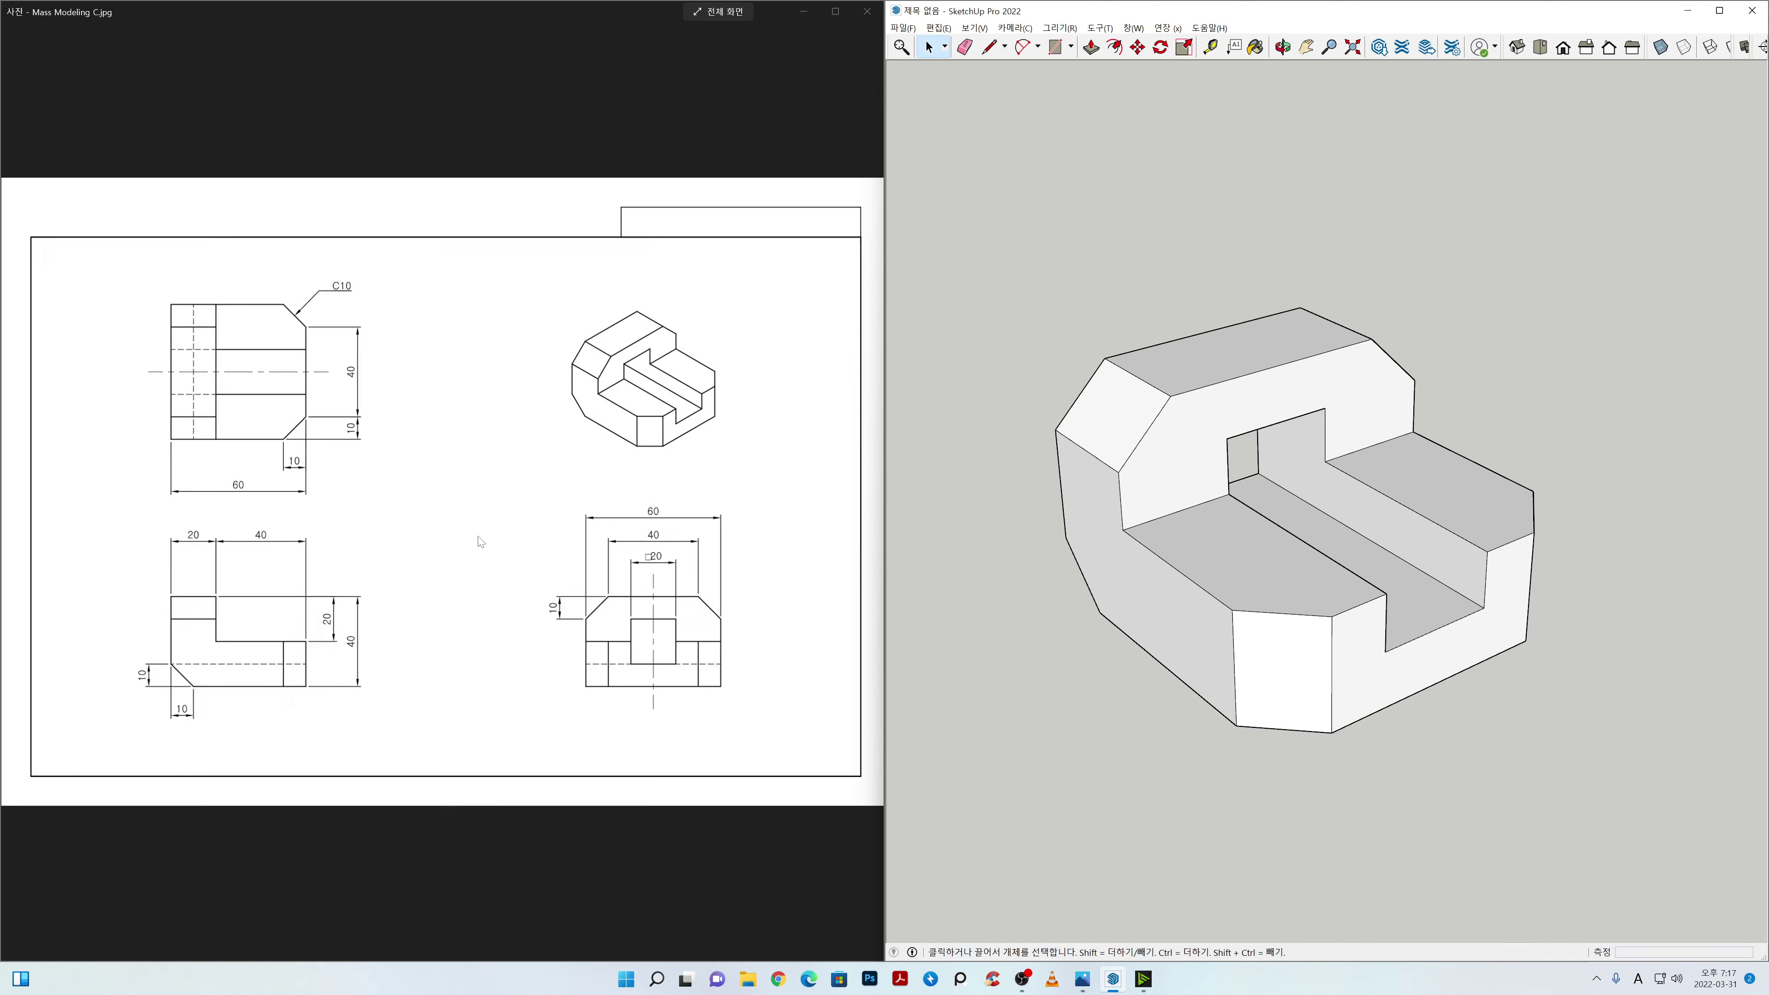
scroll(492, 530, up, 1)
scroll(497, 538, down, 1)
click(487, 533)
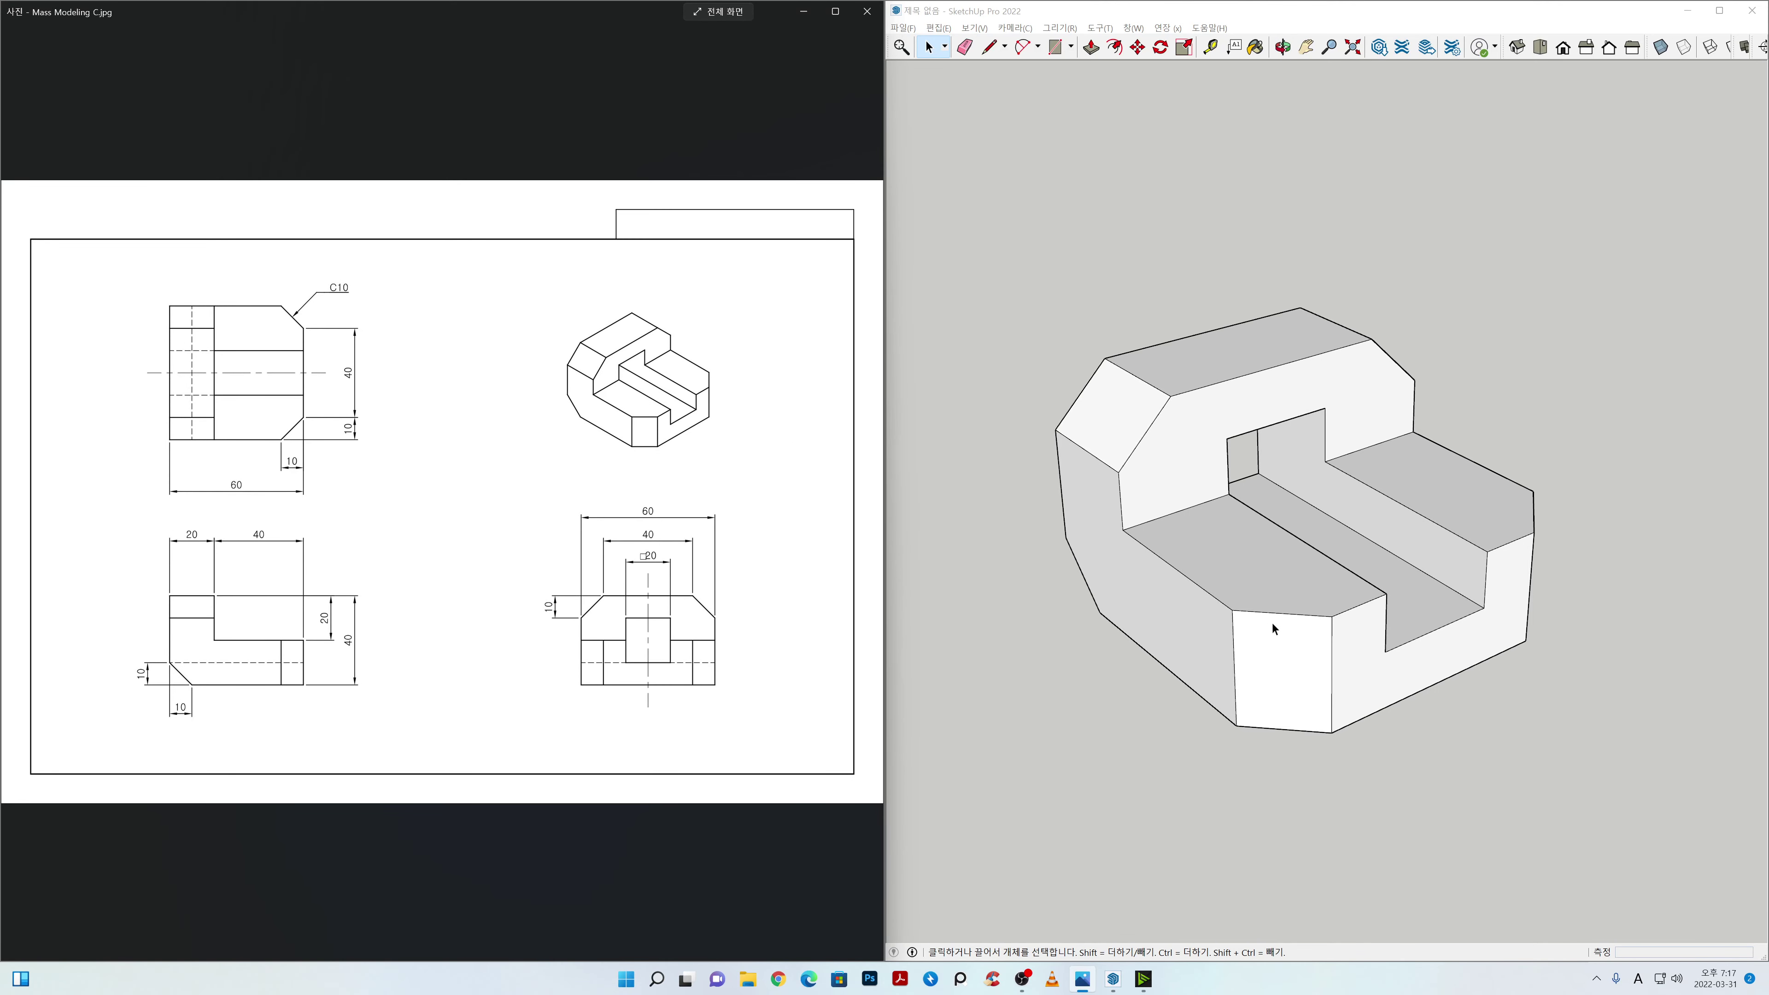
mouse_move(1038, 659)
middle_down()
mouse_move(1074, 592)
mouse_move(1166, 615)
mouse_move(1092, 650)
middle_up()
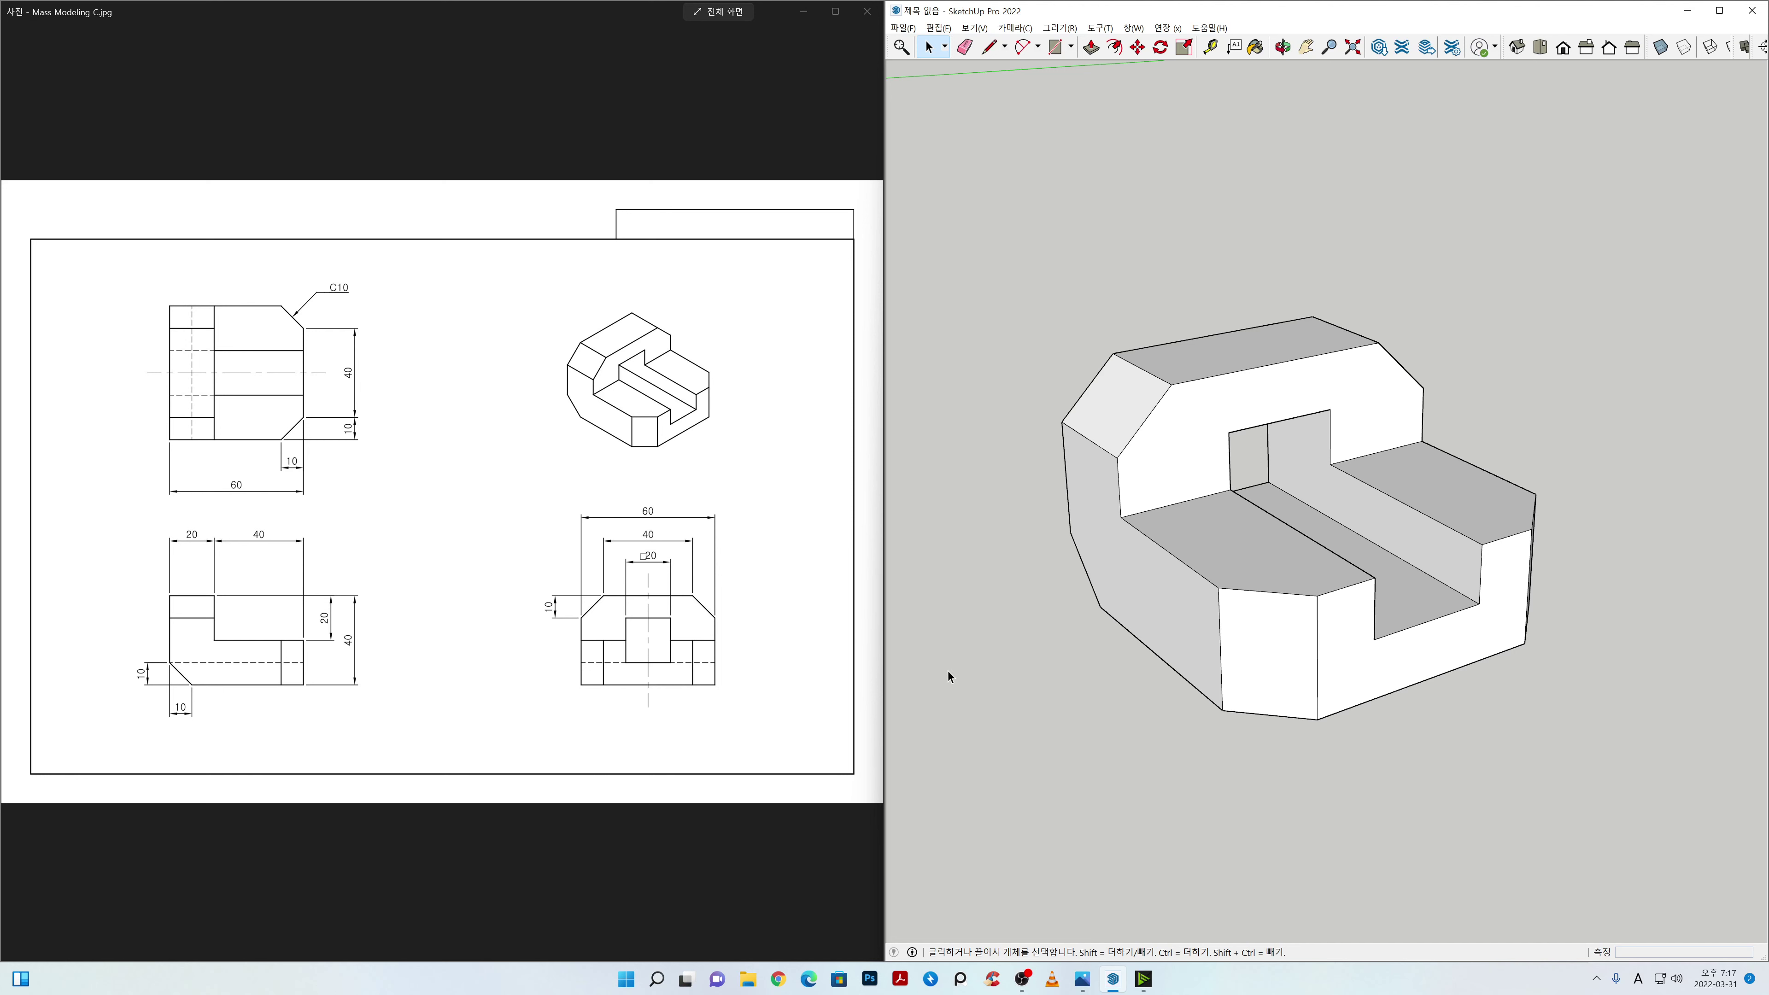
mouse_move(1106, 626)
middle_down()
mouse_move(1157, 620)
mouse_move(1139, 646)
middle_up()
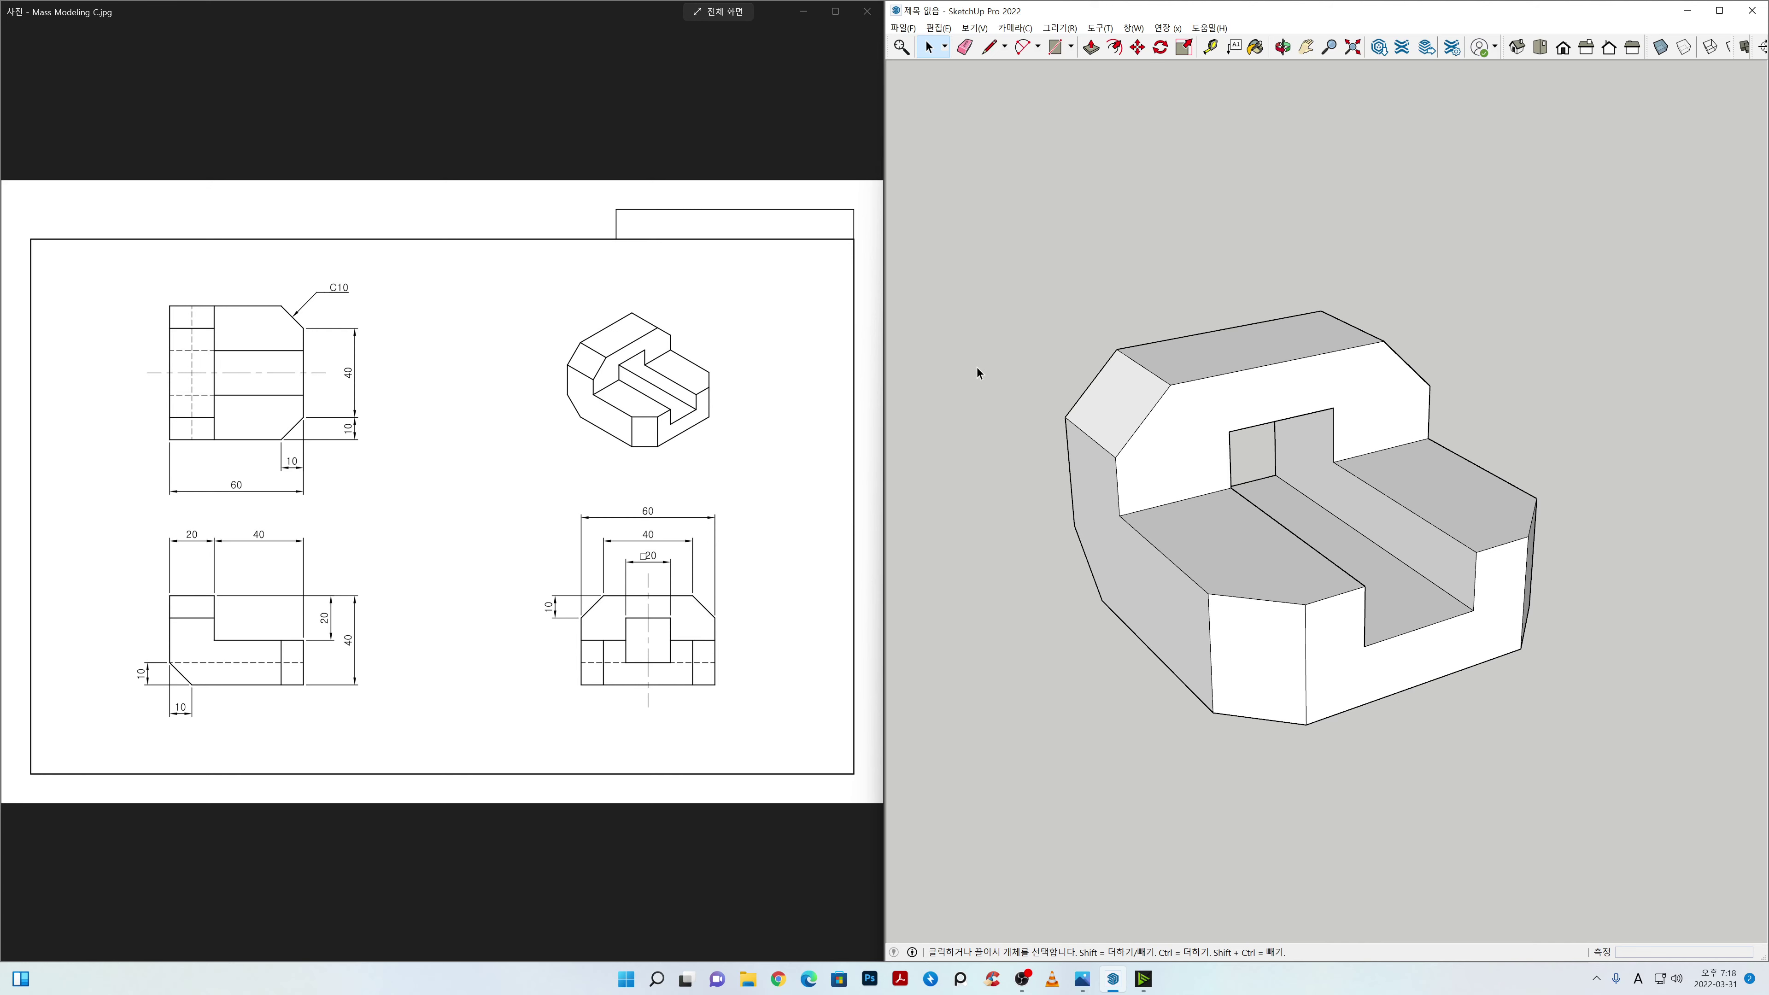
Step: Add two scenes that store the current view of the model
click(977, 28)
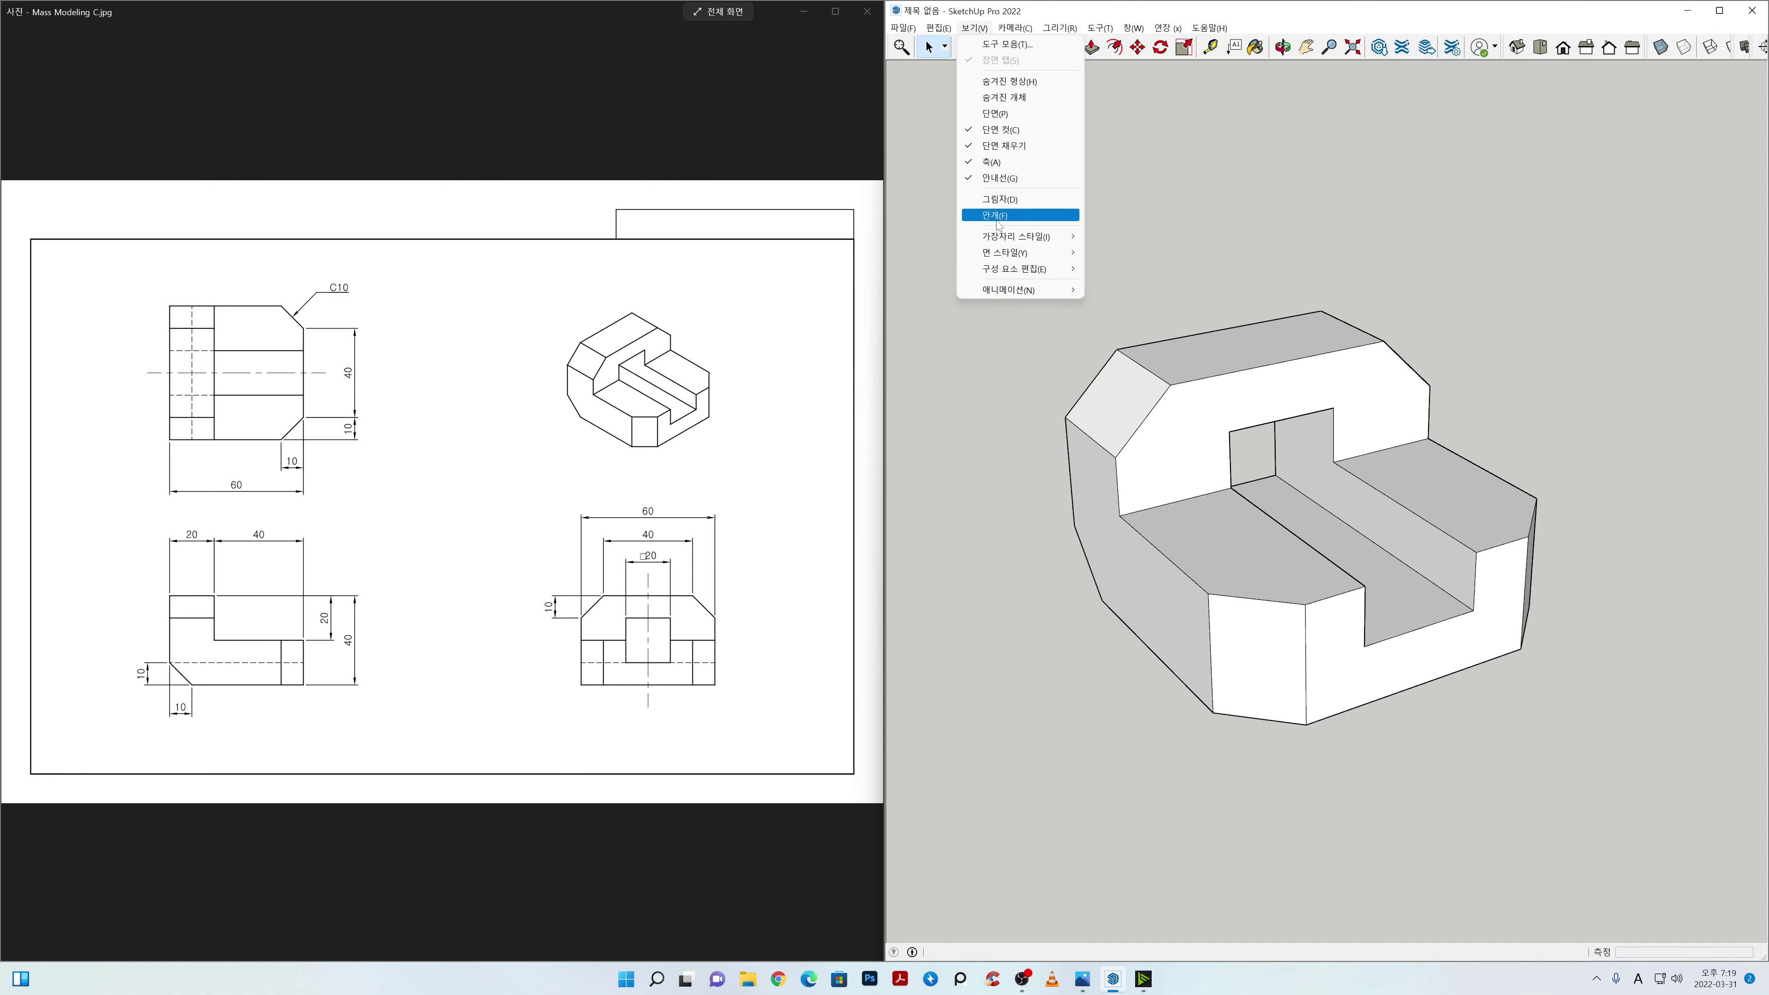
mouse_move(1003, 291)
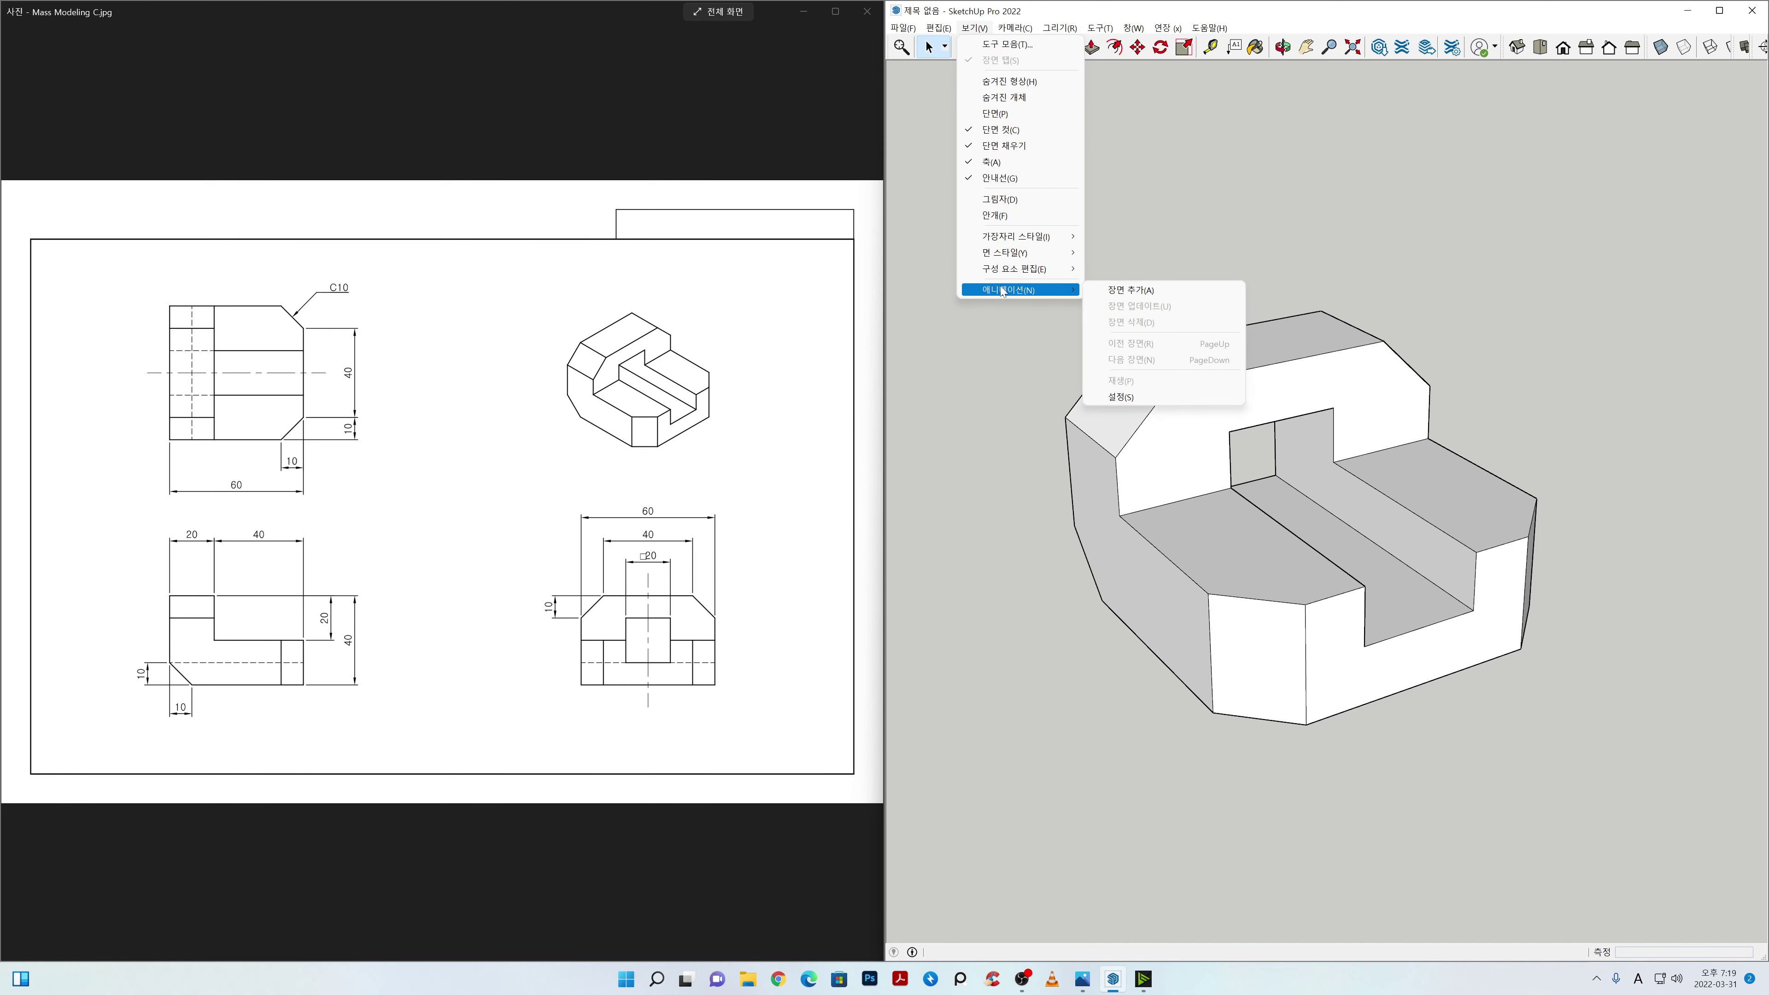
click(1115, 291)
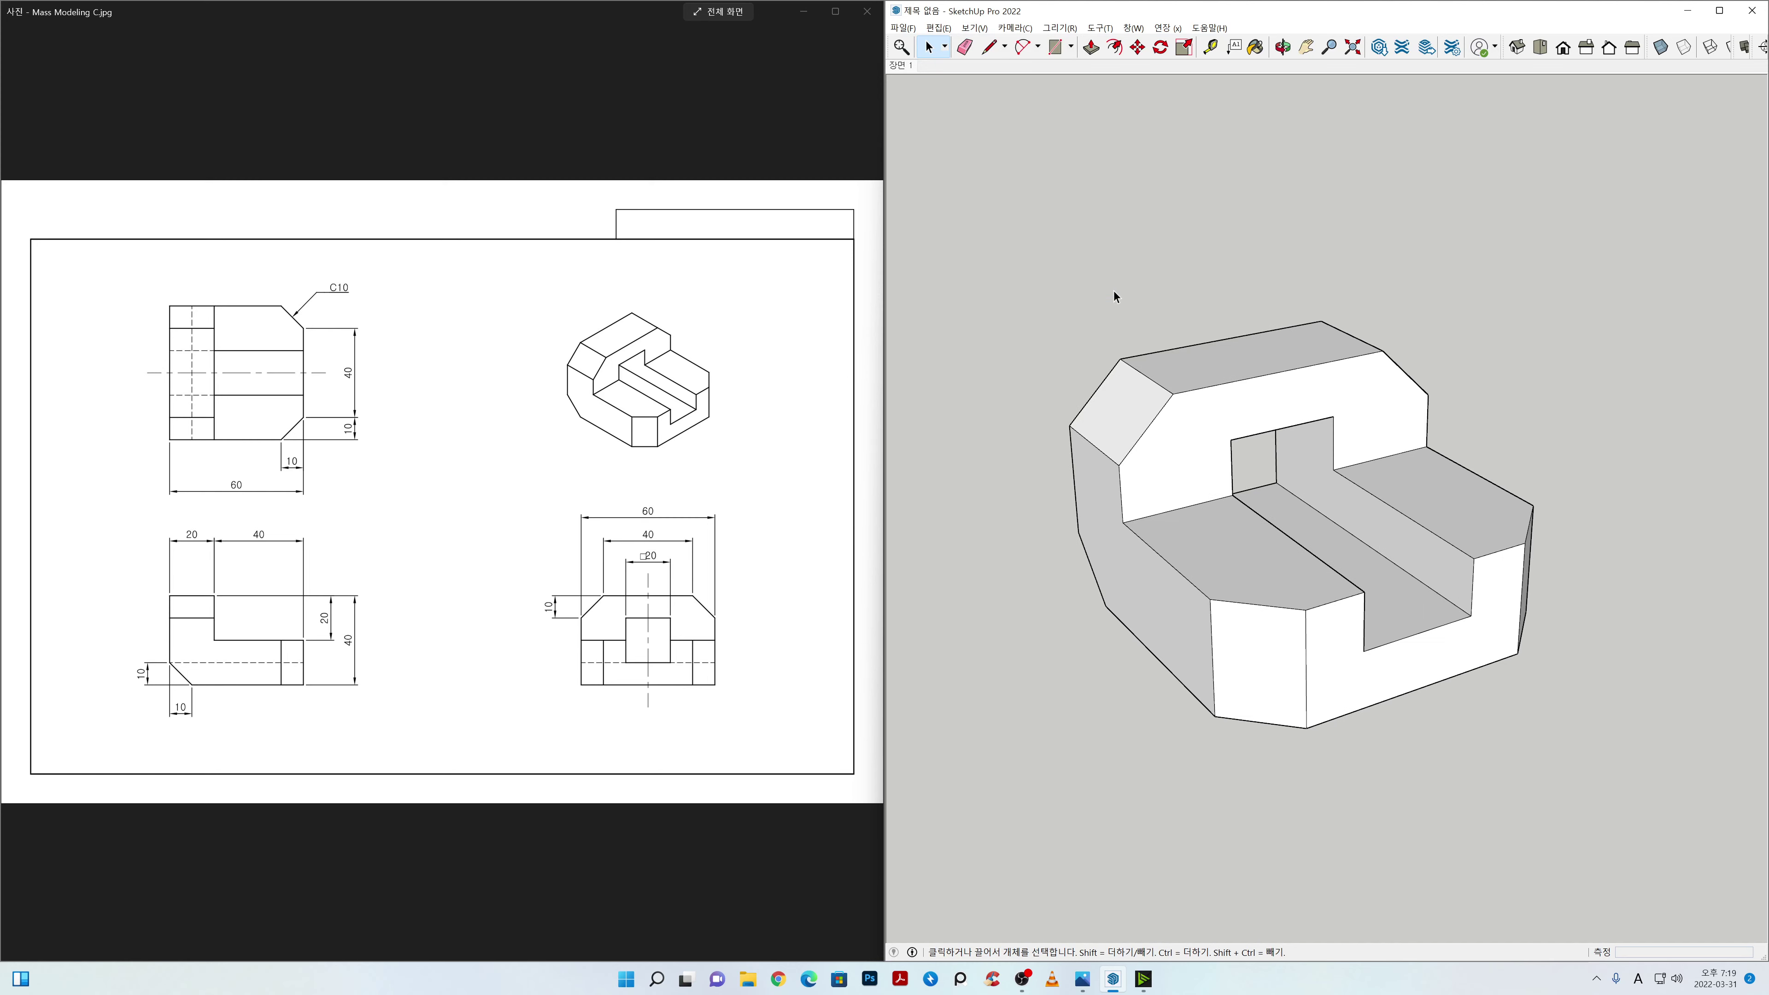
click(1014, 28)
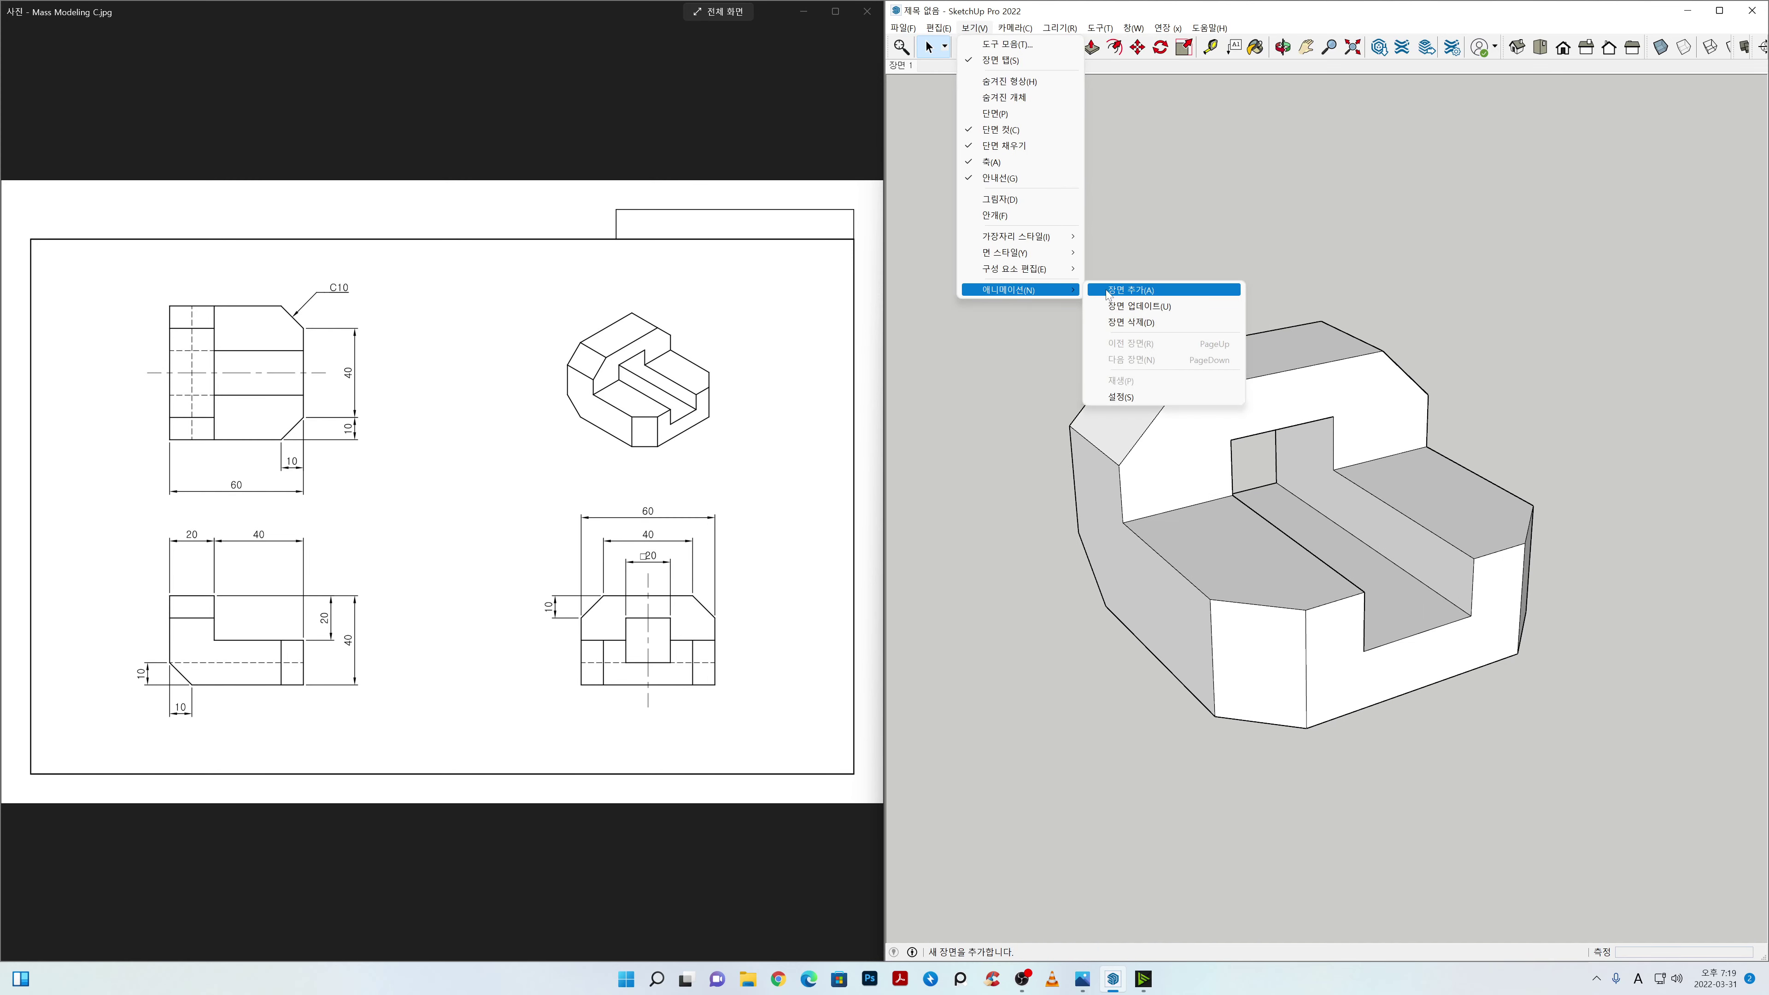
click(1107, 290)
Step: Add a third and a fourth scene of the same view
click(974, 28)
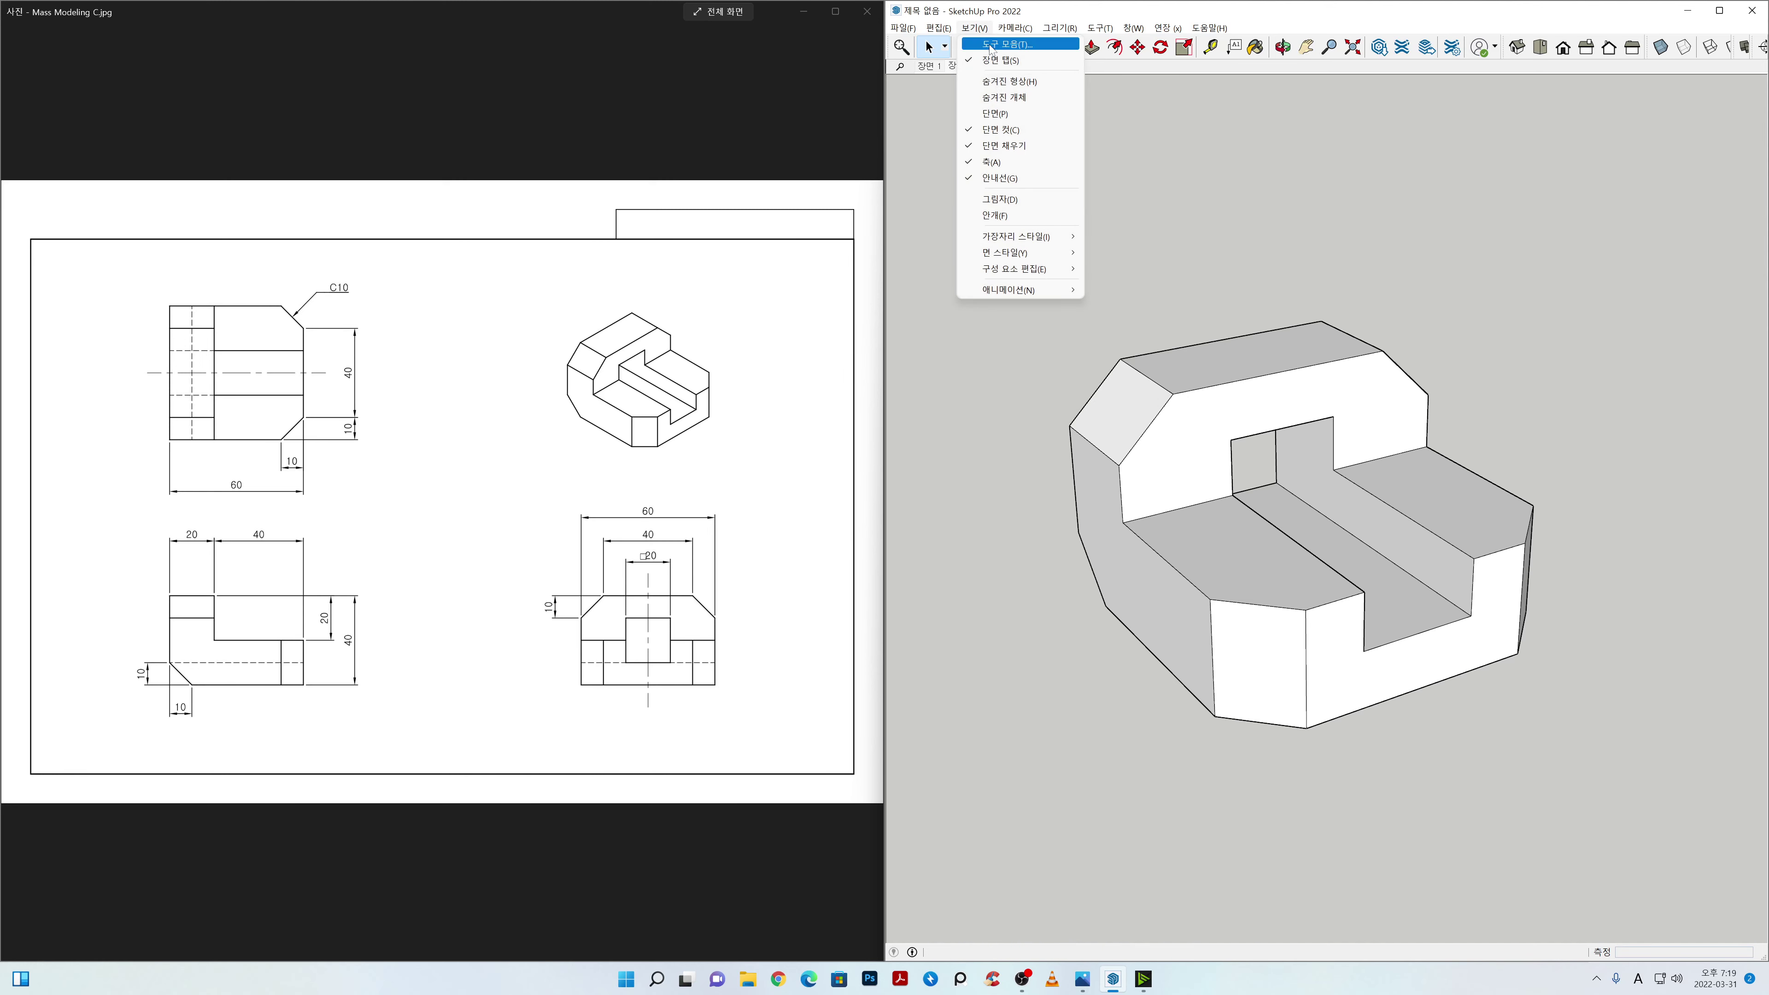
mouse_move(1003, 291)
click(1107, 289)
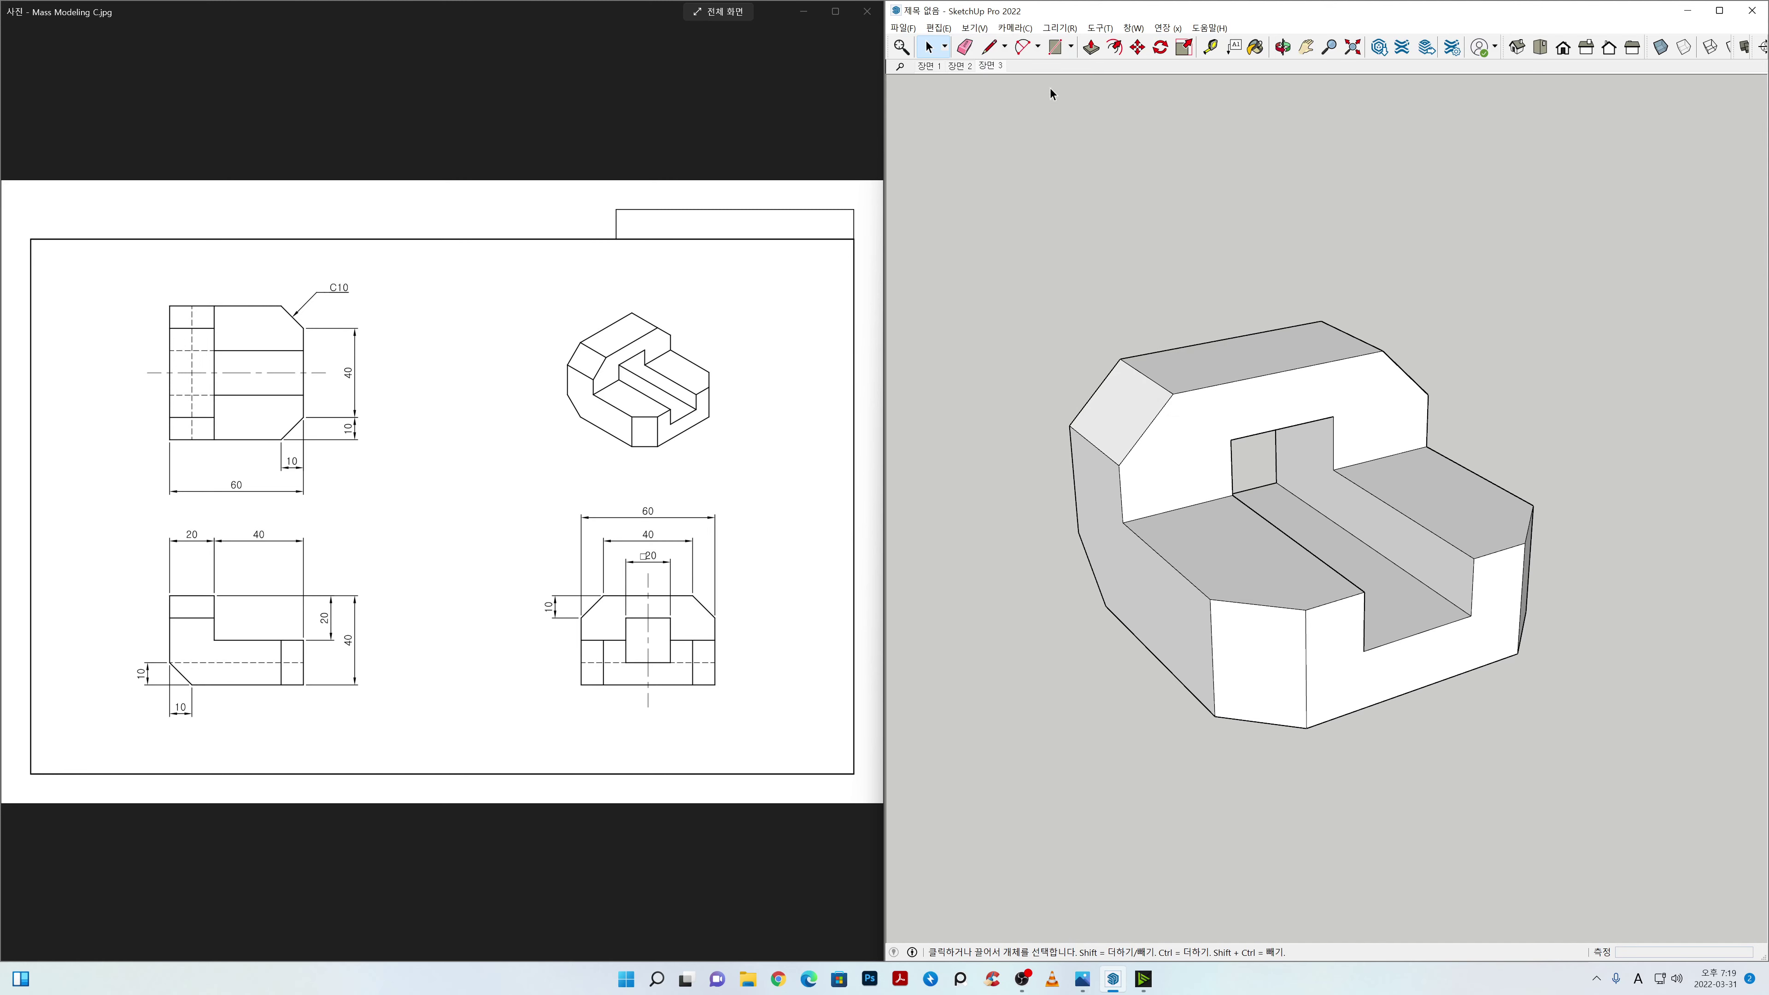
click(986, 29)
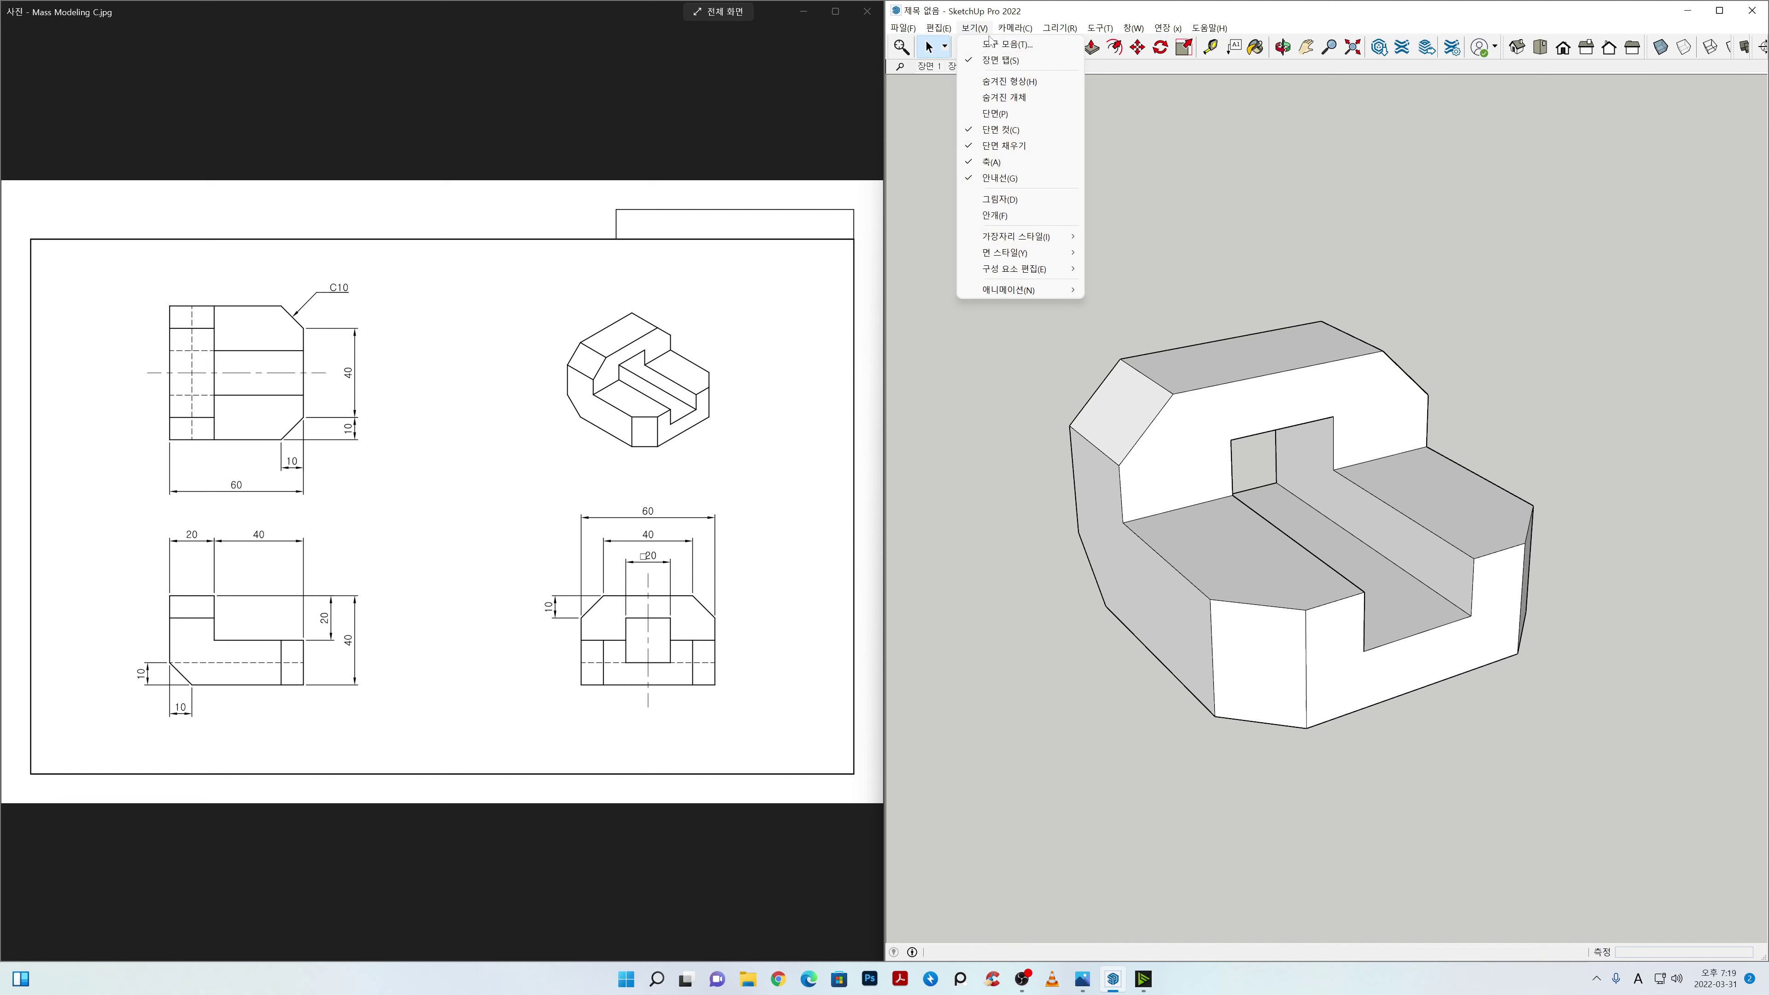
mouse_move(991, 290)
click(1100, 294)
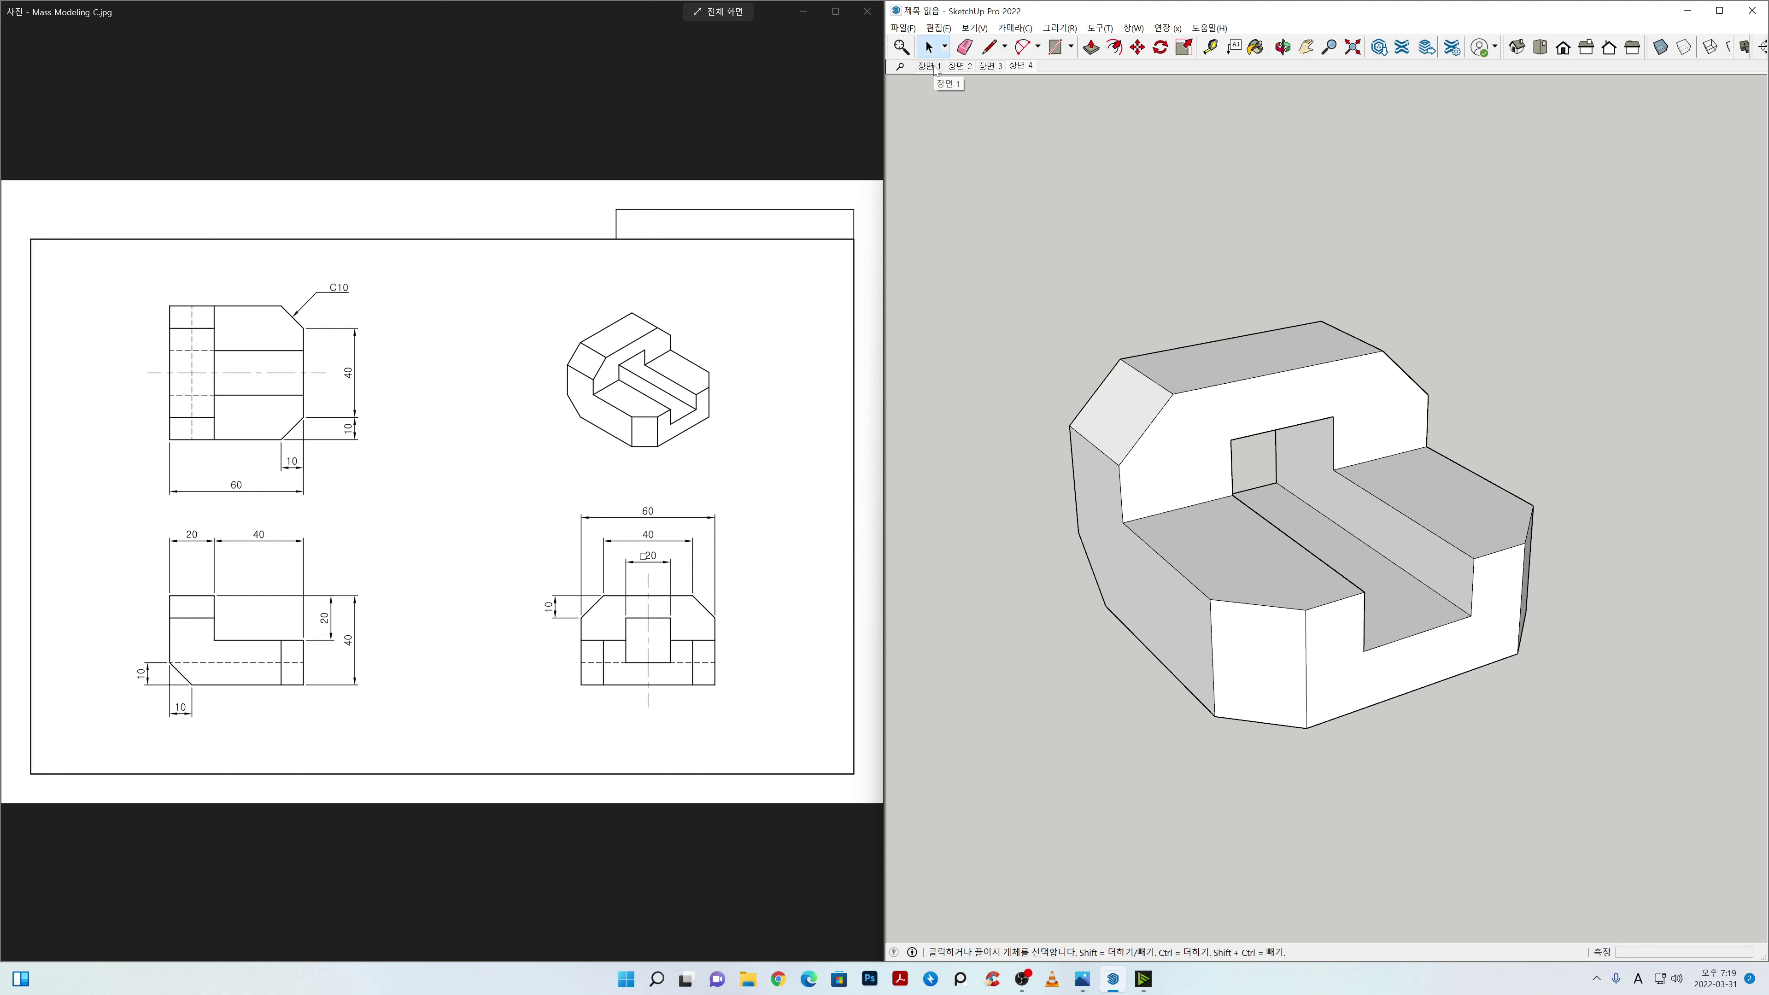
Step: Delete the fourth scene and the third scene
click(959, 66)
click(1020, 65)
click(984, 29)
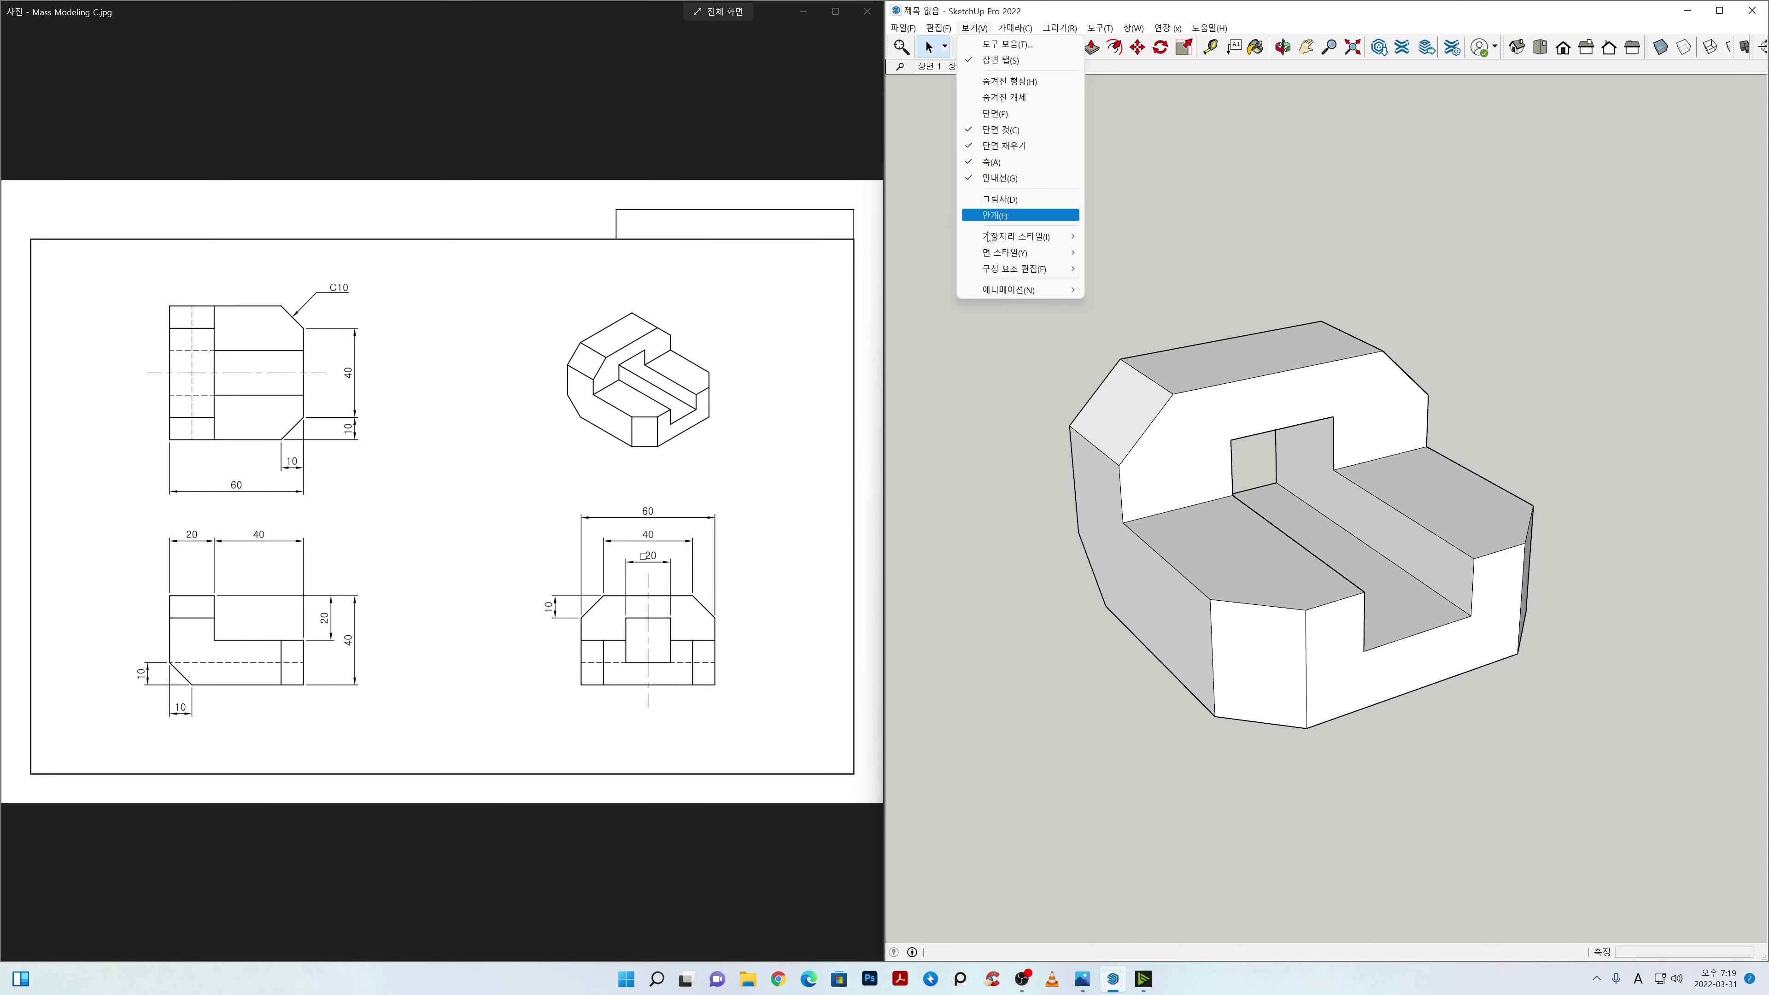
mouse_move(994, 291)
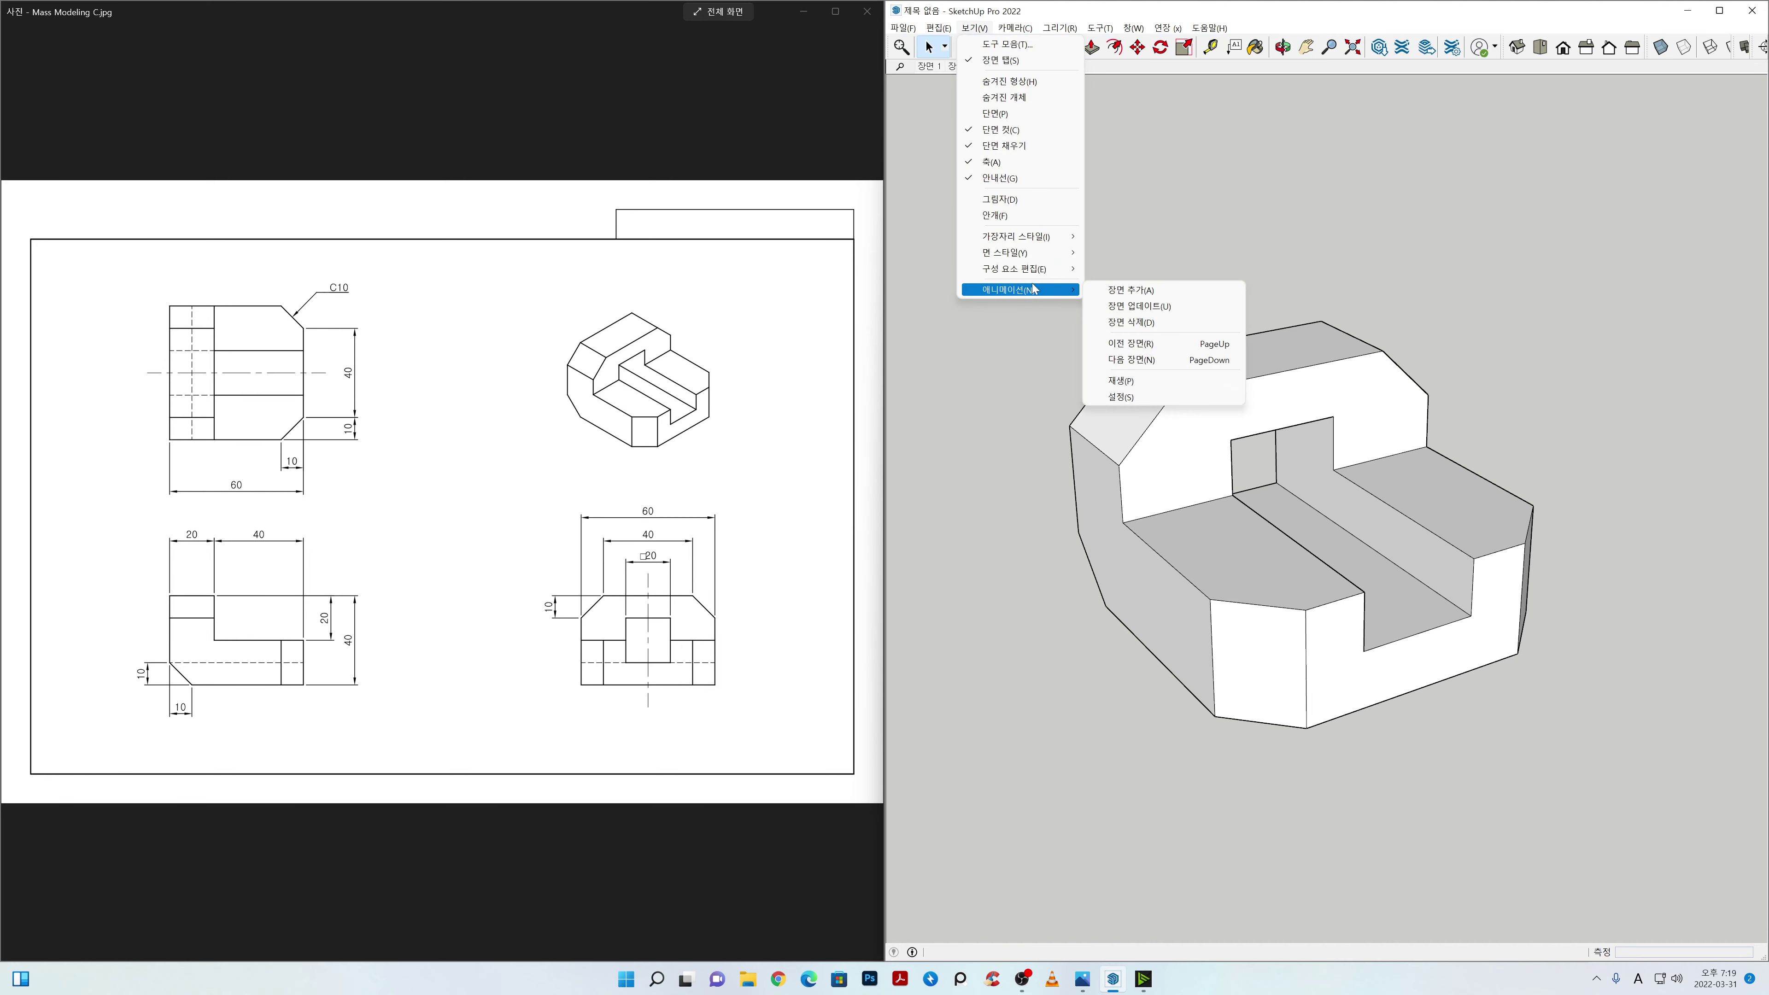
click(1110, 324)
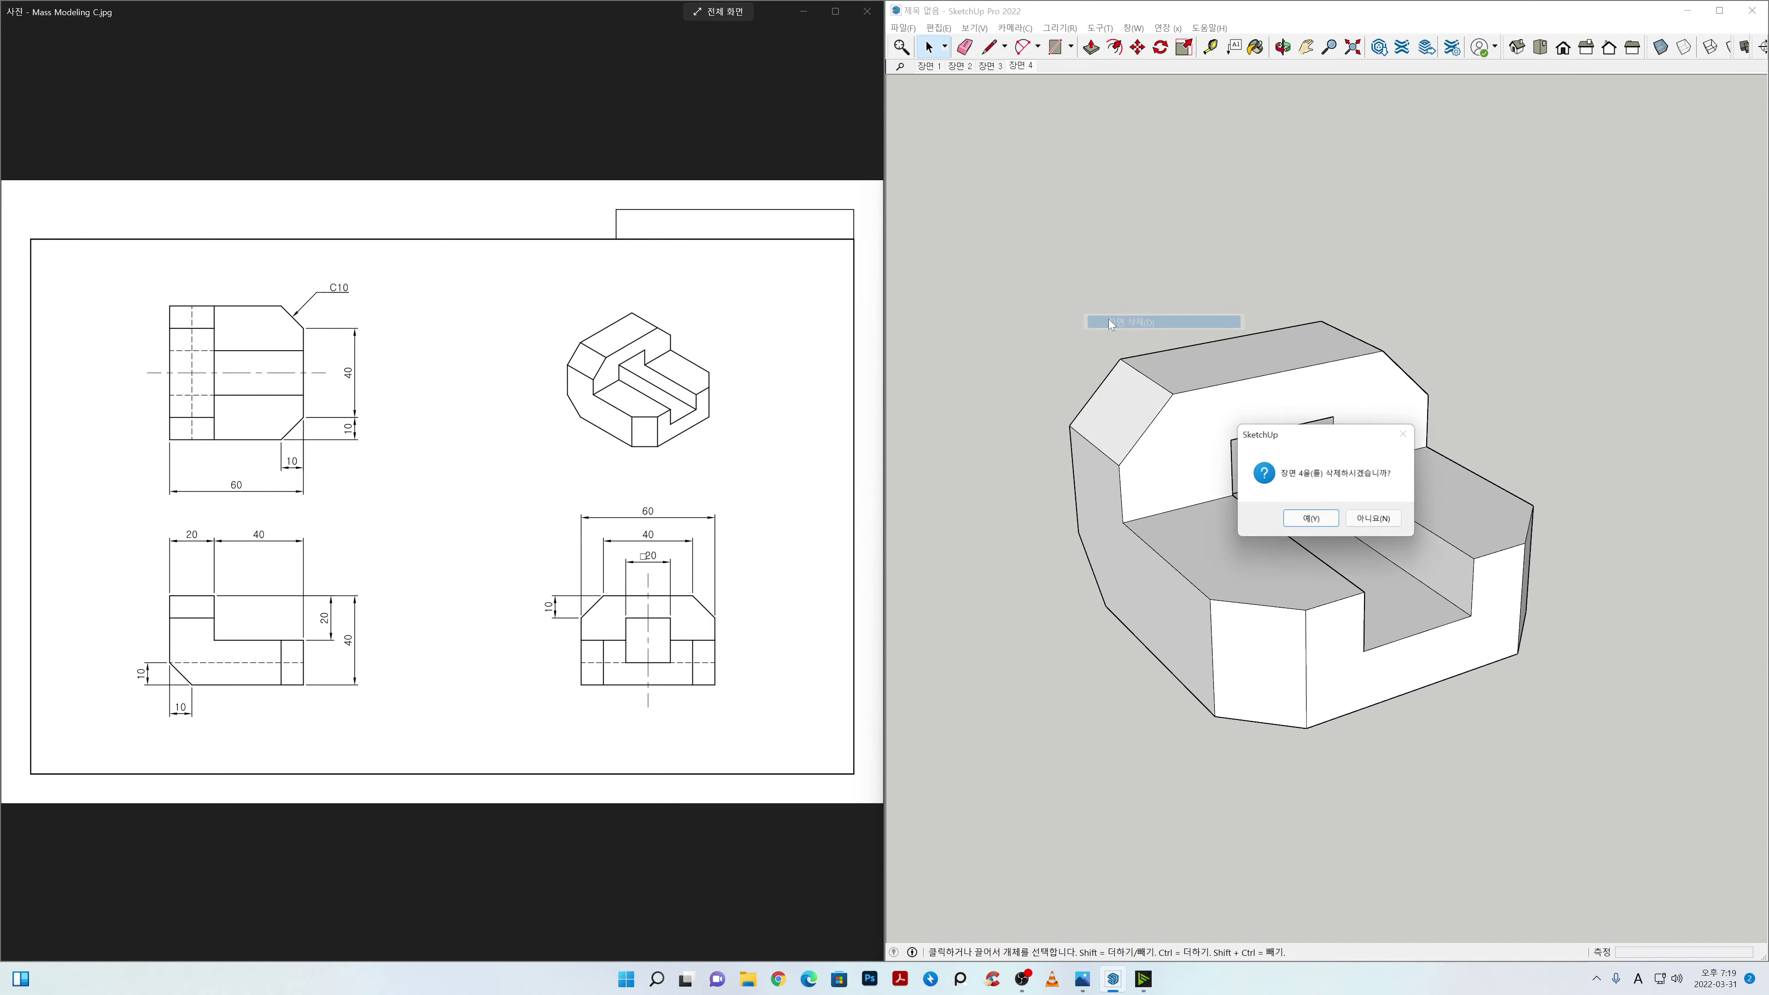
click(1323, 524)
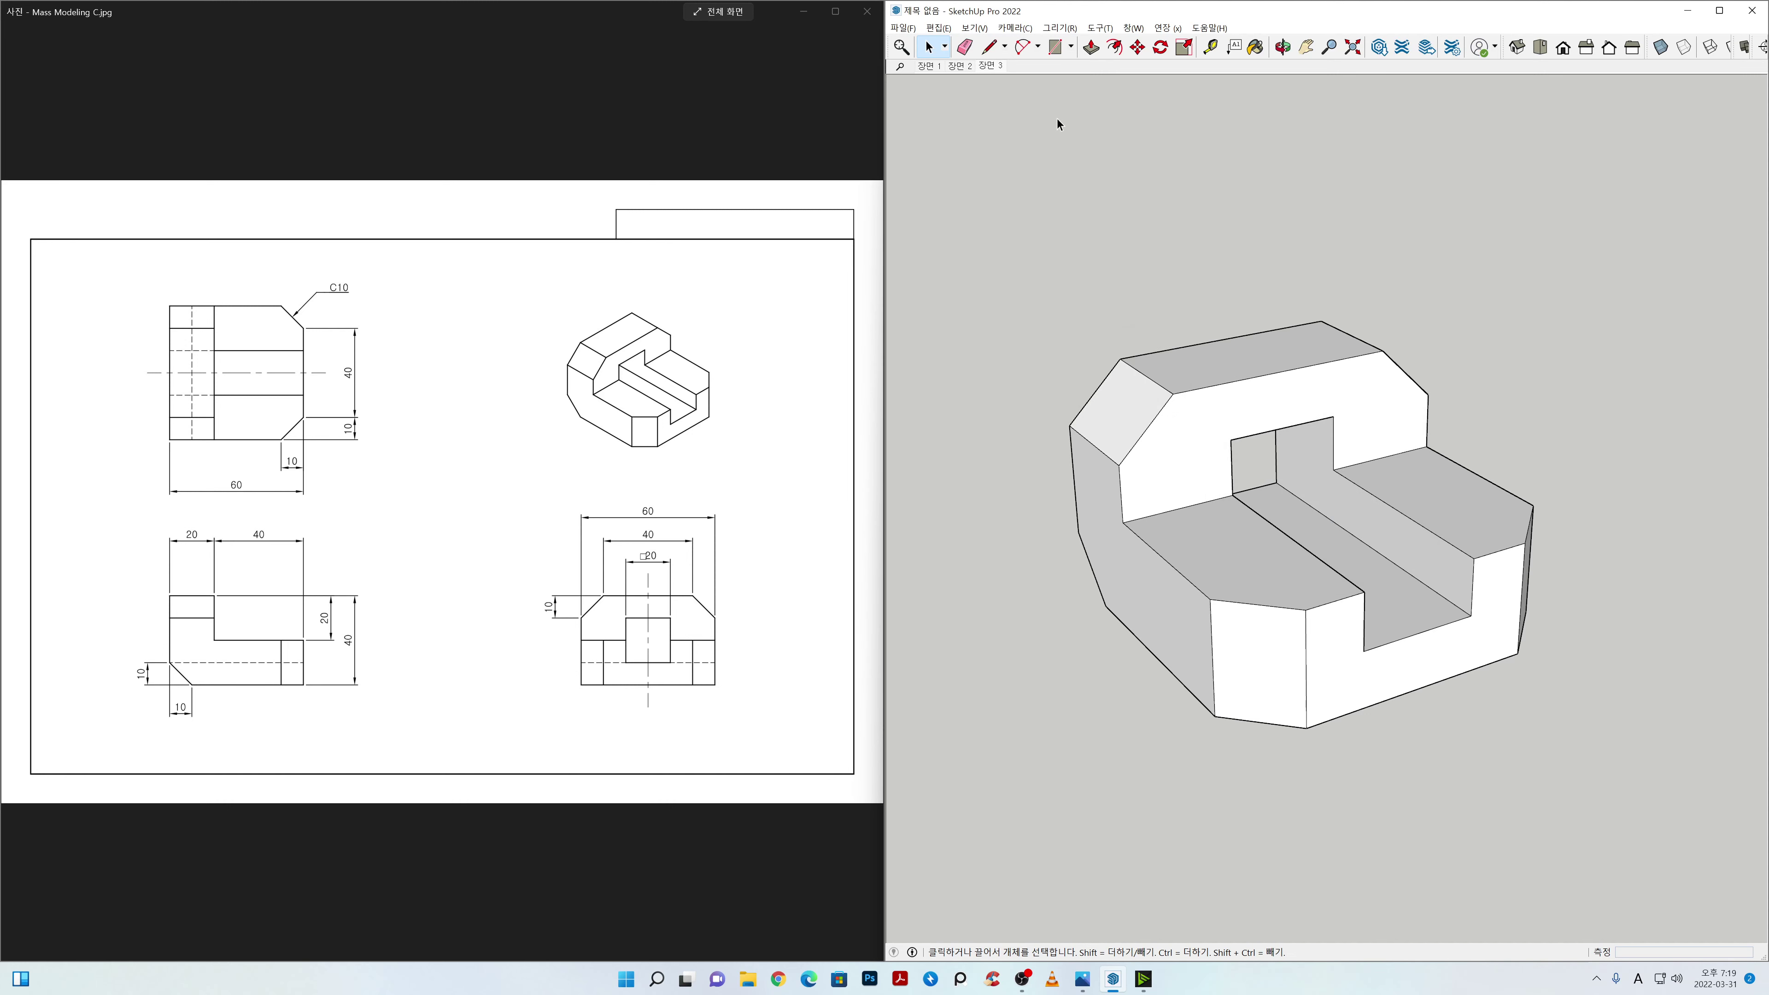
right_click(989, 68)
click(1022, 162)
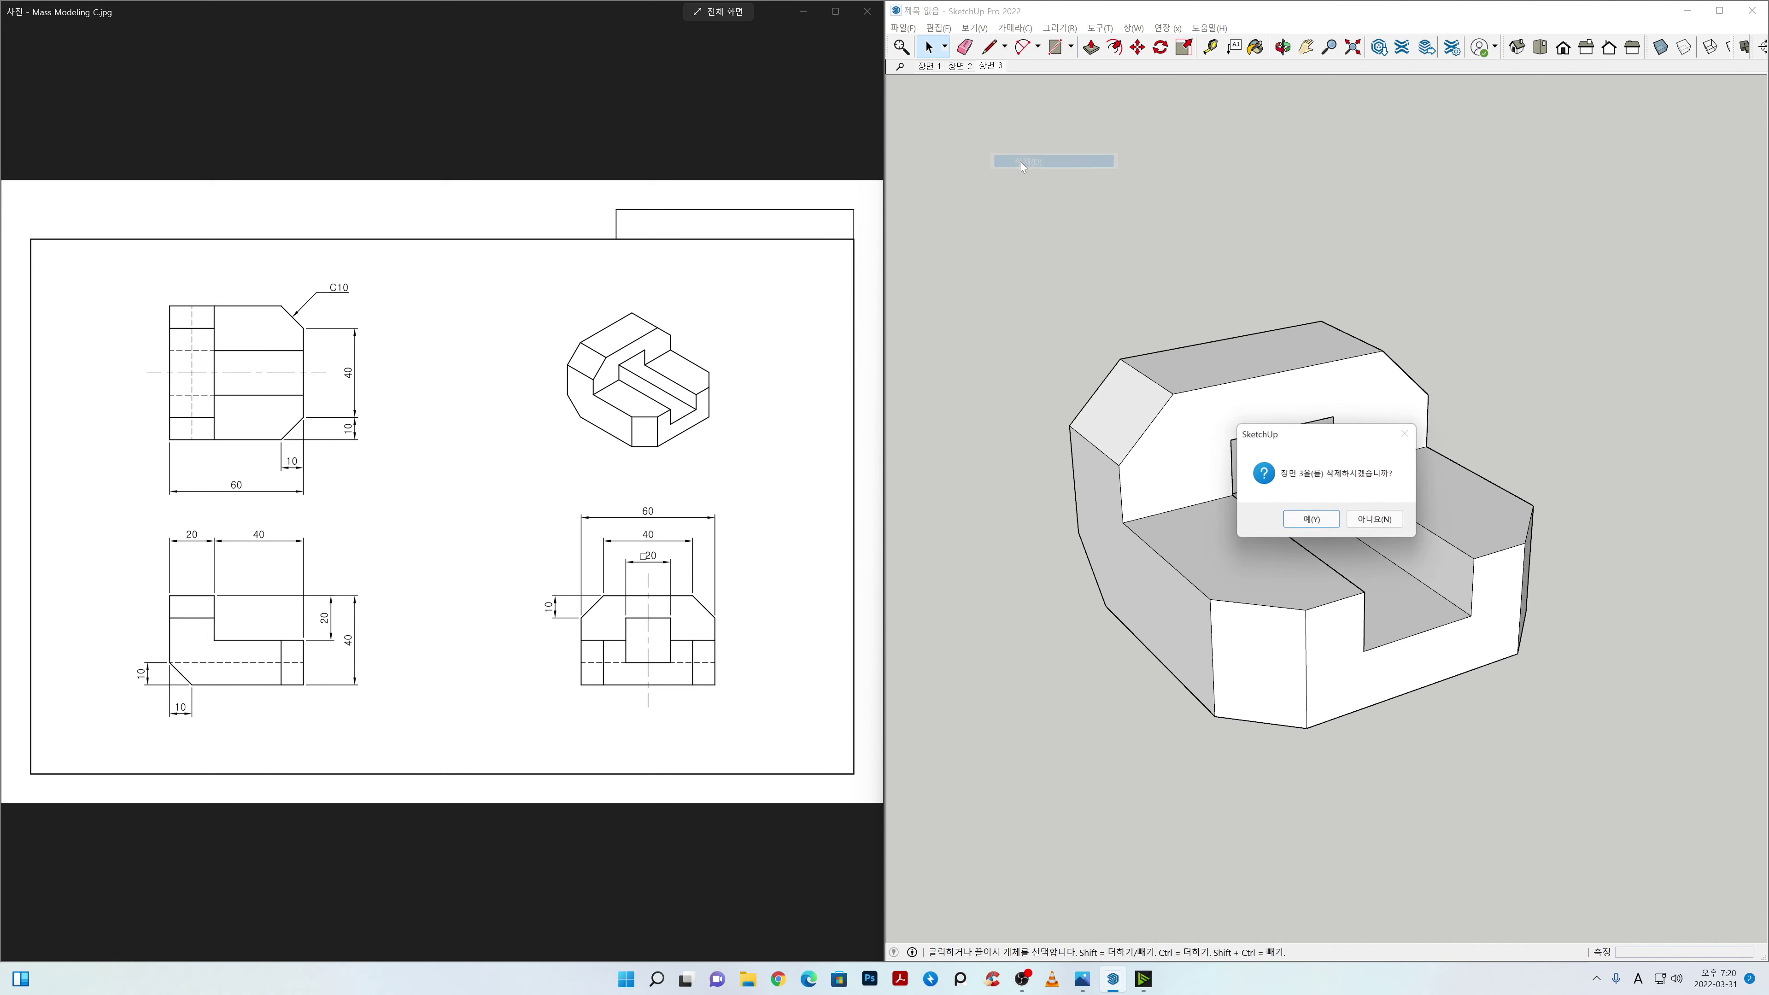
click(1296, 517)
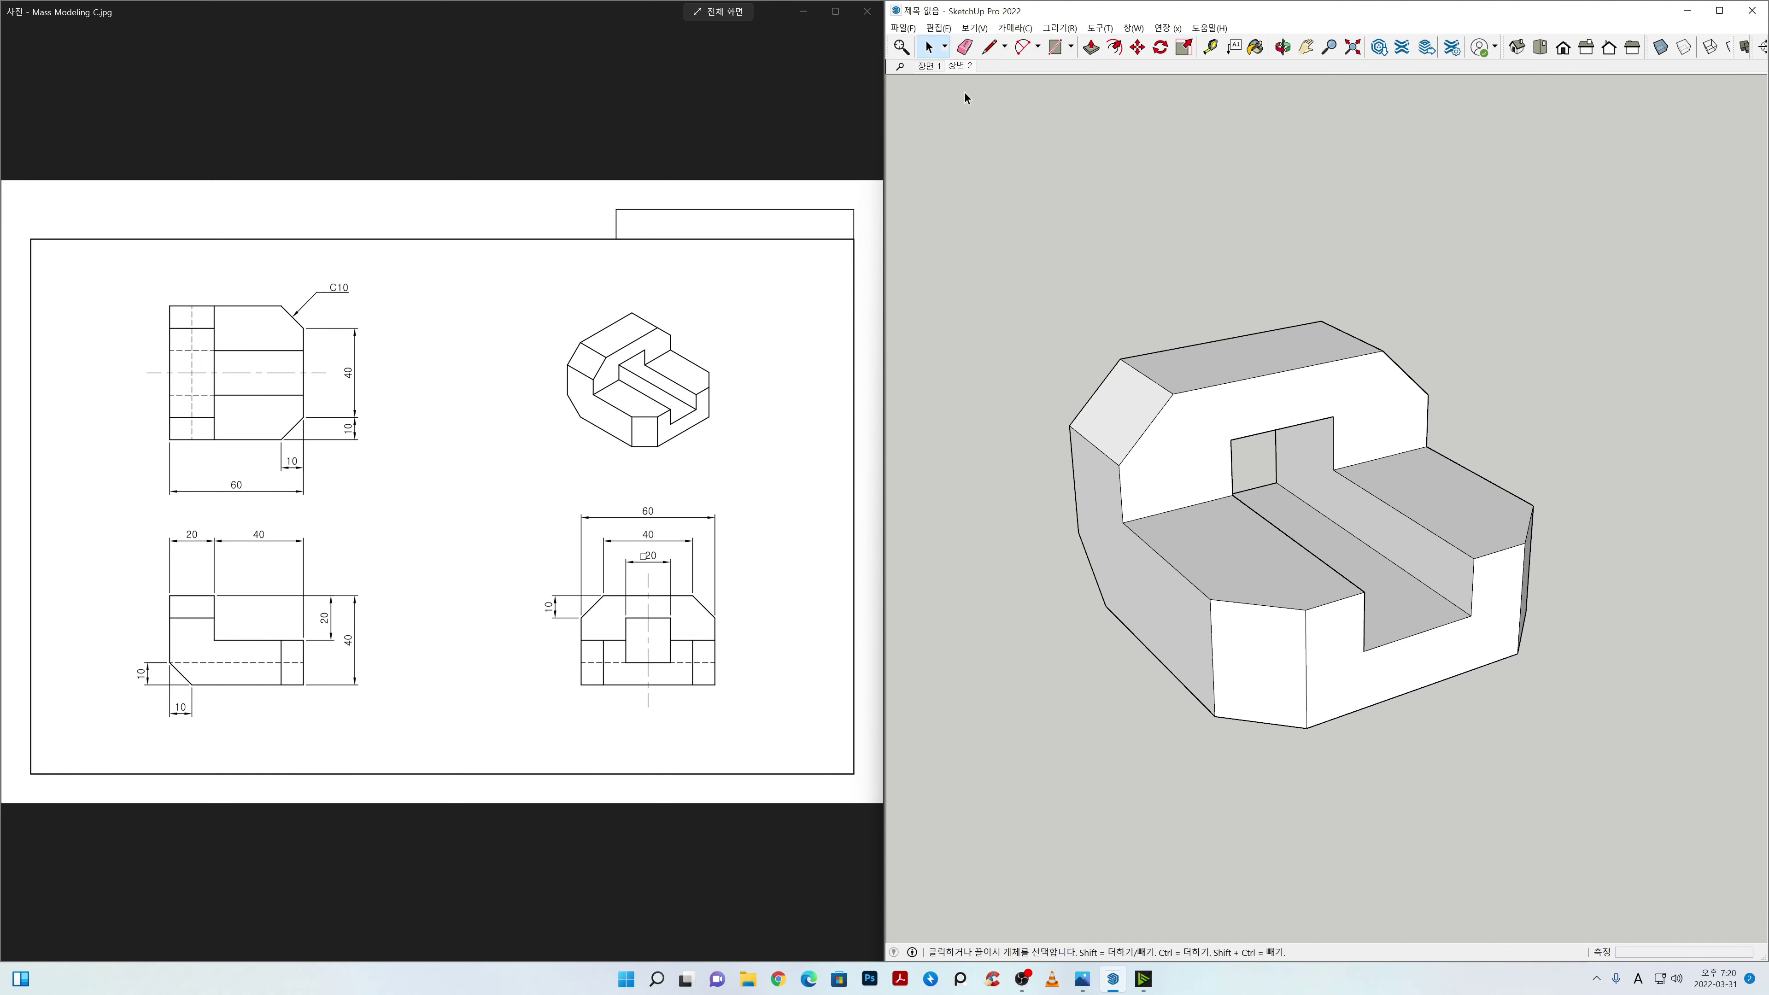
Step: Delete the two remaining scenes, scene 2 and scene 1
right_click(957, 68)
click(986, 161)
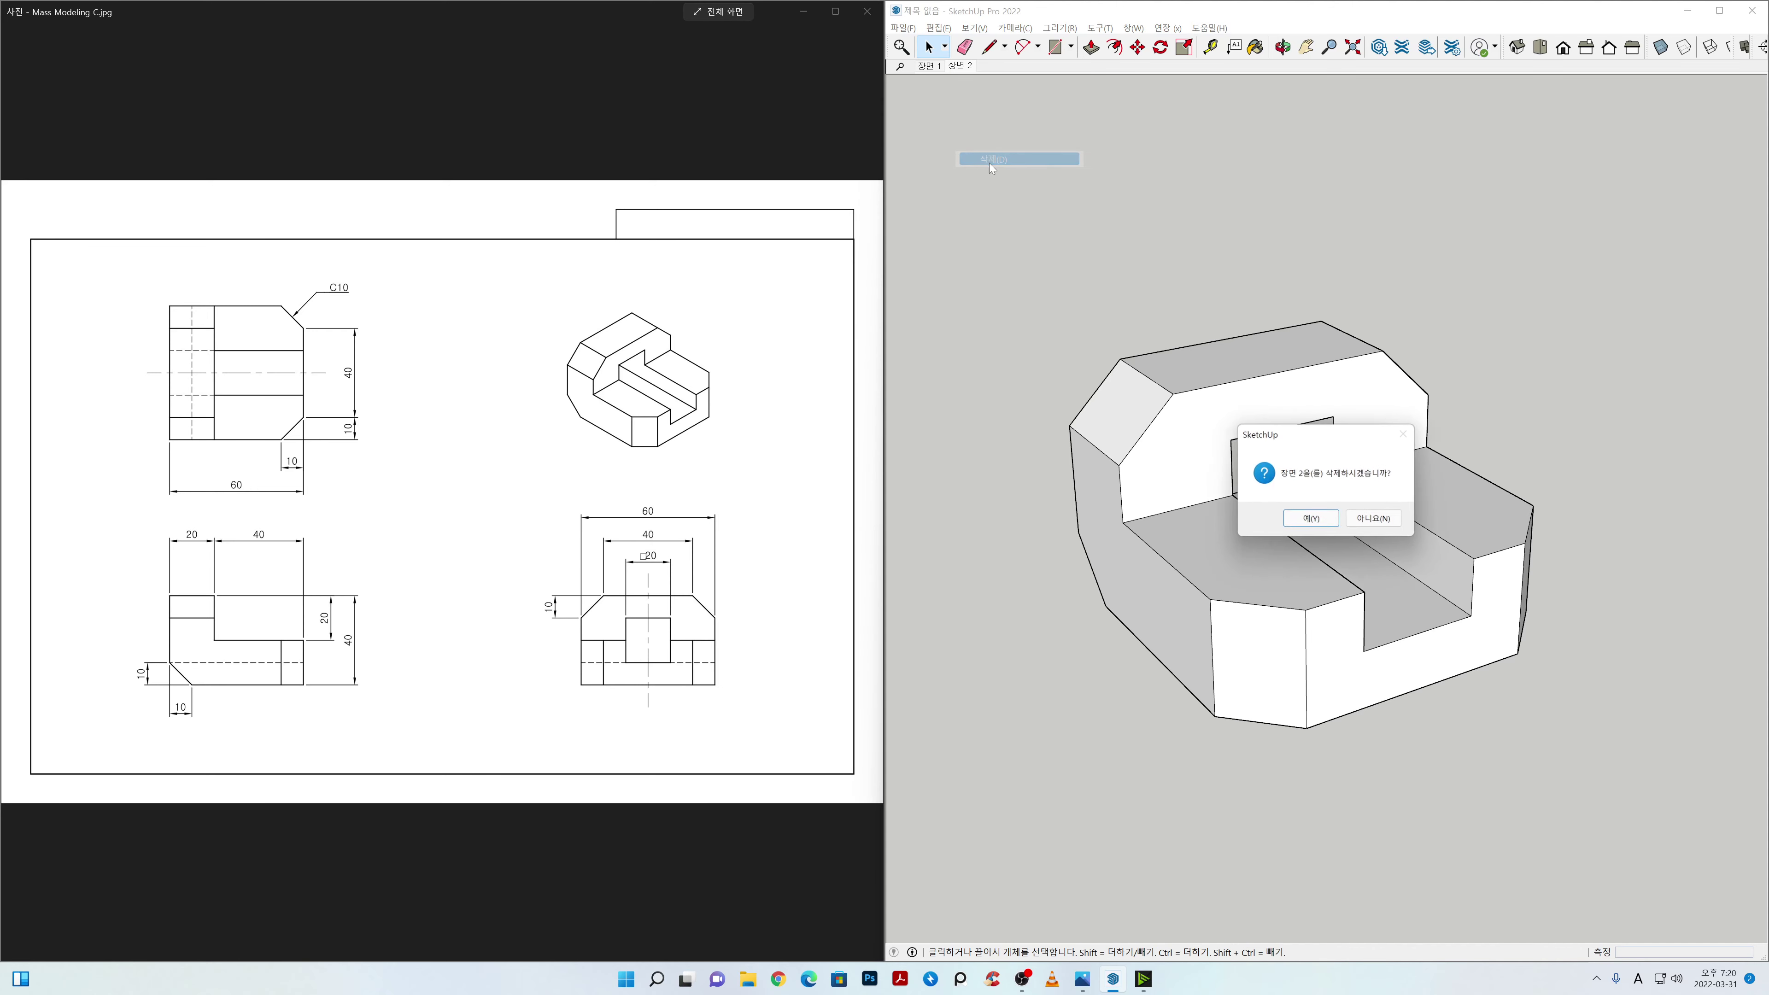
click(1321, 521)
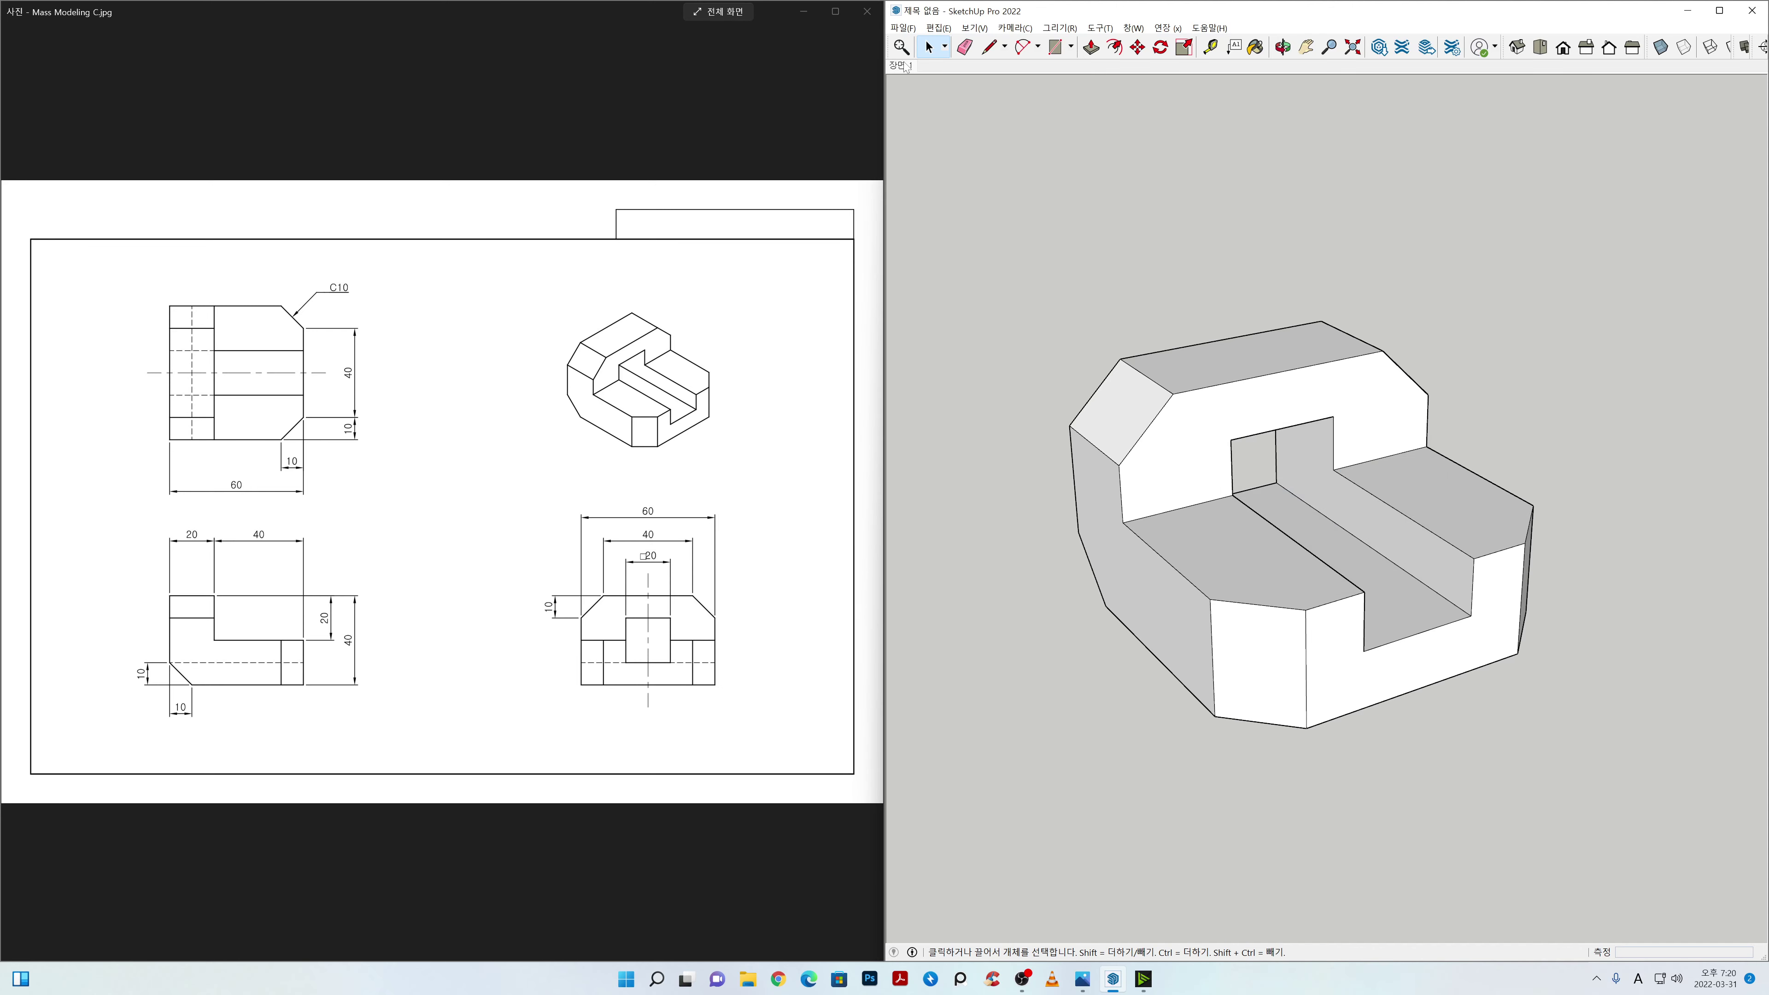
right_click(906, 68)
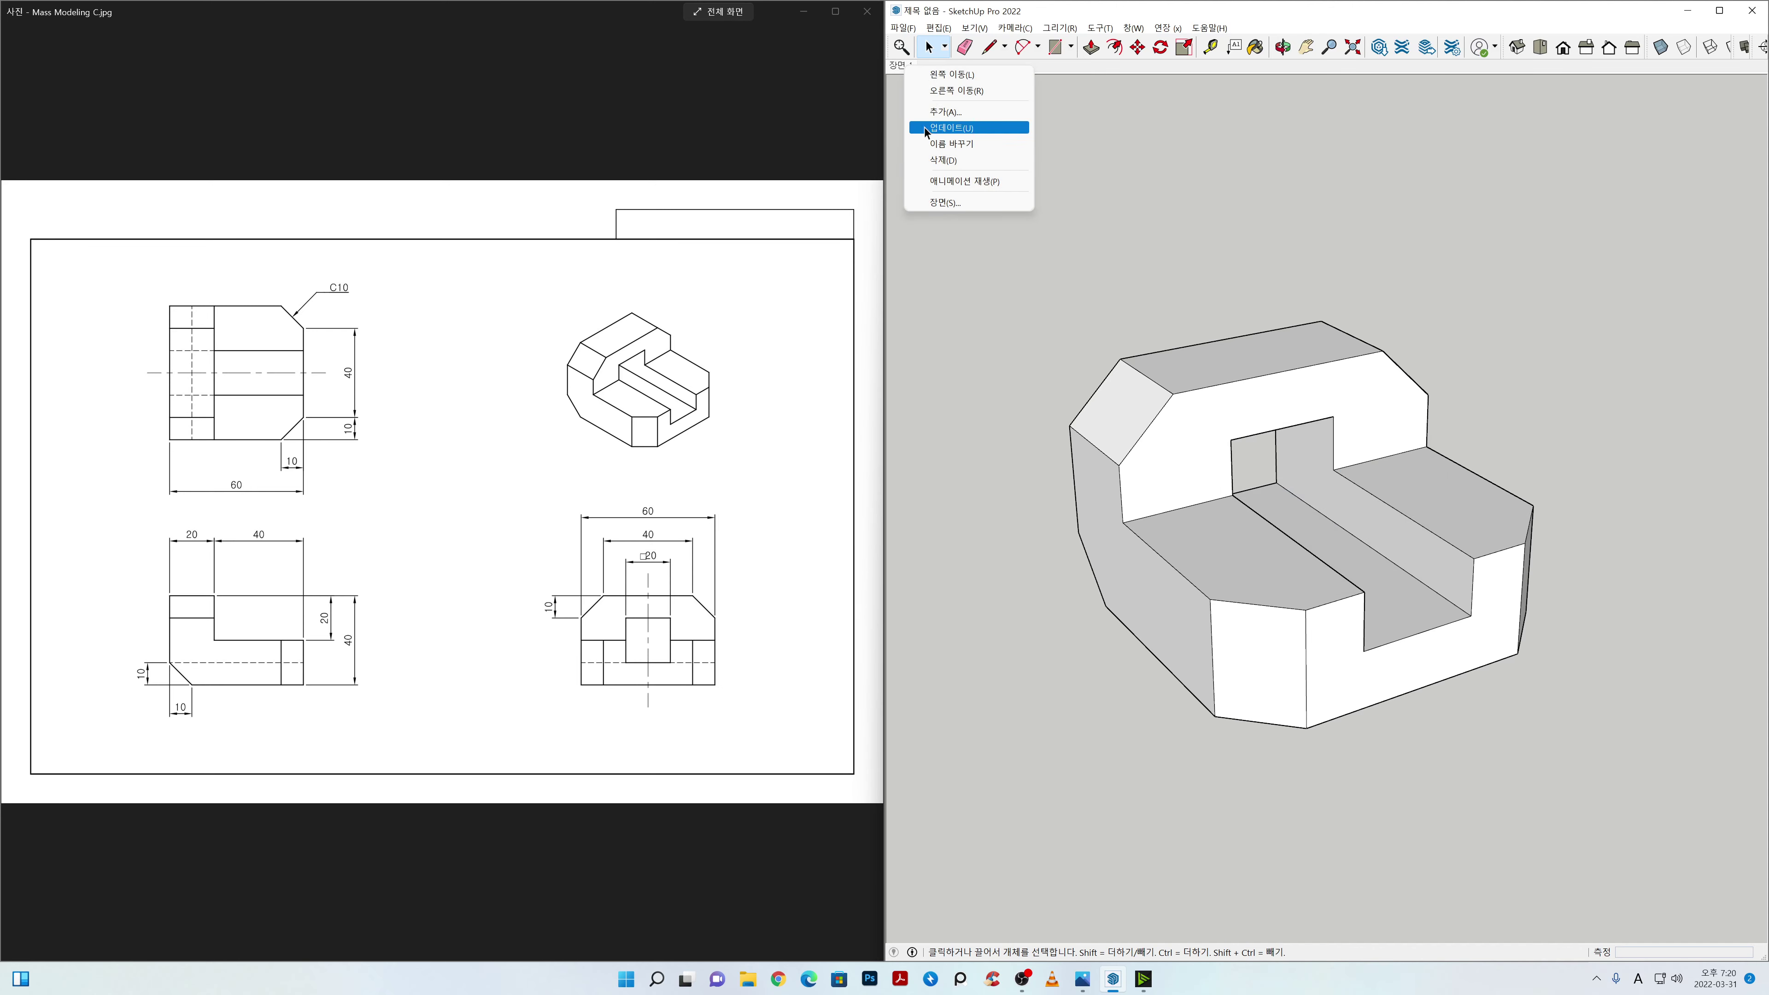
click(949, 163)
click(1312, 521)
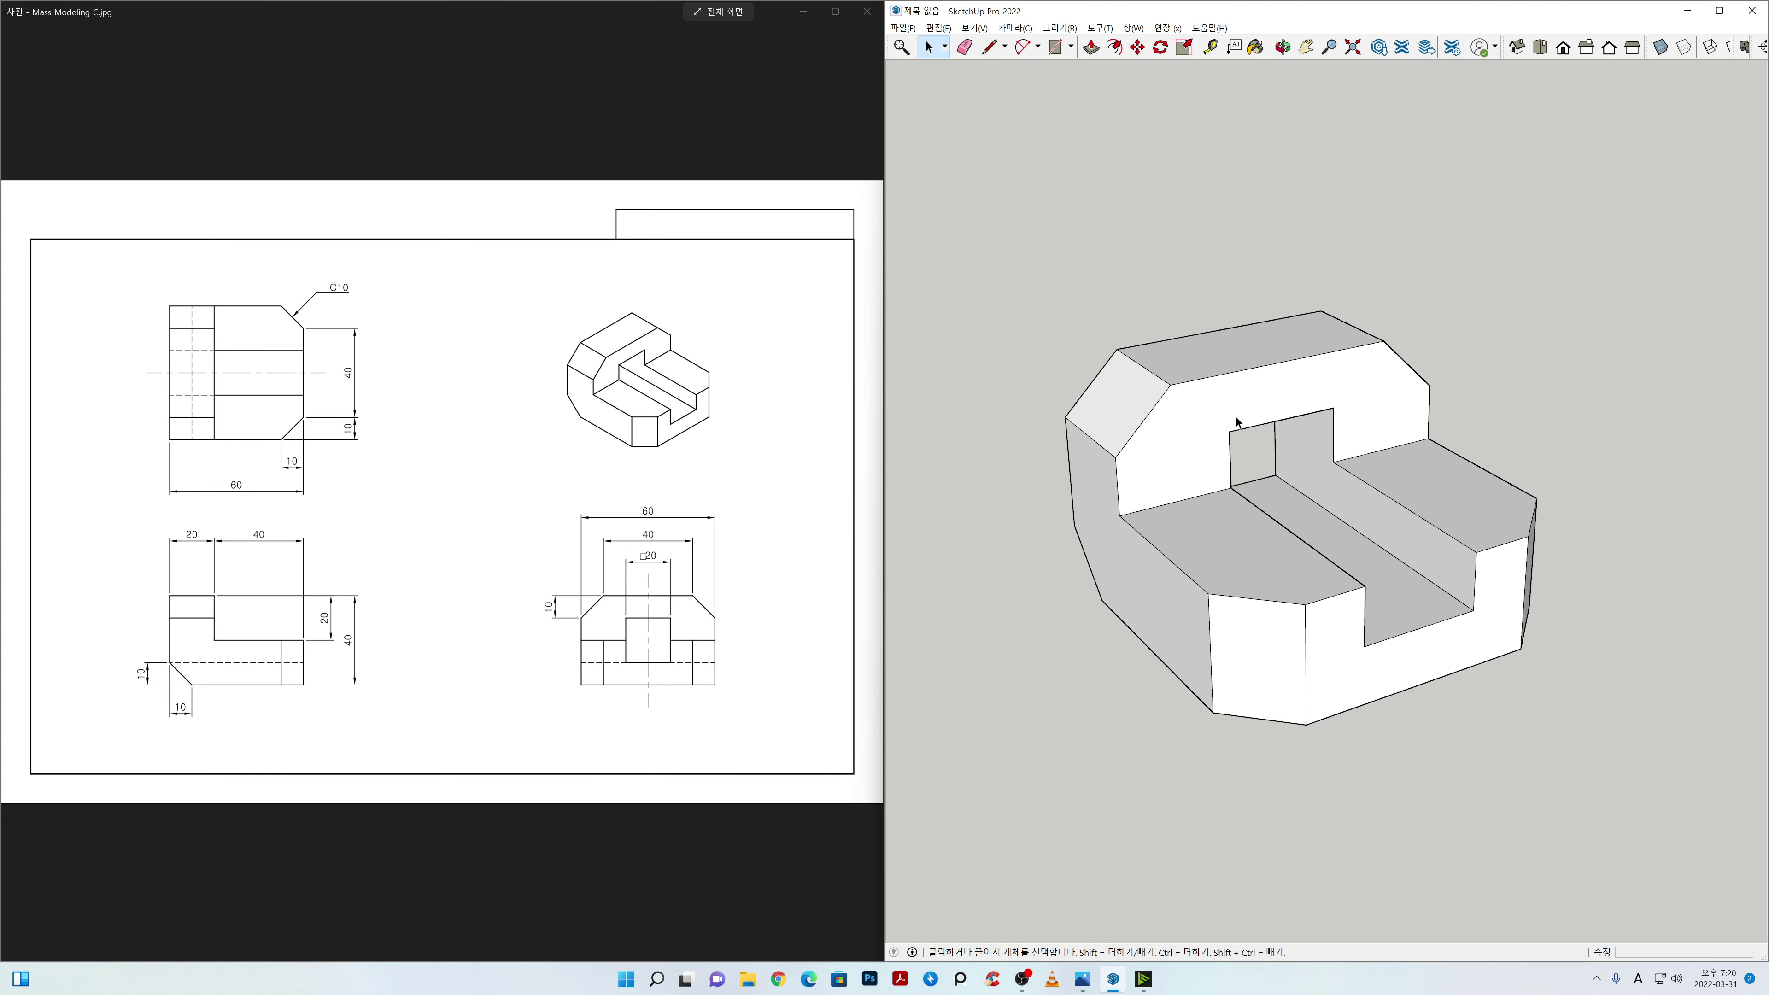
Step: Maximize the modelling window, display the default tray and review which of its sections are enabled
key(h)
drag(1344, 471, 1285, 468)
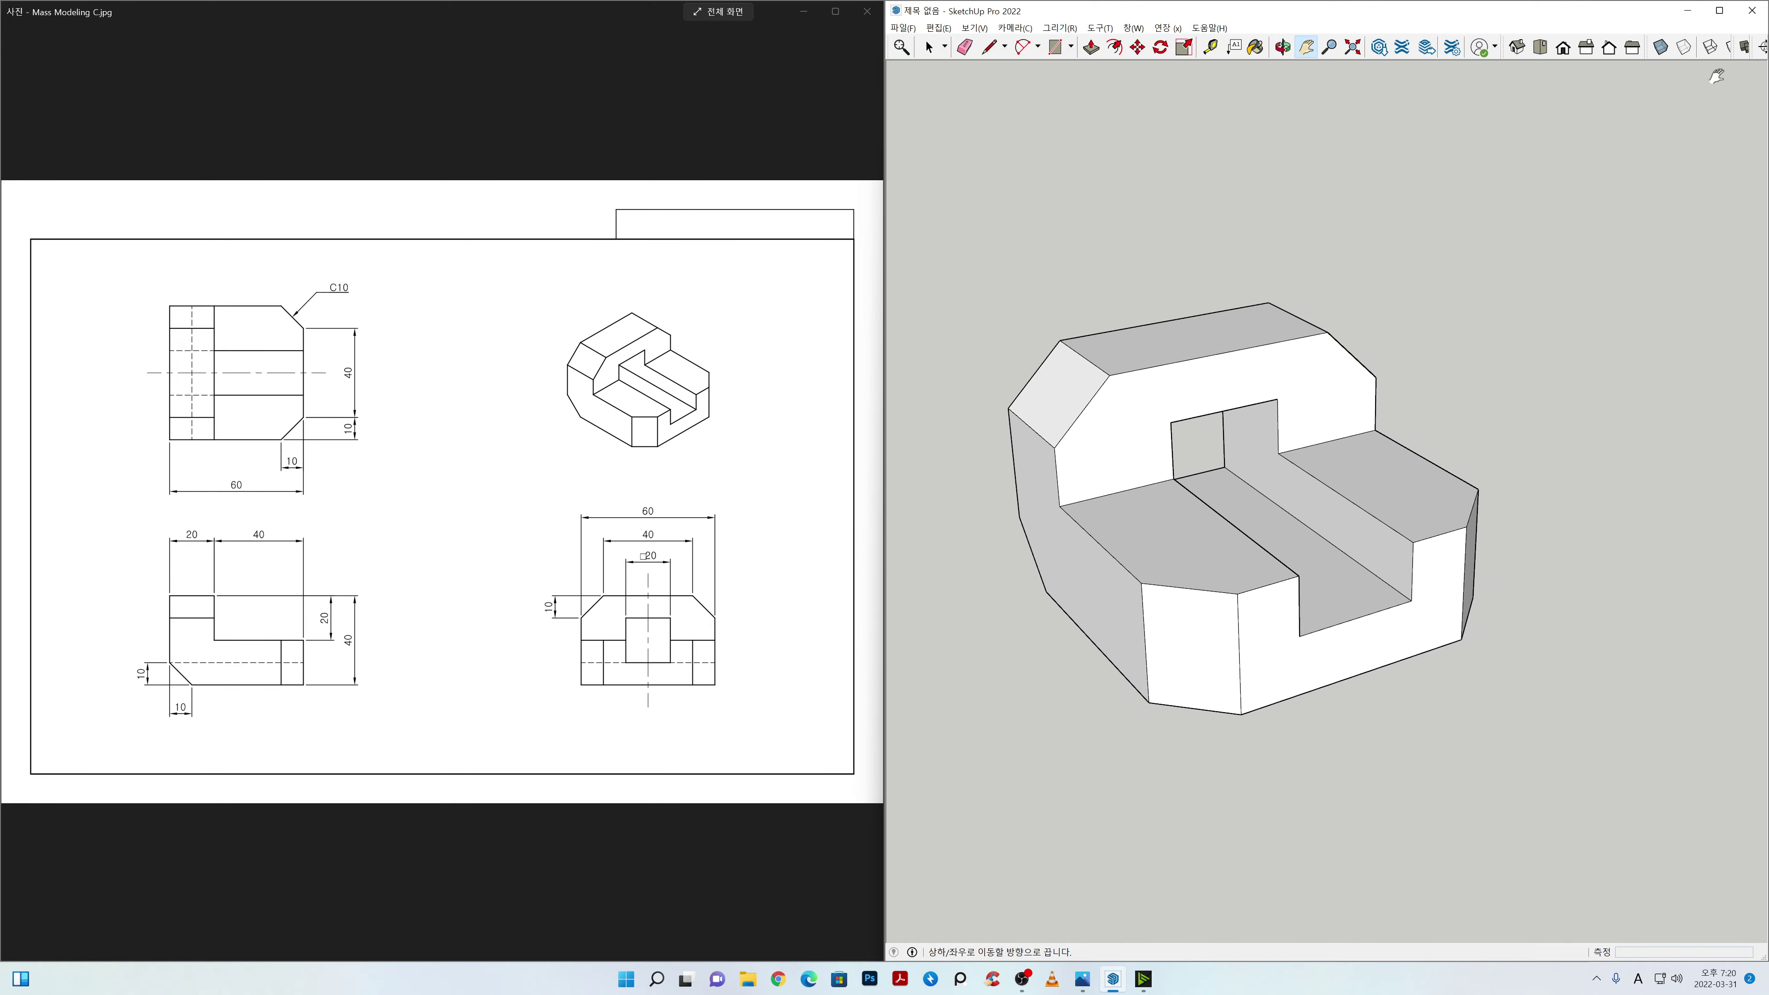
click(1718, 17)
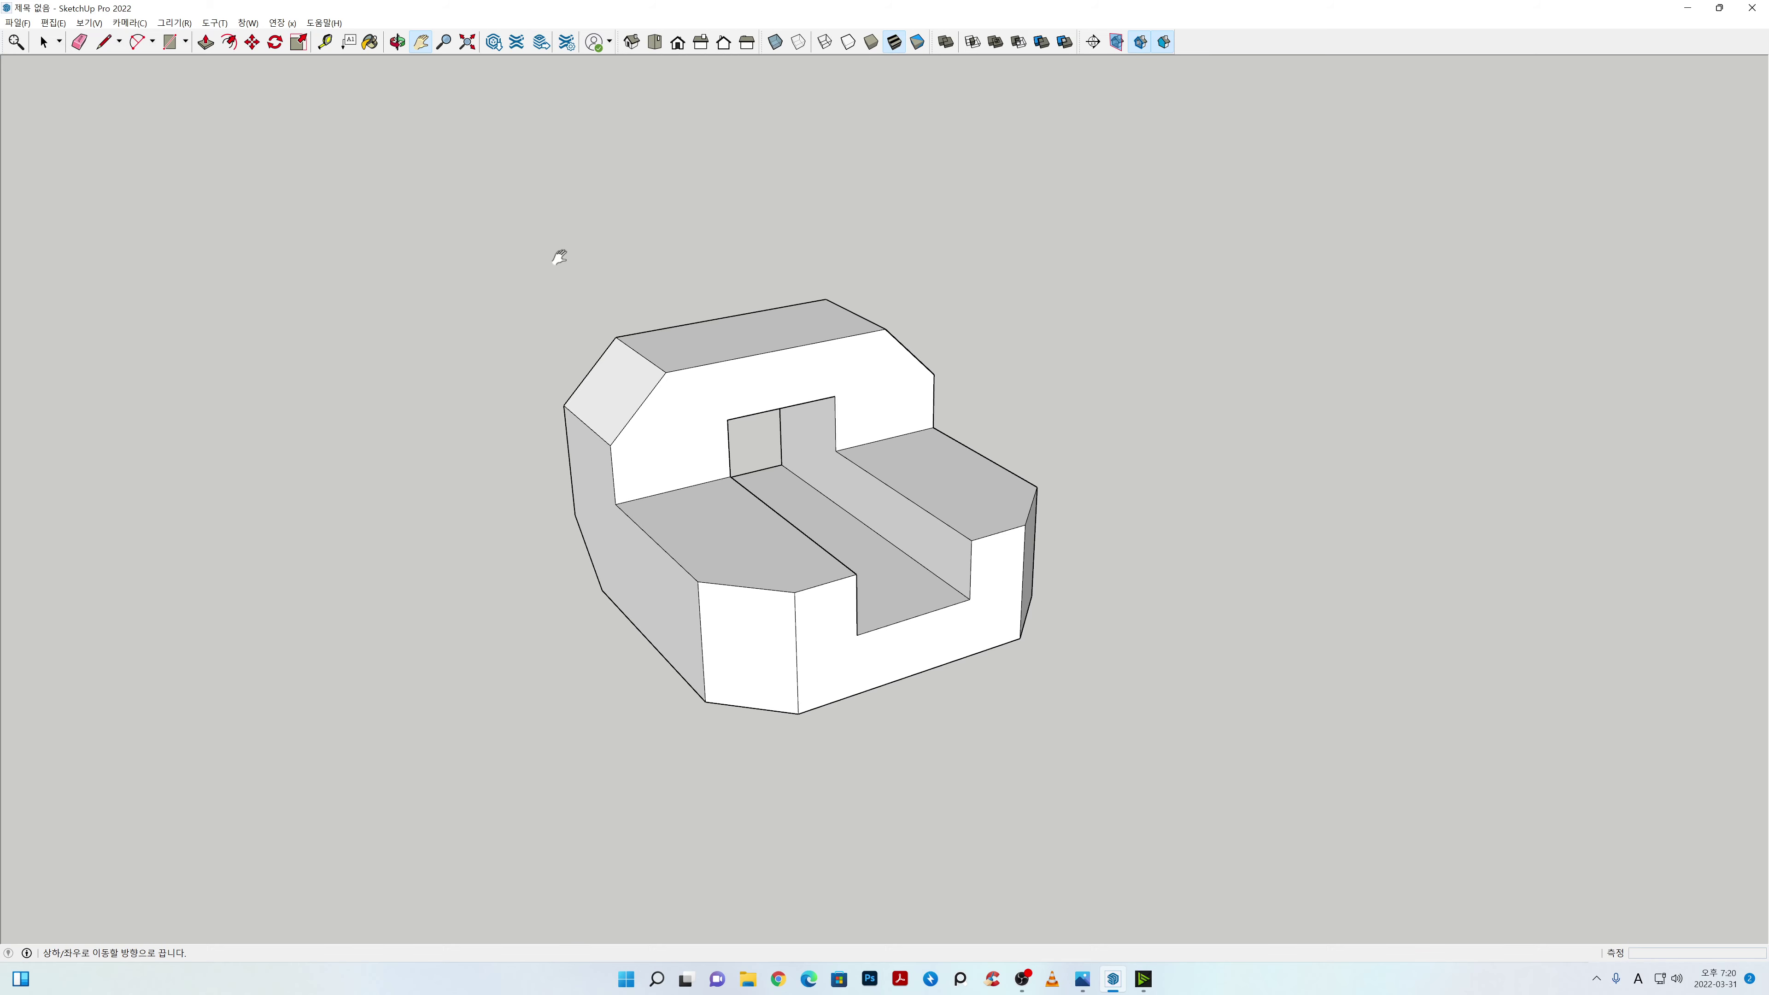
click(248, 23)
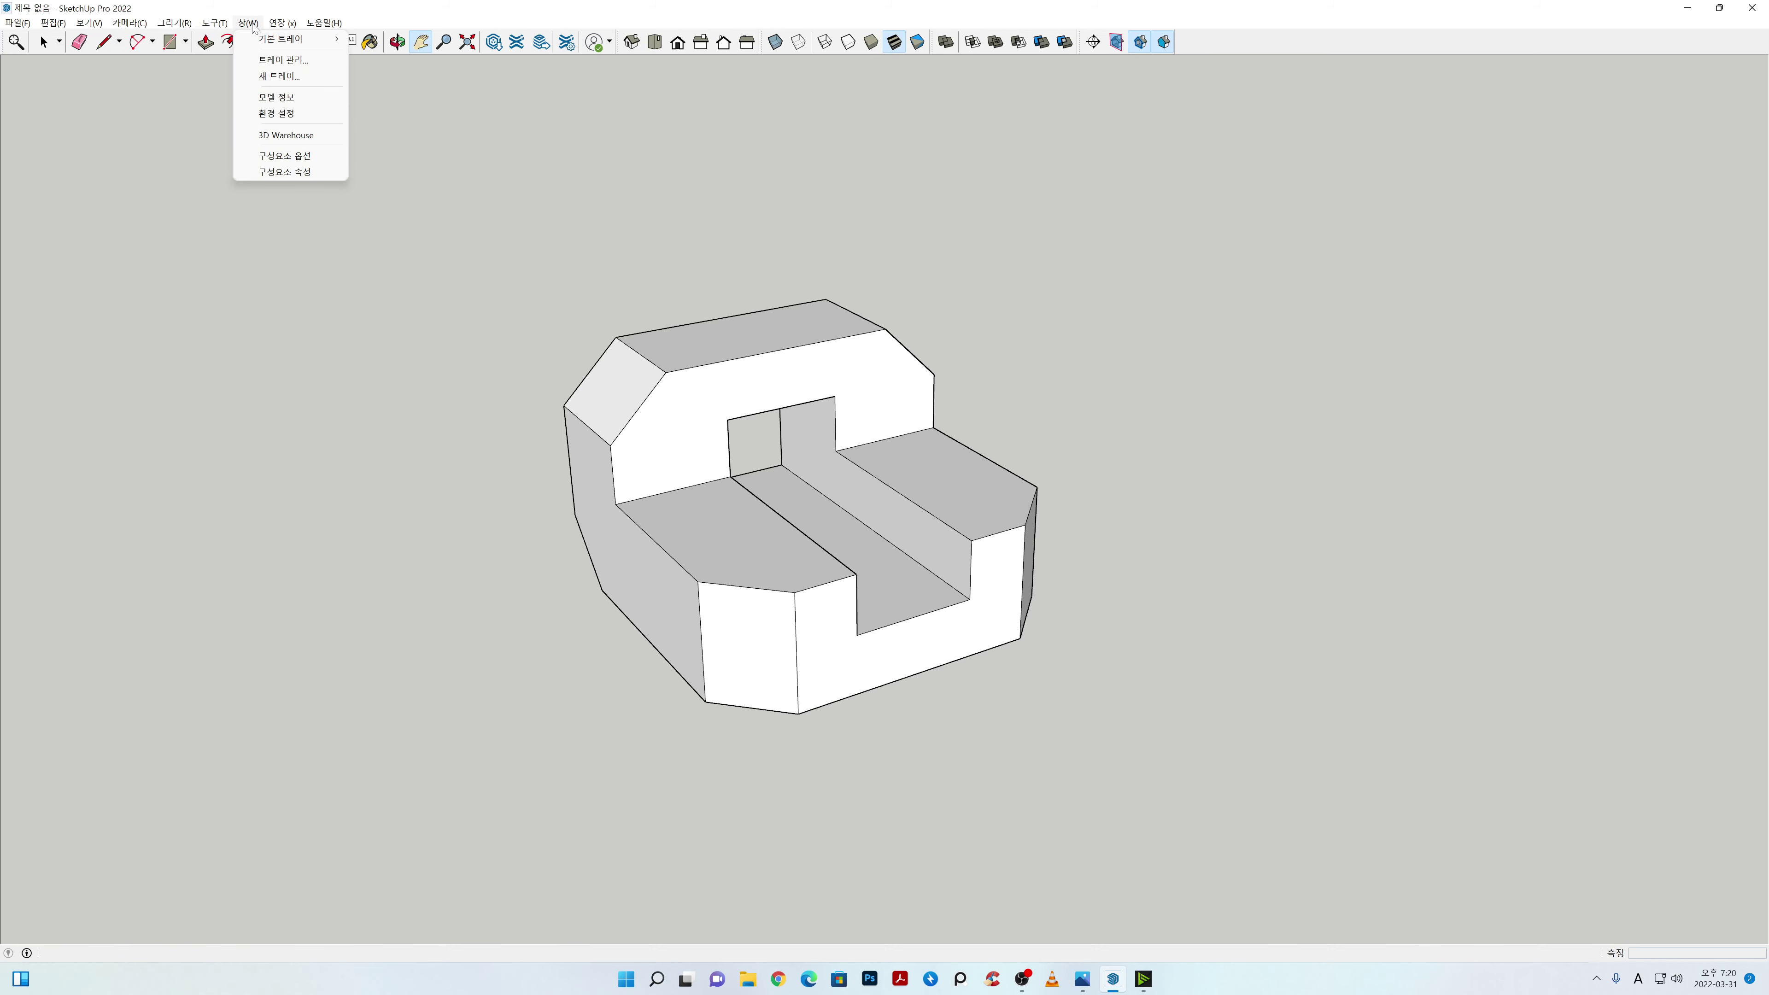
mouse_move(256, 41)
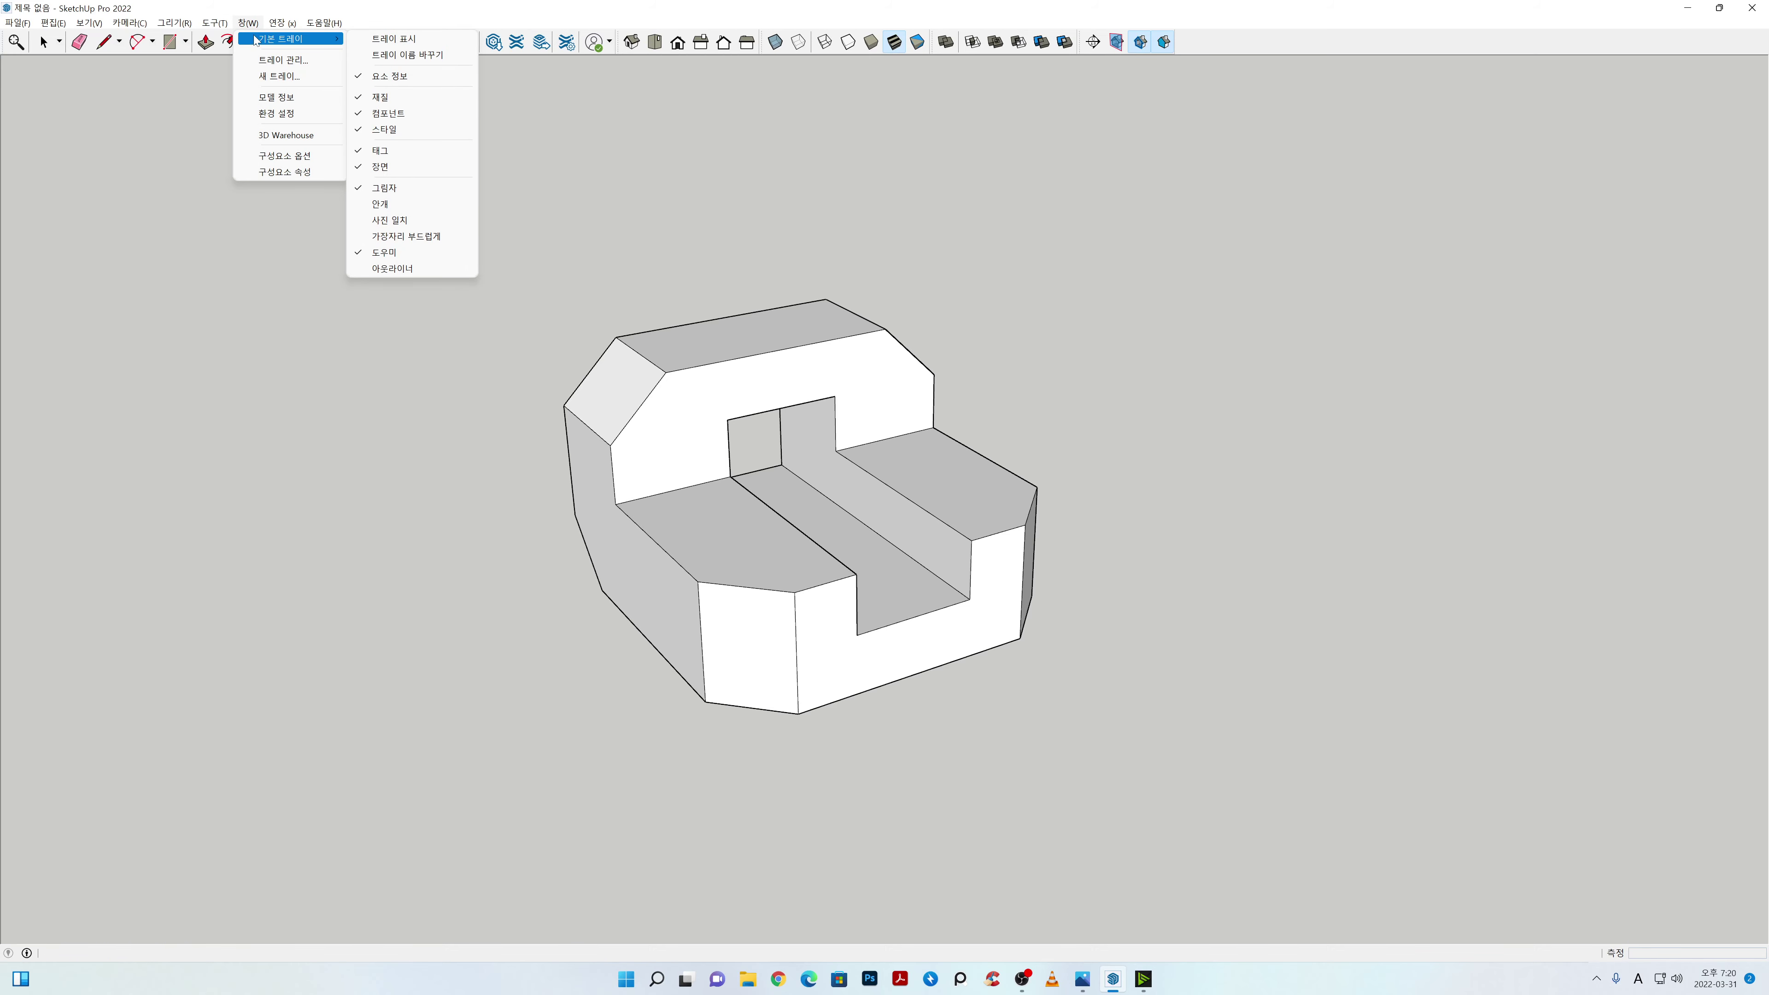
click(385, 43)
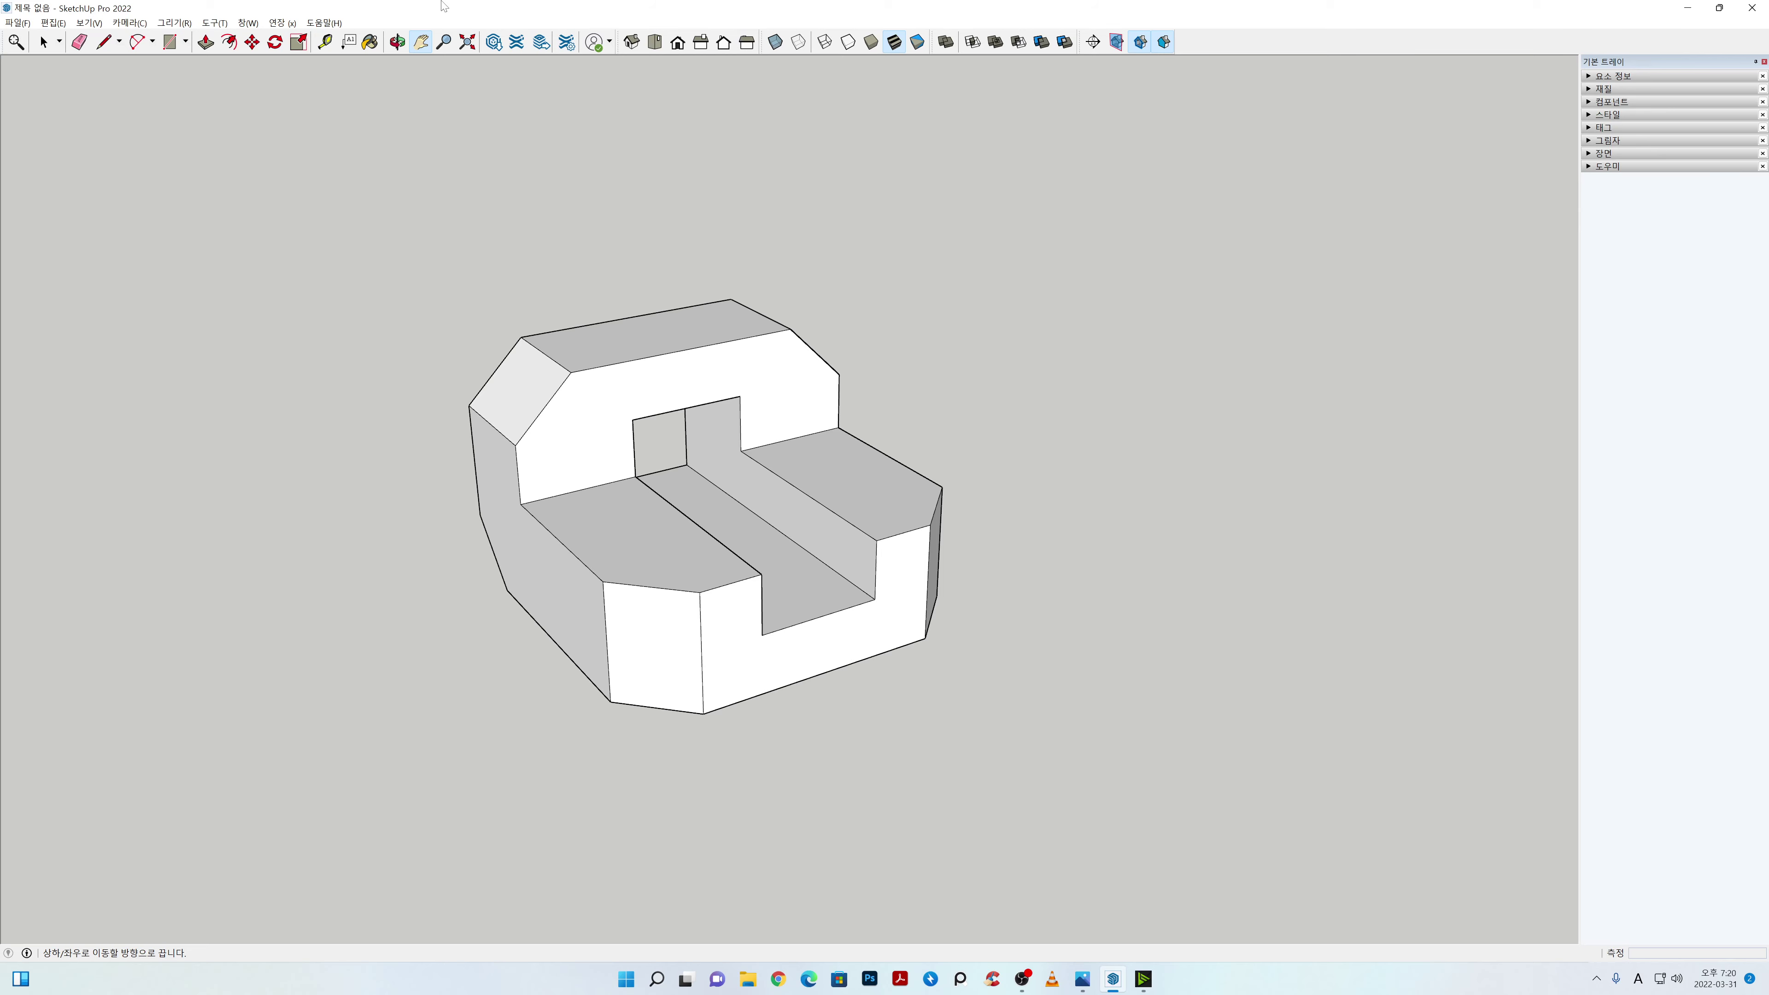
click(247, 23)
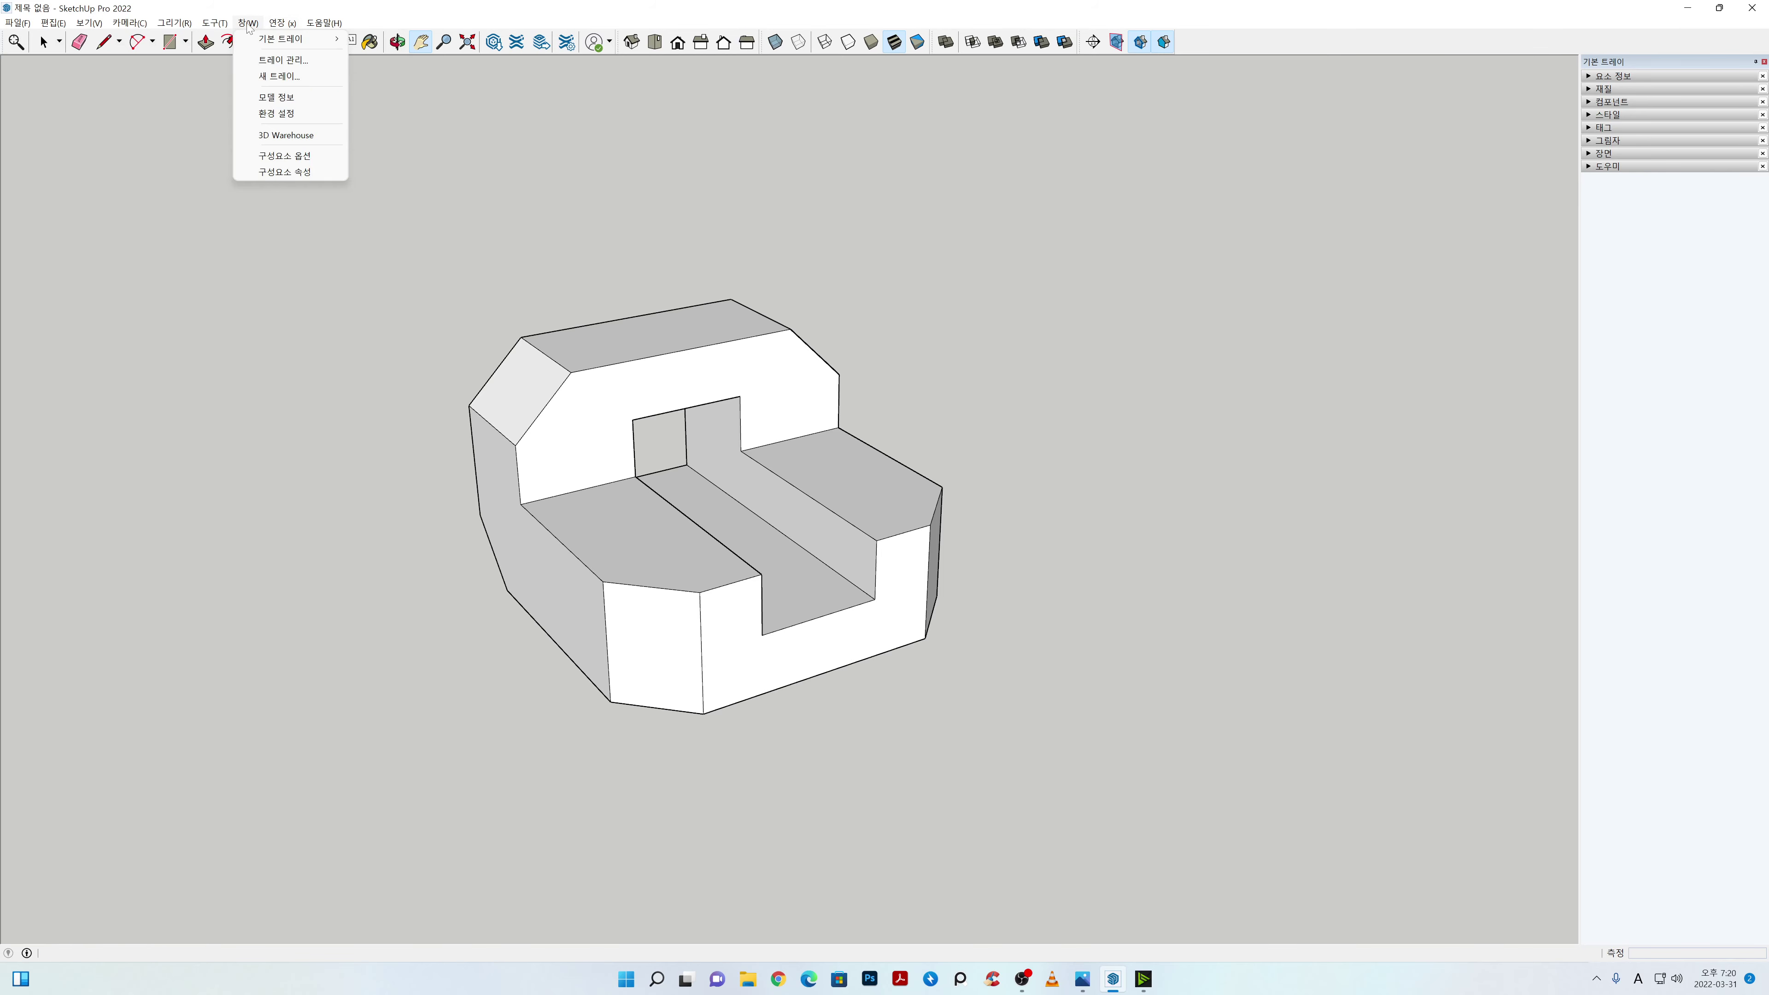
mouse_move(332, 45)
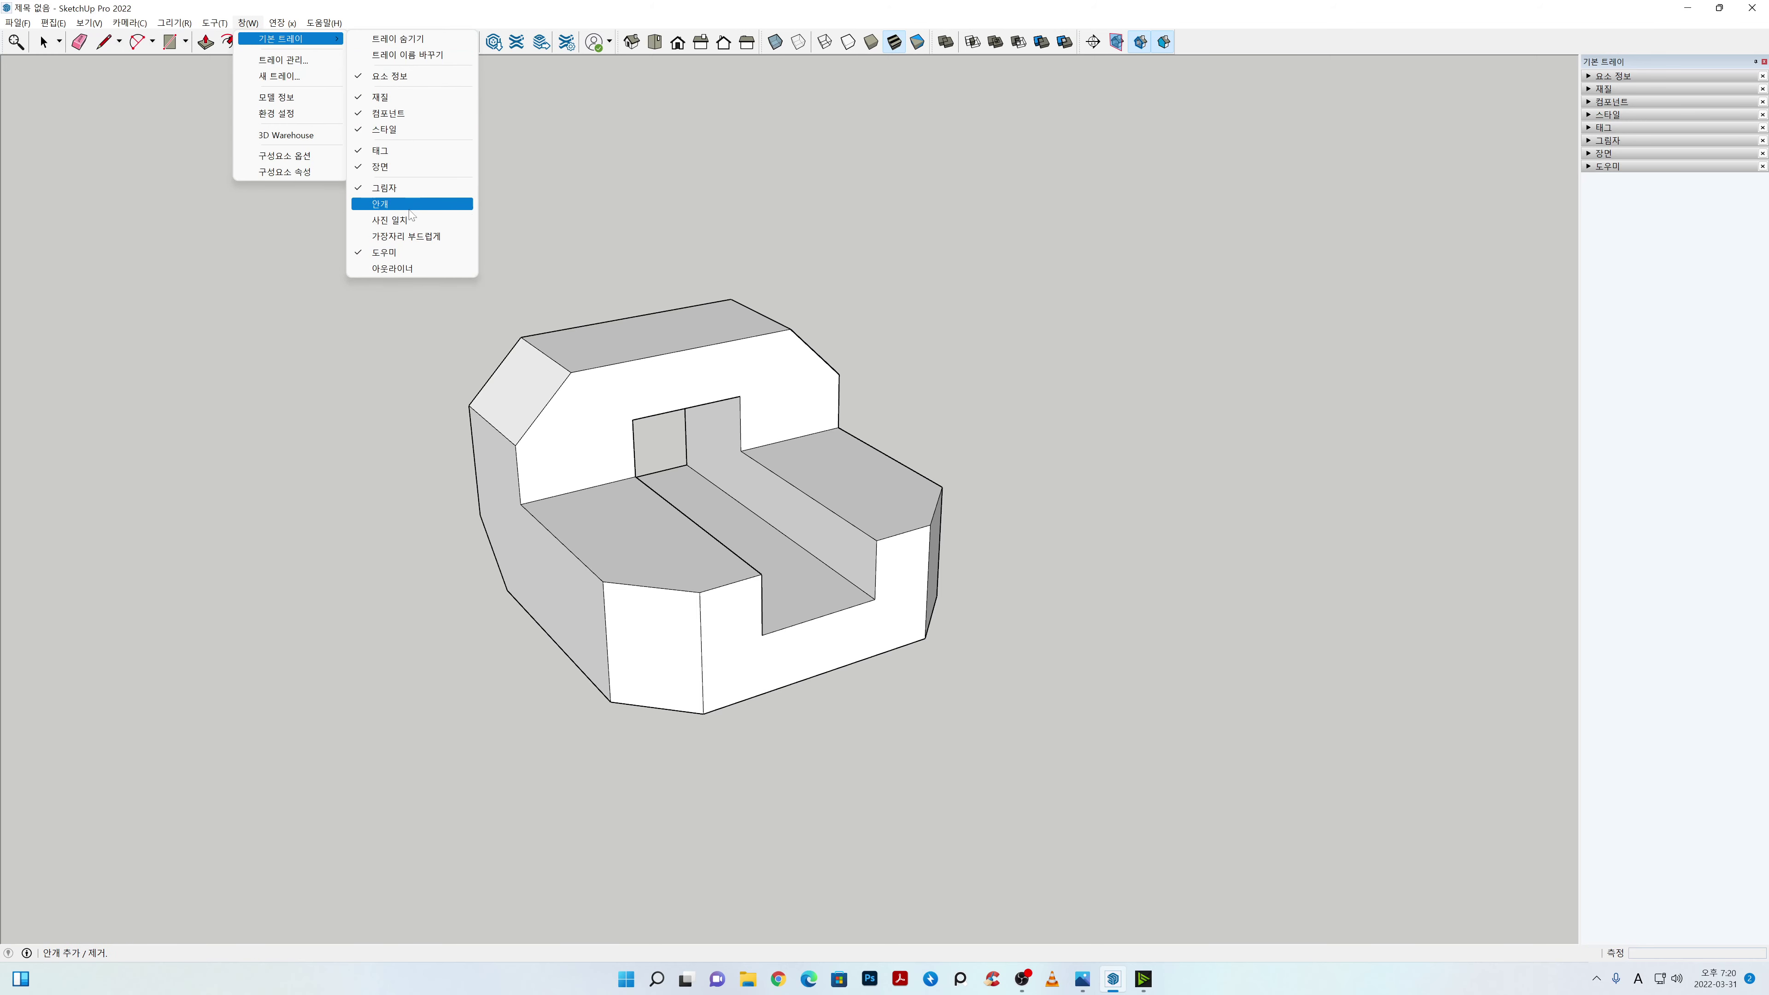
click(455, 22)
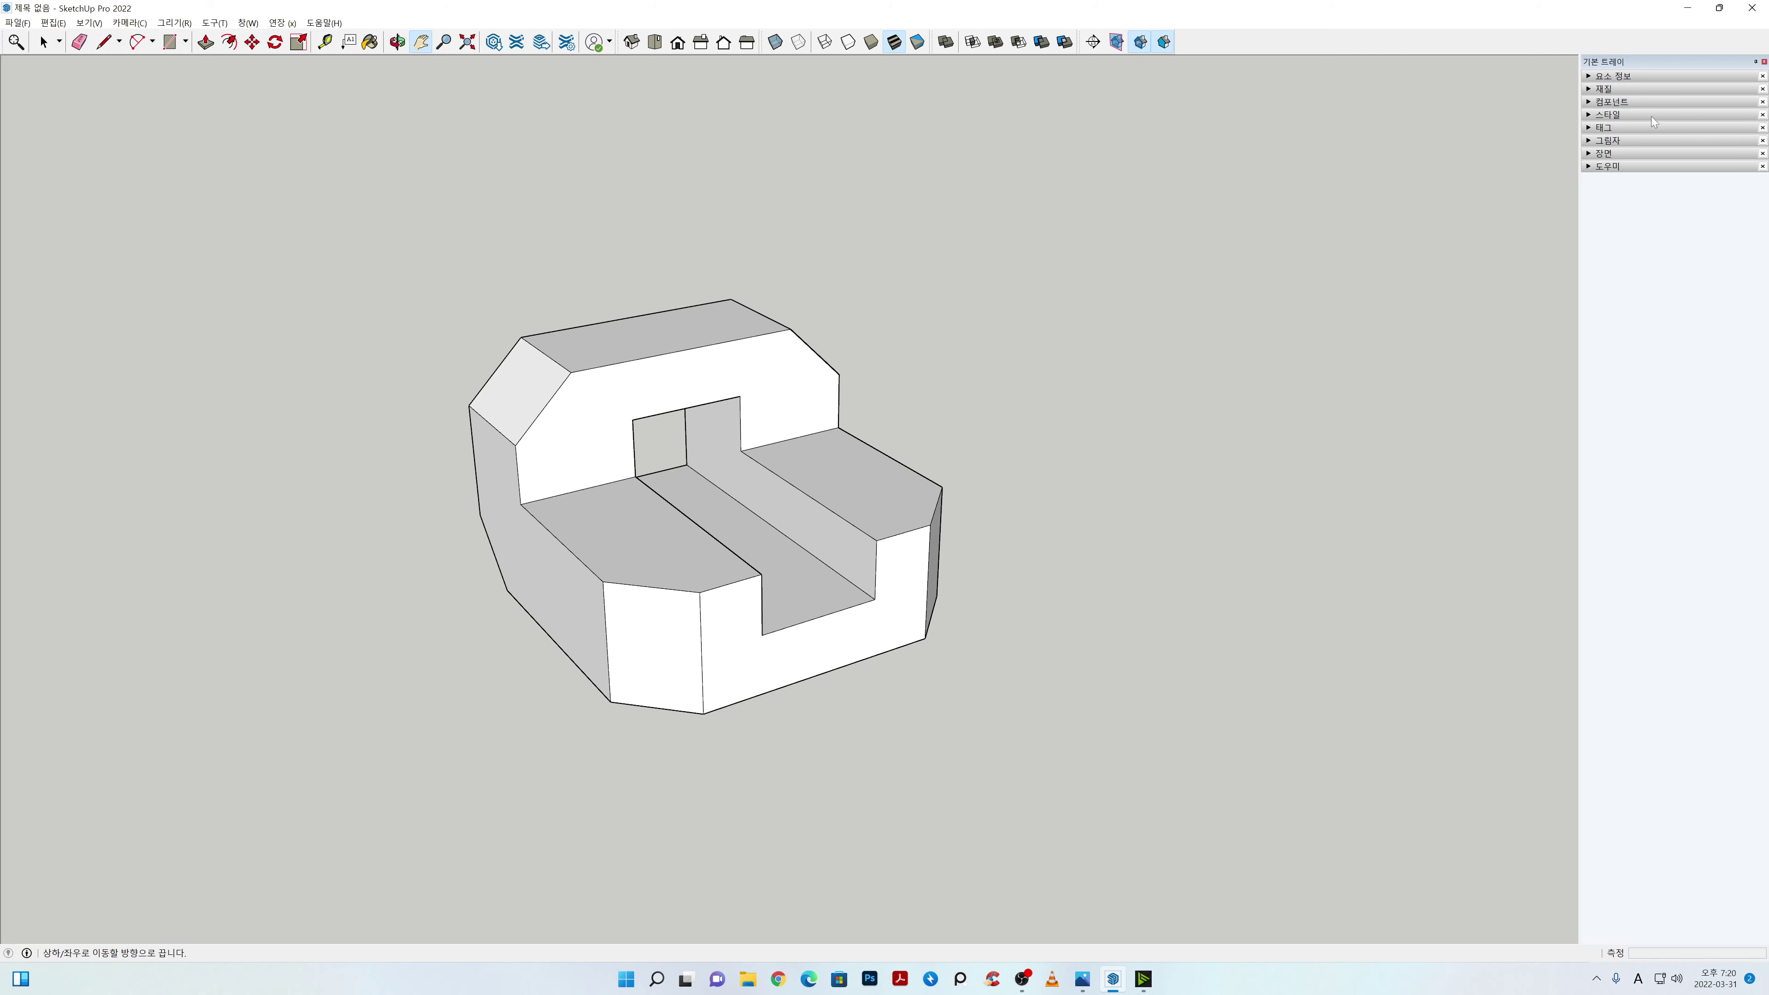
Step: Add four scenes of the current model view in the scene manager
click(1595, 153)
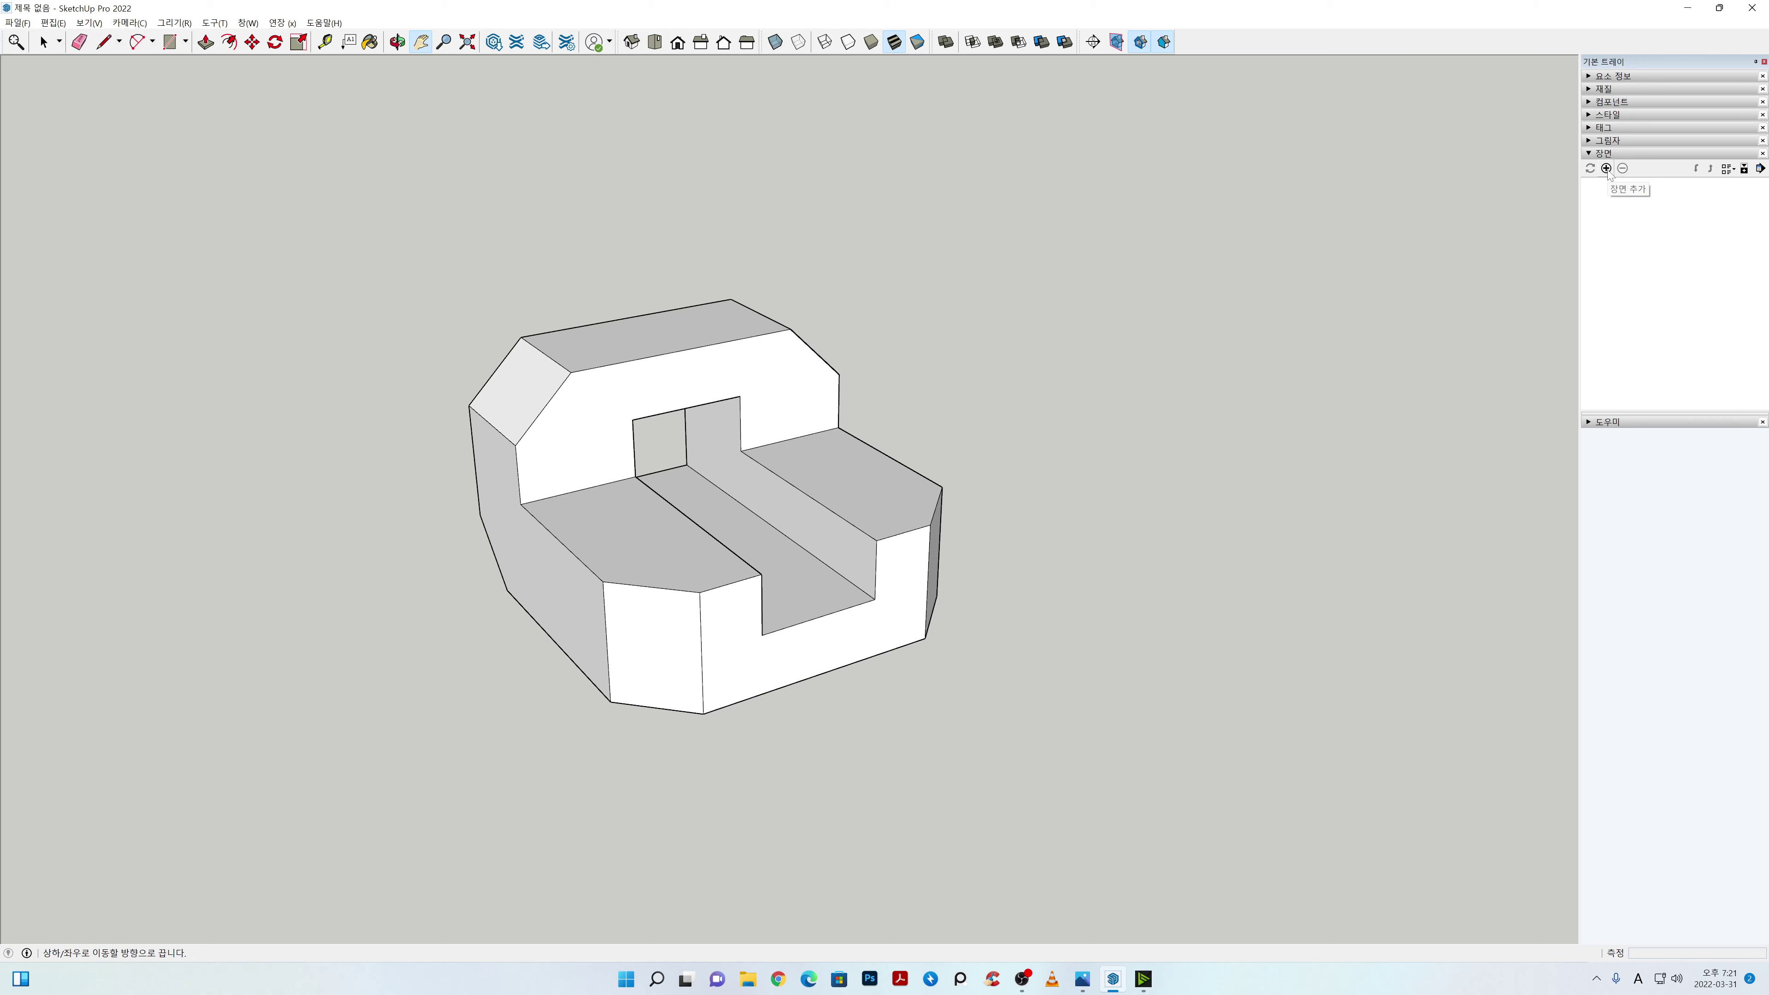
click(1607, 169)
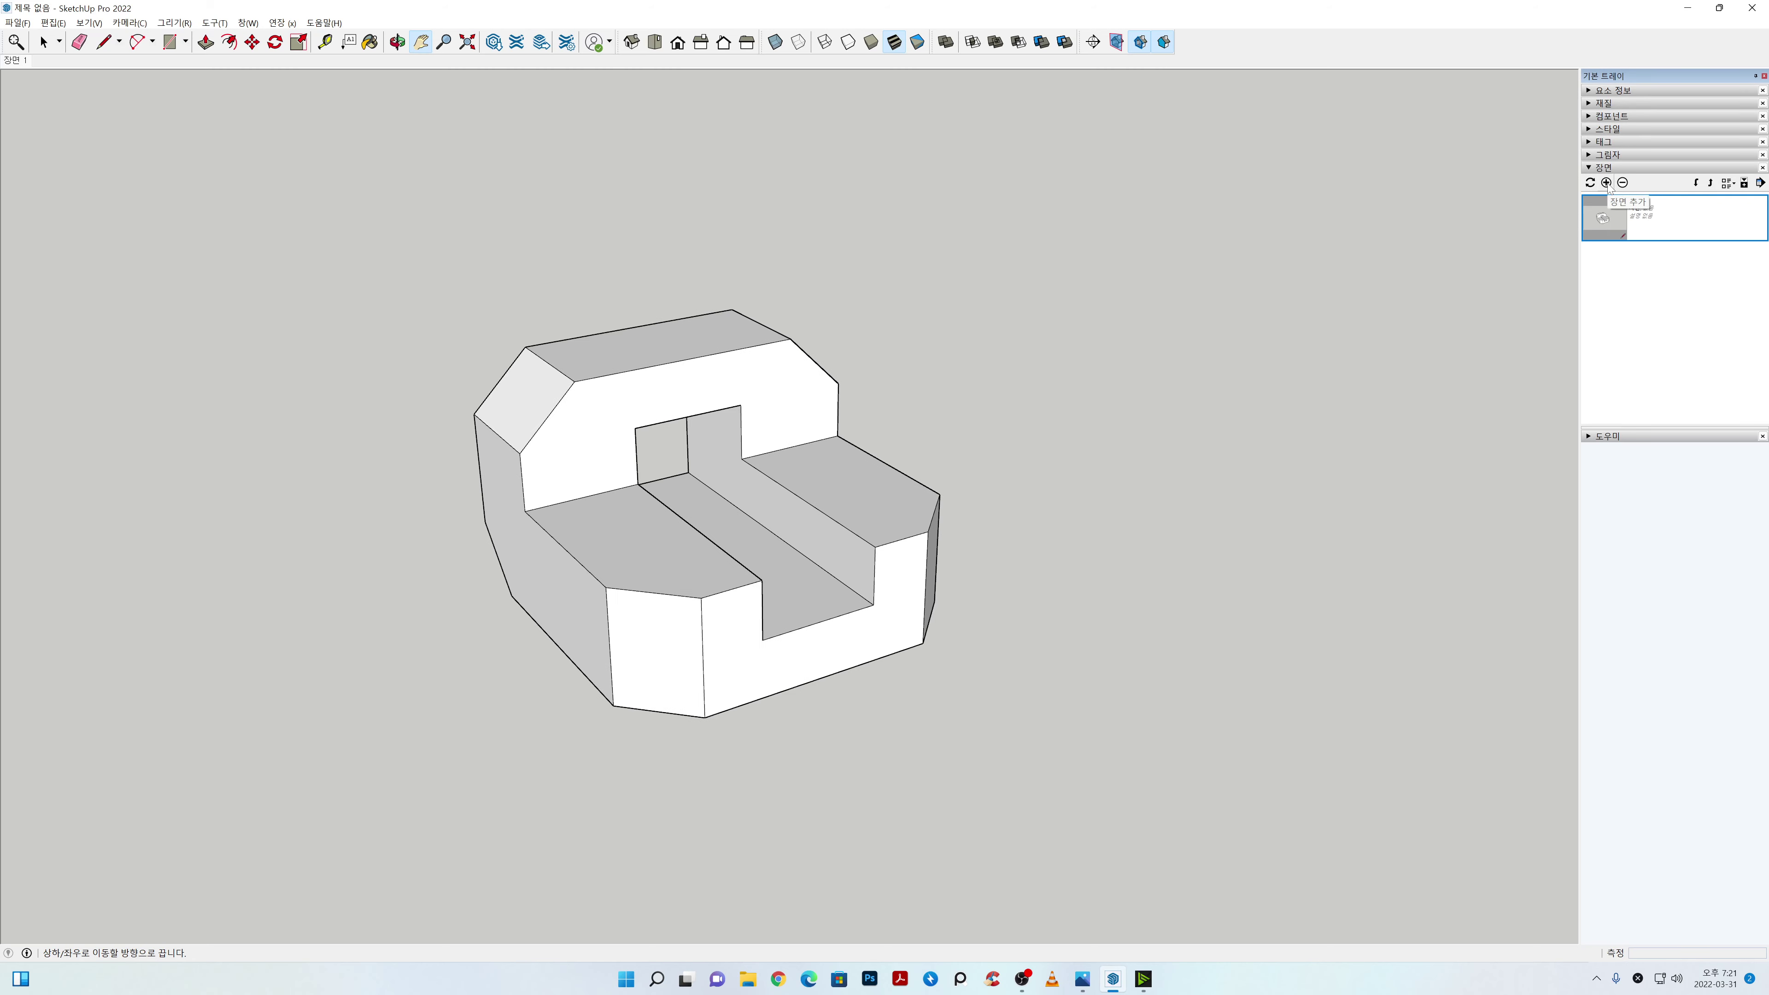
click(1606, 183)
click(1607, 183)
click(1607, 182)
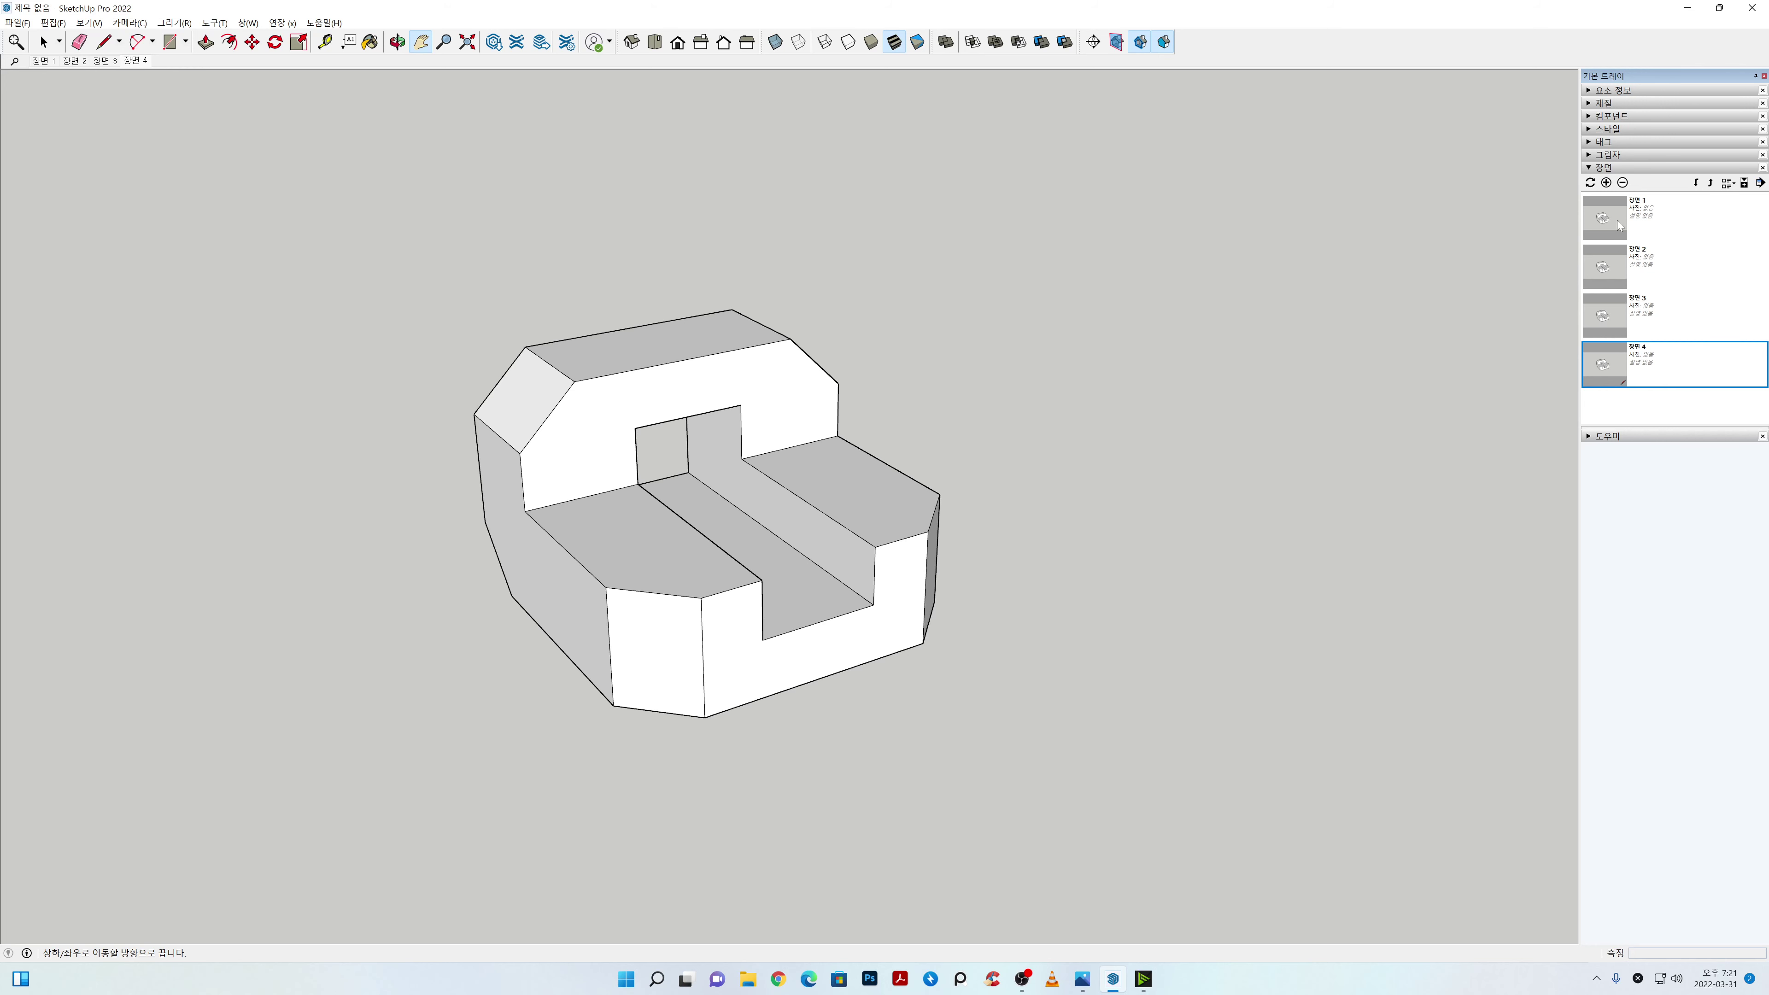
Step: Place the modelling window beside the drawing and dismiss the Autodesk Desktop App notifications
key(super+Right)
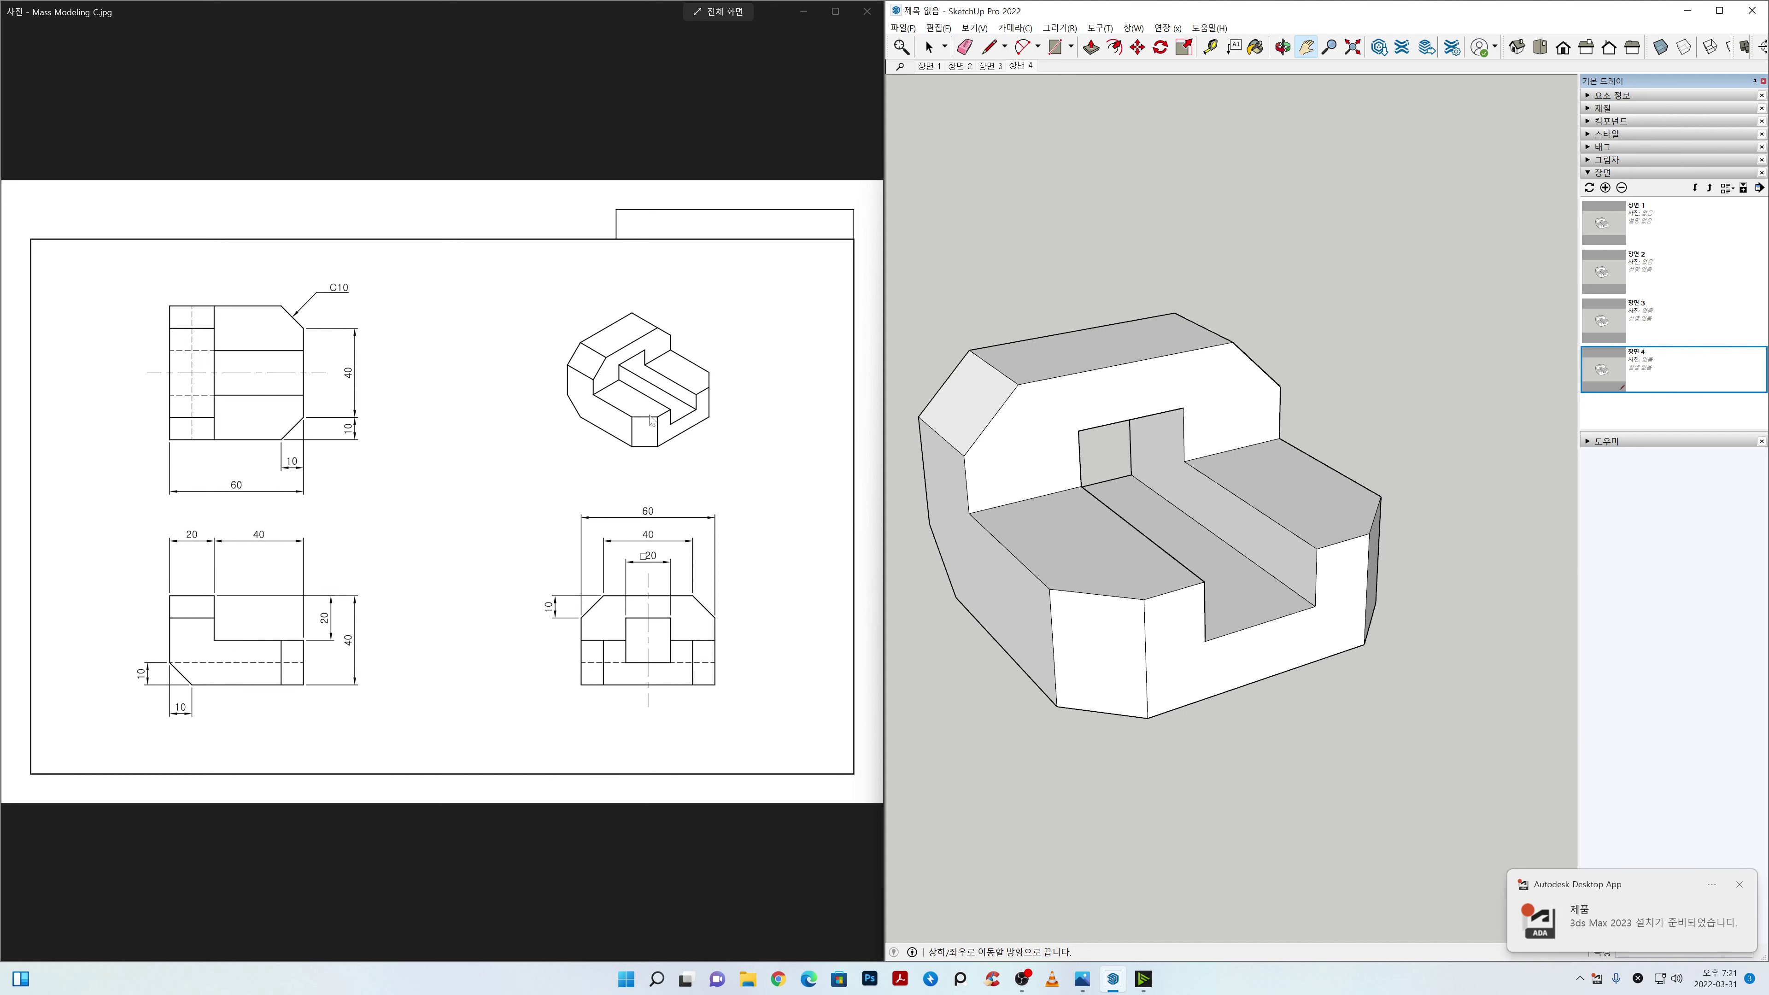
click(1742, 886)
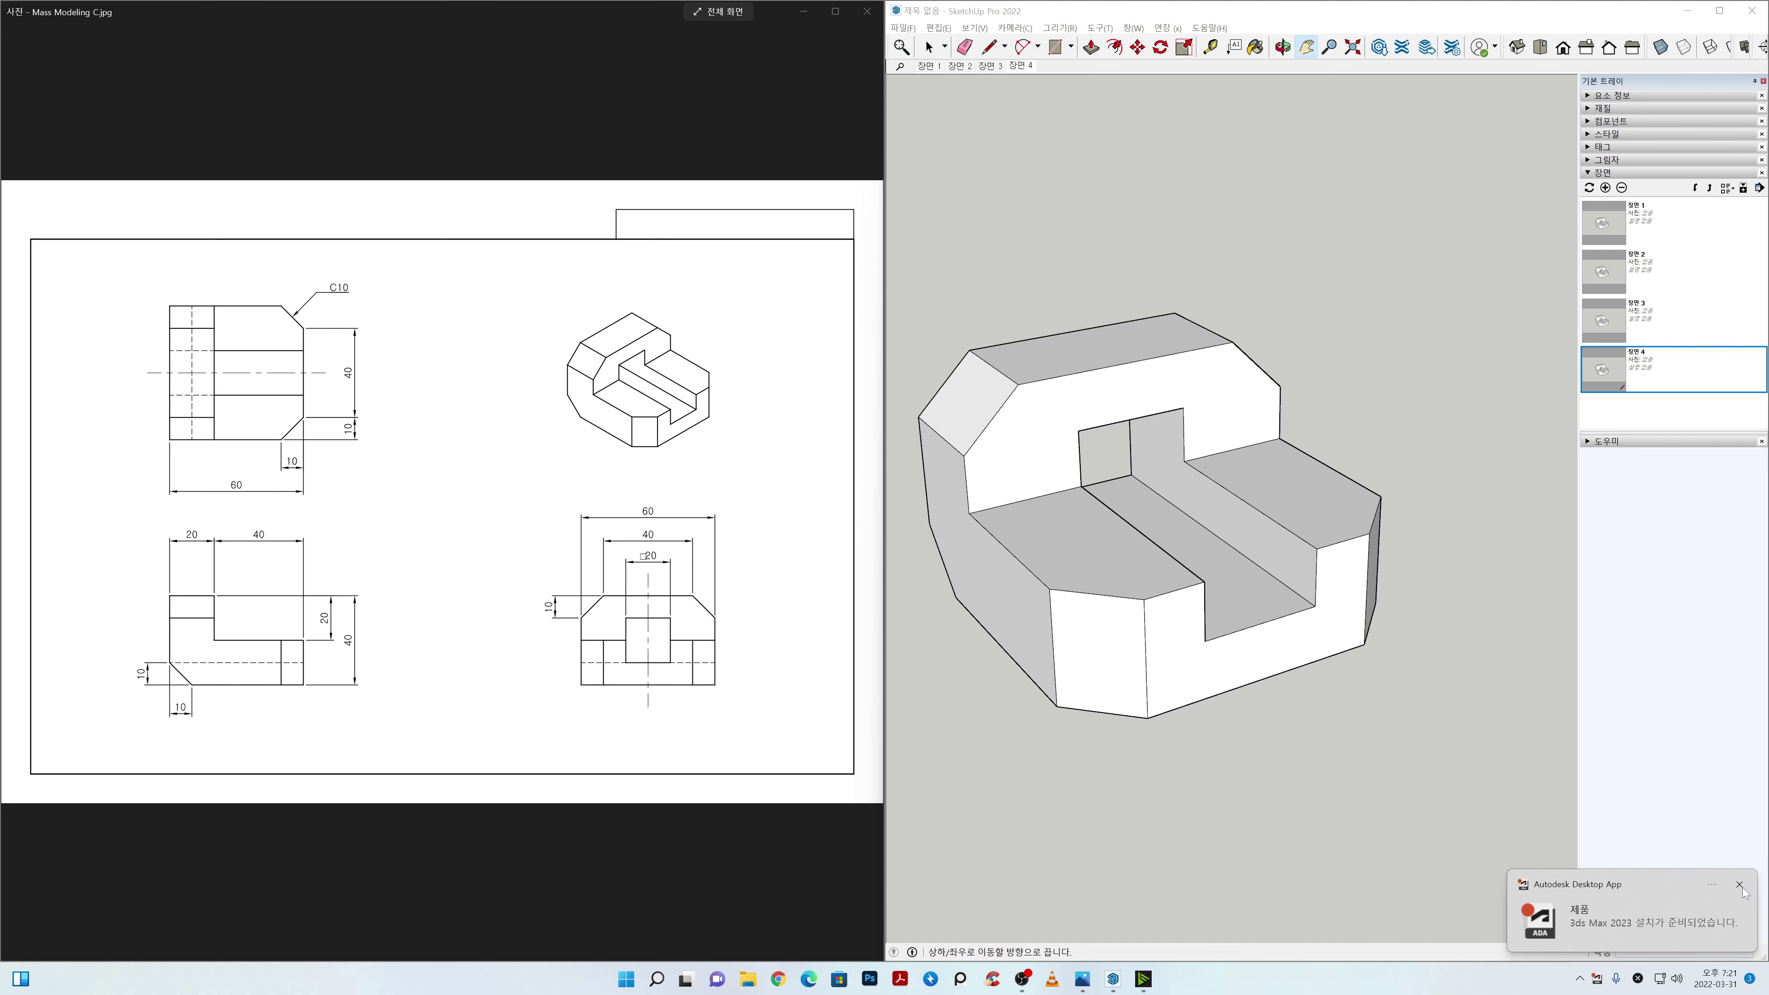
click(1740, 886)
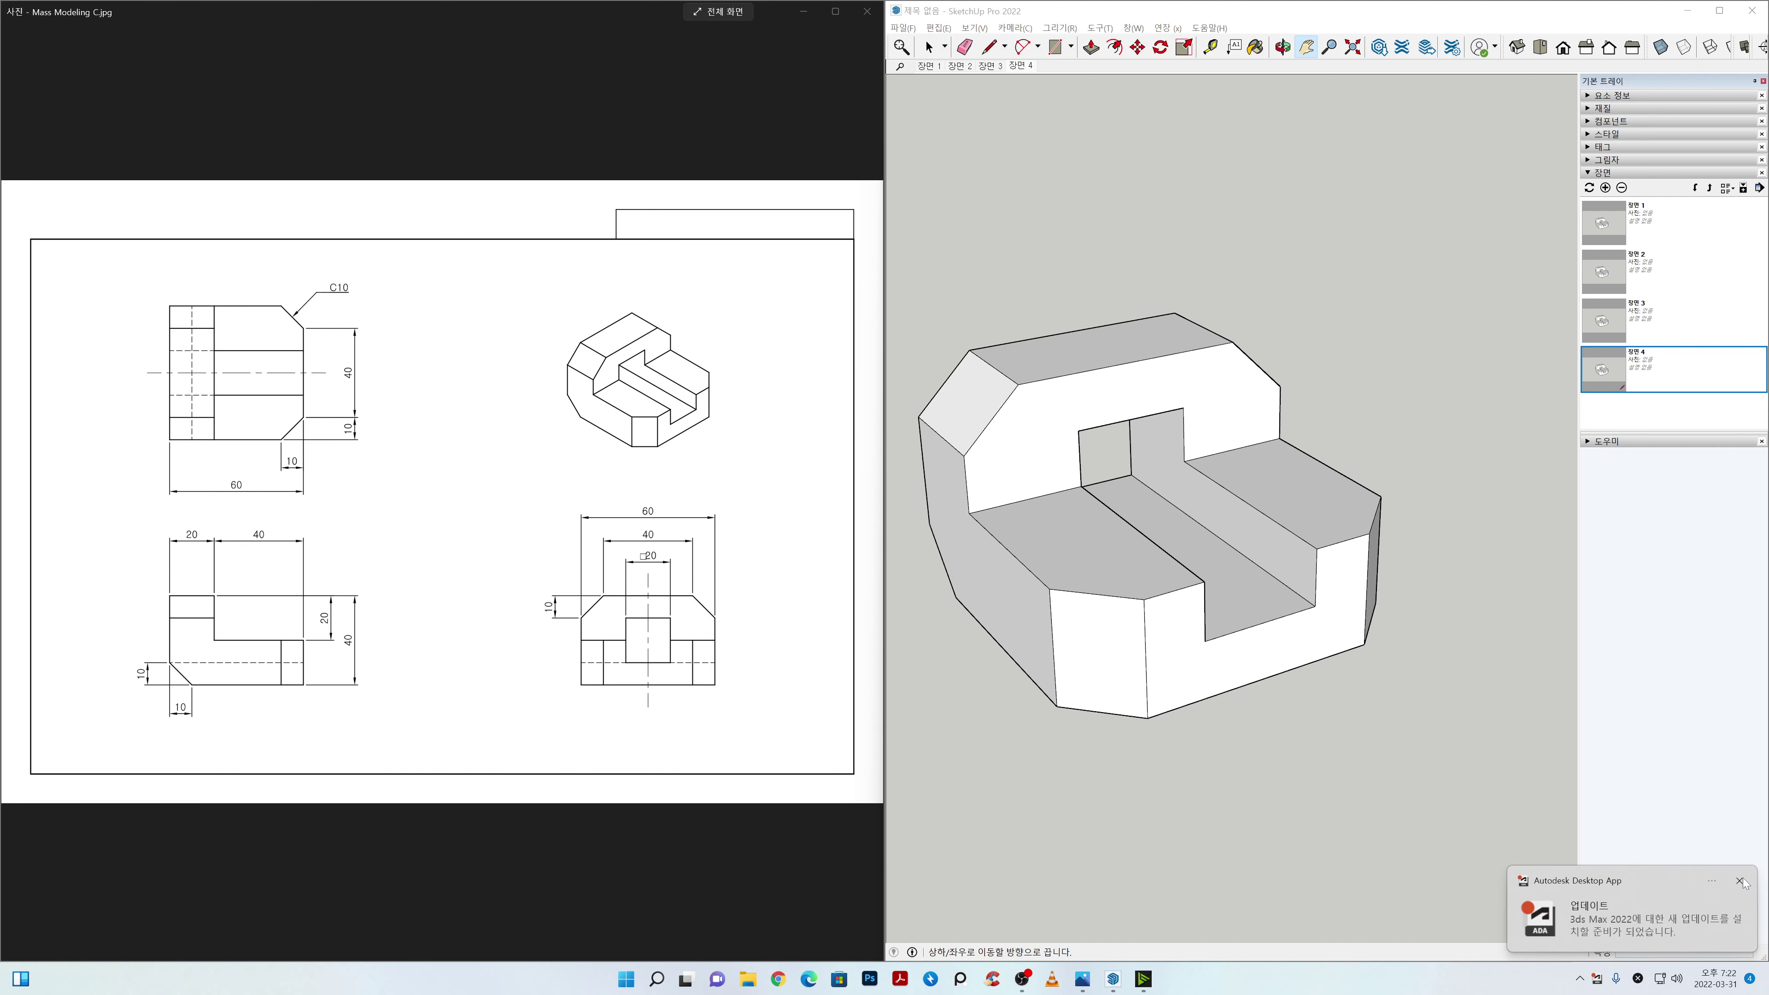
click(1740, 882)
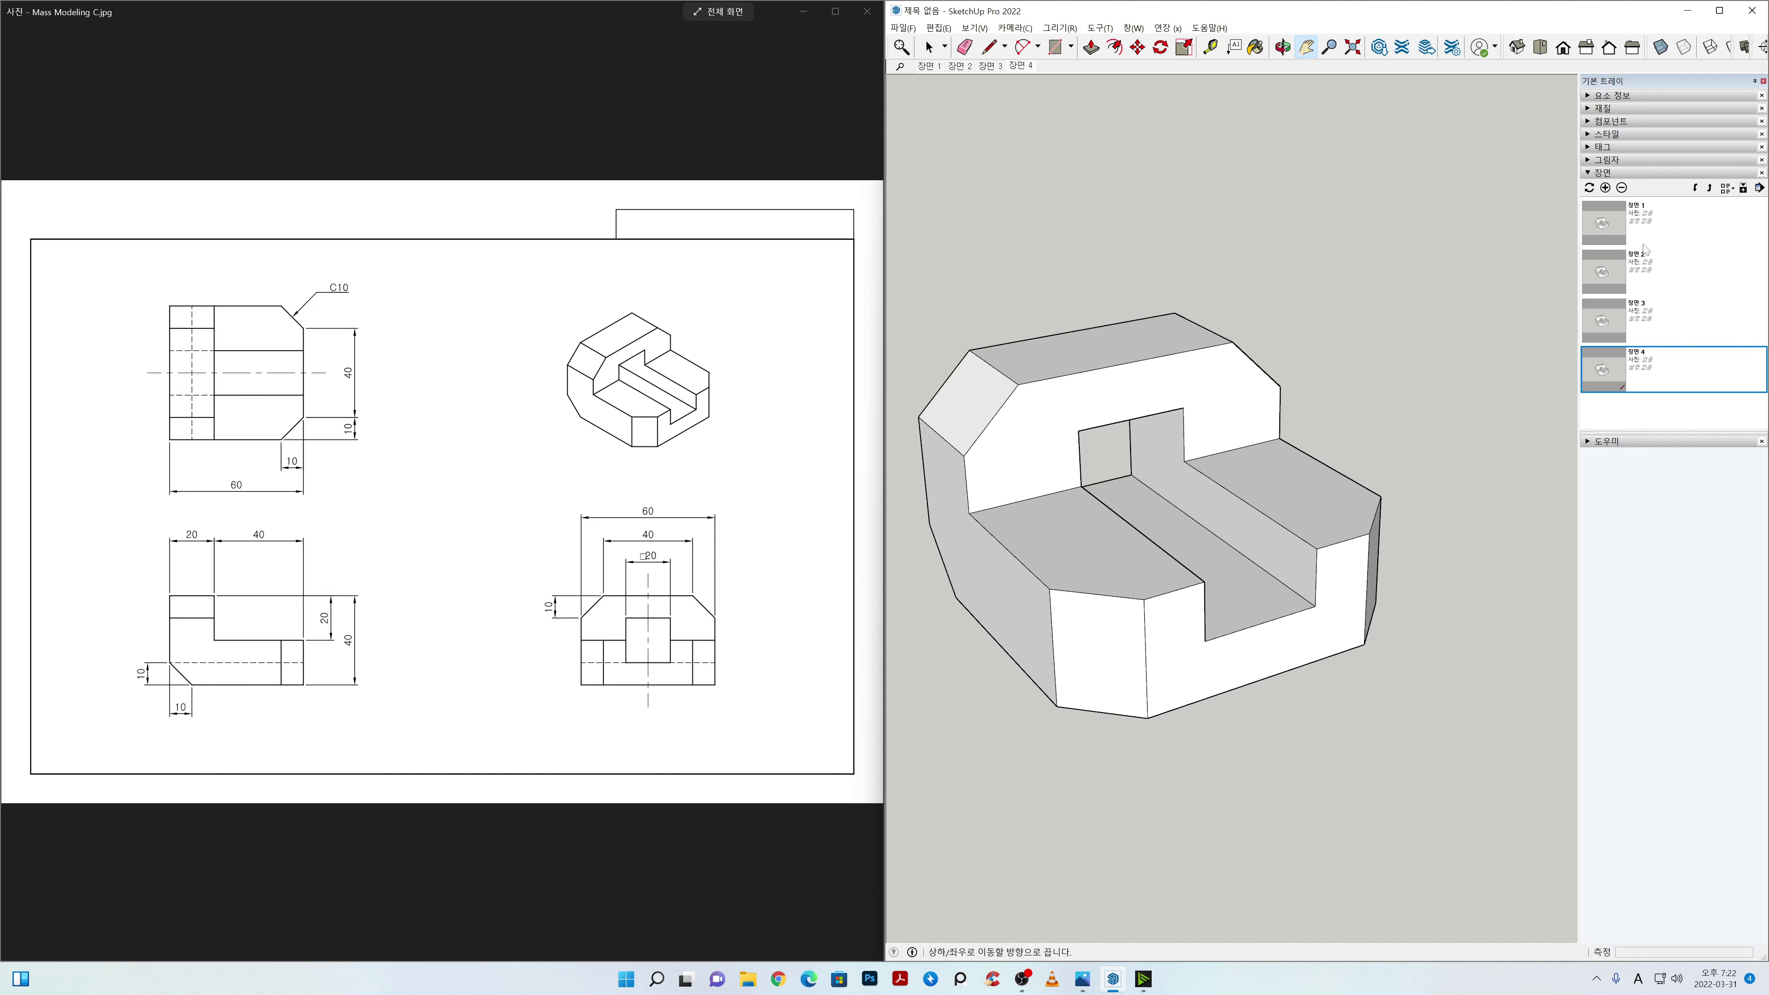
Step: Show the scene details and rename the first scene as Top
click(1643, 224)
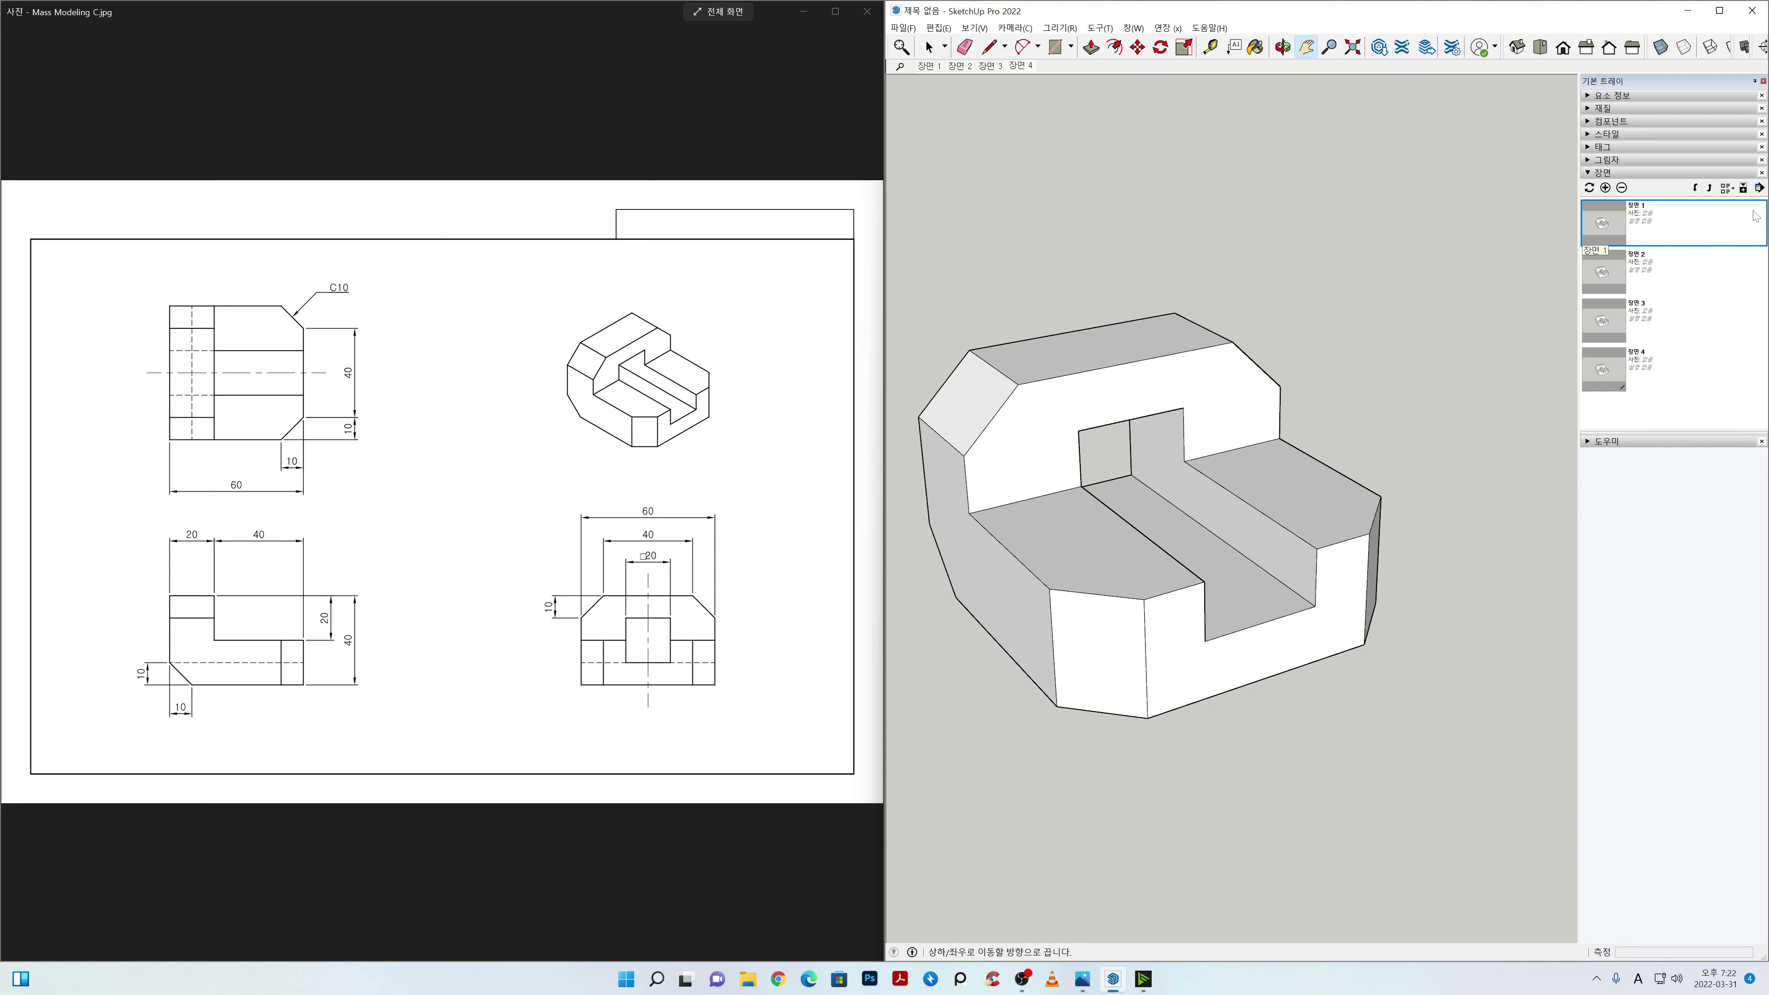
click(1744, 189)
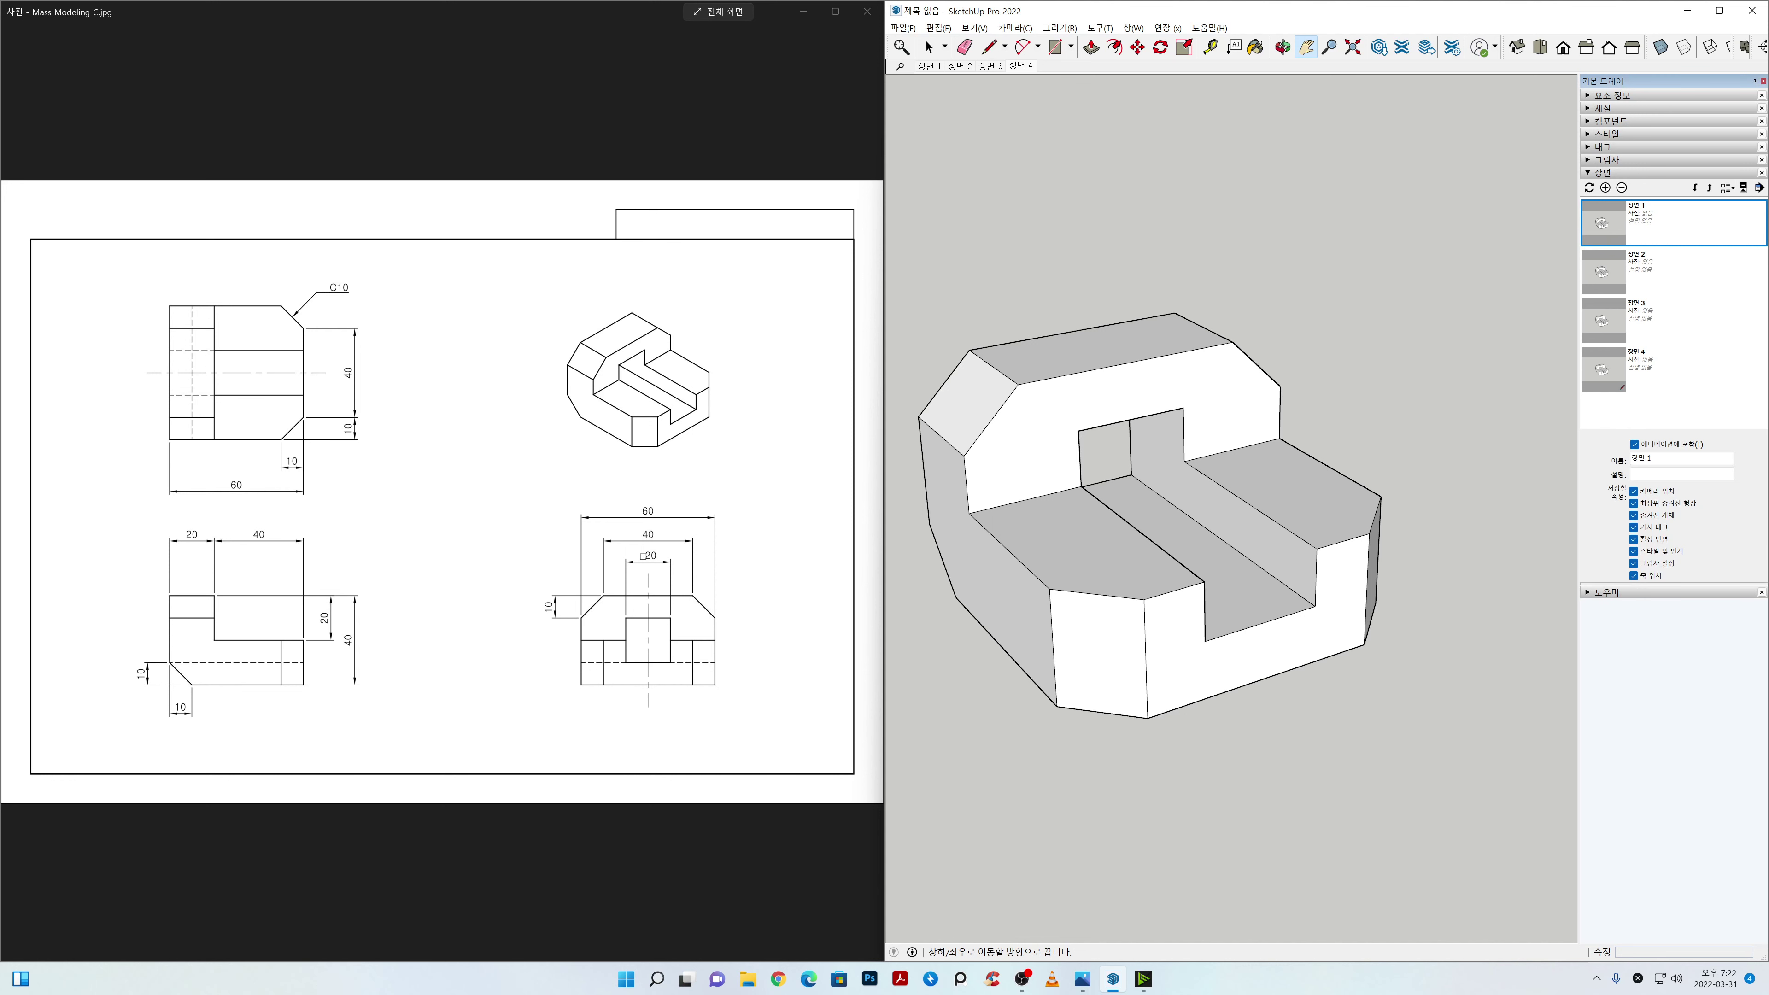
double_click(1638, 458)
key(Return)
Step: Rename the second scene as Front and the third scene as Right
click(1610, 287)
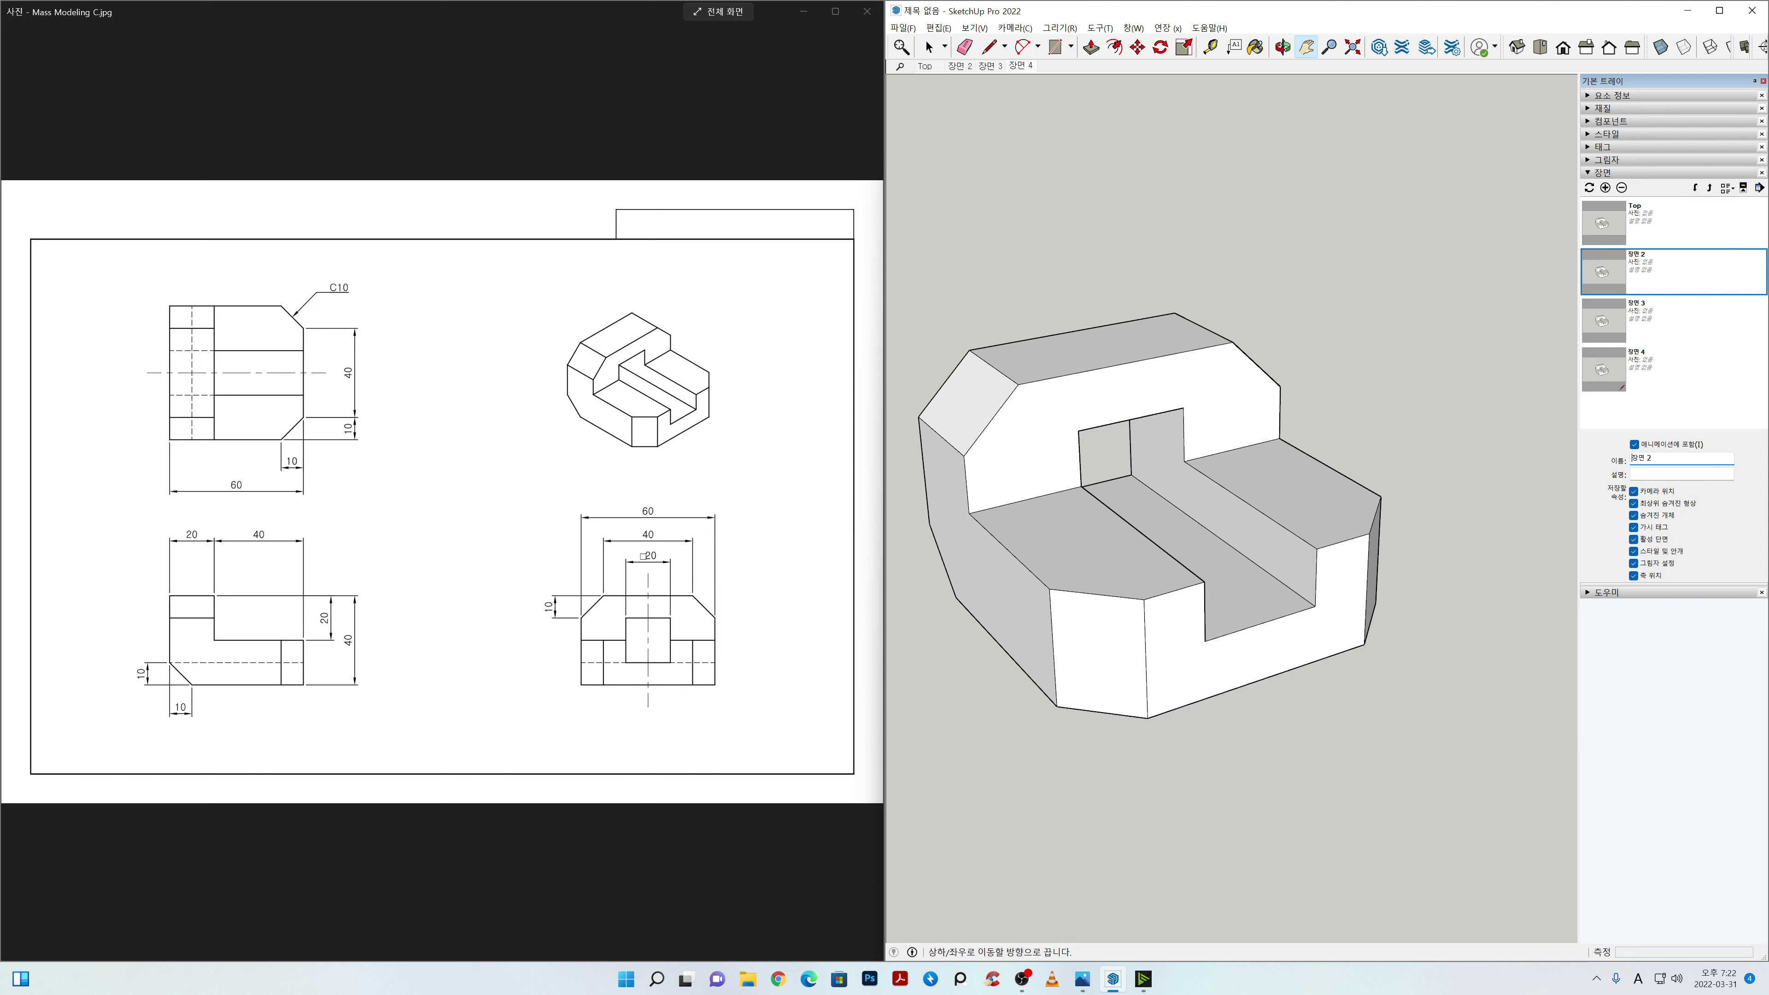
click(1631, 458)
text(Front)
key(Return)
click(1610, 333)
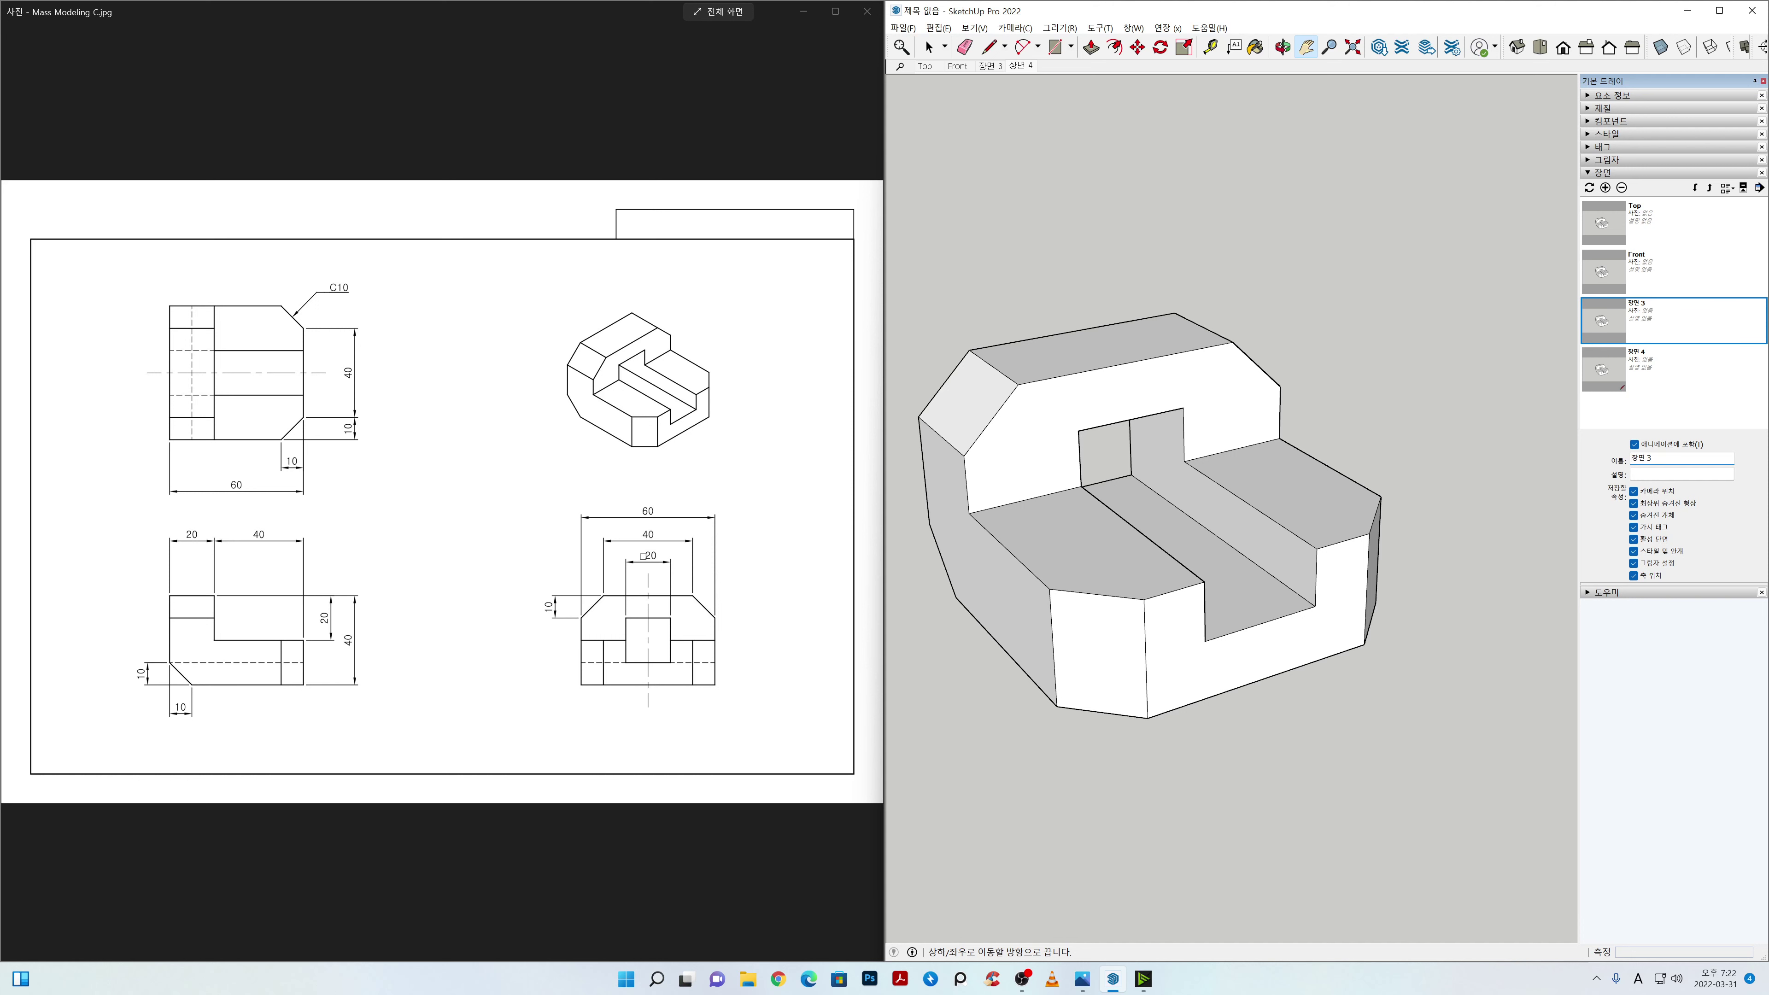
triple_click(1631, 458)
text(Right)
key(Return)
Step: Rename the fourth scene as Per
click(1642, 364)
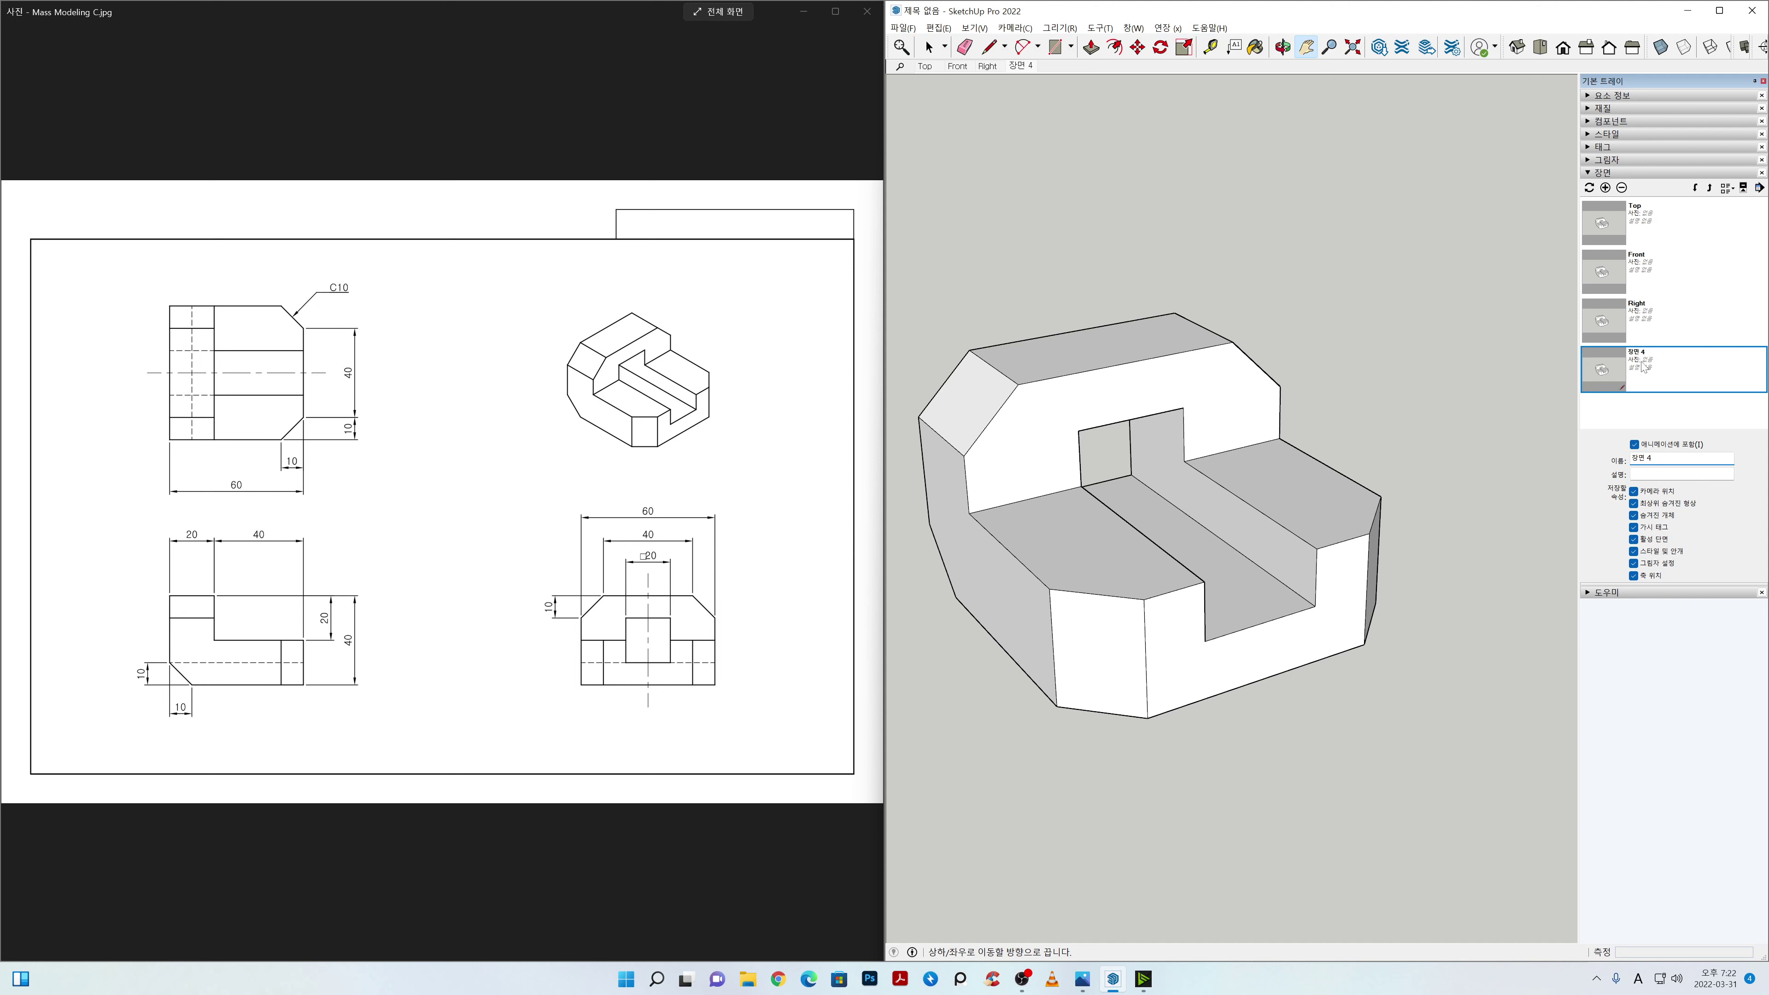
text(Per)
key(Delete)
key(Delete)
key(Delete)
key(Return)
click(1656, 225)
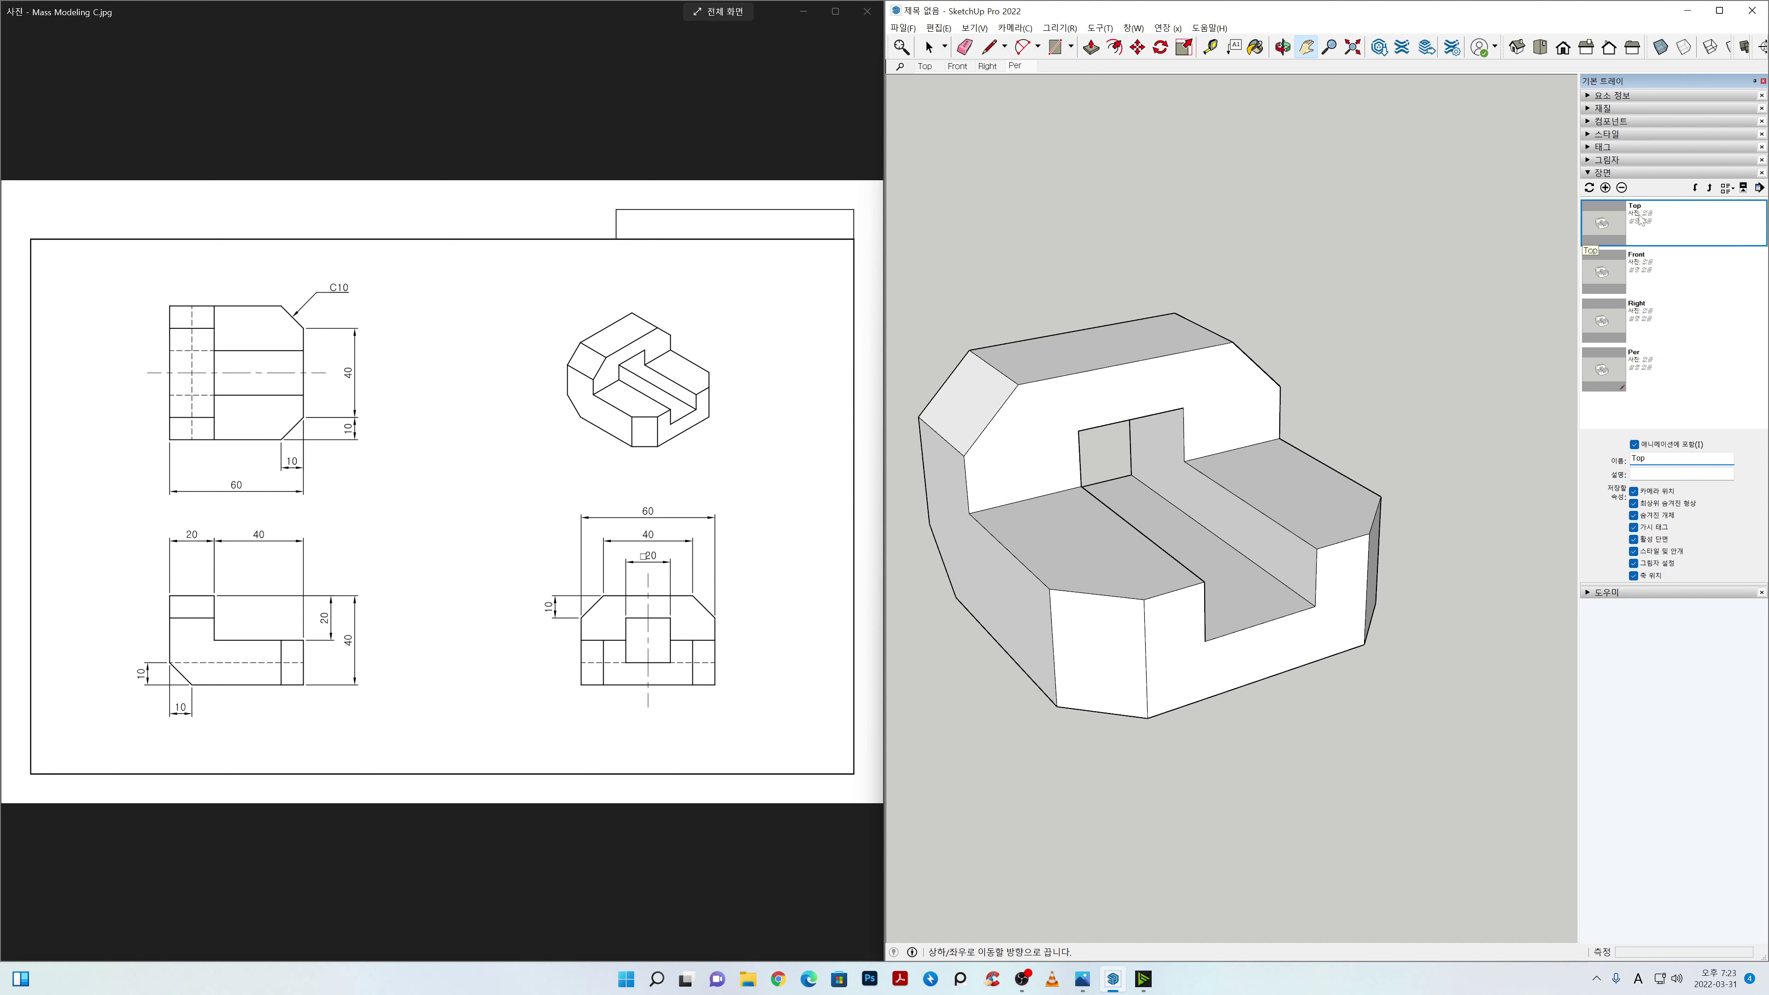
text(h)
drag(1305, 464, 1380, 453)
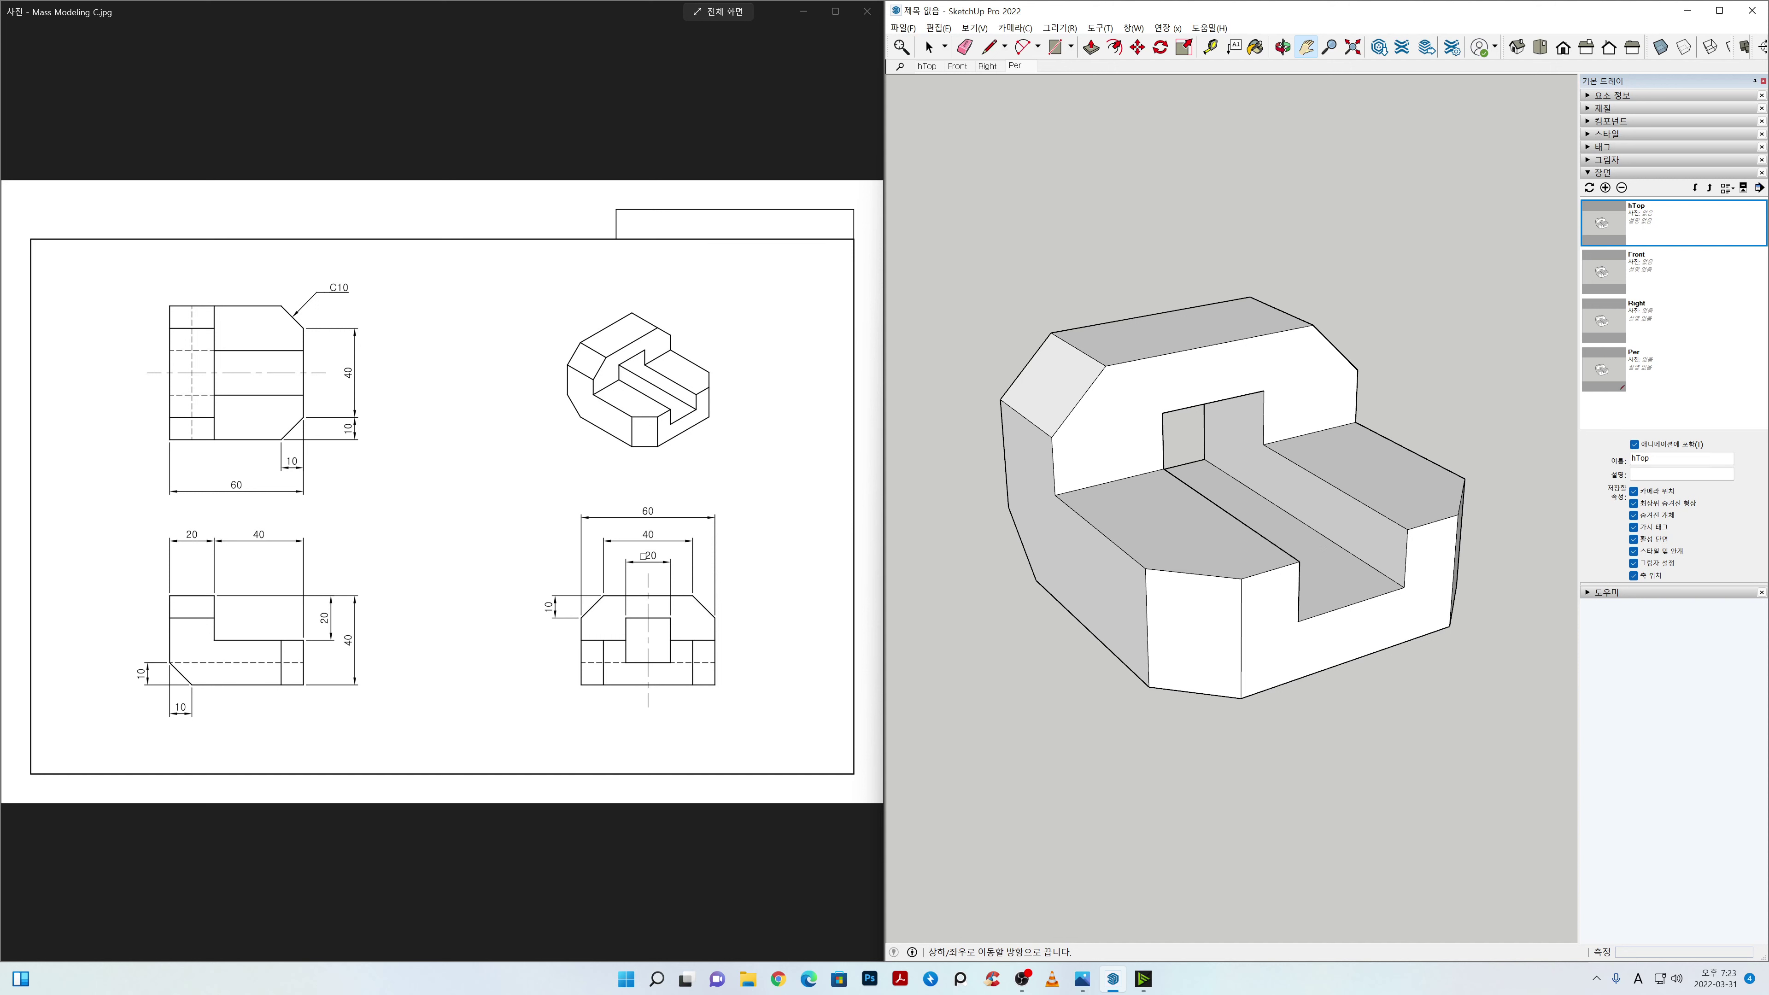
click(1634, 458)
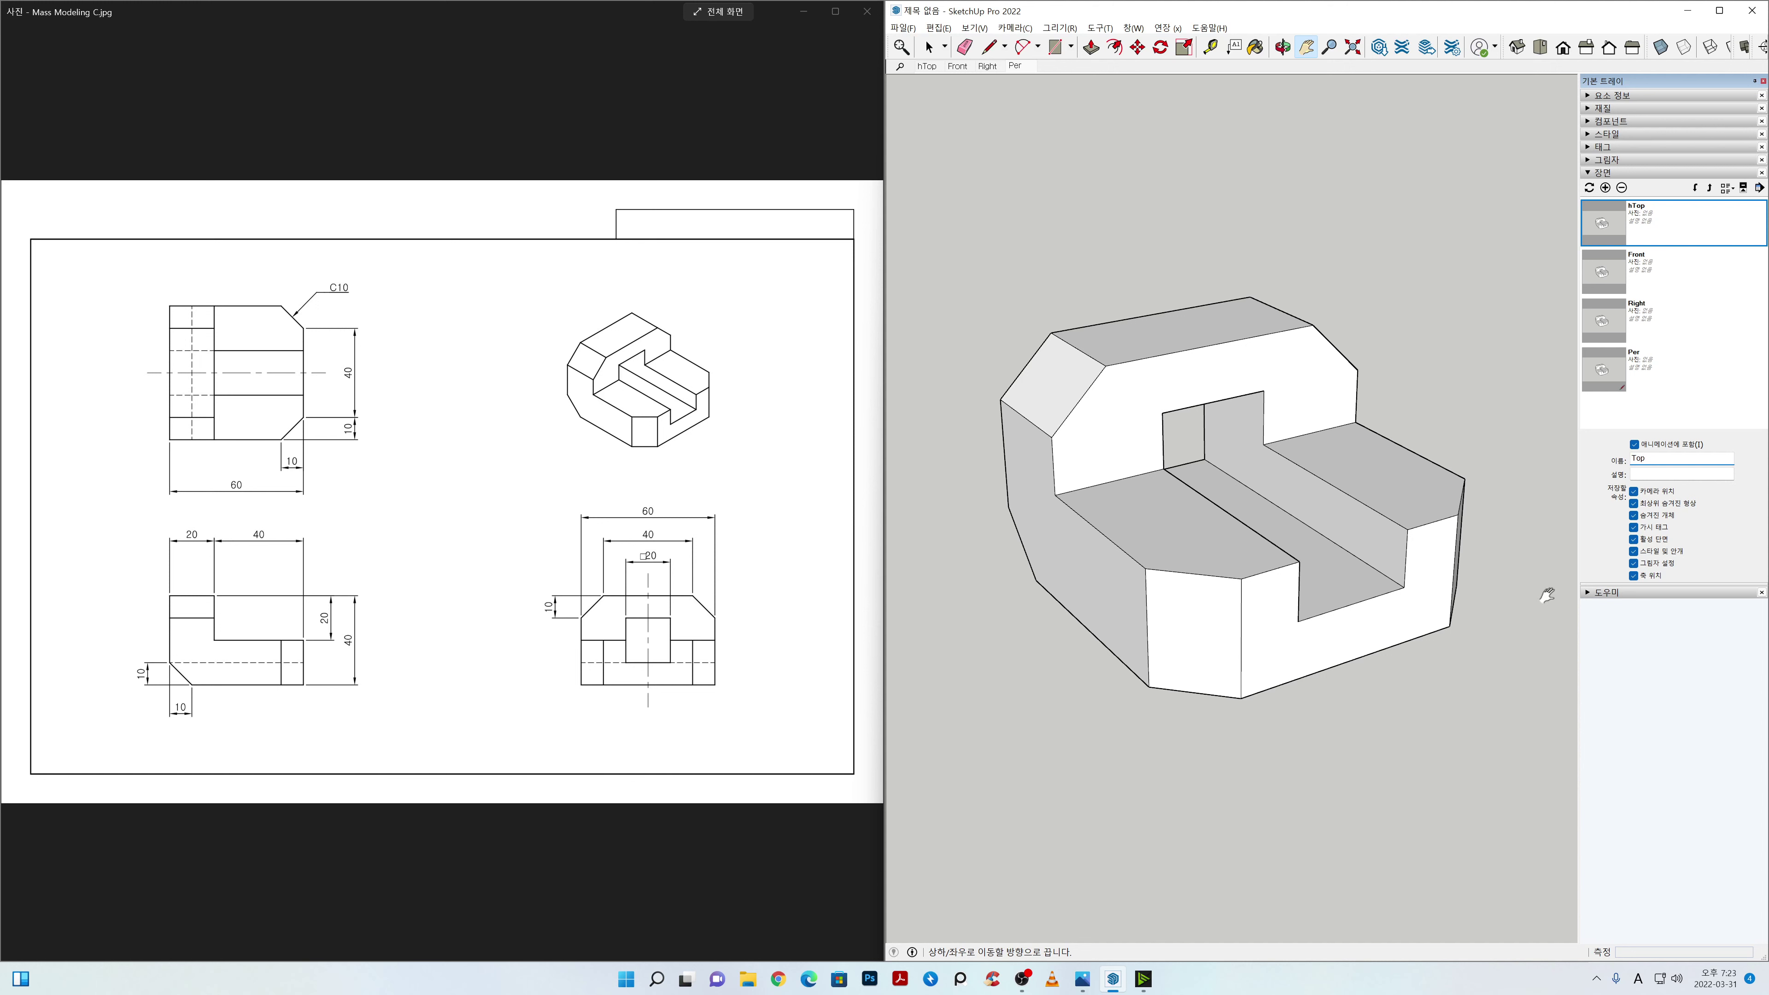
key(Return)
Step: Close the default tray and activate the Top scene in a maximized window
click(1763, 82)
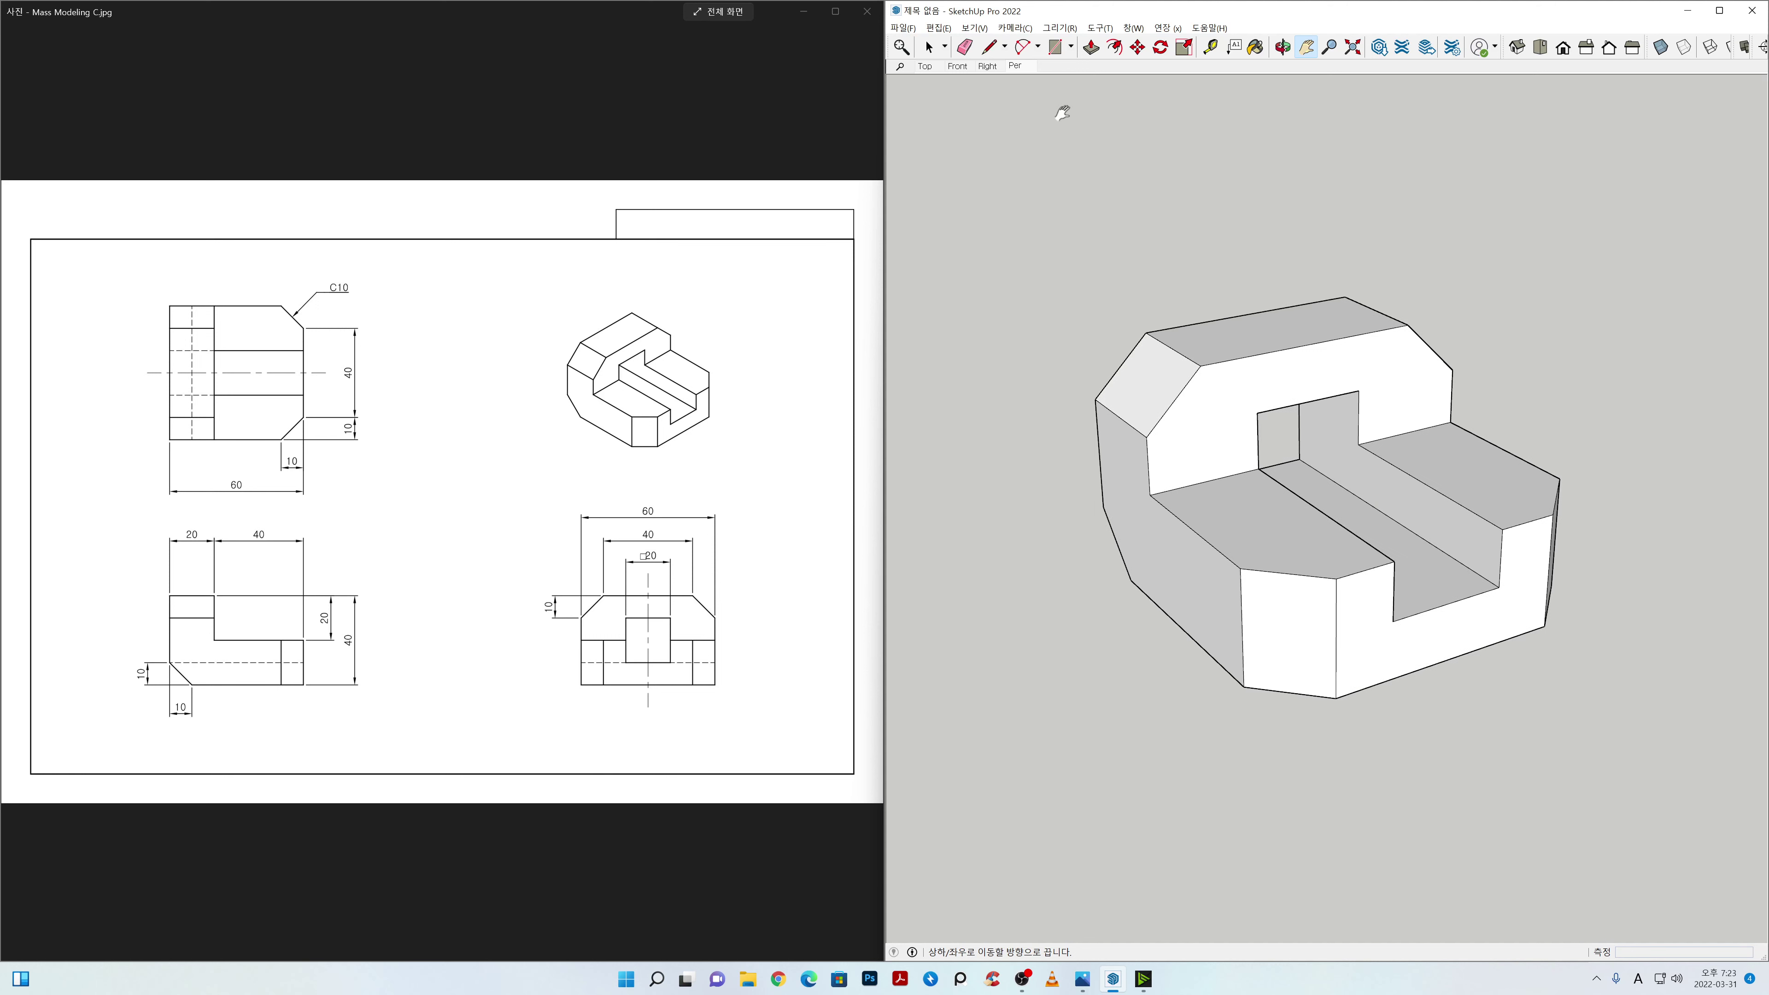
click(925, 66)
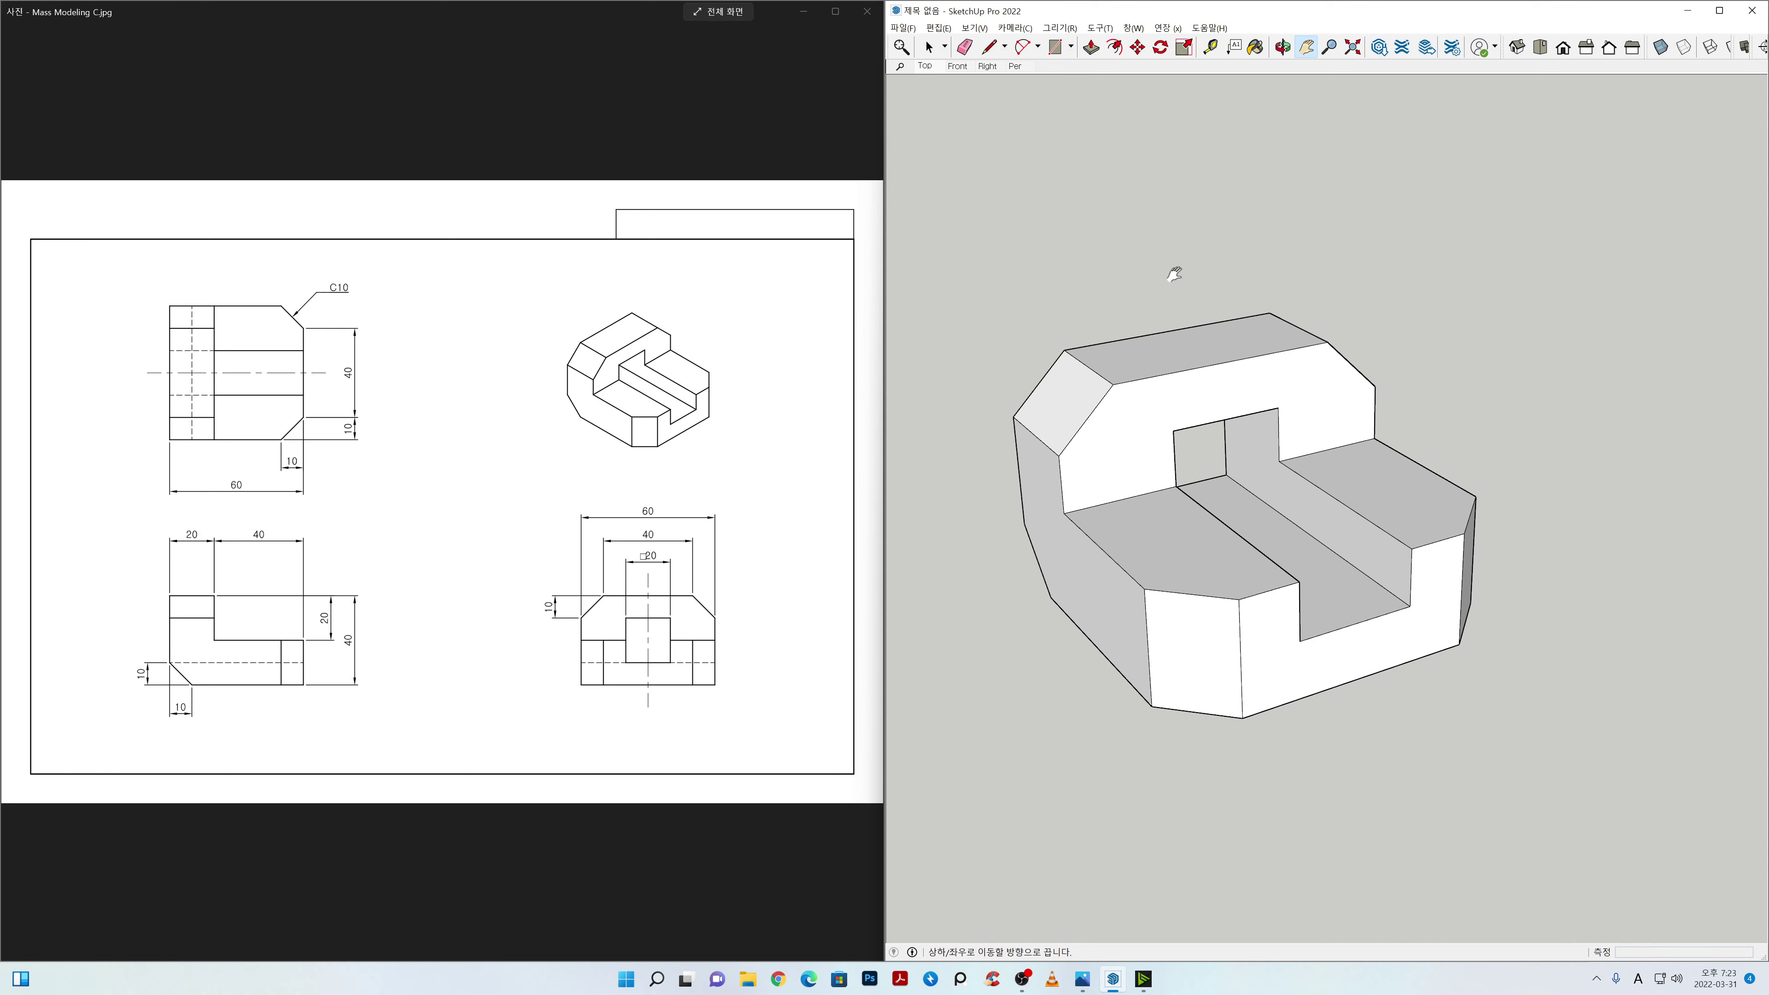
click(1721, 11)
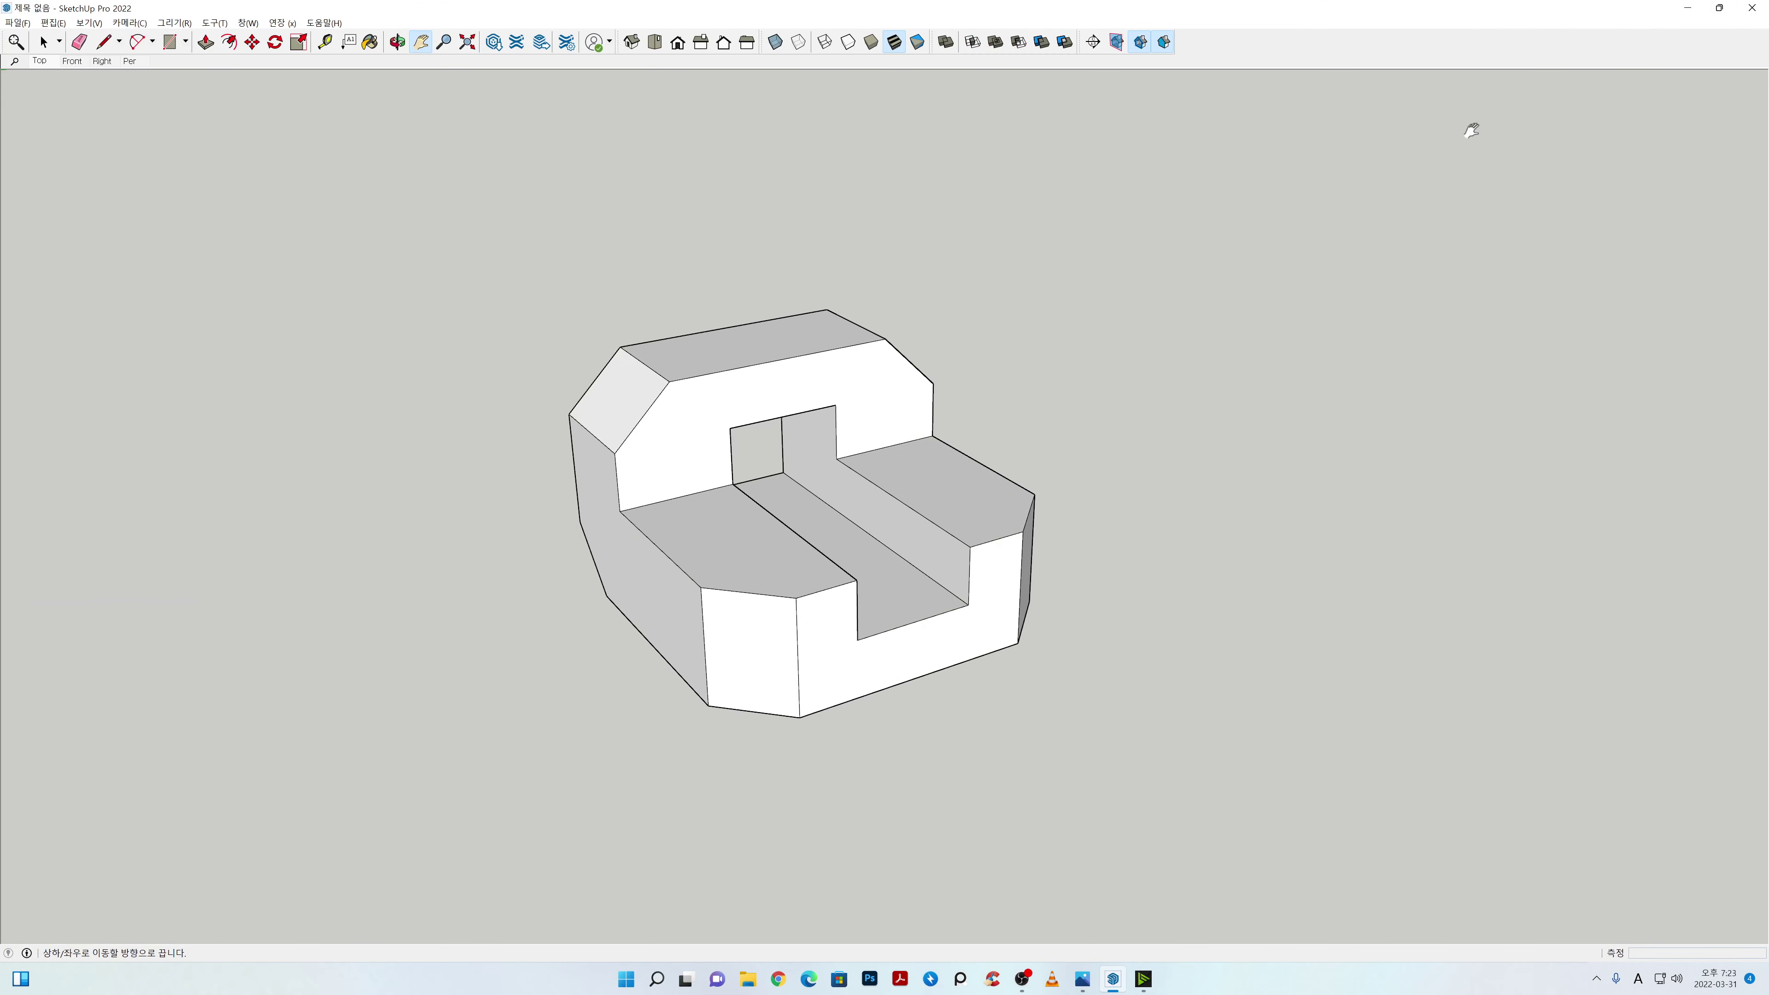
Step: Set the camera to the standard top view with parallel projection
click(654, 43)
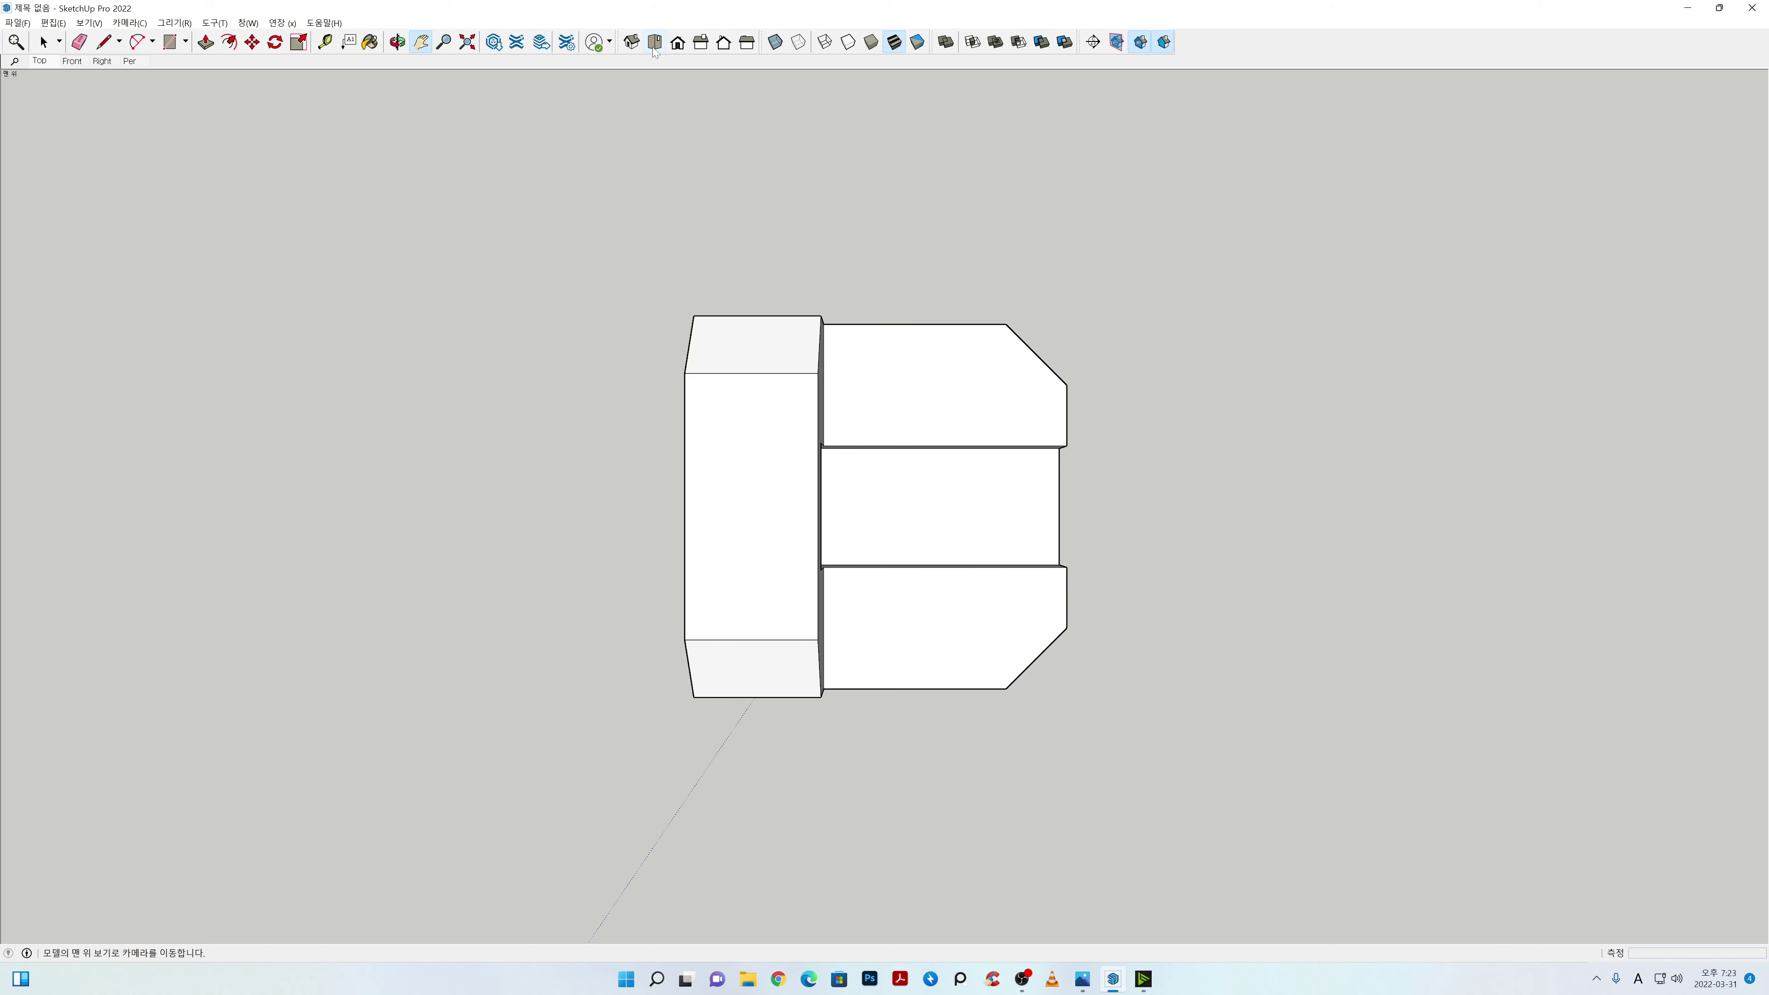
click(121, 23)
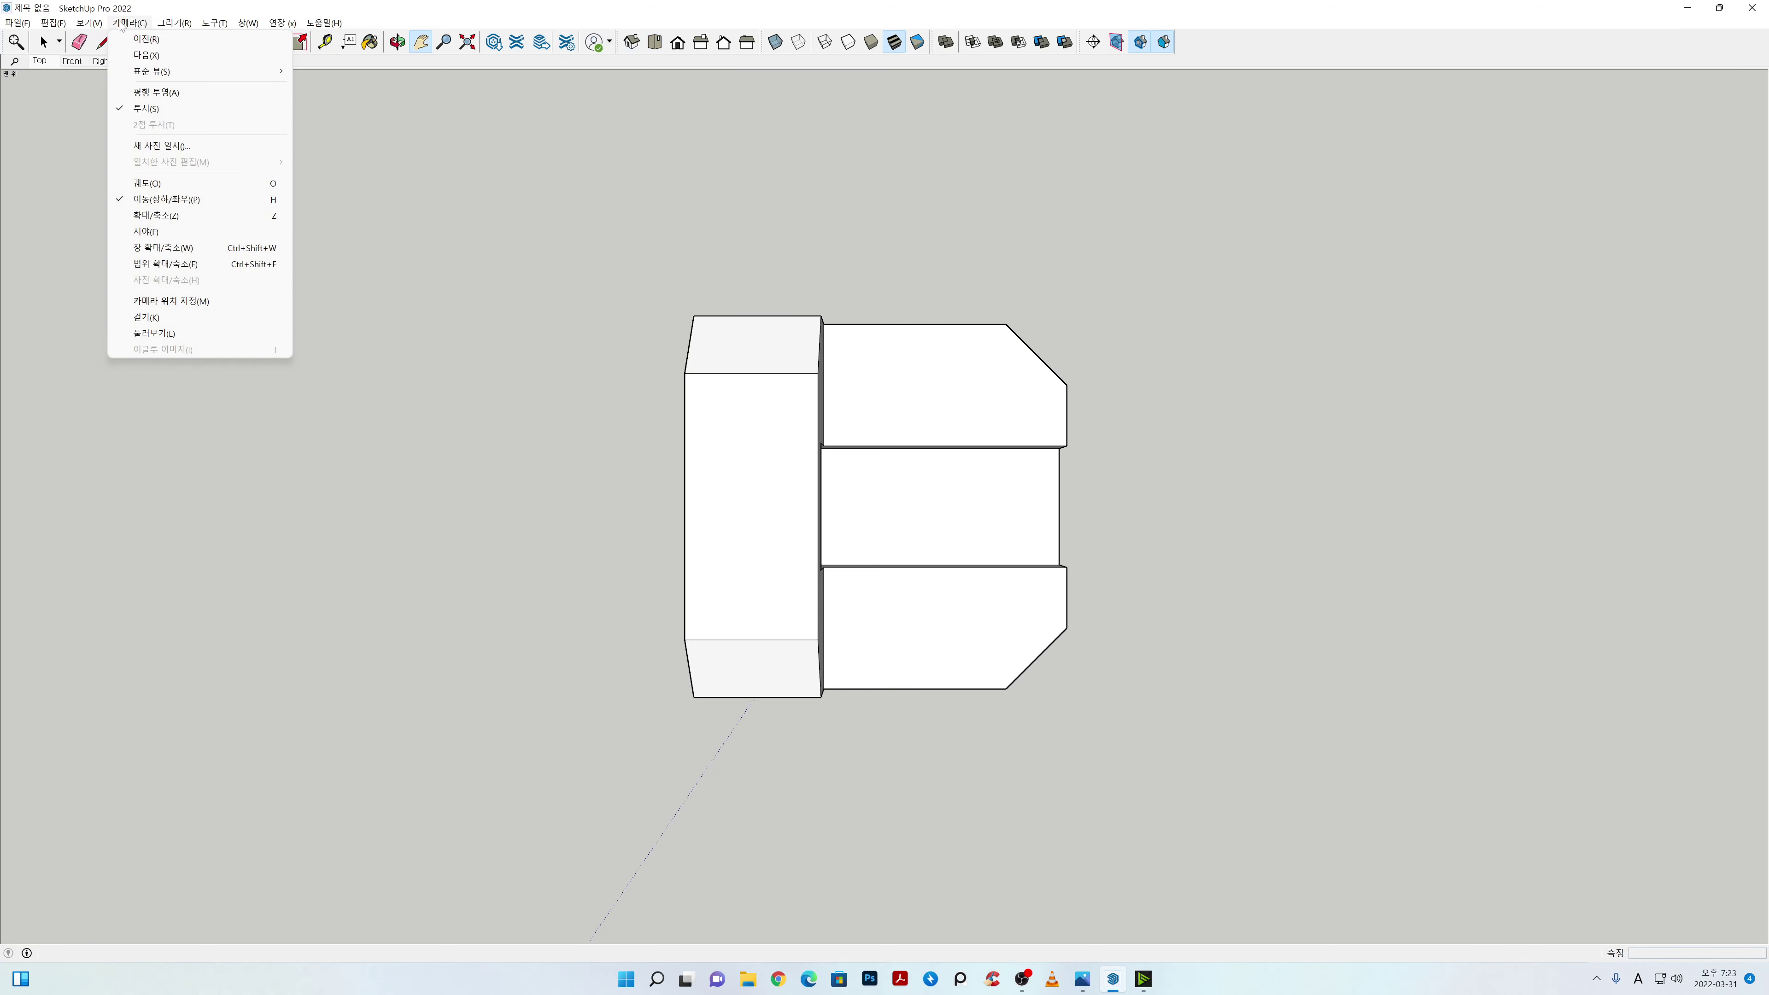
click(162, 92)
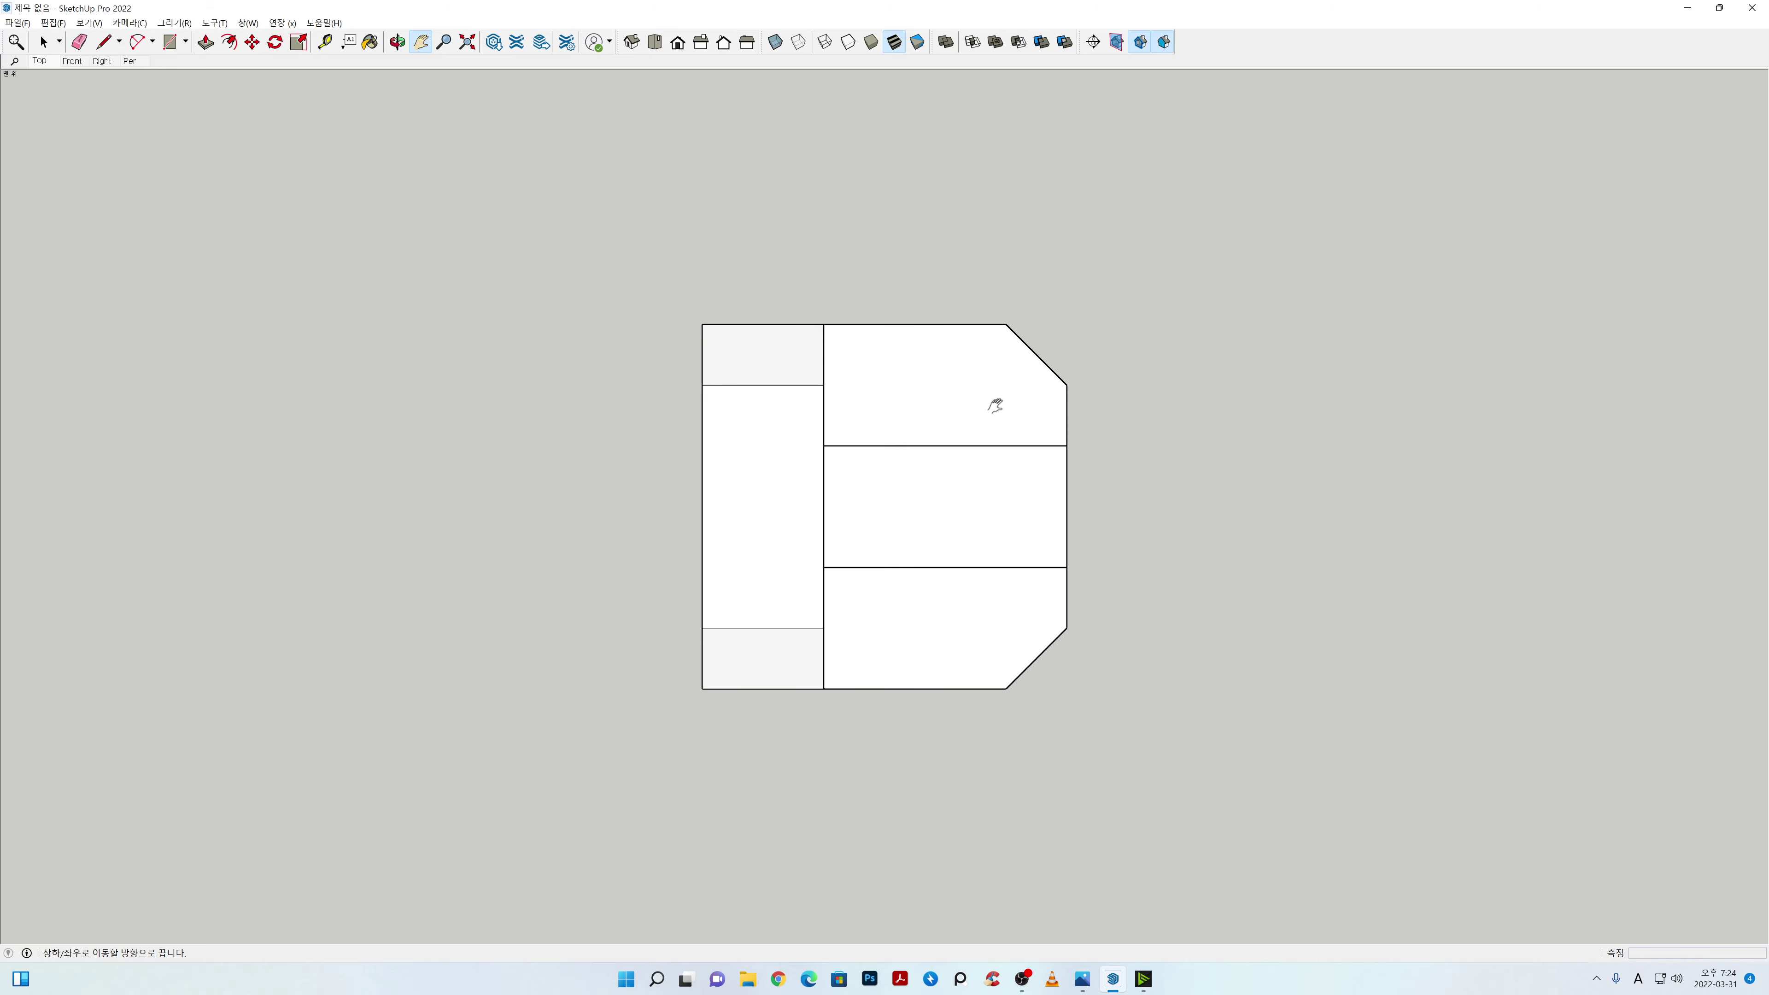
Step: Place the model beside the reference drawing, show its back edges dashed, and update the Top scene with the change saved as a new style
key(super+Right)
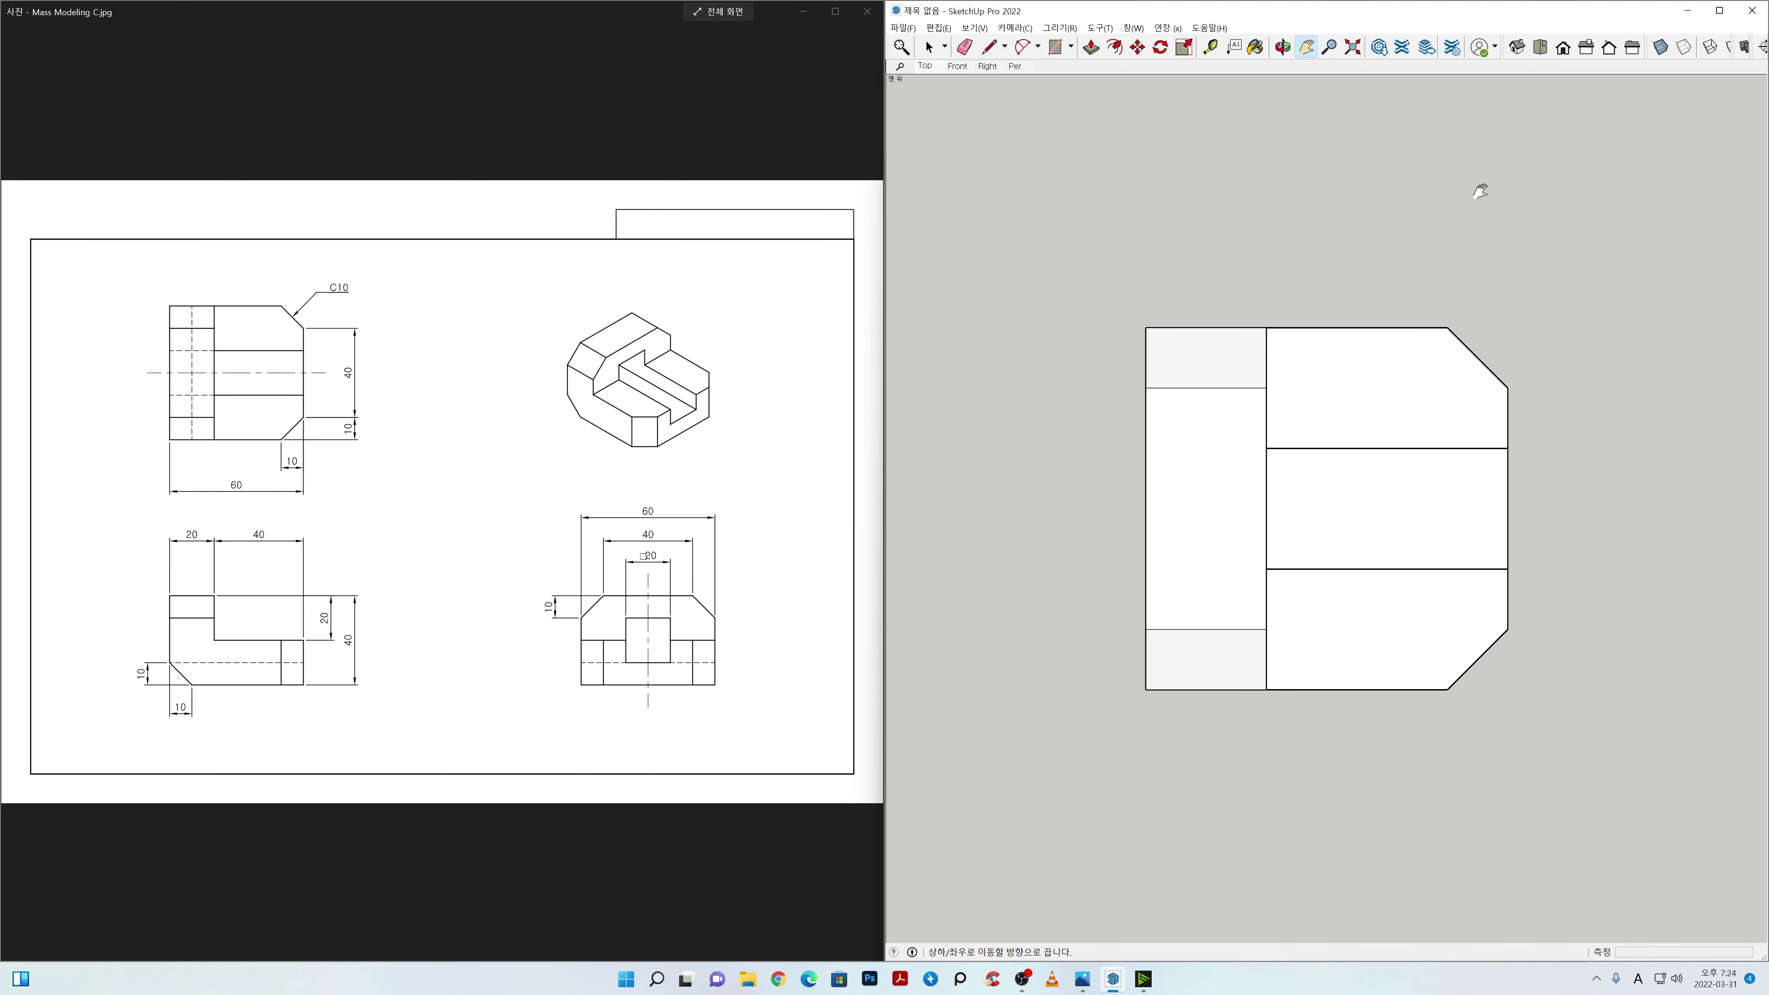
click(1686, 50)
right_click(935, 68)
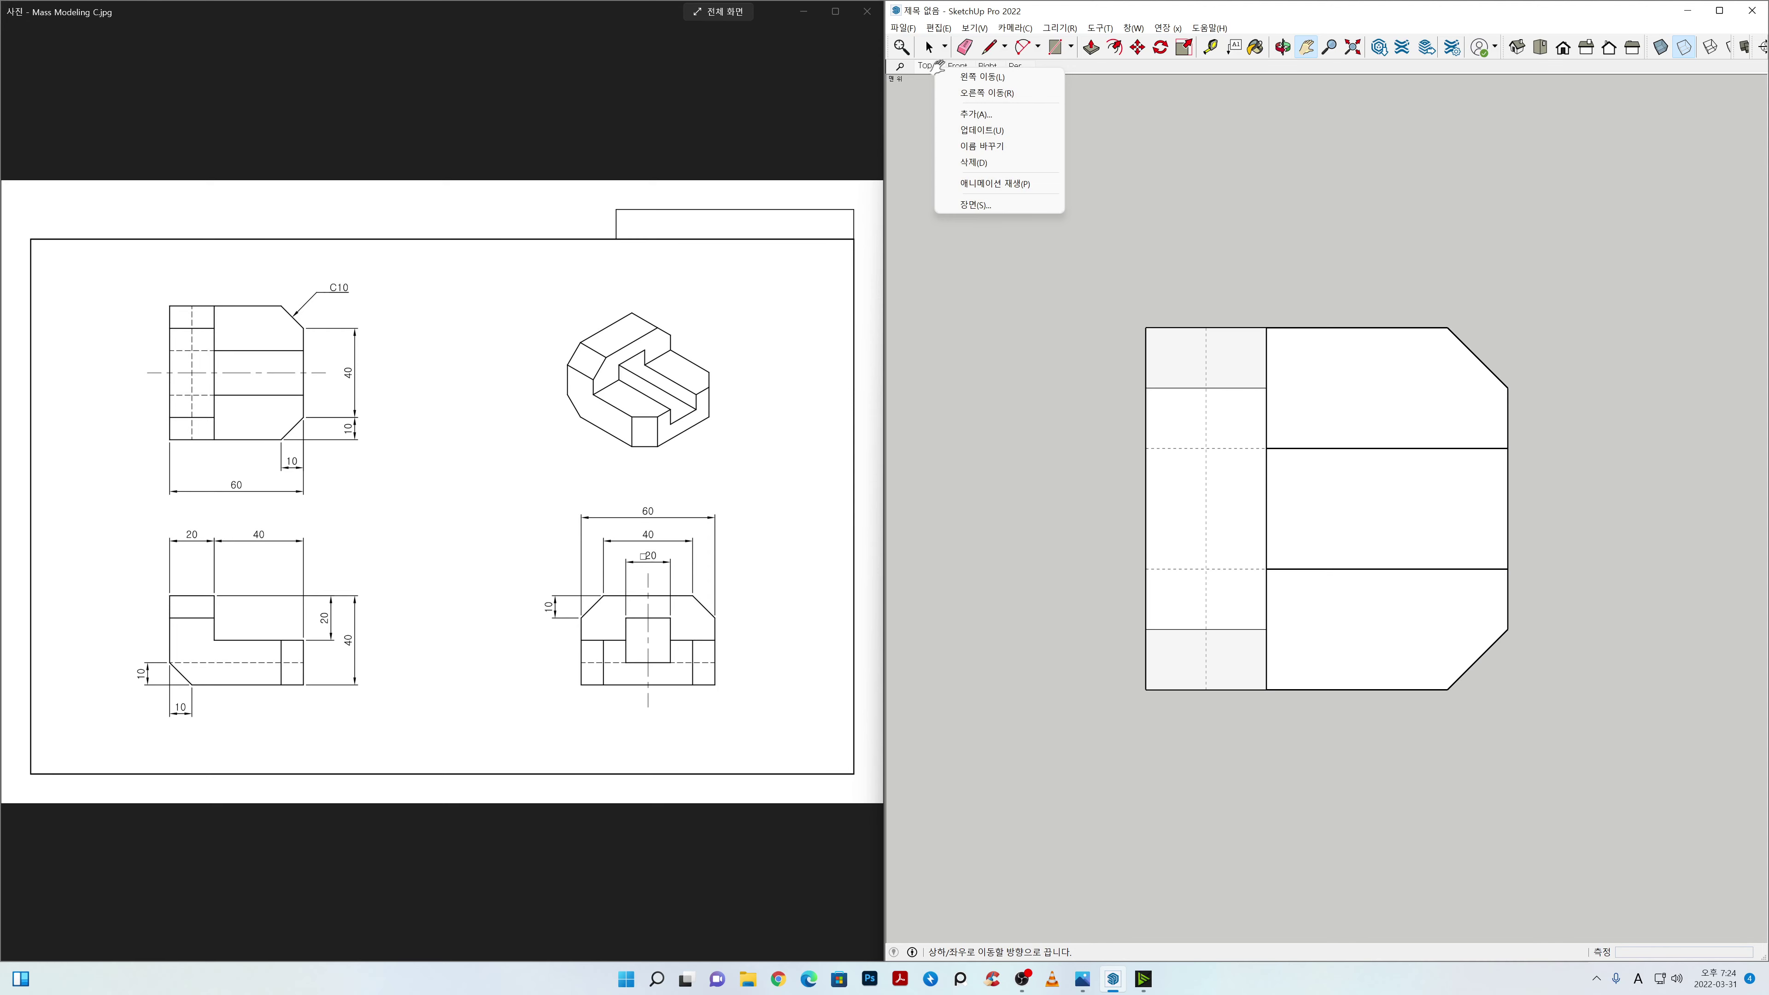
click(1034, 132)
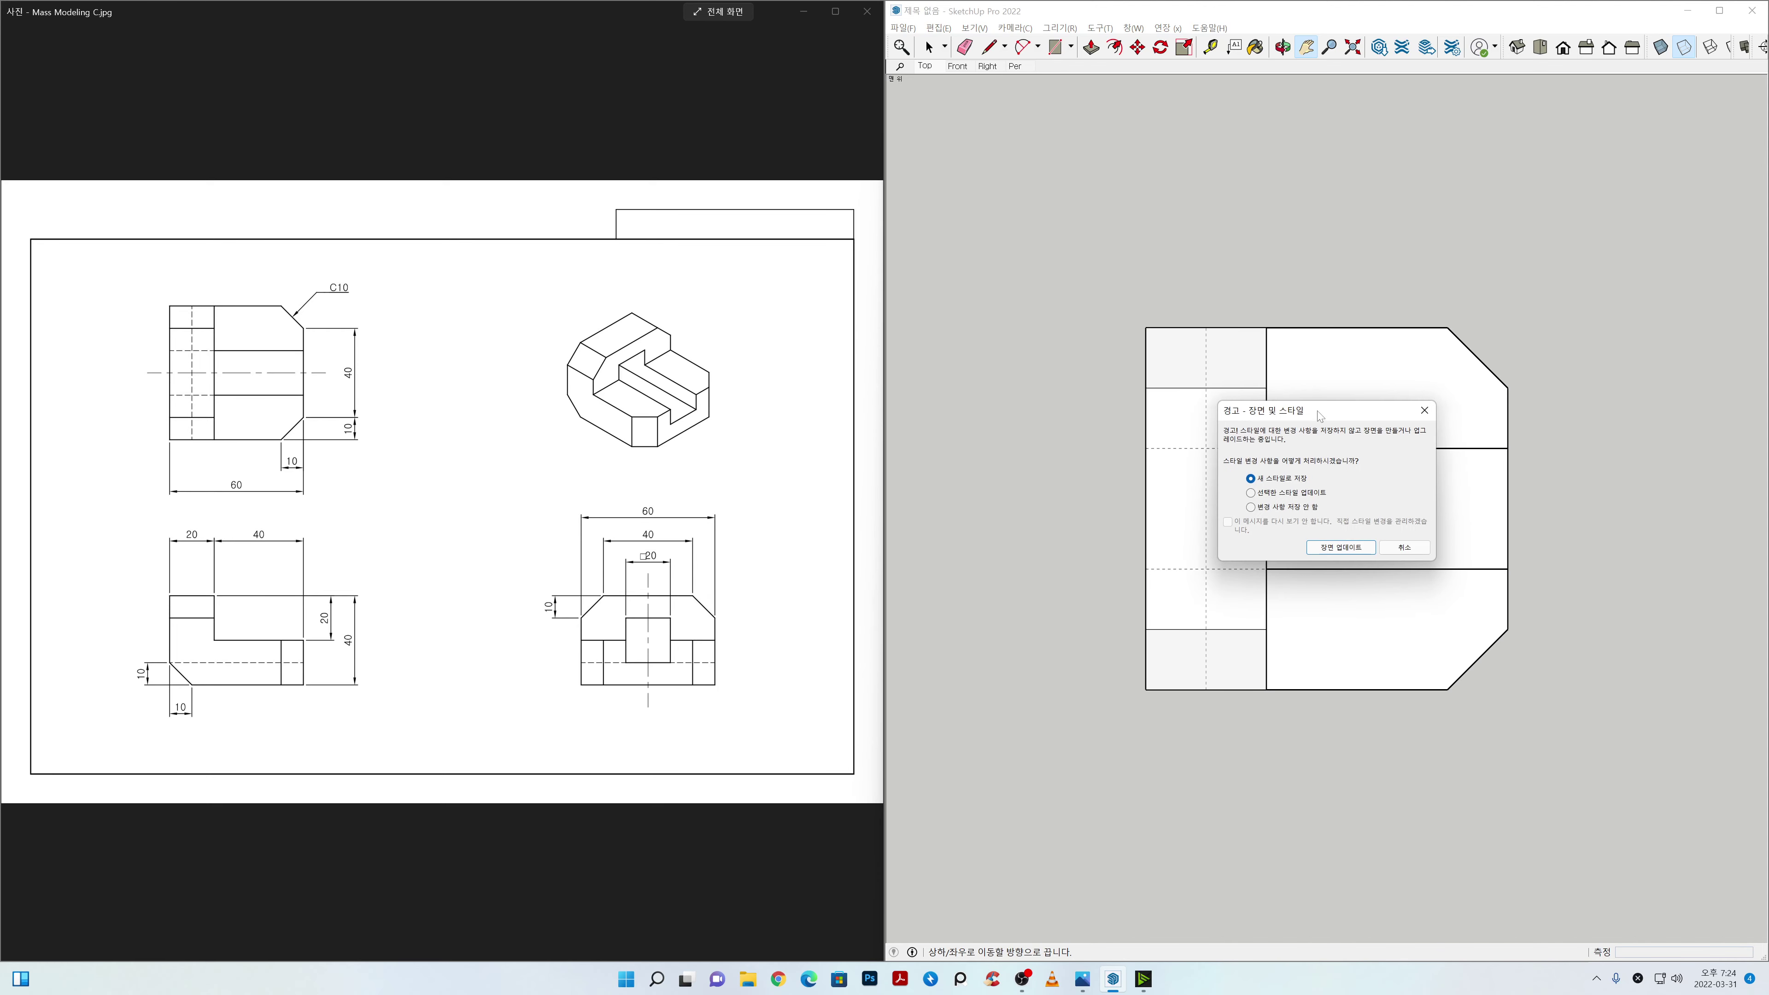
drag(1321, 410, 1037, 413)
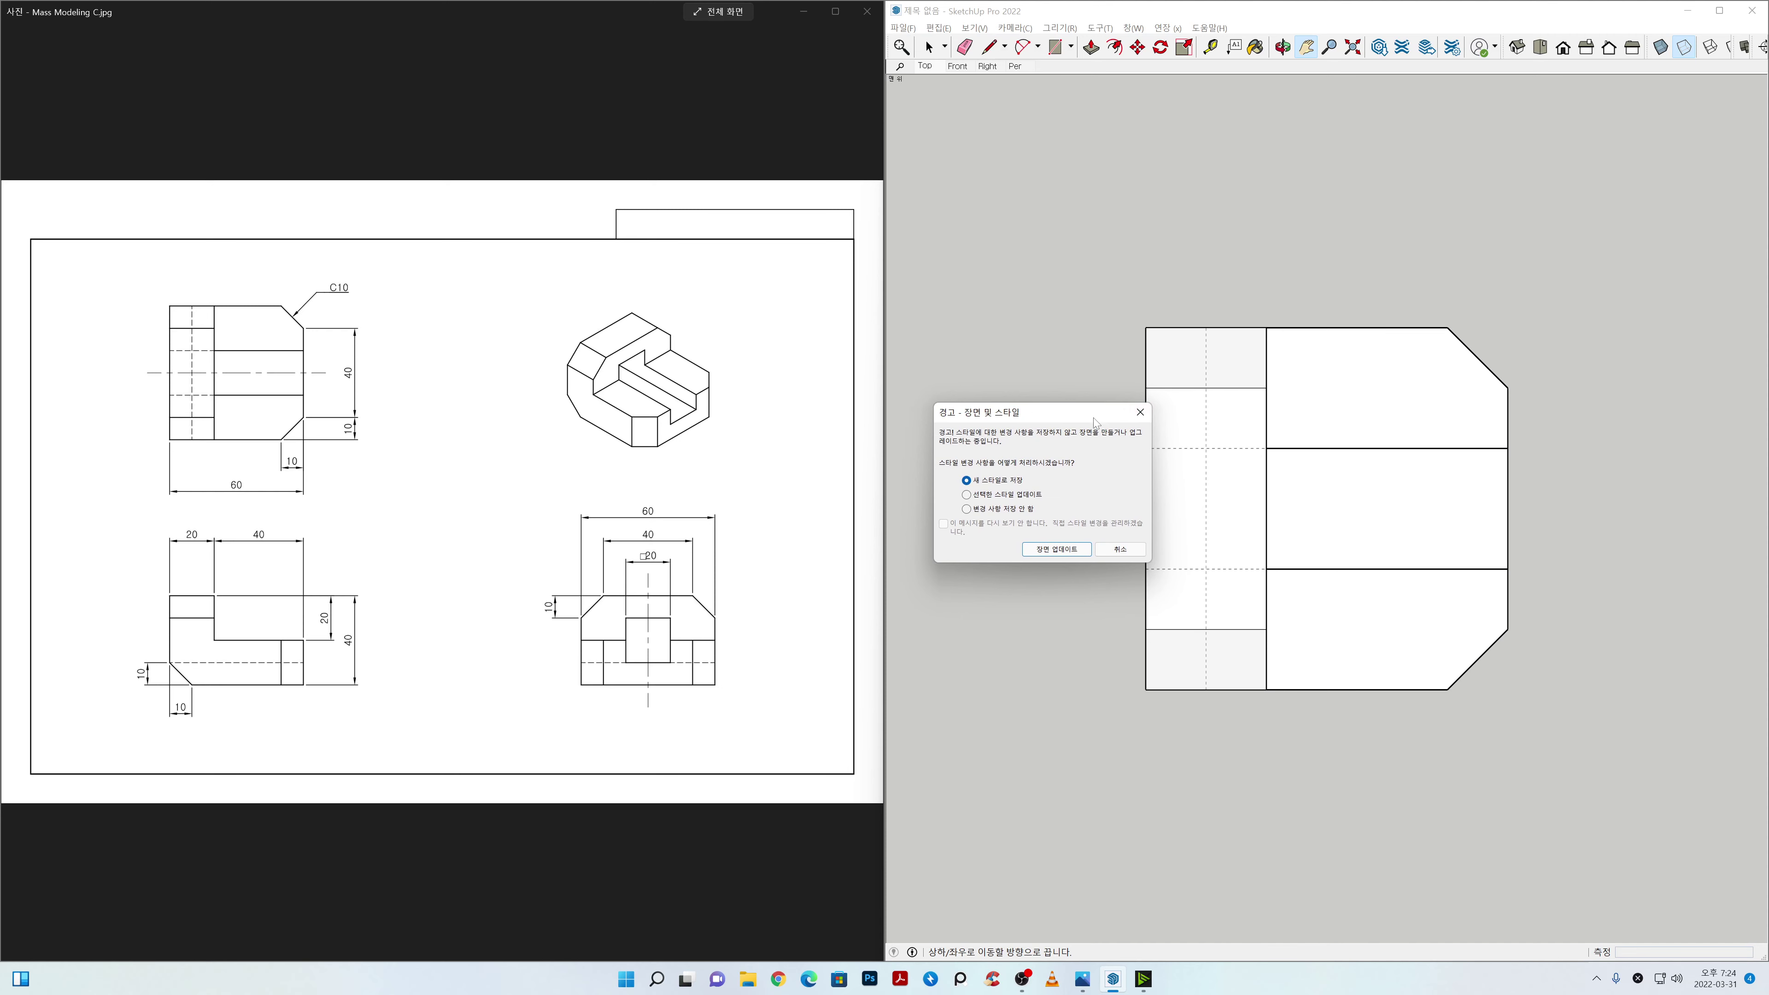
drag(1093, 417, 1042, 409)
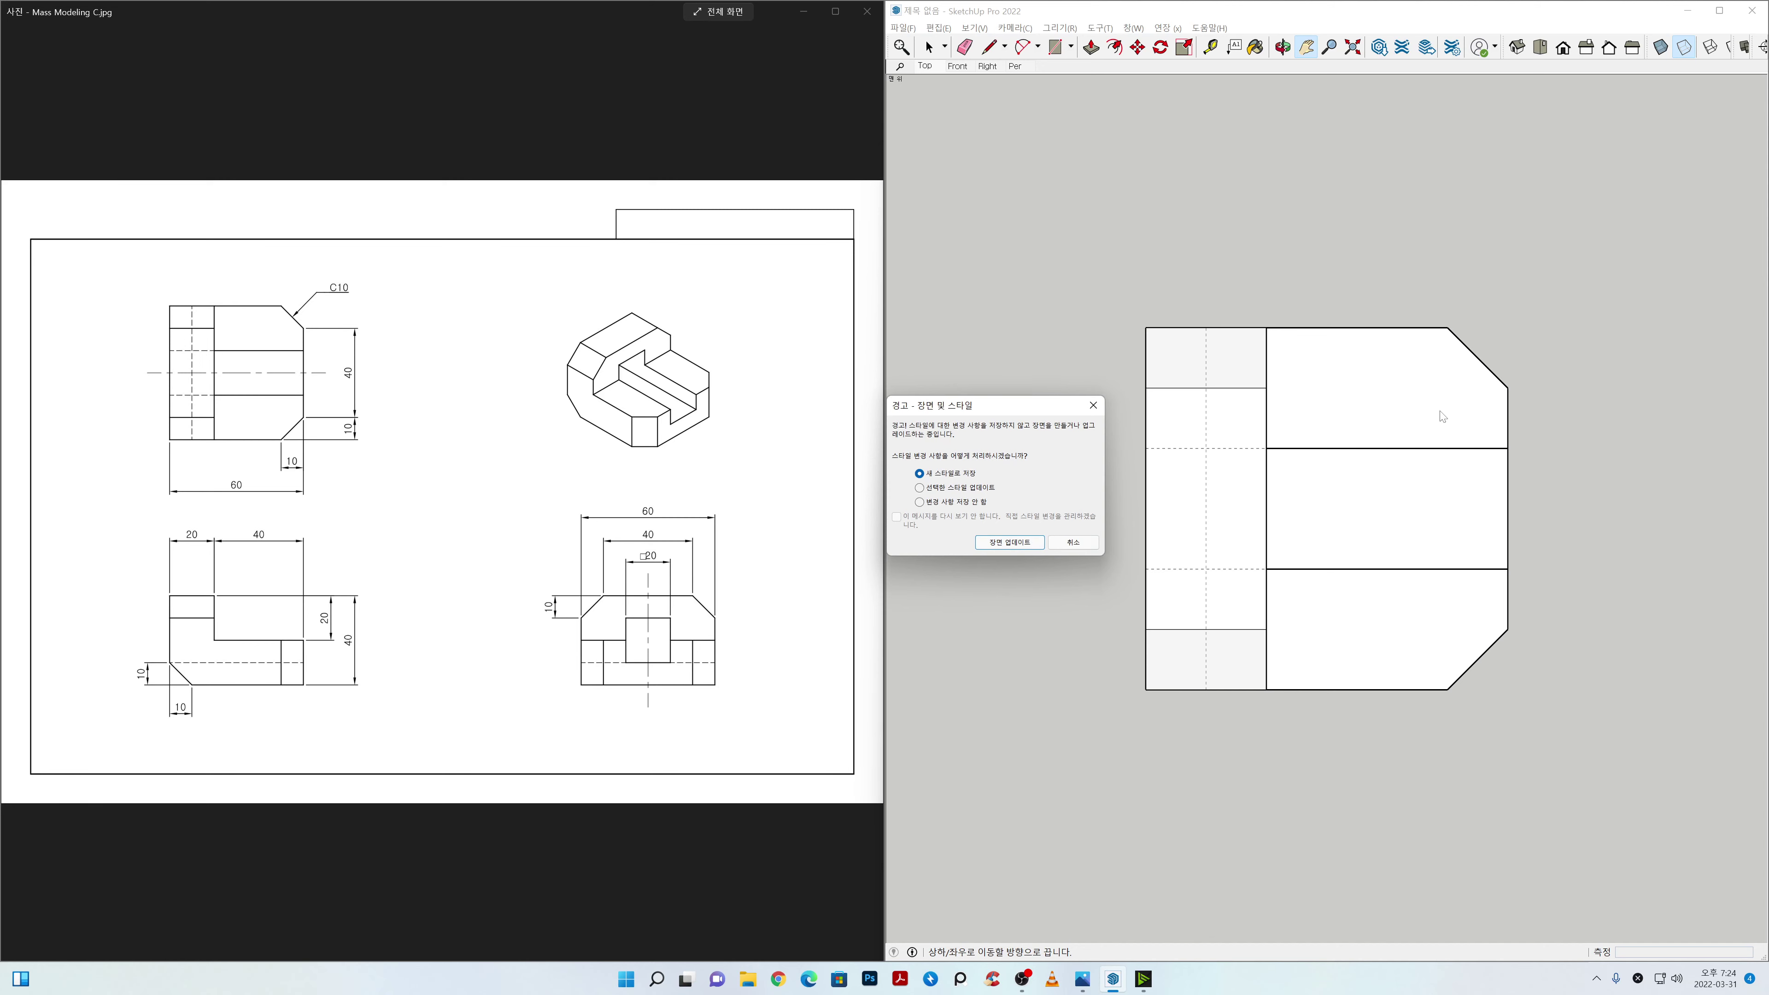
click(1004, 542)
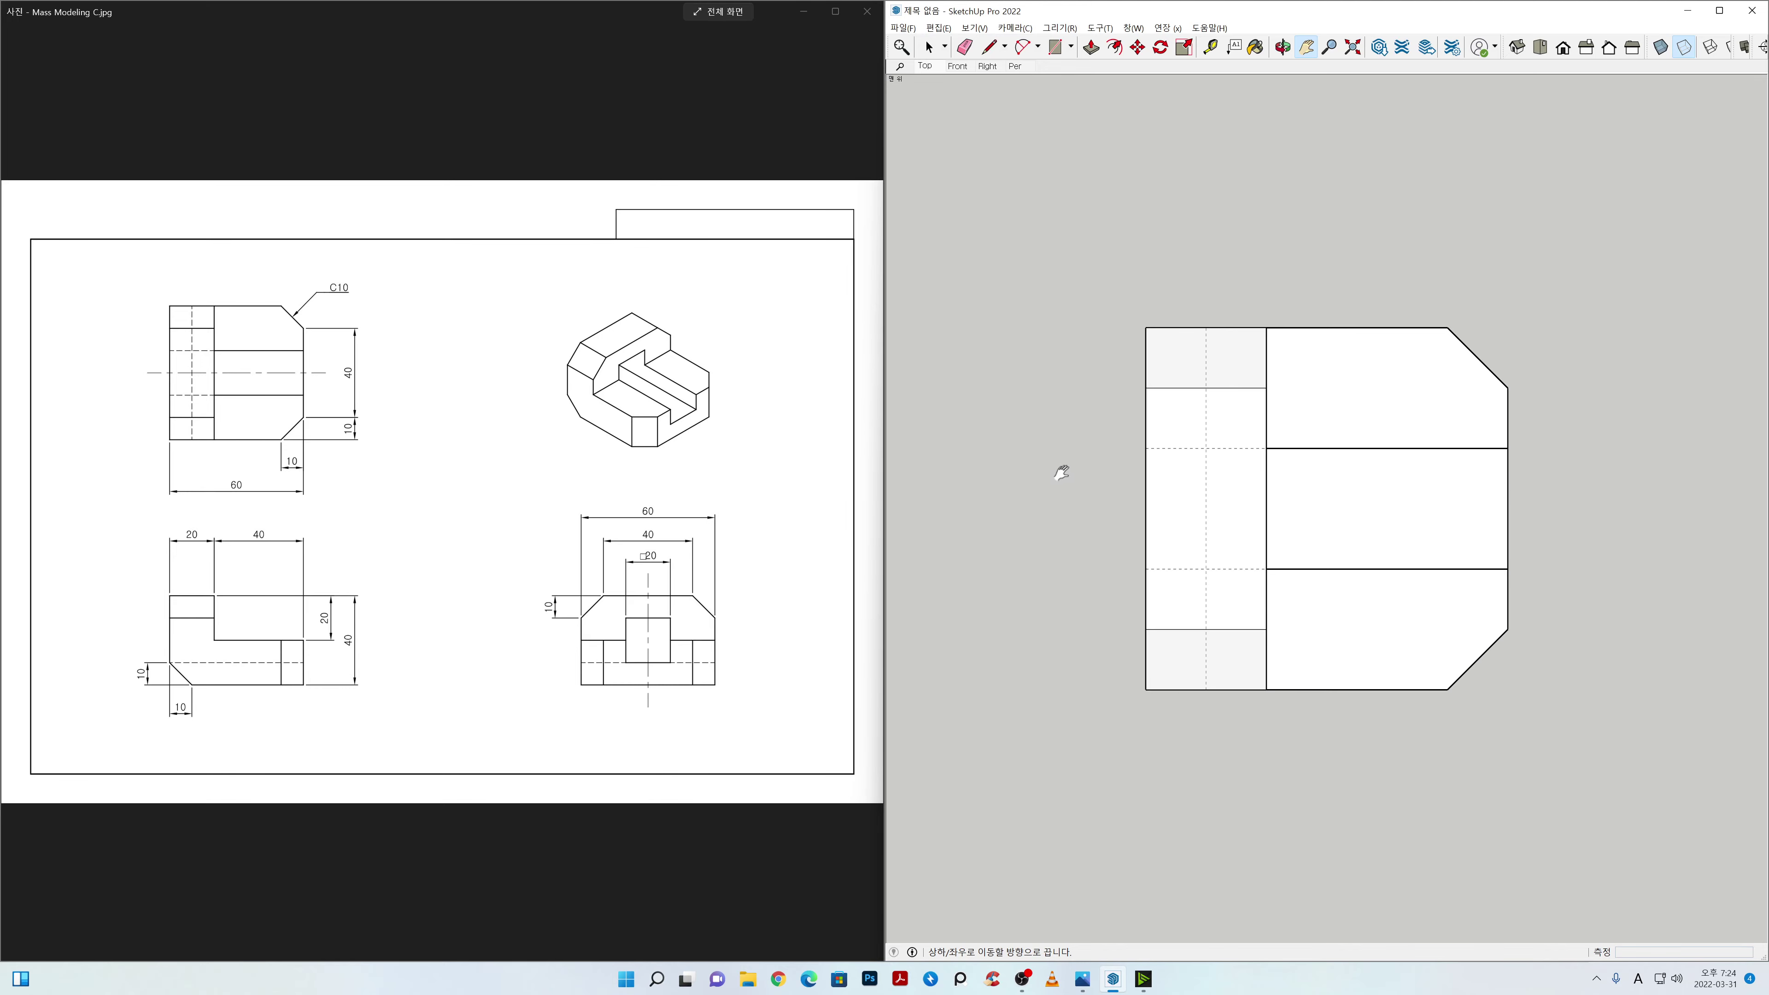
Step: Activate the Front scene and set its camera to the standard front view with parallel projection
click(965, 68)
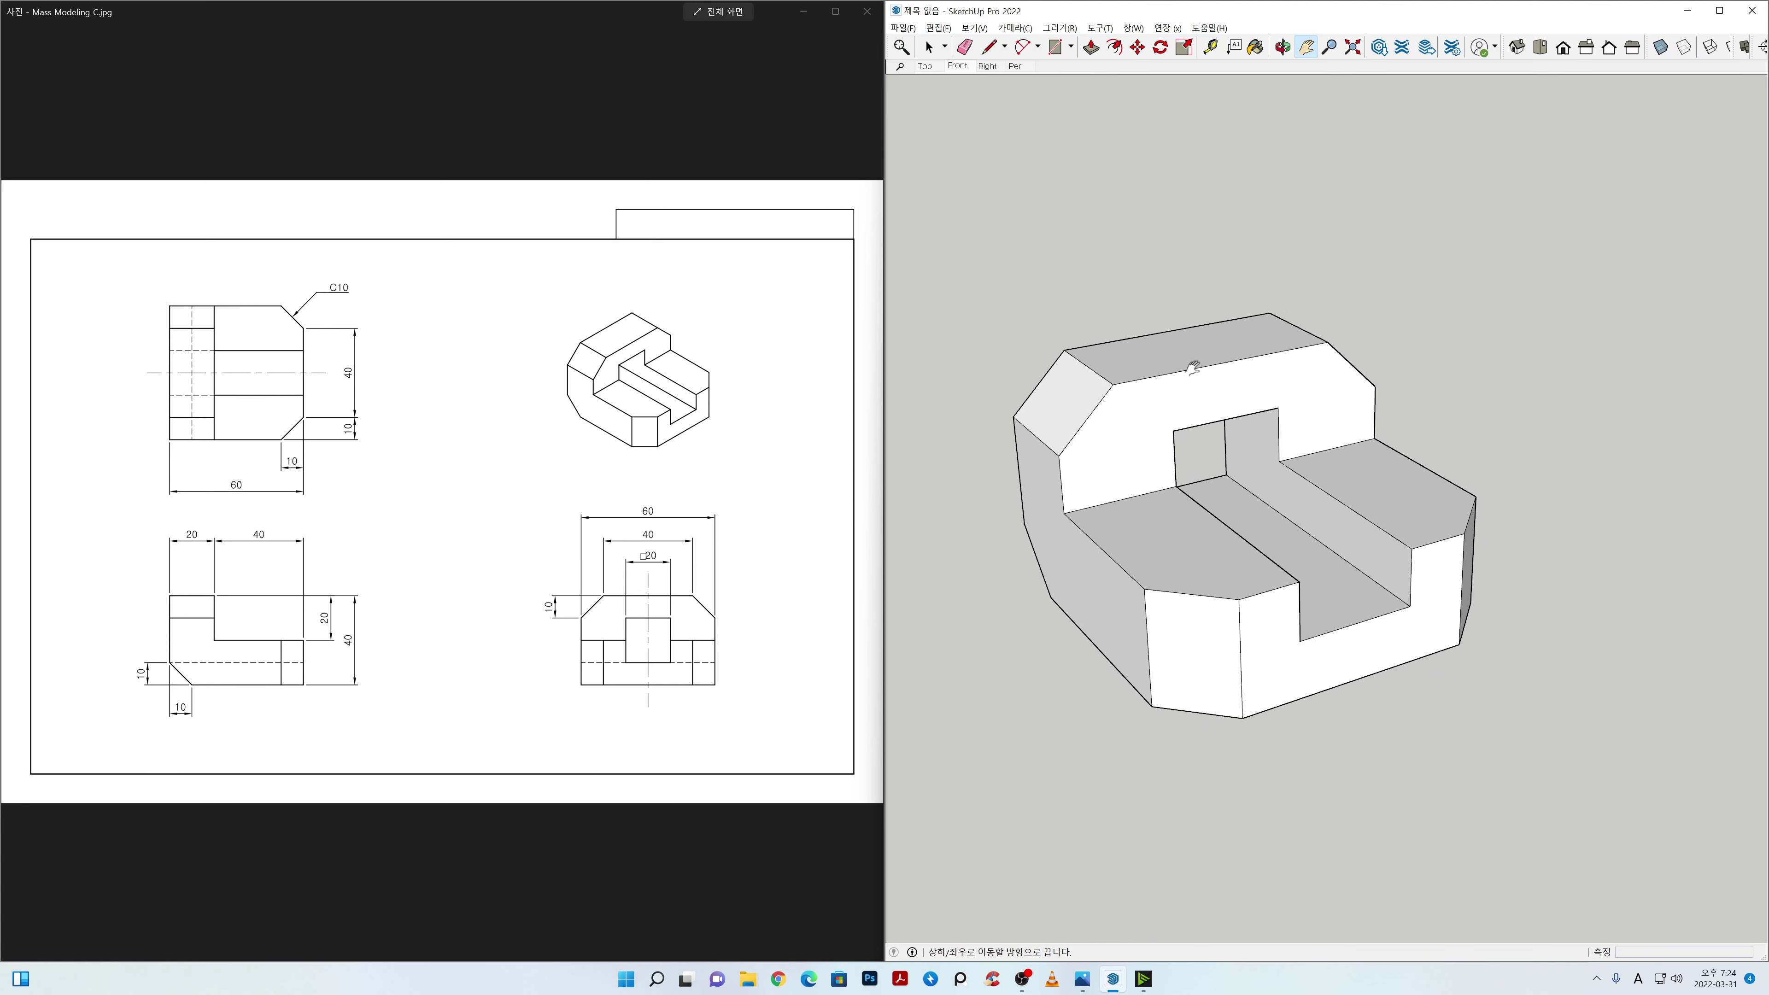
click(1564, 49)
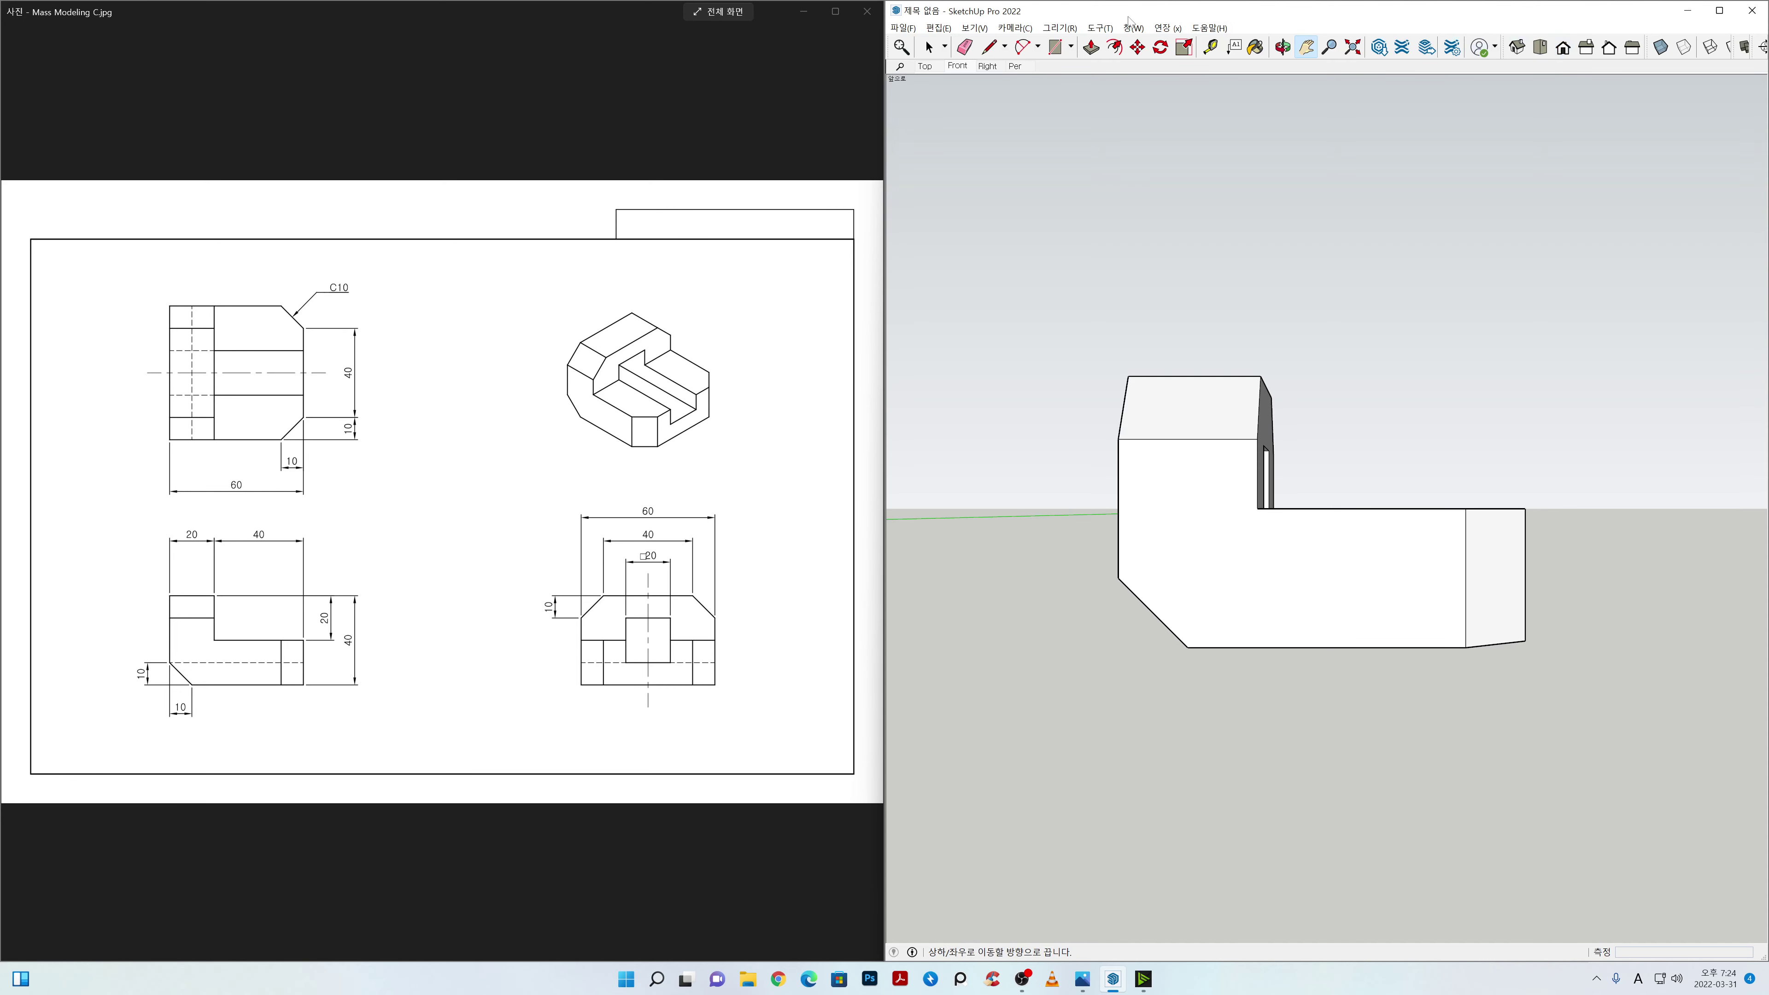
click(1014, 28)
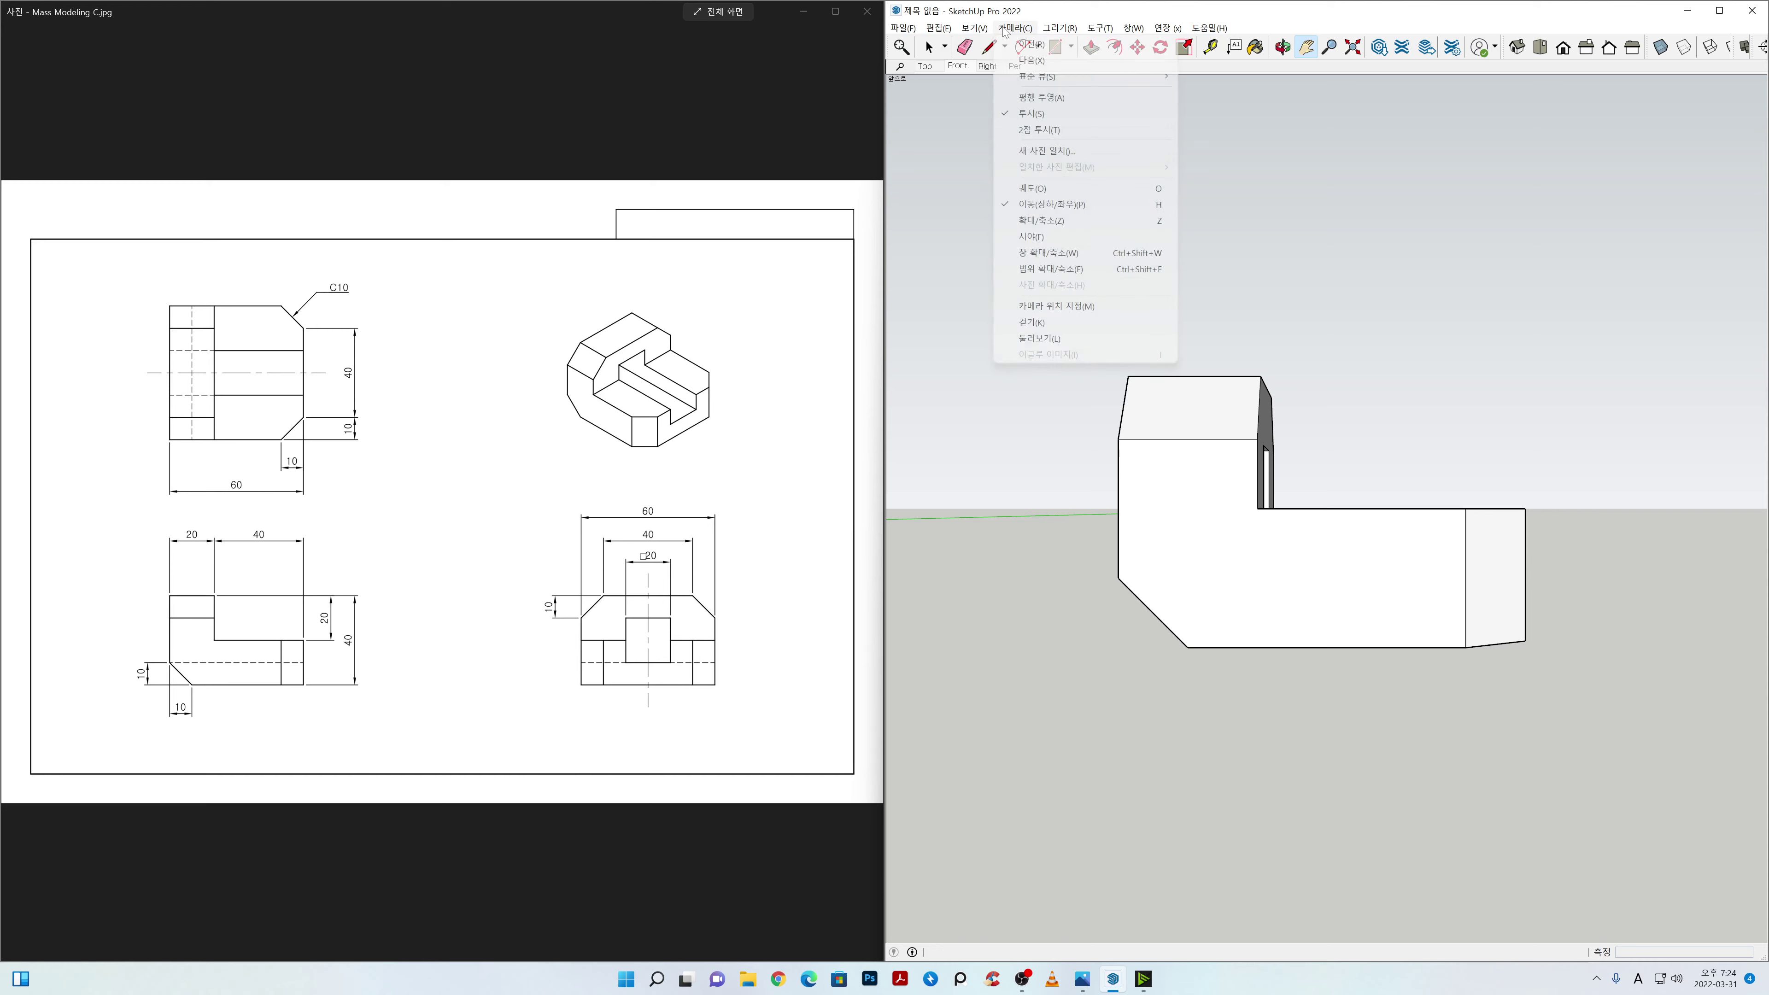
click(1036, 98)
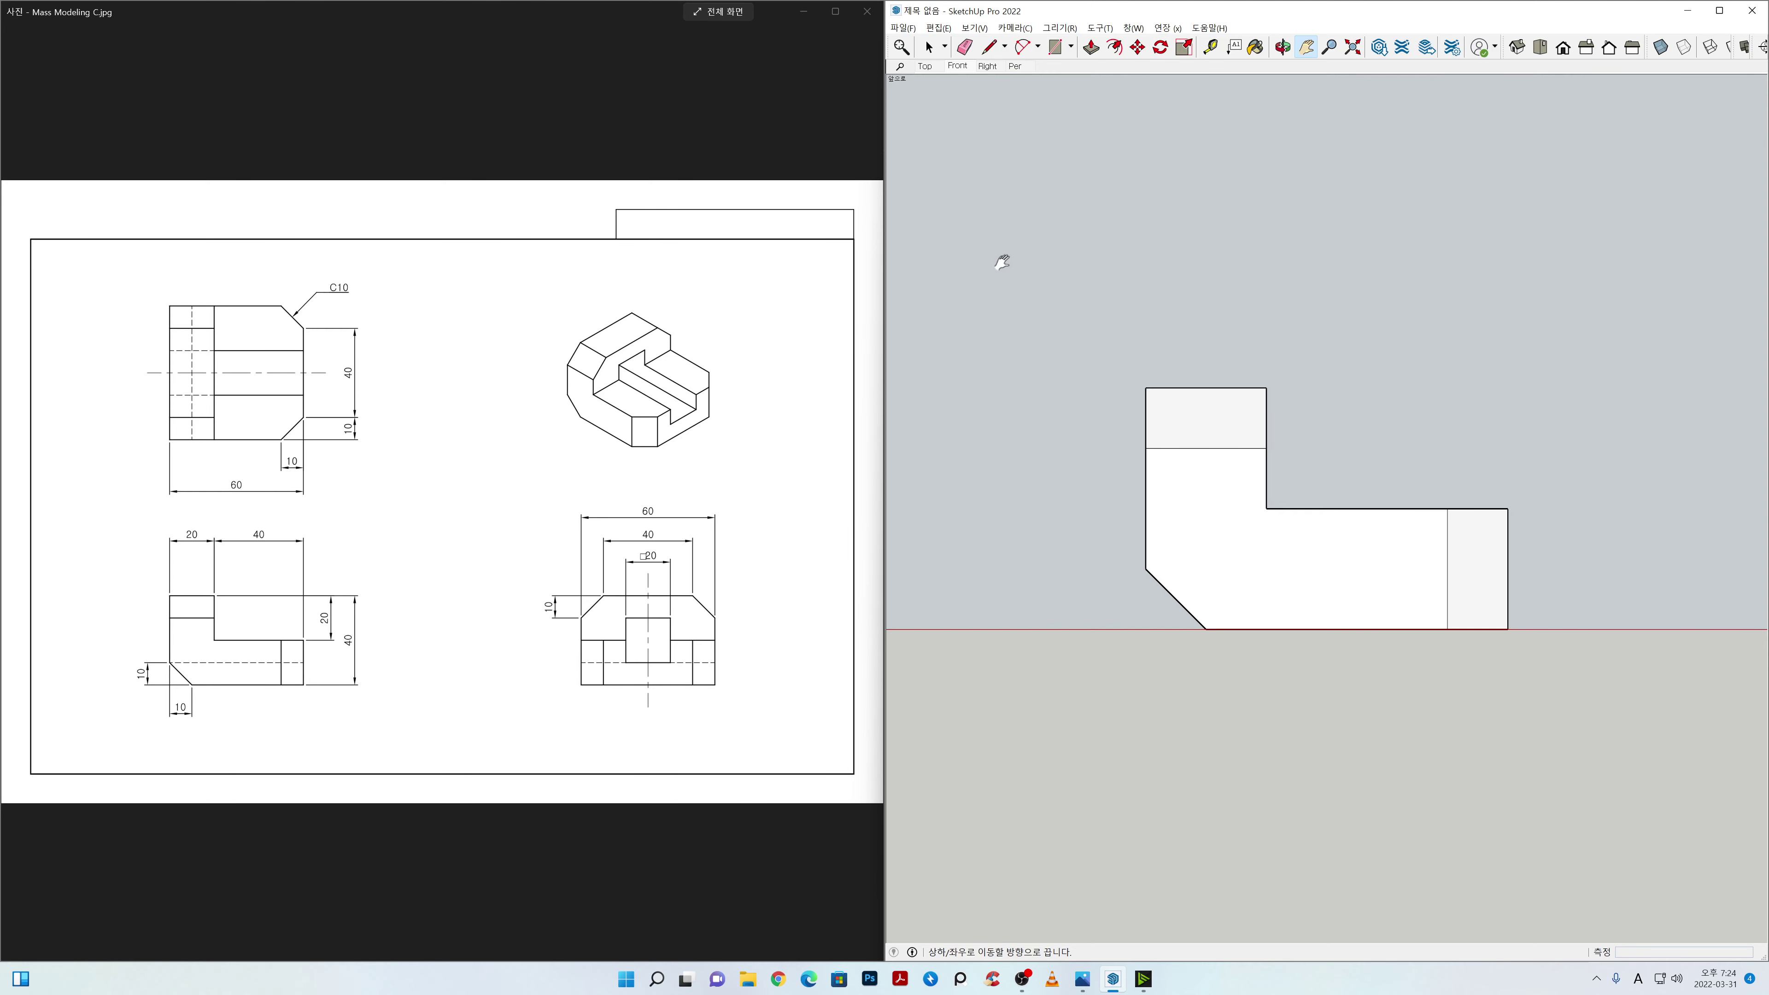
Step: Show the back edges as dashed lines and update the Front scene, saving the change as a new style
click(1686, 49)
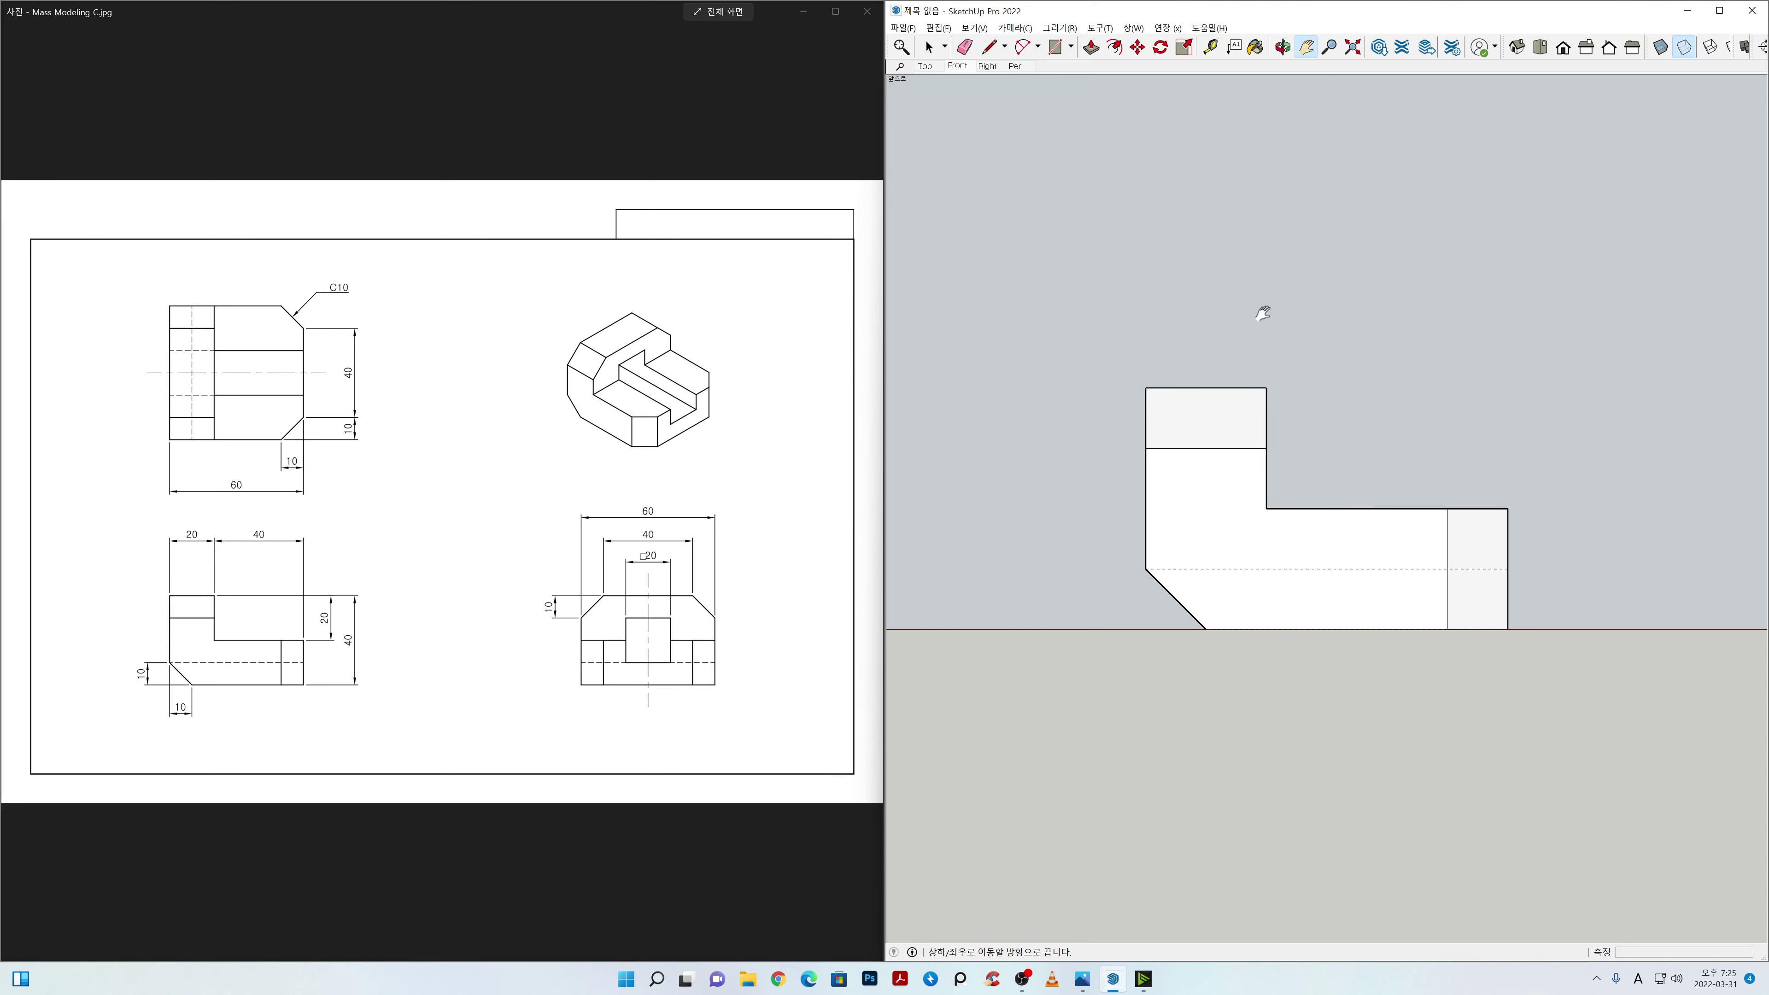
right_click(955, 67)
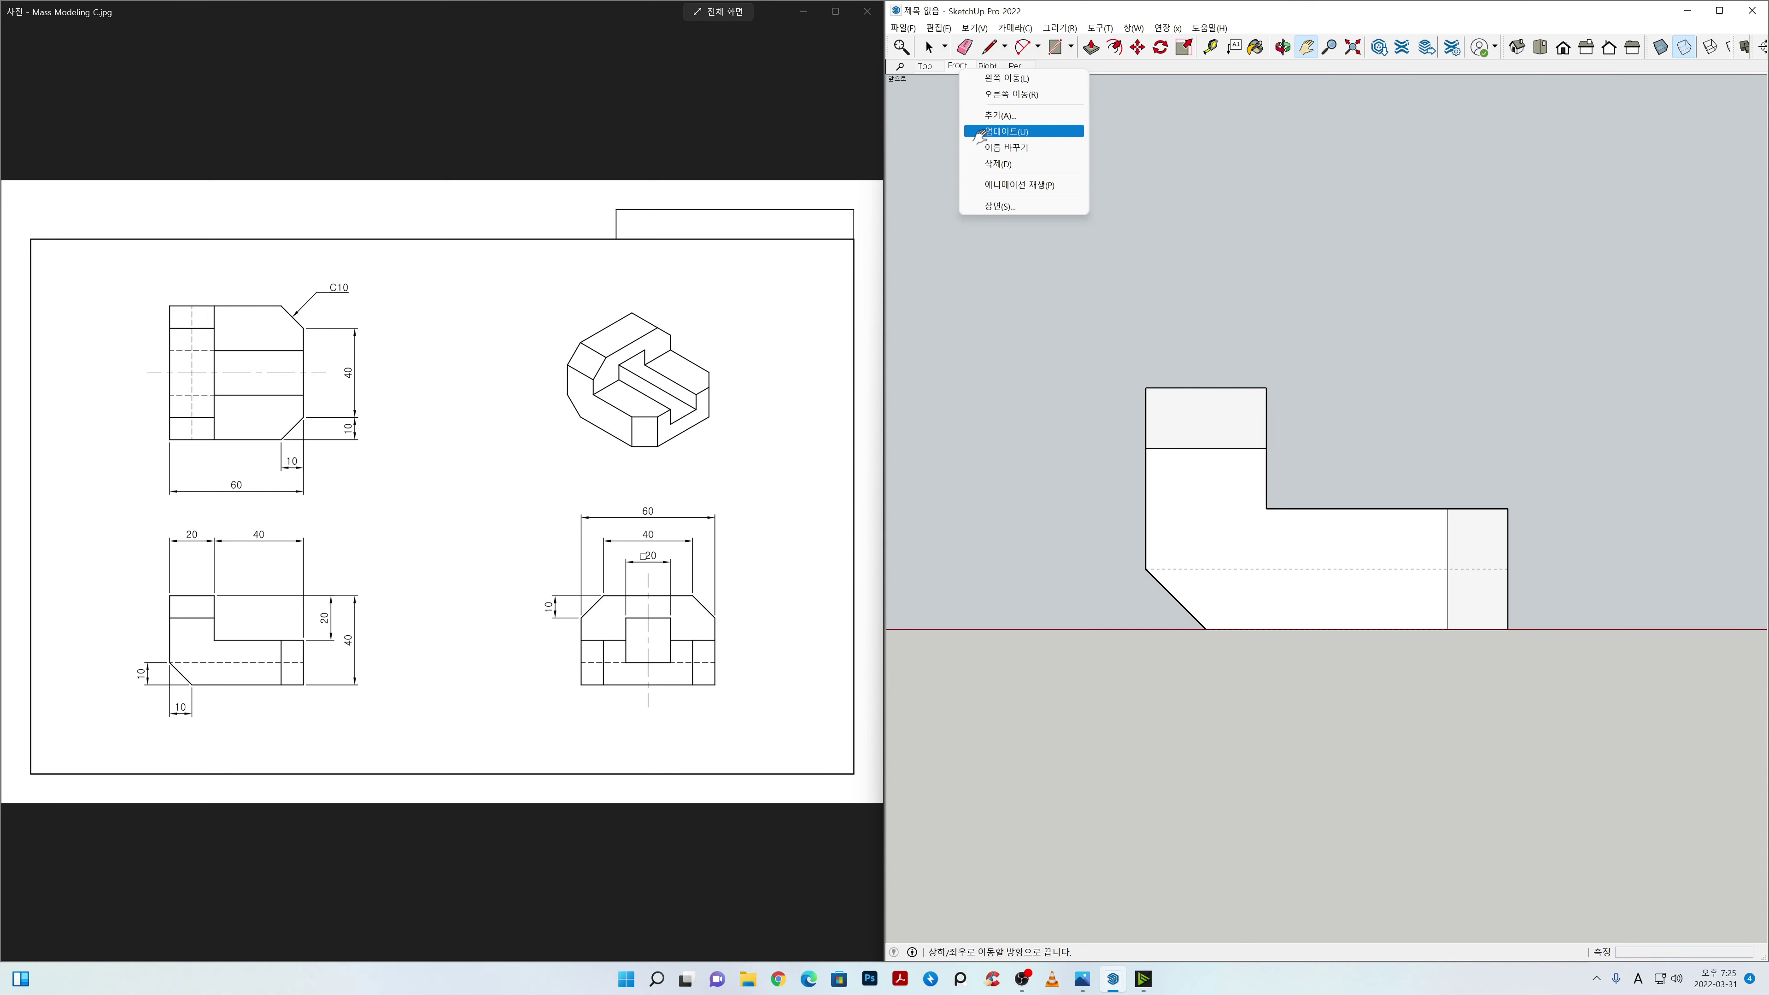
click(1012, 131)
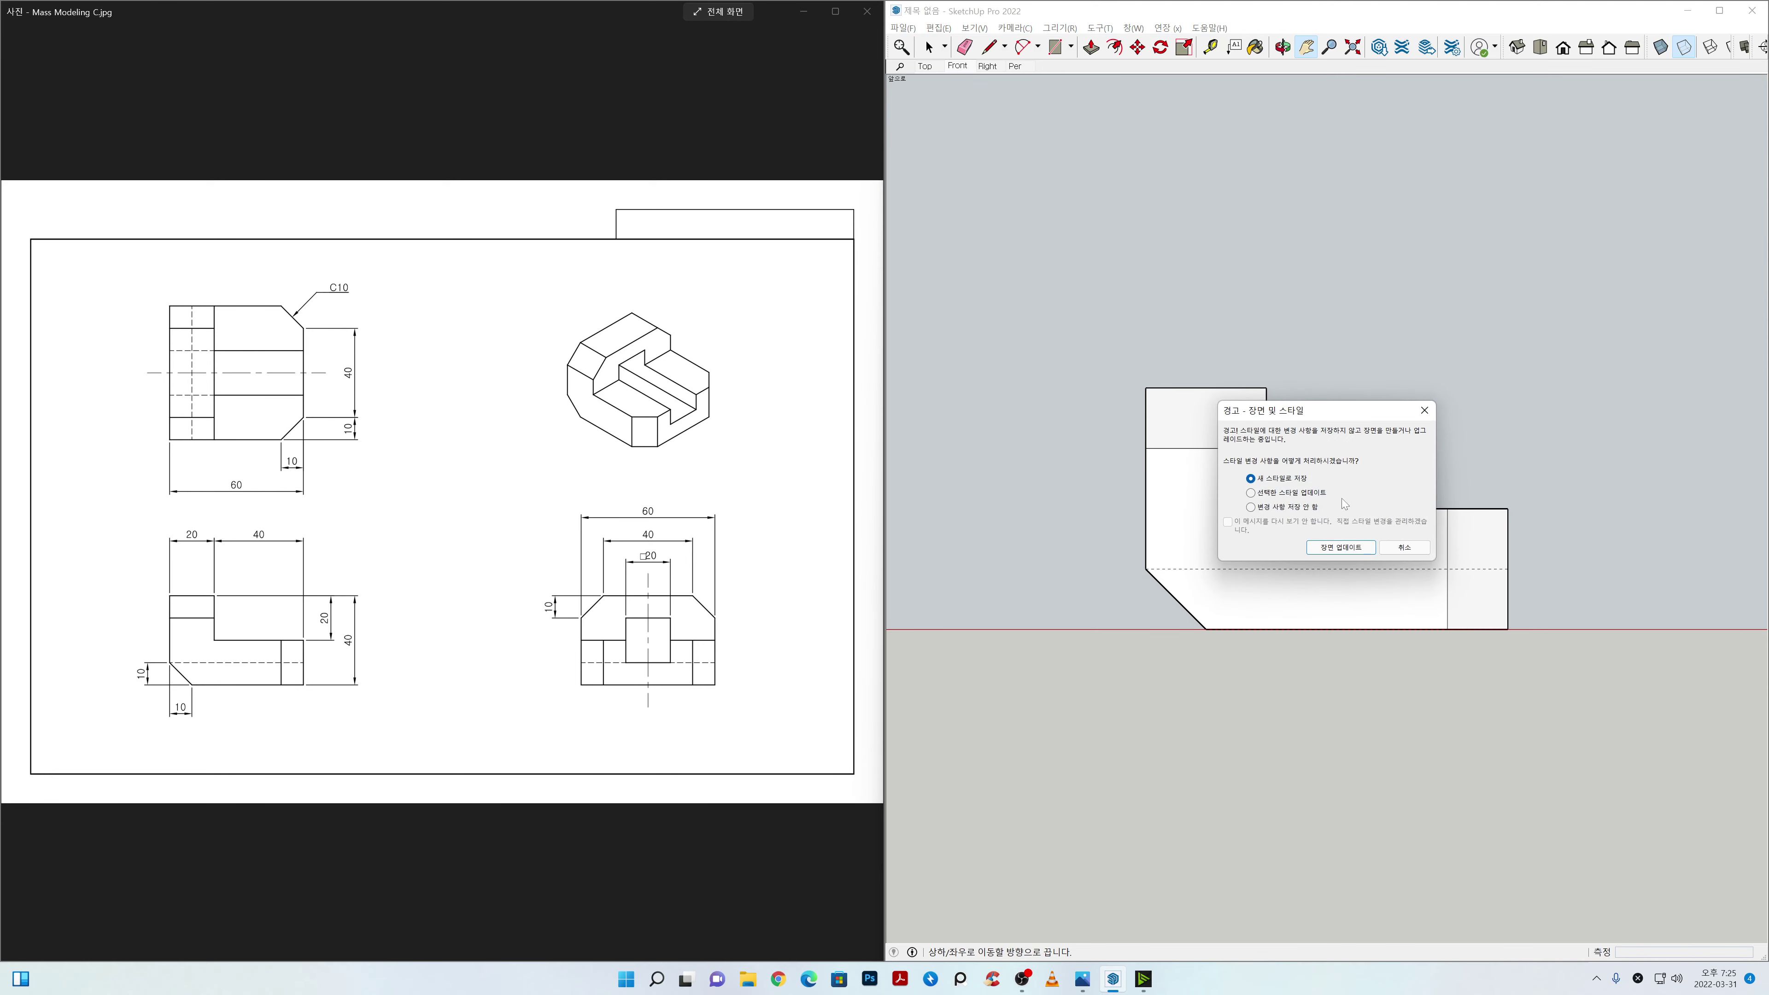
click(1341, 546)
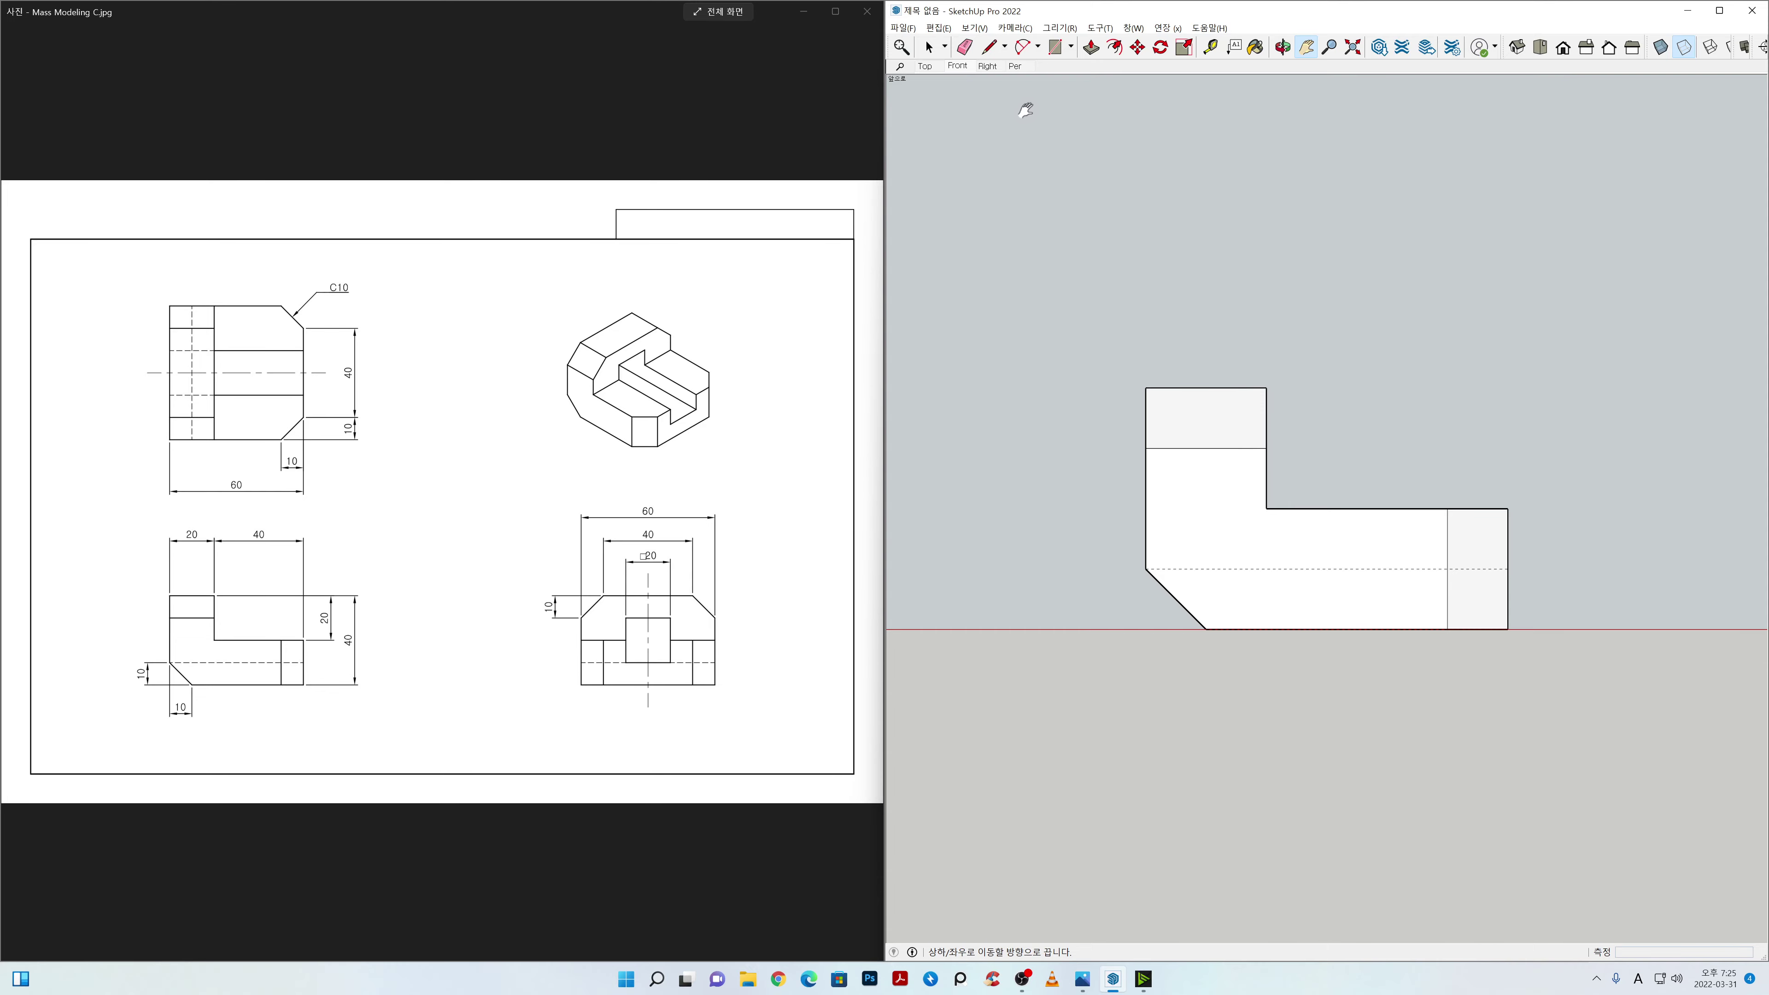
Step: Activate the Right scene and set its camera to the standard right view with parallel projection
click(1014, 67)
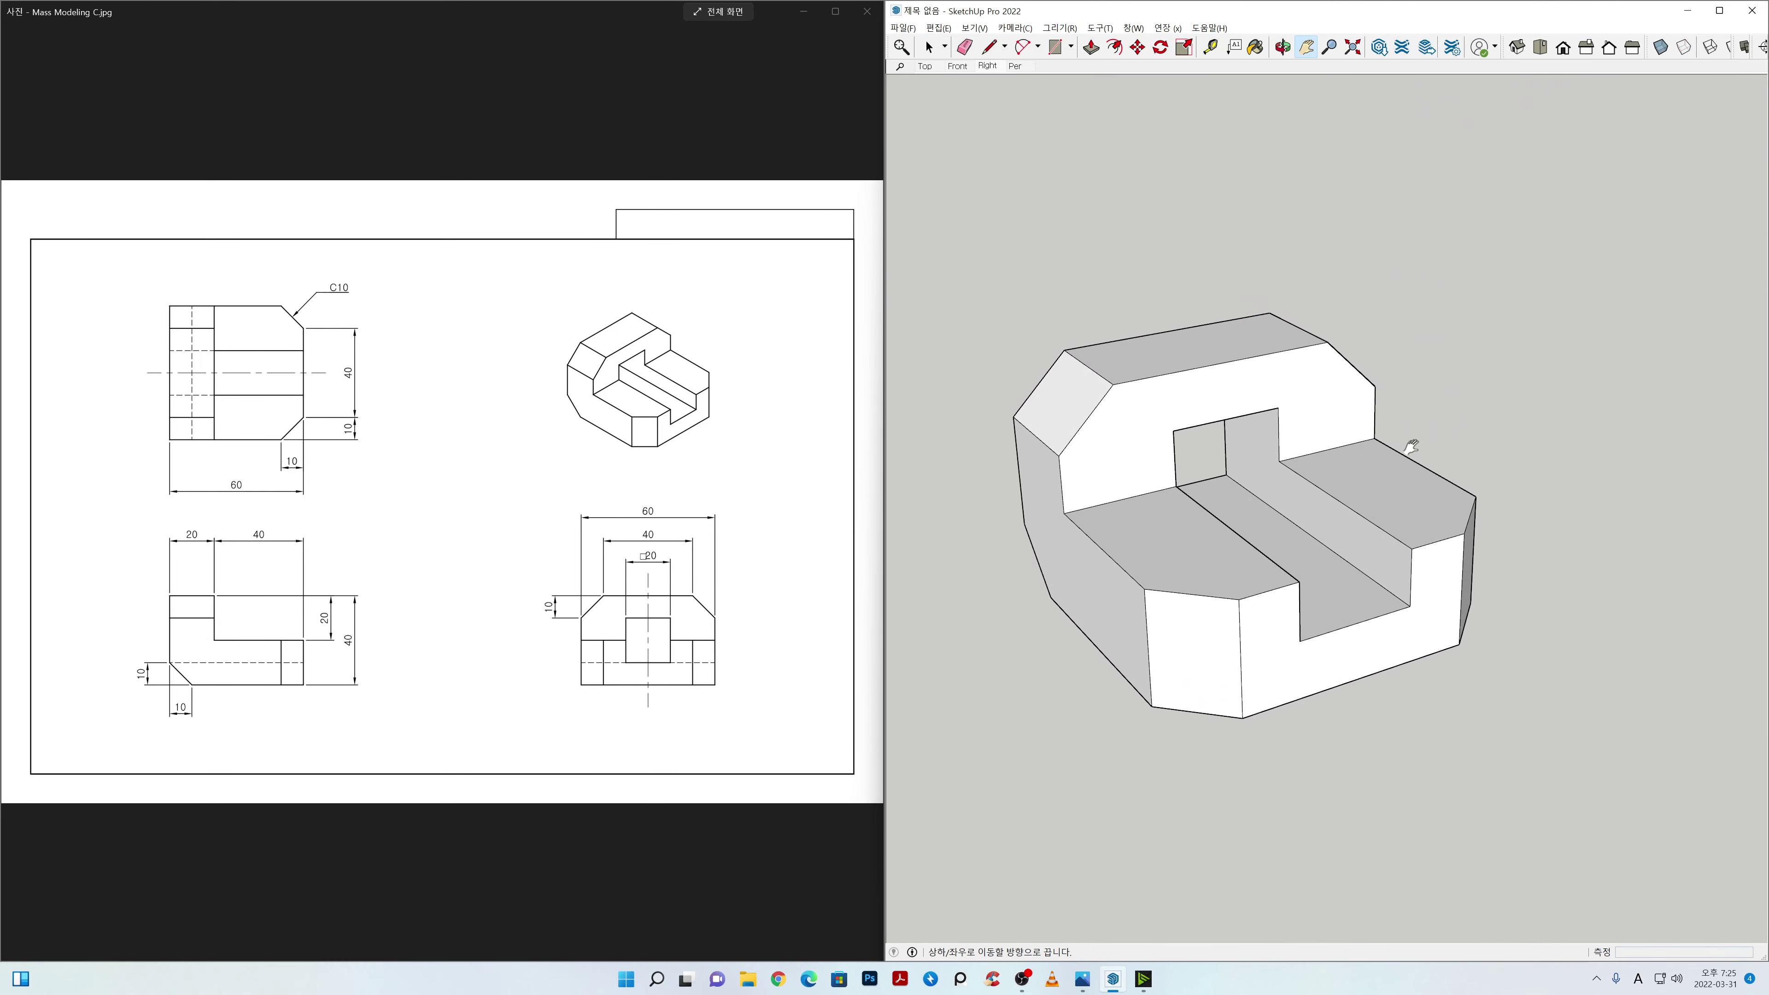
click(1587, 49)
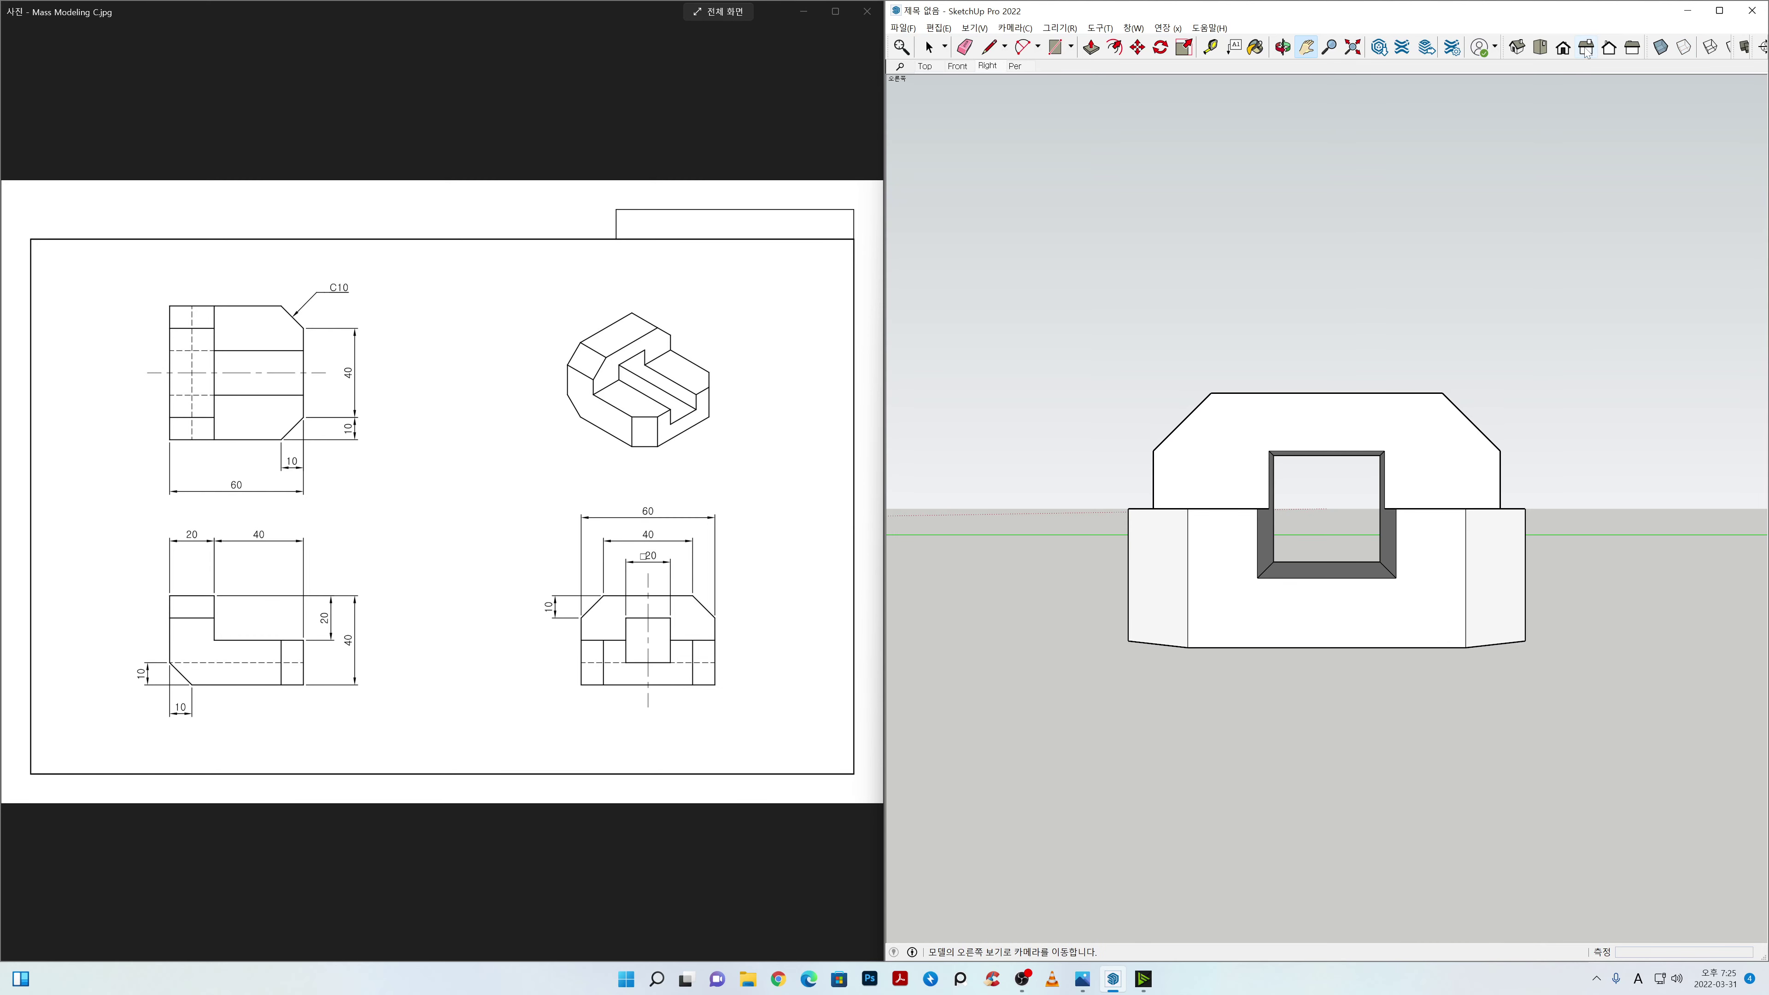
click(1015, 28)
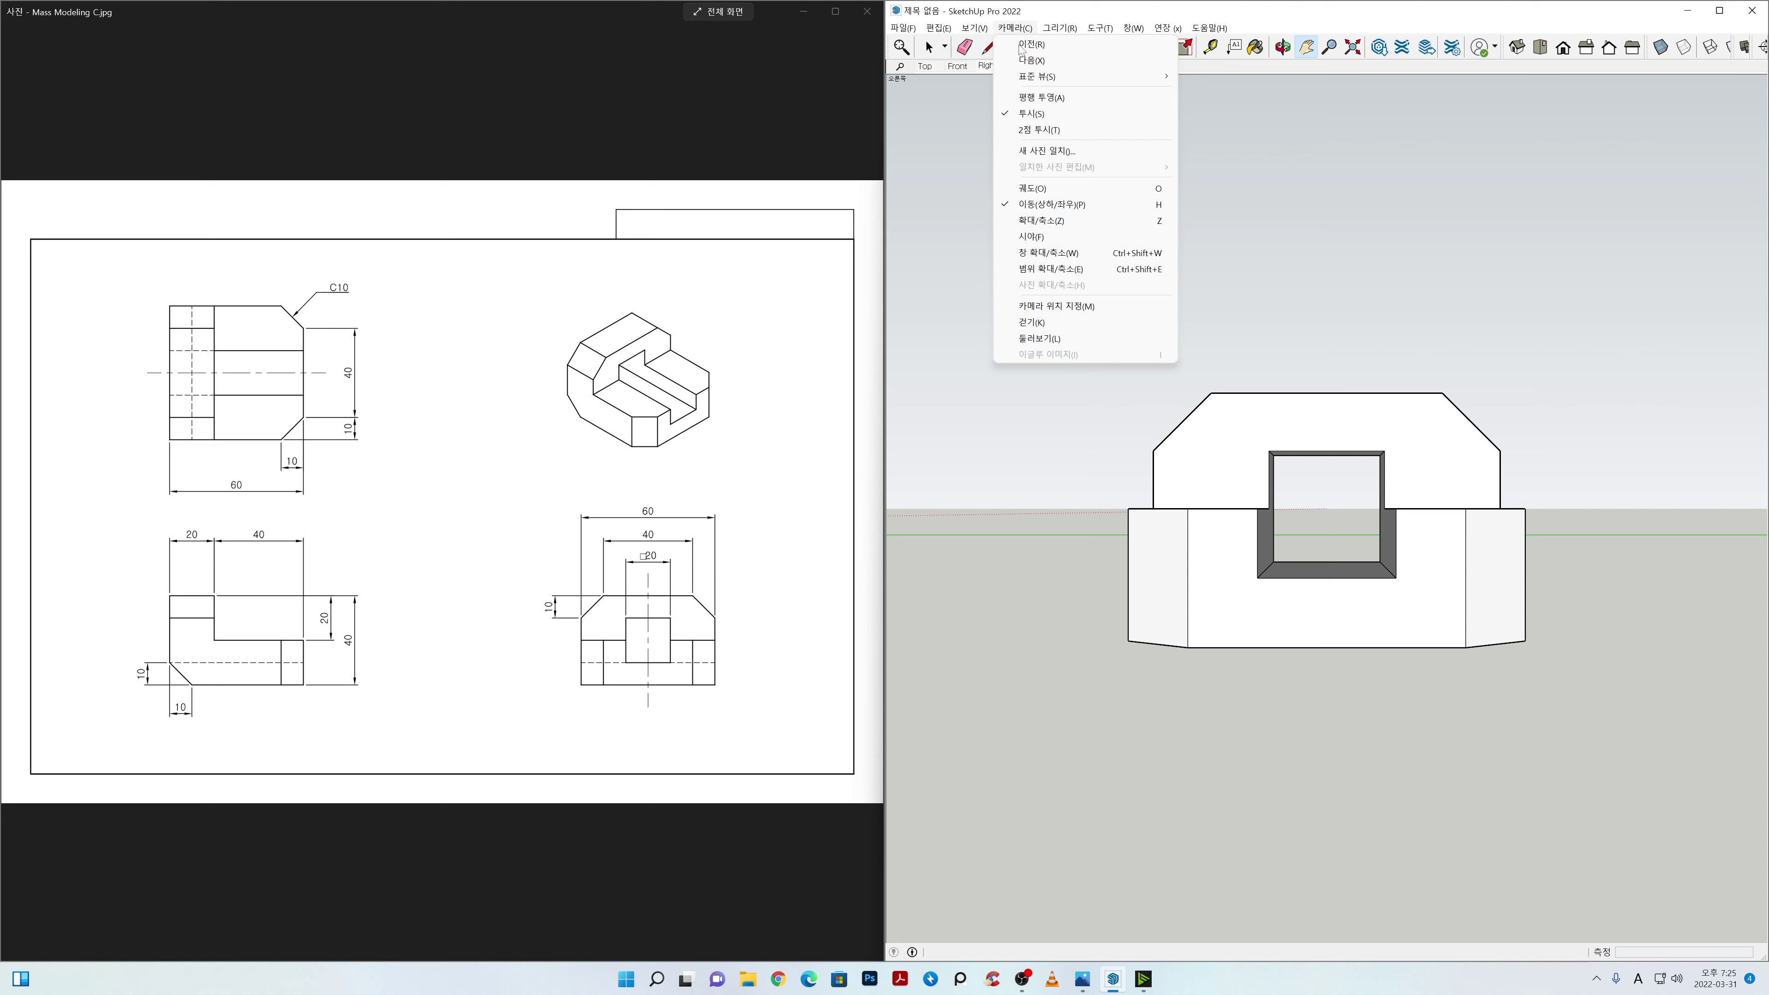
click(1026, 103)
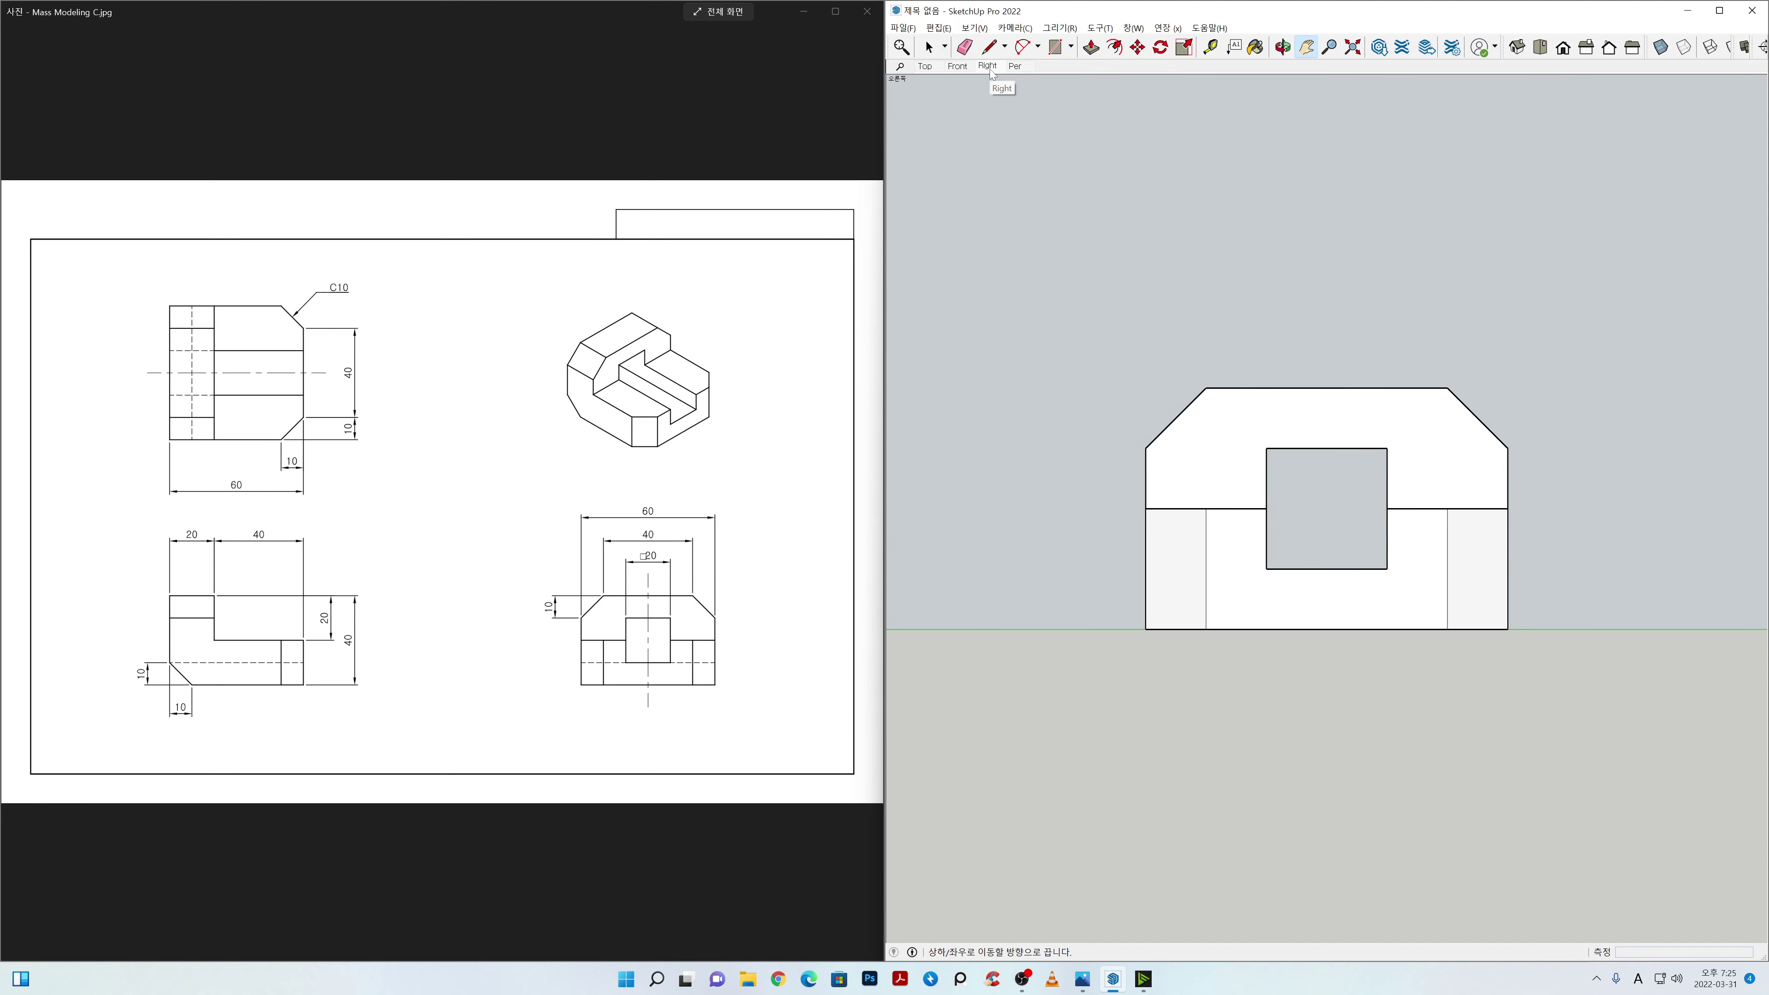
Step: Show the back edges as dashed lines and update the Right scene, saving the change as a new style
click(1683, 47)
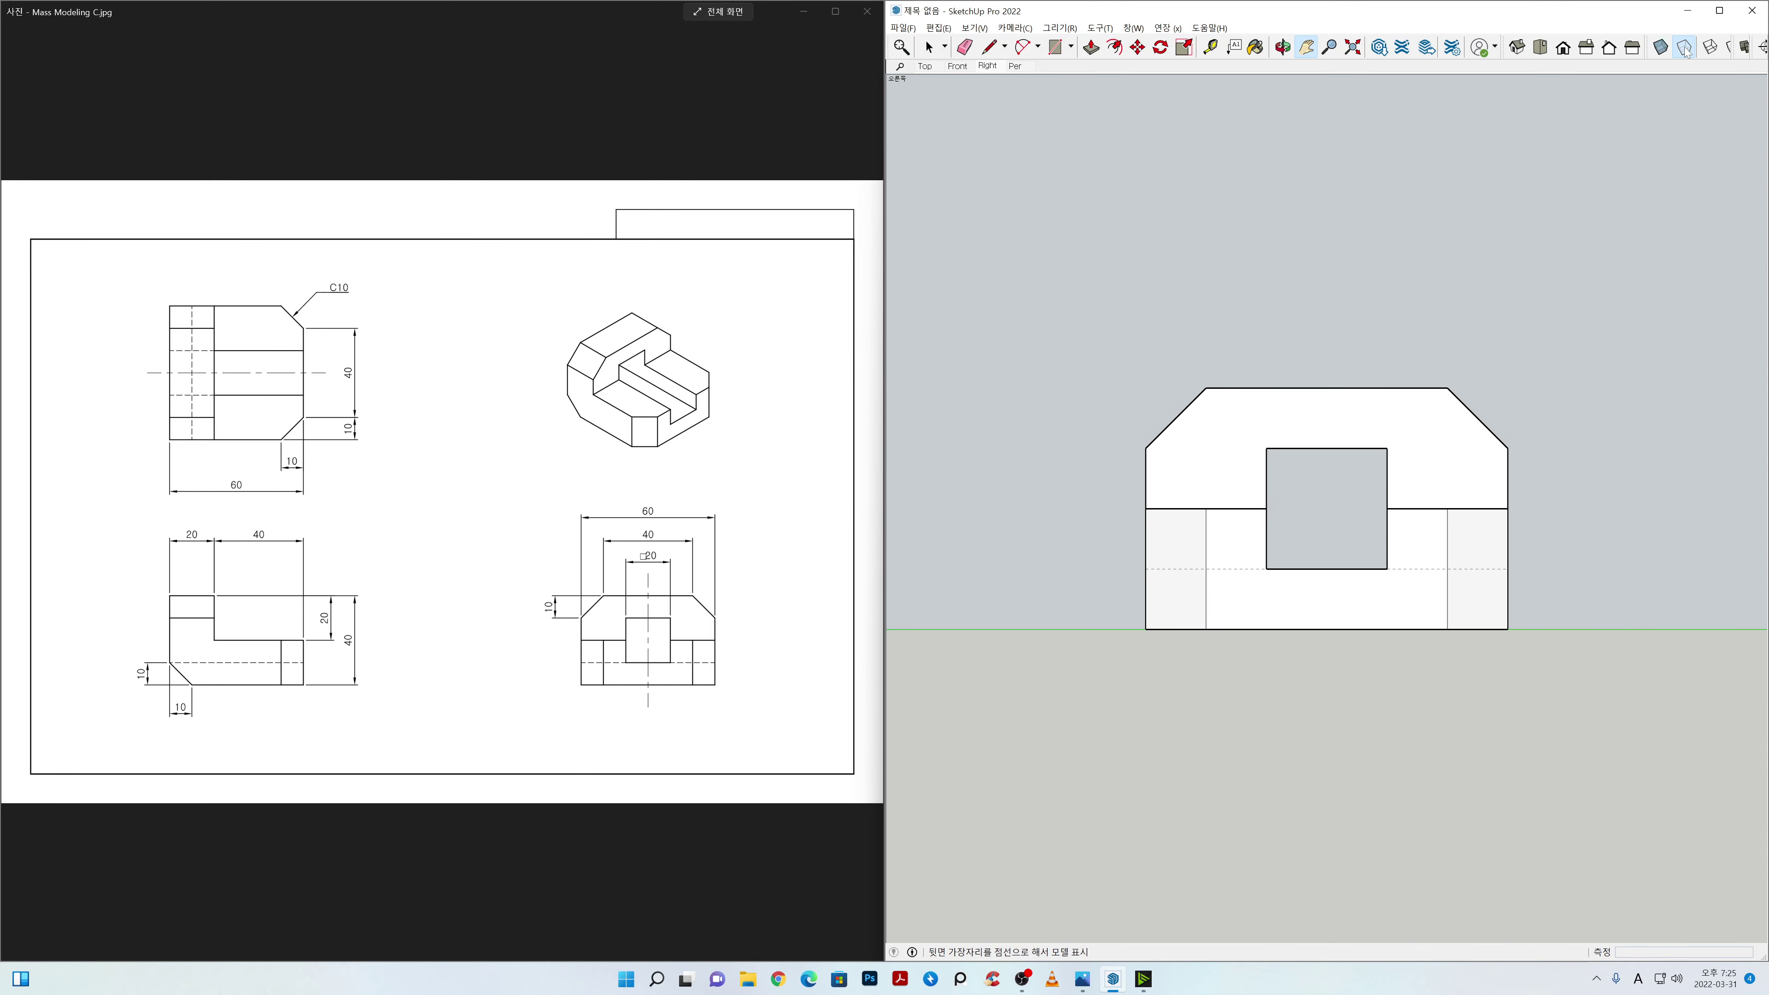
right_click(987, 67)
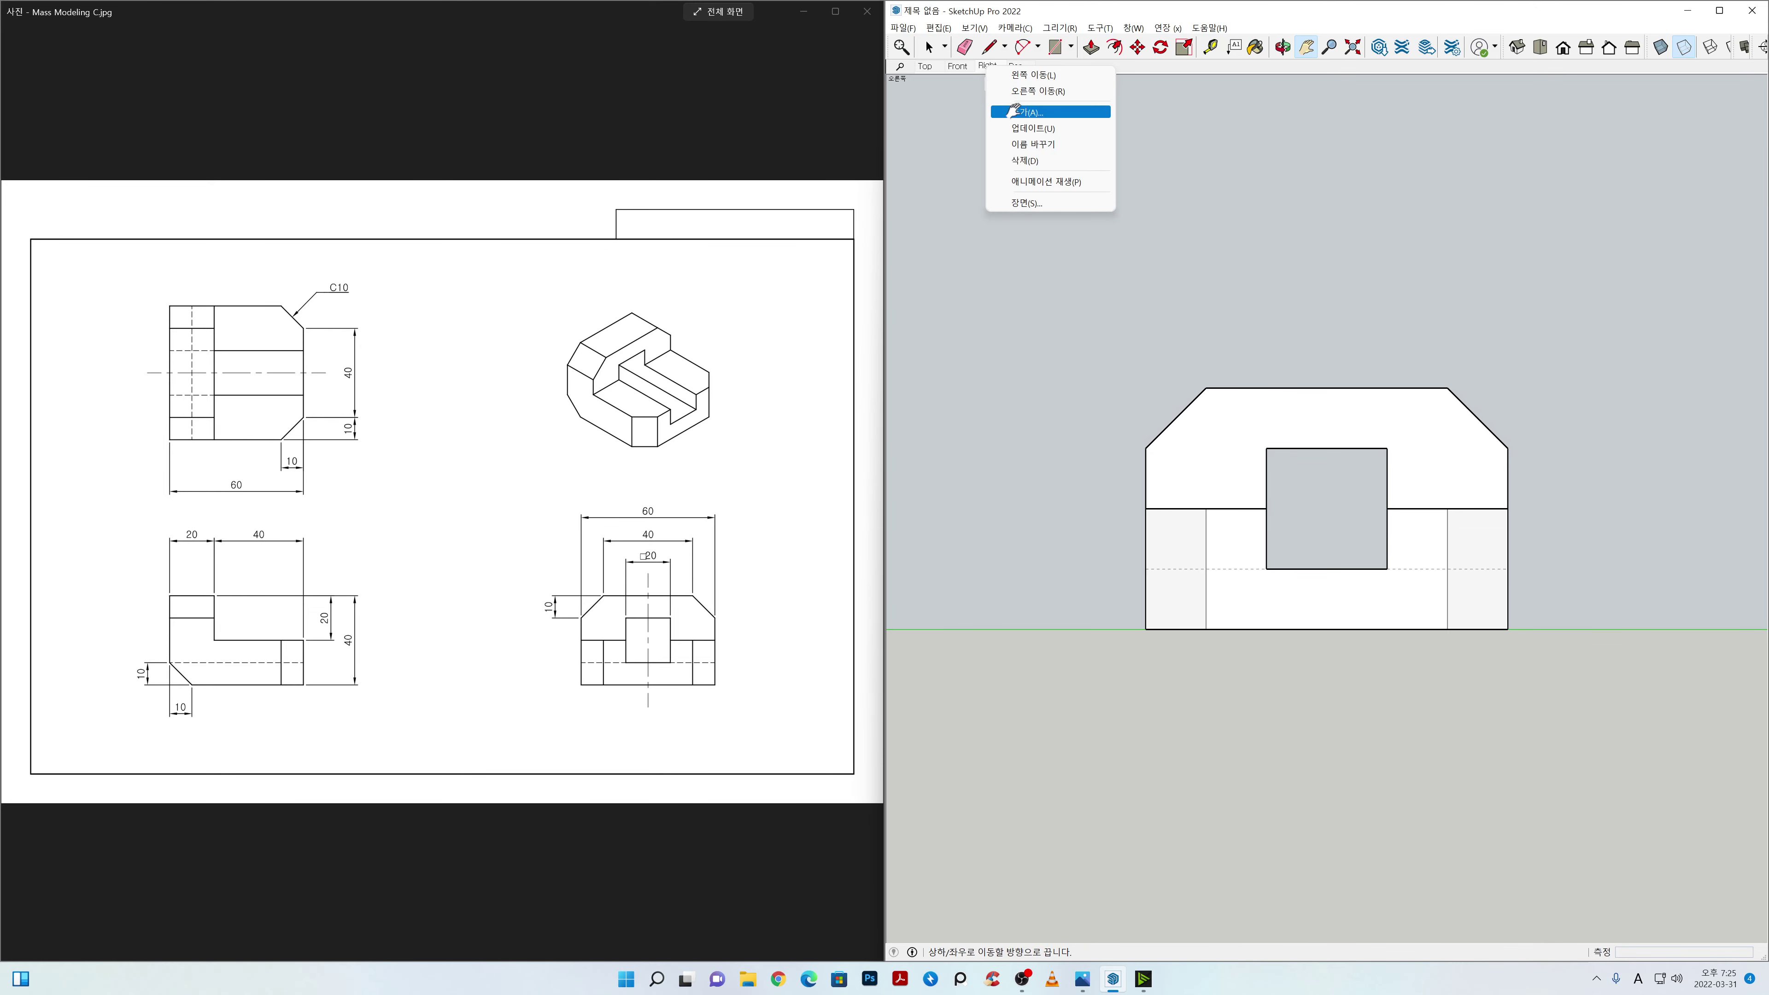
click(1023, 129)
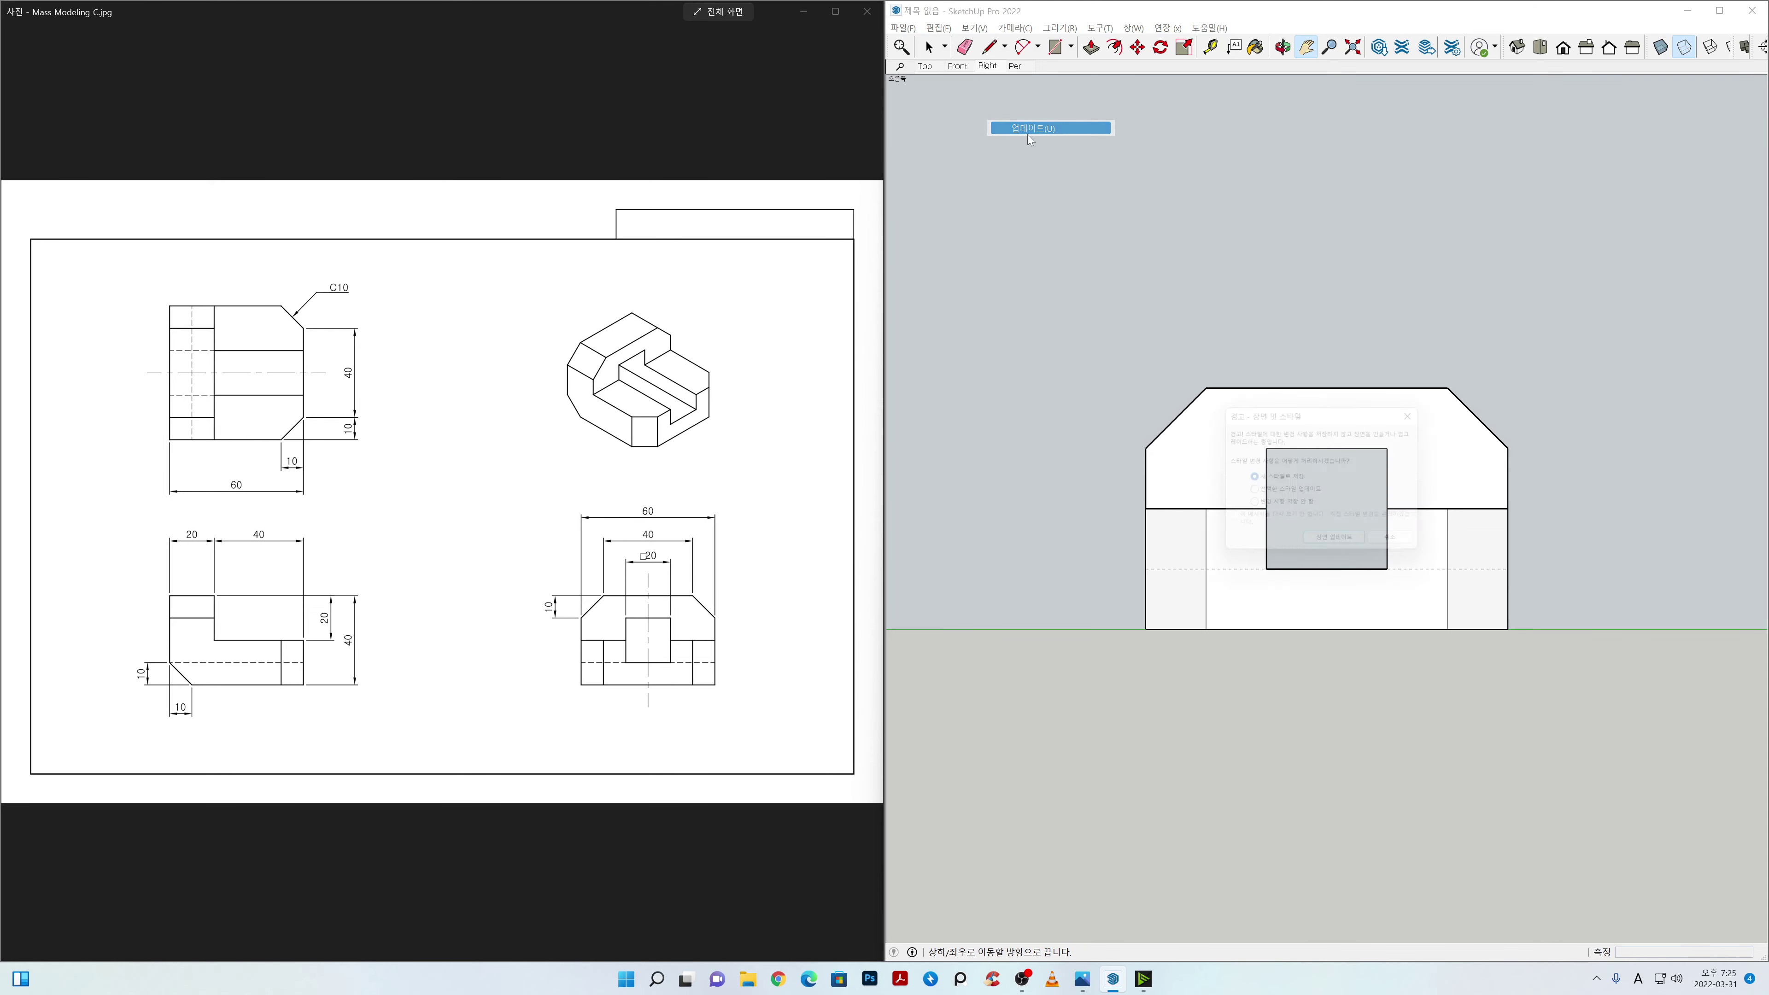
click(1341, 547)
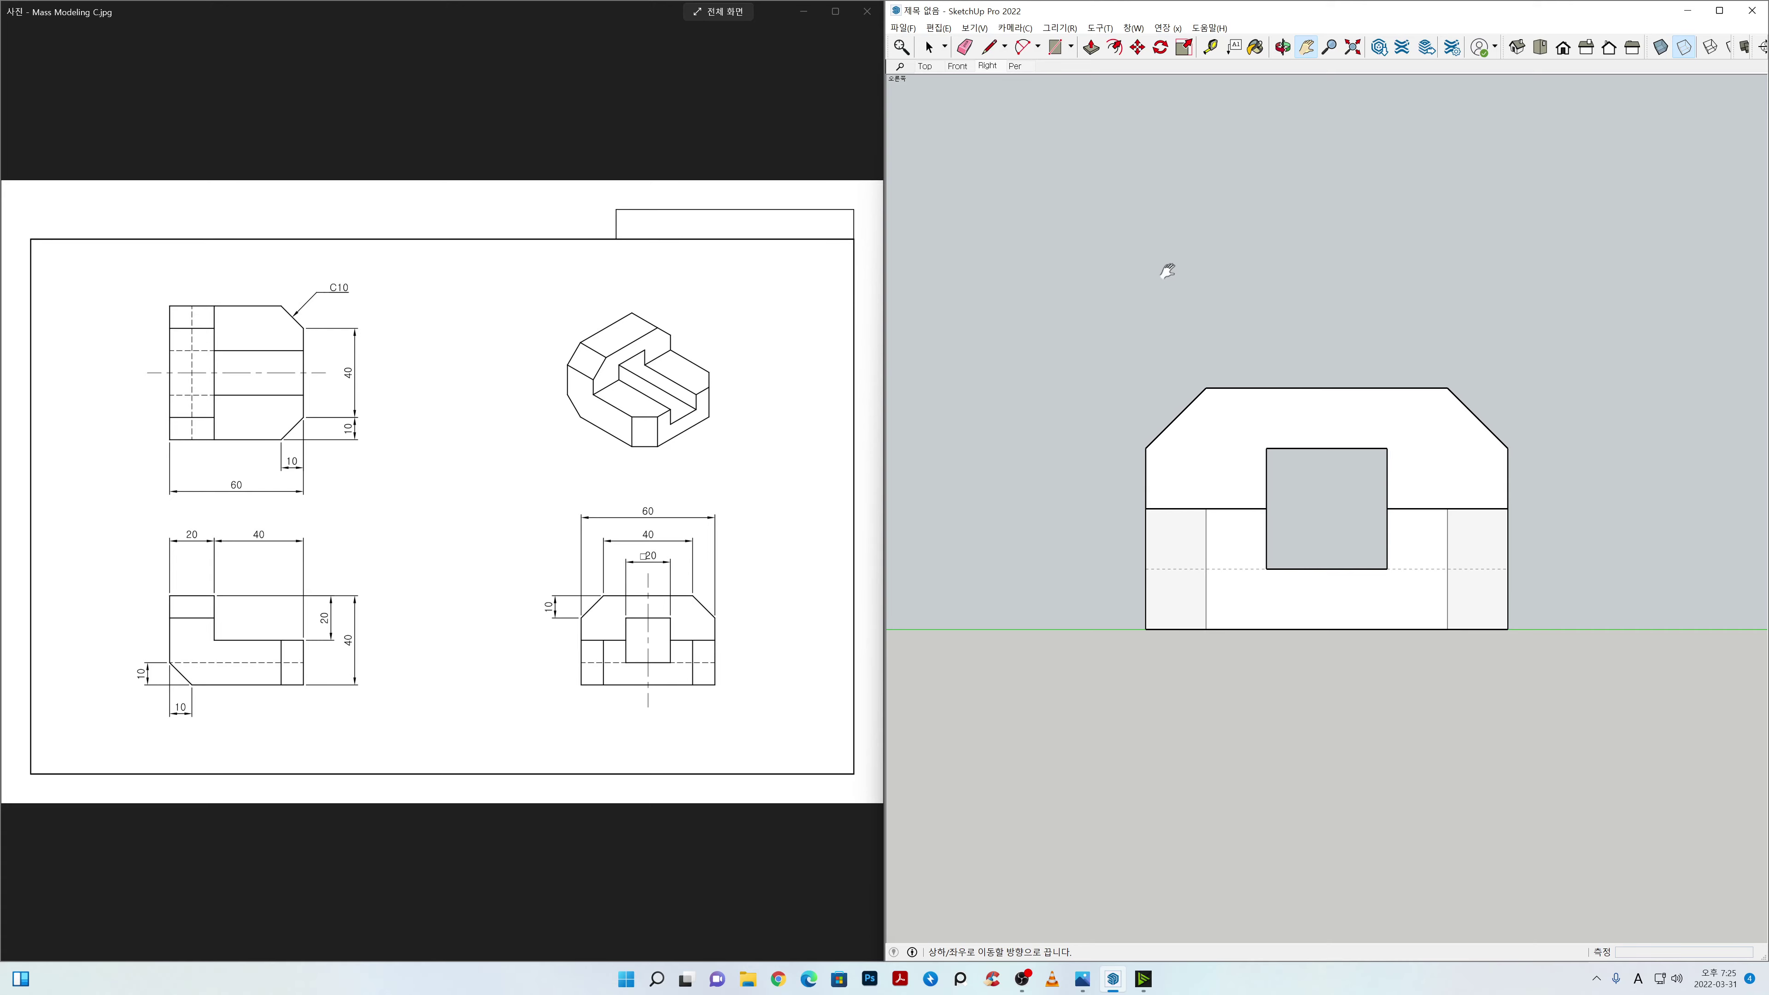
Step: Activate the Per scene, orbit the part to match the drawing's pictorial view from above, and update the scene
click(1016, 66)
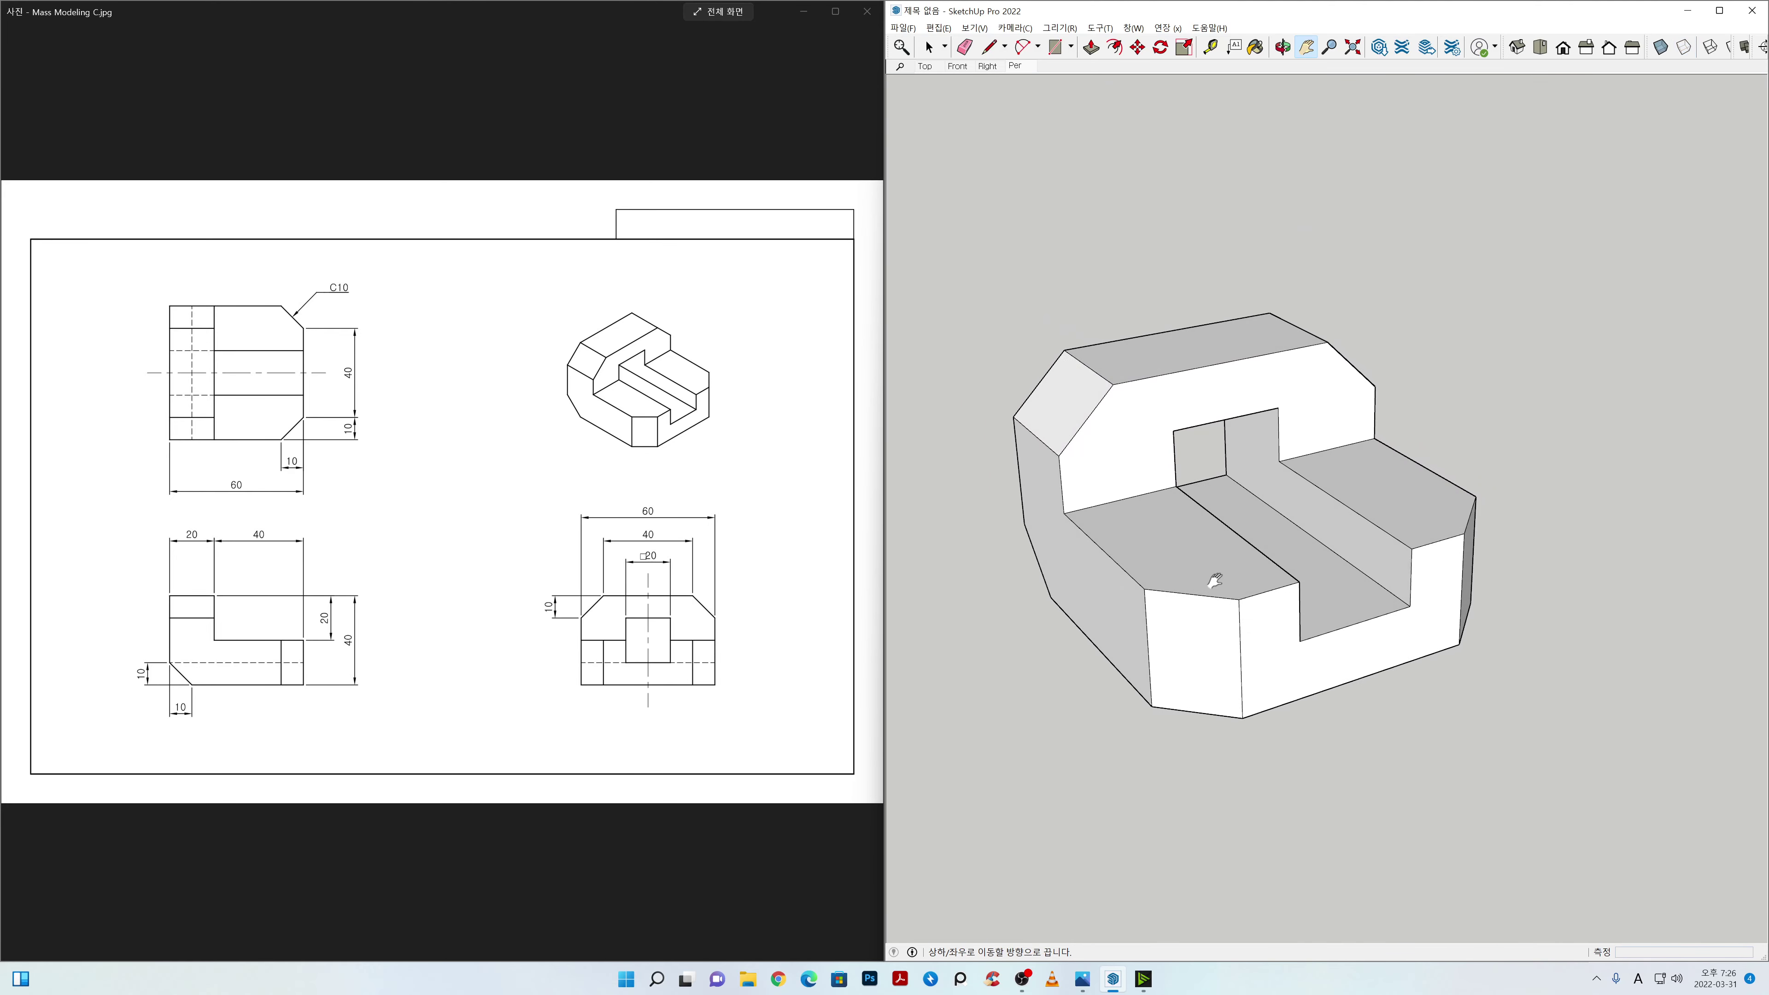
drag(1196, 600, 1310, 568)
middle_drag(1302, 612, 1349, 697)
middle_drag(1307, 600, 1322, 620)
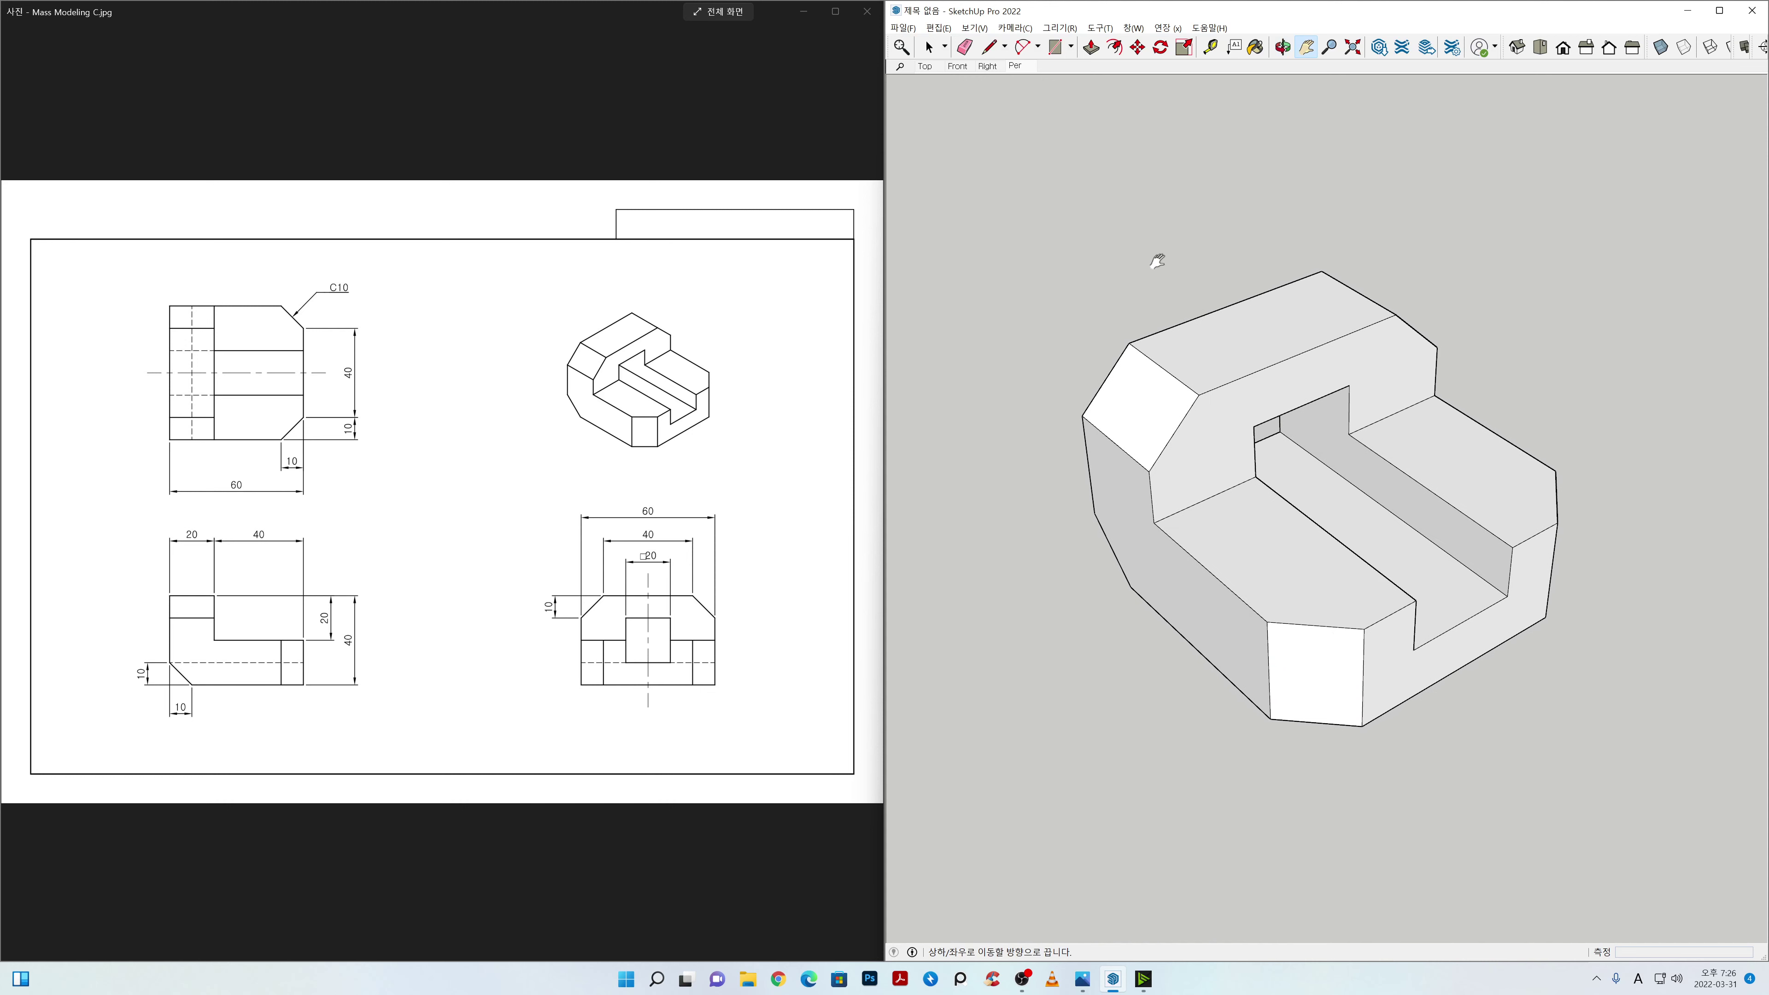
right_click(1018, 66)
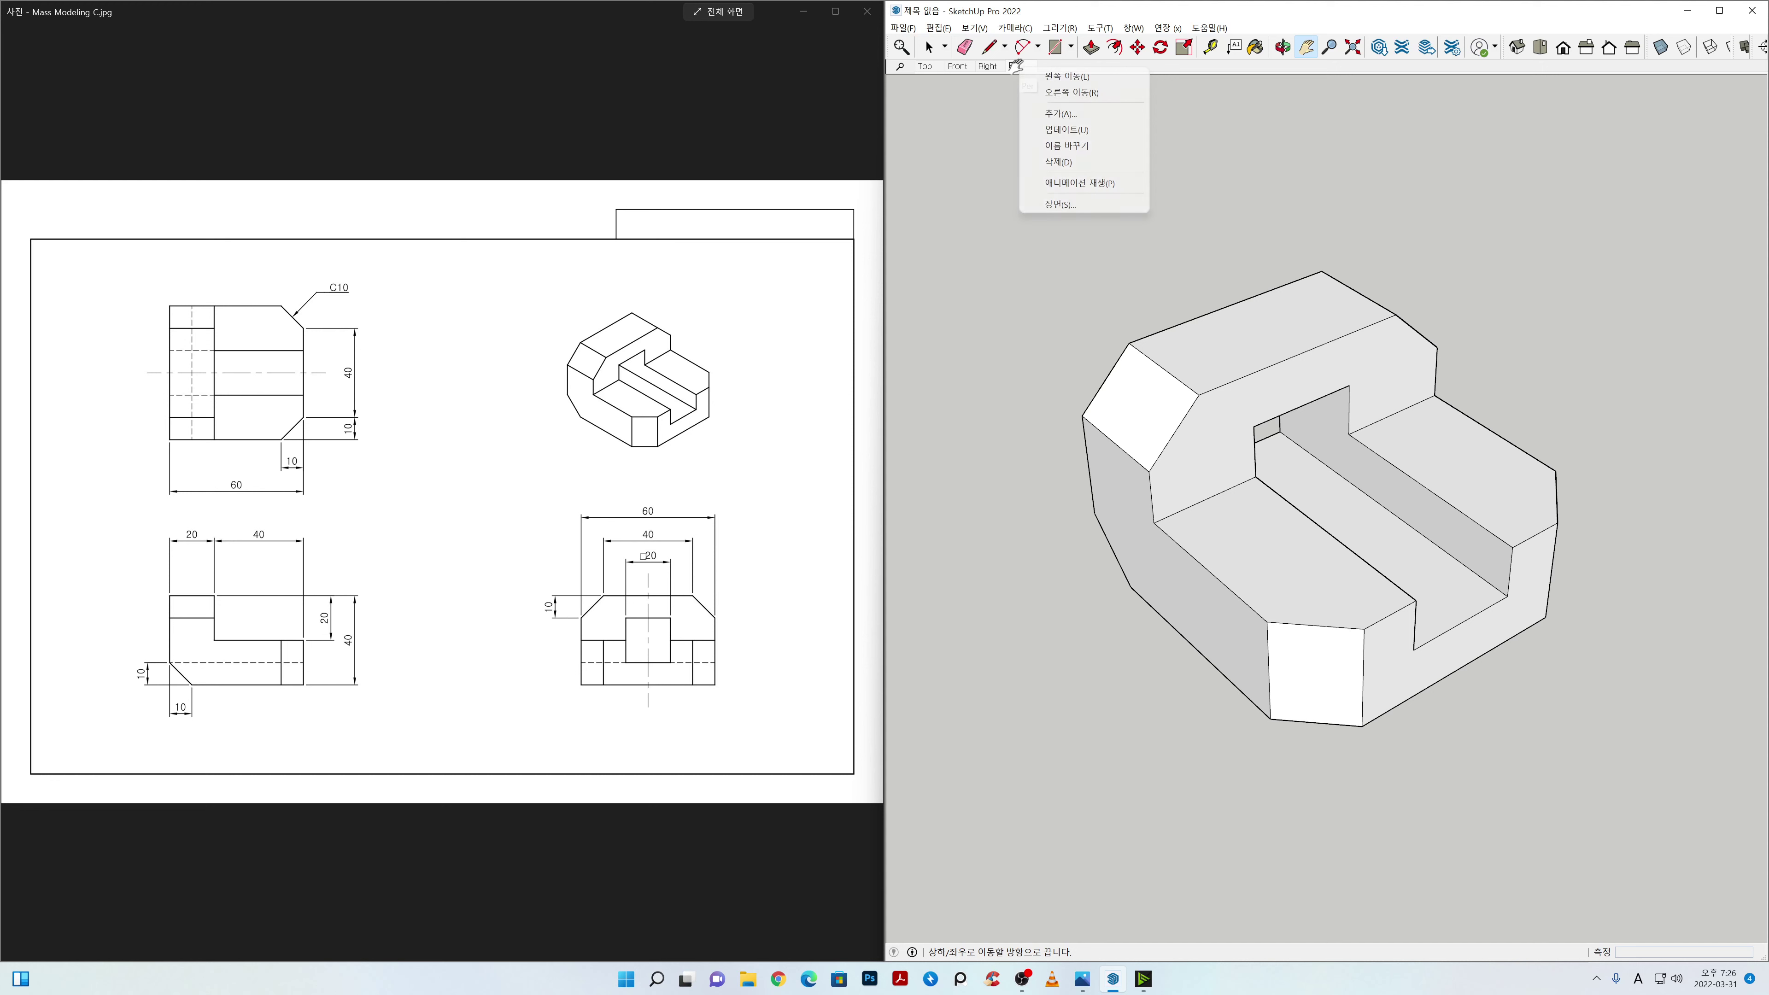
click(1047, 131)
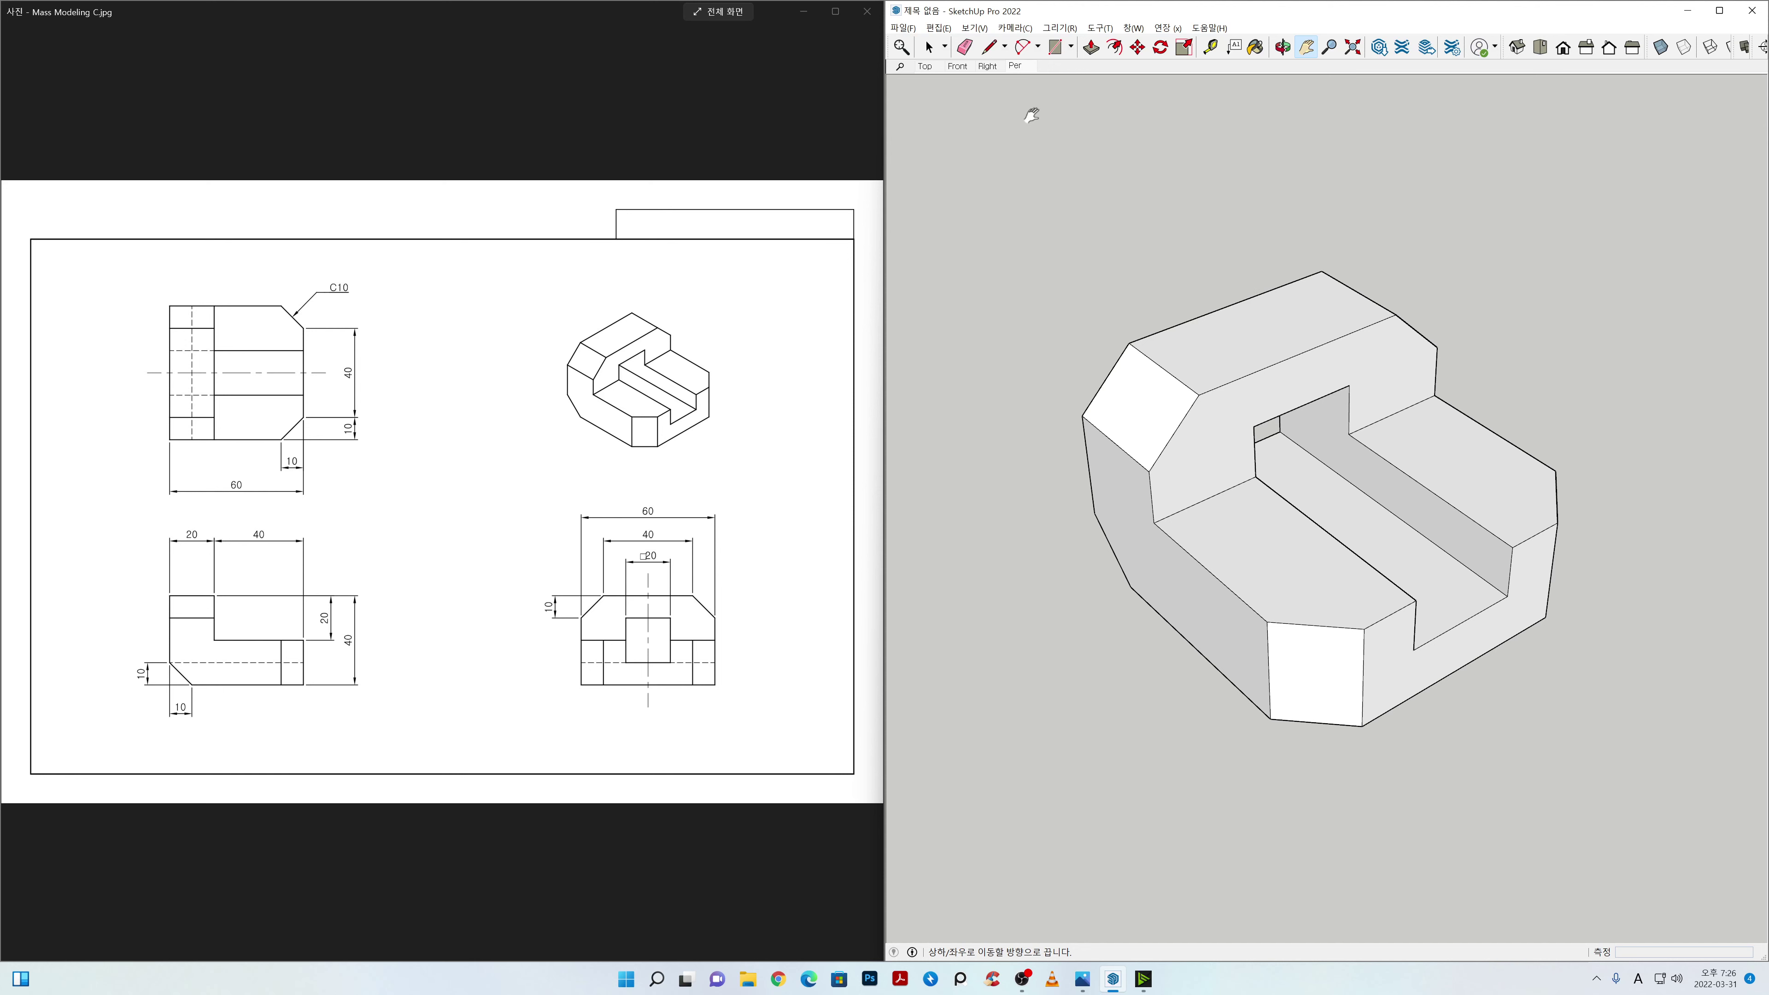
Step: Review the Top, Front, Right and Per scenes in turn against the corresponding views of the reference drawing
click(931, 71)
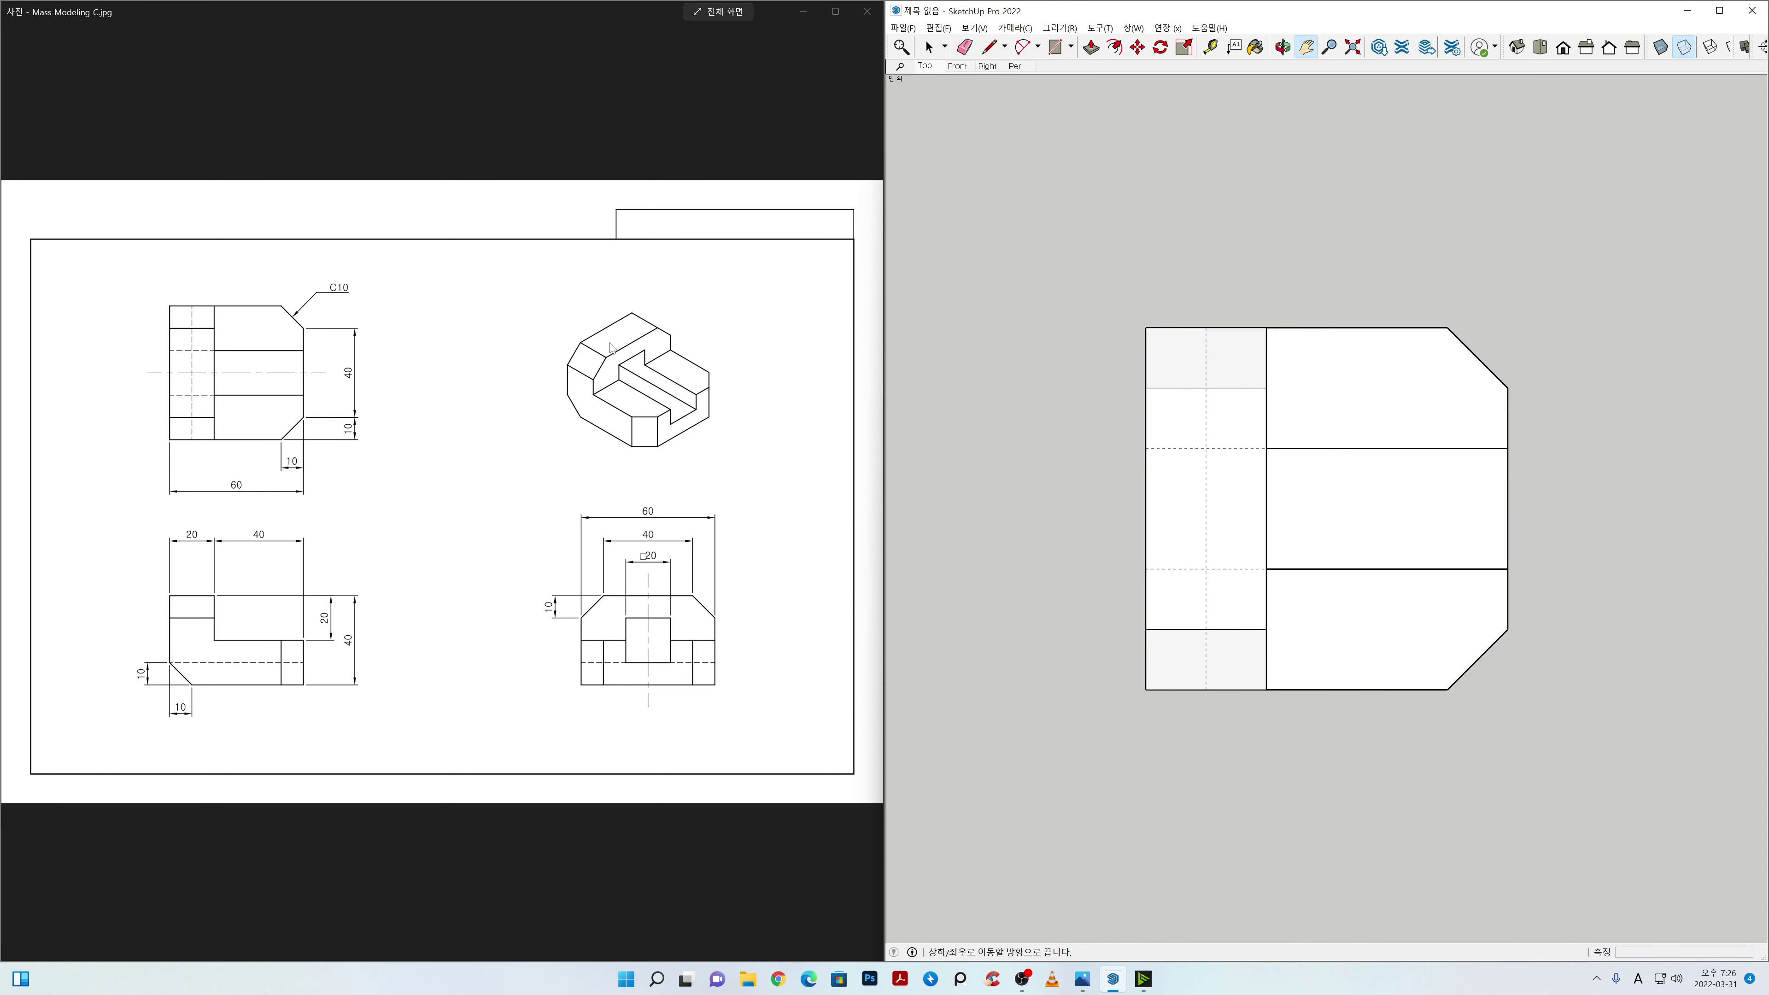
click(956, 66)
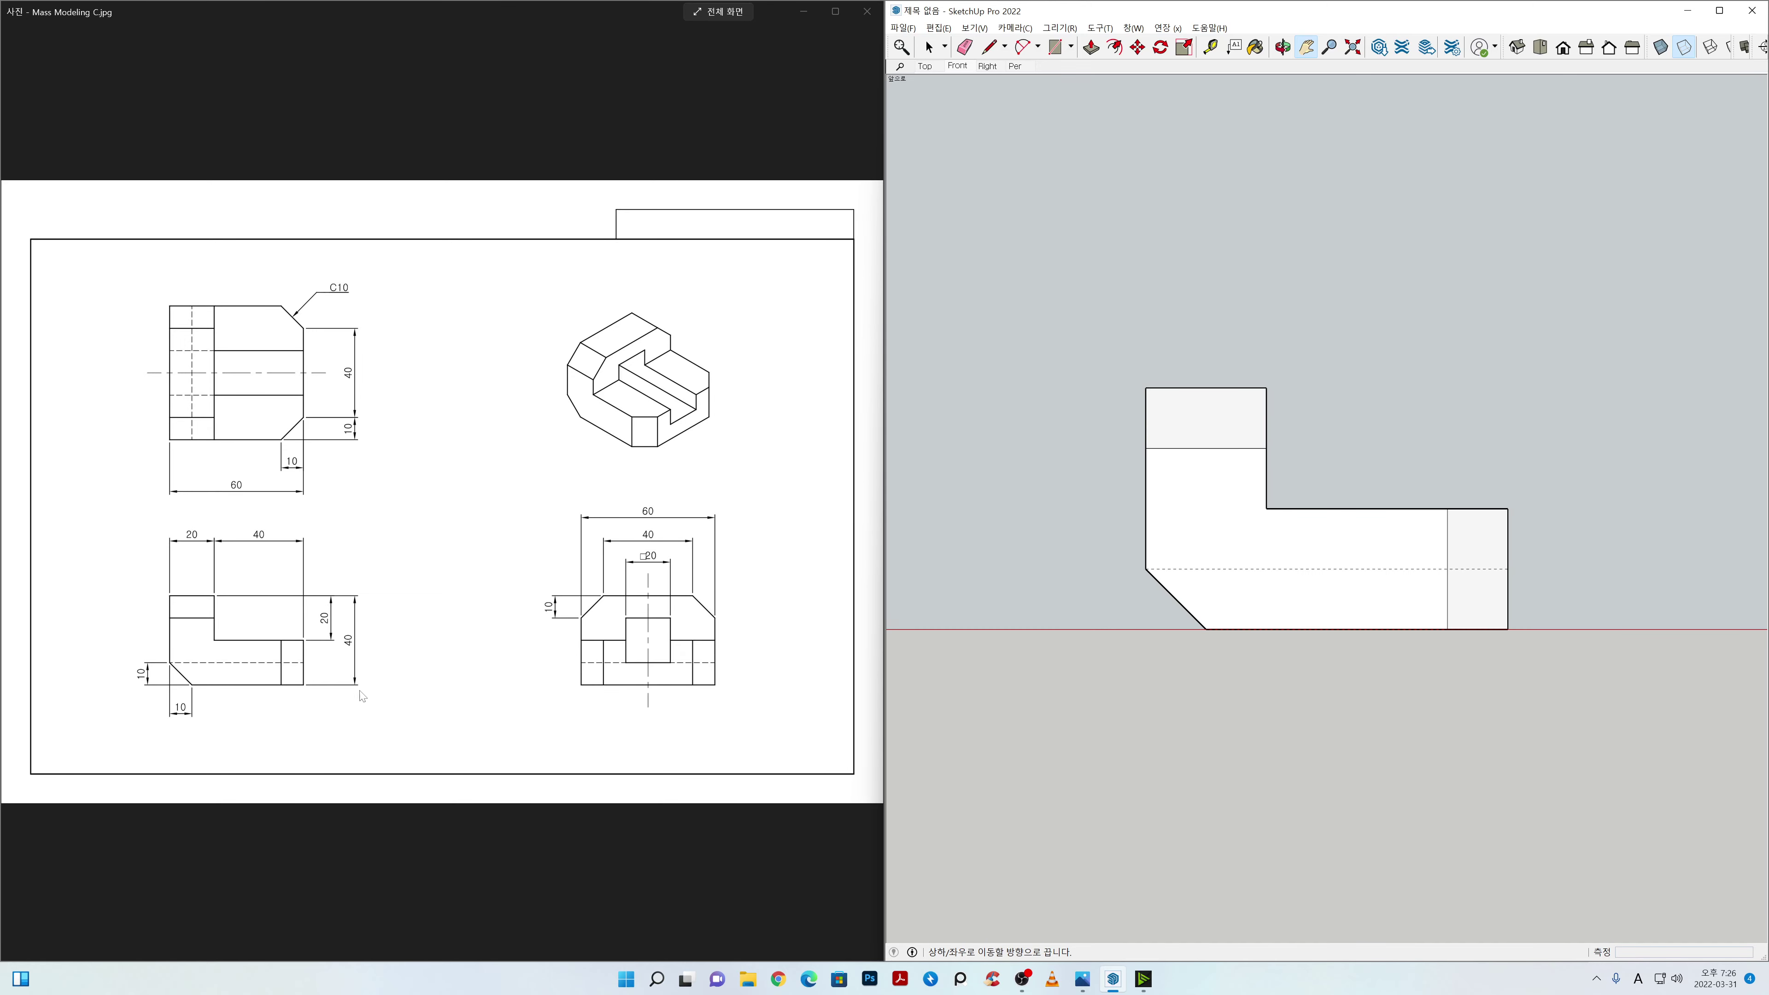
click(986, 65)
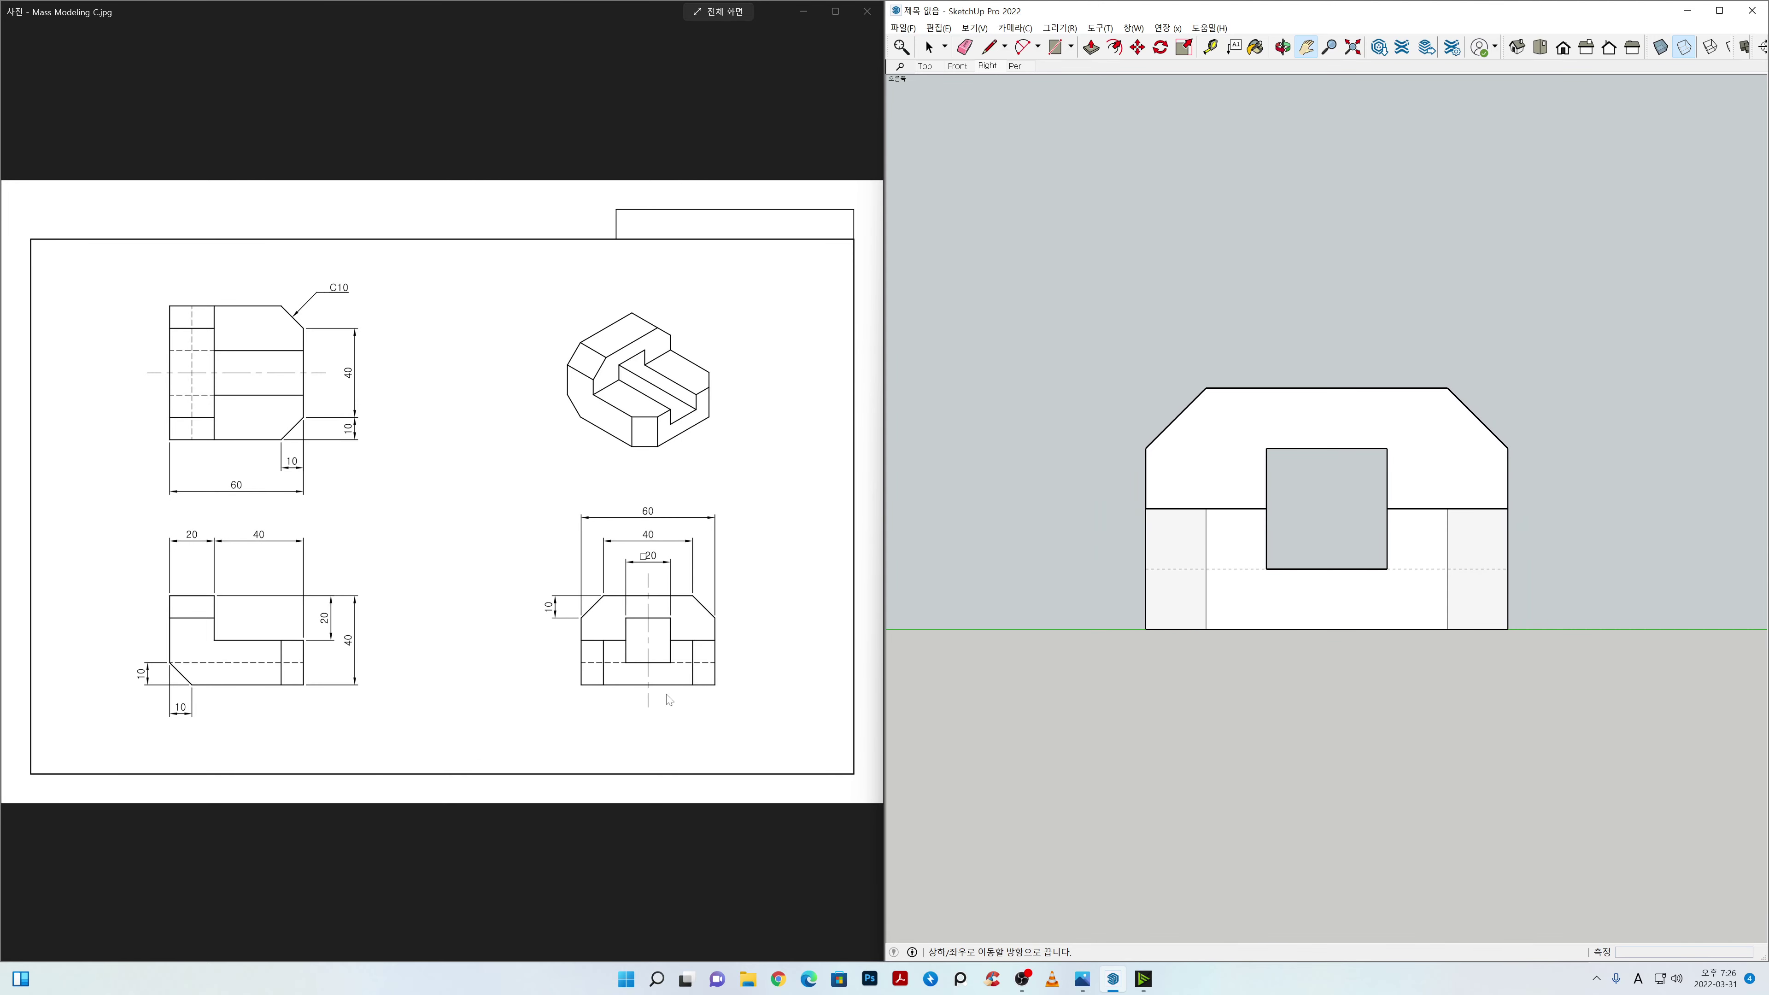
click(1014, 66)
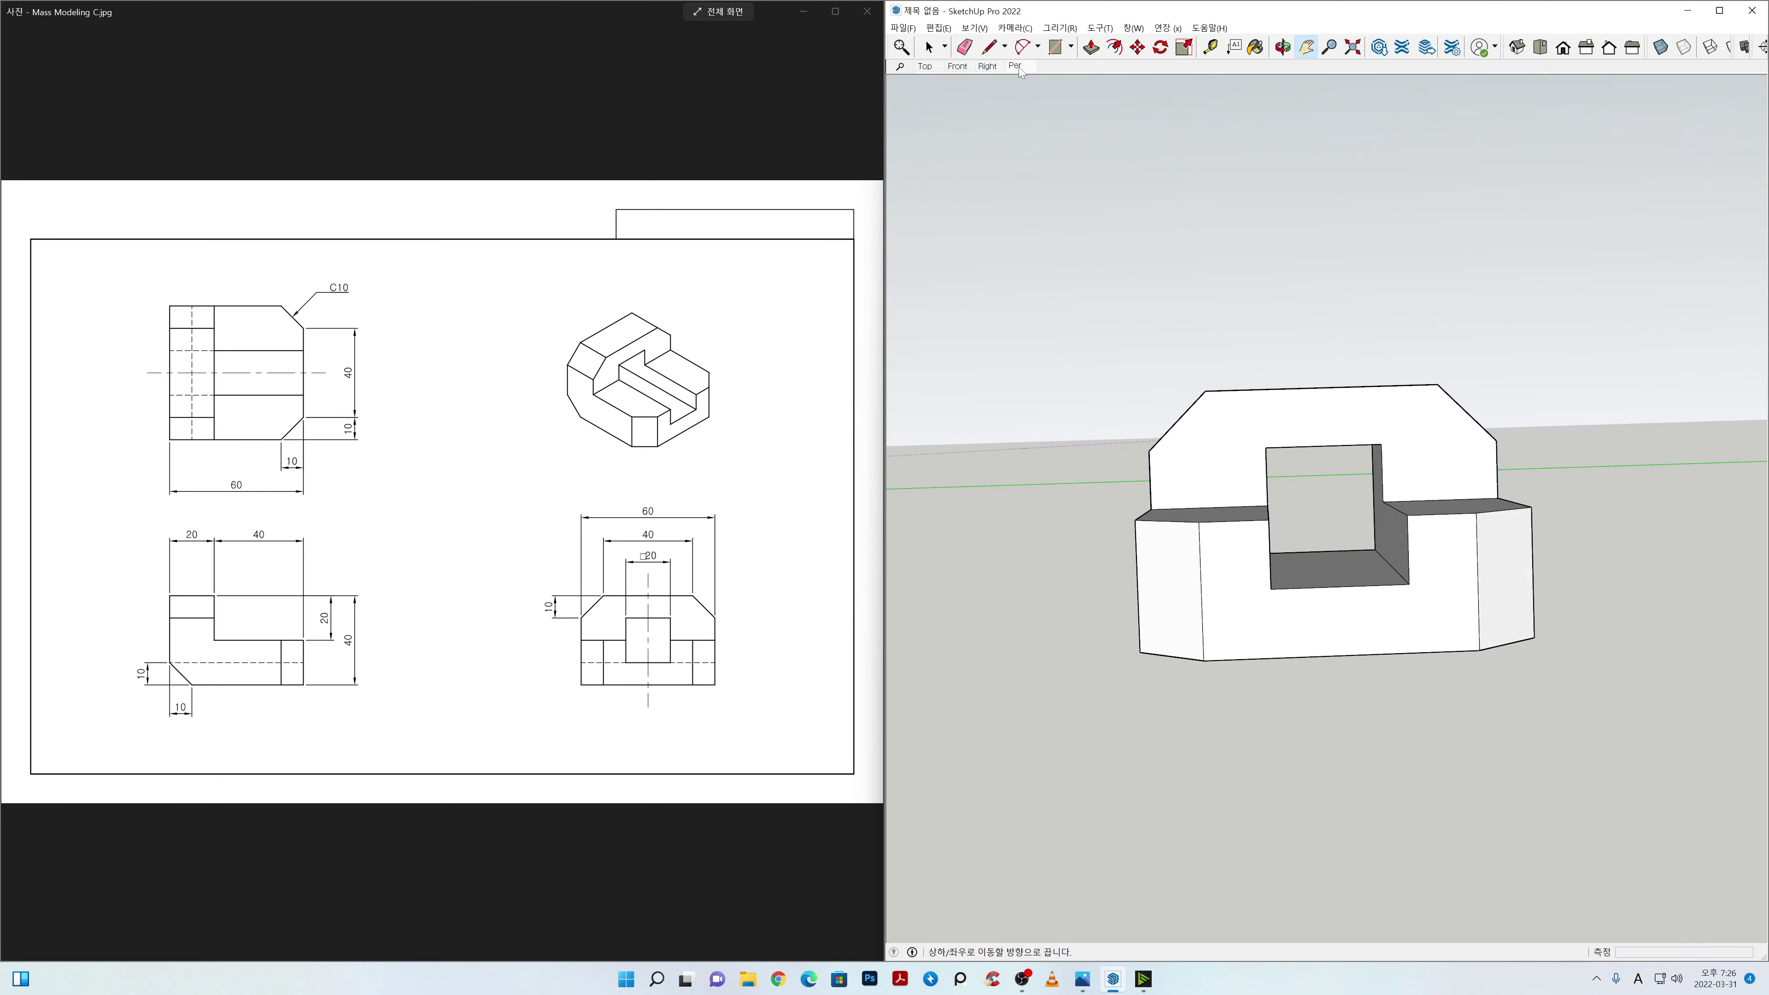